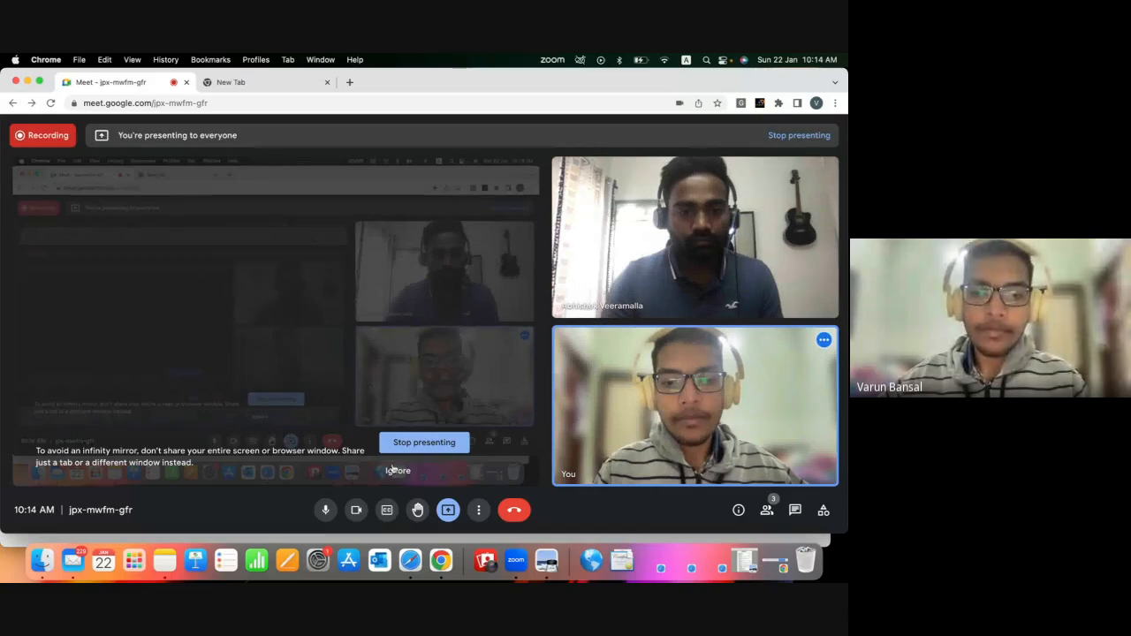
# Open index.html from the static-website-example-master folder in Finder and view it full screen in Safari.
pyautogui.click(397, 470)
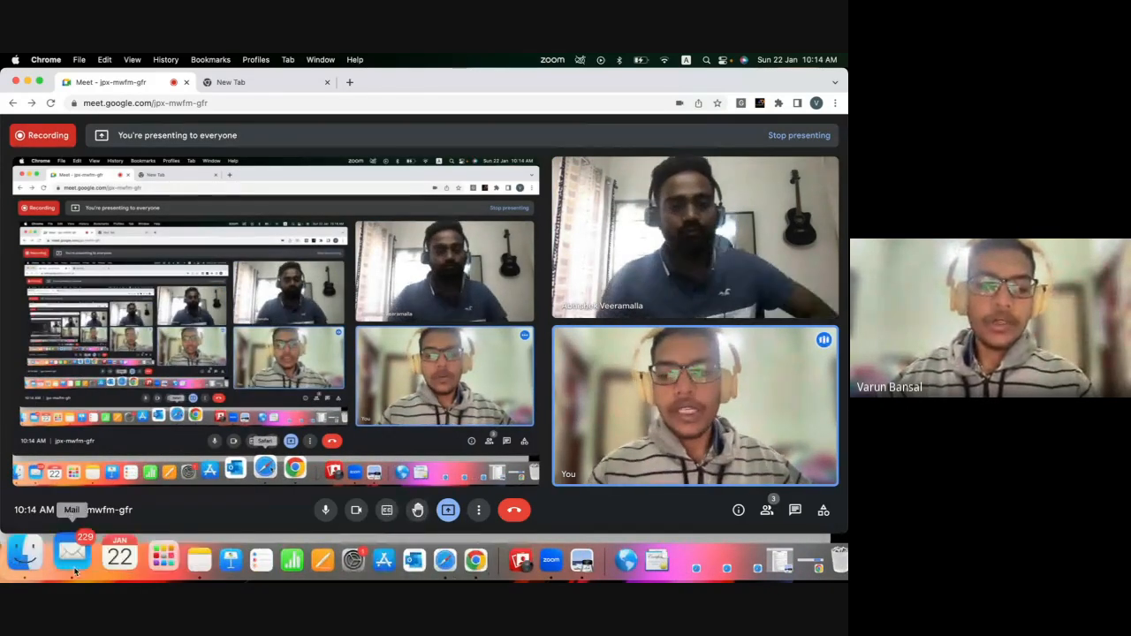
pyautogui.click(41, 560)
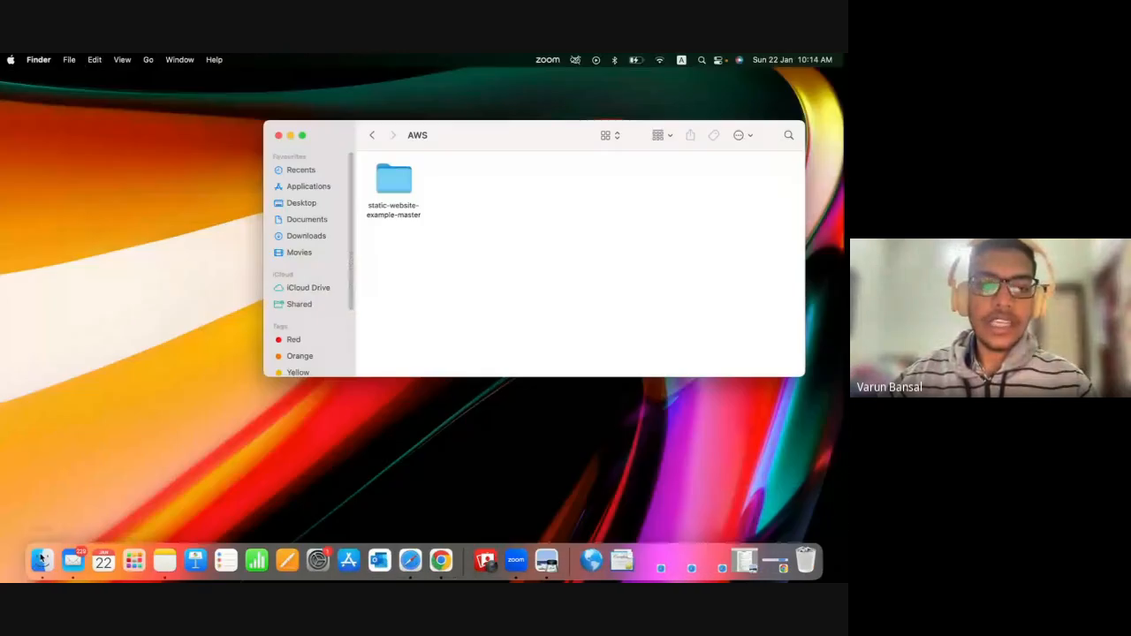
pyautogui.doubleClick(393, 182)
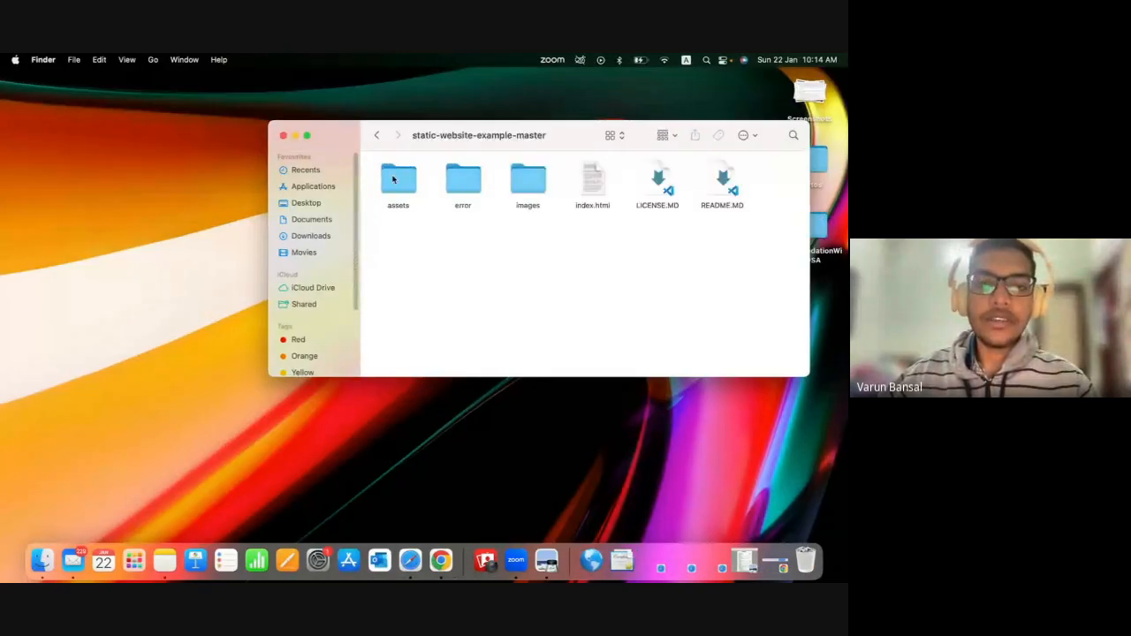
pyautogui.click(376, 135)
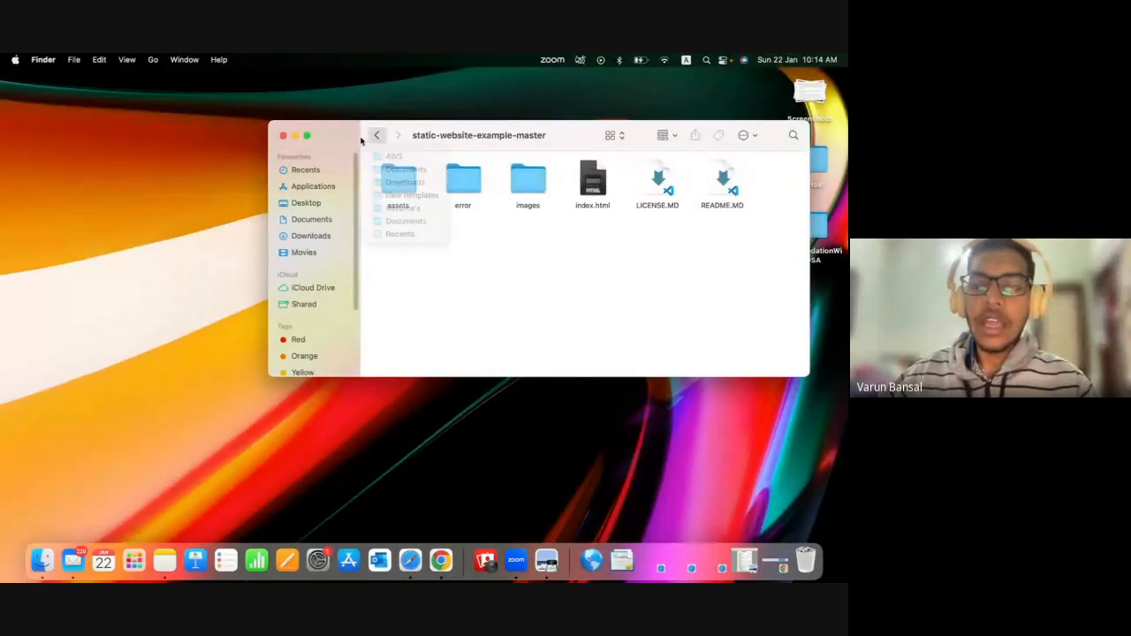
pyautogui.doubleClick(592, 181)
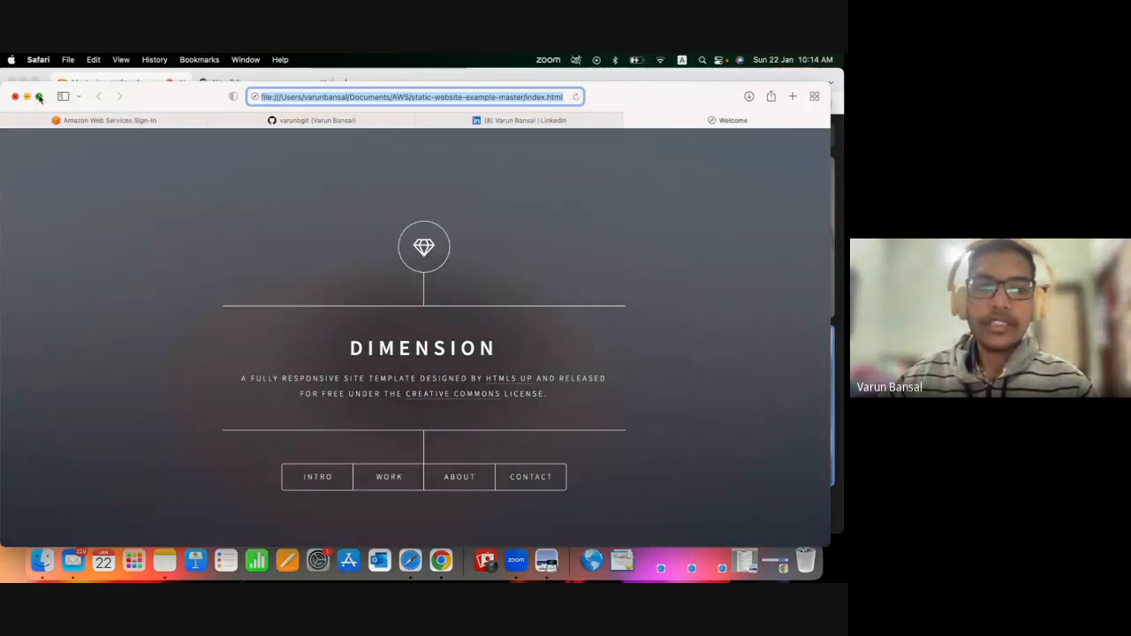
pyautogui.click(39, 97)
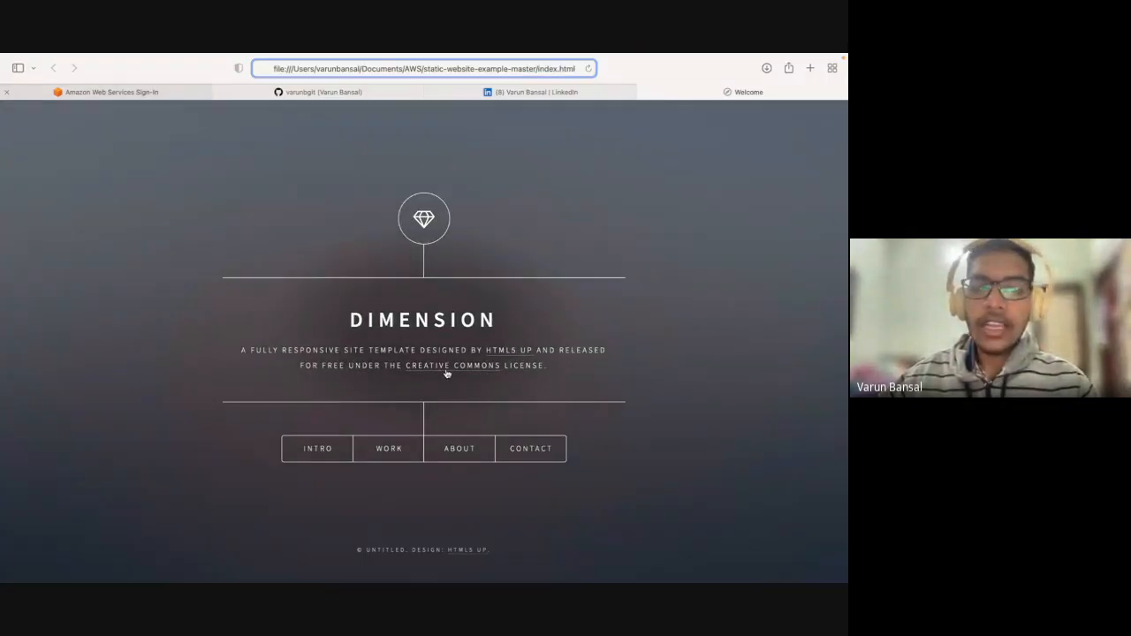
pyautogui.click(699, 262)
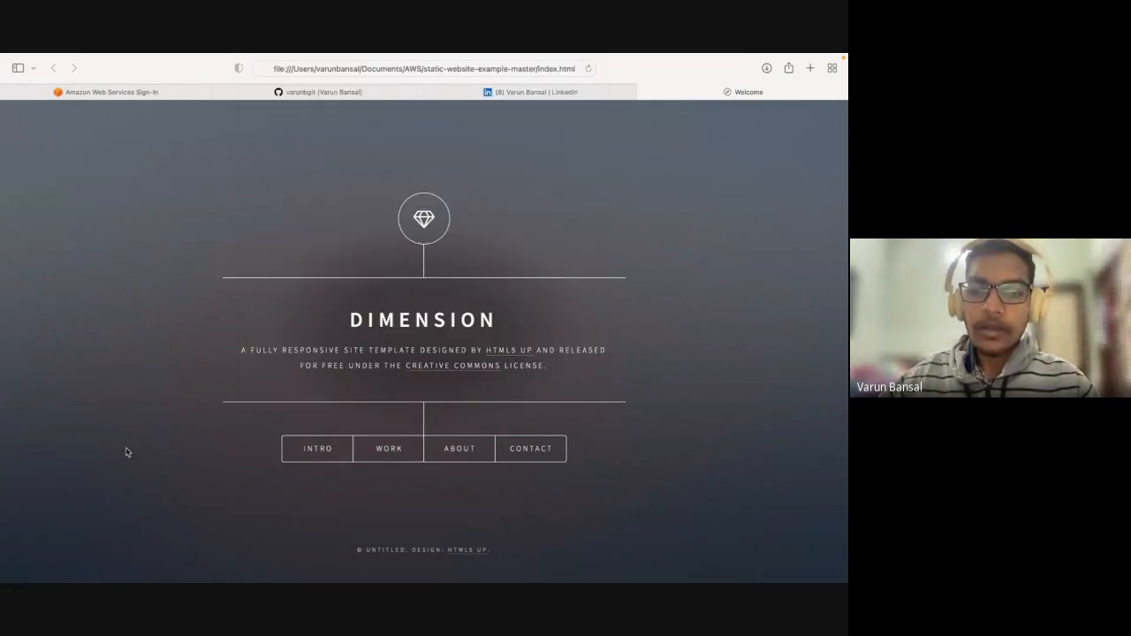
# View the Intro and Contact sections of the Dimension website, closing each one after viewing.
pyautogui.click(327, 444)
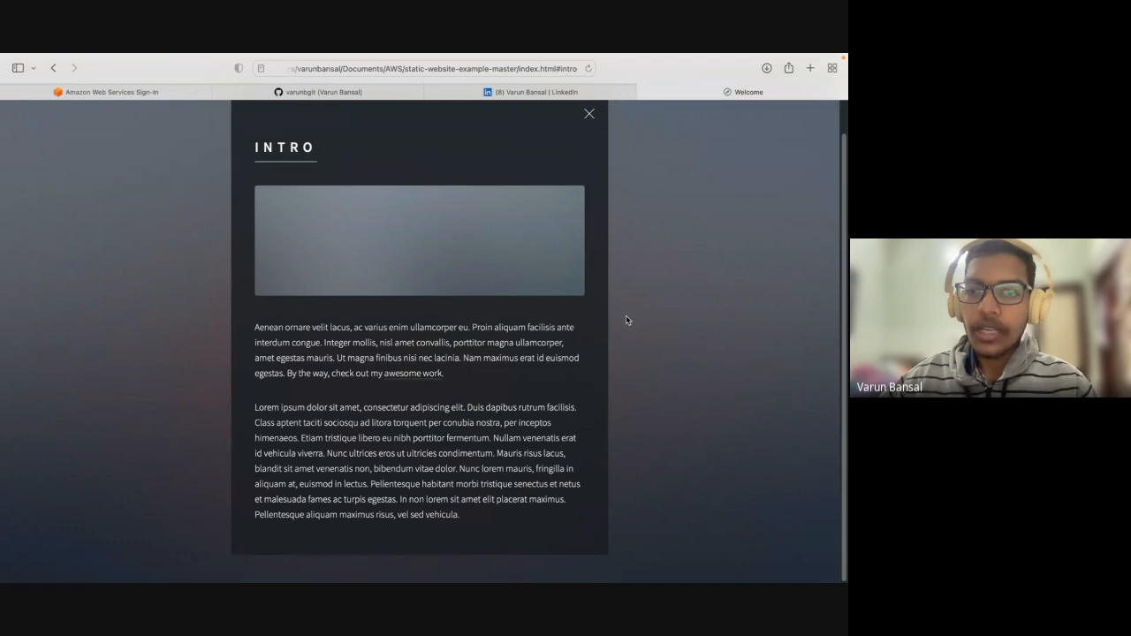
pyautogui.click(589, 113)
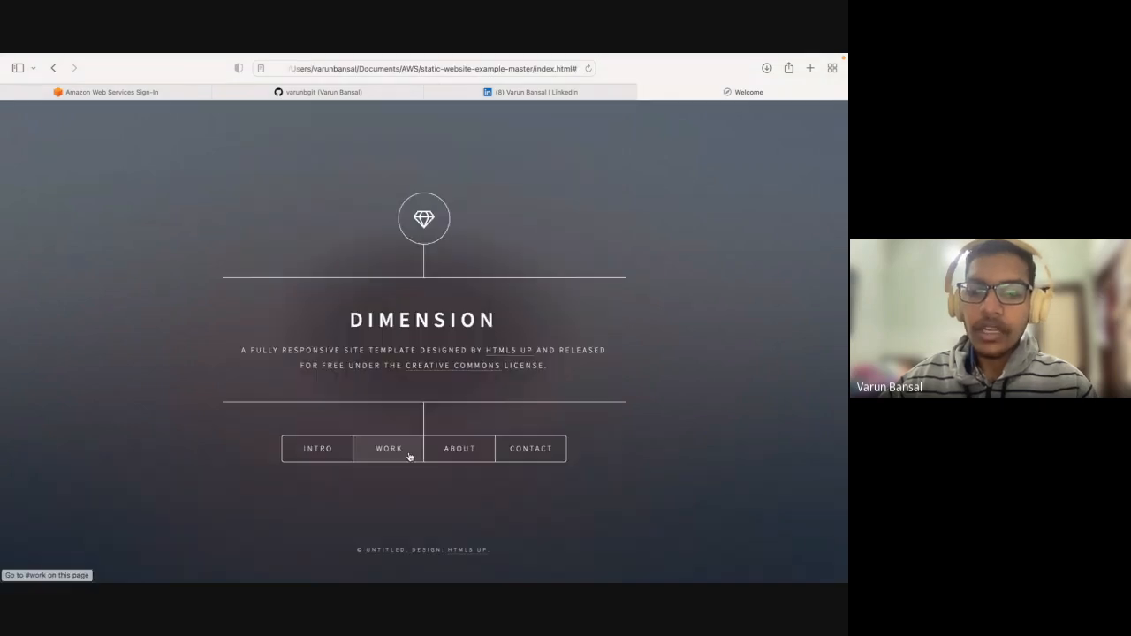
pyautogui.click(513, 450)
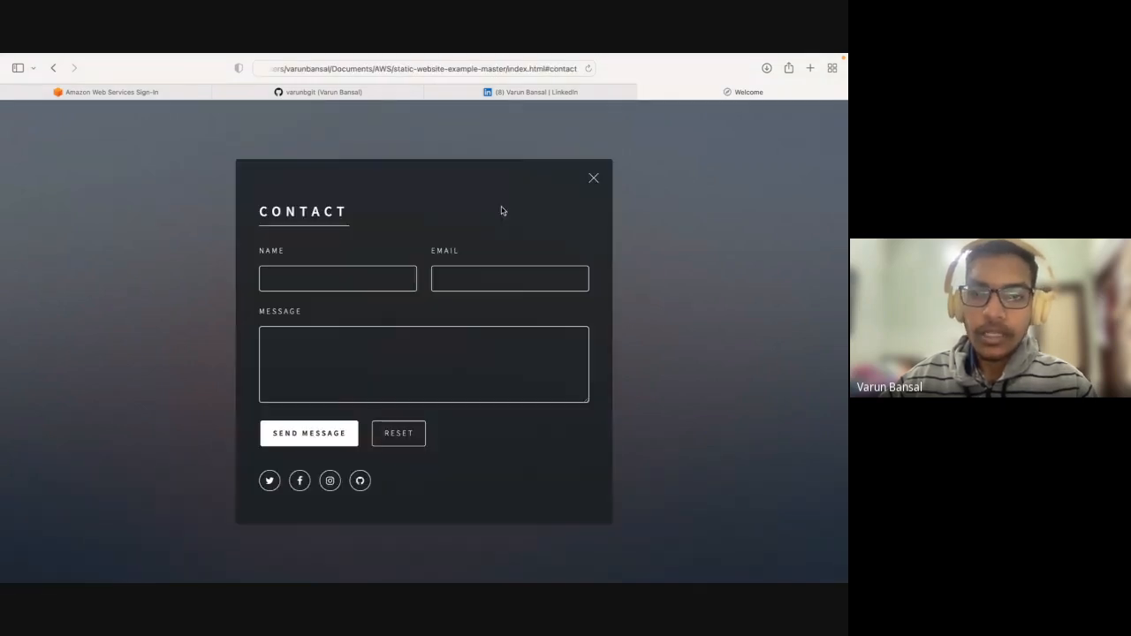
pyautogui.click(594, 180)
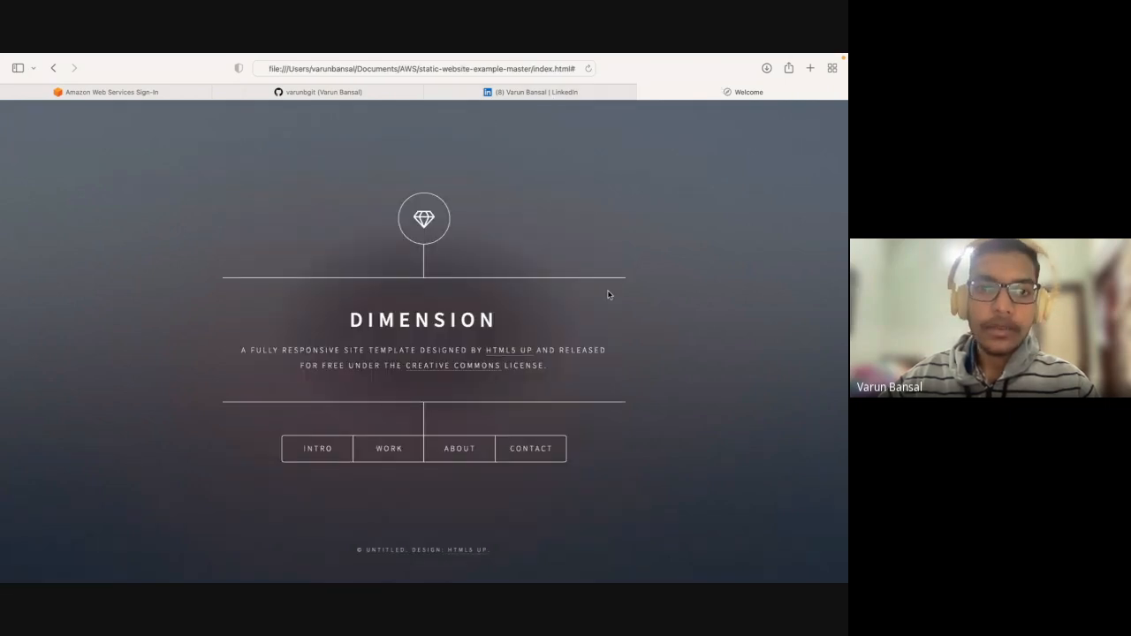
# Look over the GitHub profile and AWS sign-in pages, and close the LinkedIn page.
pyautogui.click(333, 93)
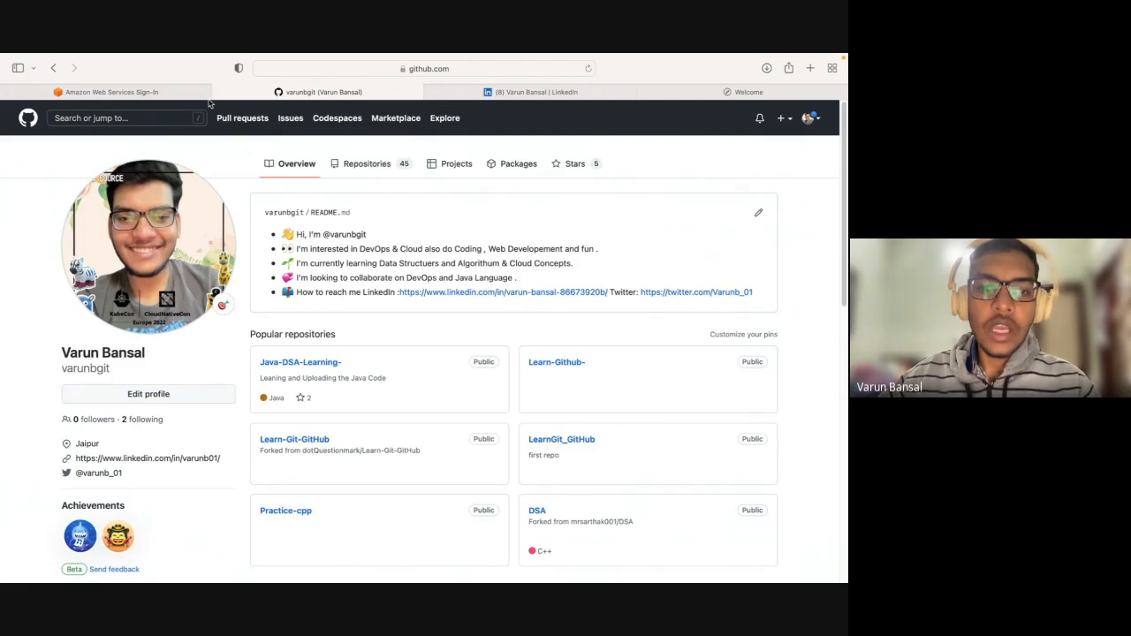
pyautogui.click(203, 93)
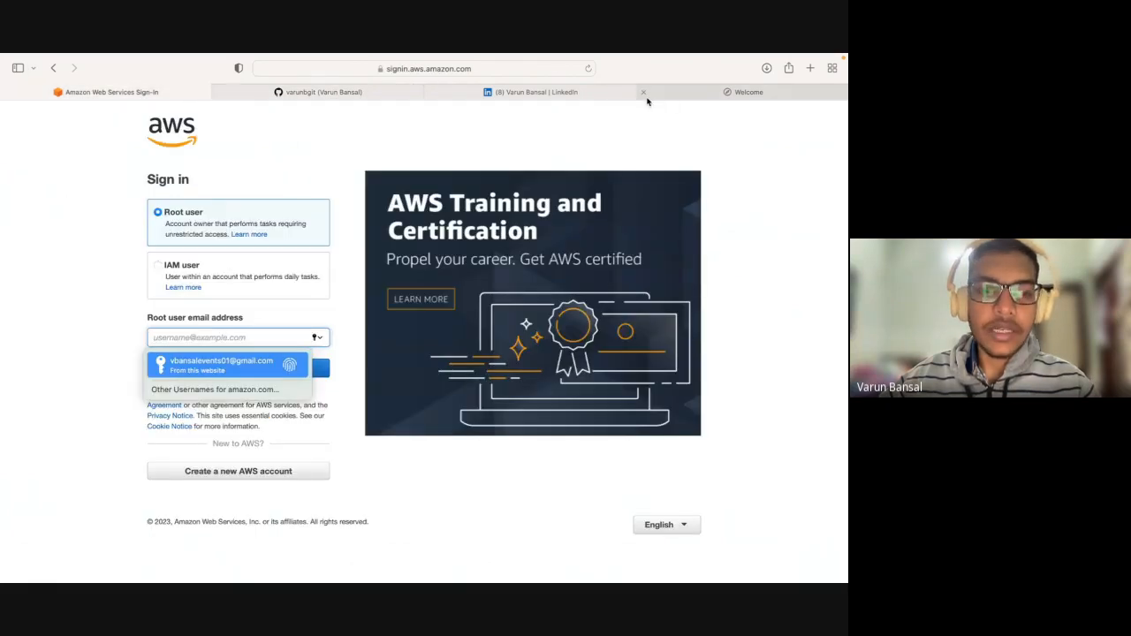
pyautogui.click(374, 93)
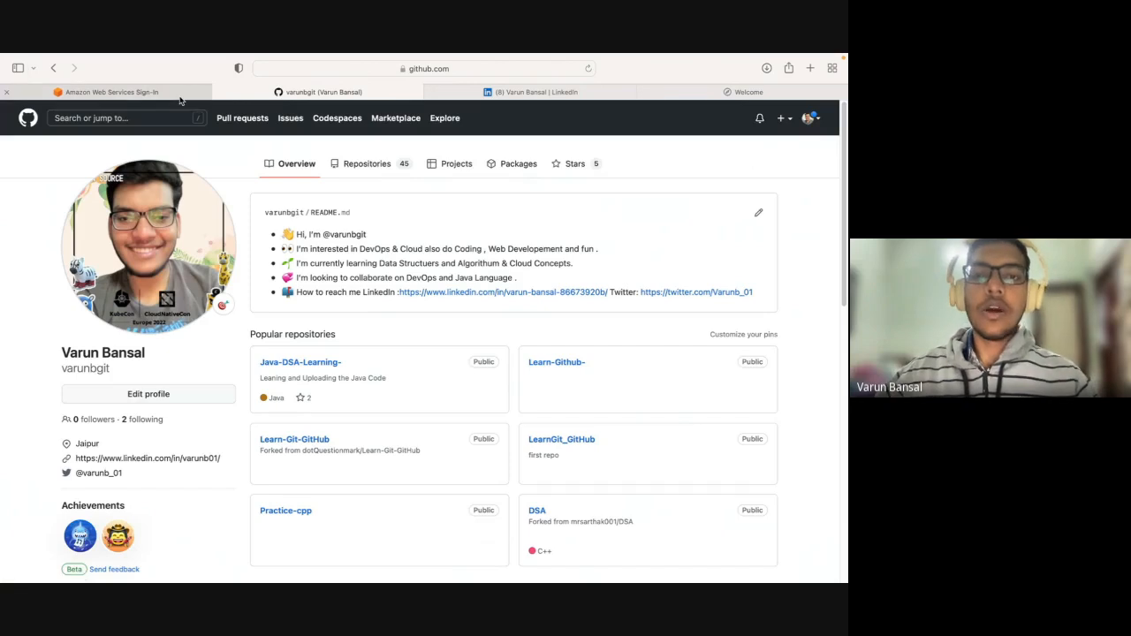
pyautogui.moveTo(180, 99)
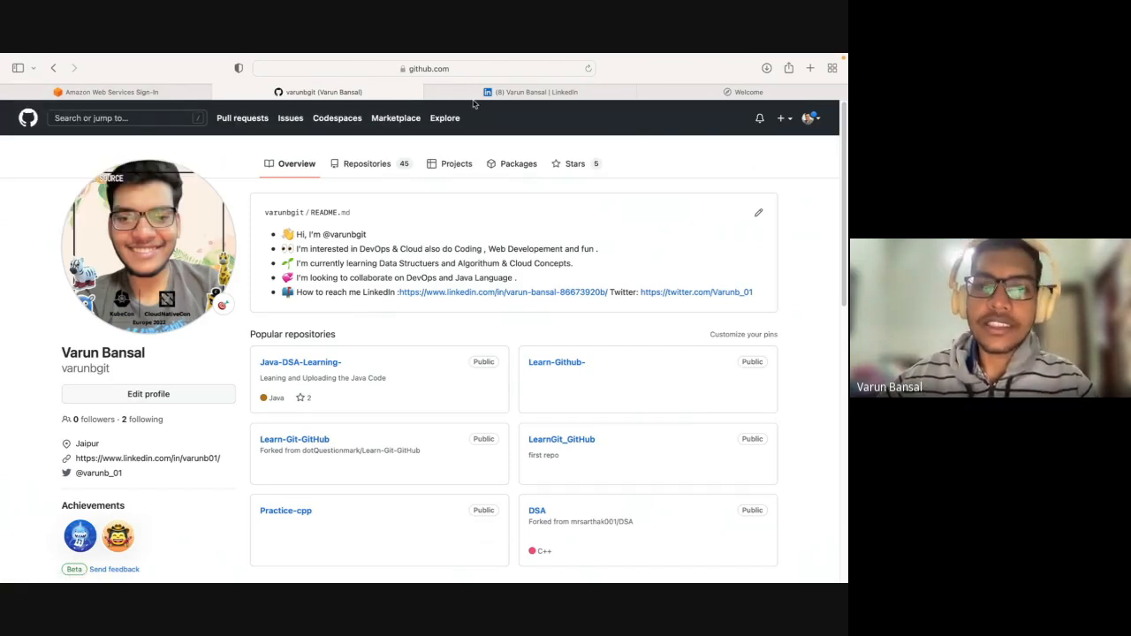
pyautogui.click(433, 93)
pyautogui.click(530, 98)
# Switch to Finder, go back to the AWS folder and select the static-website-example-master folder.
pyautogui.hotkey('ctrl', 'Left')
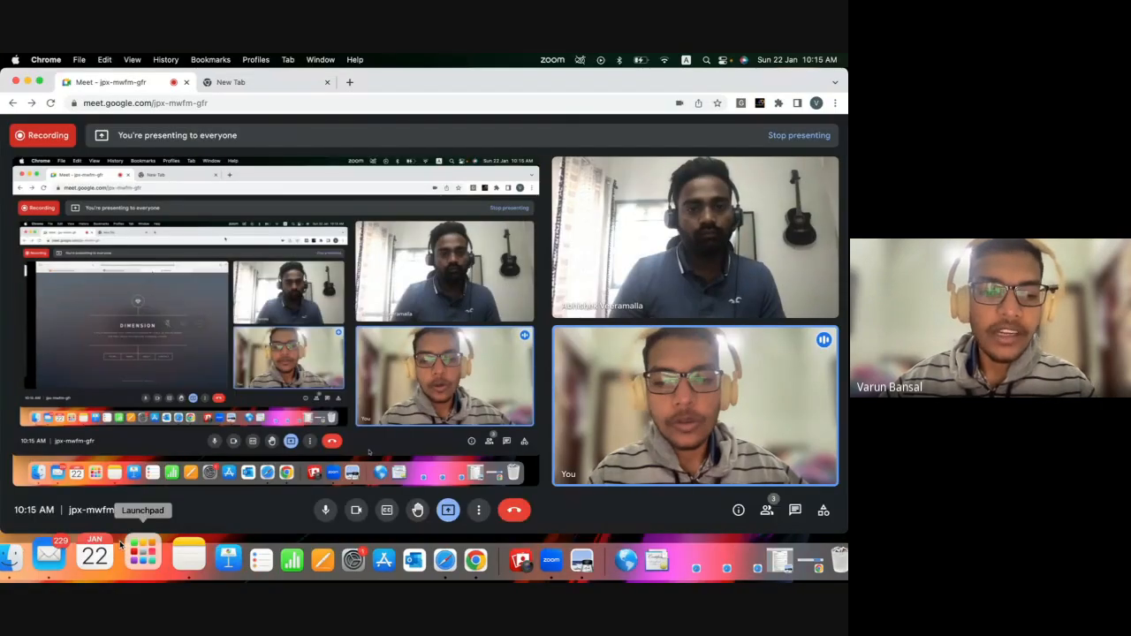
pyautogui.hotkey('ctrl', 'Left')
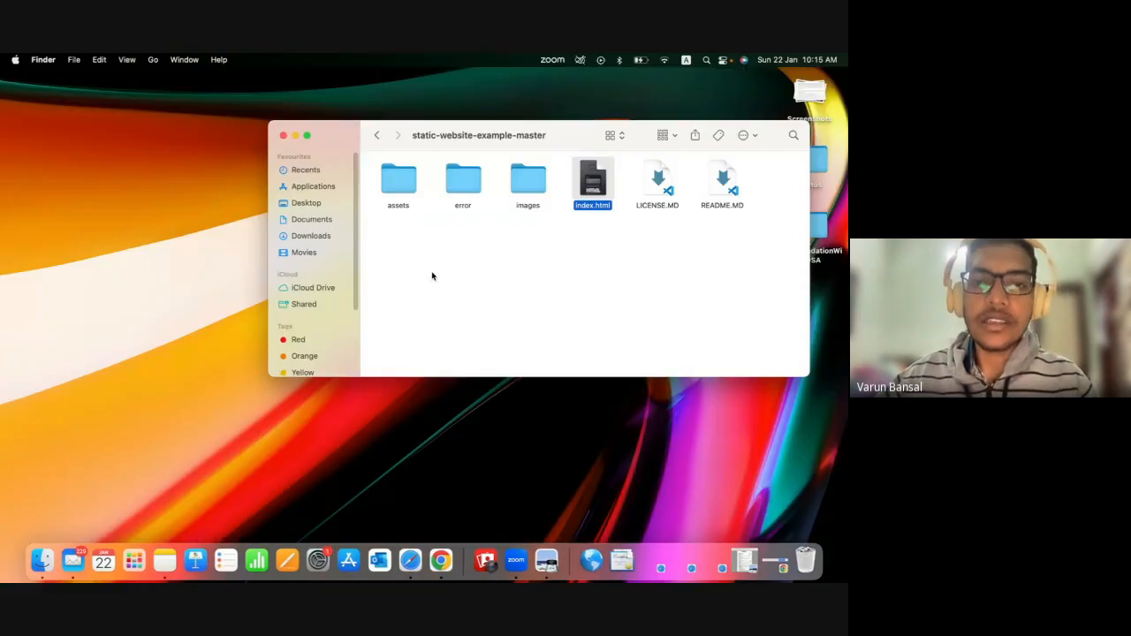
pyautogui.click(432, 276)
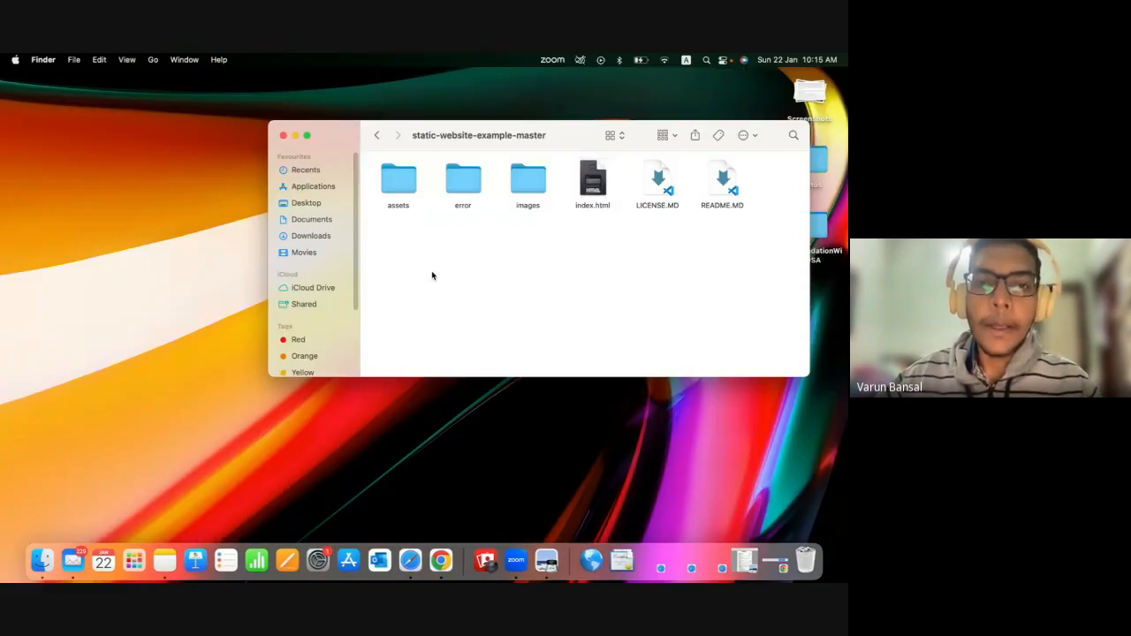
pyautogui.click(376, 135)
pyautogui.click(396, 178)
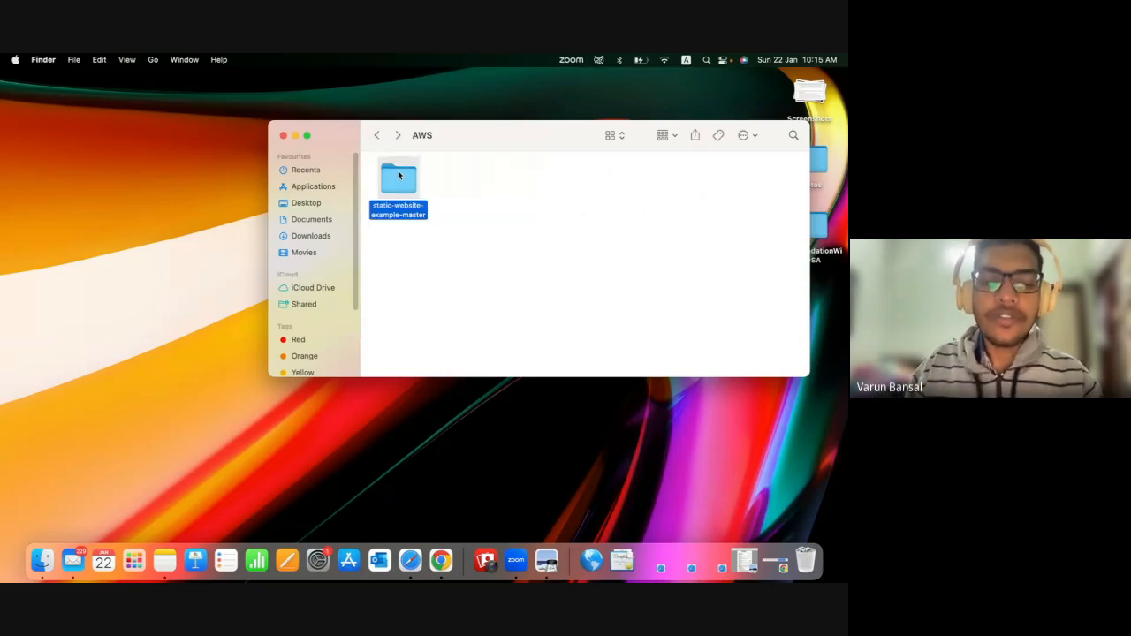
# Launch the Hyper terminal, enlarge its text for readability and minimize its window.
pyautogui.press('super+space')
pyautogui.write('hyper')
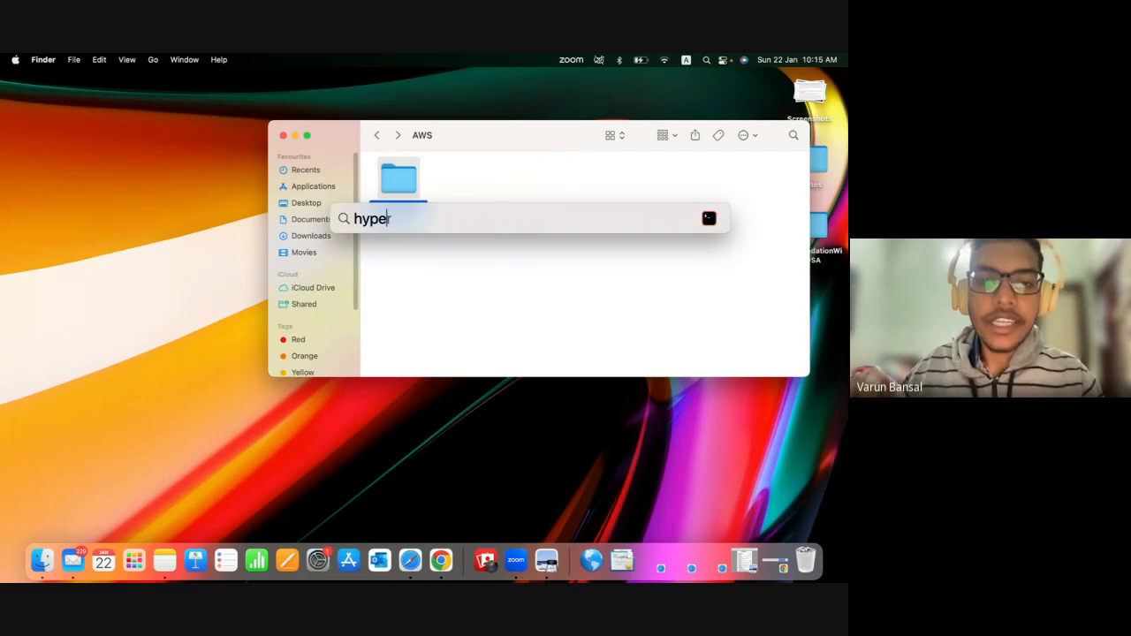
pyautogui.press('Escape')
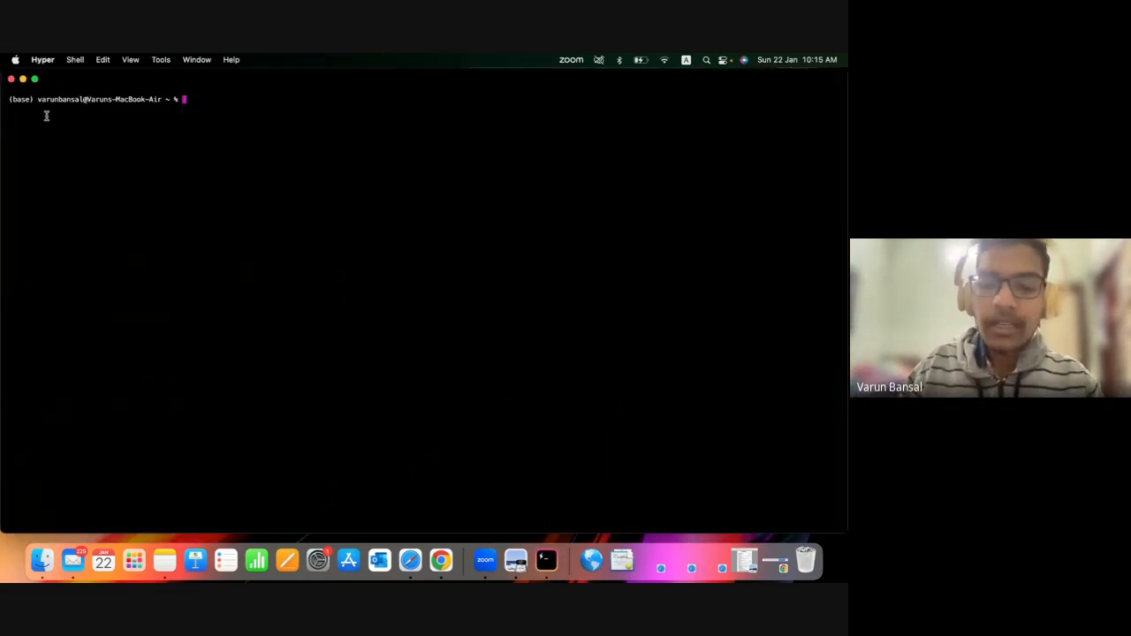
pyautogui.press('super+equal')
pyautogui.press('super+equal')
pyautogui.press('super+equal')
pyautogui.press('super+equal')
pyautogui.press('super+equal')
pyautogui.press('super+equal')
pyautogui.press('super+equal')
pyautogui.press('super+equal')
pyautogui.press('super+equal')
pyautogui.press('super+equal')
pyautogui.press('super+equal')
pyautogui.press('super+equal')
pyautogui.press('super+equal')
pyautogui.press('super+equal')
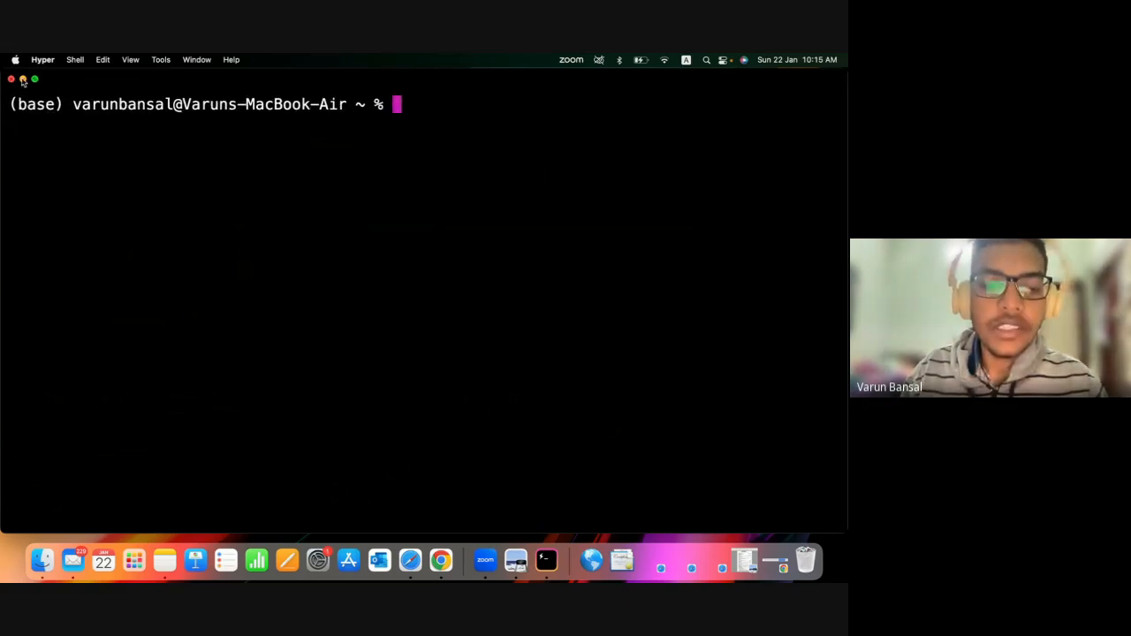
pyautogui.click(23, 80)
# Switch to Safari and open the form for creating a new repository from the GitHub profile.
pyautogui.click(397, 552)
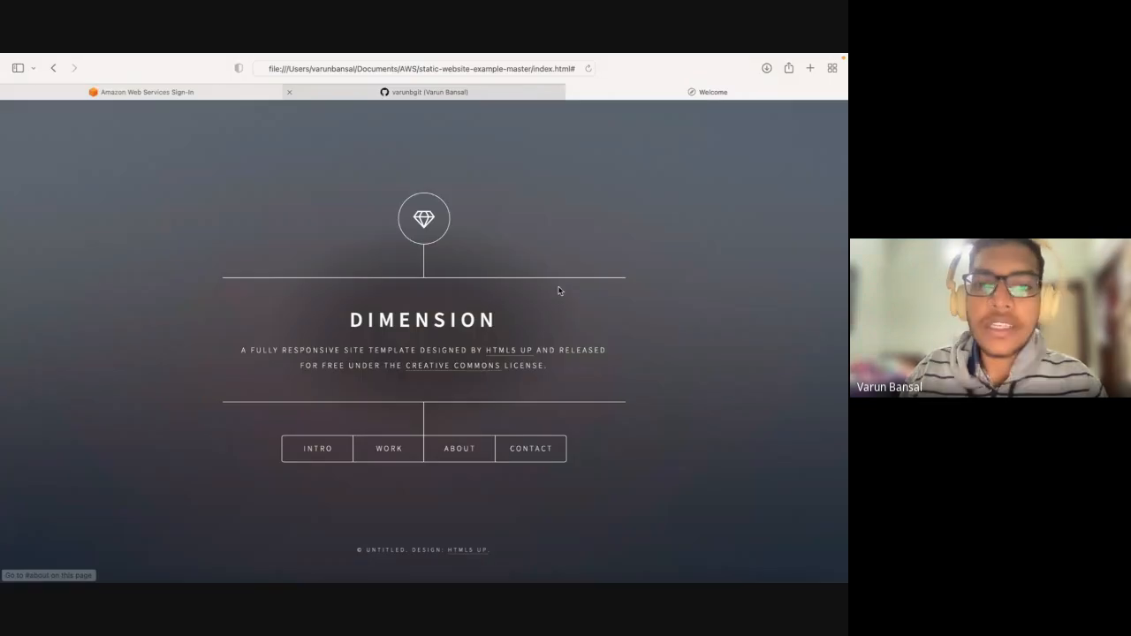
pyautogui.click(495, 93)
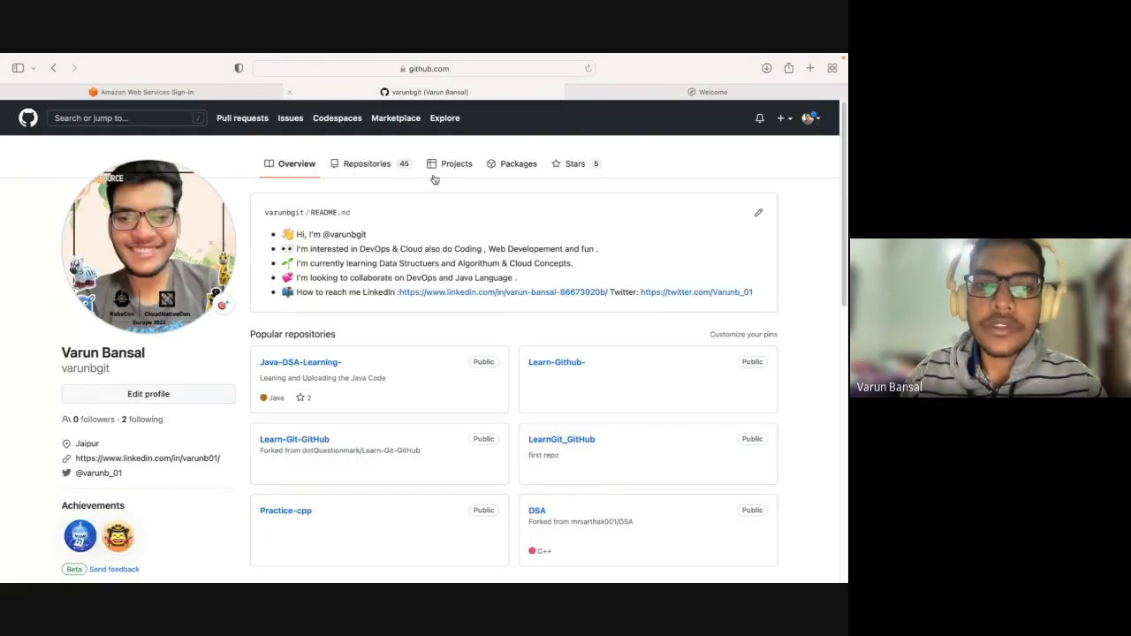
pyautogui.click(363, 178)
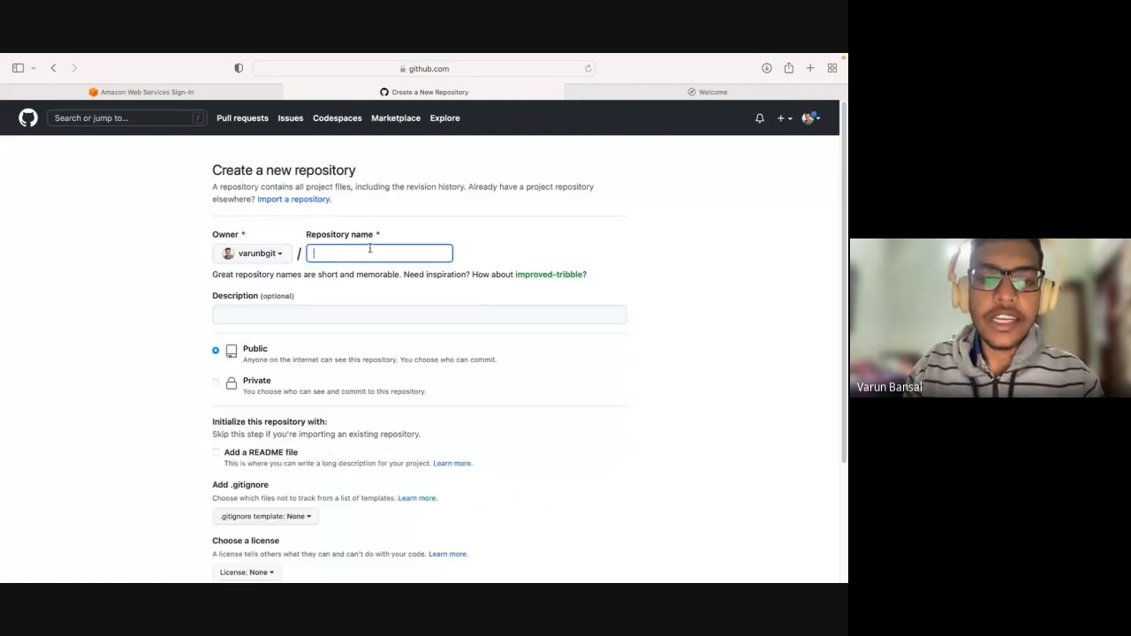
# Create the repository with the name AWSDemo and a README file, and open its clone options.
pyautogui.write('AWSDe')
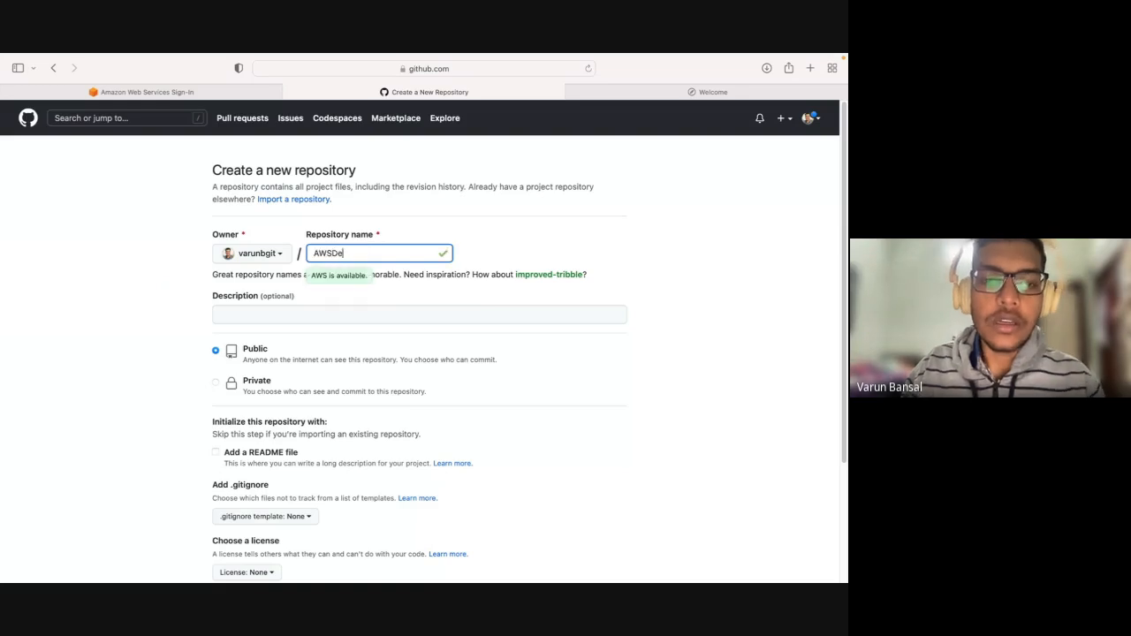
pyautogui.write('mo')
pyautogui.scroll(-3, 283, 297)
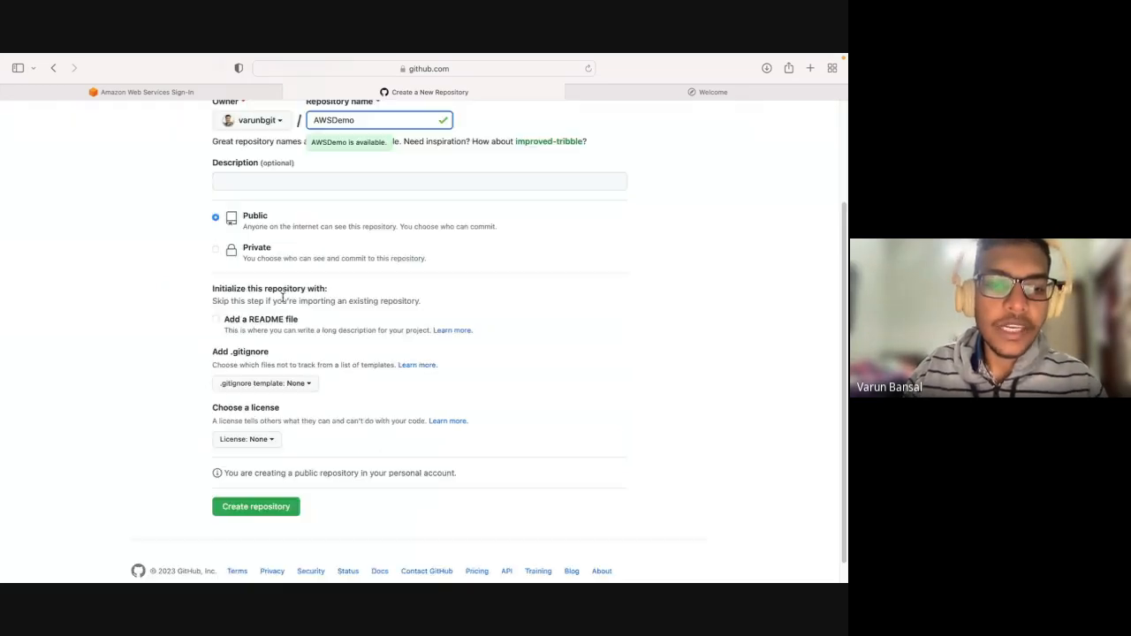
pyautogui.click(217, 320)
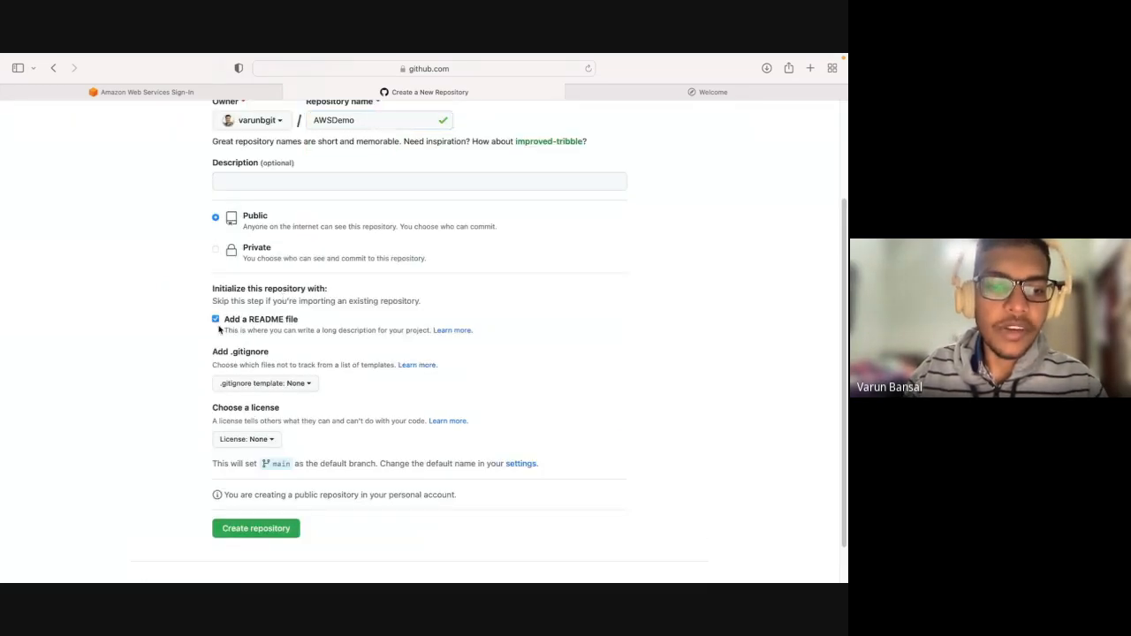
pyautogui.scroll(-2, 247, 497)
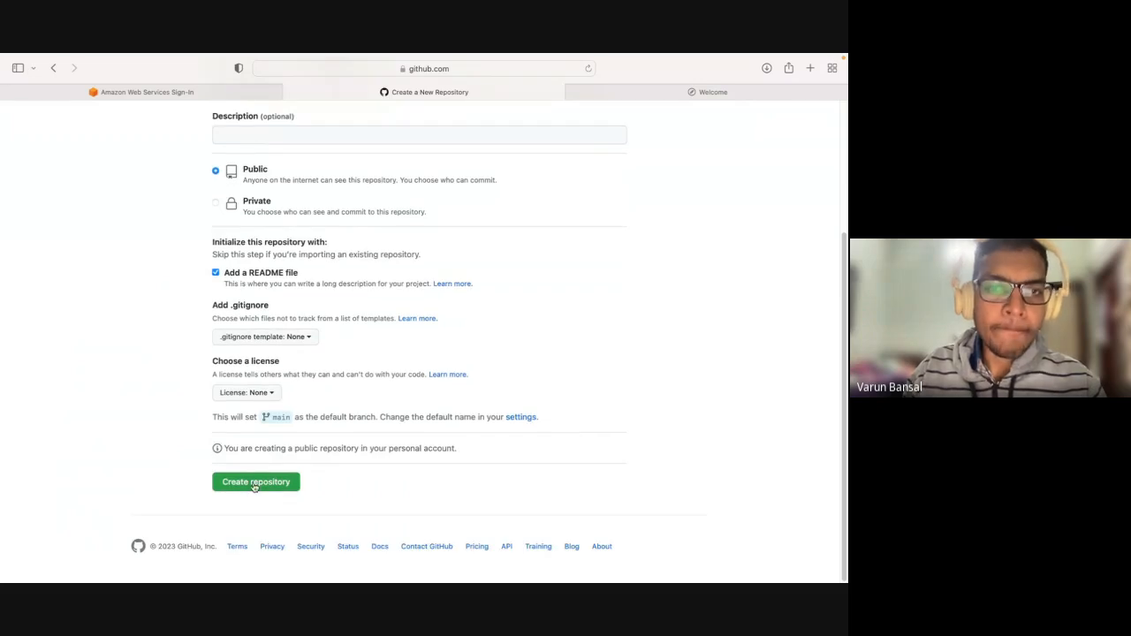
pyautogui.click(255, 484)
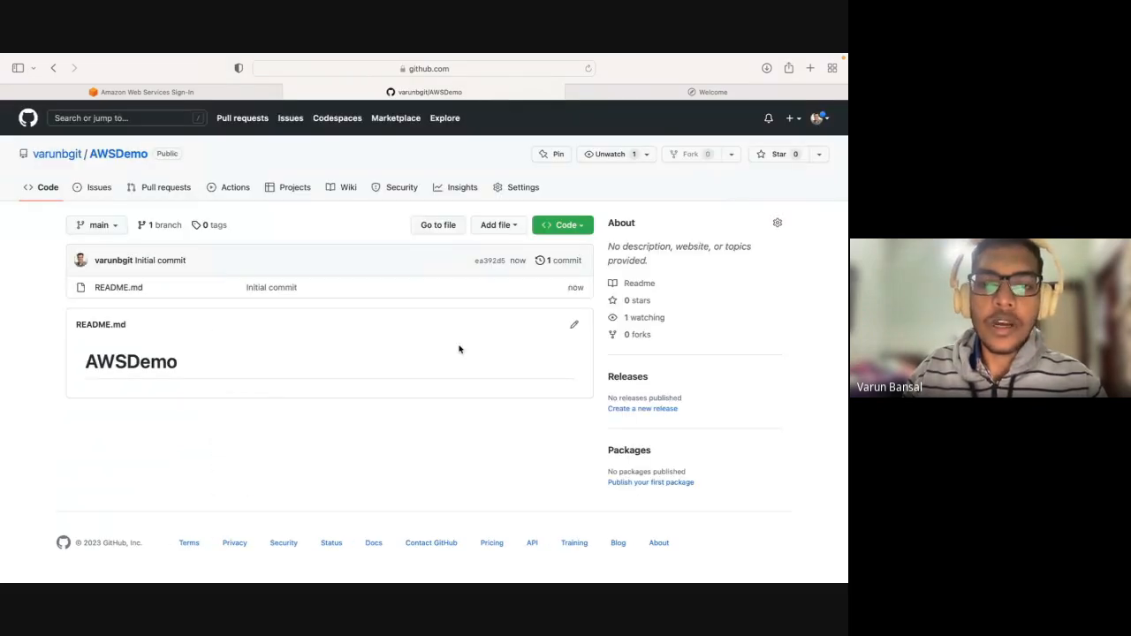
pyautogui.click(553, 230)
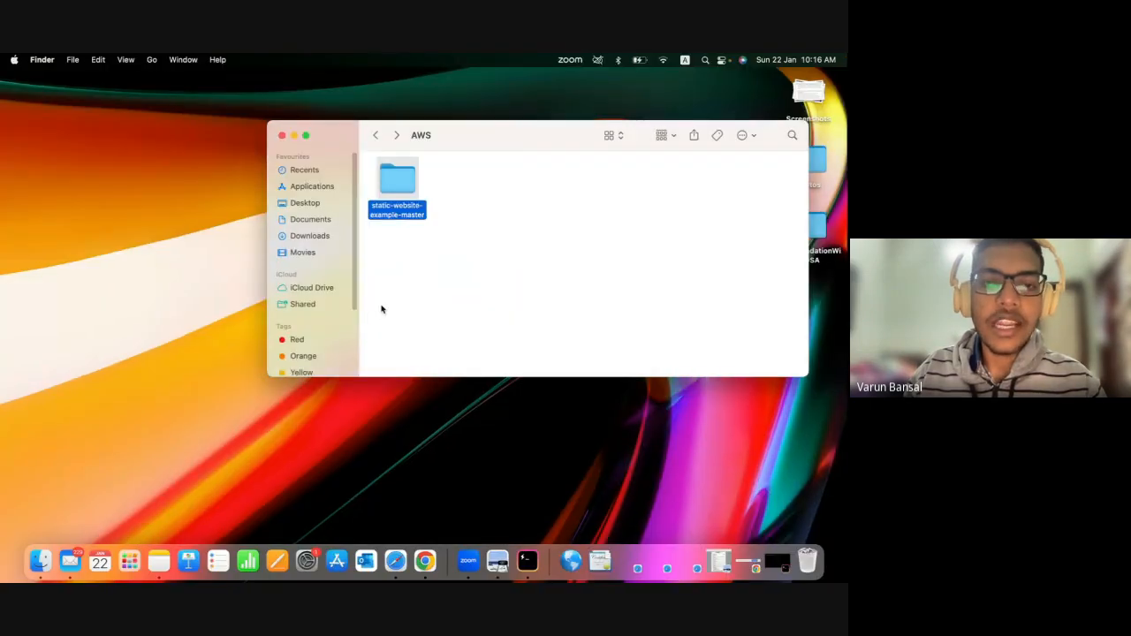
# Switch to the Hyper terminal, print the working directory and change into the Documents folder.
pyautogui.click(528, 561)
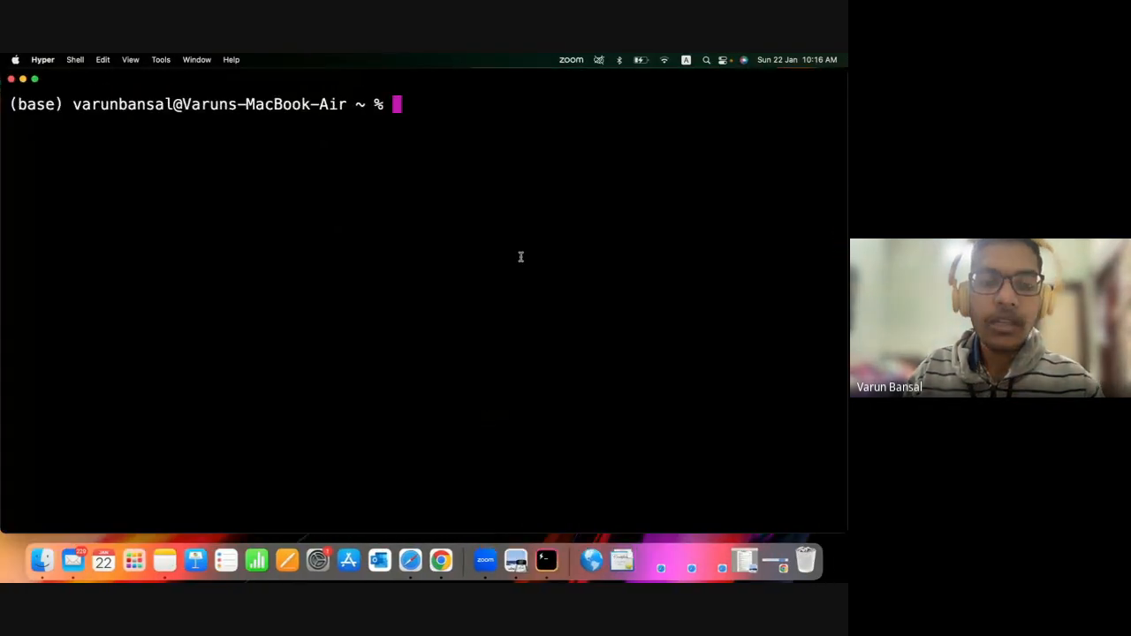
pyautogui.write('pwd')
pyautogui.press('Return')
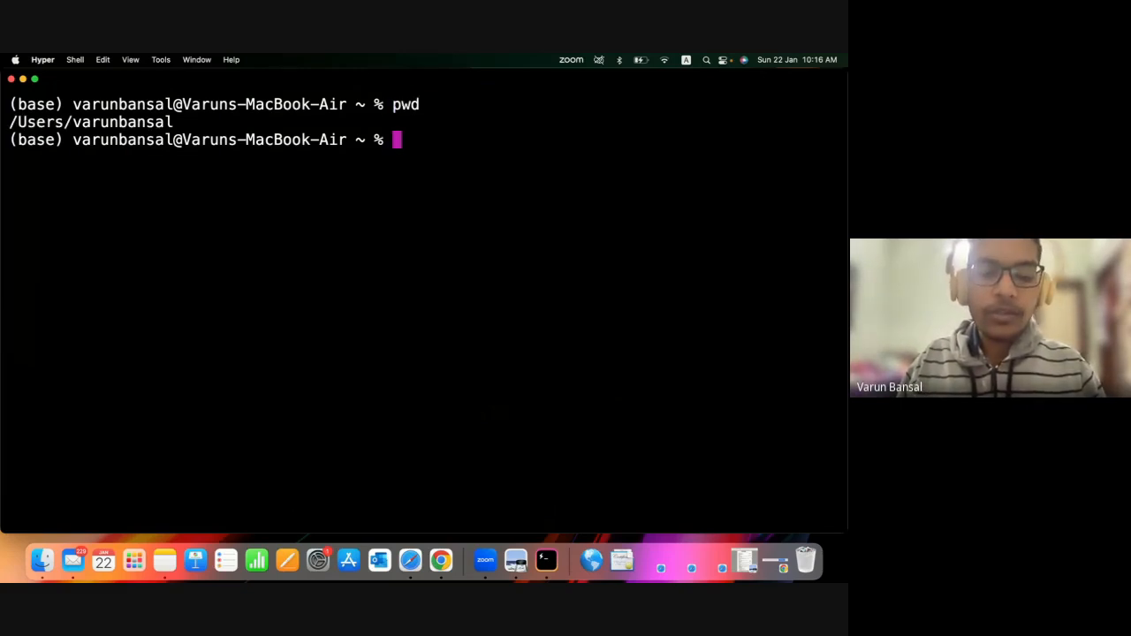
pyautogui.write('cd Doc')
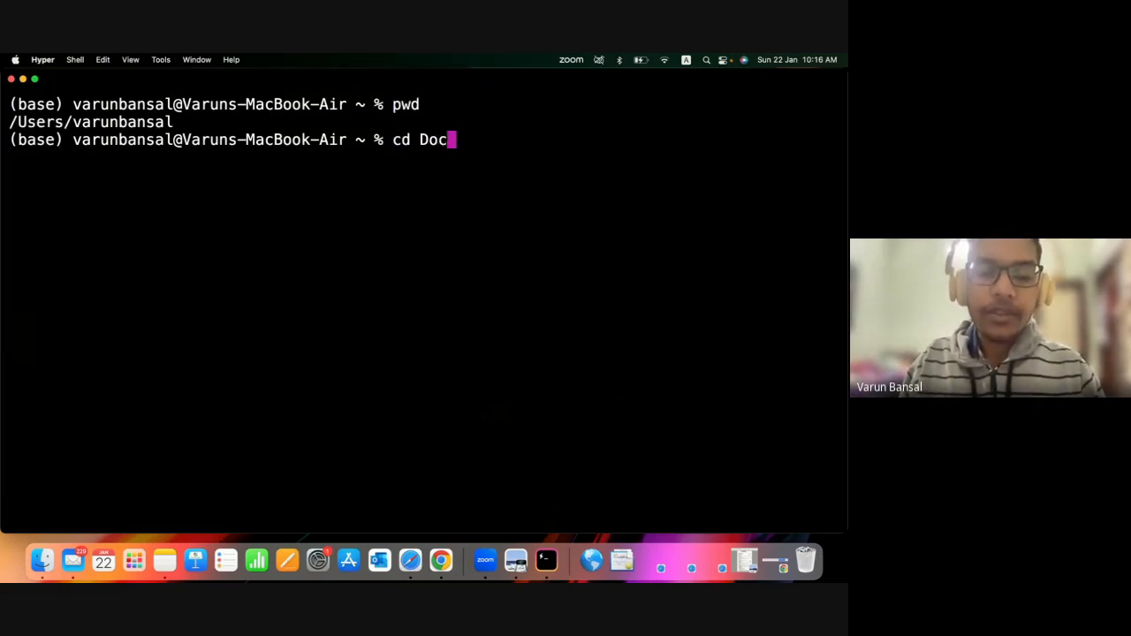
pyautogui.write('u')
pyautogui.press('Tab')
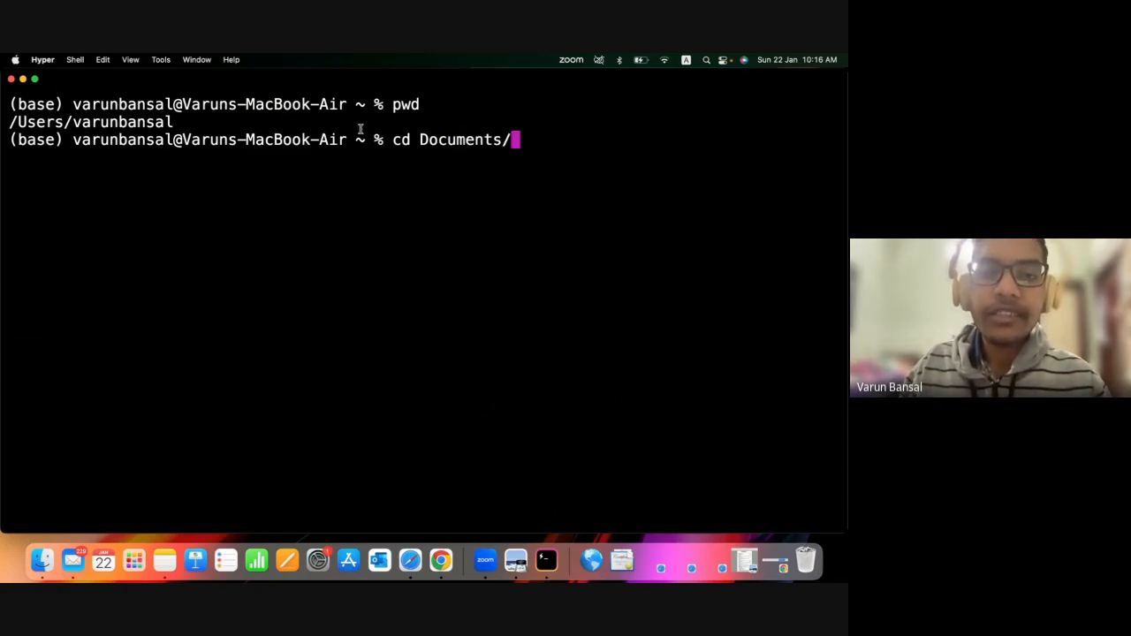
pyautogui.moveTo(397, 140); pyautogui.dragTo(548, 139)
pyautogui.press('Return')
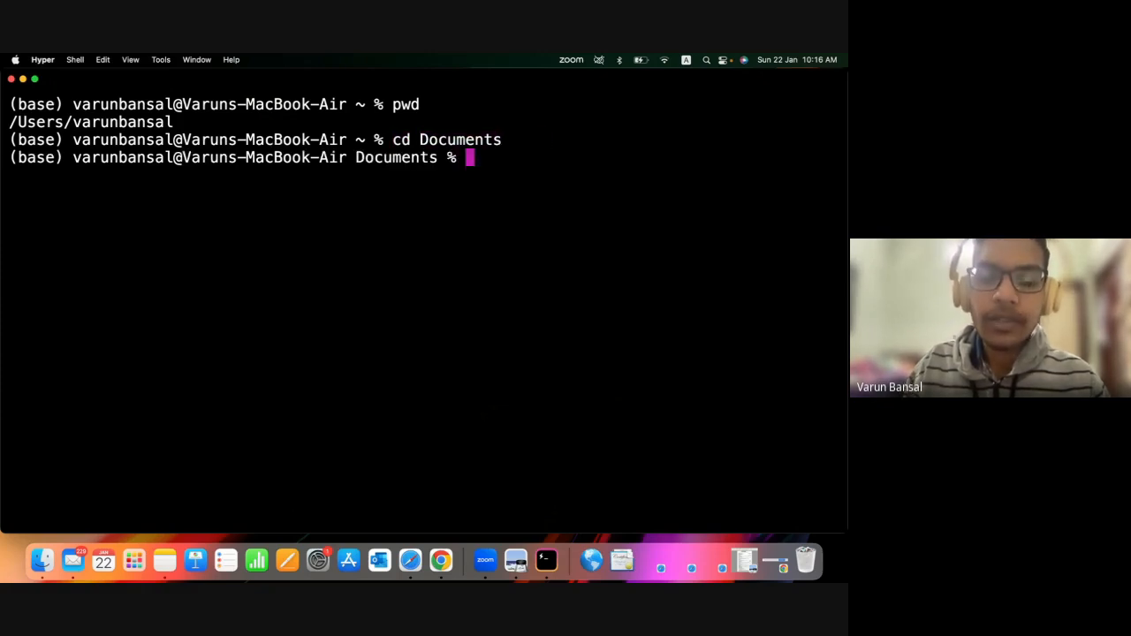
# List the contents of Documents and change into the AWS folder.
pyautogui.write('ls')
pyautogui.press('Return')
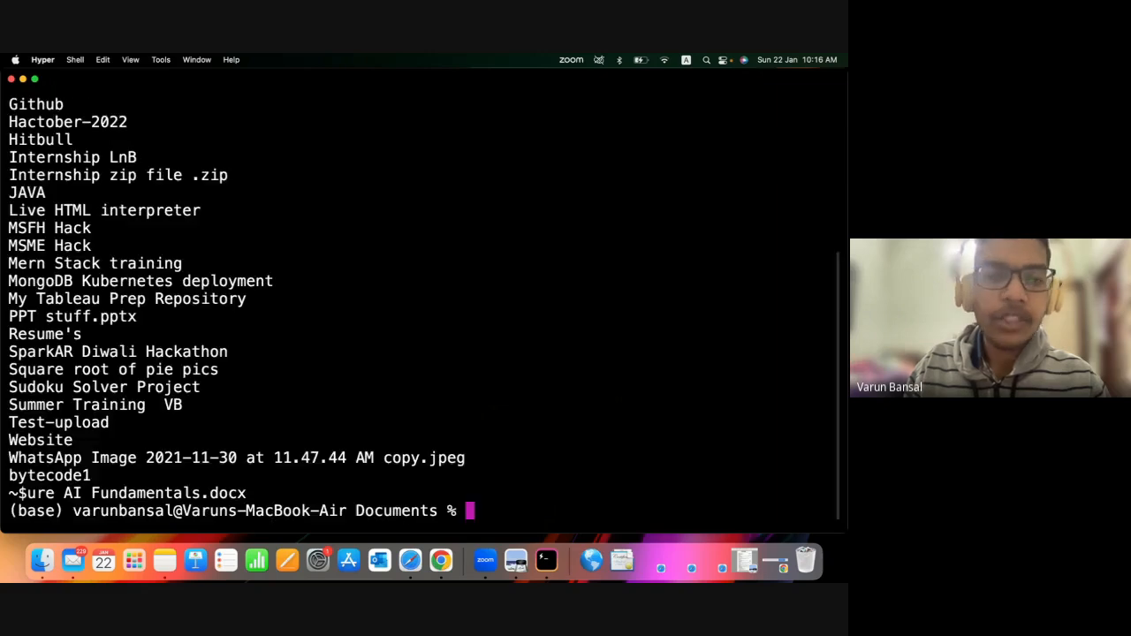
pyautogui.write('cd A')
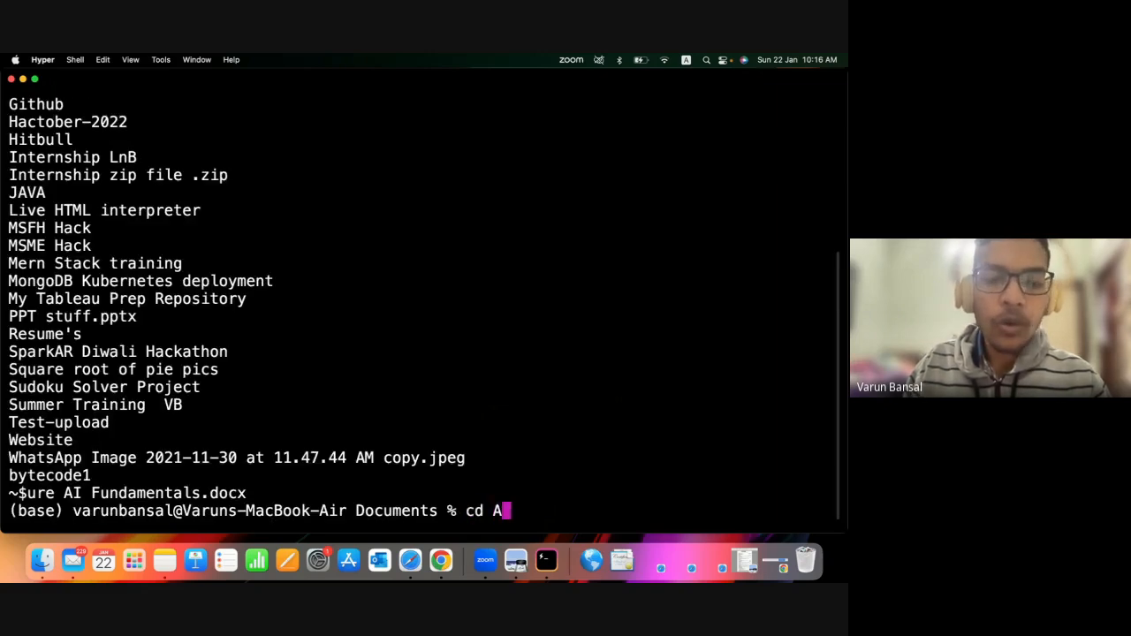
pyautogui.press('Tab')
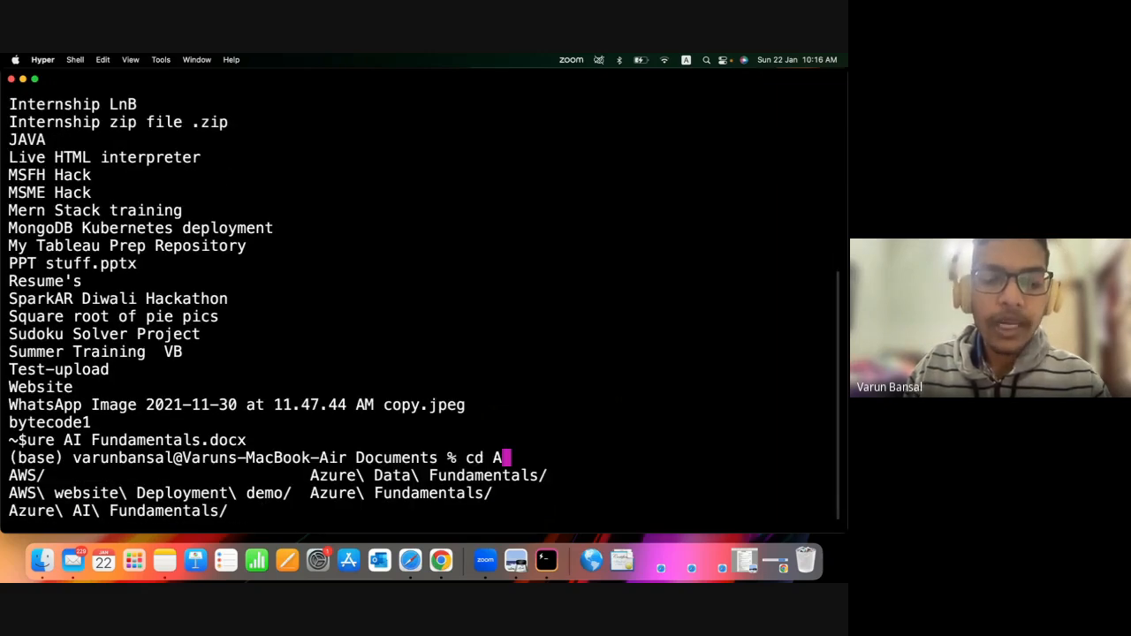
pyautogui.write('WS')
pyautogui.press('Return')
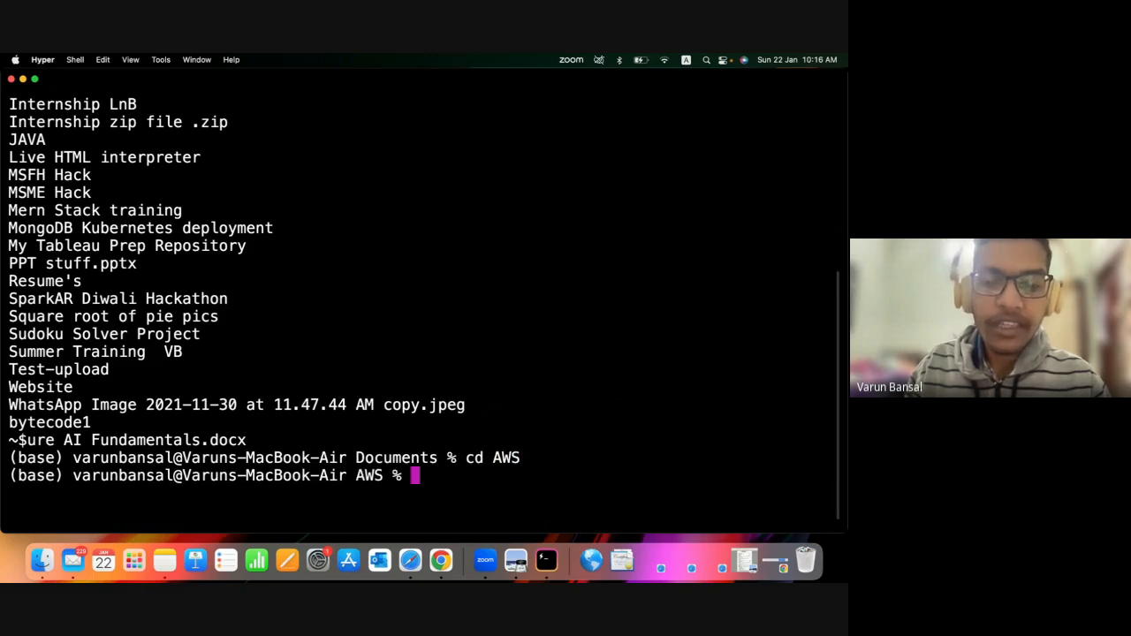
# List the AWS folder's contents and change into static-website-example-master.
pyautogui.write('ls')
pyautogui.press('Return')
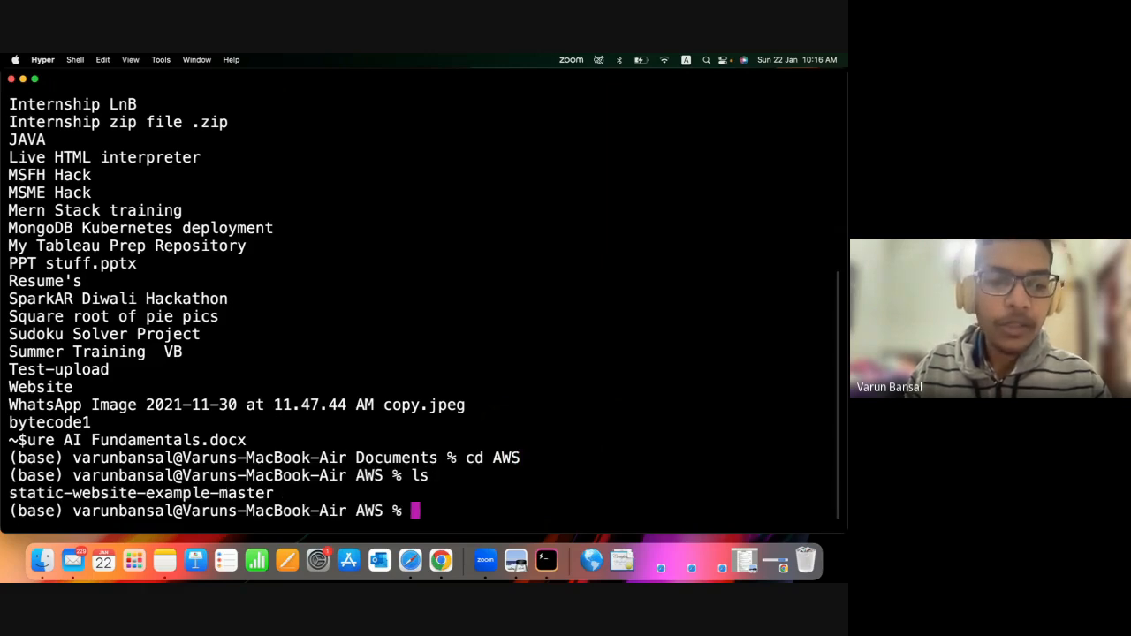
pyautogui.write('c')
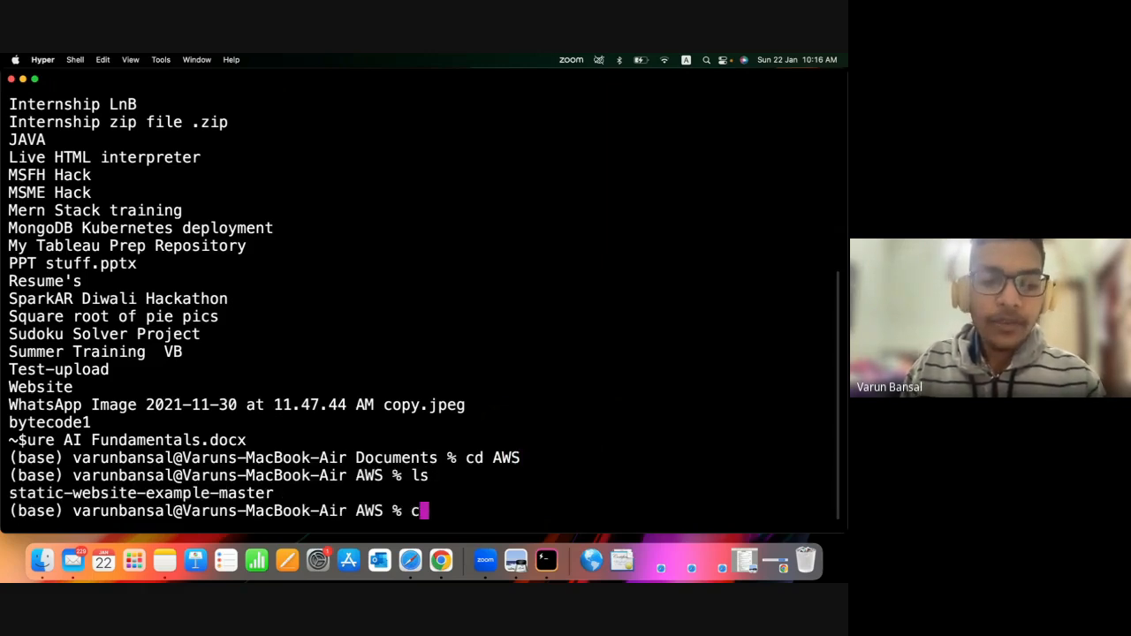
pyautogui.write('d st')
pyautogui.press('Tab')
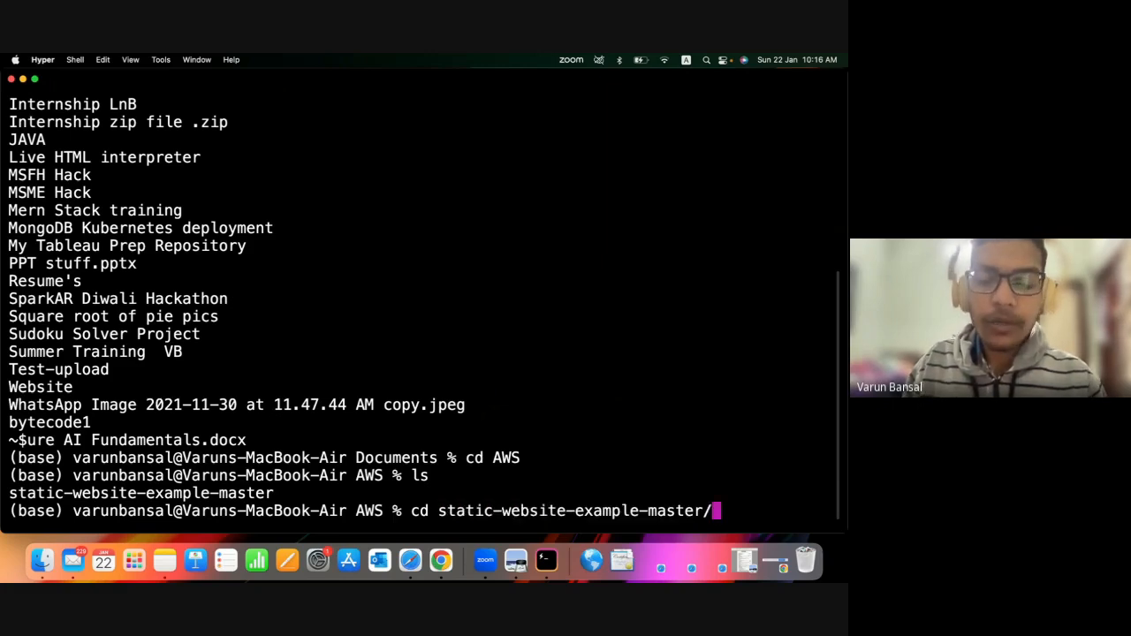
pyautogui.press('Return')
# Clear the terminal output and make the terminal text slightly smaller.
pyautogui.write('git i')
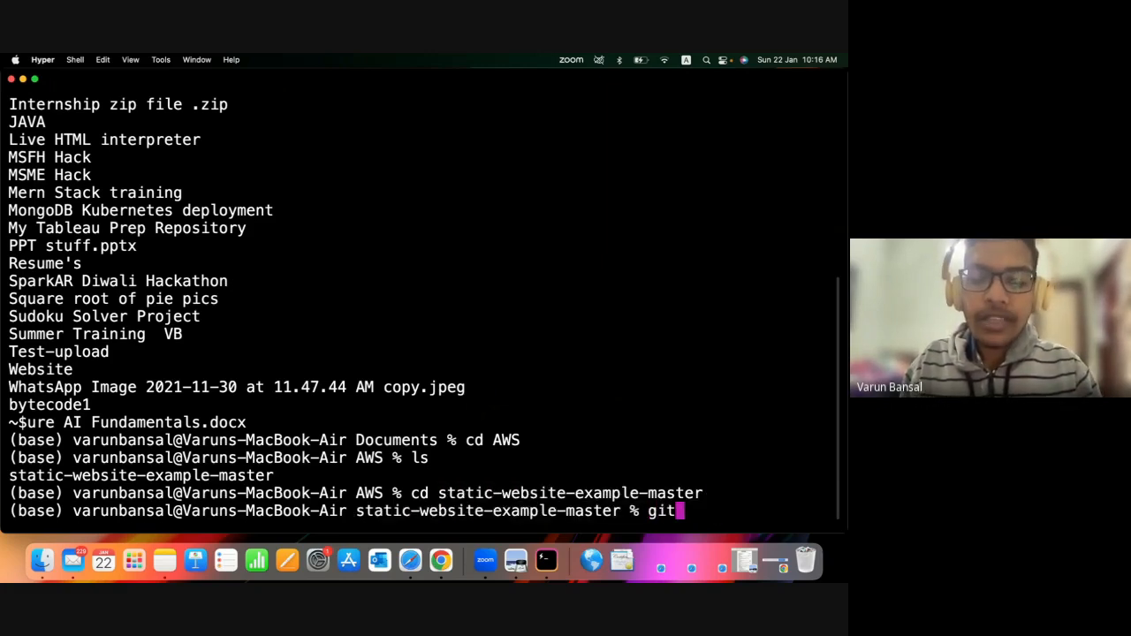
pyautogui.press('BackSpace')
pyautogui.press('BackSpace')
pyautogui.press('BackSpace')
pyautogui.press('BackSpace')
pyautogui.press('BackSpace')
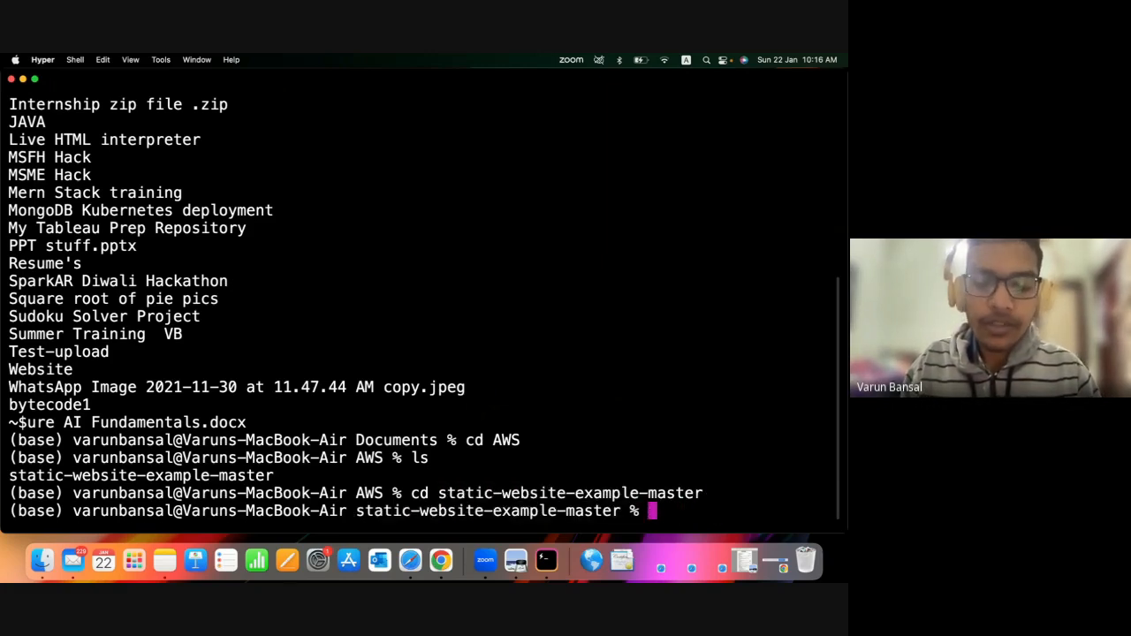
pyautogui.write('clear')
pyautogui.press('Return')
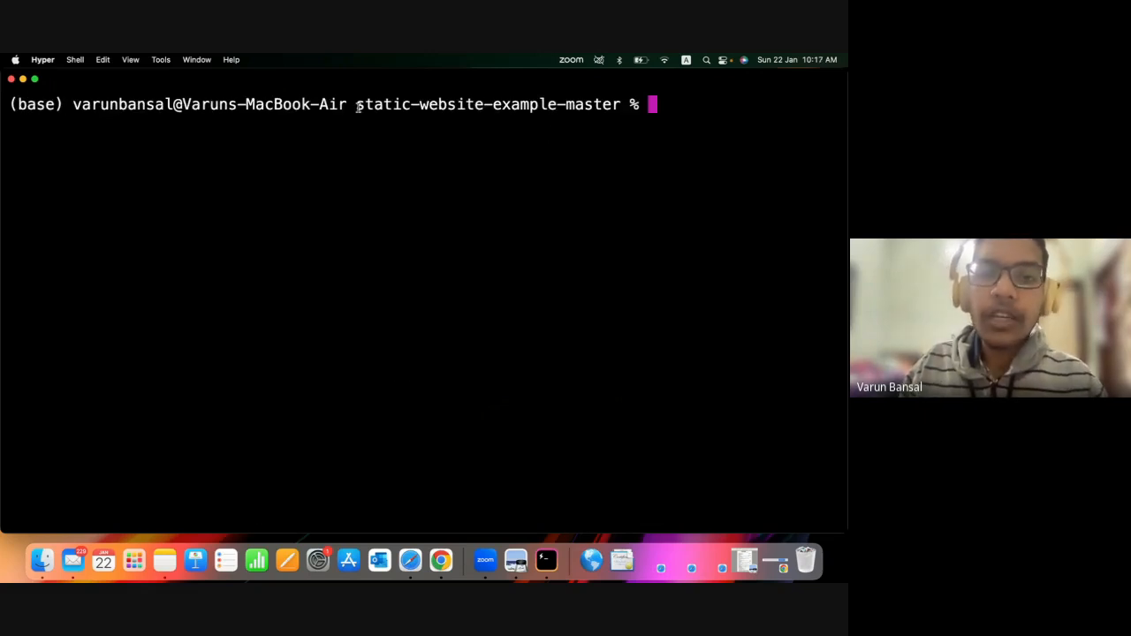
pyautogui.moveTo(357, 106); pyautogui.dragTo(636, 104)
pyautogui.click(643, 132)
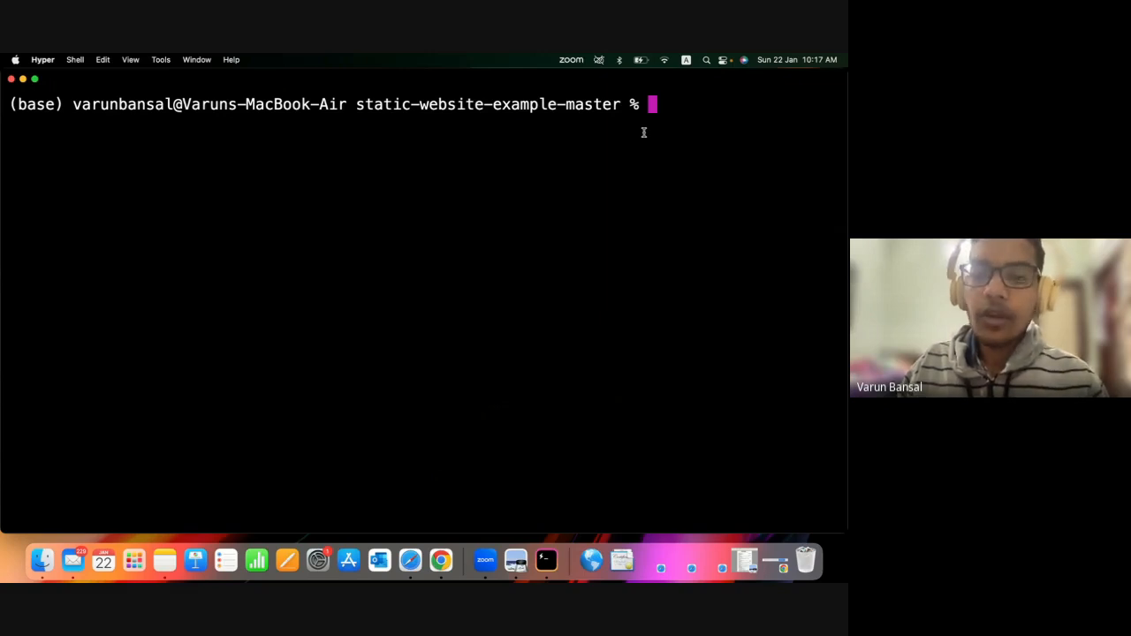
pyautogui.press('super+minus')
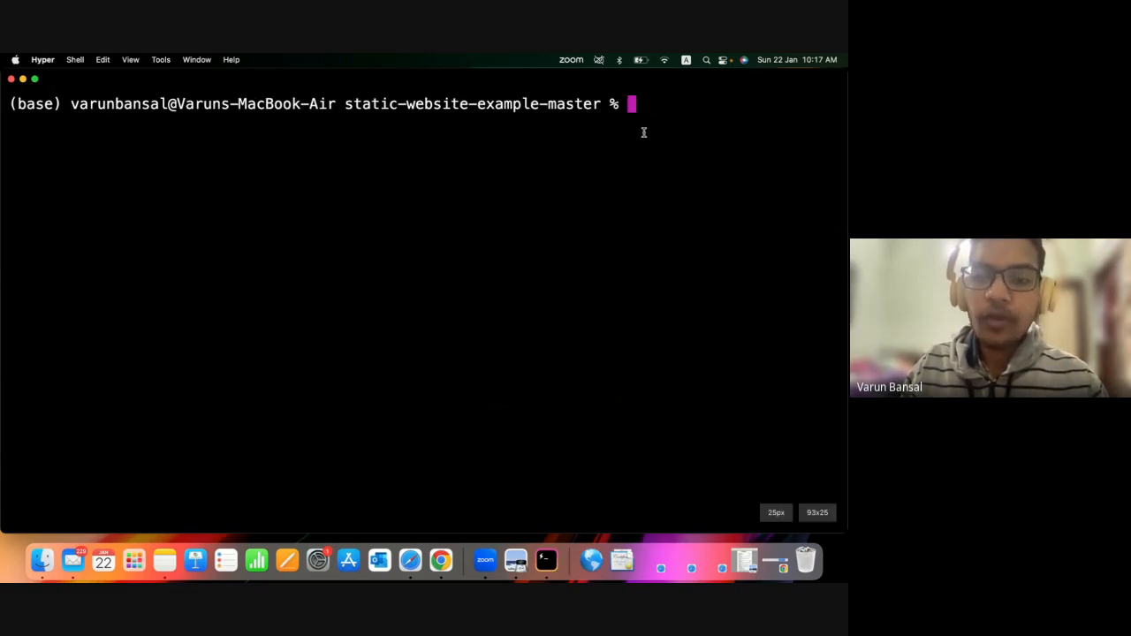
pyautogui.press('super+minus')
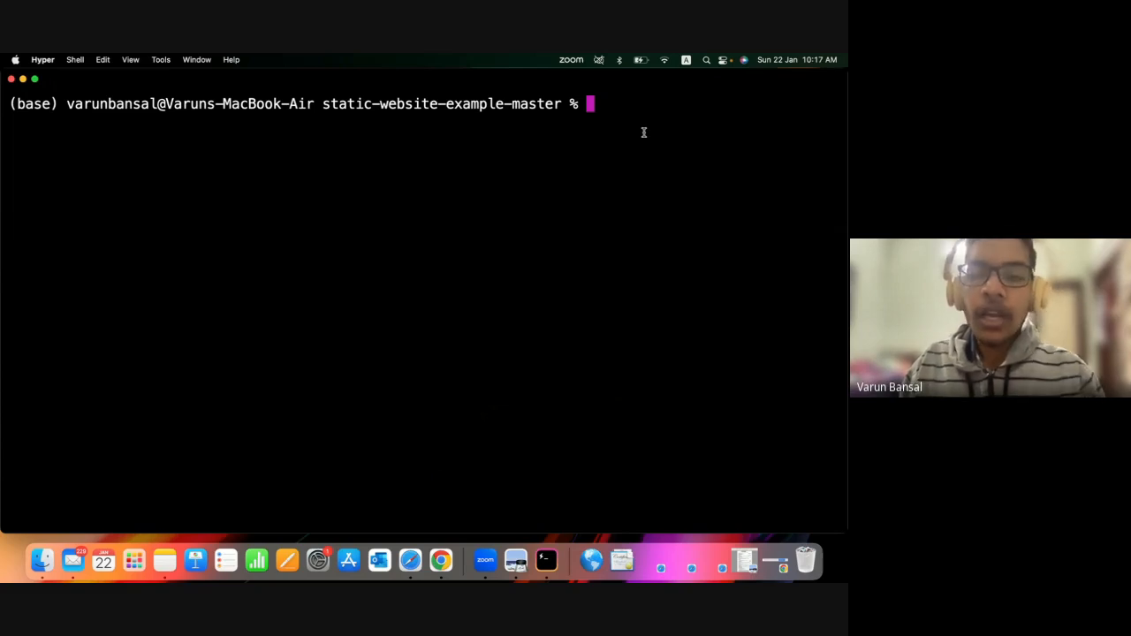
# Initialize Git in the static-website-example-master folder with git init and review the command's output.
pyautogui.write('git ')
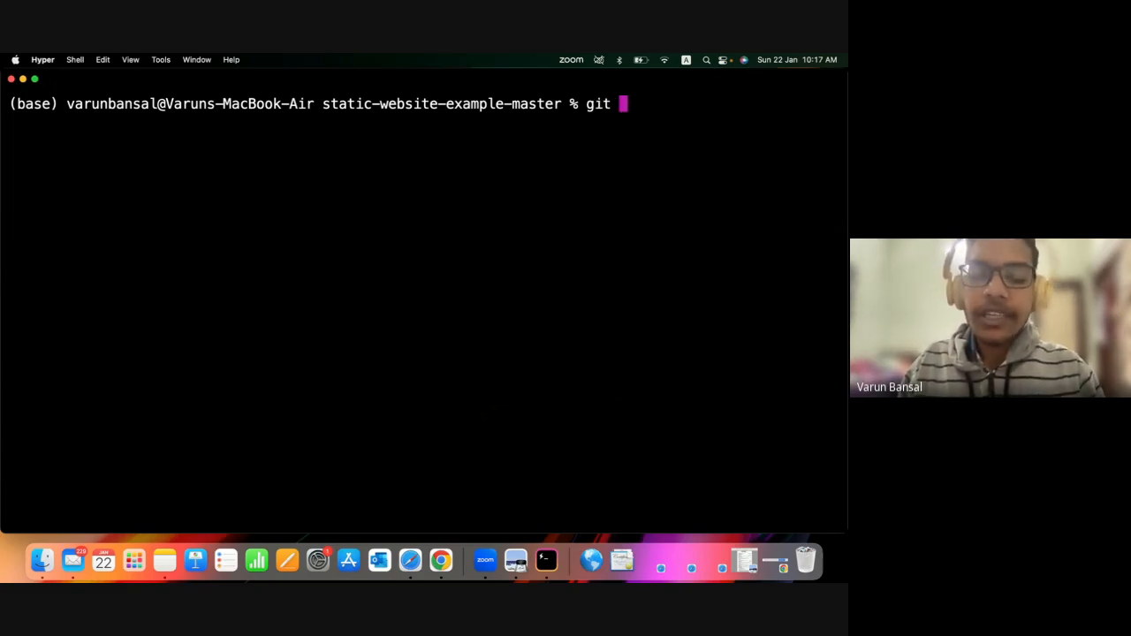
pyautogui.write('init')
pyautogui.press('Return')
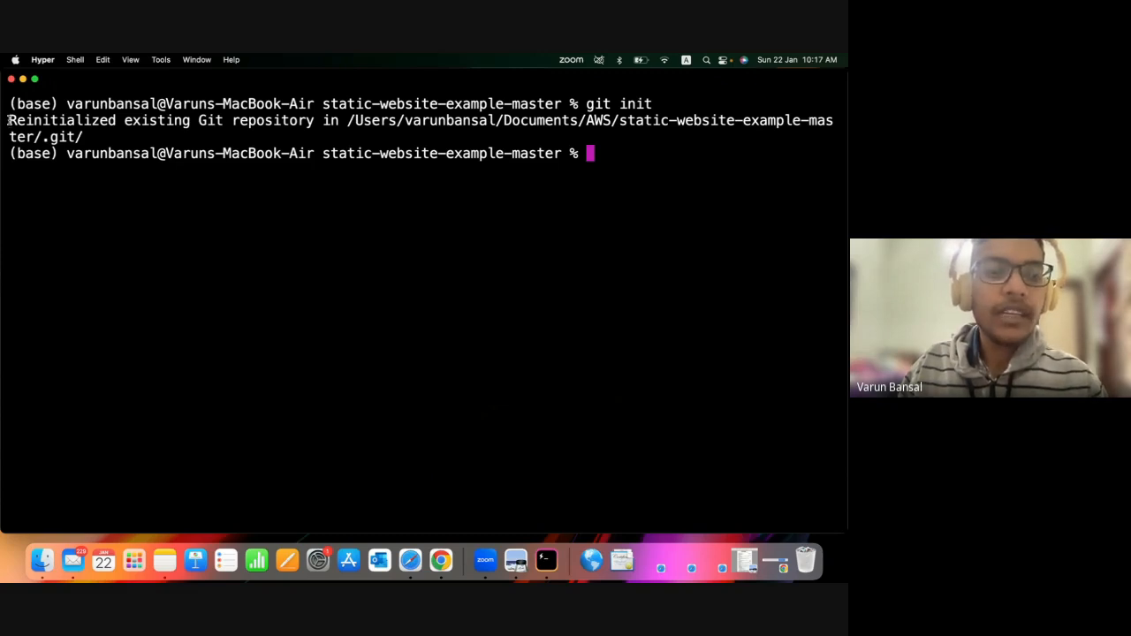
pyautogui.moveTo(8, 120); pyautogui.dragTo(308, 135)
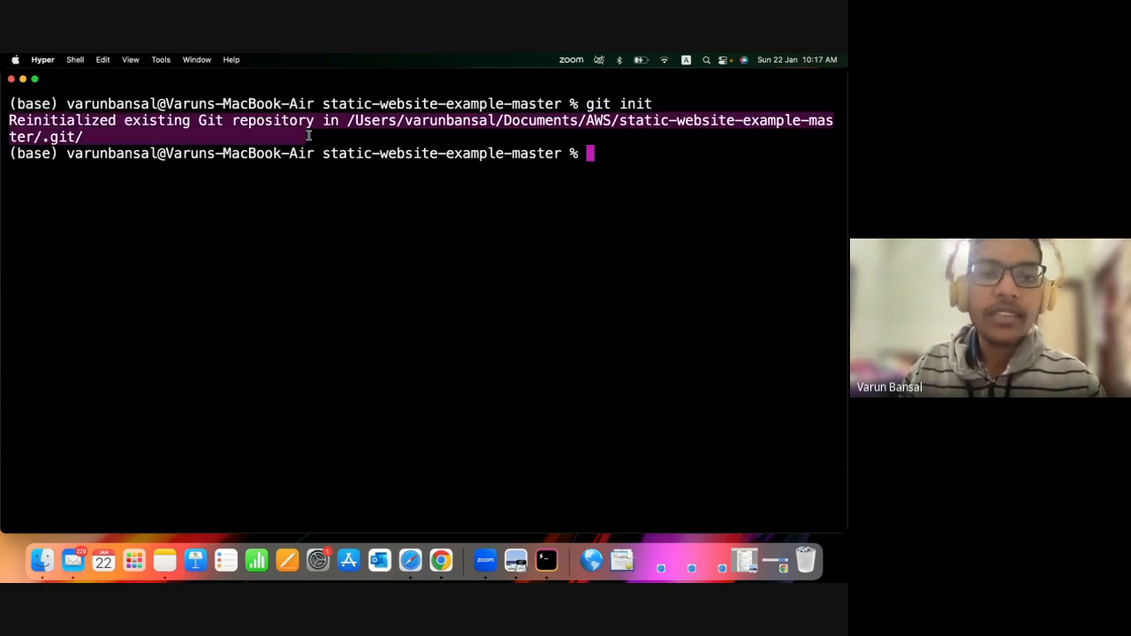
pyautogui.click(296, 130)
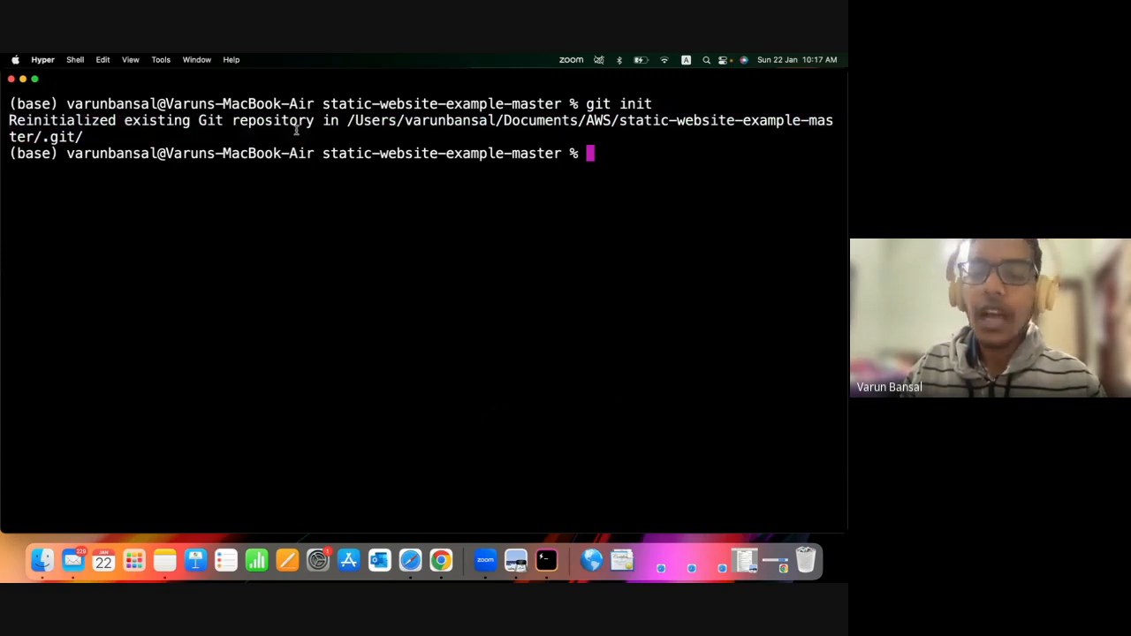
pyautogui.moveTo(75, 137); pyautogui.dragTo(10, 120)
pyautogui.click(96, 141)
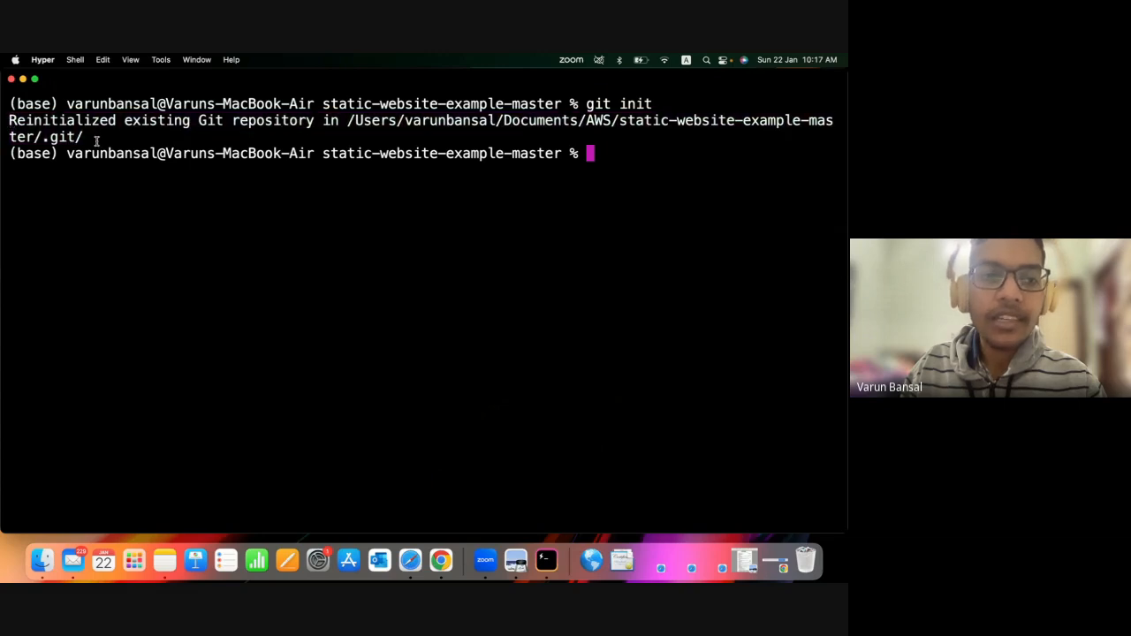
pyautogui.moveTo(116, 121); pyautogui.dragTo(293, 133)
pyautogui.click(27, 126)
pyautogui.click(248, 242)
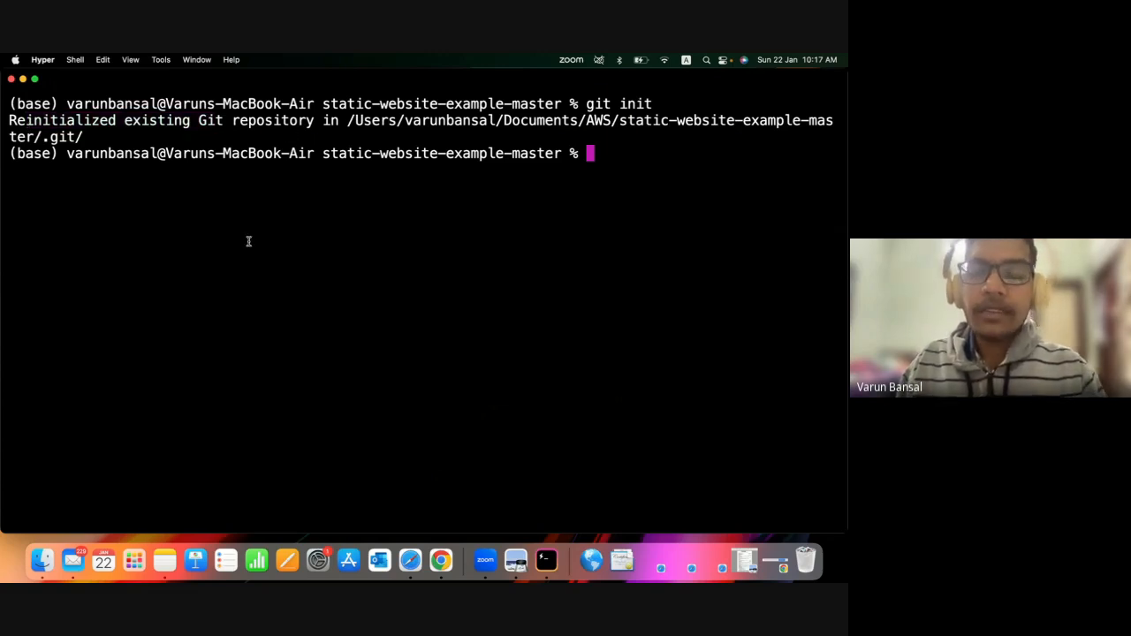
# List the files in the static-website-example-master folder with ls.
pyautogui.write('git')
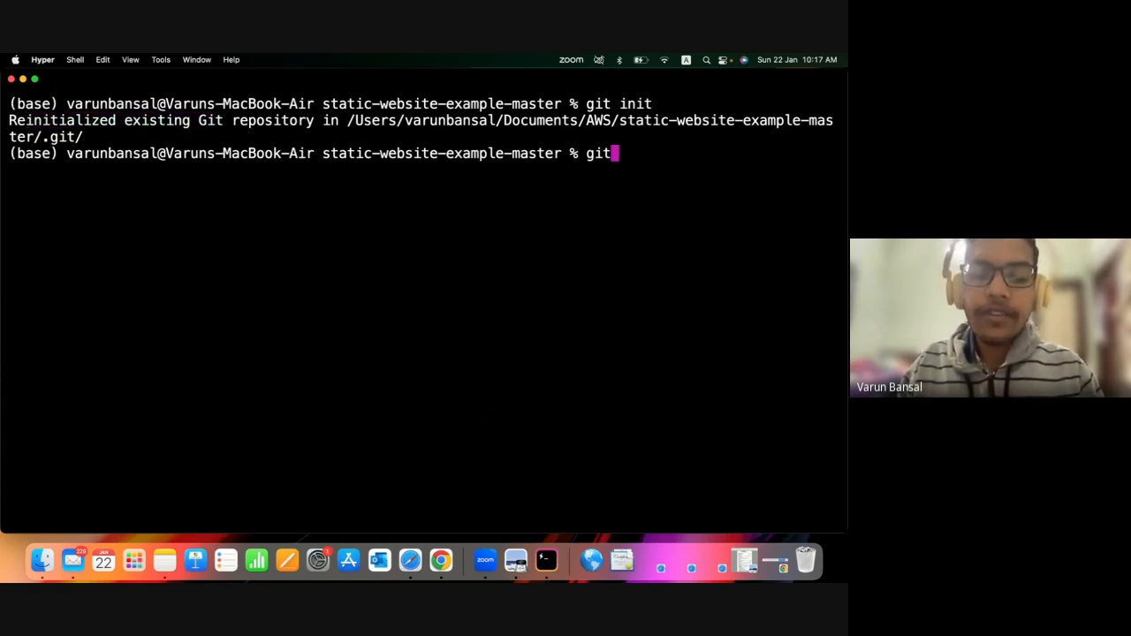
pyautogui.press('BackSpace')
pyautogui.press('BackSpace')
pyautogui.press('BackSpace')
pyautogui.write('ls')
pyautogui.press('Return')
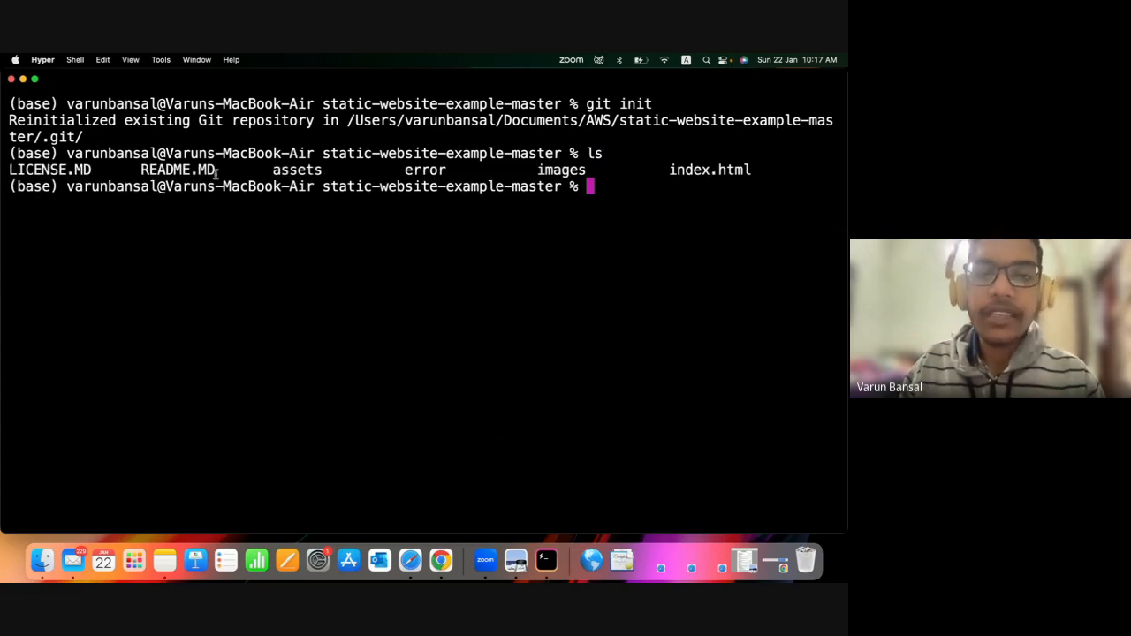
pyautogui.moveTo(783, 175); pyautogui.dragTo(144, 187)
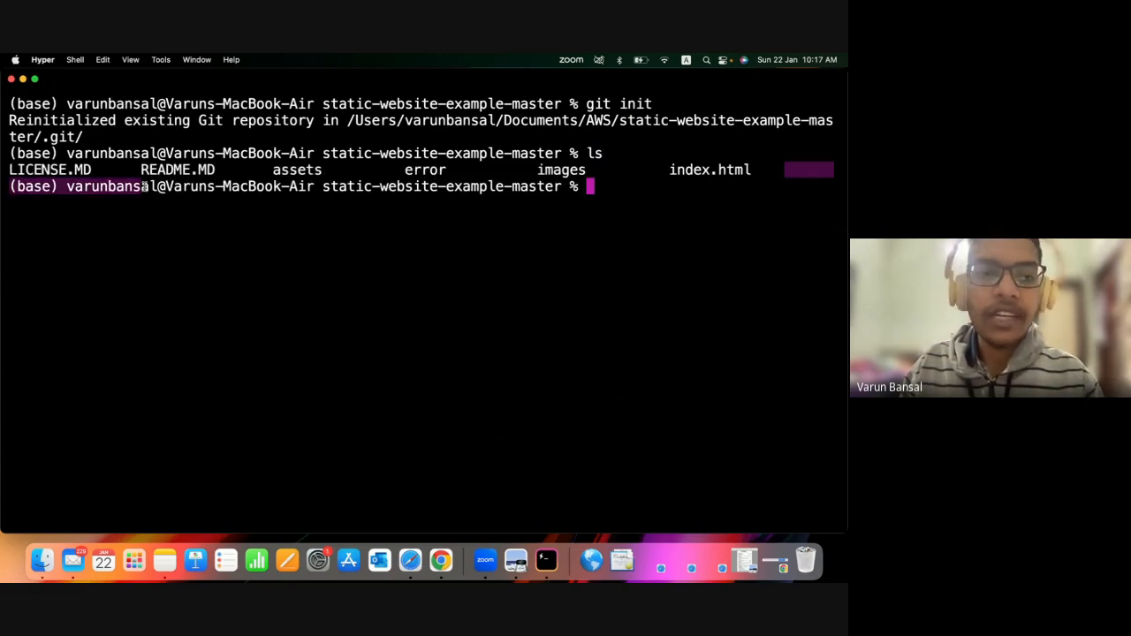
pyautogui.click(208, 226)
# Stage all files of the website folder with git add.
pyautogui.write('git ')
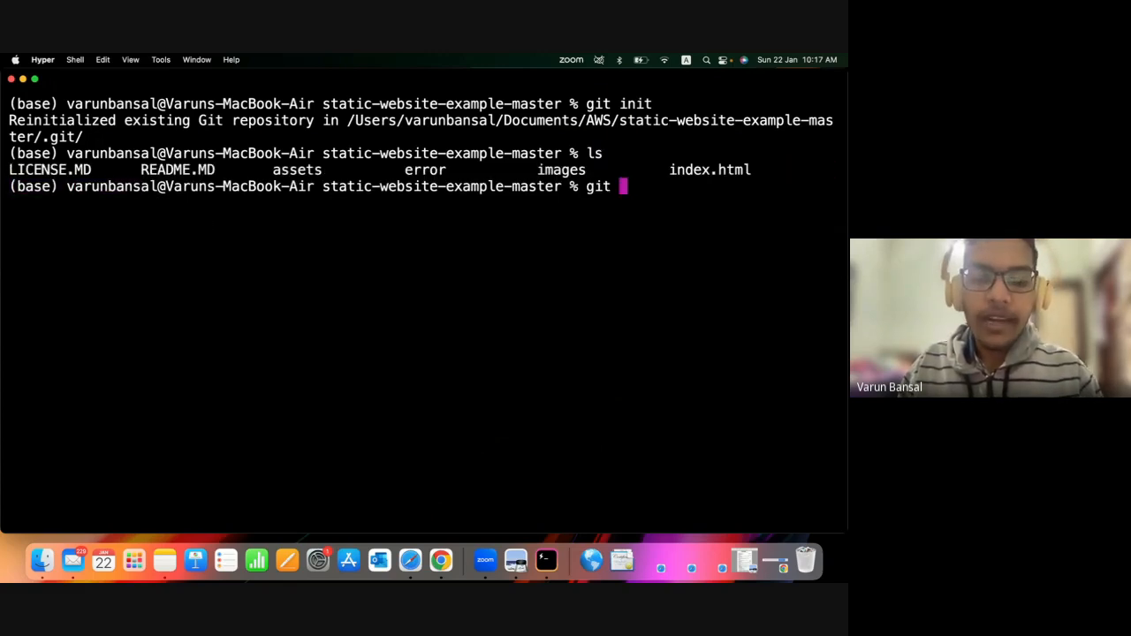
pyautogui.write('add ')
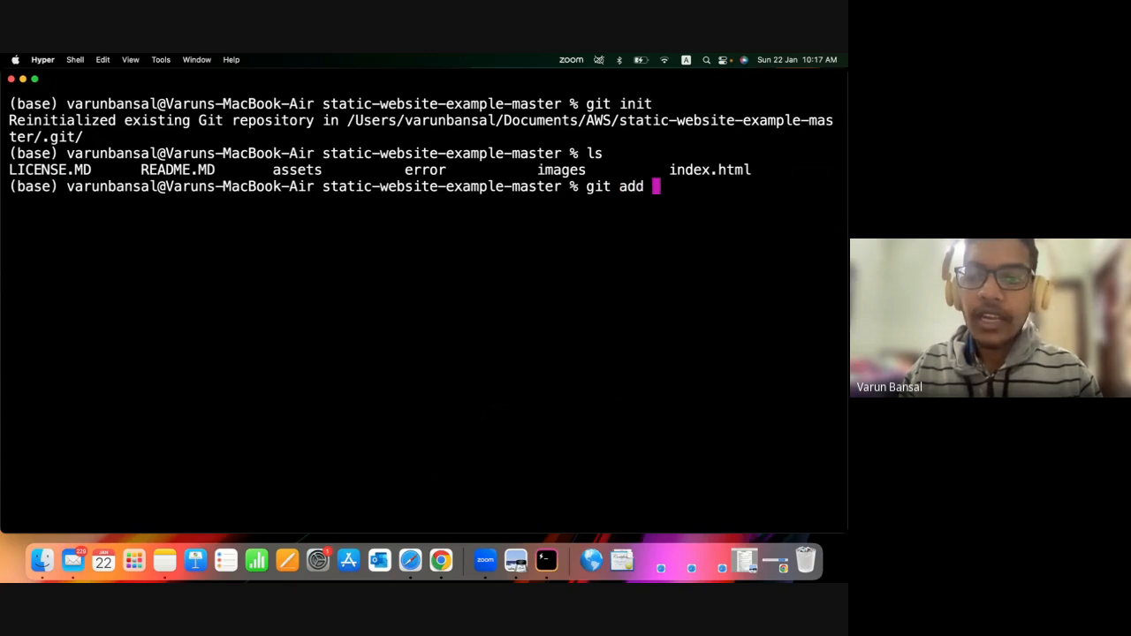
pyautogui.write('.')
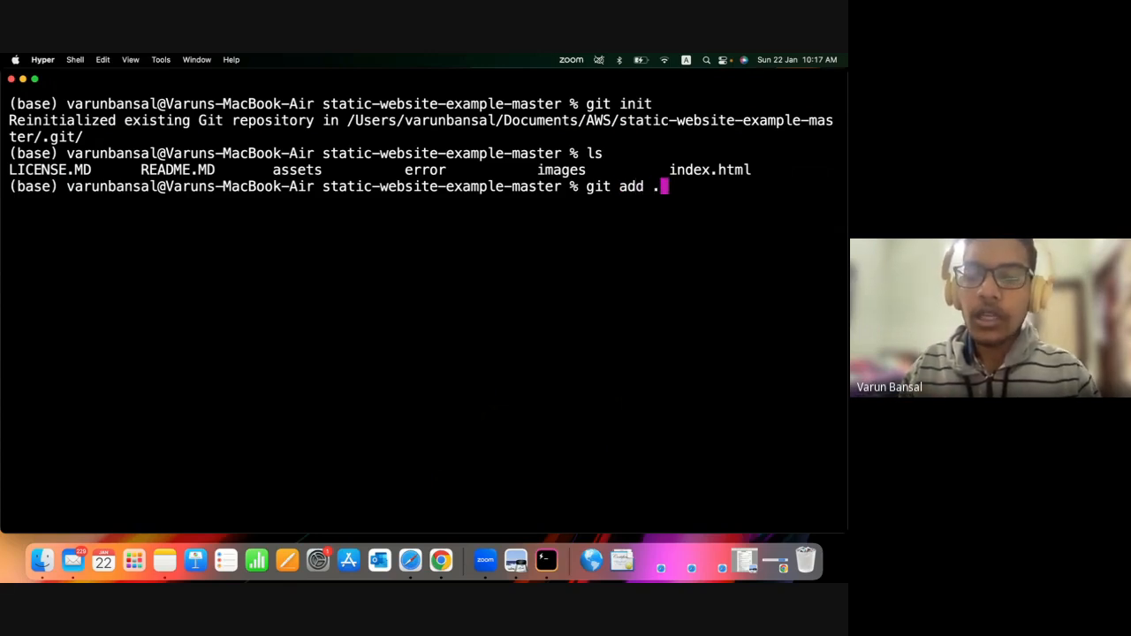
pyautogui.press('Return')
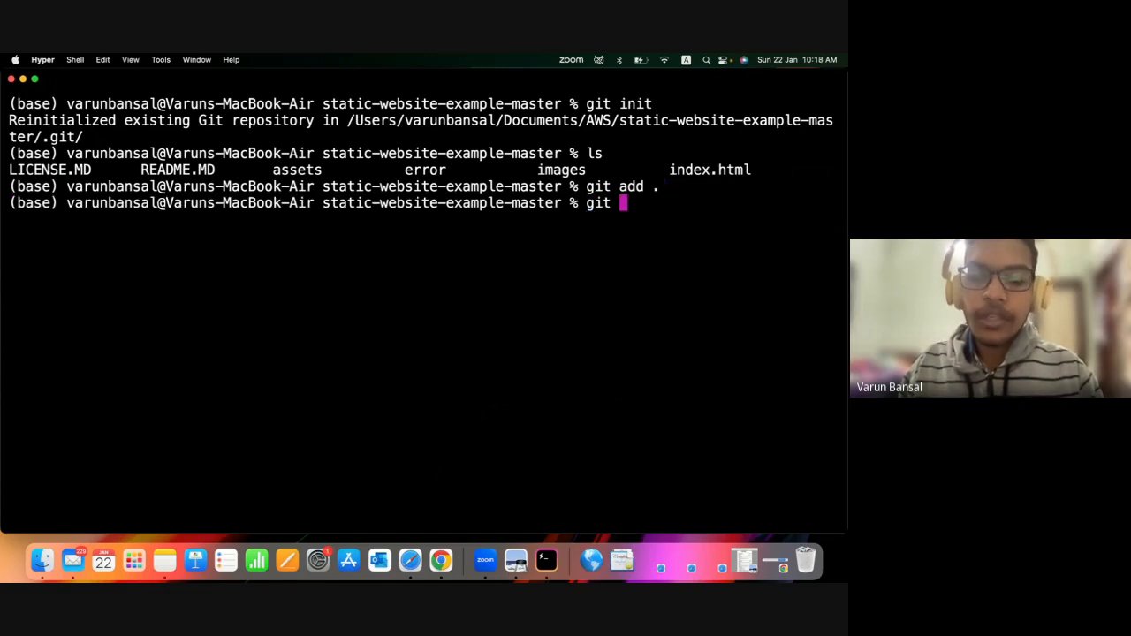
# Try to commit the staged files with git commit and the message "Added all the web app files".
pyautogui.write('commit -m')
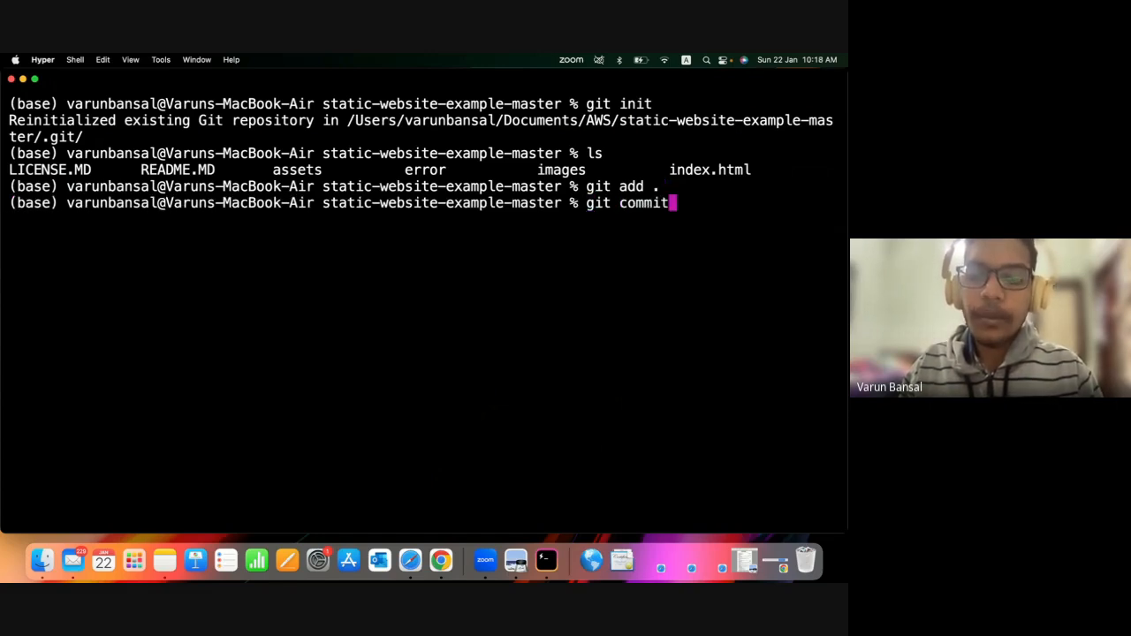
pyautogui.write(' "')
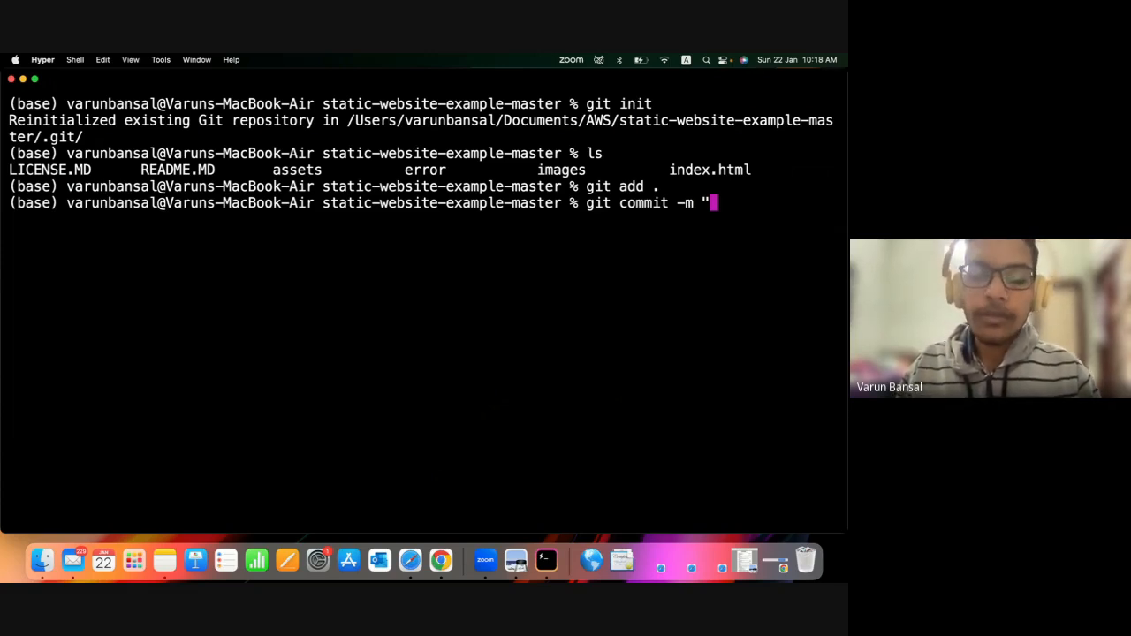
pyautogui.write('Added all the ')
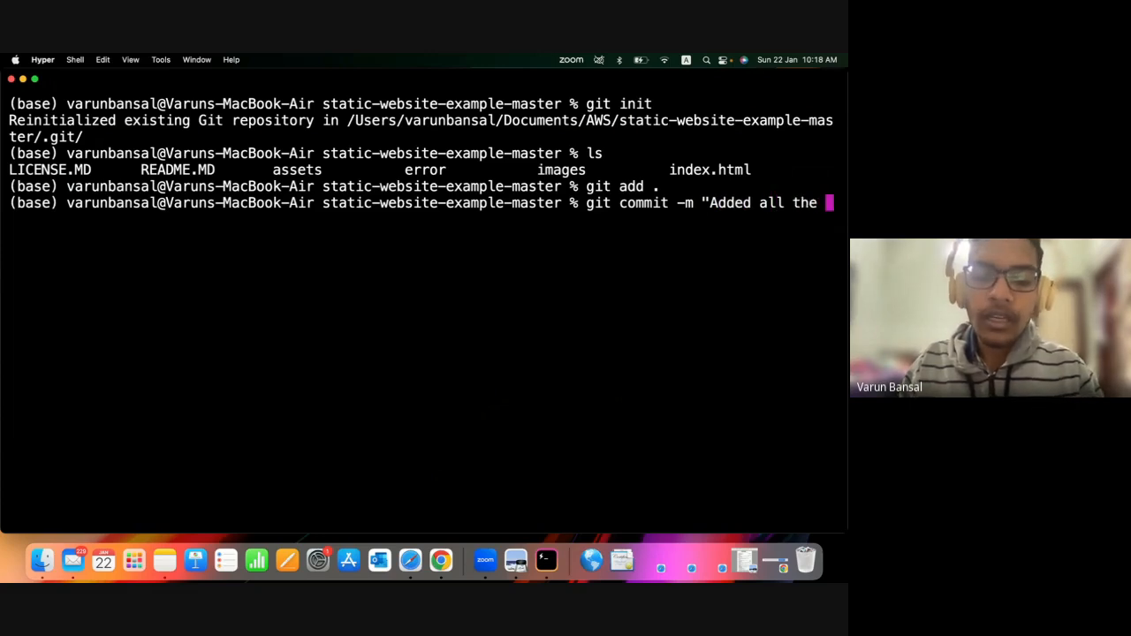
pyautogui.write('web app ')
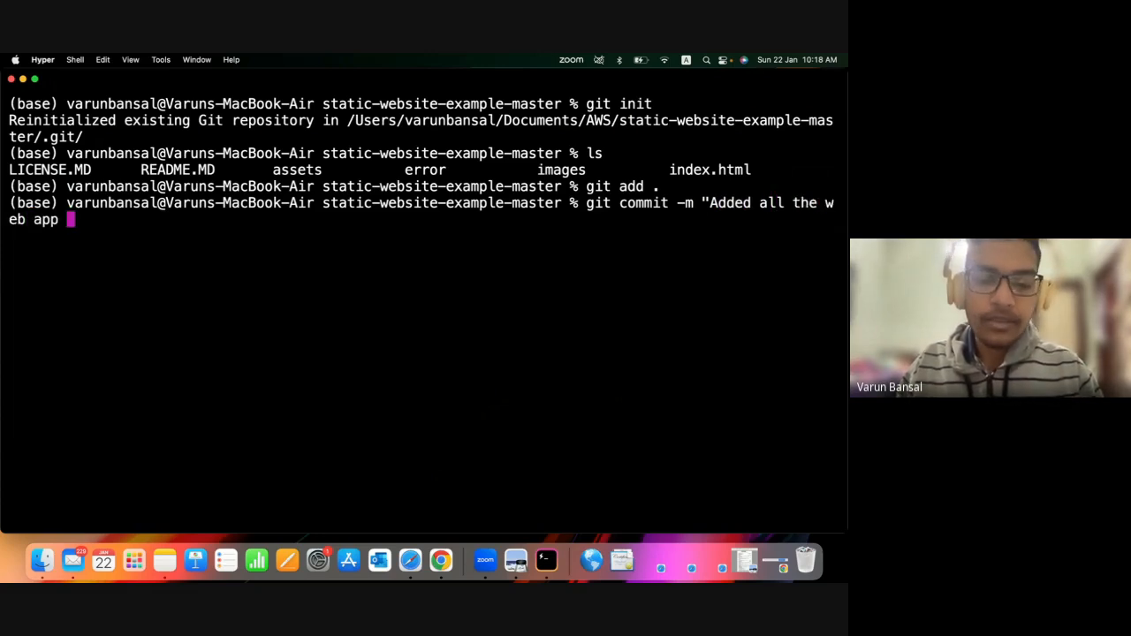
pyautogui.write('files"')
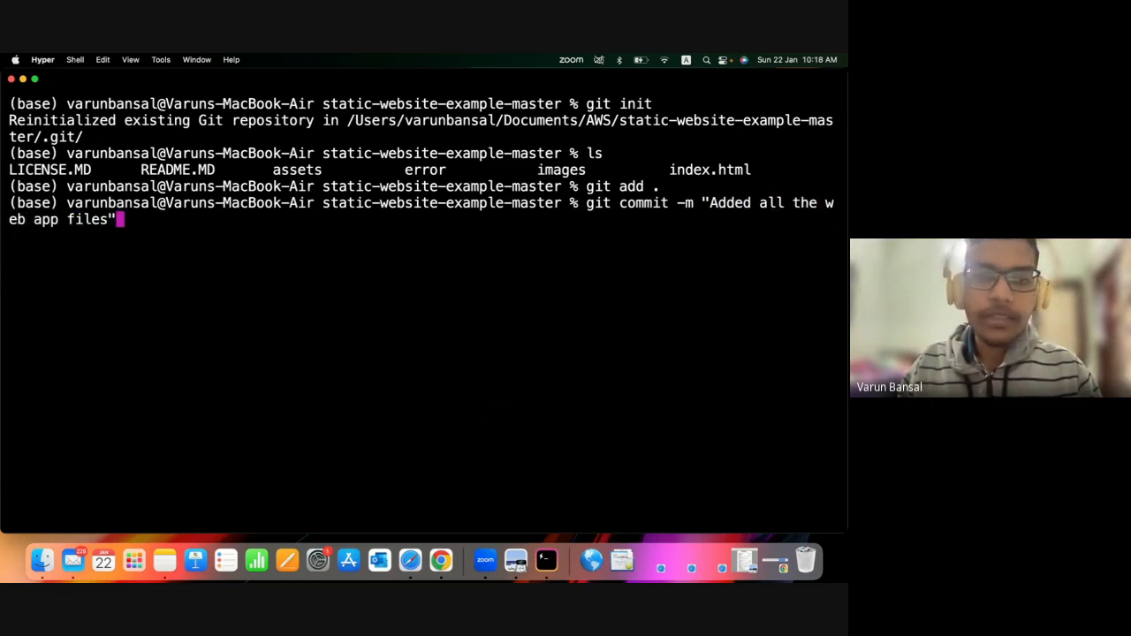
pyautogui.press('Return')
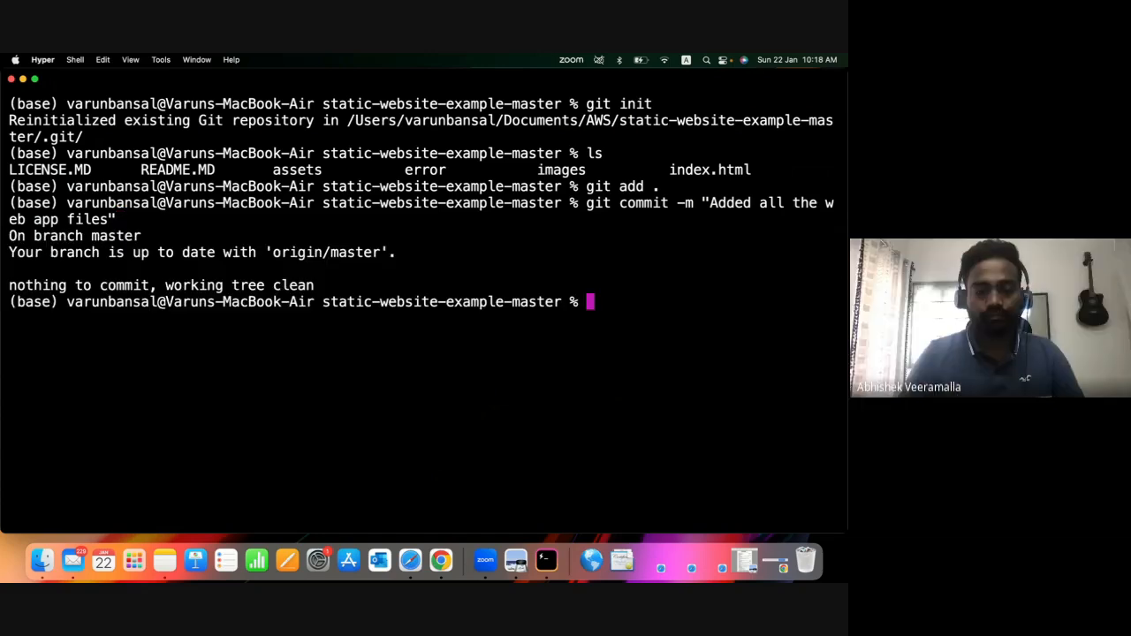
pyautogui.write('git')
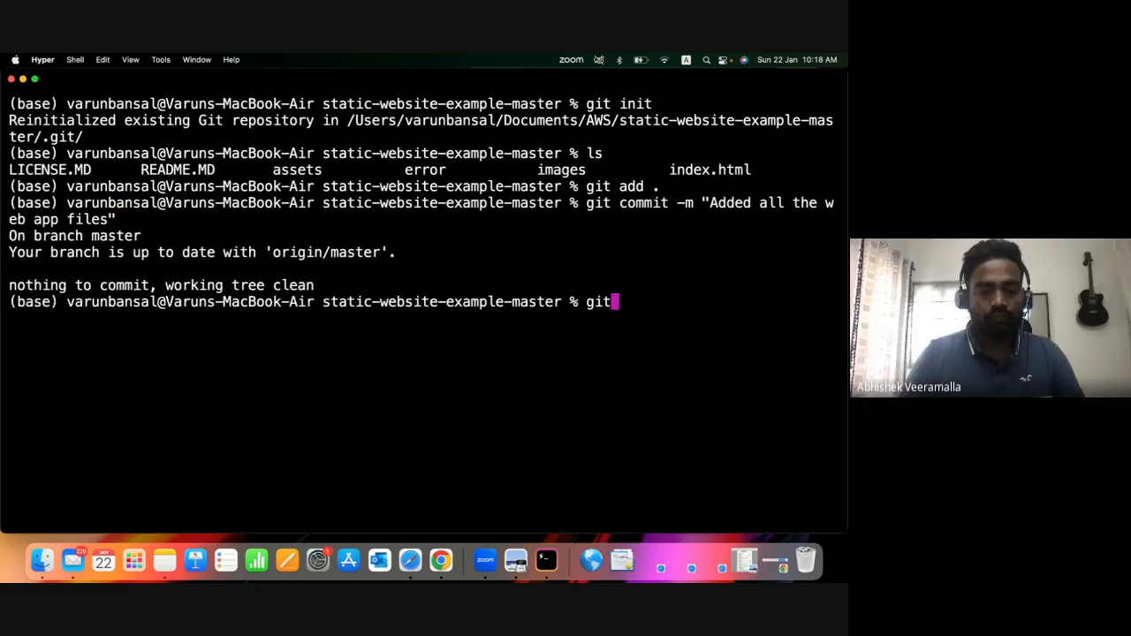
pyautogui.press('BackSpace')
pyautogui.press('BackSpace')
pyautogui.press('BackSpace')
pyautogui.write('git')
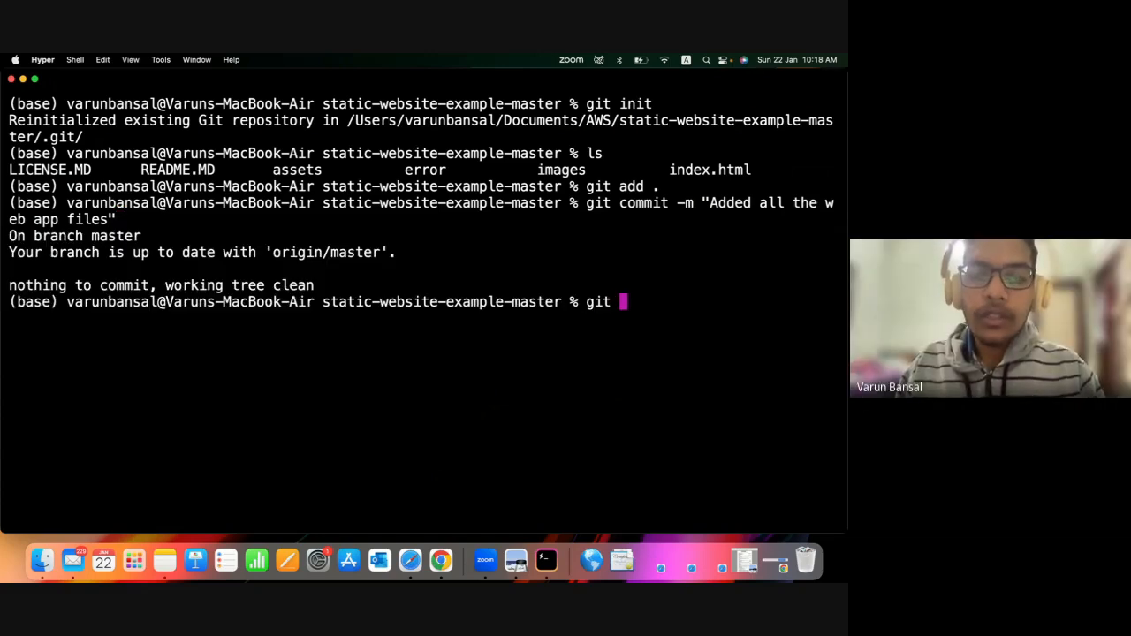
pyautogui.press('BackSpace')
pyautogui.press('BackSpace')
pyautogui.press('BackSpace')
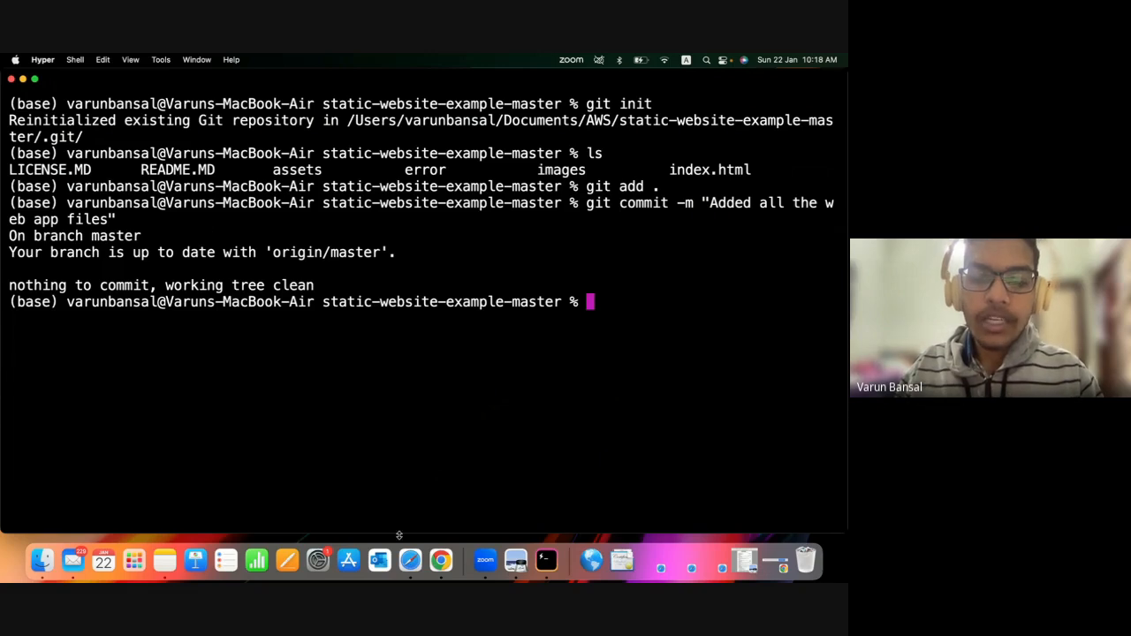
# Switch to Safari and copy the HTTPS clone URL of the AWSDemo repository on GitHub.
pyautogui.click(410, 561)
pyautogui.click(565, 225)
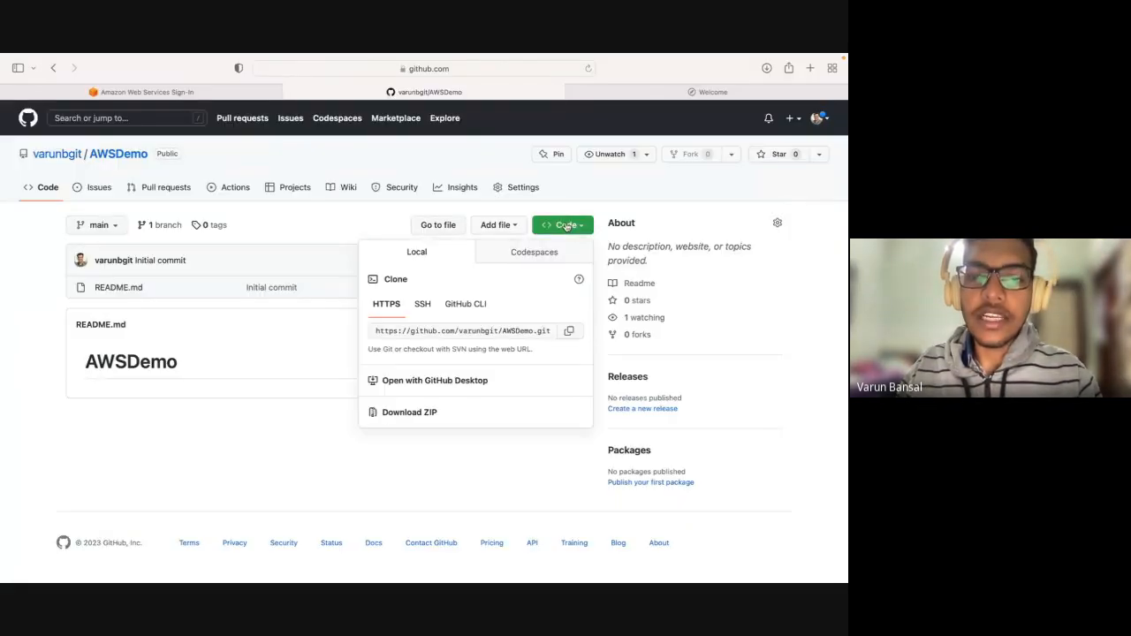
pyautogui.click(570, 331)
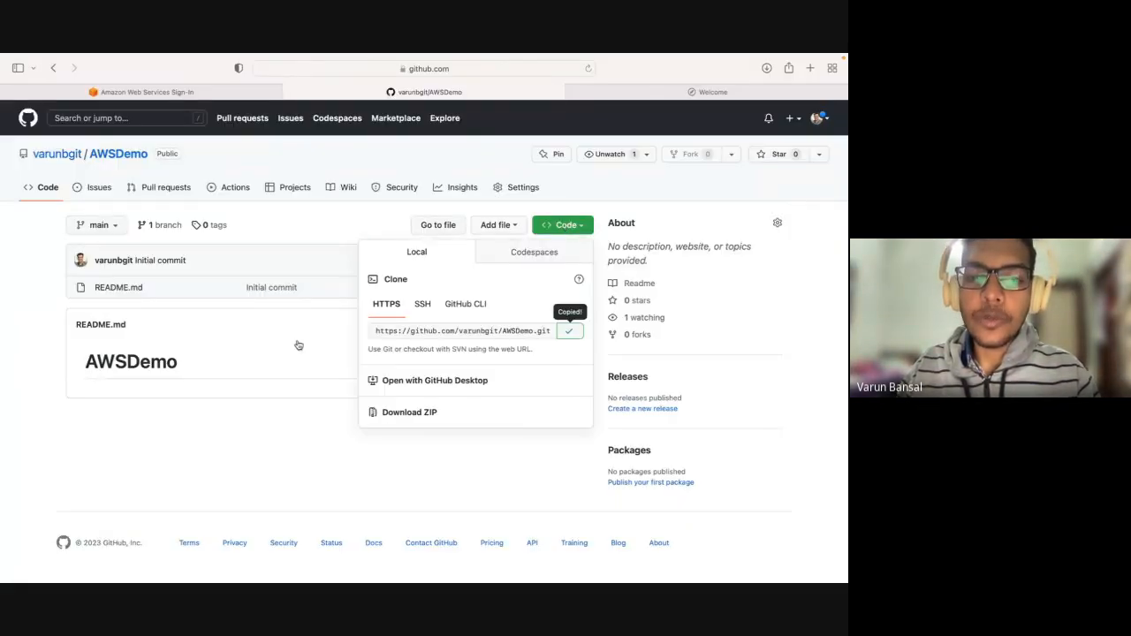
pyautogui.click(298, 346)
# Return to the Hyper terminal and try to add the copied AWSDemo URL as remote origin with git remote add.
pyautogui.press('super+Tab')
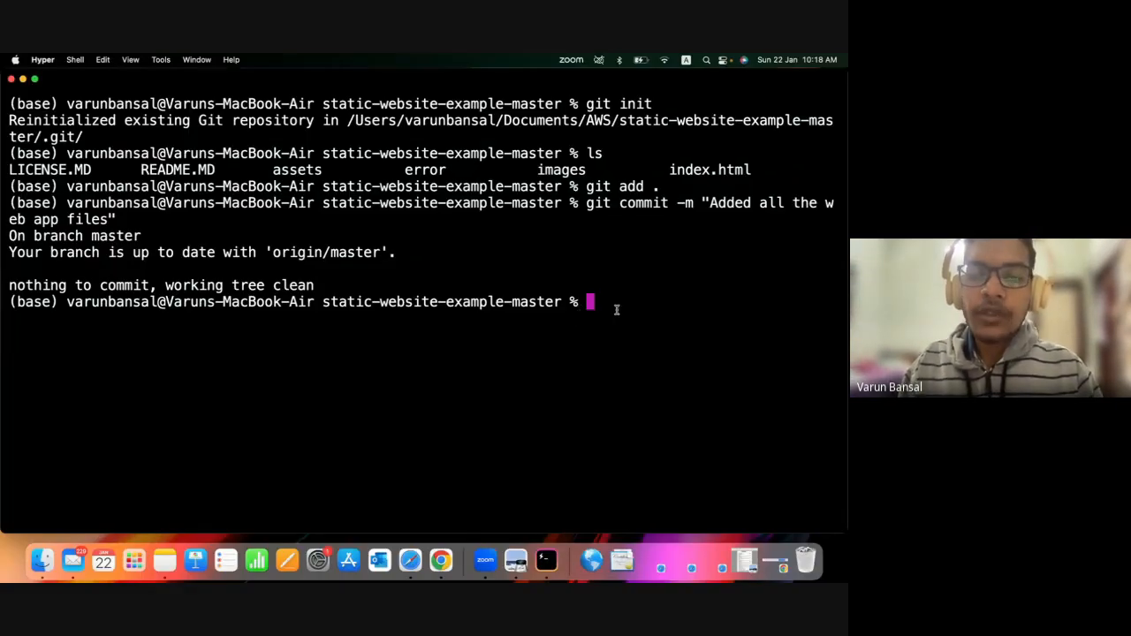
pyautogui.write('git ')
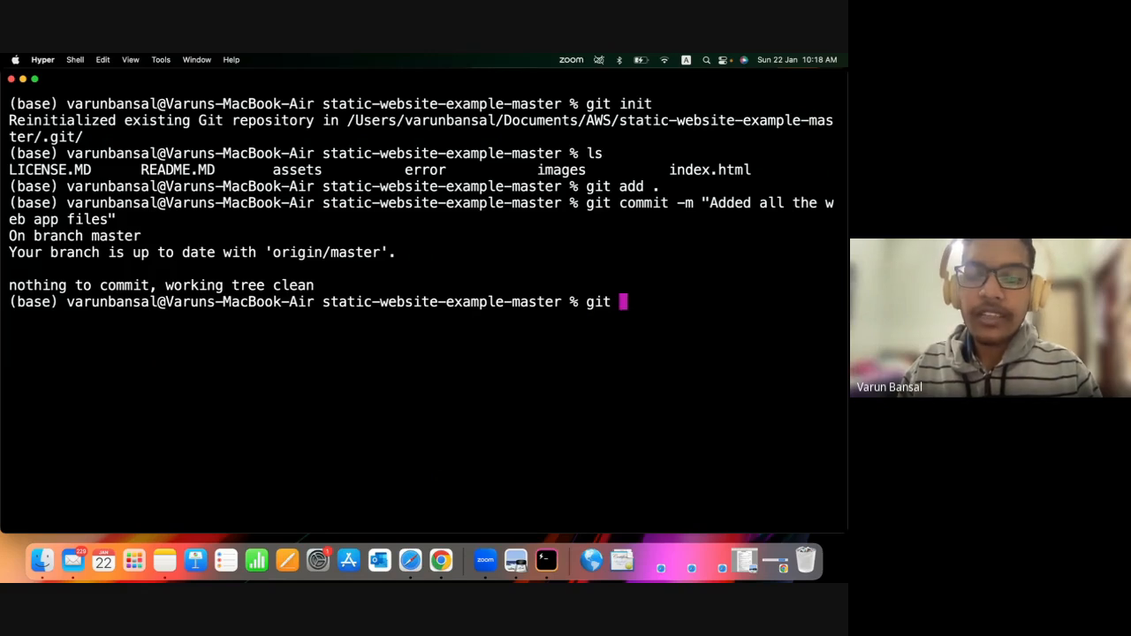
pyautogui.write('remote ')
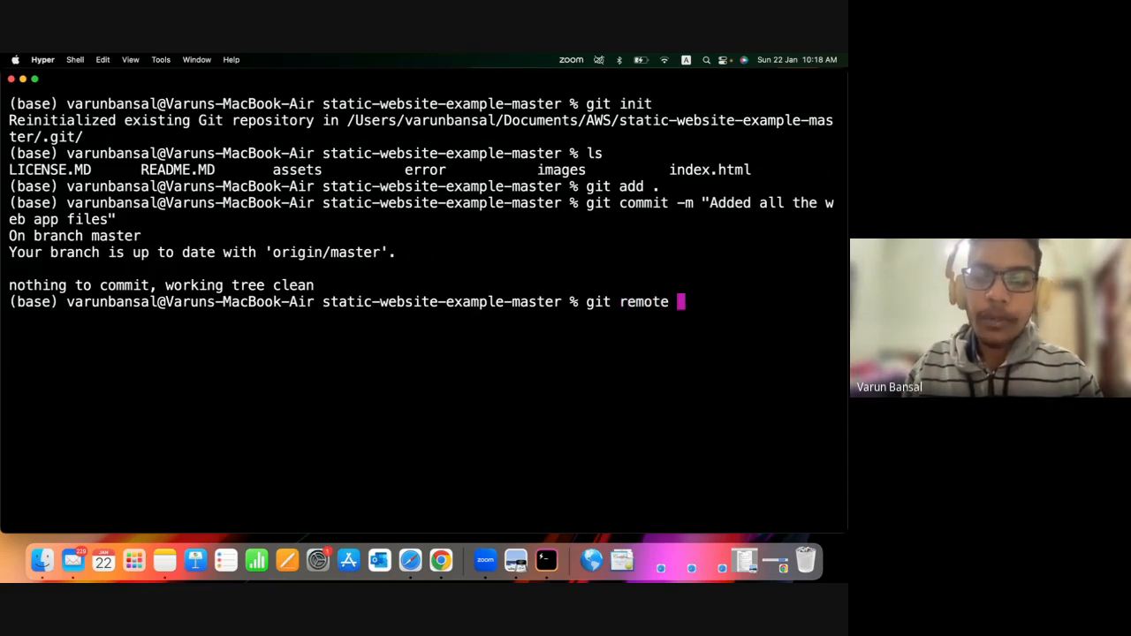
pyautogui.write('add o')
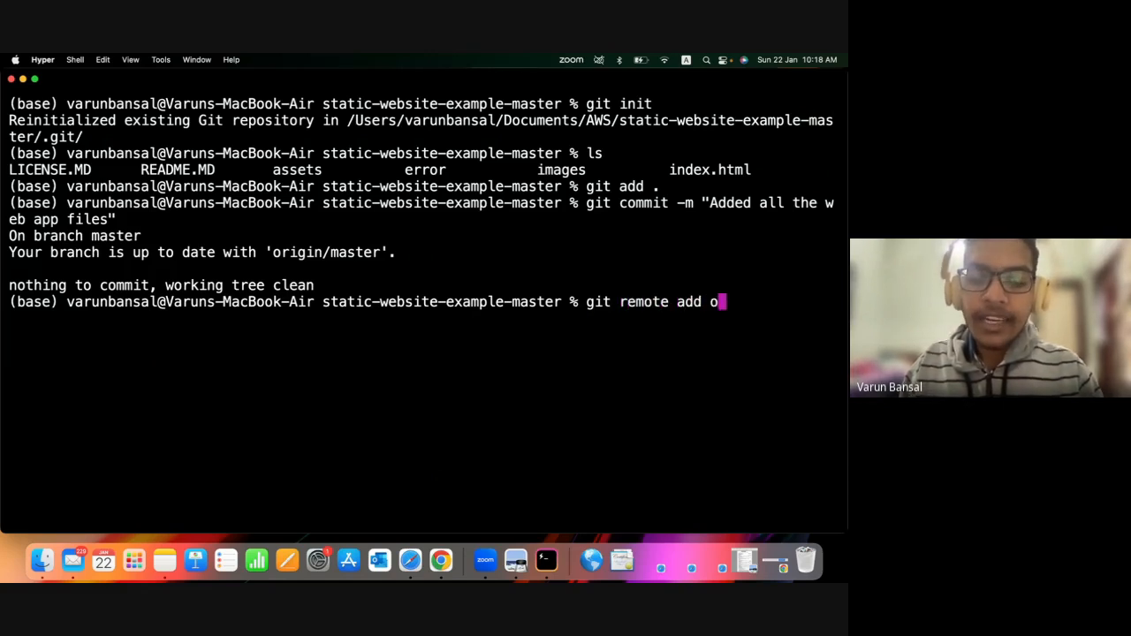
pyautogui.write('rigin')
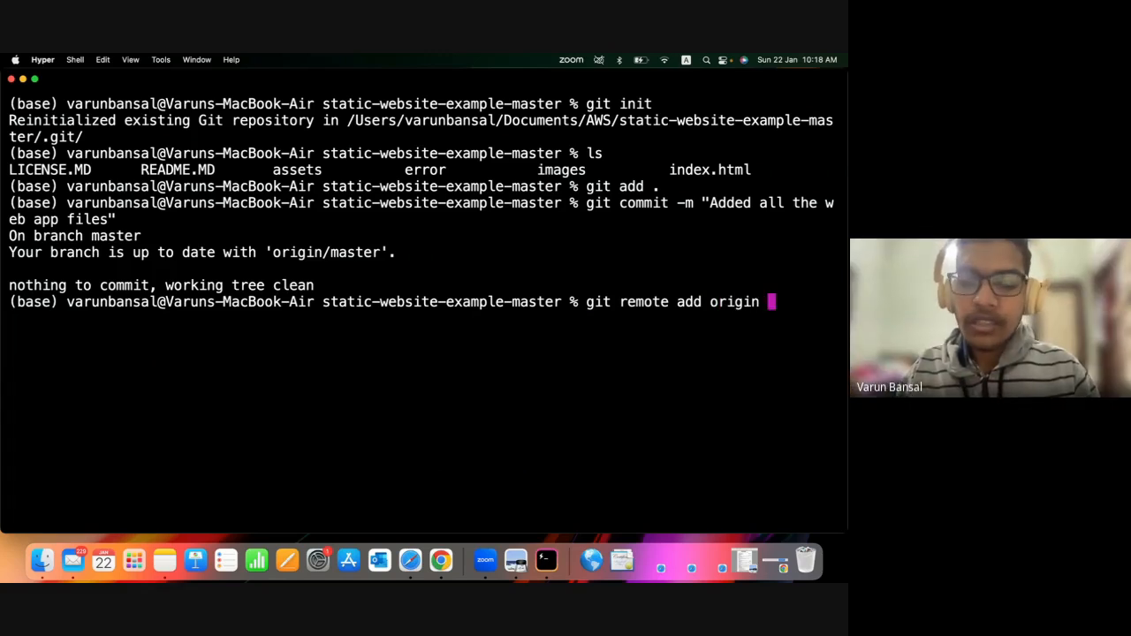
pyautogui.press('super+v')
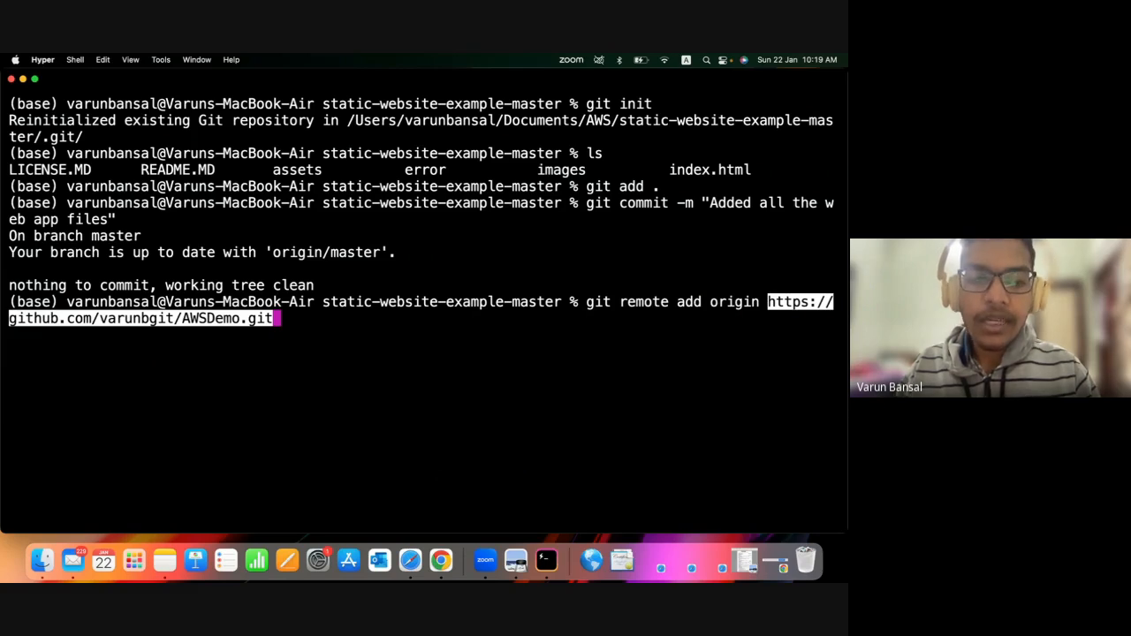
pyautogui.press('Return')
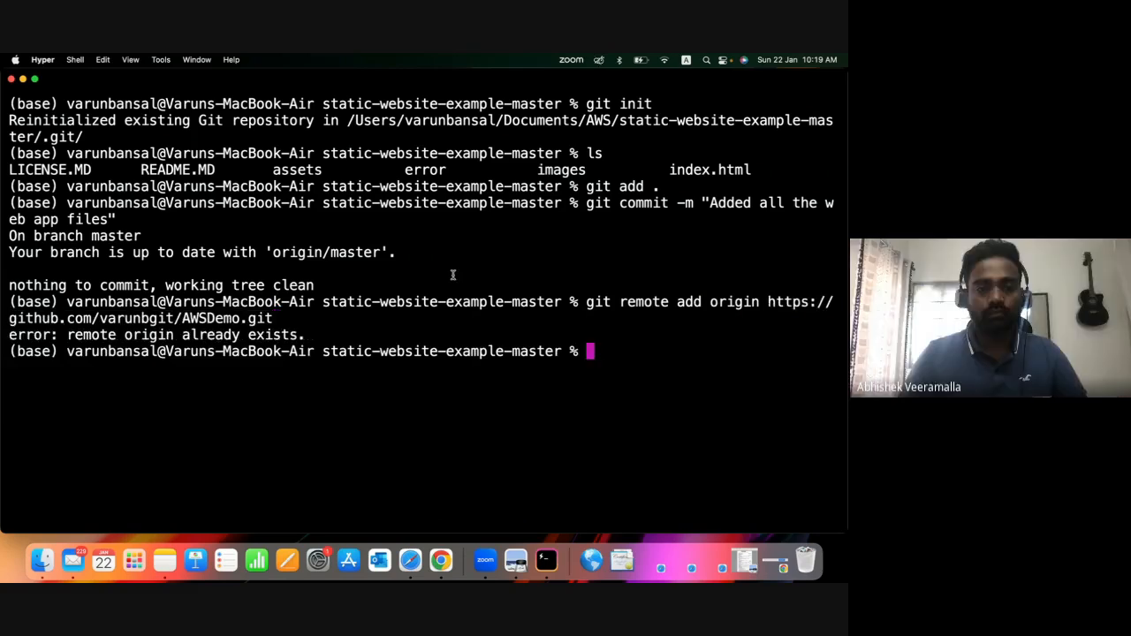
pyautogui.moveTo(316, 349); pyautogui.dragTo(68, 336)
pyautogui.click(341, 375)
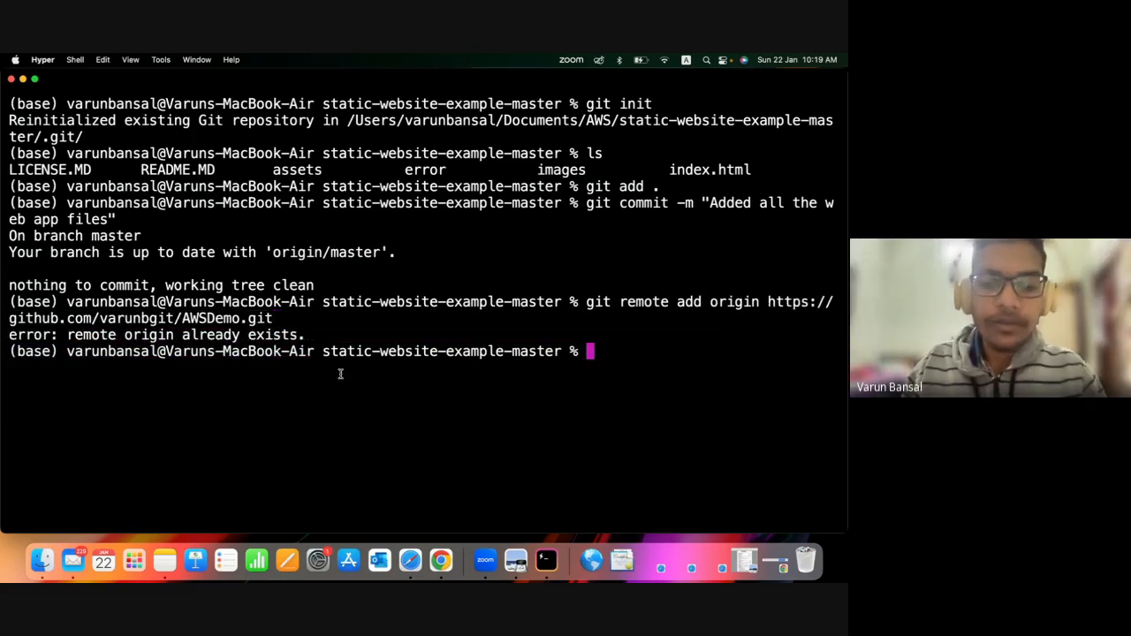
# List the configured remotes with git remote -v and compare their URLs with the AWSDemo URL used in the remote add command.
pyautogui.write('git re')
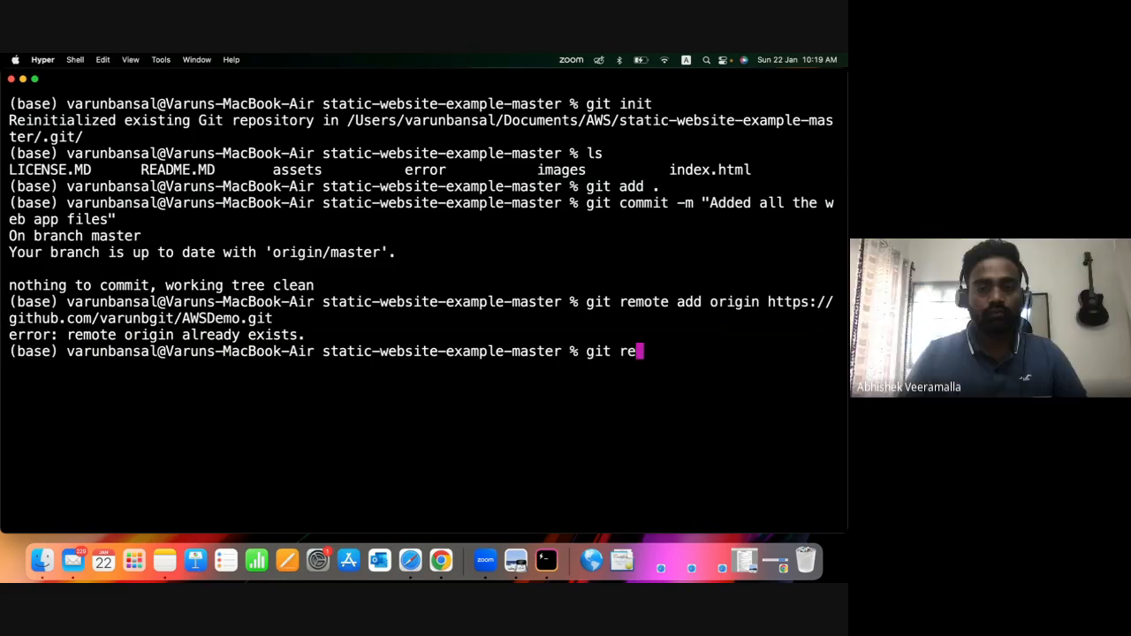
pyautogui.write('mote -v')
pyautogui.press('Return')
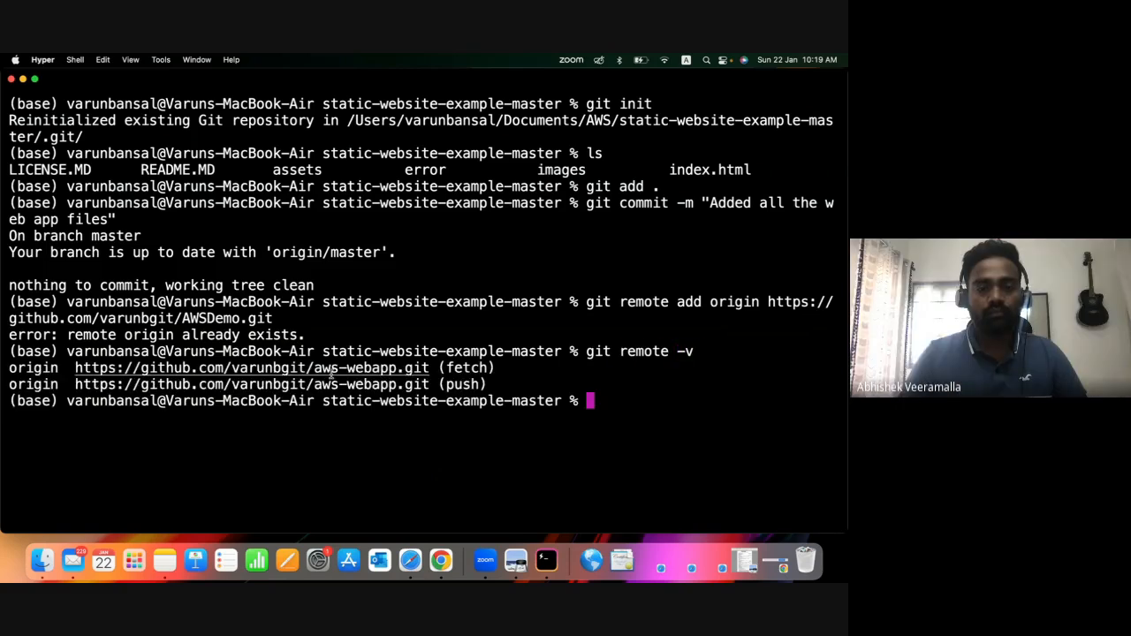
pyautogui.doubleClick(631, 408)
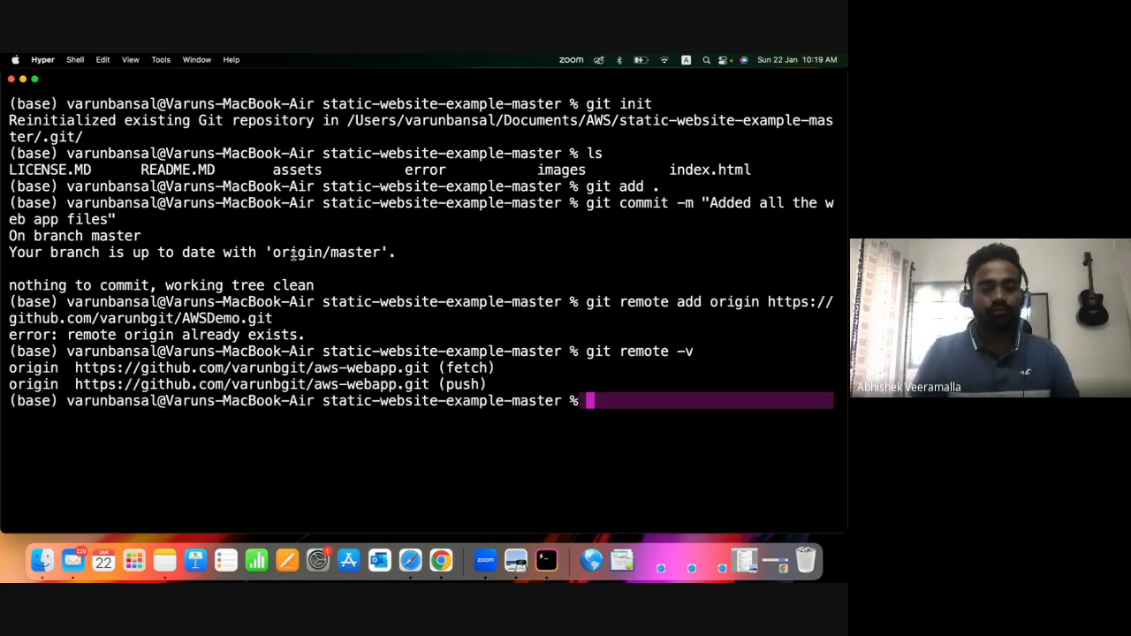
pyautogui.moveTo(492, 386); pyautogui.dragTo(99, 383)
pyautogui.click(383, 462)
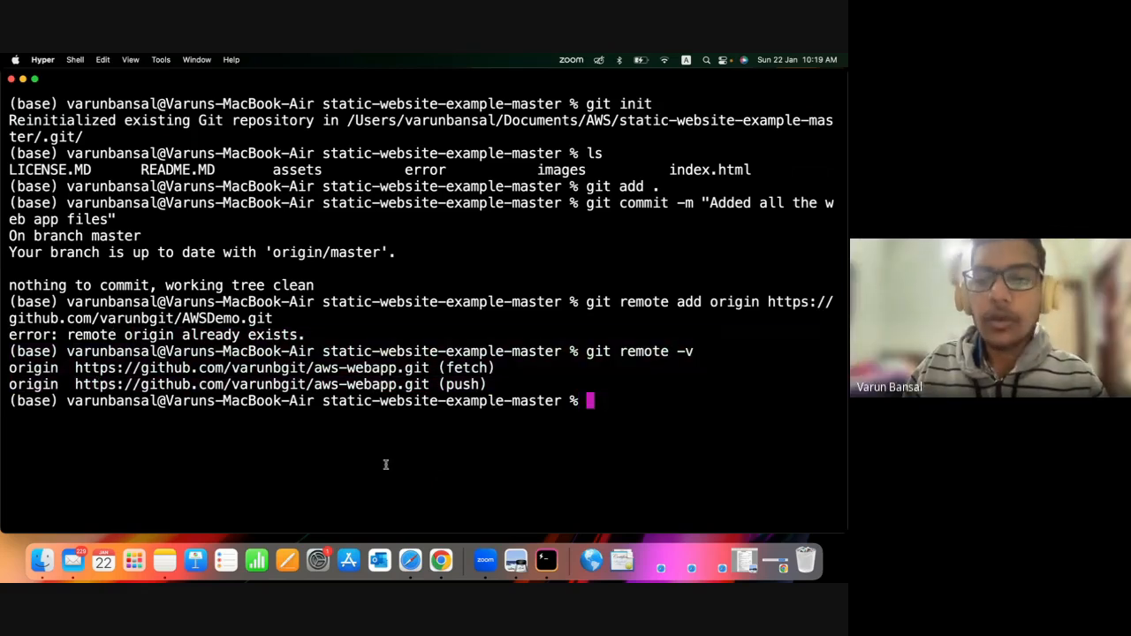
pyautogui.moveTo(586, 303); pyautogui.dragTo(544, 316)
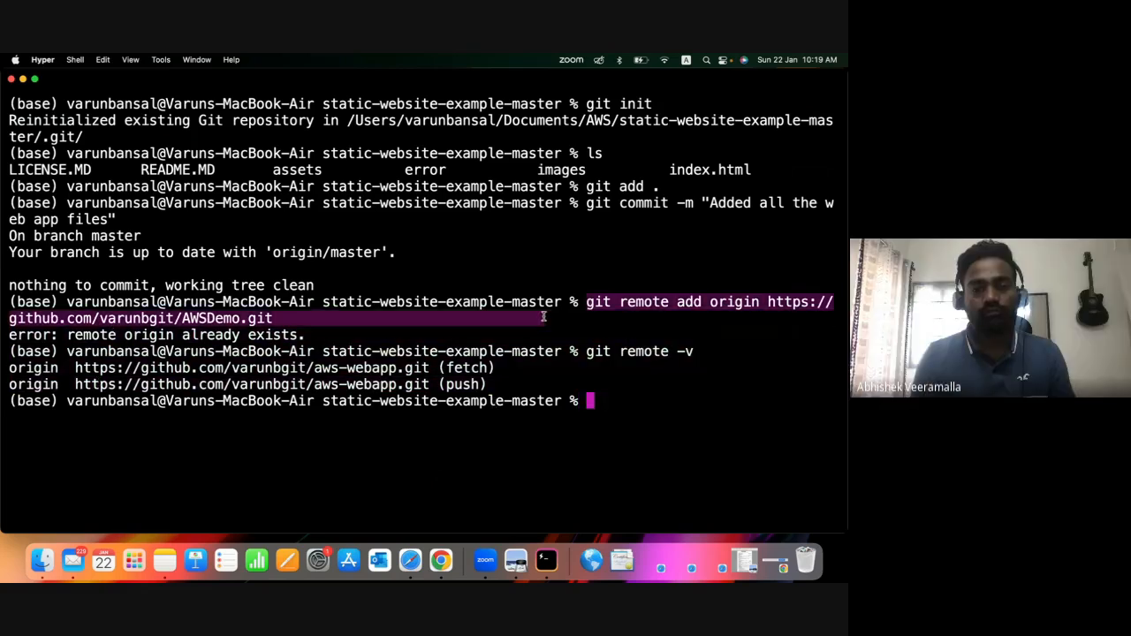
pyautogui.click(325, 334)
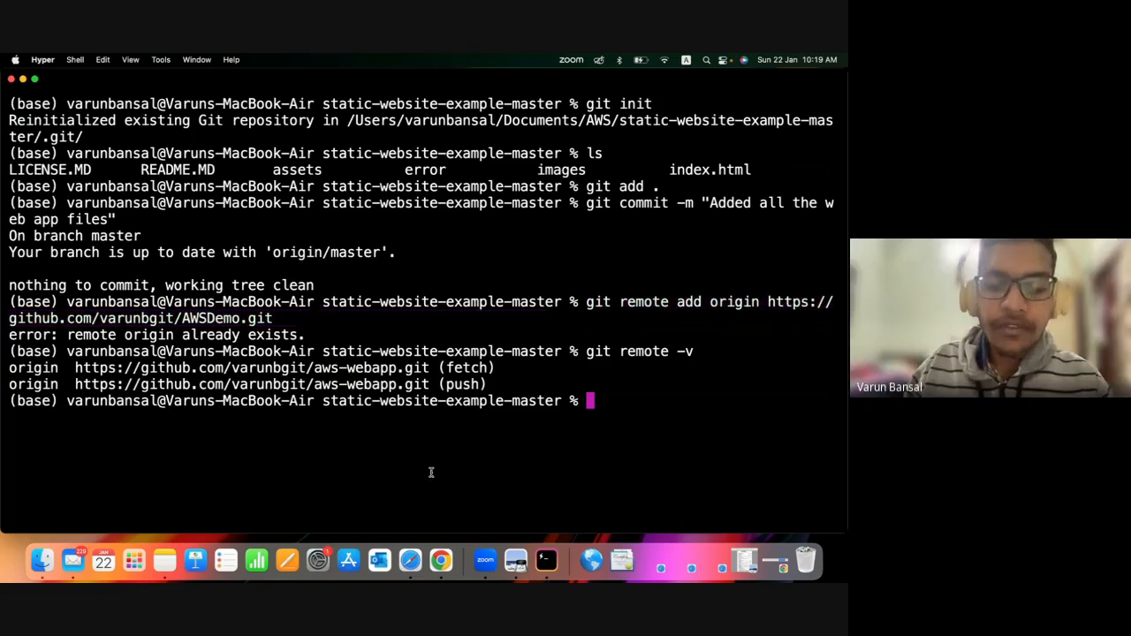
# Clear the terminal output with the clear command.
pyautogui.write('clear')
pyautogui.press('Return')
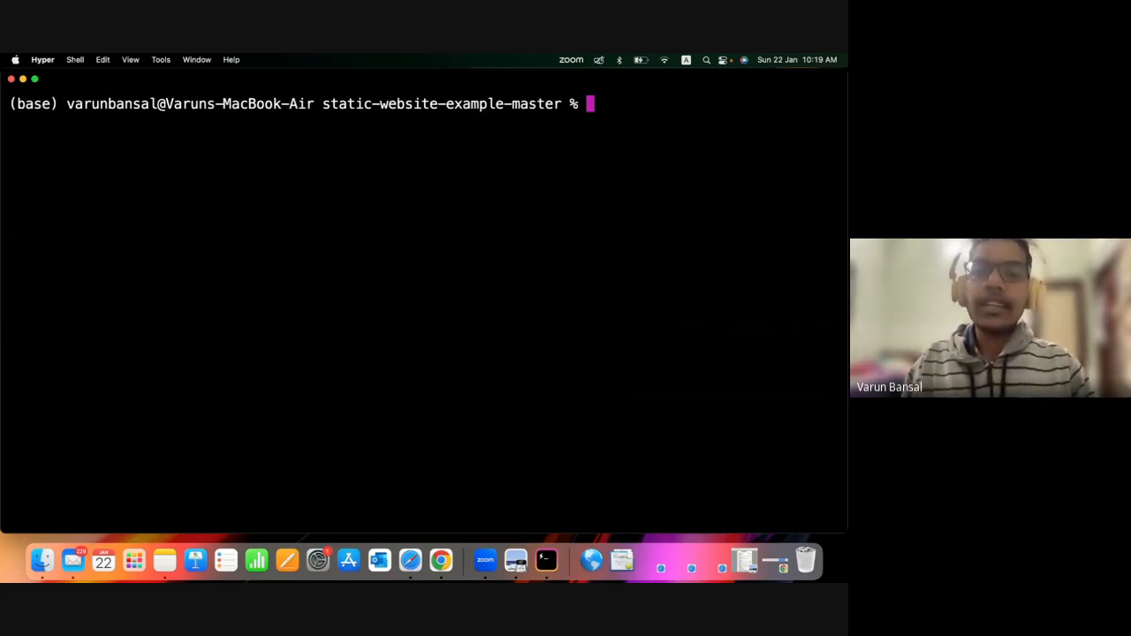
# Try to push the main branch to the remote and set its upstream with git push -u origin main.
pyautogui.write('git [ush')
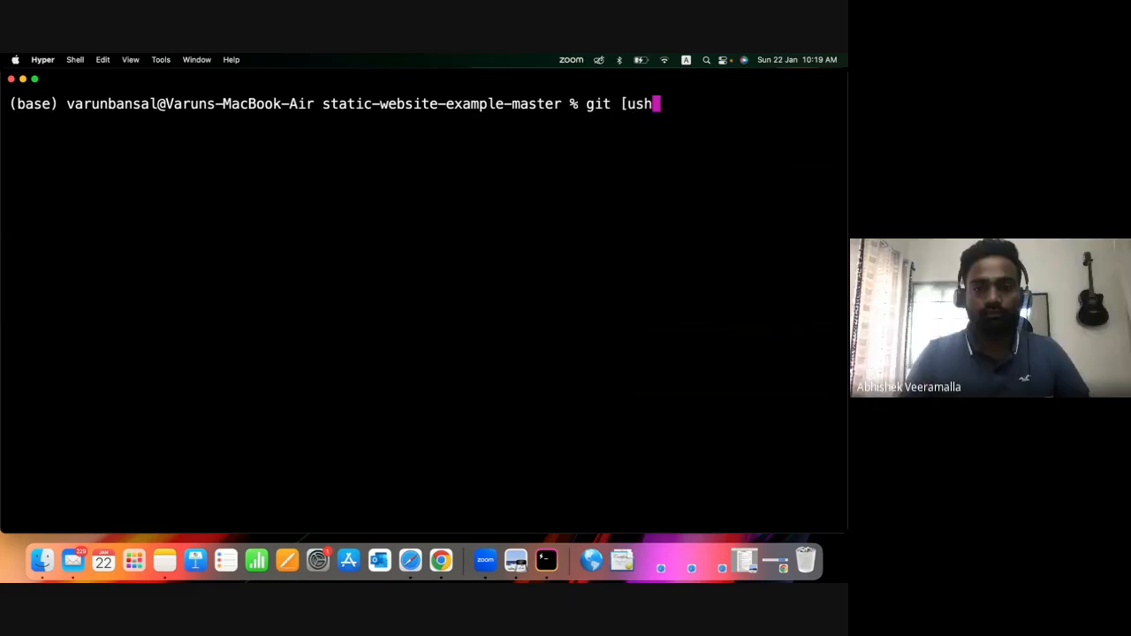
pyautogui.press('BackSpace')
pyautogui.press('BackSpace')
pyautogui.press('BackSpace')
pyautogui.press('BackSpace')
pyautogui.write('push -u')
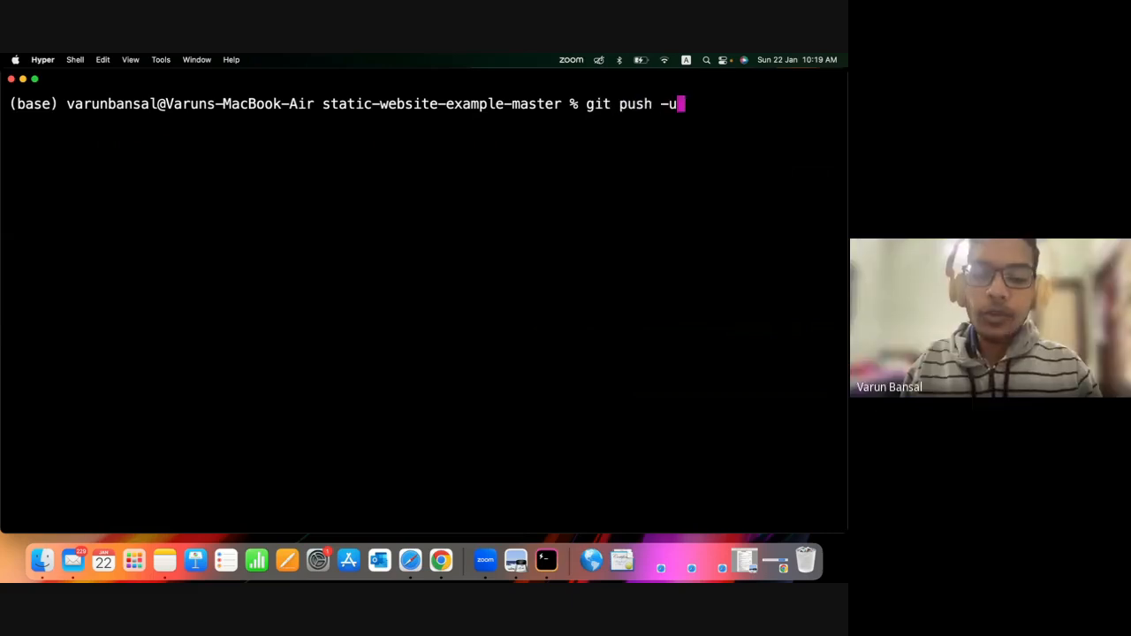
pyautogui.write(' origin maon')
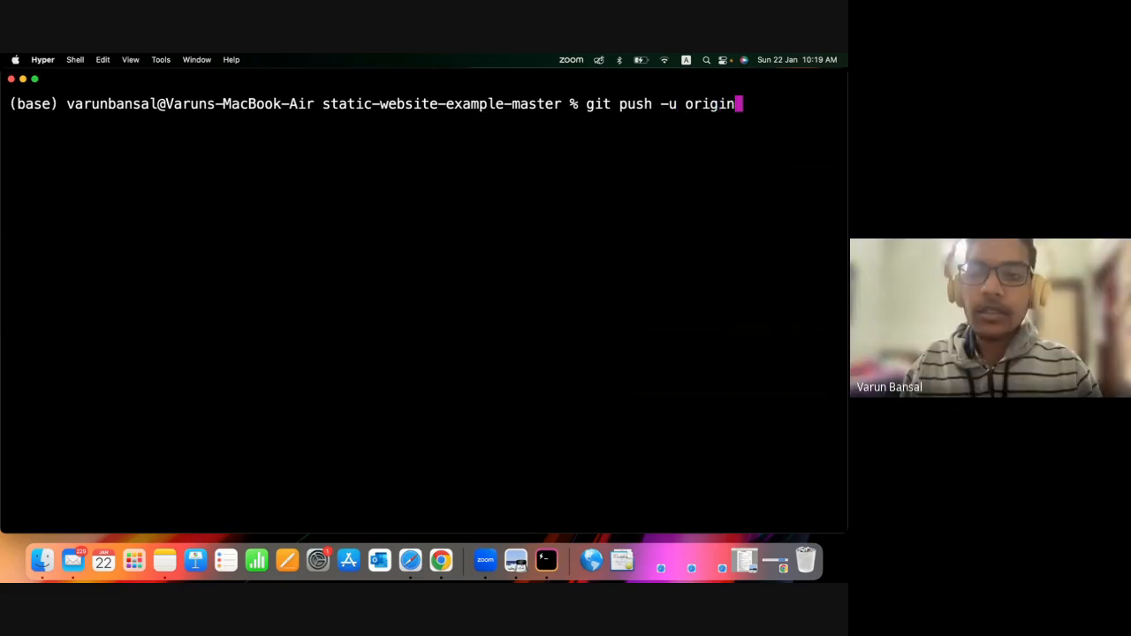
pyautogui.press('BackSpace')
pyautogui.press('BackSpace')
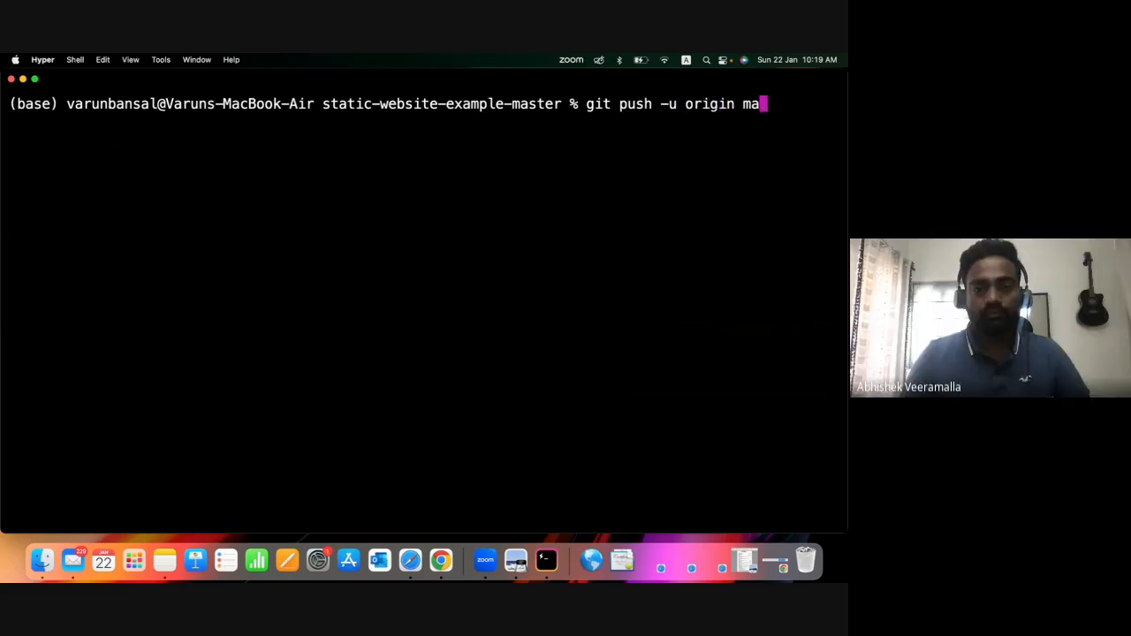
pyautogui.write('in')
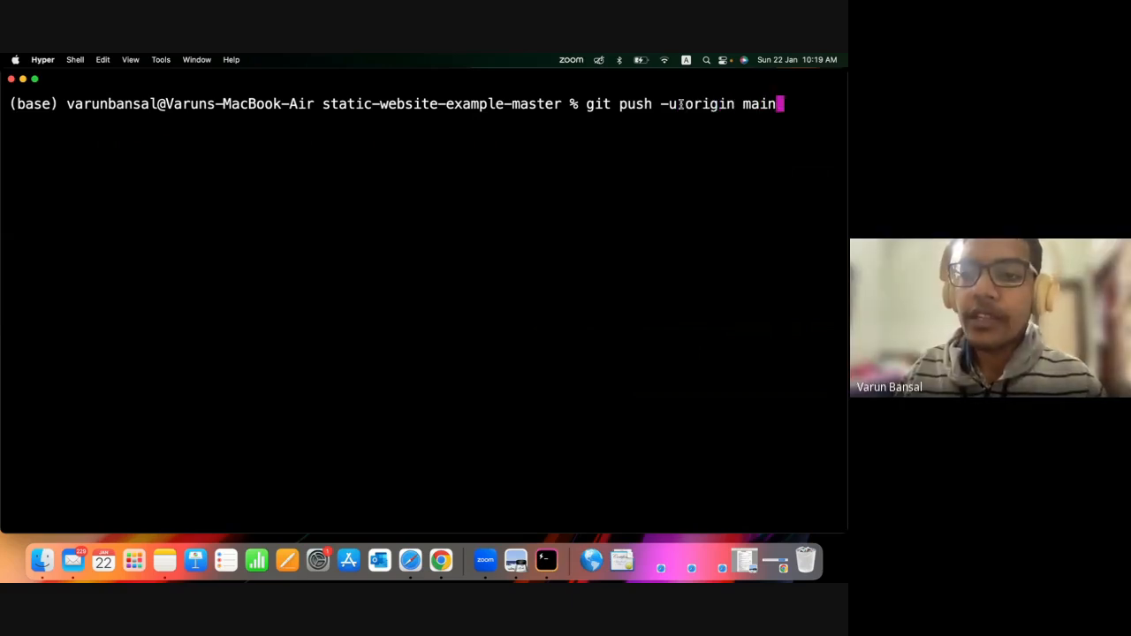
pyautogui.moveTo(681, 104); pyautogui.dragTo(660, 104)
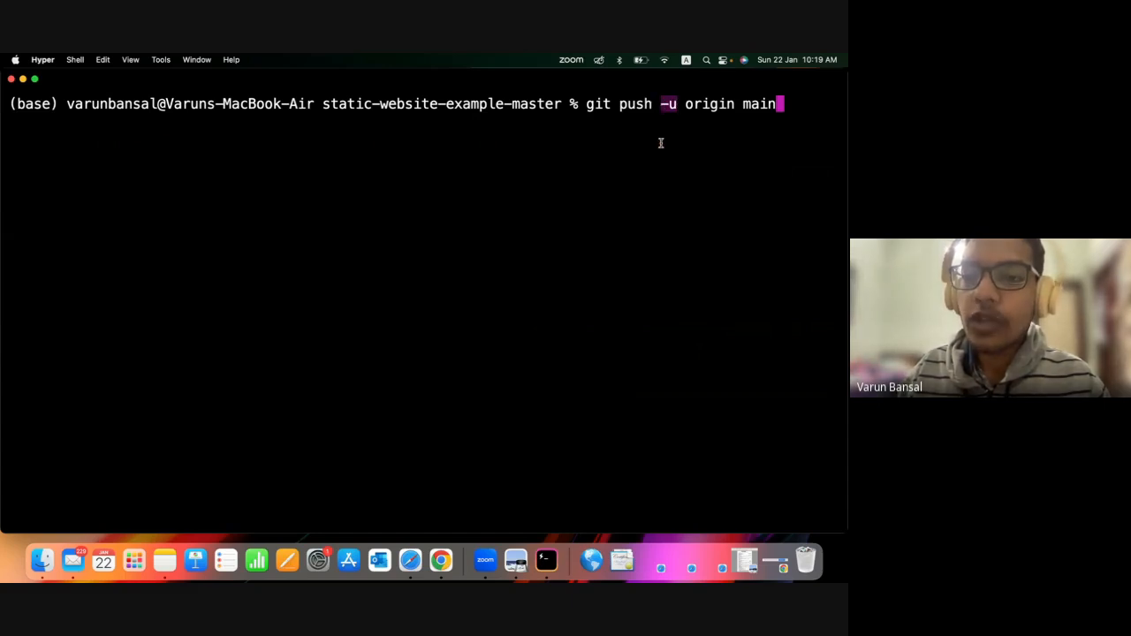
pyautogui.click(670, 104)
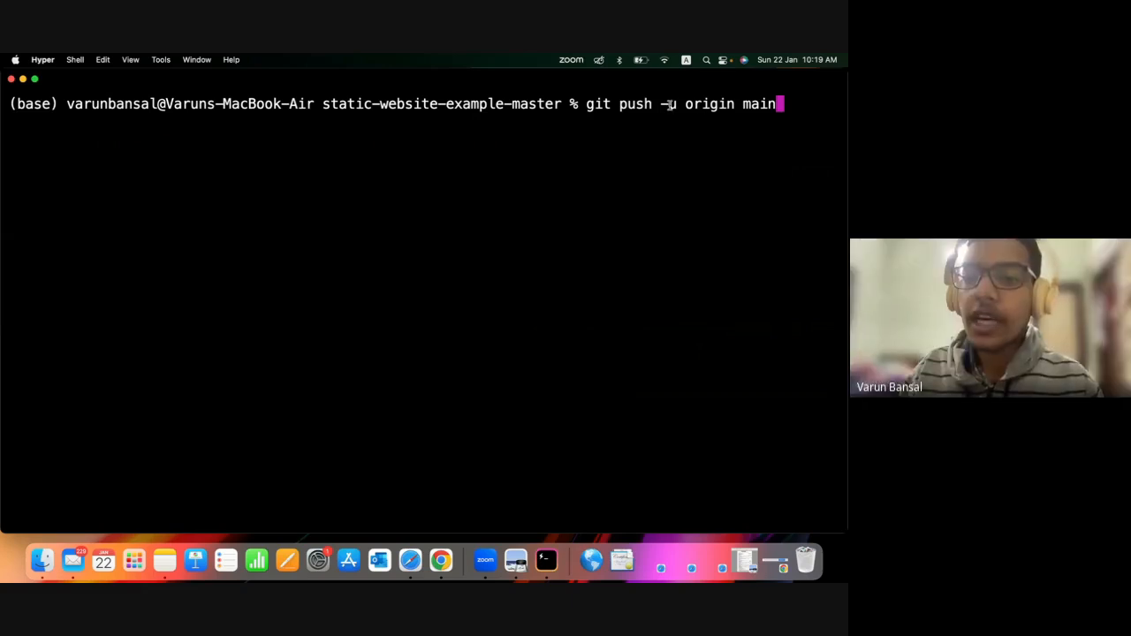
pyautogui.moveTo(686, 104)
pyautogui.mouseDown()
pyautogui.moveTo(739, 105)
pyautogui.moveTo(688, 105)
pyautogui.mouseUp()
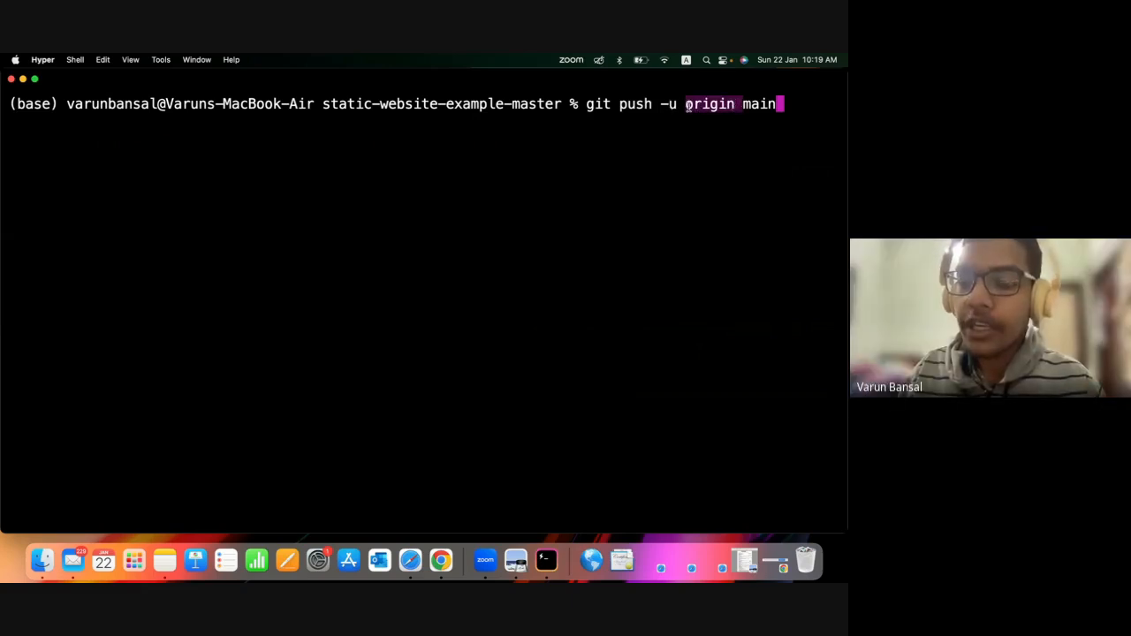
pyautogui.click(745, 104)
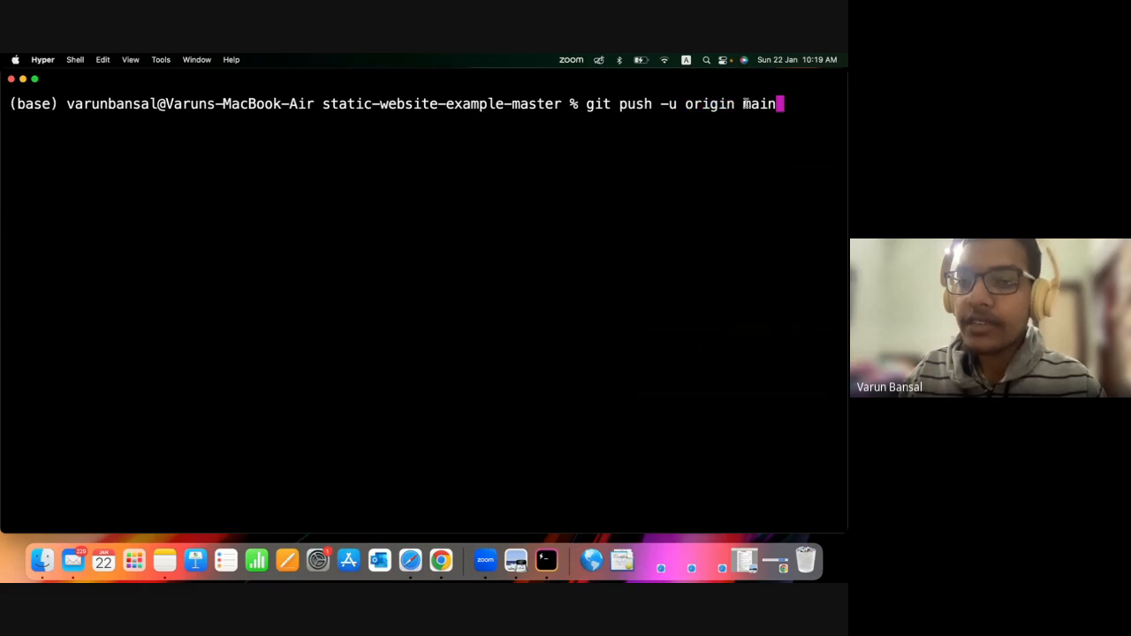
pyautogui.moveTo(747, 105); pyautogui.dragTo(767, 106)
pyautogui.click(783, 105)
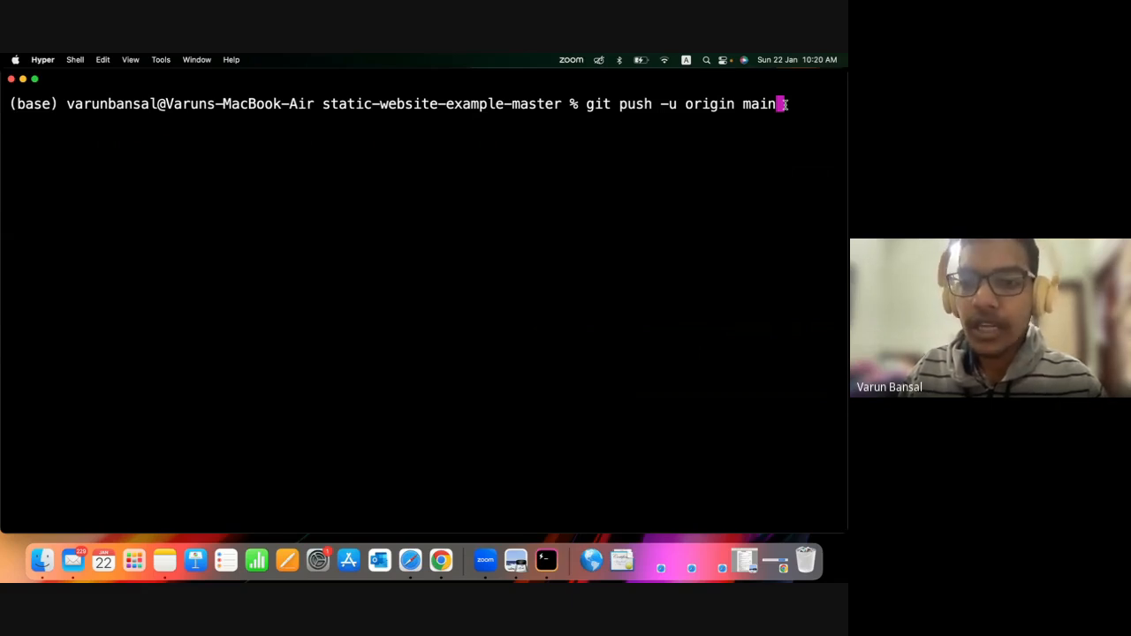
pyautogui.press('Return')
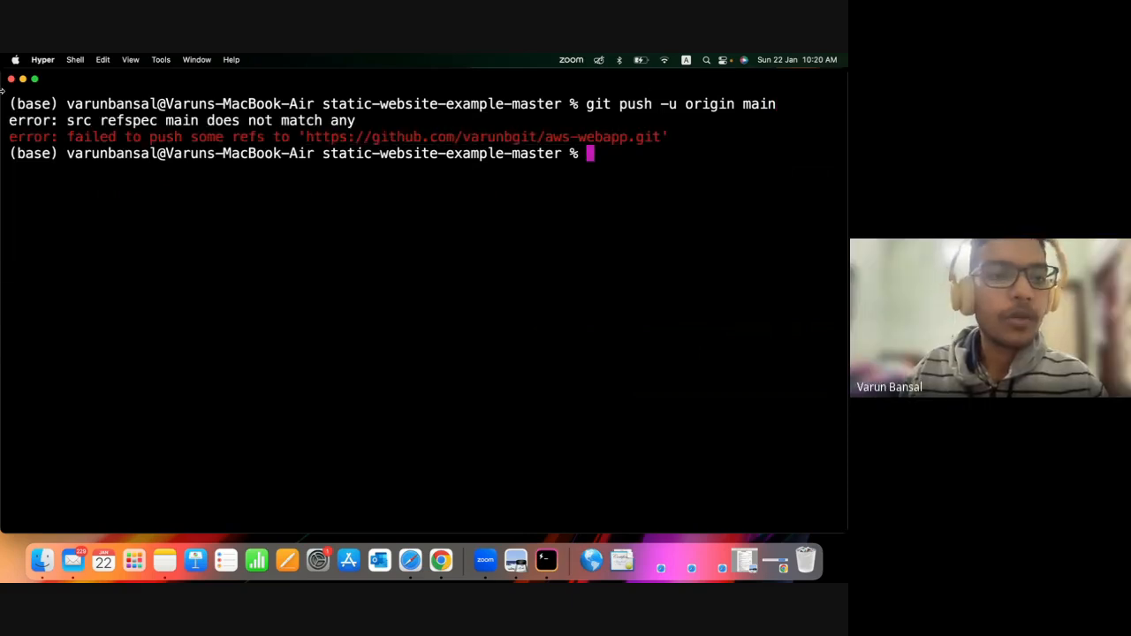
# Switch to Finder, create a folder named AWS demo in Downloads, and close the Finder window.
pyautogui.click(40, 559)
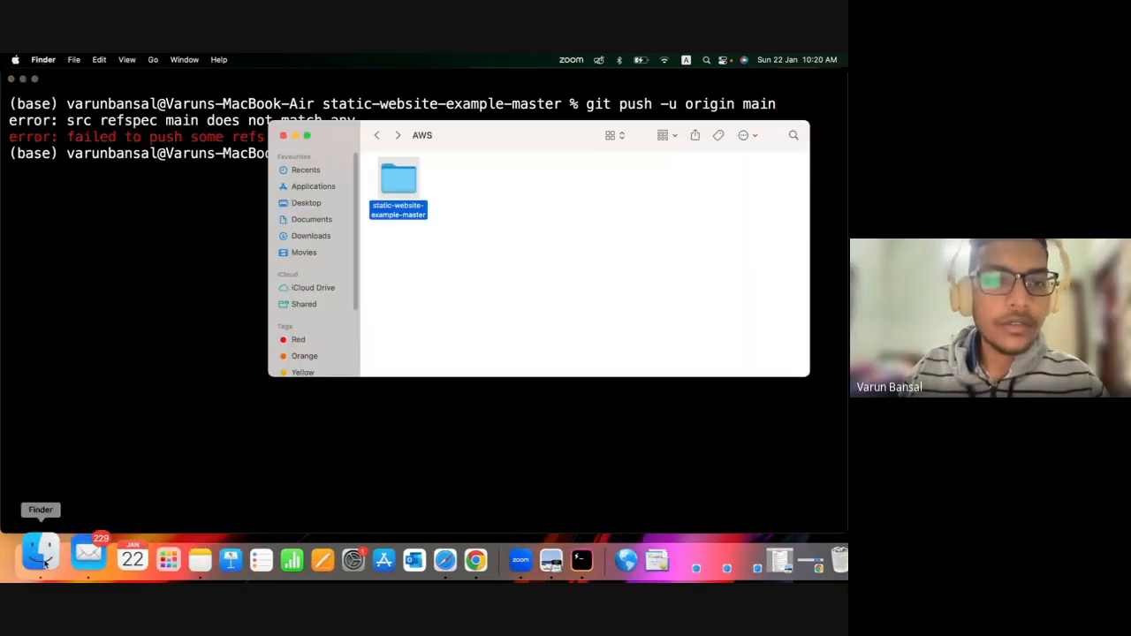
pyautogui.click(310, 220)
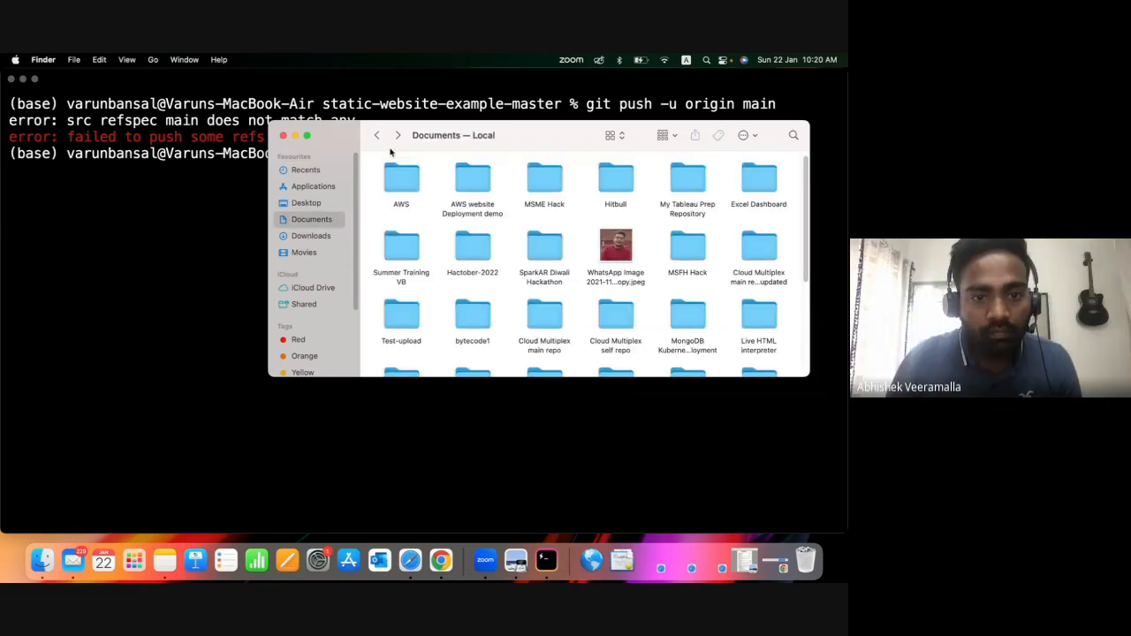
pyautogui.click(300, 236)
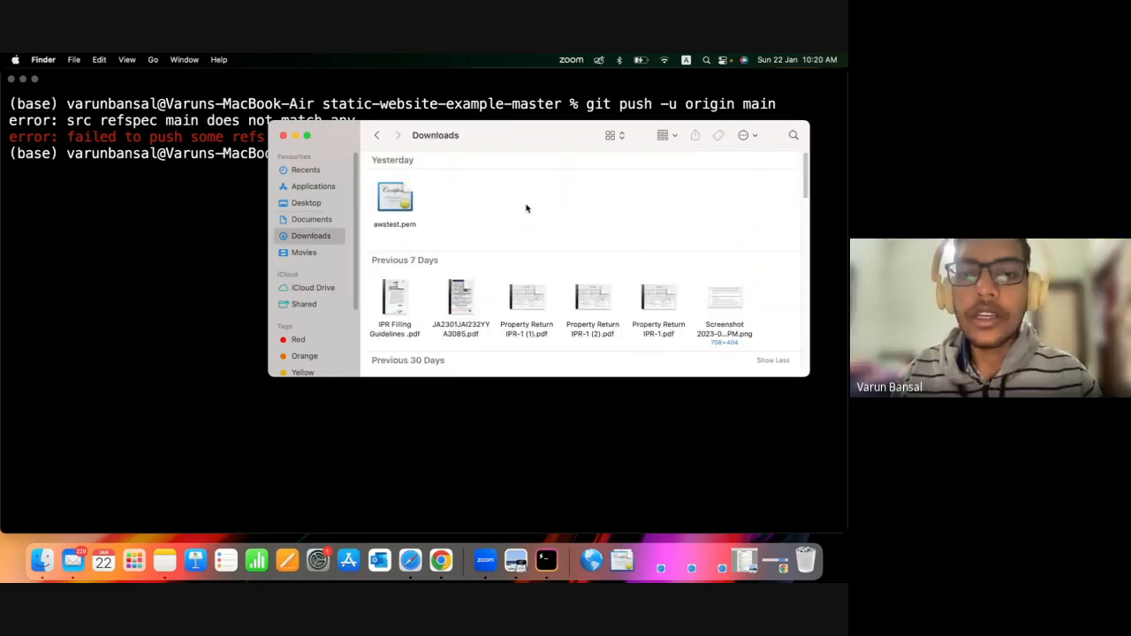
pyautogui.rightClick(558, 208)
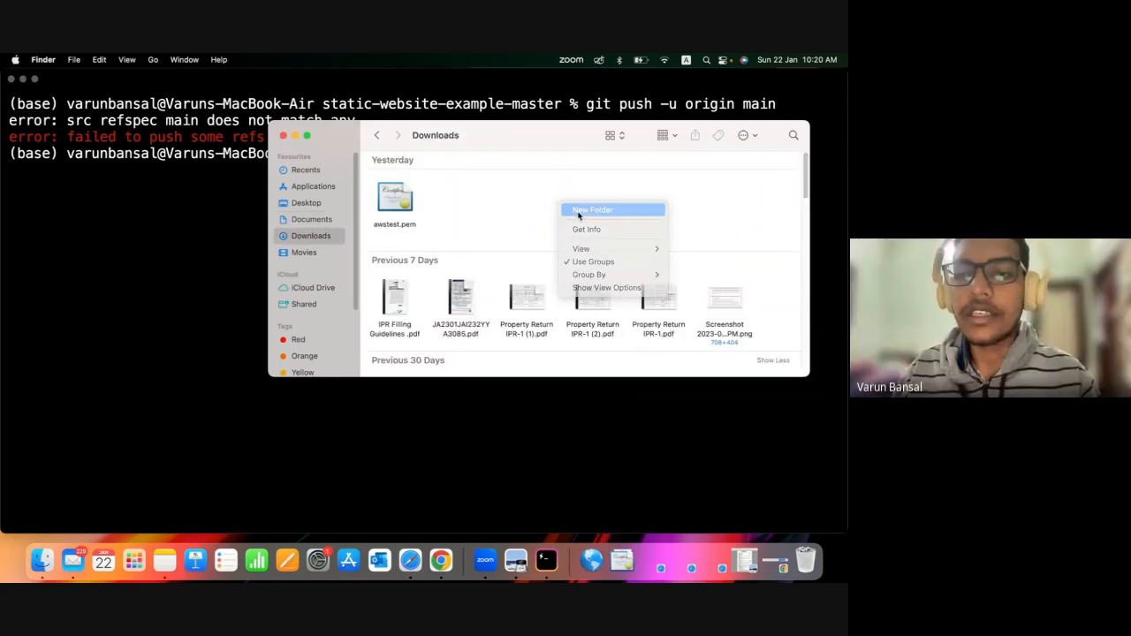
pyautogui.click(591, 210)
pyautogui.press('BackSpace')
pyautogui.write('A')
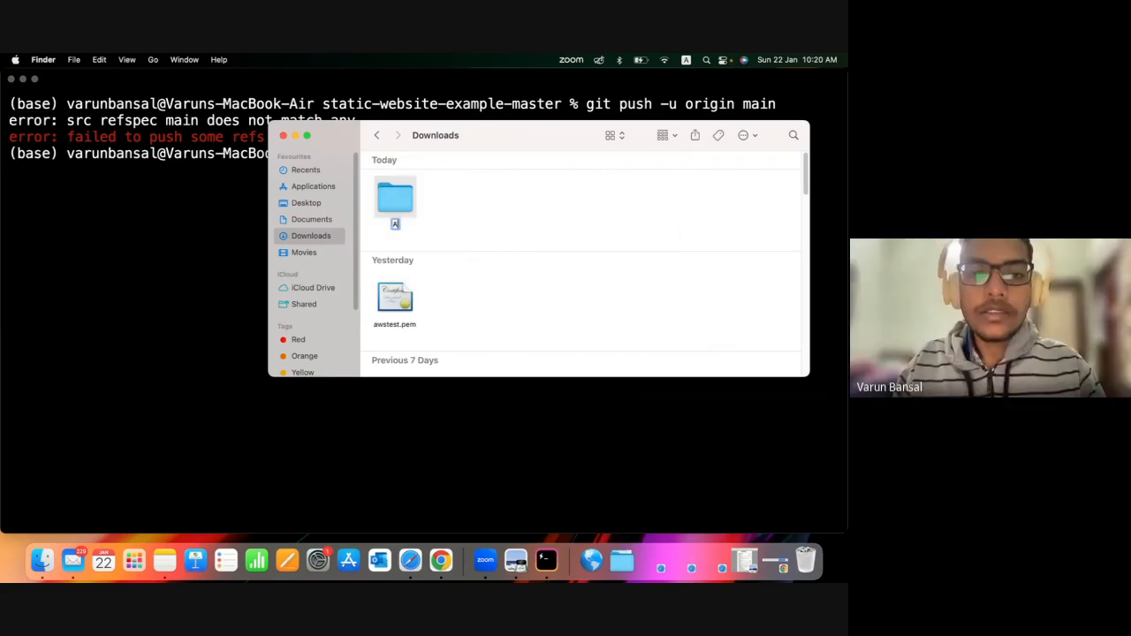
pyautogui.write('WS demo')
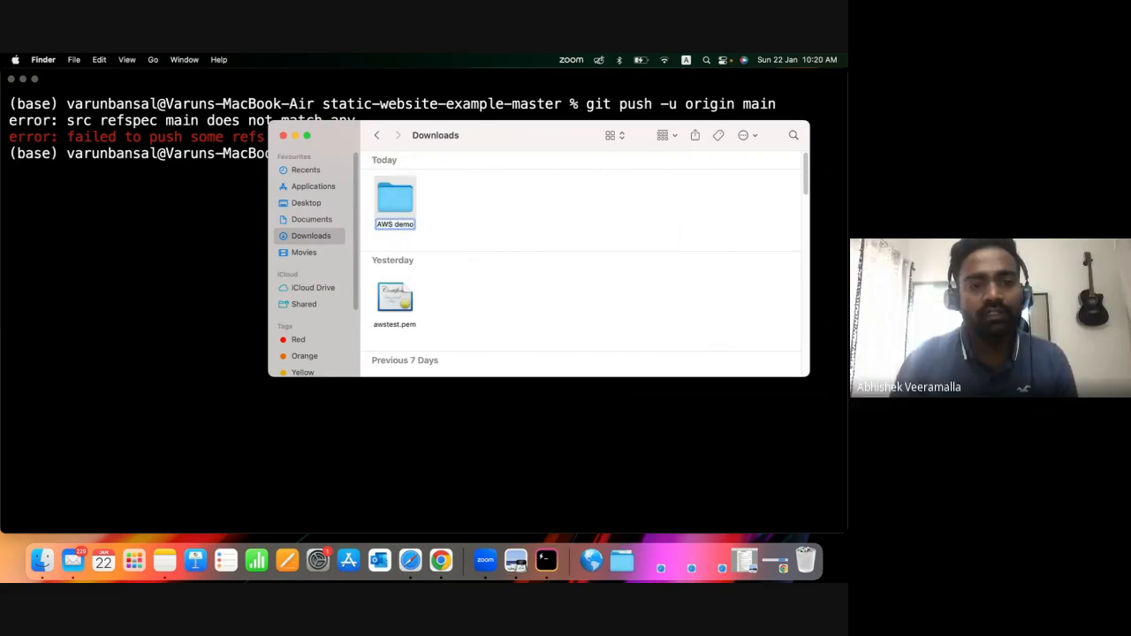
pyautogui.press('Return')
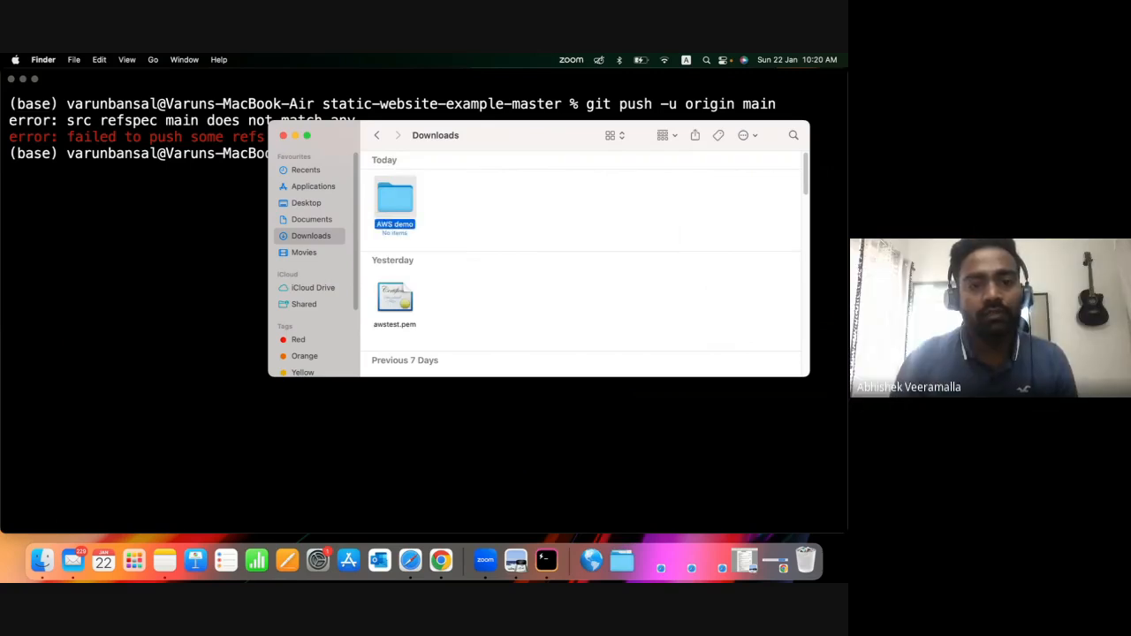
pyautogui.click(283, 135)
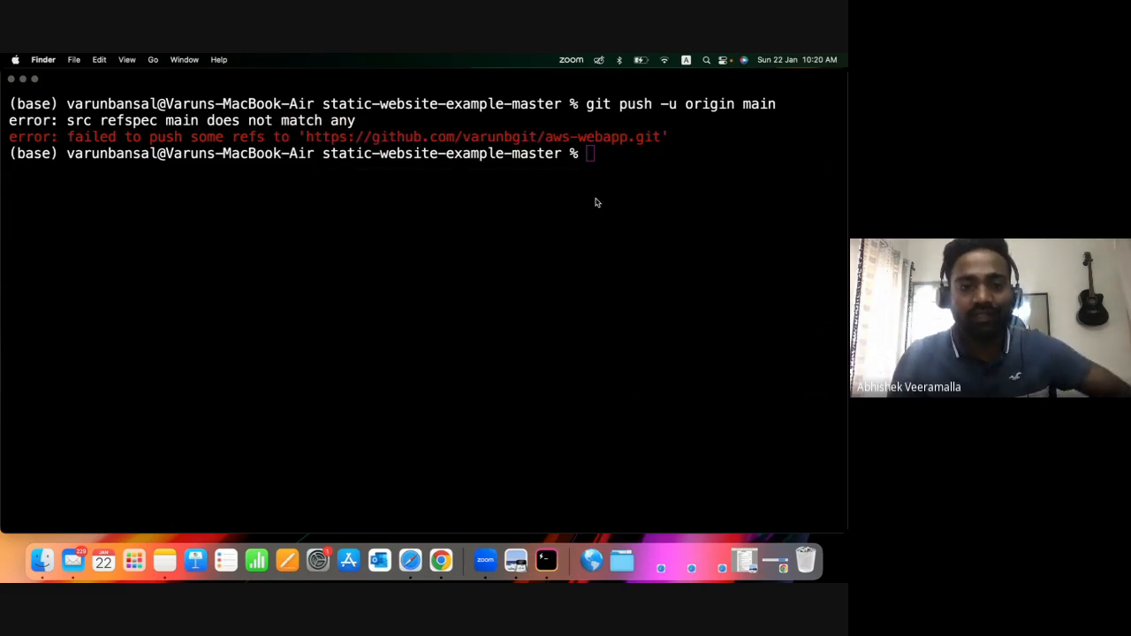
# Return to the Hyper terminal and try a forced push with git push -u -f origin main.
pyautogui.click(596, 202)
pyautogui.hotkey('shift', 'Up')
pyautogui.press('BackSpace')
pyautogui.press('BackSpace')
pyautogui.press('BackSpace')
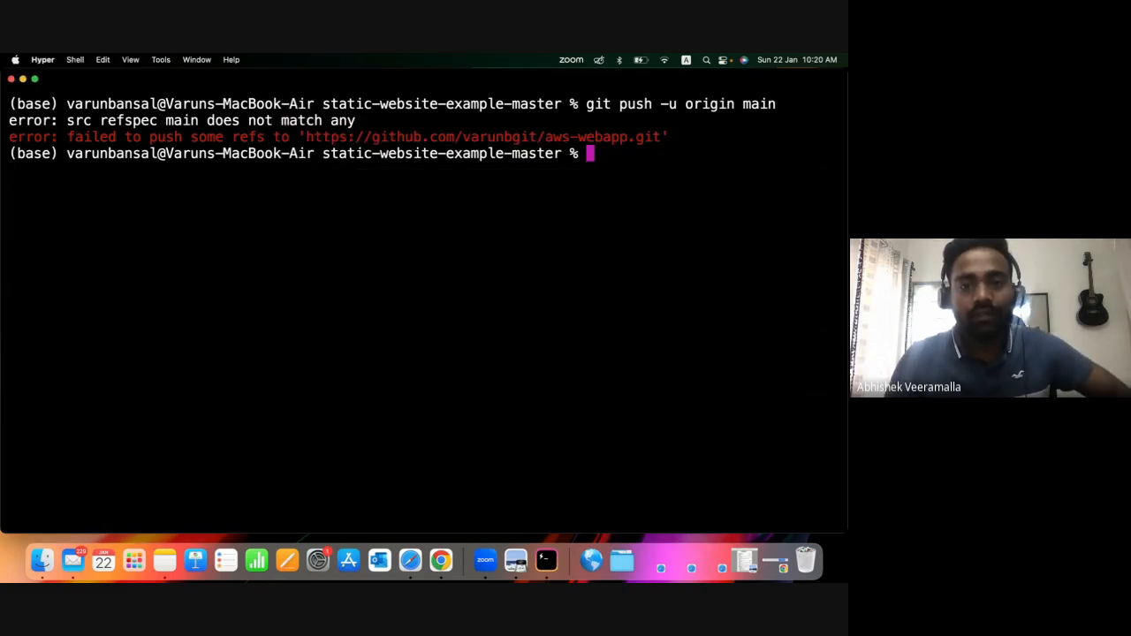
pyautogui.press('Up')
pyautogui.press('Left')
pyautogui.press('Left')
pyautogui.press('Left')
pyautogui.press('Left')
pyautogui.press('Left')
pyautogui.press('Left')
pyautogui.press('Left')
pyautogui.press('Left')
pyautogui.press('Left')
pyautogui.press('Left')
pyautogui.press('Left')
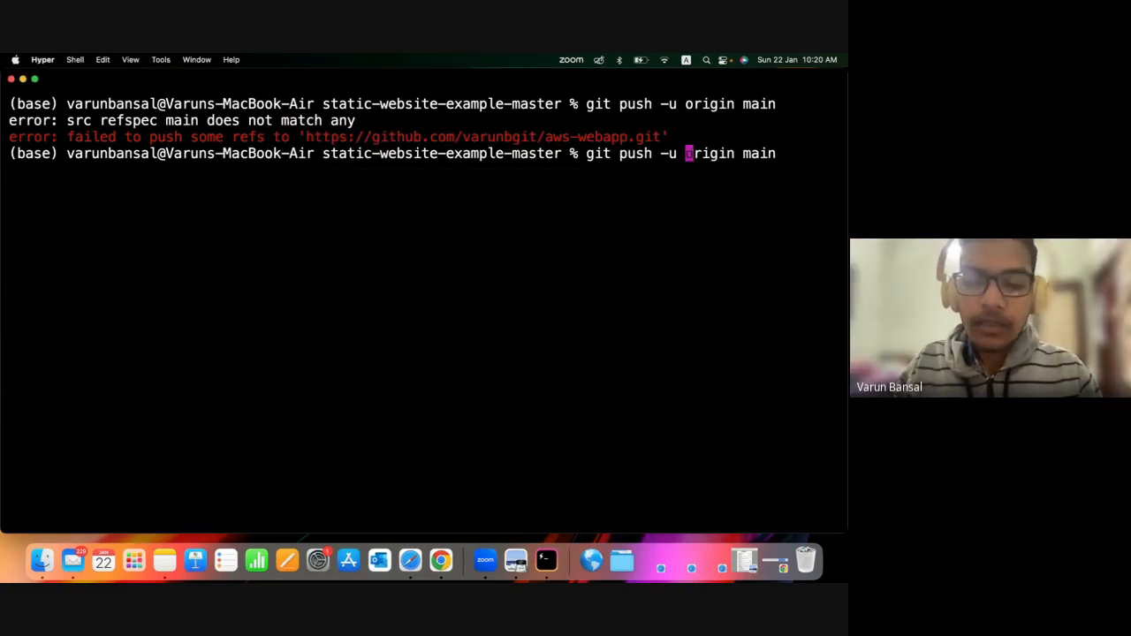
pyautogui.write('-f')
pyautogui.press('Return')
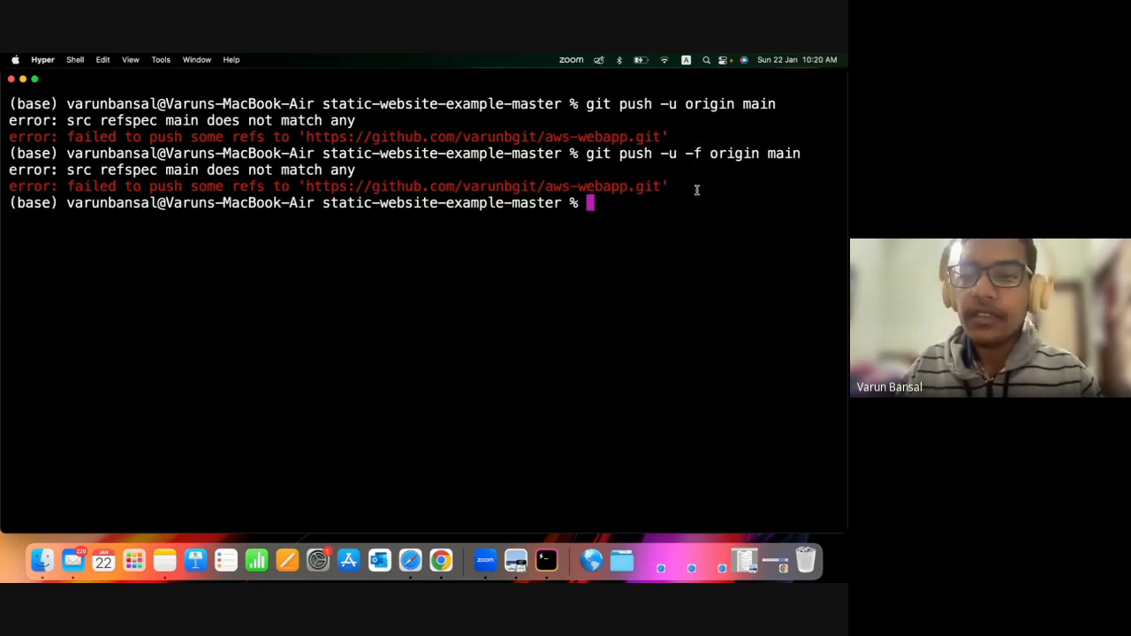
# In Finder, bring the static-website-example-master folder from the AWS folder in Documents into the AWS demo folder in Downloads.
pyautogui.click(42, 561)
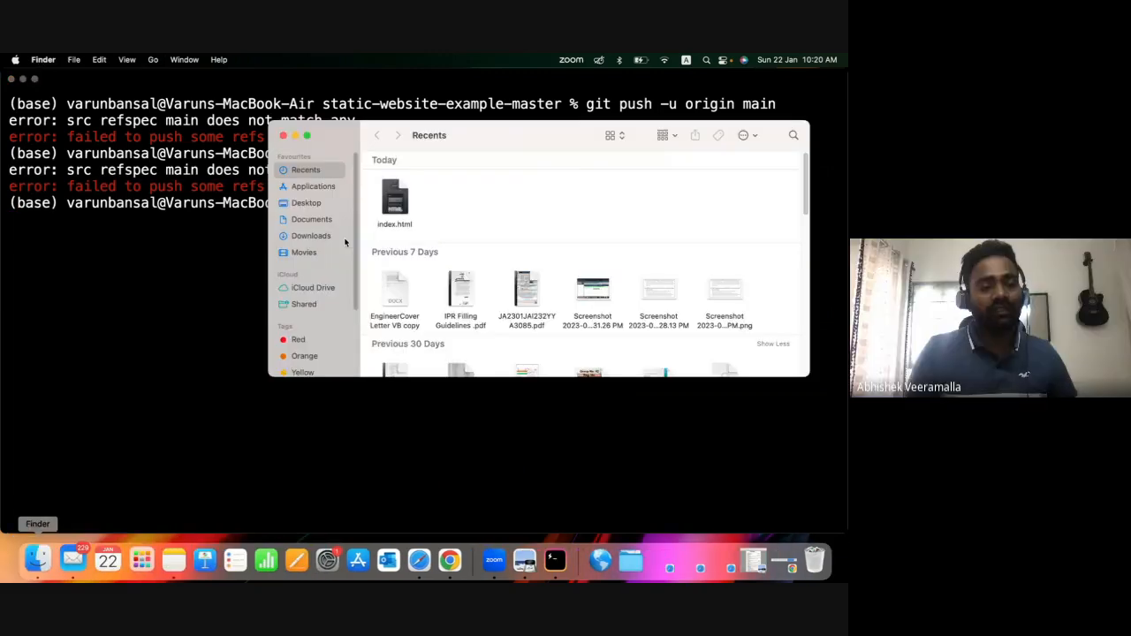
pyautogui.click(310, 236)
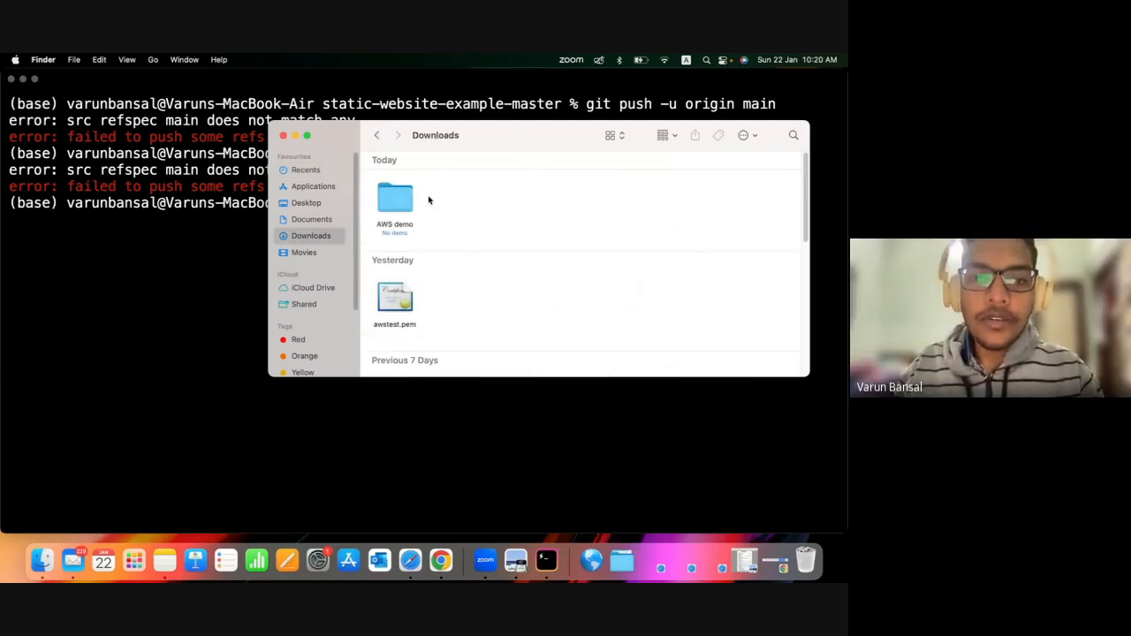
pyautogui.doubleClick(389, 199)
pyautogui.click(310, 235)
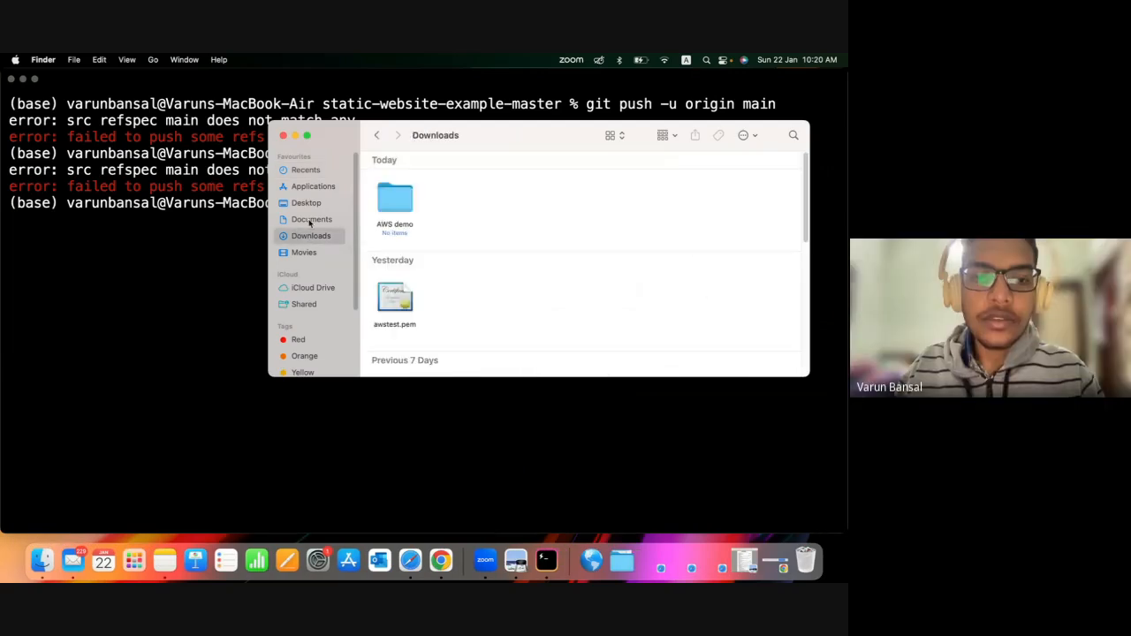
pyautogui.click(309, 219)
pyautogui.doubleClick(397, 181)
pyautogui.moveTo(398, 181); pyautogui.dragTo(432, 211)
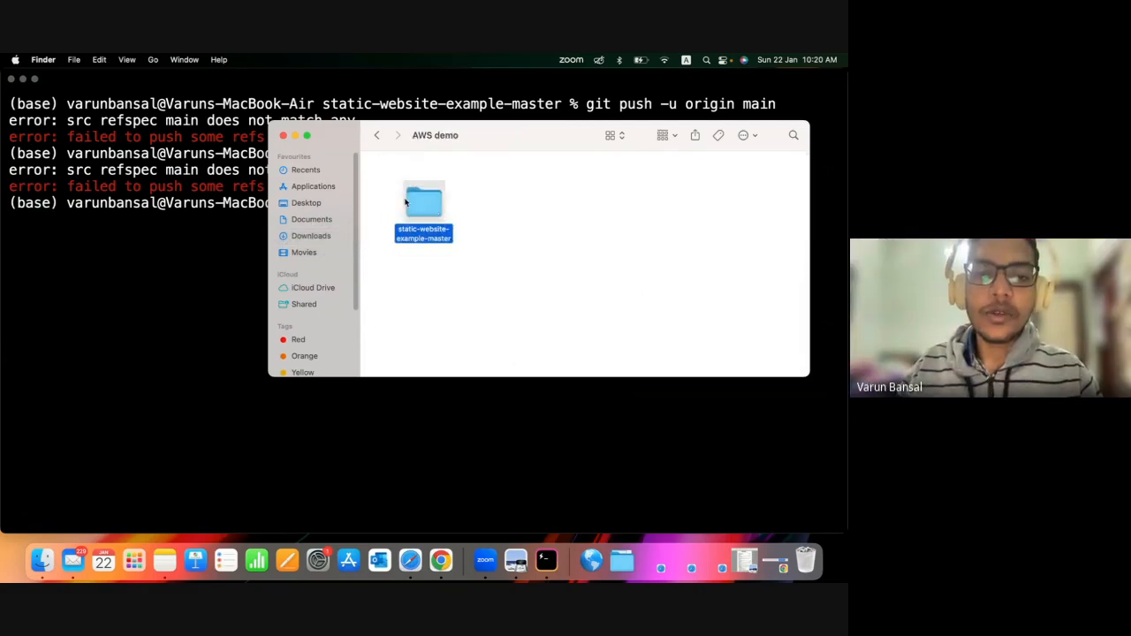
# Return to the Hyper terminal, go to the home directory with cd and list its contents with ls.
pyautogui.click(141, 352)
pyautogui.write('cd')
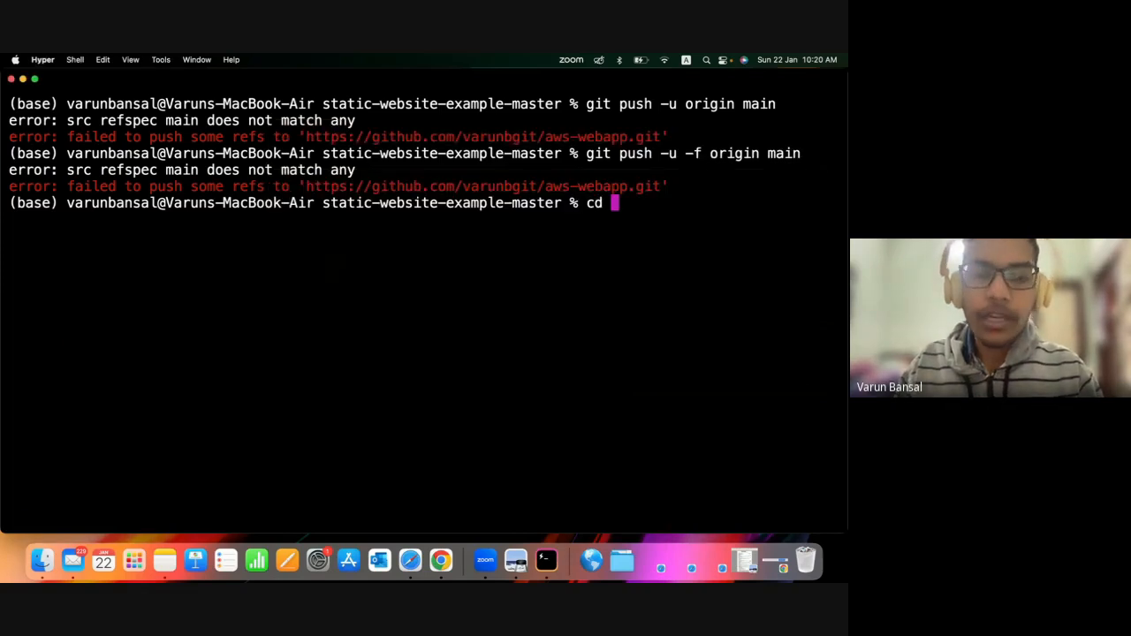
pyautogui.press('Return')
pyautogui.write('ls')
pyautogui.press('Return')
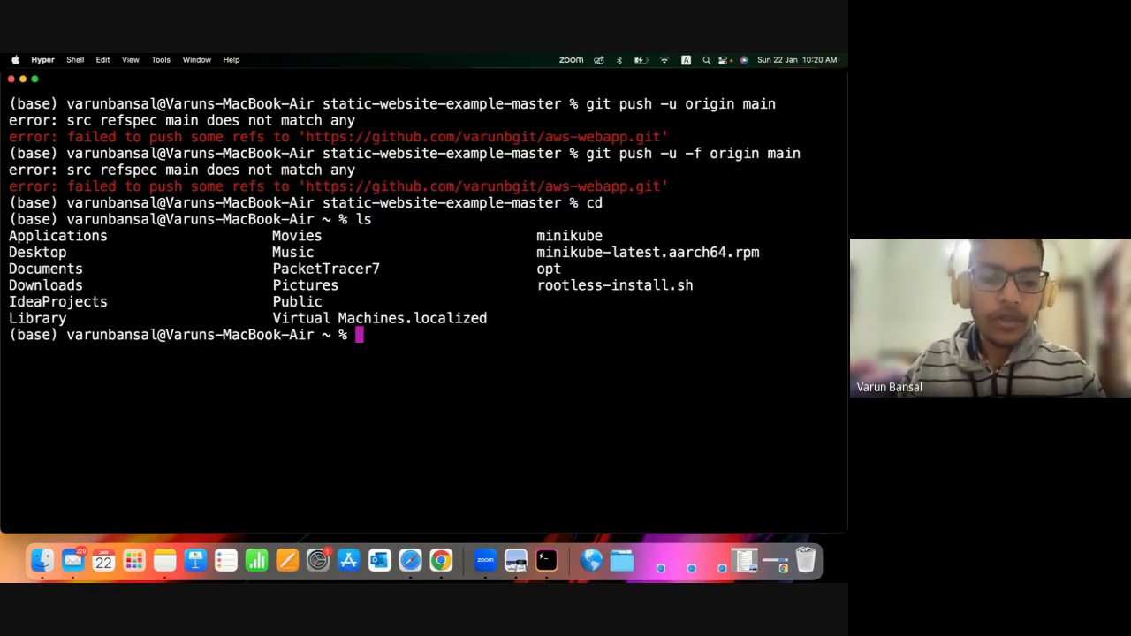
# Change into the Downloads directory with cd Downloads.
pyautogui.write('cd S')
pyautogui.press('BackSpace')
pyautogui.write('Dow')
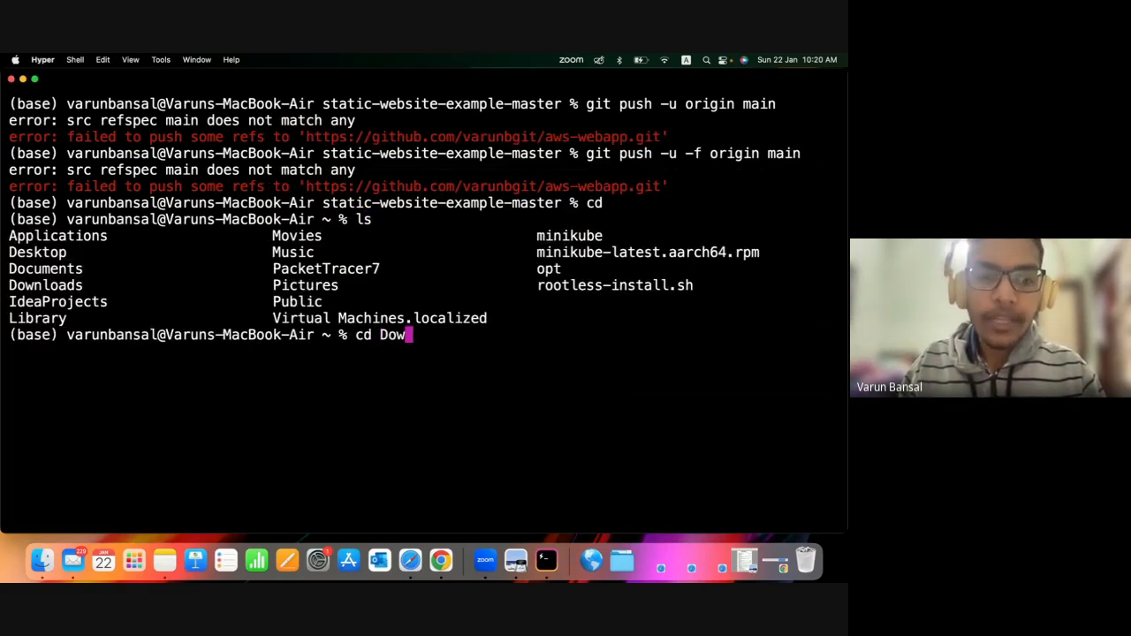
pyautogui.press('Tab')
pyautogui.press('Return')
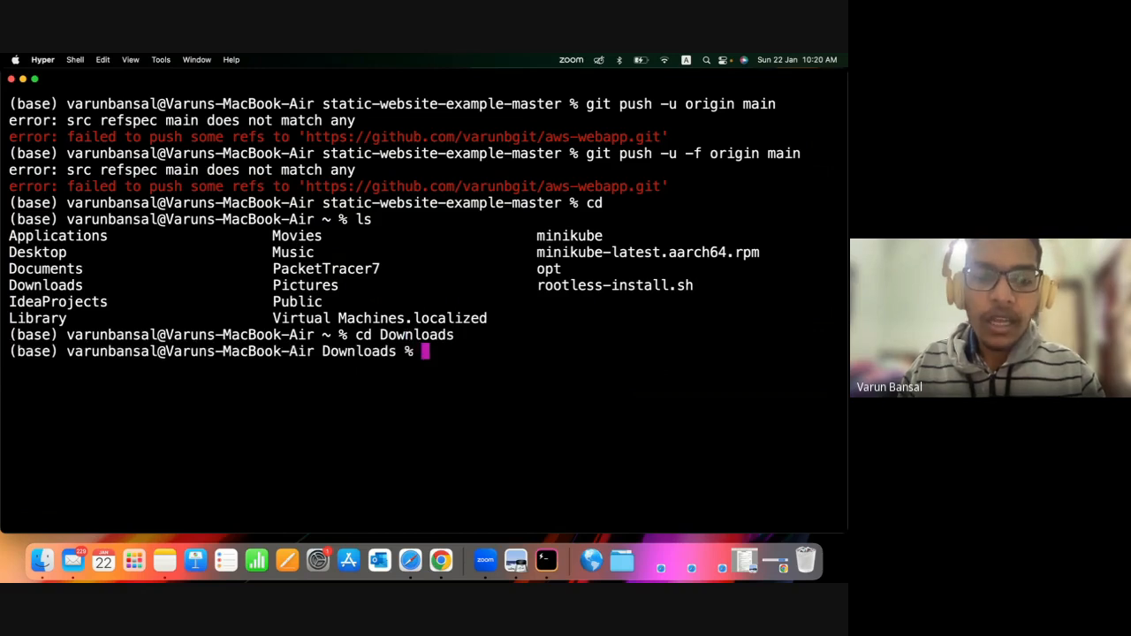
# Try to enter the AWS folder inside Downloads with cd AWS.
pyautogui.write('cd A')
pyautogui.press('Tab')
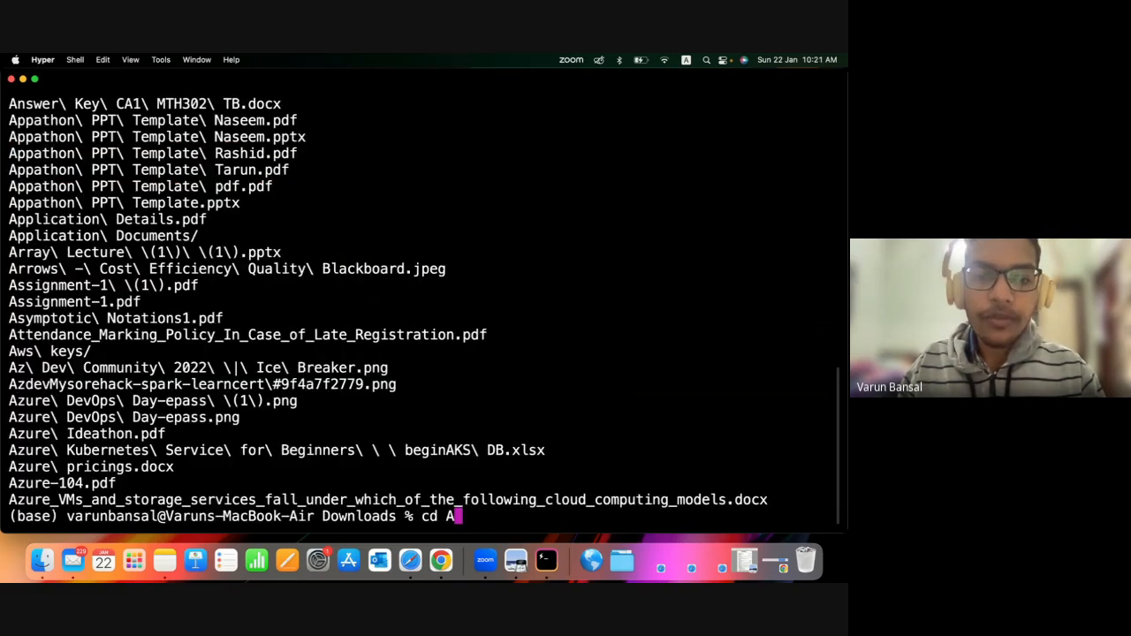
pyautogui.write('WS')
pyautogui.press('Return')
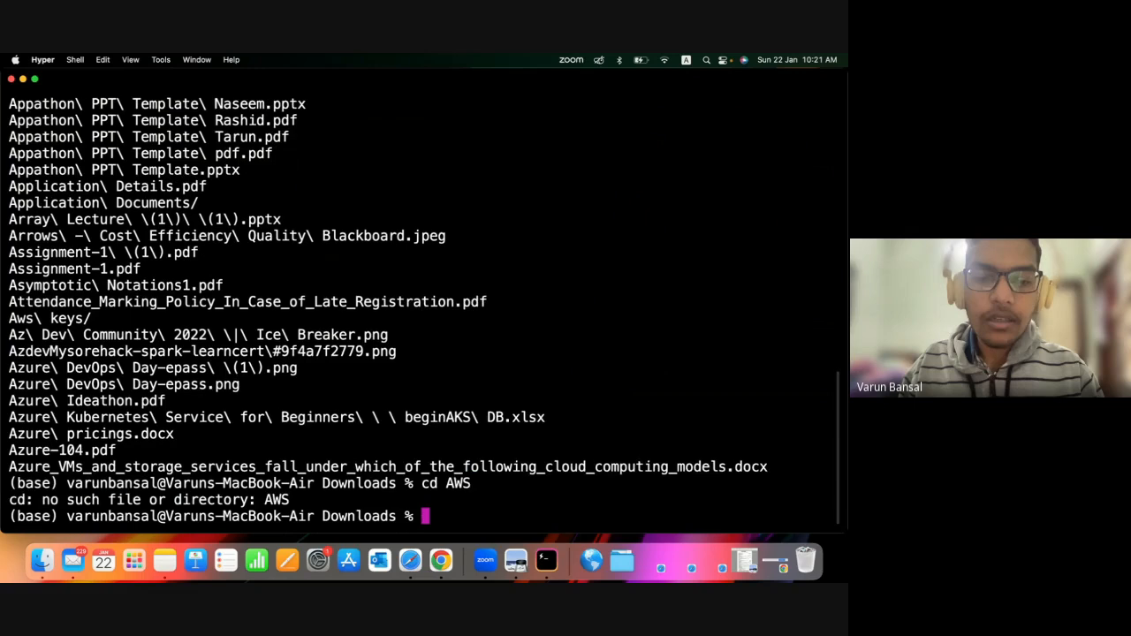
# List the contents of Downloads with ls, and clear the terminal output with clear.
pyautogui.write('ls')
pyautogui.press('Return')
pyautogui.write('clear')
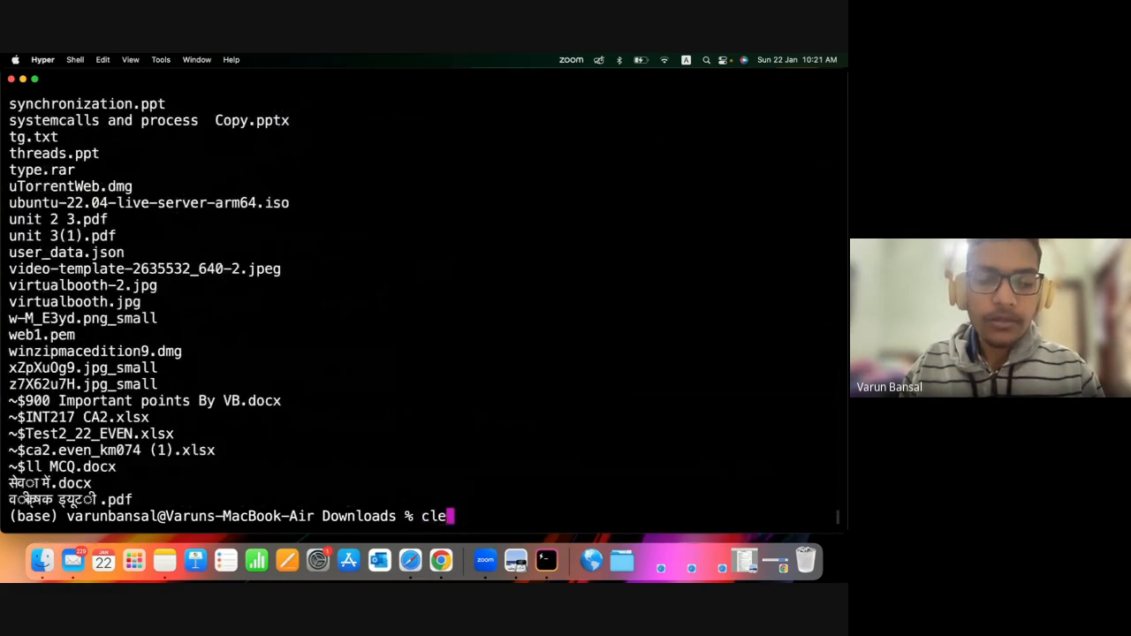
pyautogui.press('Return')
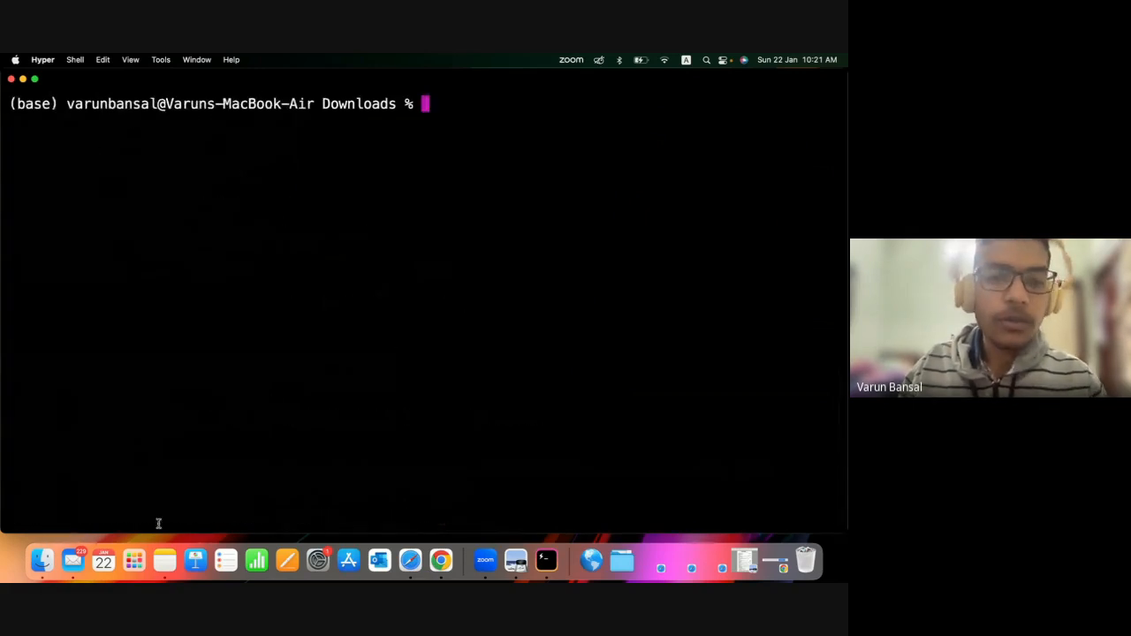
# Check the demo folder's name in Finder's Downloads, return to the Hyper terminal and enter that folder with cd AWS\ demo.
pyautogui.click(51, 561)
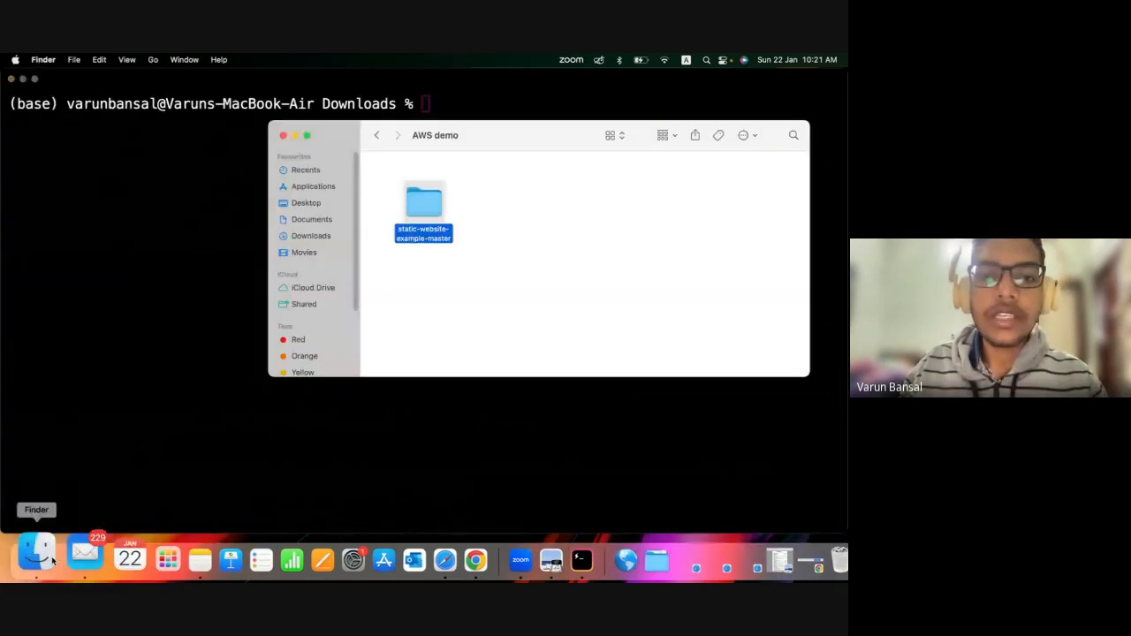
pyautogui.click(378, 135)
pyautogui.click(459, 104)
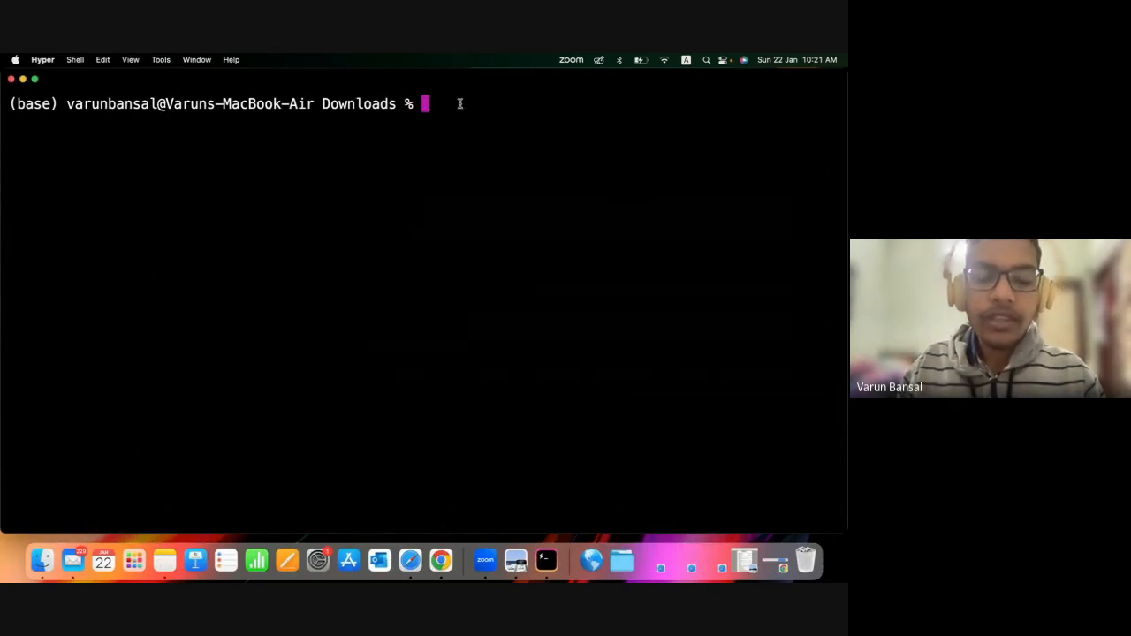
pyautogui.write('cd AW')
pyautogui.press('Tab')
pyautogui.press('Return')
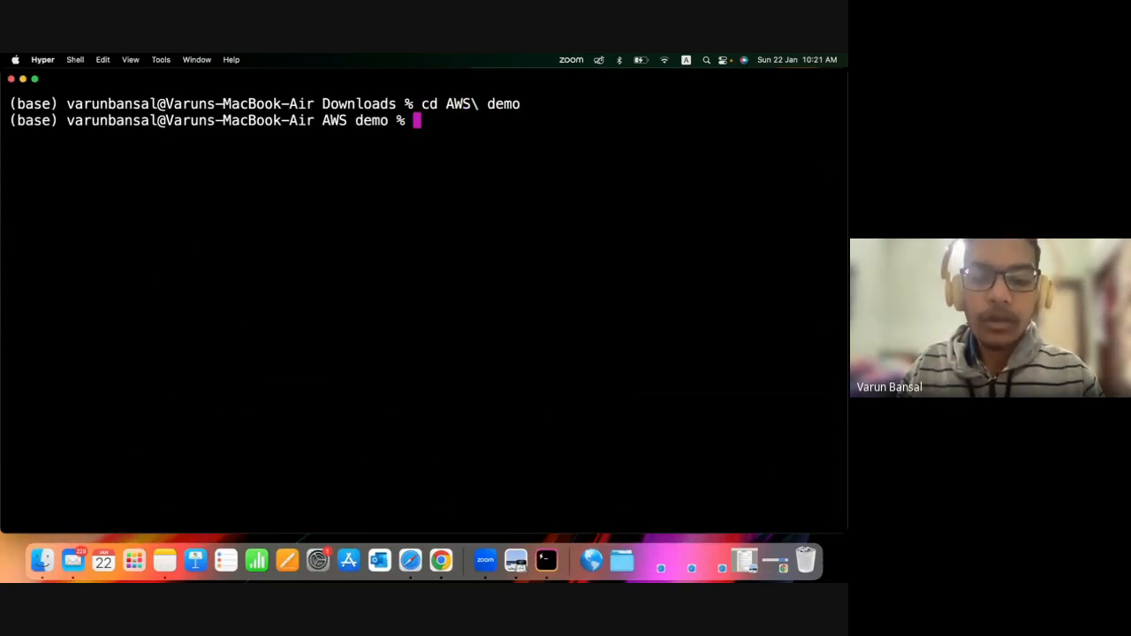
# List the AWS demo contents with ls and change into static-website-example-master, clearing the terminal output.
pyautogui.write('ls')
pyautogui.press('Return')
pyautogui.write('cd st')
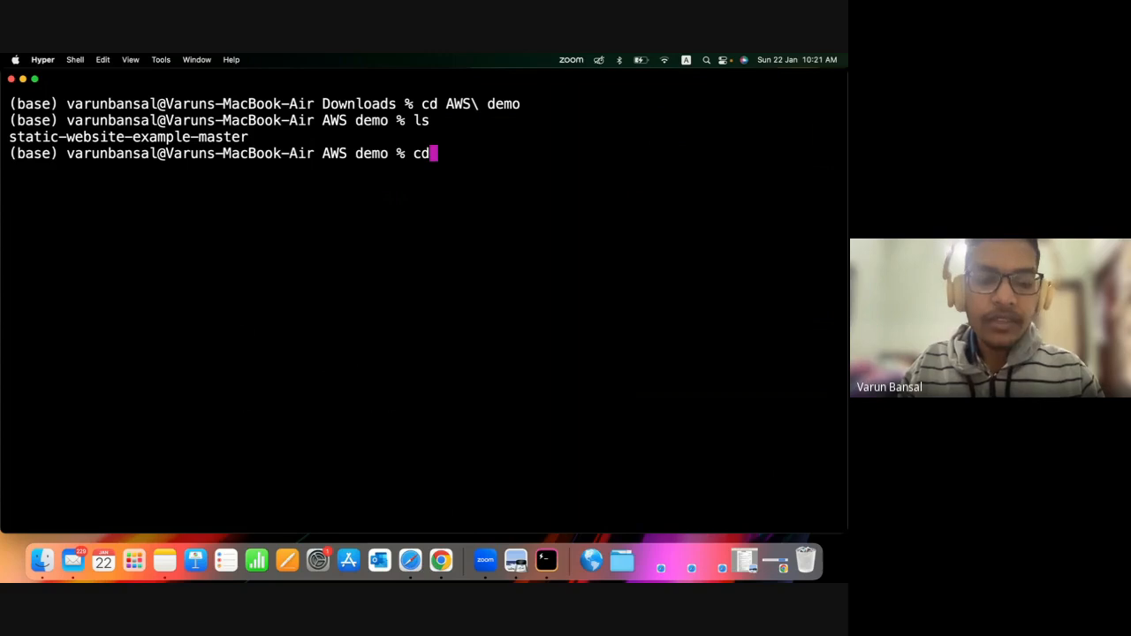
pyautogui.press('Tab')
pyautogui.press('Return')
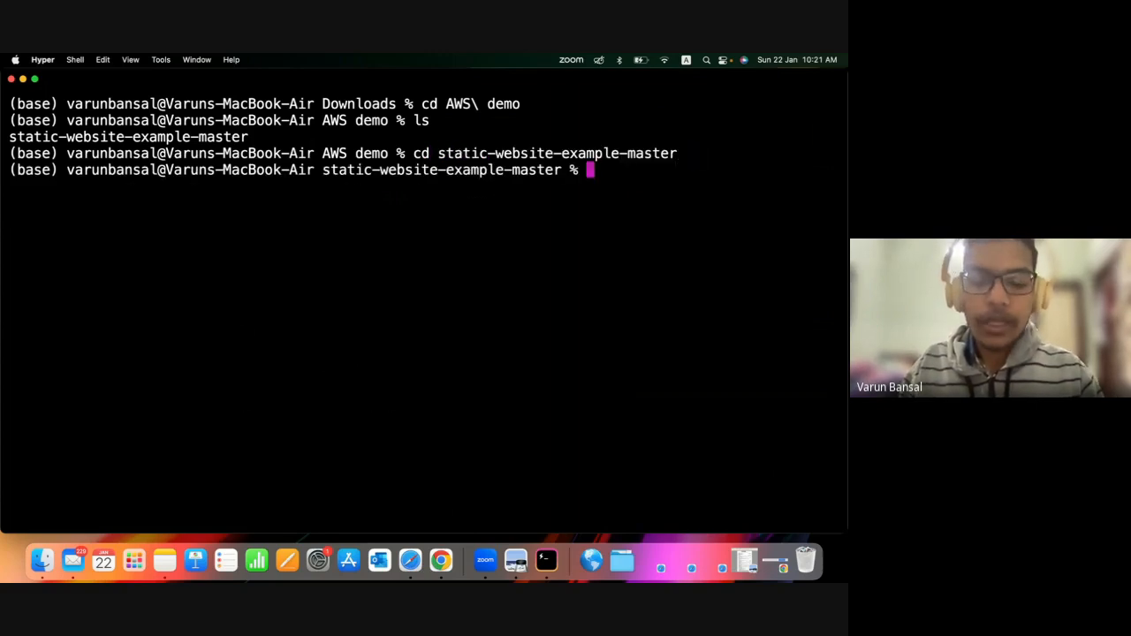
pyautogui.write('clear')
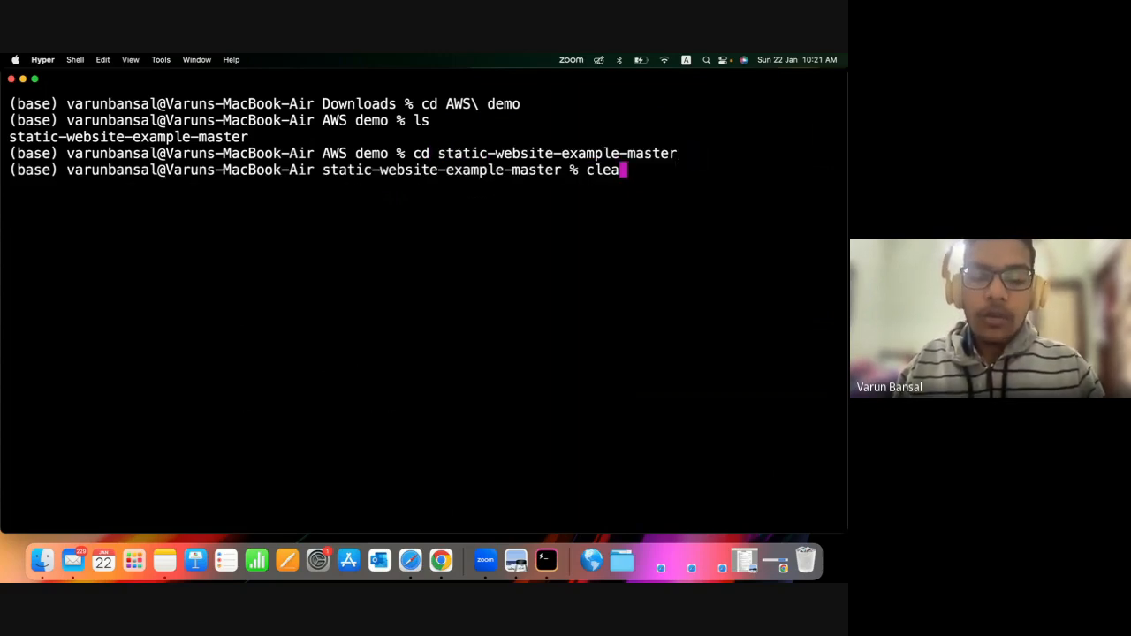
pyautogui.press('Return')
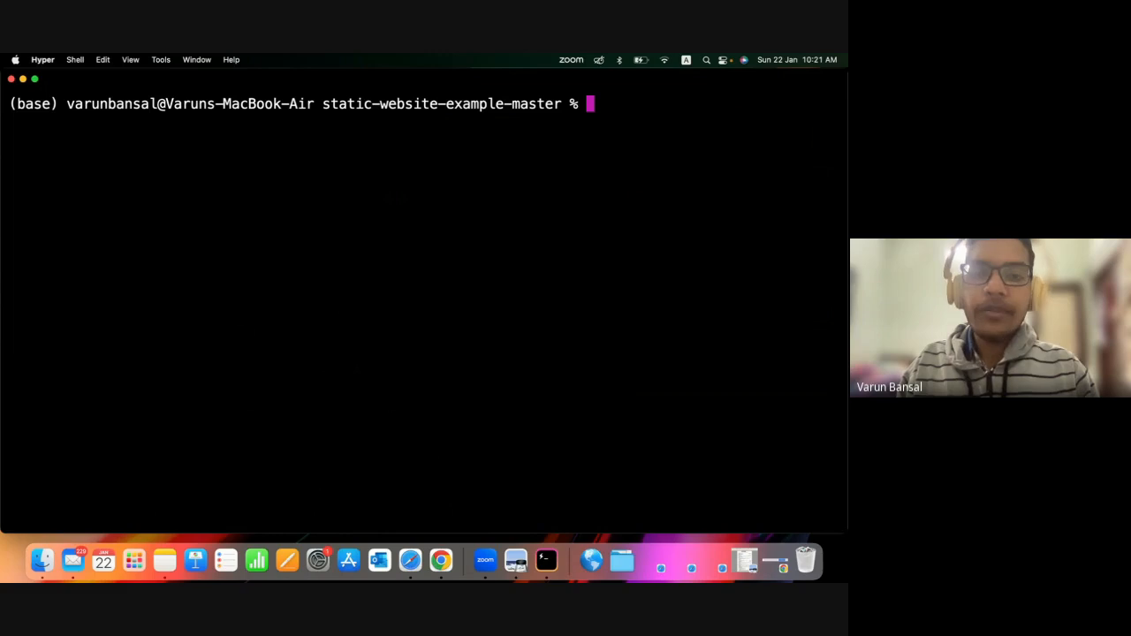
# Initialize Git in static-website-example-master with git init and list the configured remotes with git remote -v.
pyautogui.write('git init')
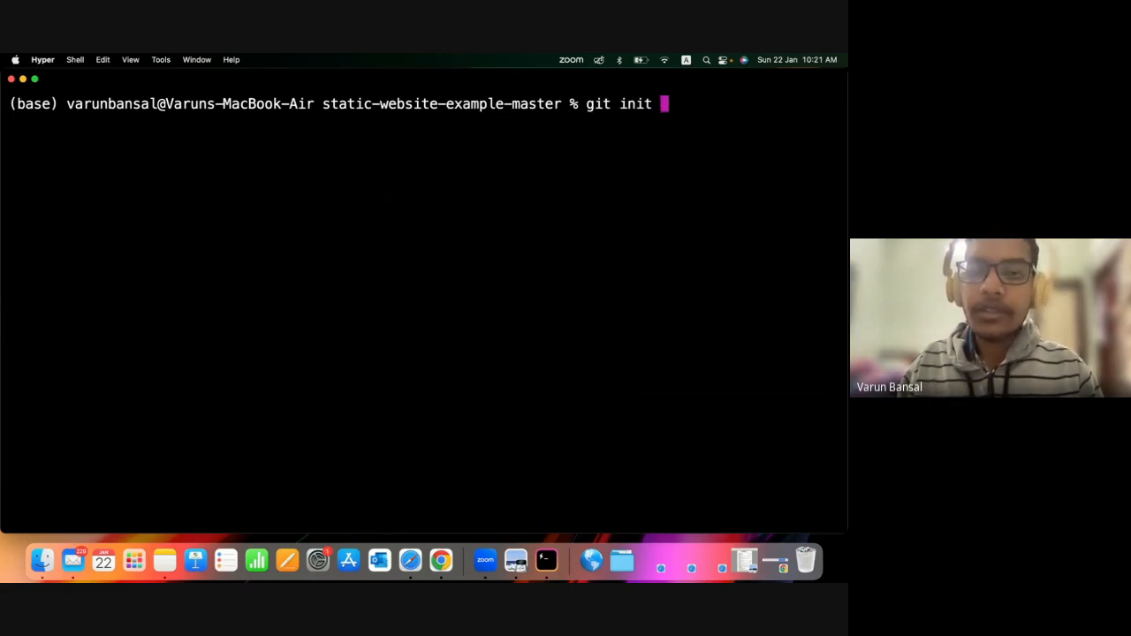
pyautogui.press('Return')
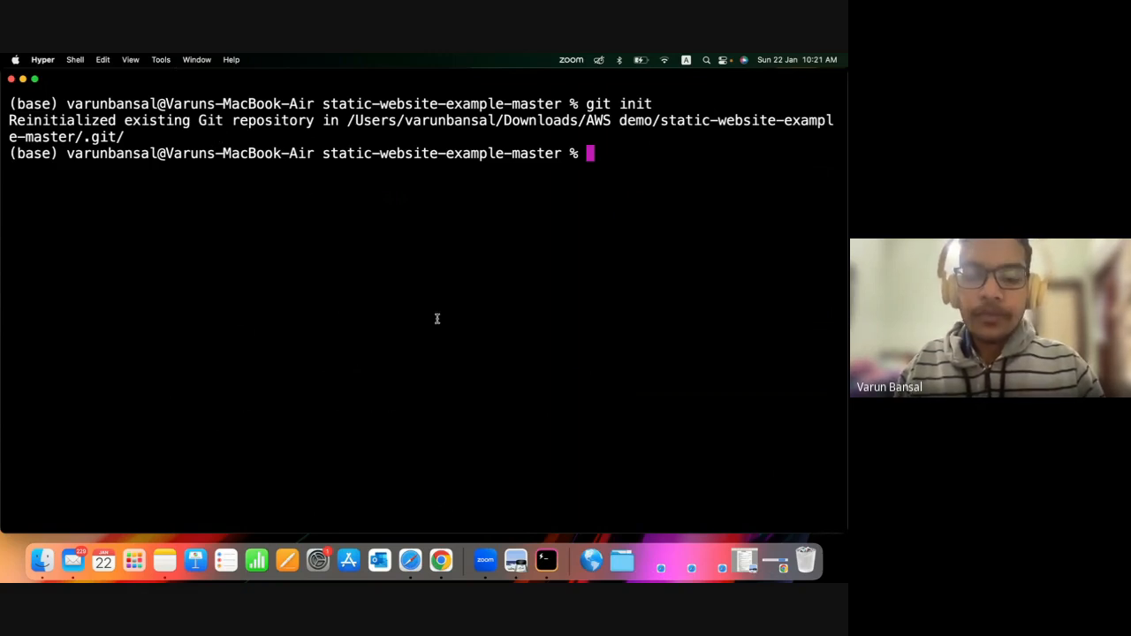
pyautogui.write('git re')
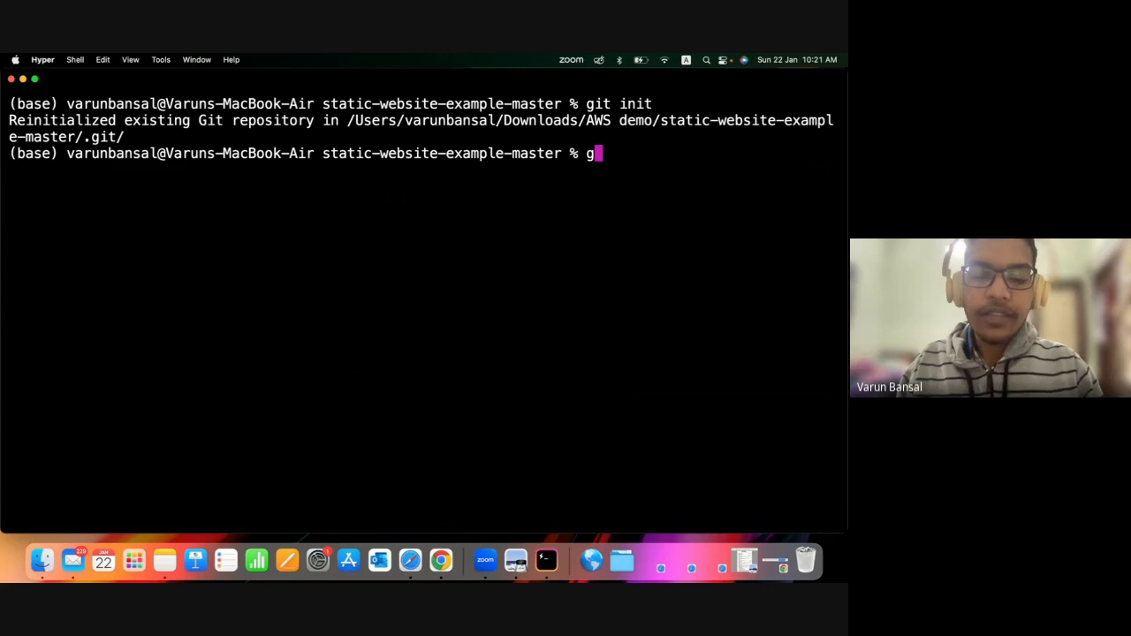
pyautogui.write('mote -v')
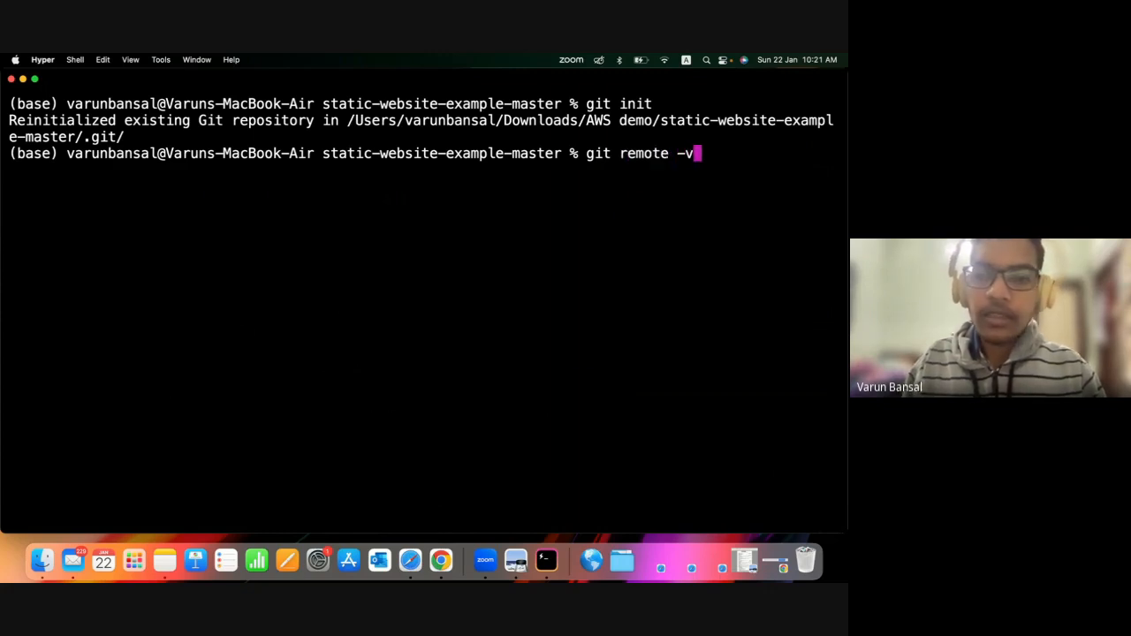
pyautogui.press('Return')
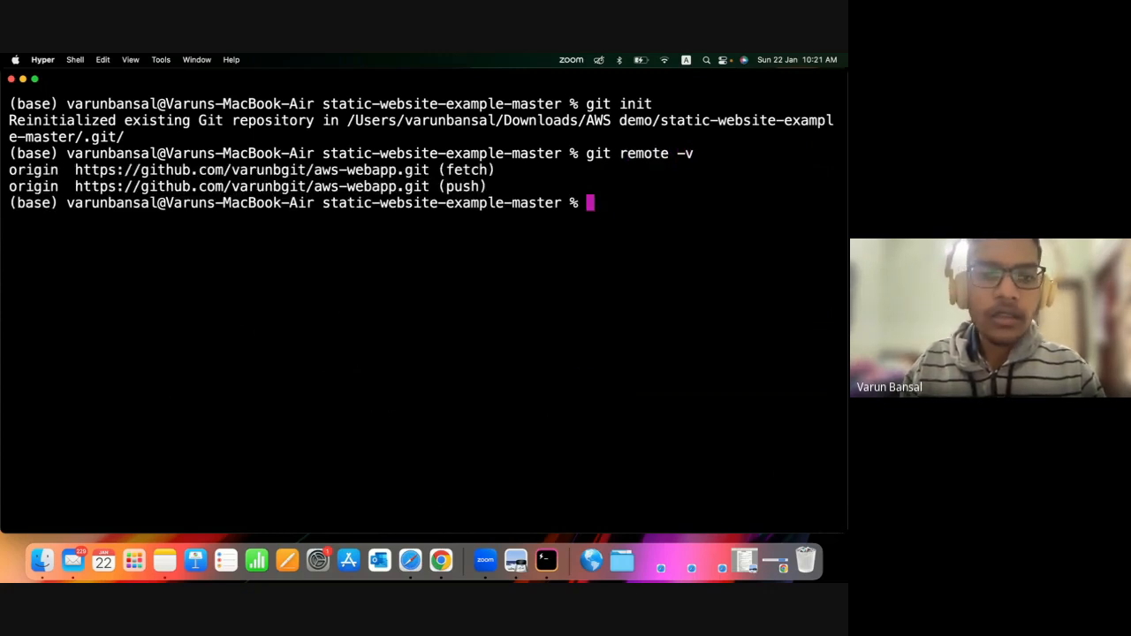
pyautogui.press('Return')
pyautogui.press('Return')
pyautogui.press('Return')
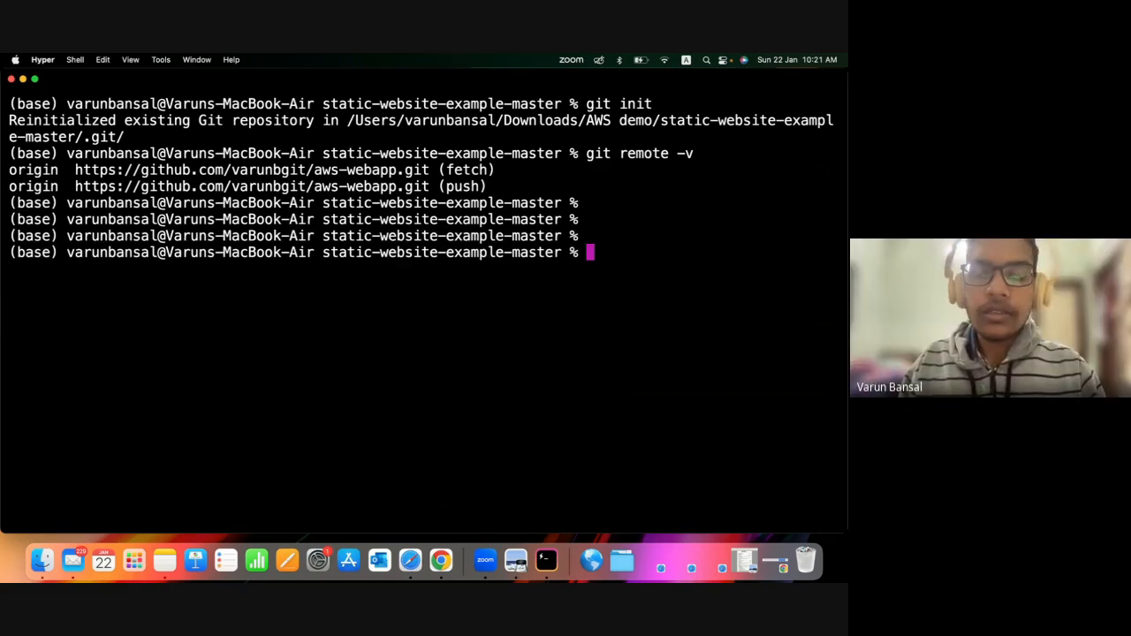
pyautogui.press('Return')
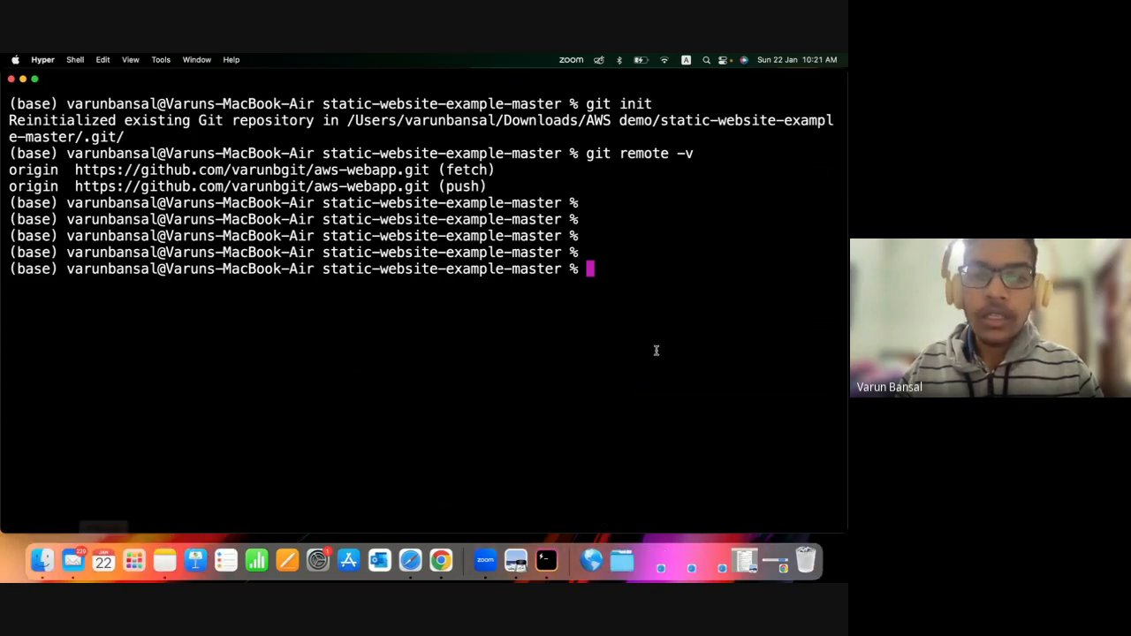
pyautogui.write('git init')
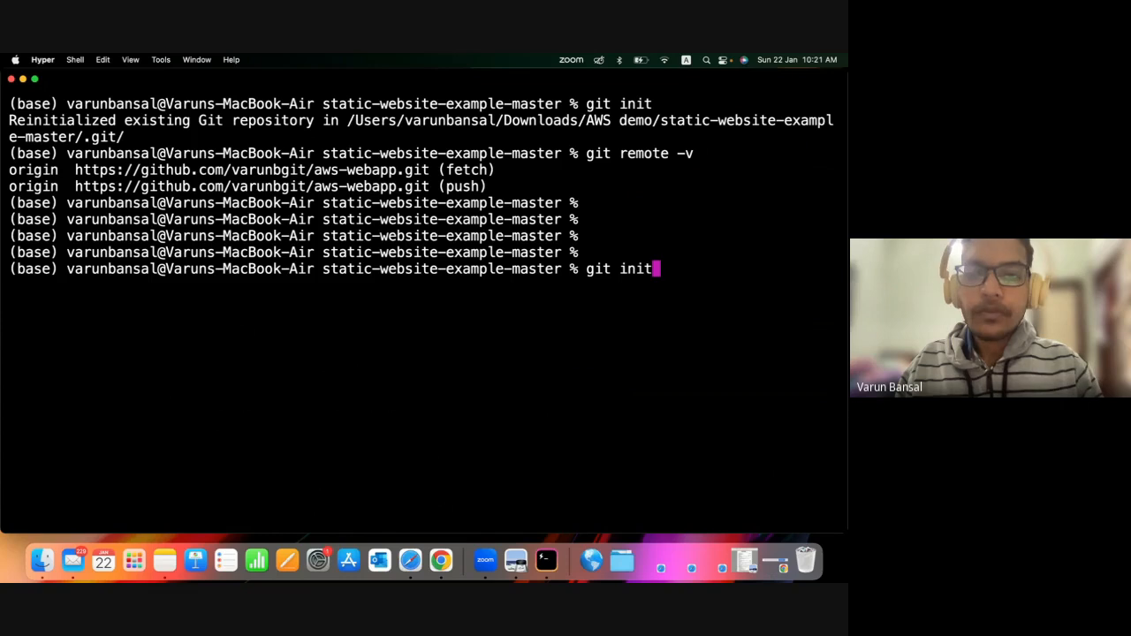
pyautogui.press('BackSpace')
pyautogui.press('BackSpace')
pyautogui.press('BackSpace')
pyautogui.press('BackSpace')
pyautogui.press('BackSpace')
pyautogui.press('BackSpace')
pyautogui.press('BackSpace')
pyautogui.press('BackSpace')
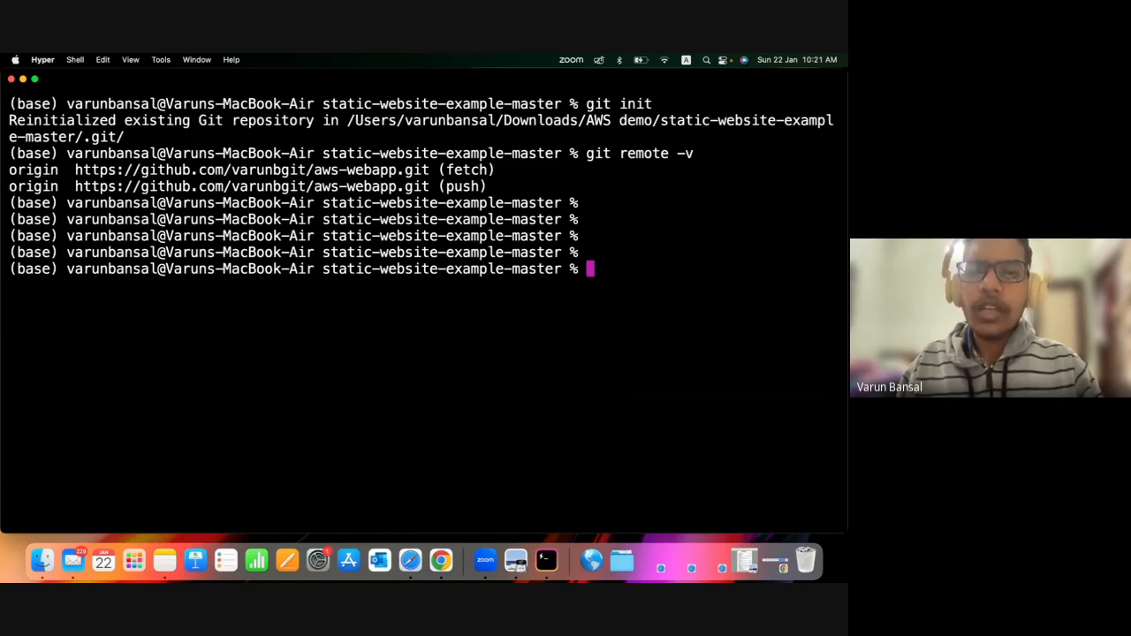
# Clear the terminal and stage all files in static-website-example-master with git add.
pyautogui.write('clear')
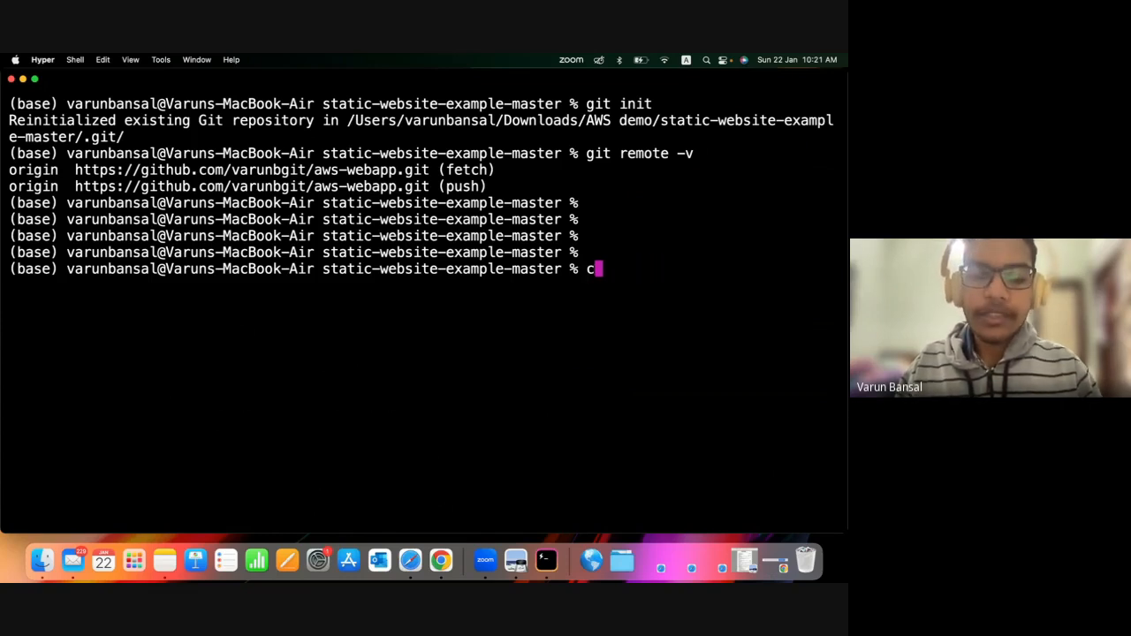
pyautogui.press('Return')
pyautogui.write('git ')
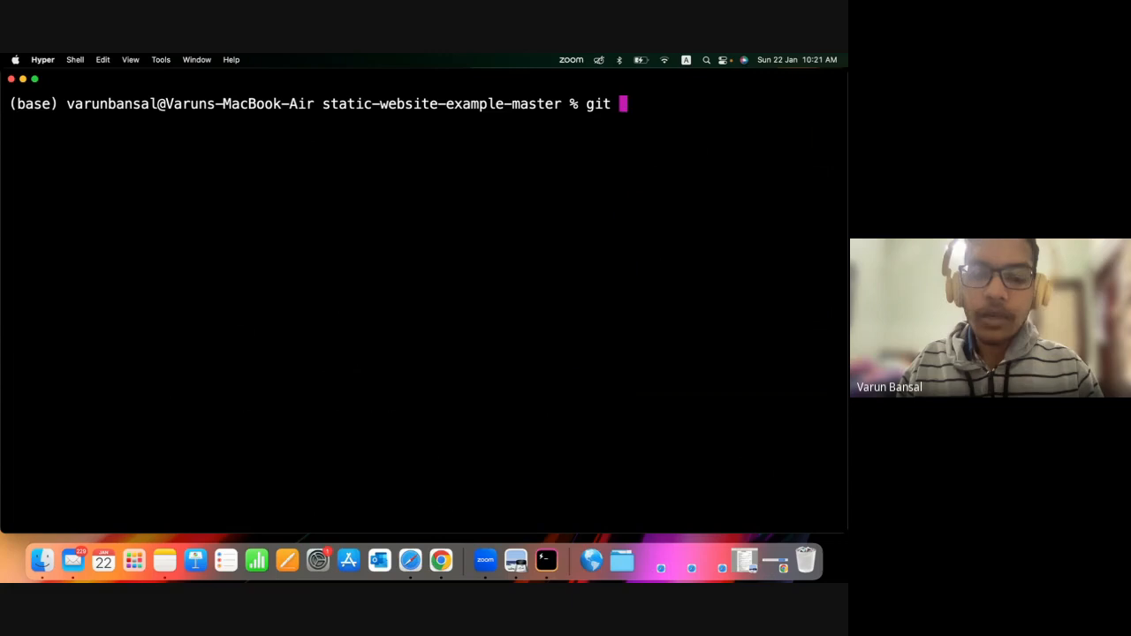
pyautogui.write('add .')
pyautogui.press('Return')
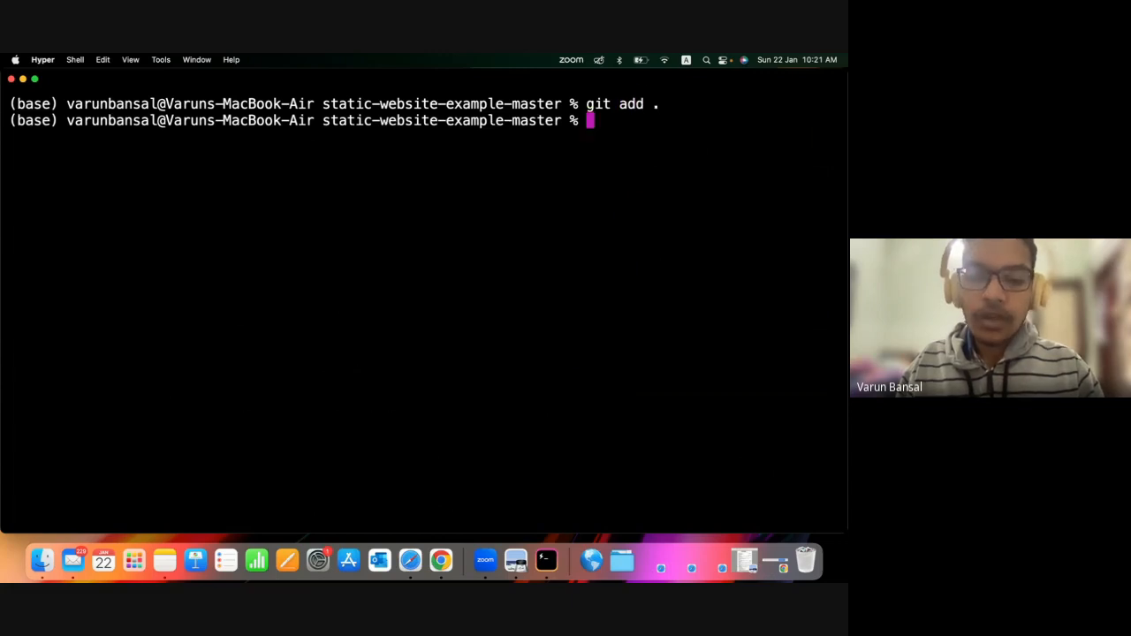
# Try to commit the staged files with the message "Added website files".
pyautogui.write('git commi')
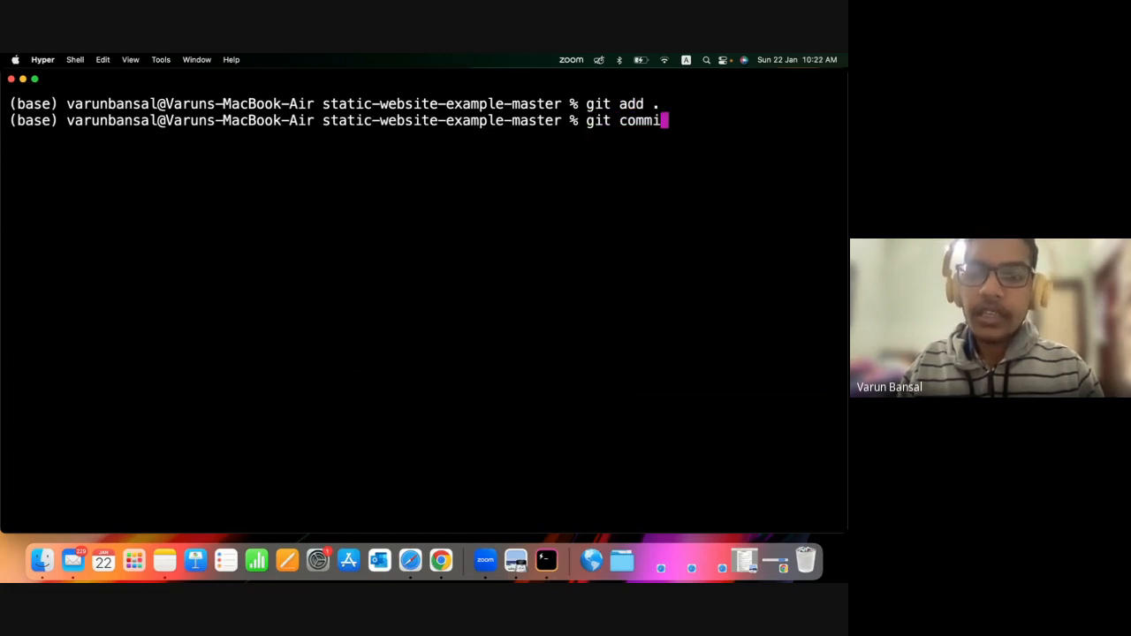
pyautogui.write('t -')
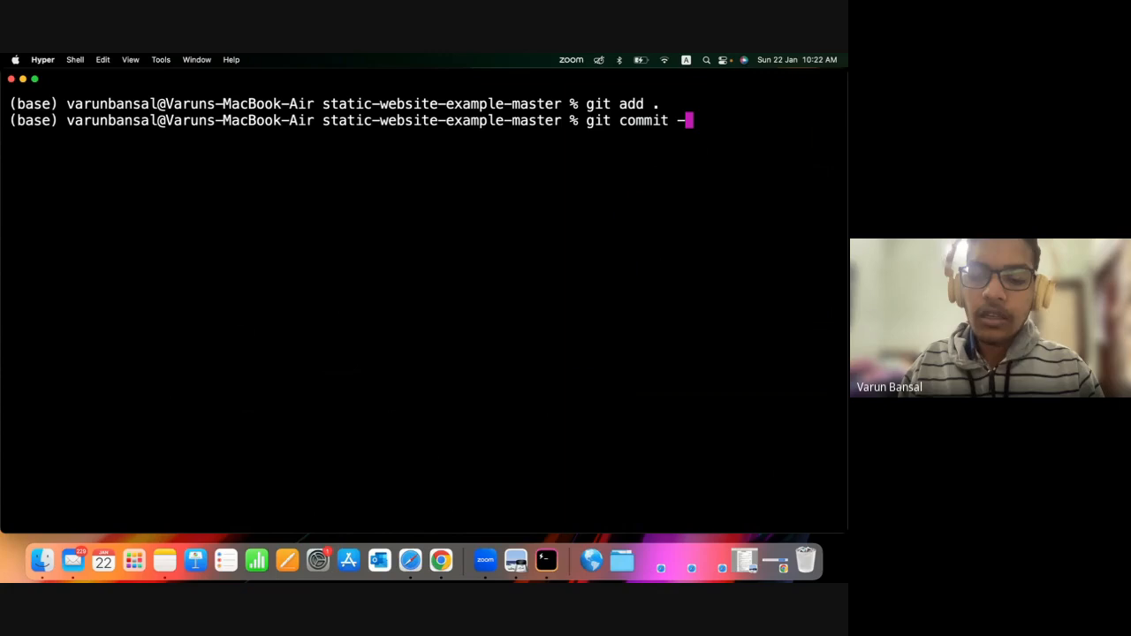
pyautogui.write('m "Added we')
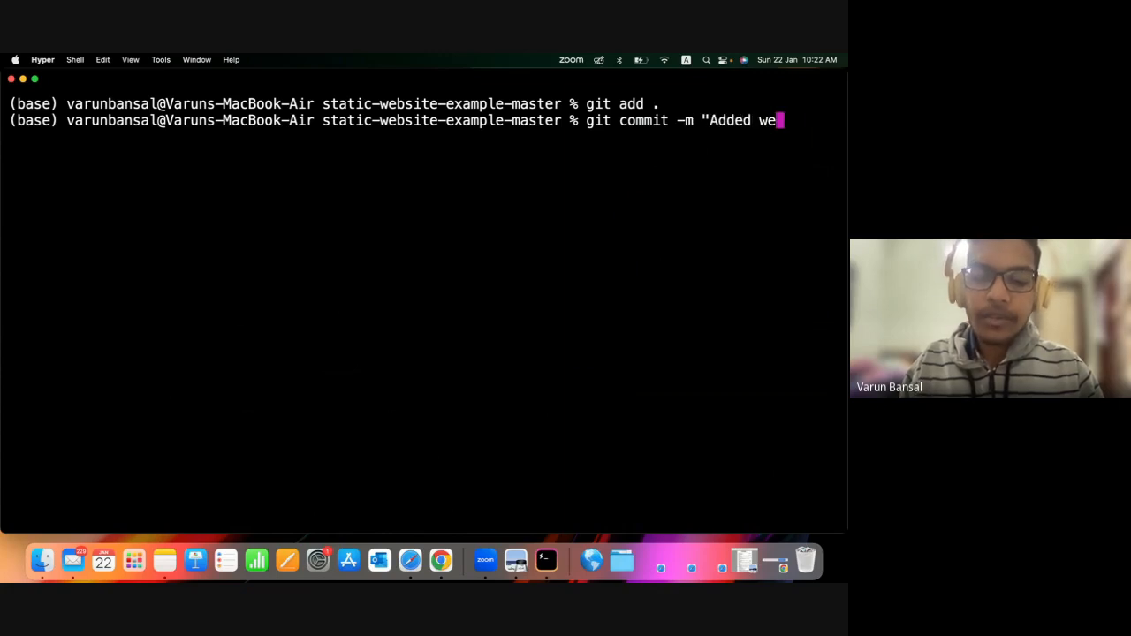
pyautogui.write('bsite fai')
pyautogui.press('BackSpace')
pyautogui.press('BackSpace')
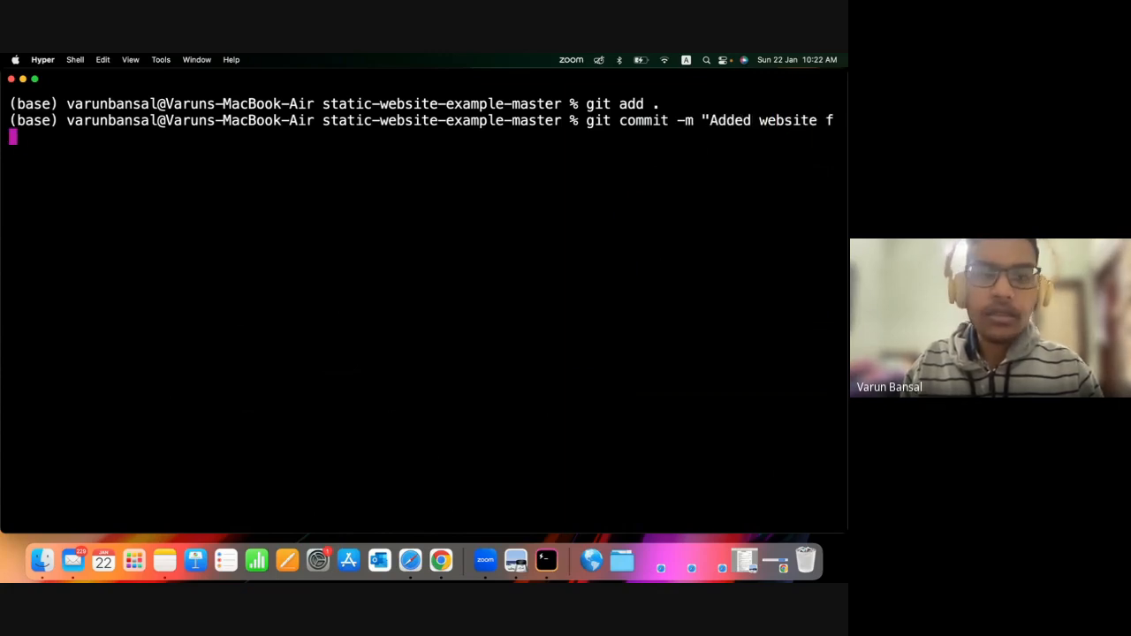
pyautogui.press('BackSpace')
pyautogui.write('files"')
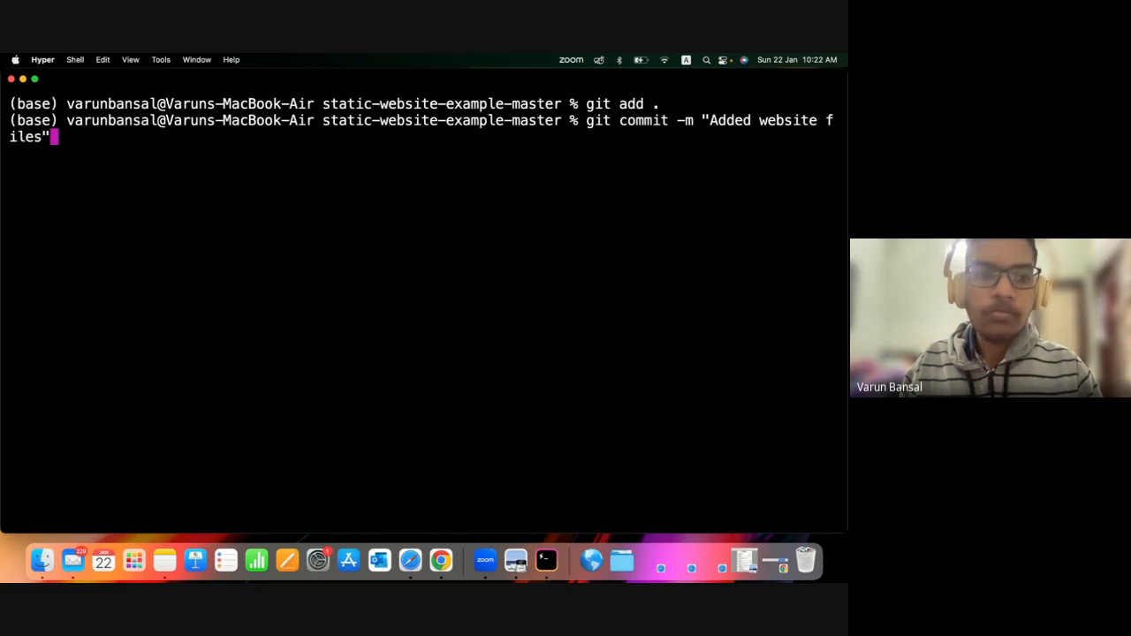
pyautogui.press('Return')
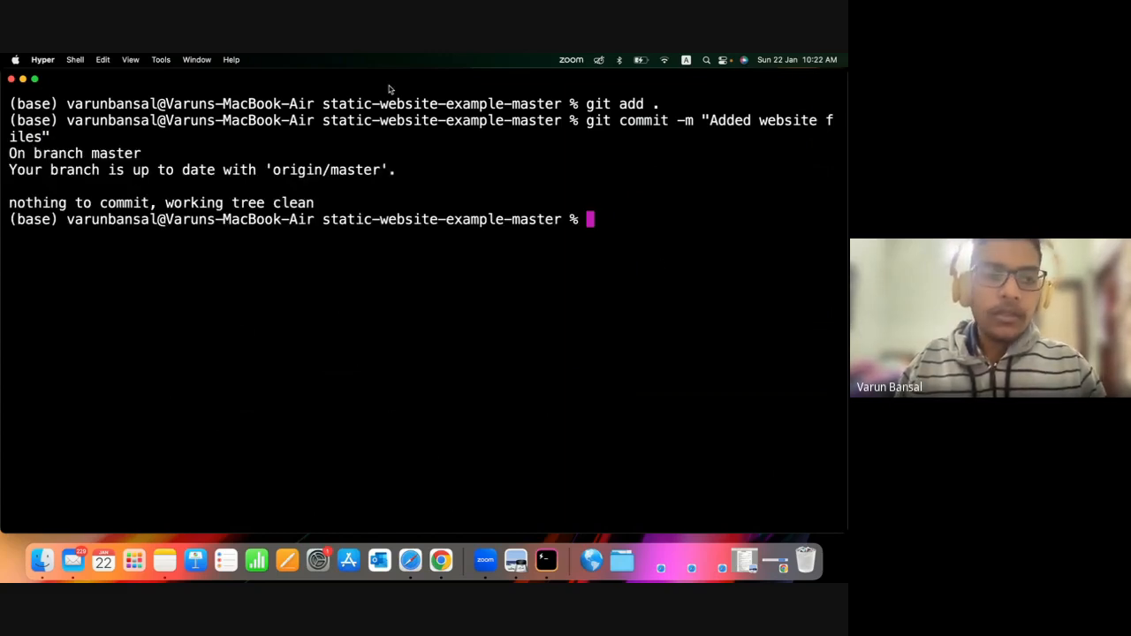
# Close the terminal window and open the static-website-example-master folder inside AWS demo in Finder.
pyautogui.click(12, 80)
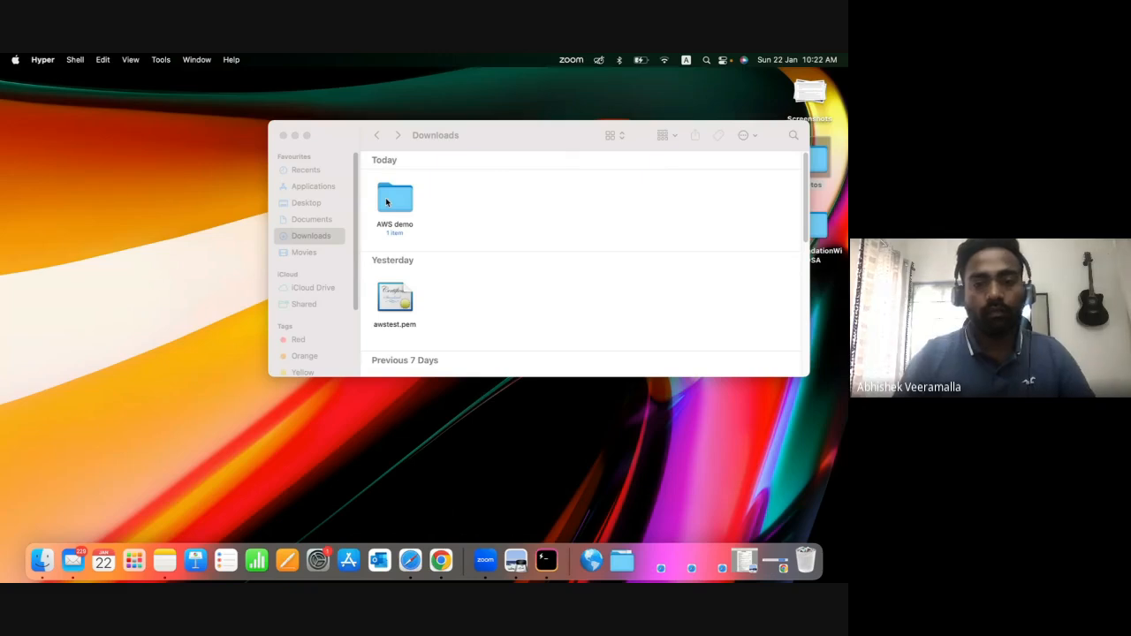
pyautogui.doubleClick(387, 203)
pyautogui.rightClick(425, 204)
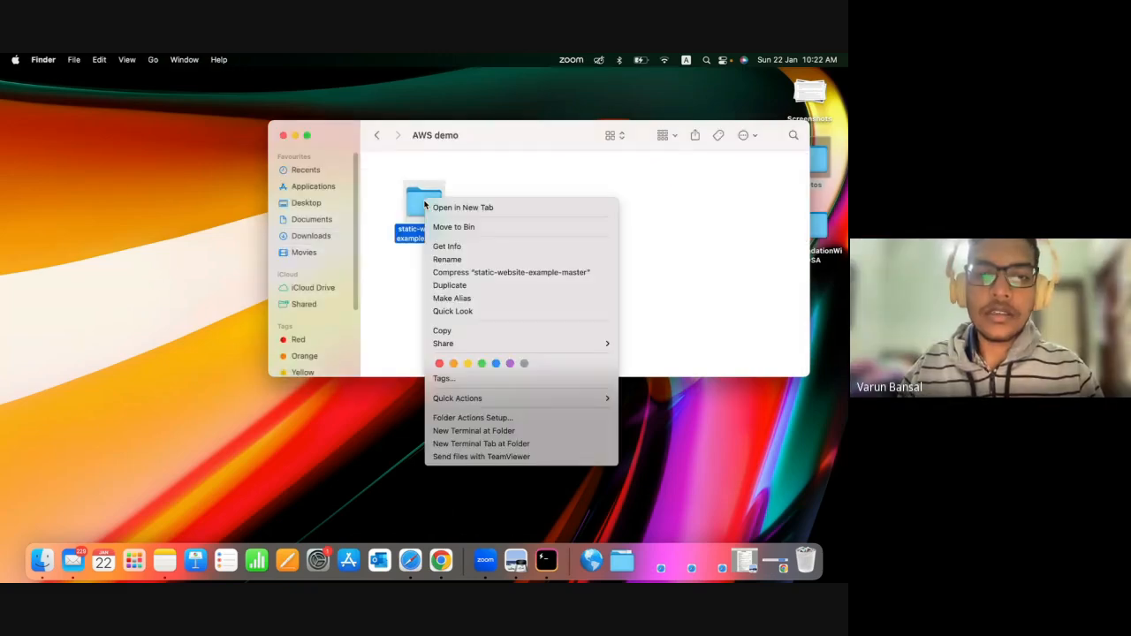
pyautogui.click(424, 201)
pyautogui.doubleClick(433, 195)
# Move the assets, error and images folders and index.html out of static-website-example-master into the AWS demo folder.
pyautogui.click(539, 193)
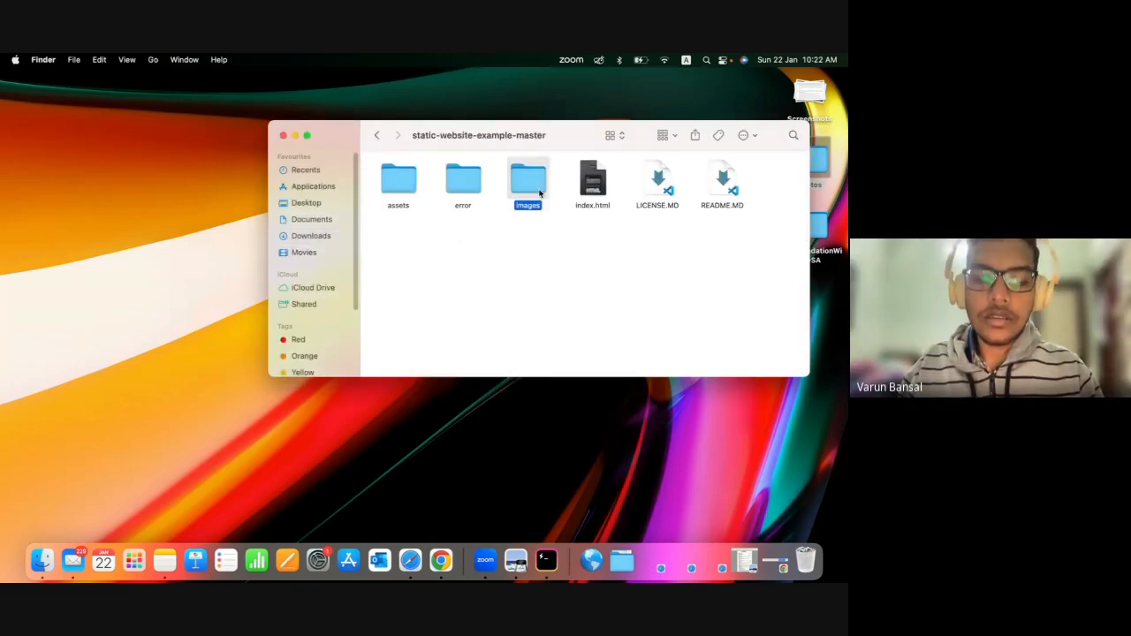
pyautogui.keyDown('shift'); pyautogui.click(399, 181); pyautogui.keyUp('shift')
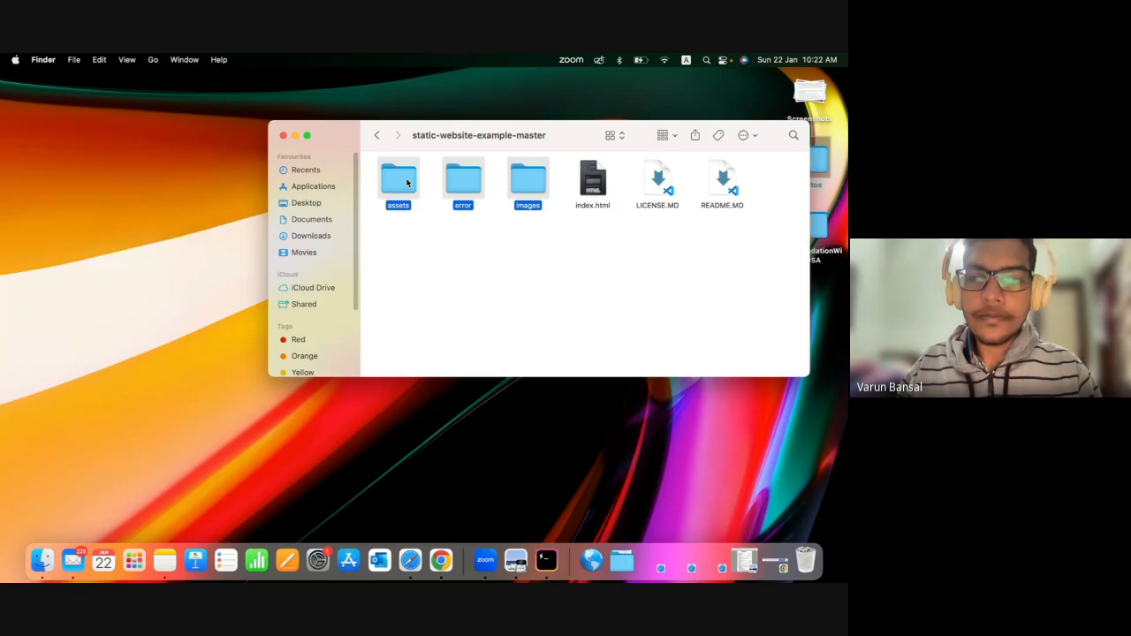
pyautogui.keyDown('super'); pyautogui.click(593, 181); pyautogui.keyUp('super')
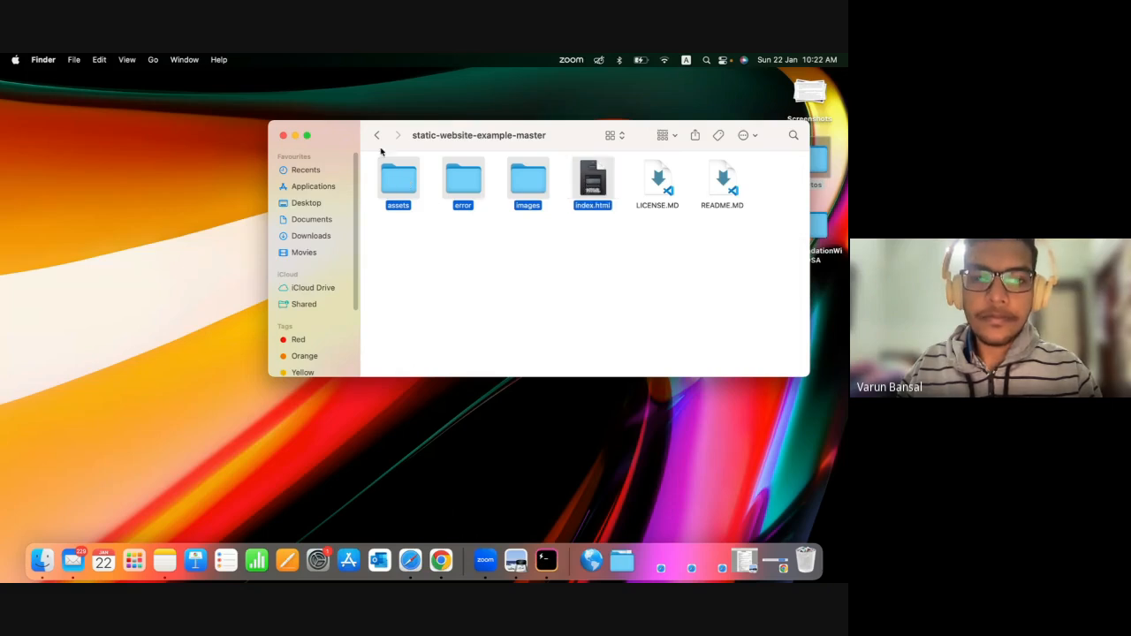
pyautogui.moveTo(404, 192); pyautogui.dragTo(555, 268)
# Move the static-website-example-master folder from AWS demo to the Bin.
pyautogui.click(423, 203)
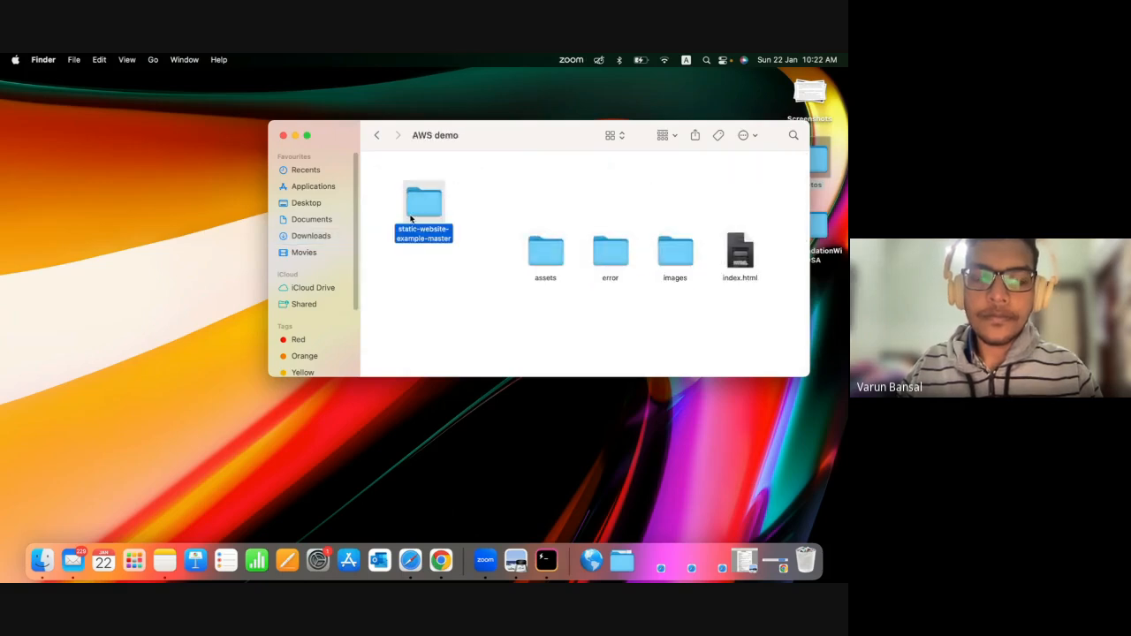
pyautogui.rightClick(408, 209)
pyautogui.click(433, 237)
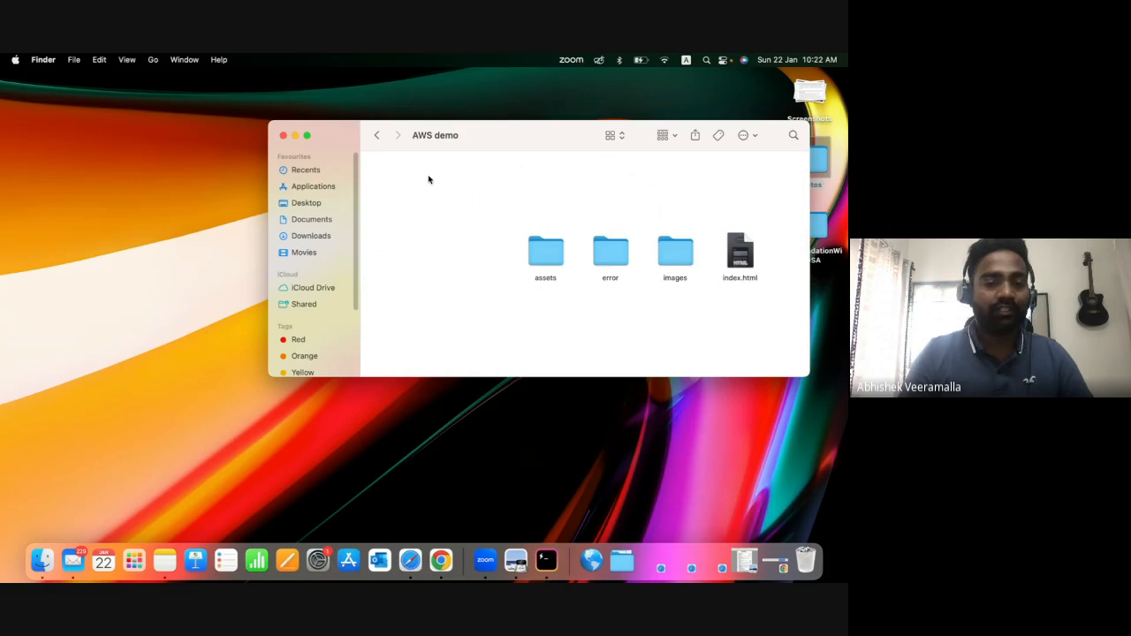
# Open the Hyper terminal, enlarge its text by two steps, and change to the AWS demo folder inside Downloads.
pyautogui.click(547, 560)
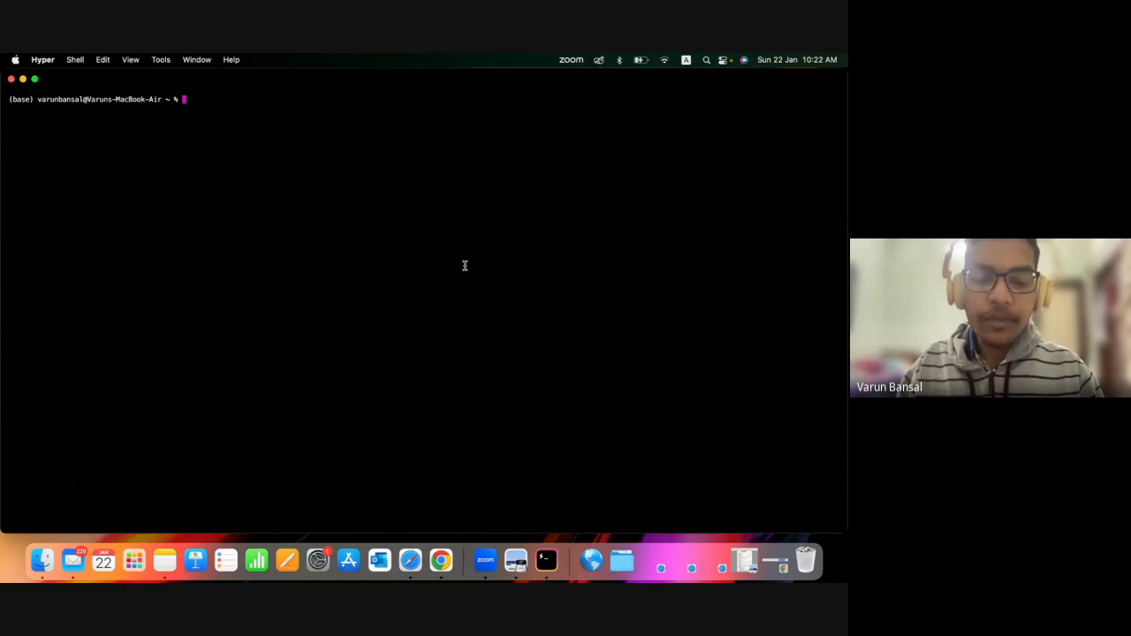
pyautogui.press('super+equal')
pyautogui.press('super+equal')
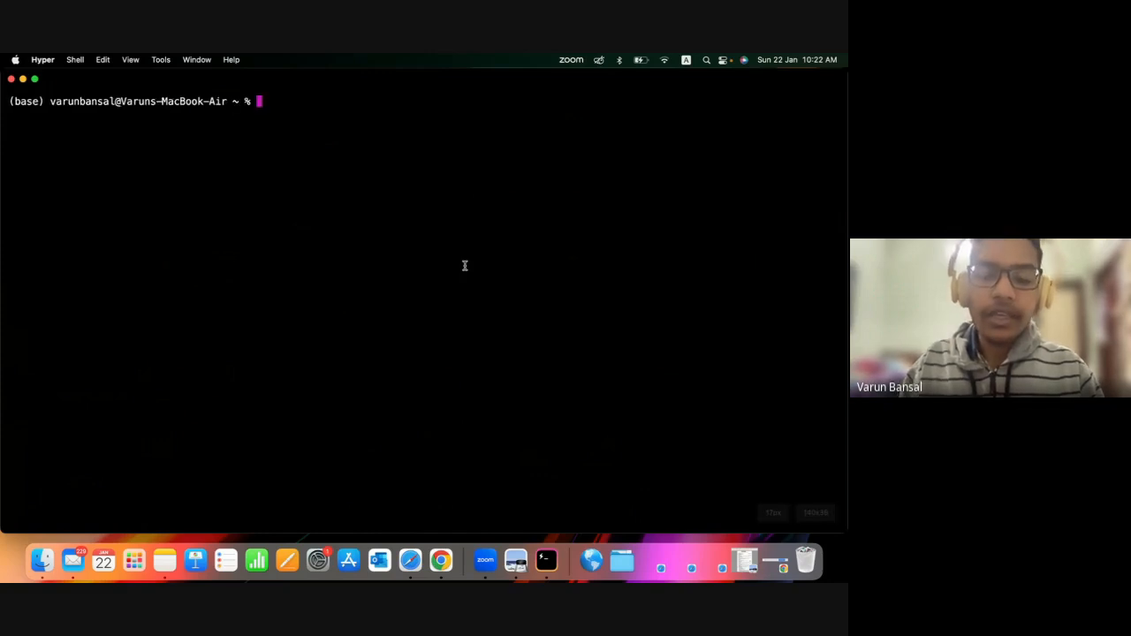
pyautogui.write('cd Dow')
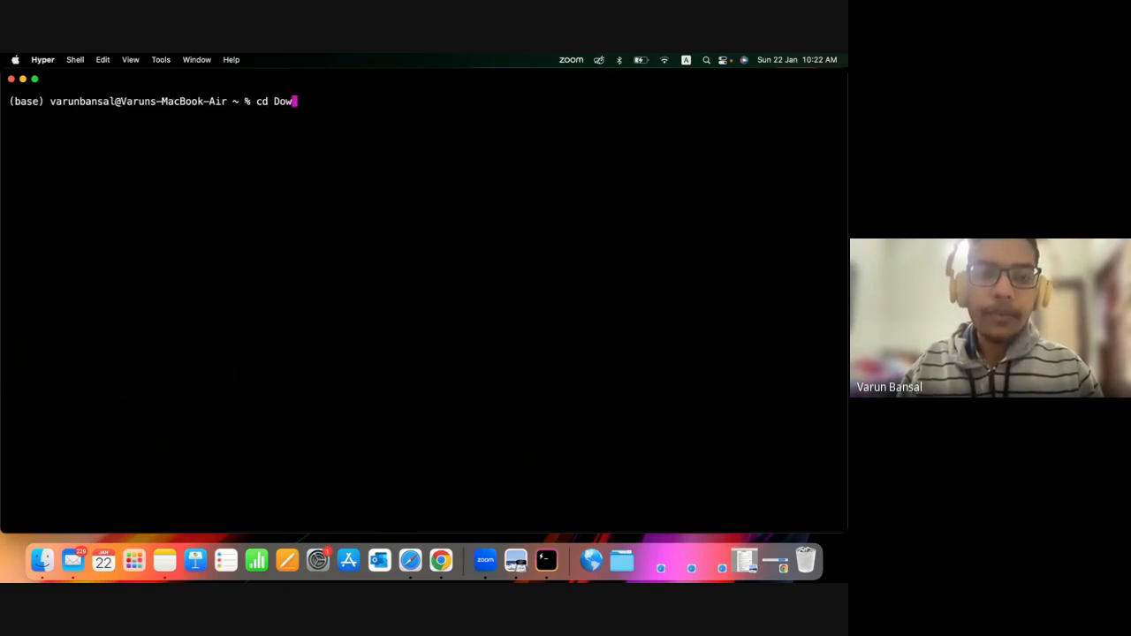
pyautogui.press('Tab')
pyautogui.press('Return')
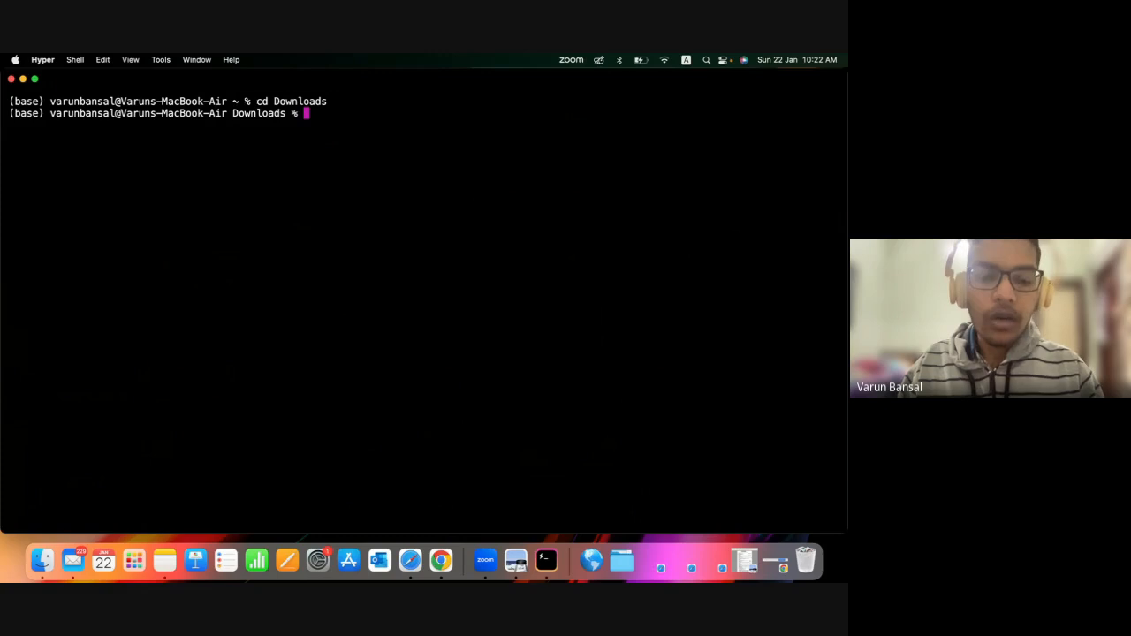
pyautogui.write('cd A')
pyautogui.press('Tab')
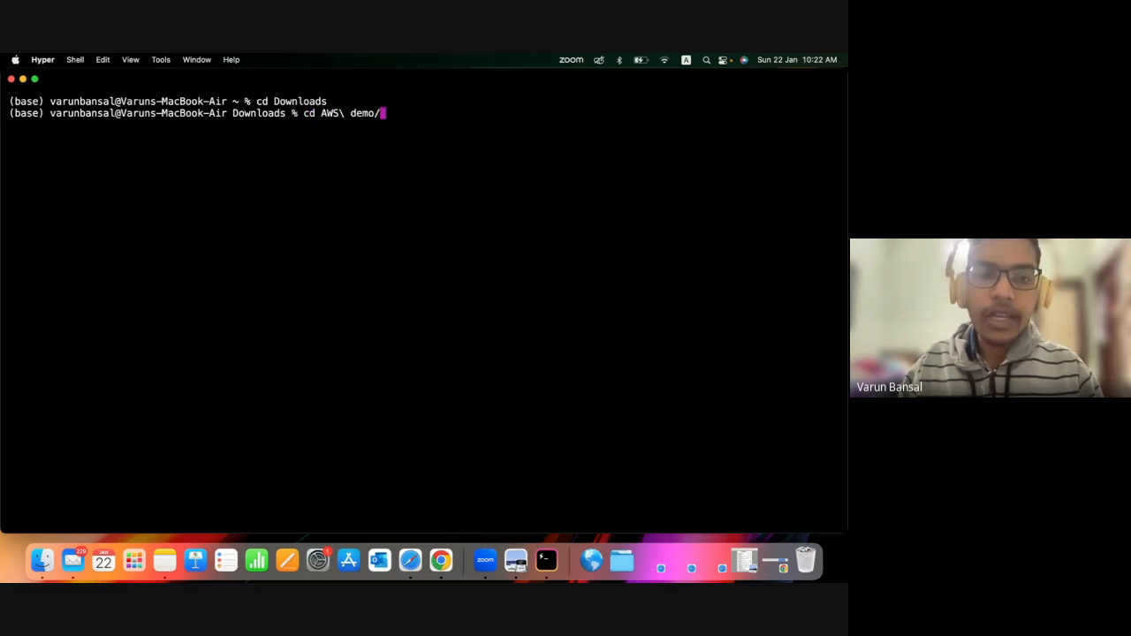
pyautogui.press('Return')
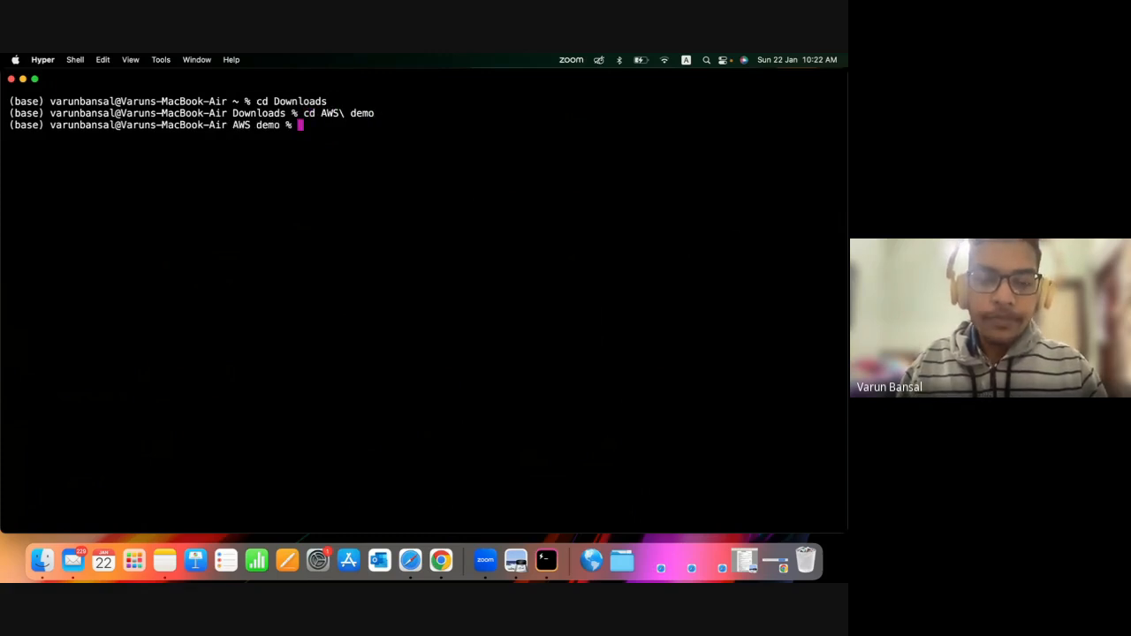
# List the contents of the AWS demo folder and initialize a new Git repository in it.
pyautogui.write('ls')
pyautogui.press('Return')
pyautogui.write('git init')
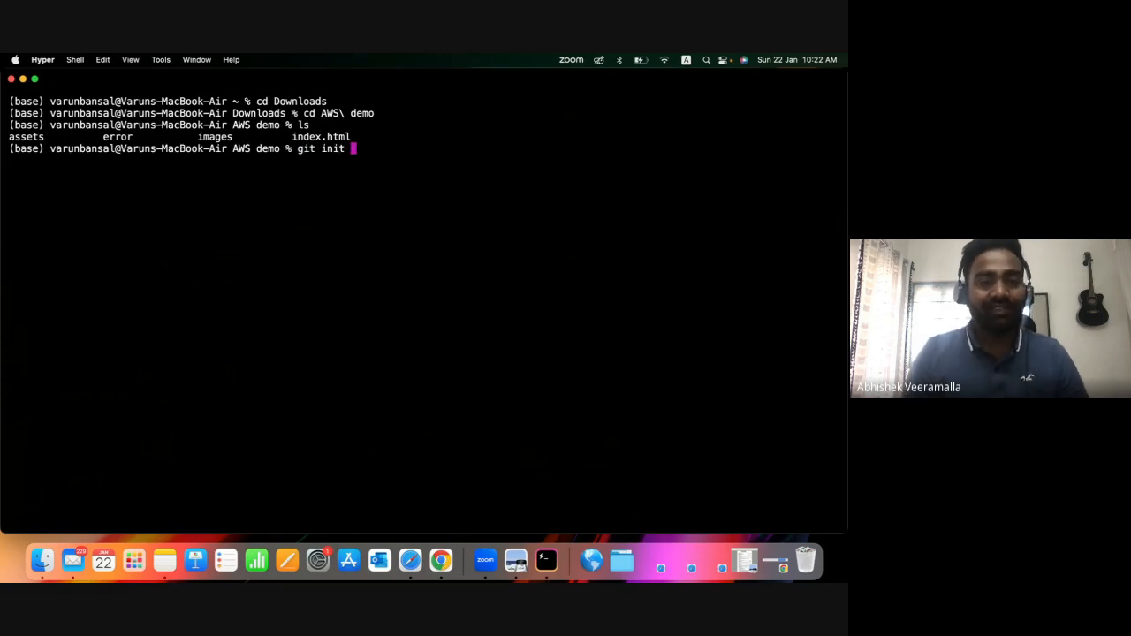
pyautogui.press('Return')
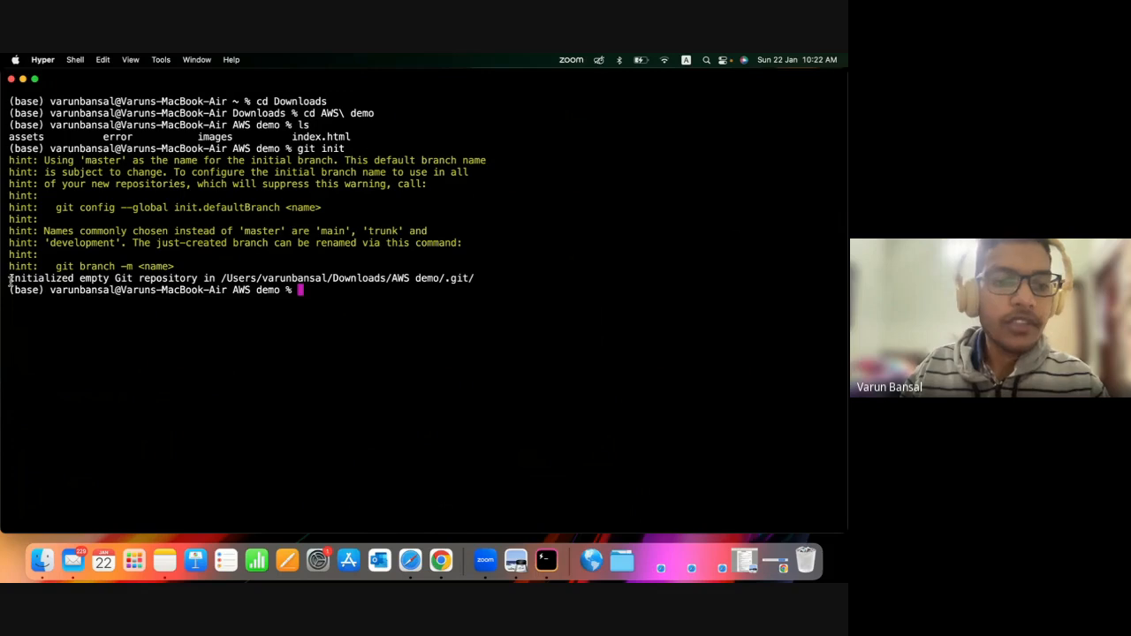
pyautogui.moveTo(9, 281); pyautogui.dragTo(202, 281)
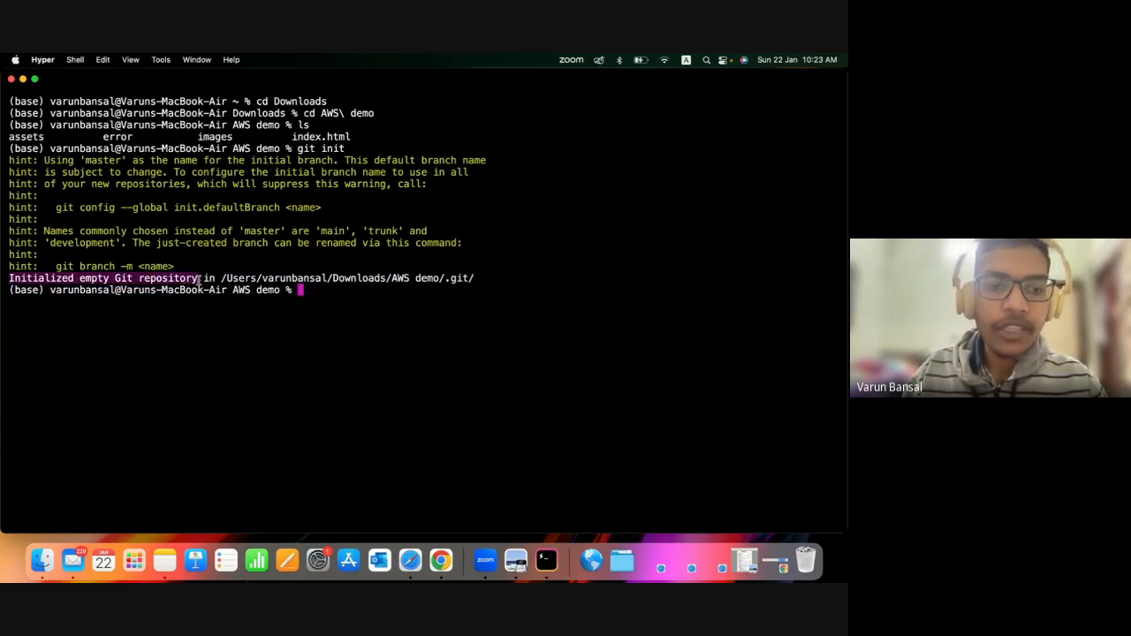
pyautogui.click(323, 300)
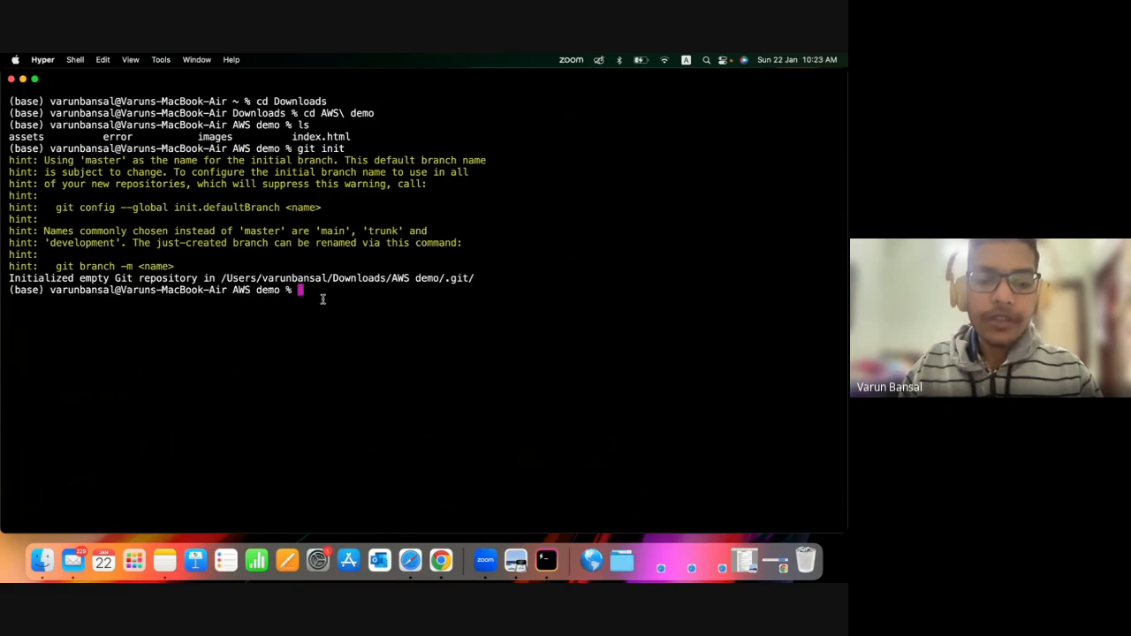
# Stage all files in the AWS demo folder with git add.
pyautogui.write('git ad .')
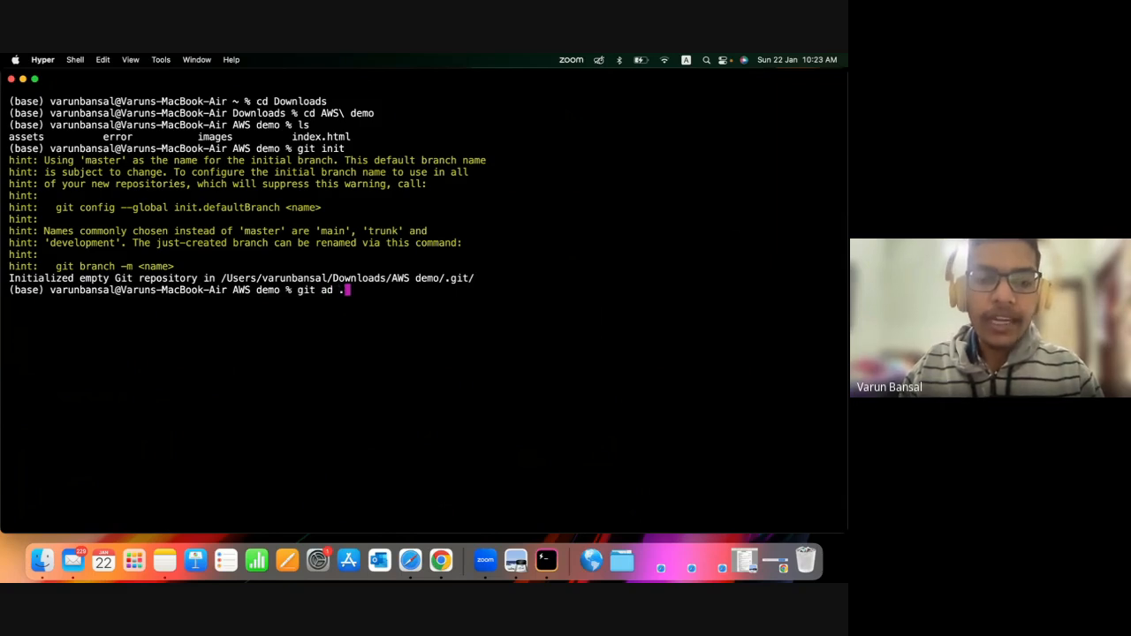
pyautogui.press('BackSpace')
pyautogui.press('BackSpace')
pyautogui.press('BackSpace')
pyautogui.write('dd .')
pyautogui.press('Return')
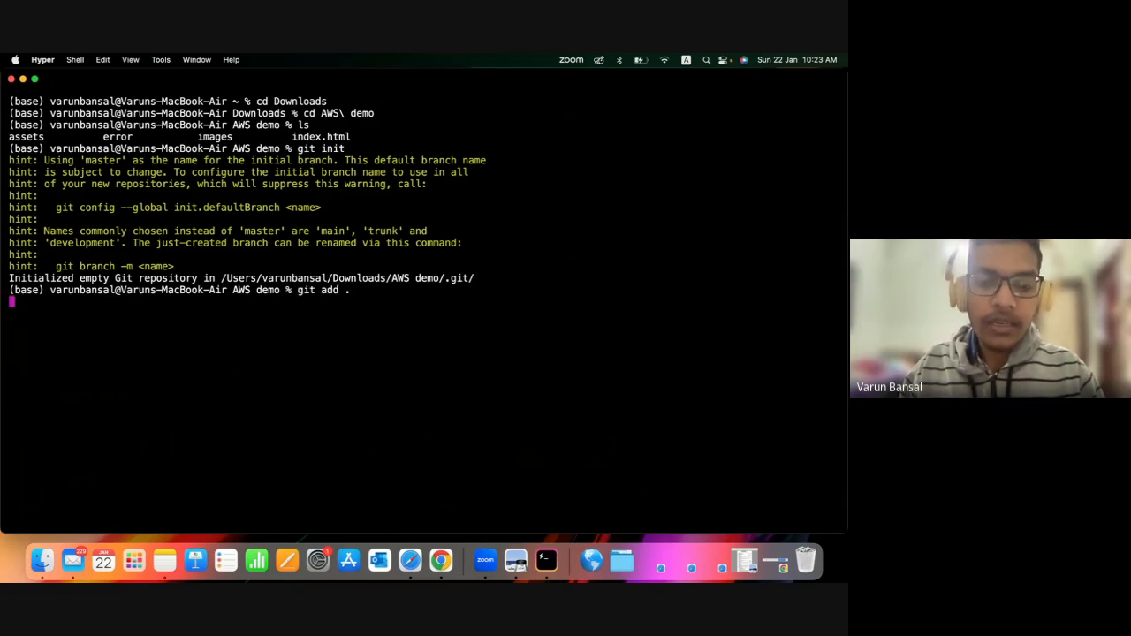
# Commit the staged files with the message "Adding the web app demo files".
pyautogui.write('git co')
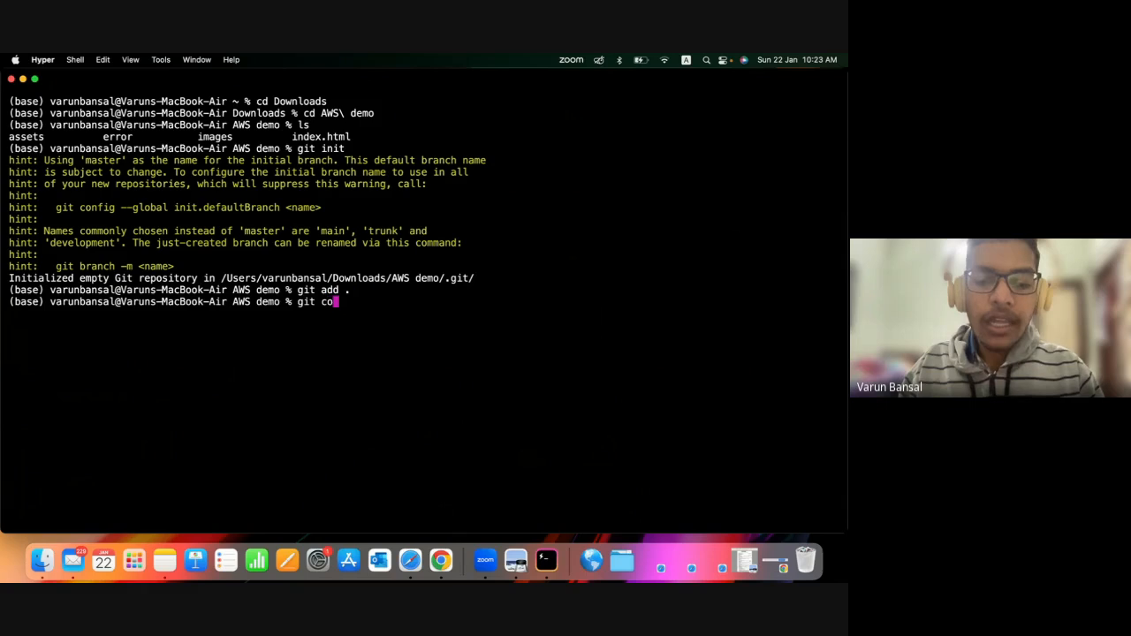
pyautogui.write('mmit -m ')
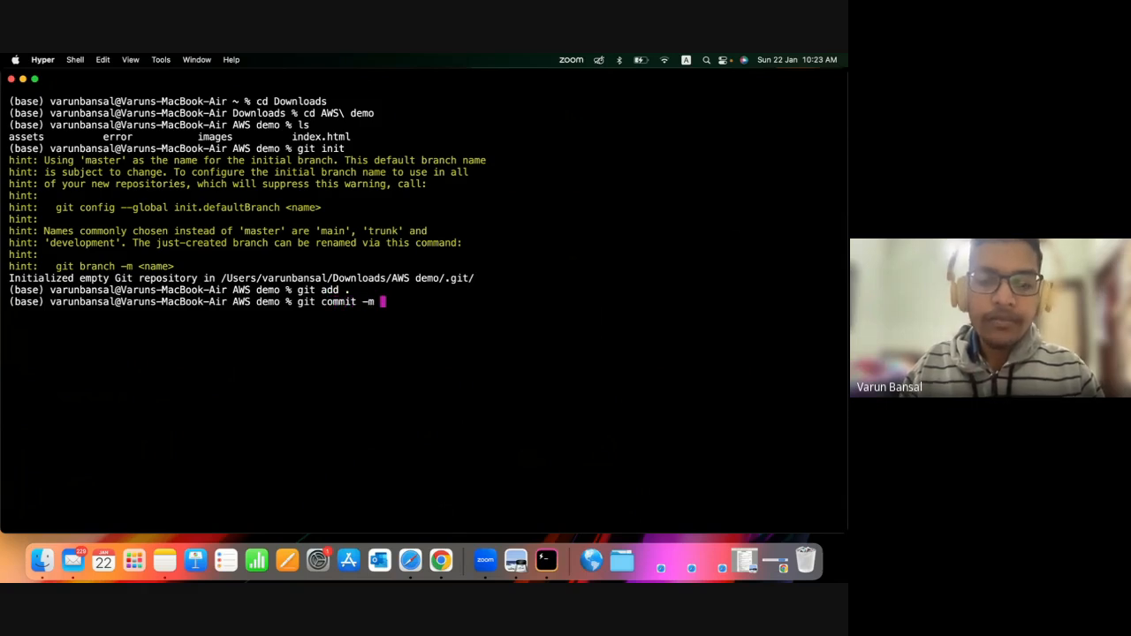
pyautogui.write('"Adding th')
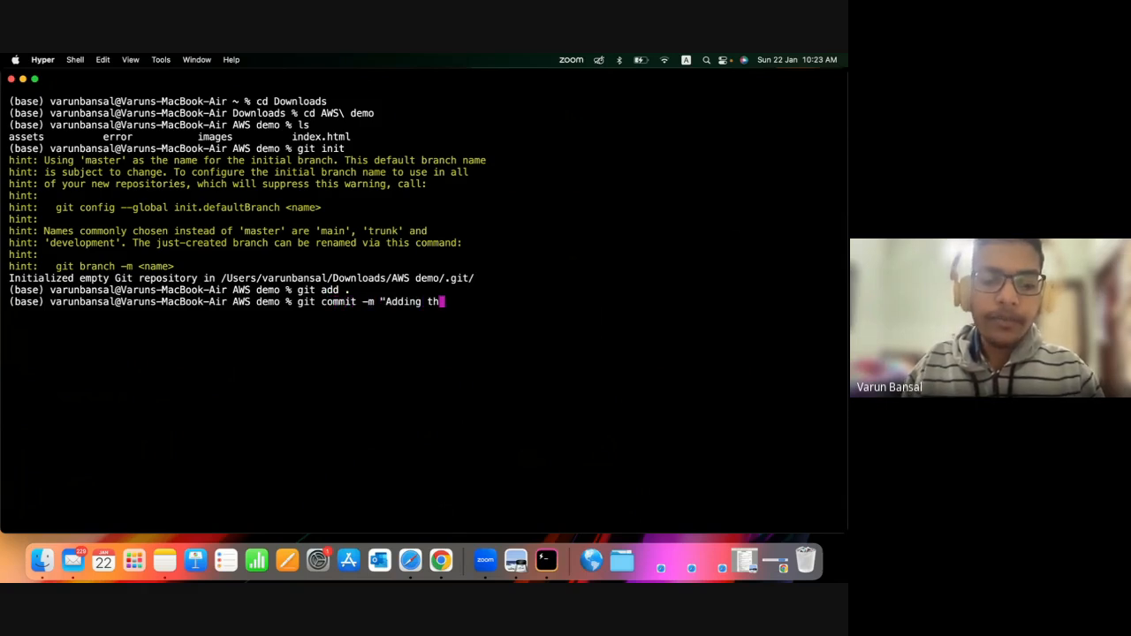
pyautogui.write('e web app demo')
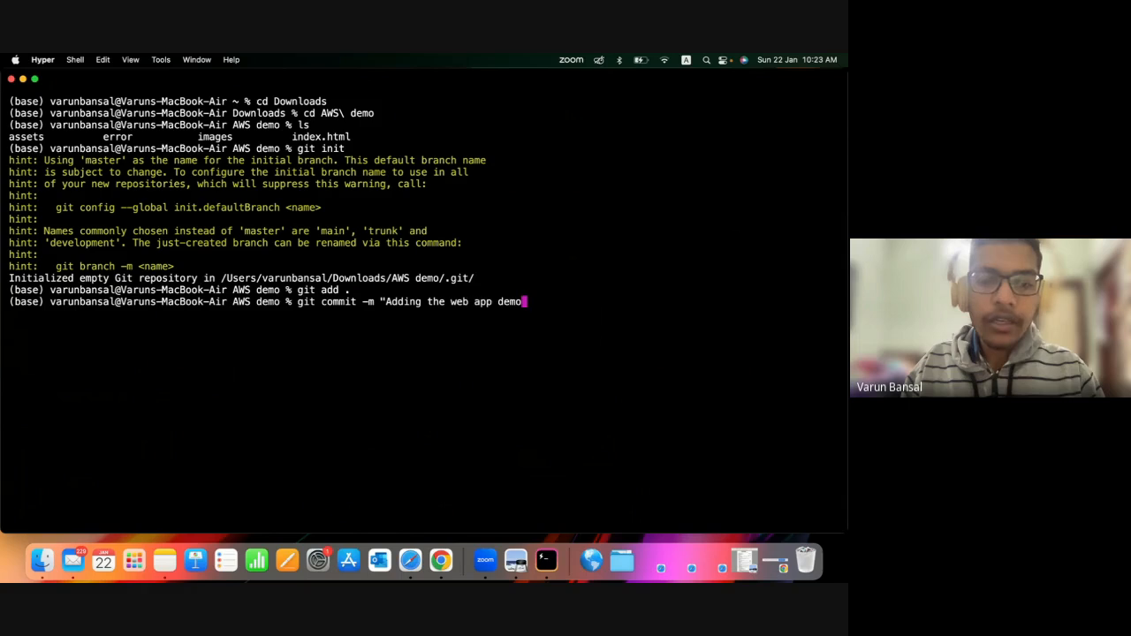
pyautogui.write(' files')
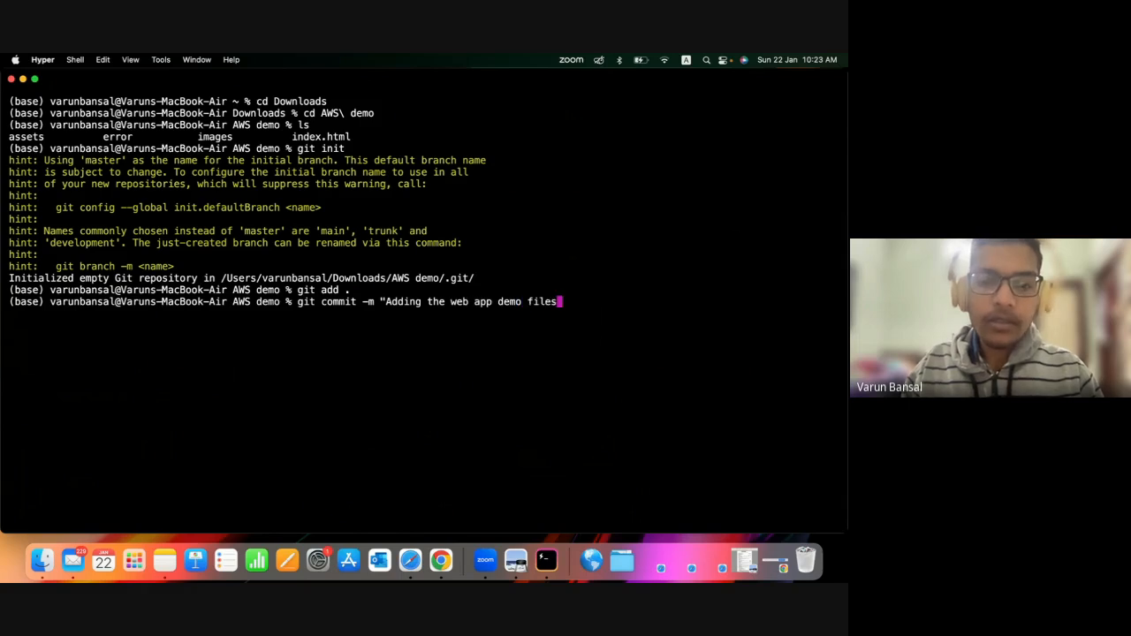
pyautogui.write('"')
pyautogui.press('Return')
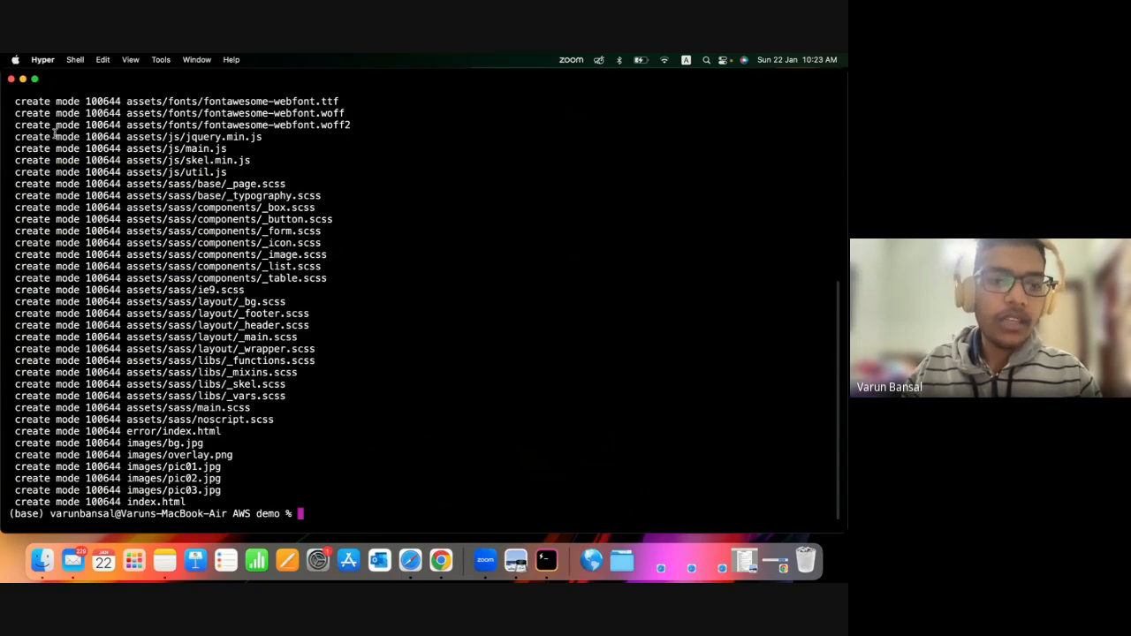
pyautogui.moveTo(55, 131); pyautogui.dragTo(119, 433)
pyautogui.click(273, 480)
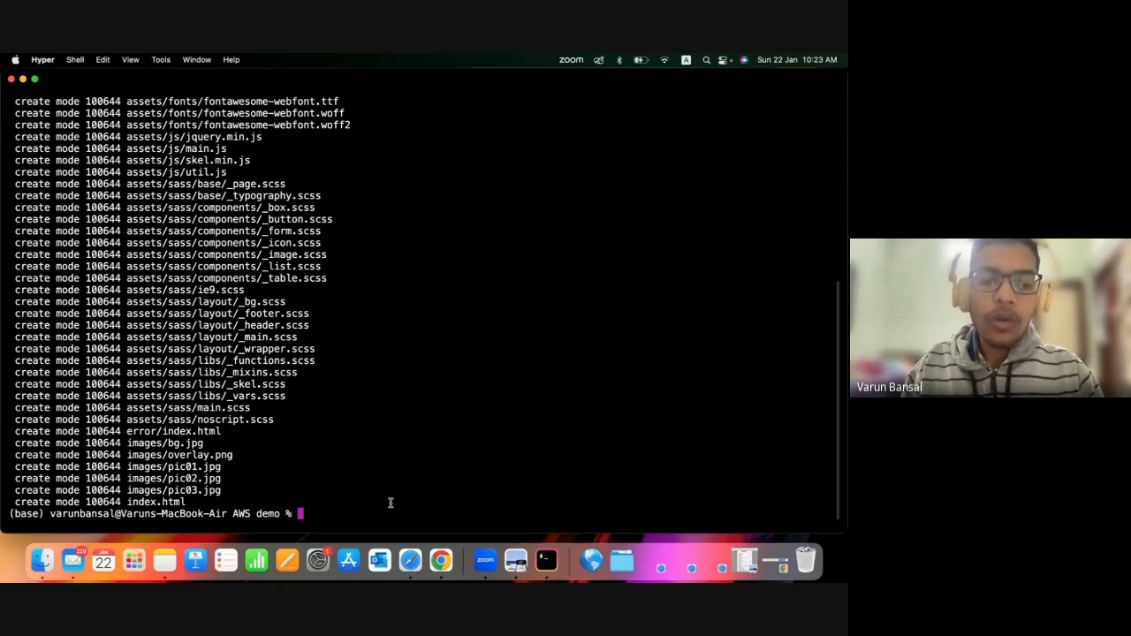
# Add the copied AWSDemo.git GitHub URL as the remote named origin.
pyautogui.write('git remote')
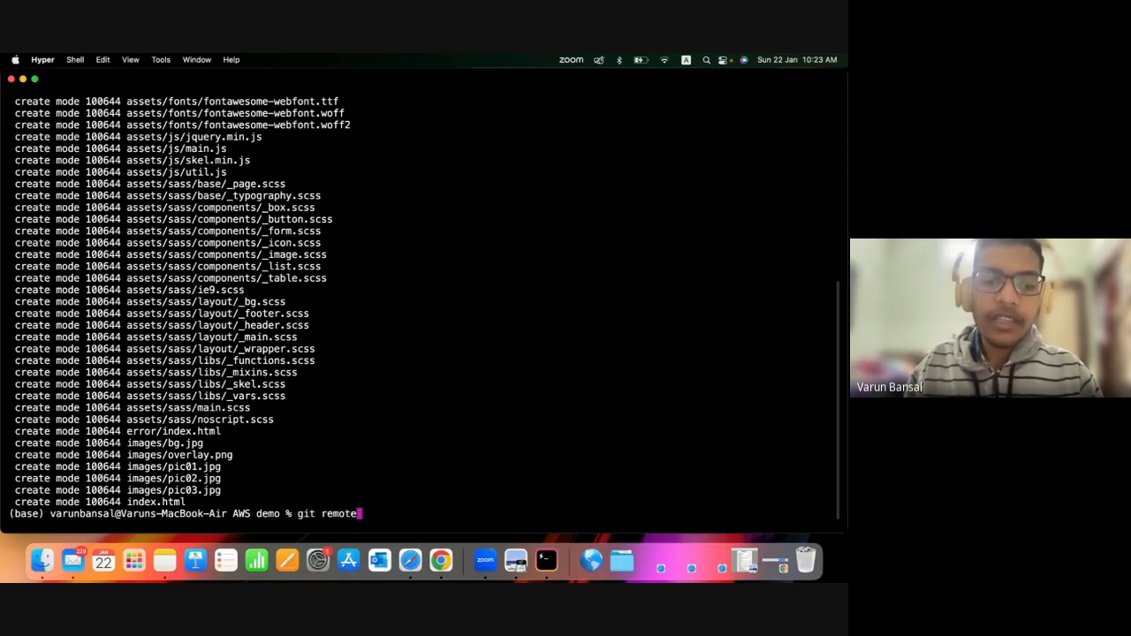
pyautogui.write(' ad')
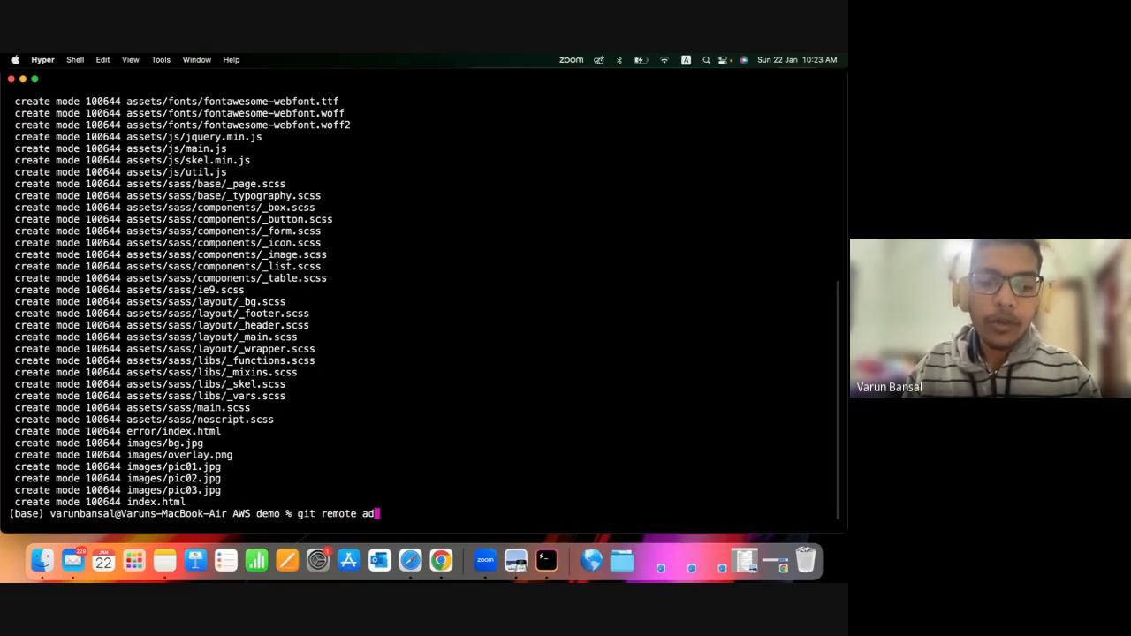
pyautogui.write('d origin')
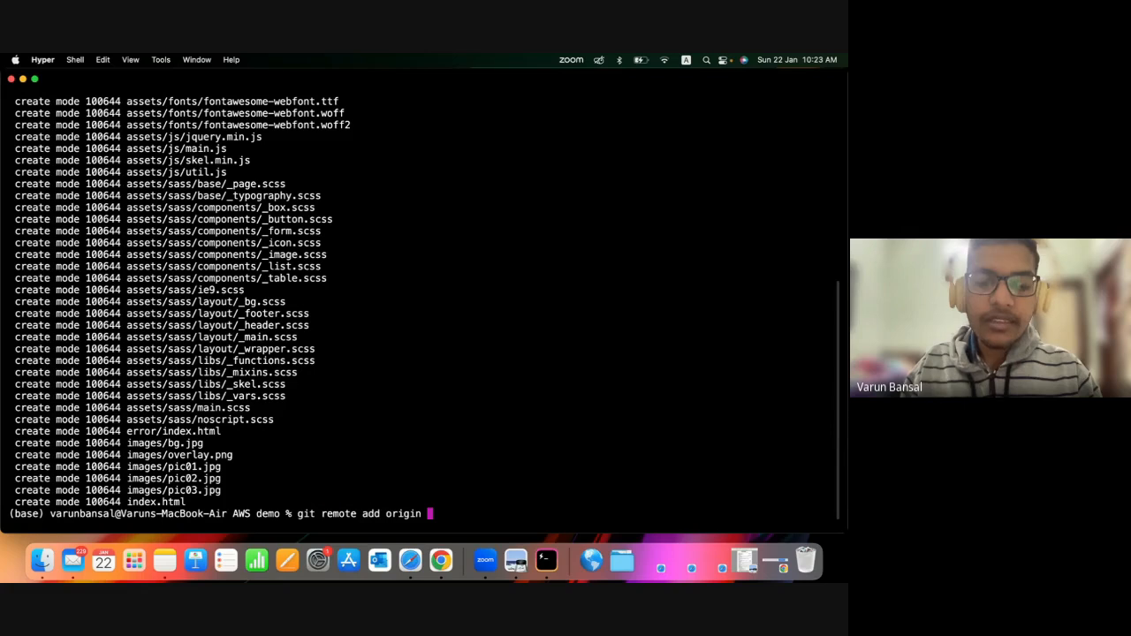
pyautogui.write('https://github.com/varunbgit/AWSDemo.git')
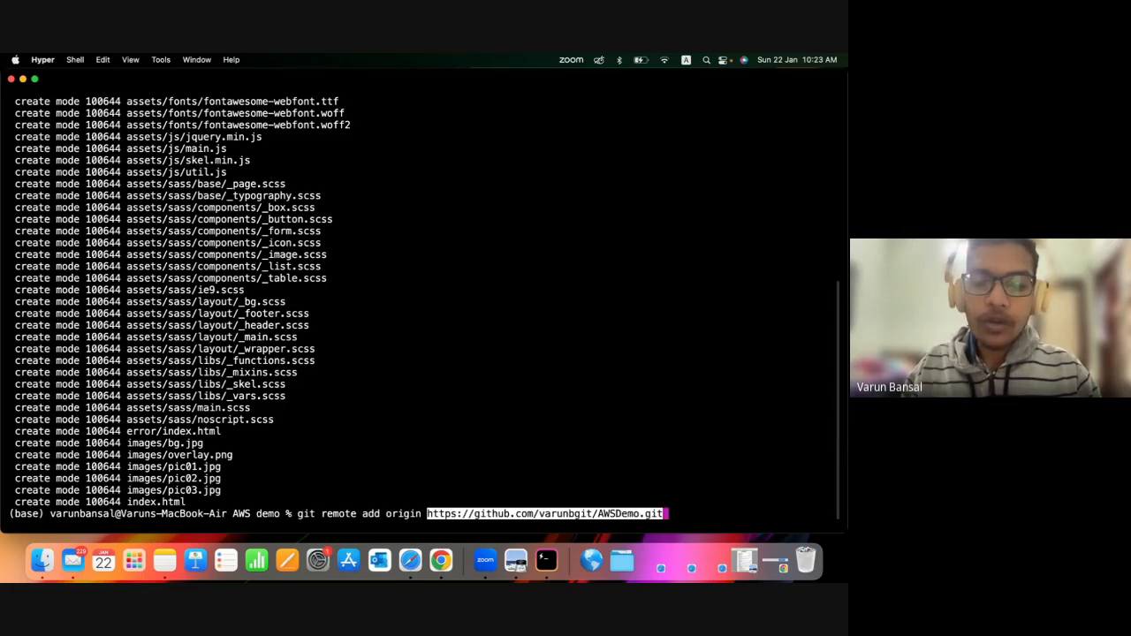
pyautogui.doubleClick(393, 513)
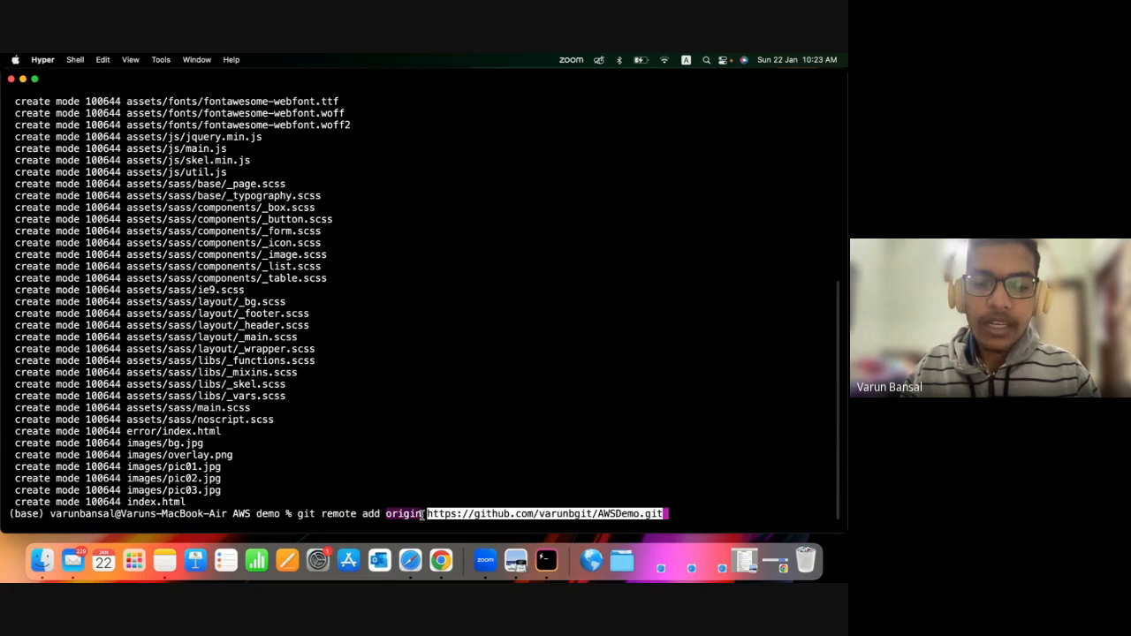
pyautogui.moveTo(425, 515); pyautogui.dragTo(708, 514)
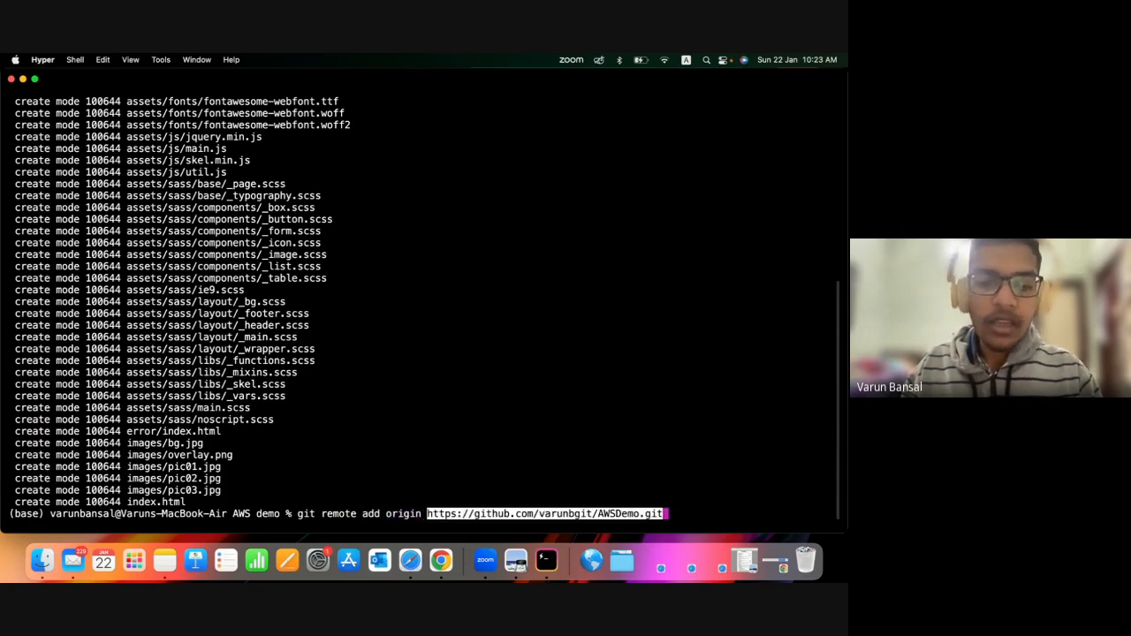
pyautogui.press('Return')
# Try to push the commit to the main branch of origin with the -u upstream option.
pyautogui.write('git pu')
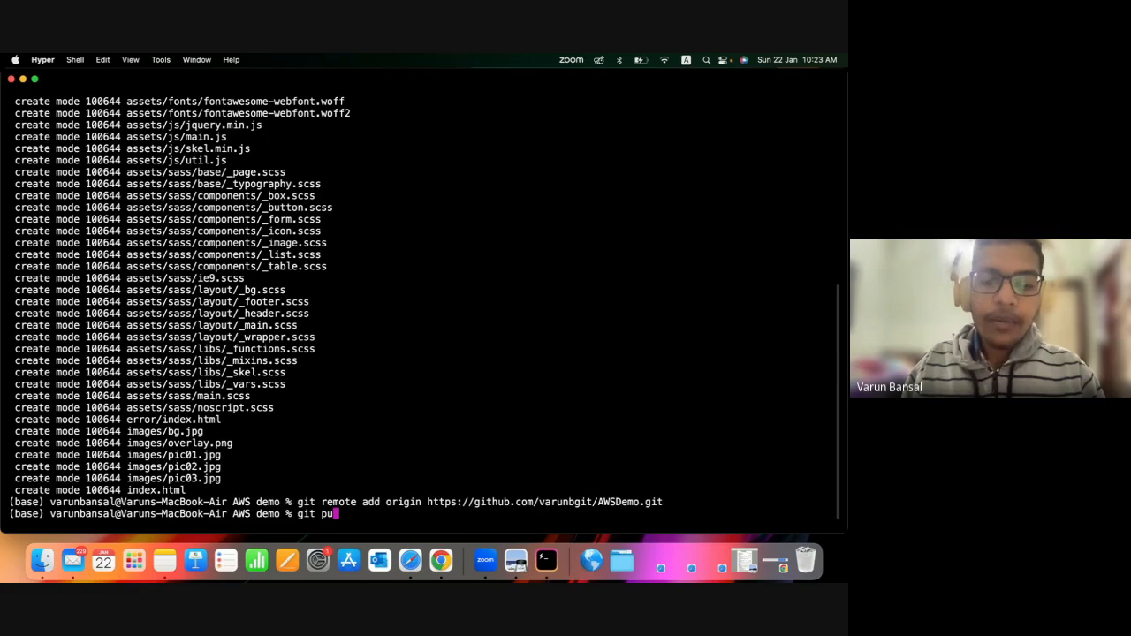
pyautogui.write('sh -u o')
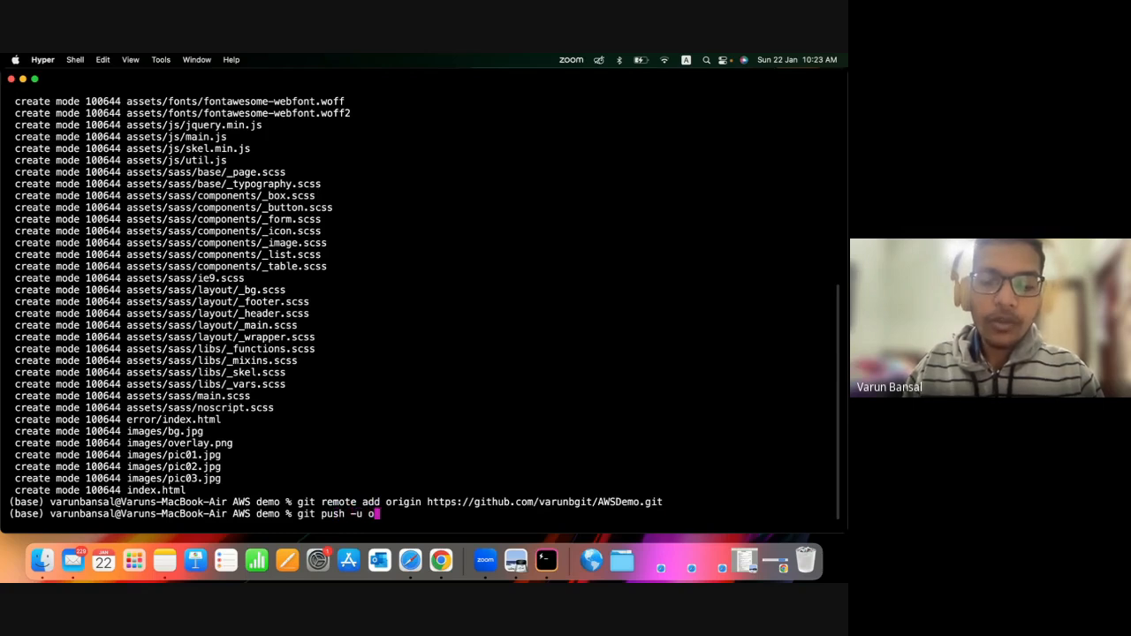
pyautogui.write('rigin main')
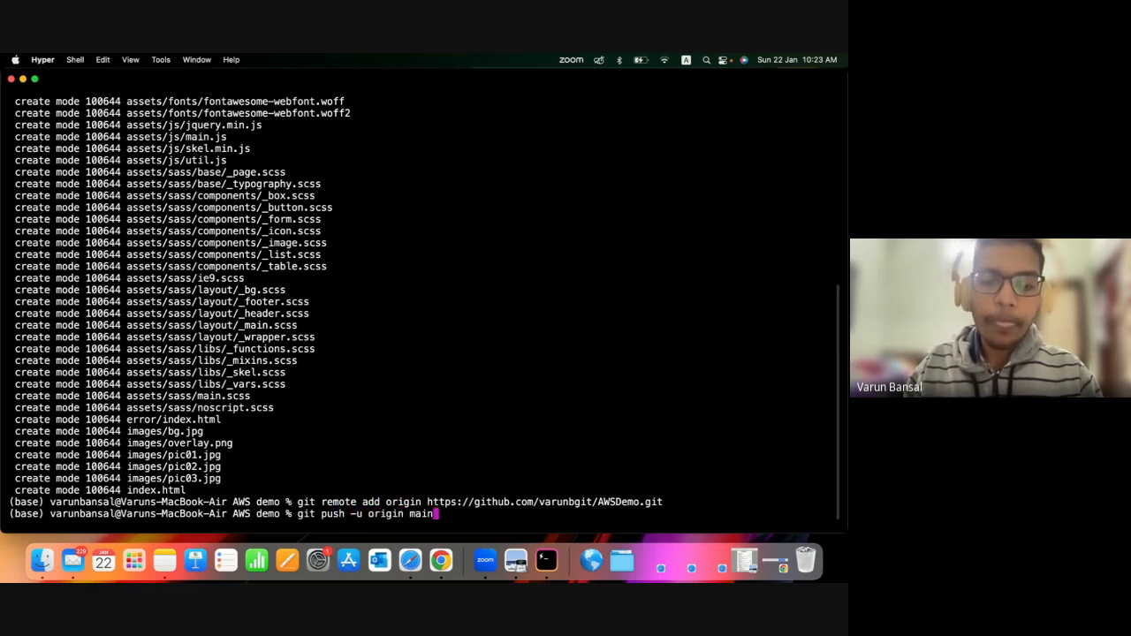
pyautogui.press('Return')
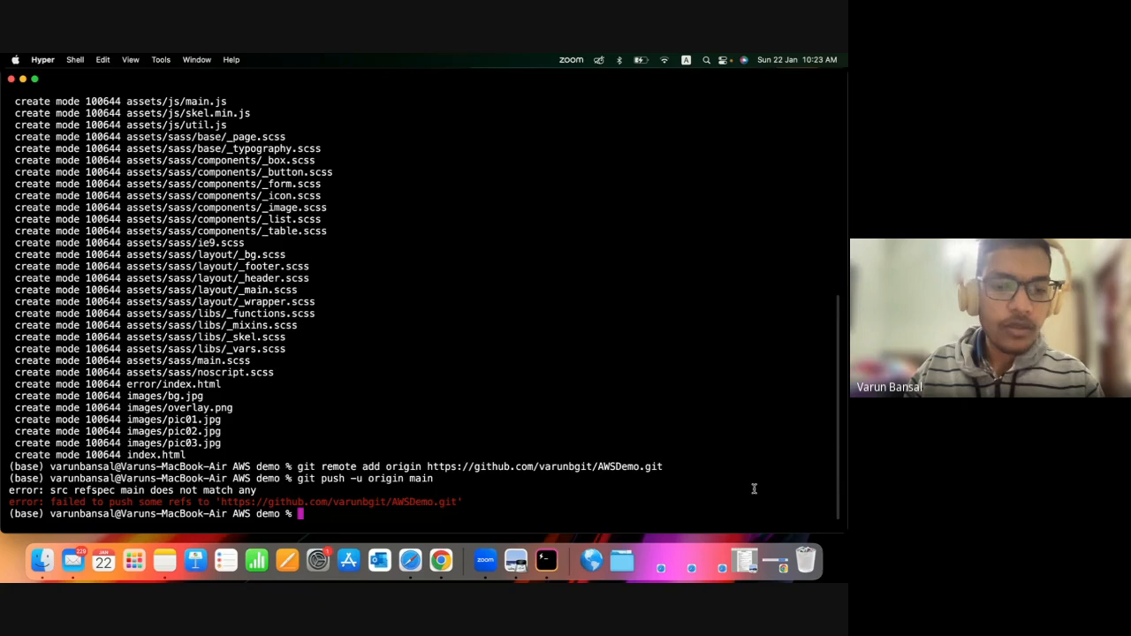
# Push the commit to the master branch of origin with the -u upstream option.
pyautogui.press('Up')
pyautogui.press('BackSpace')
pyautogui.press('BackSpace')
pyautogui.press('BackSpace')
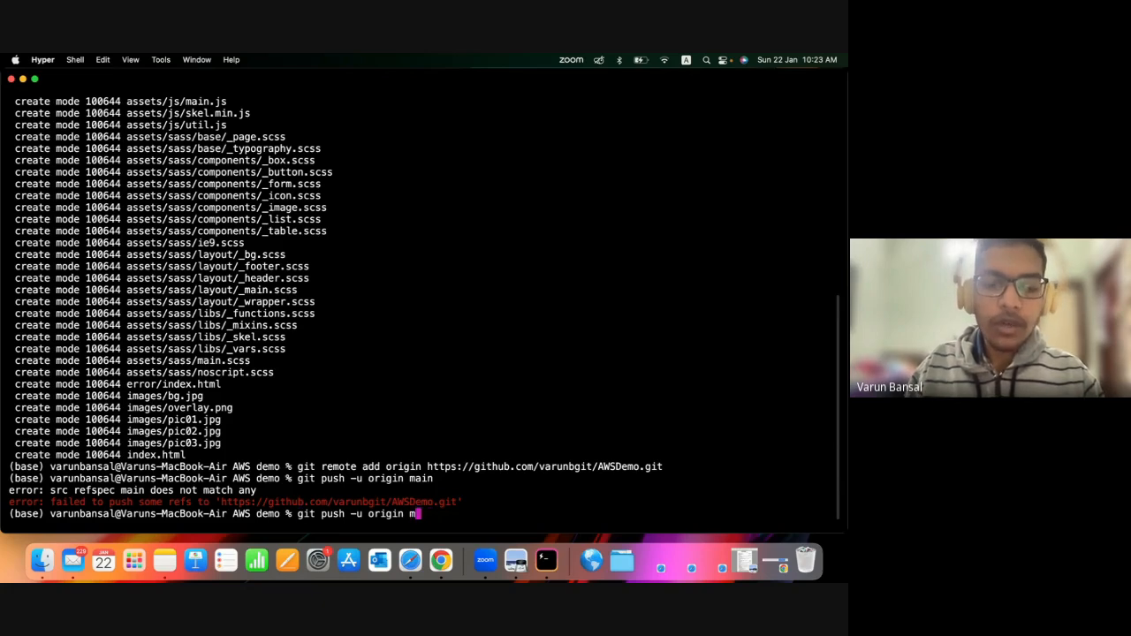
pyautogui.write('aster')
pyautogui.press('Return')
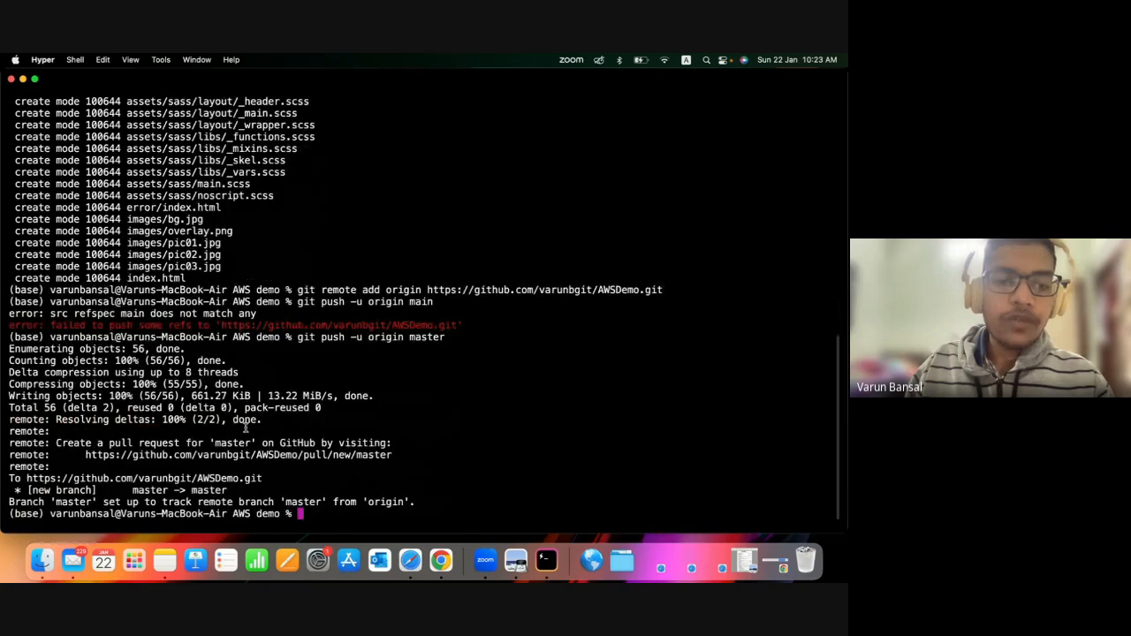
pyautogui.moveTo(296, 337); pyautogui.dragTo(492, 339)
pyautogui.click(449, 337)
pyautogui.click(452, 338)
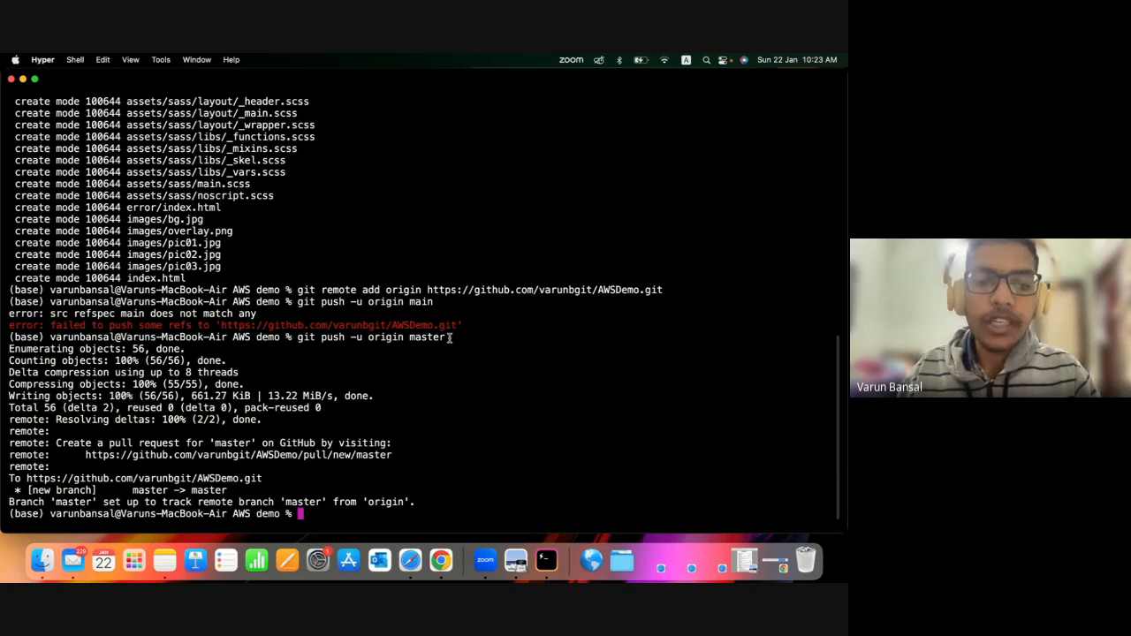
pyautogui.doubleClick(446, 338)
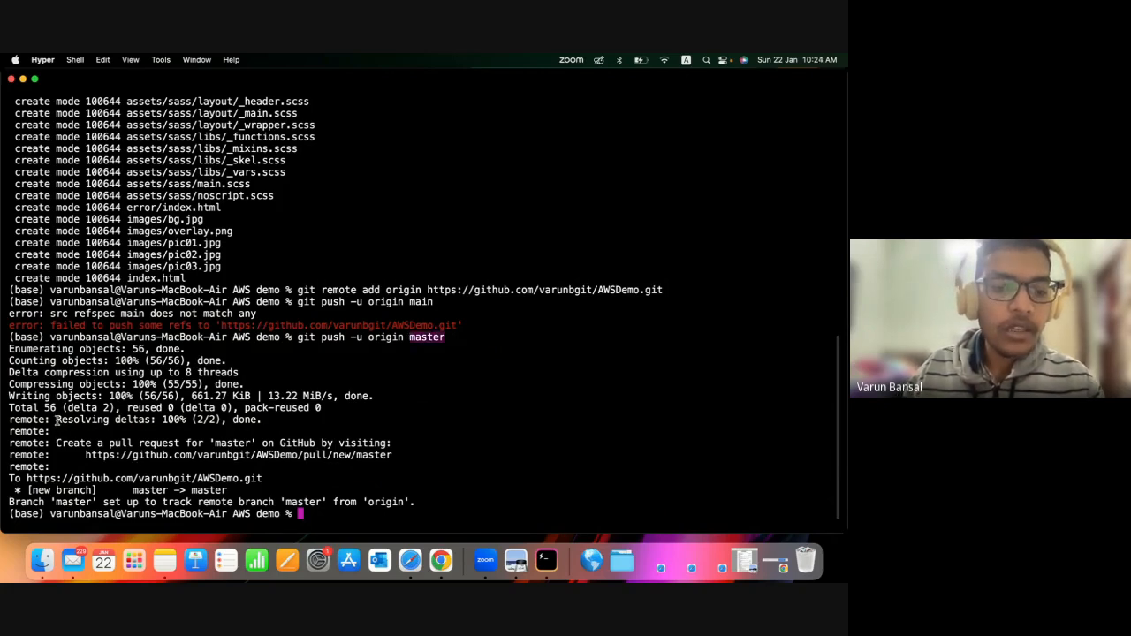
# Switch to Safari and display the master branch of the AWSDemo repository.
pyautogui.click(410, 553)
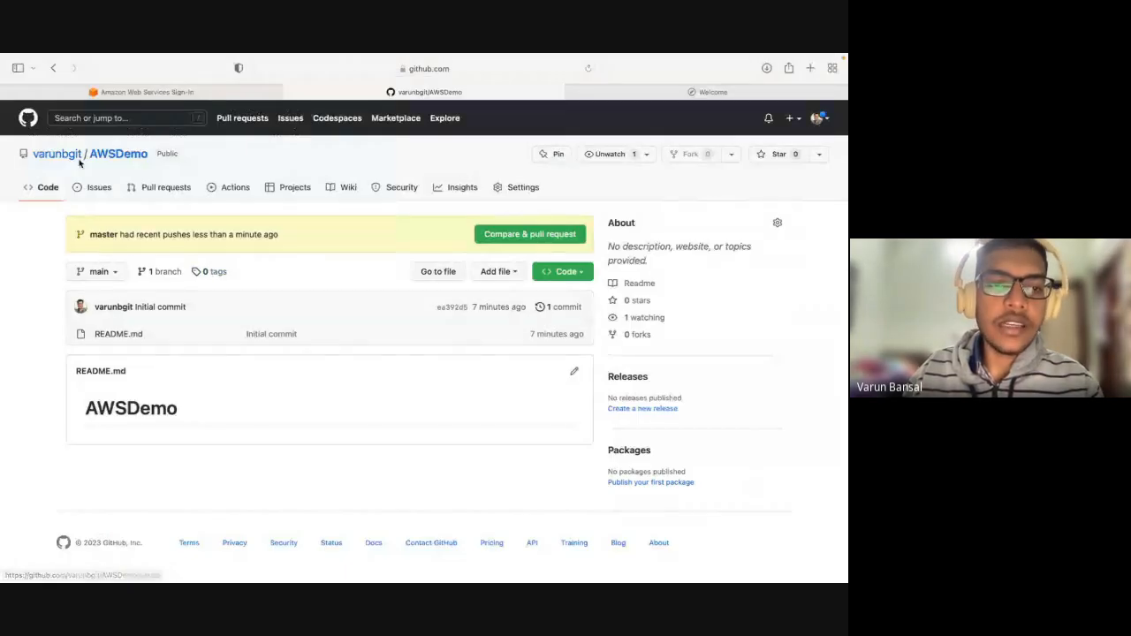
pyautogui.click(116, 270)
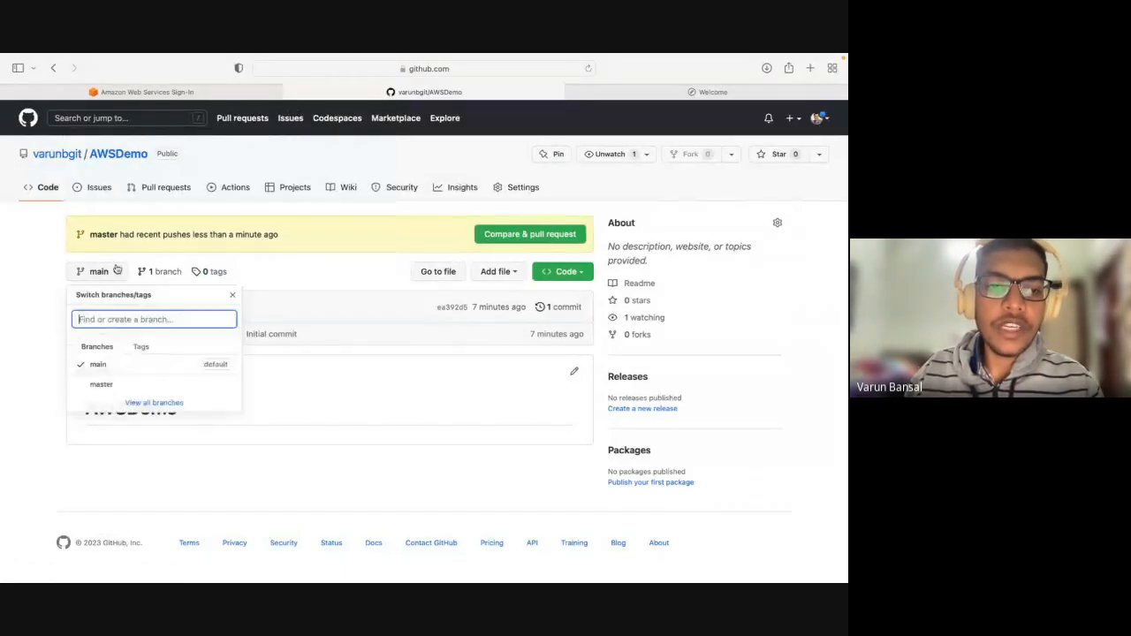
pyautogui.click(118, 386)
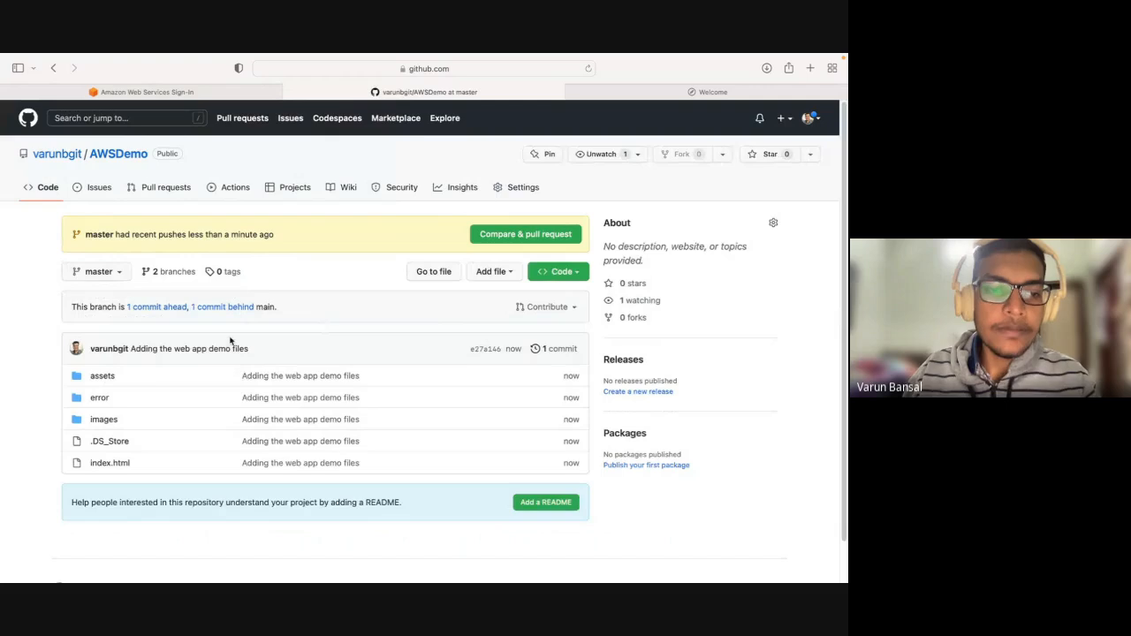
# View the code of index.html on the master branch and return to the repository's file list.
pyautogui.click(109, 464)
pyautogui.scroll(-20, 367, 415)
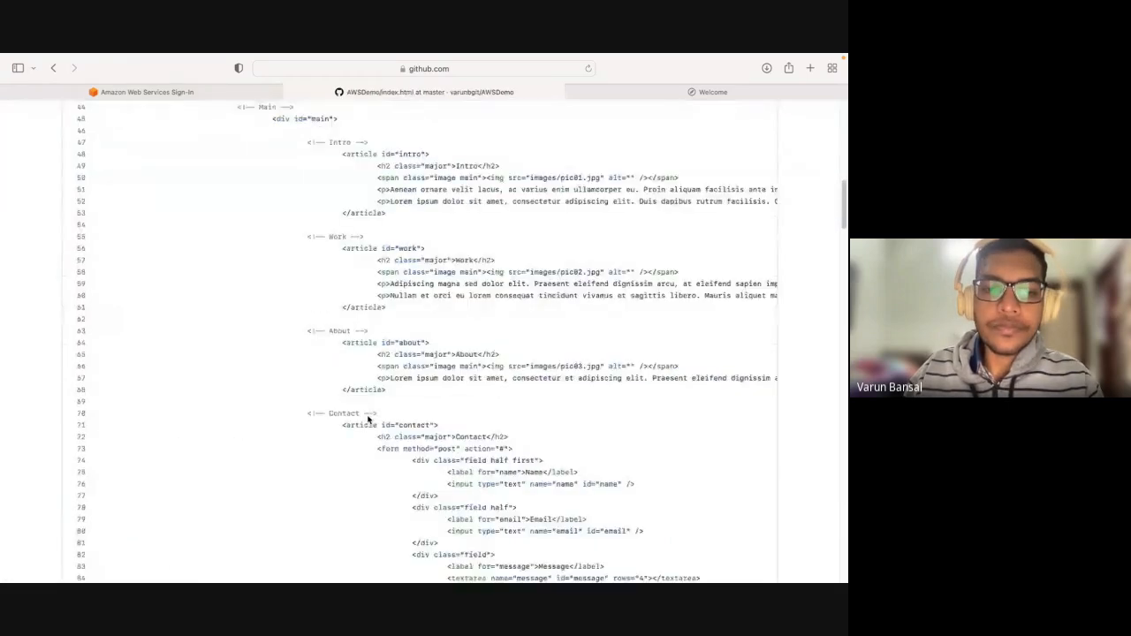
pyautogui.scroll(20, 367, 415)
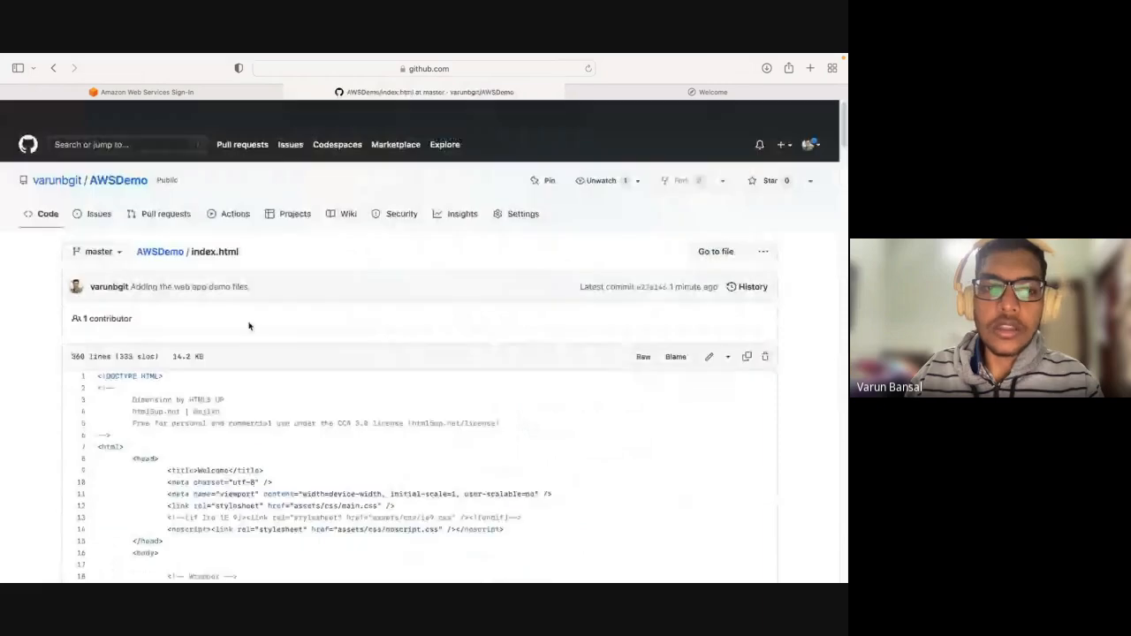
pyautogui.click(155, 226)
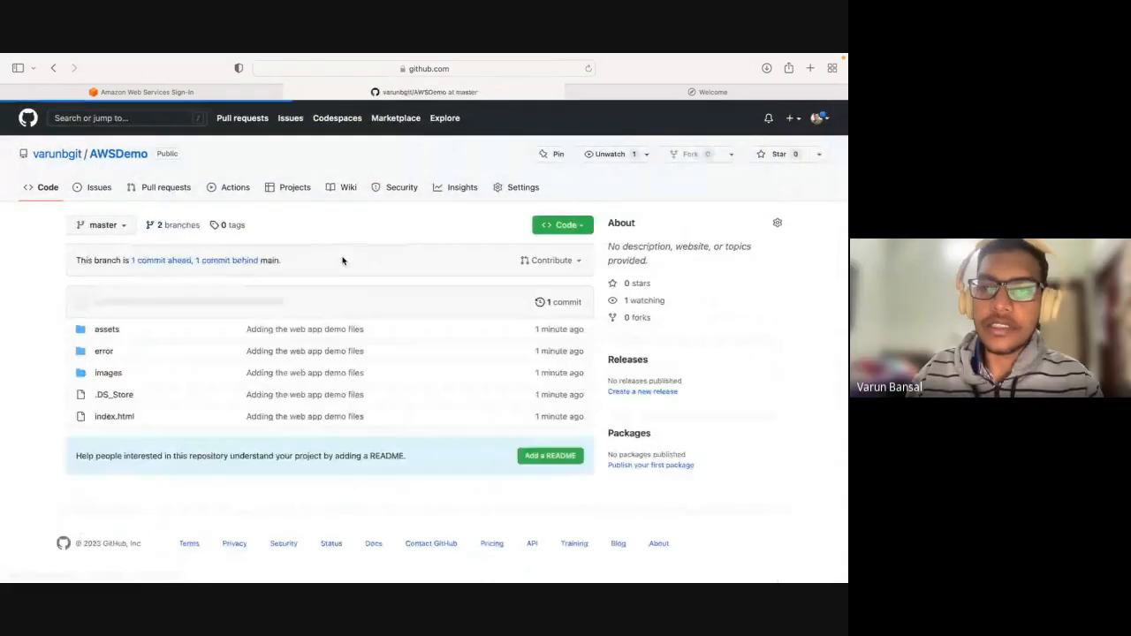
# Sign in to the AWS console as root user with the saved email address and account password.
pyautogui.click(188, 93)
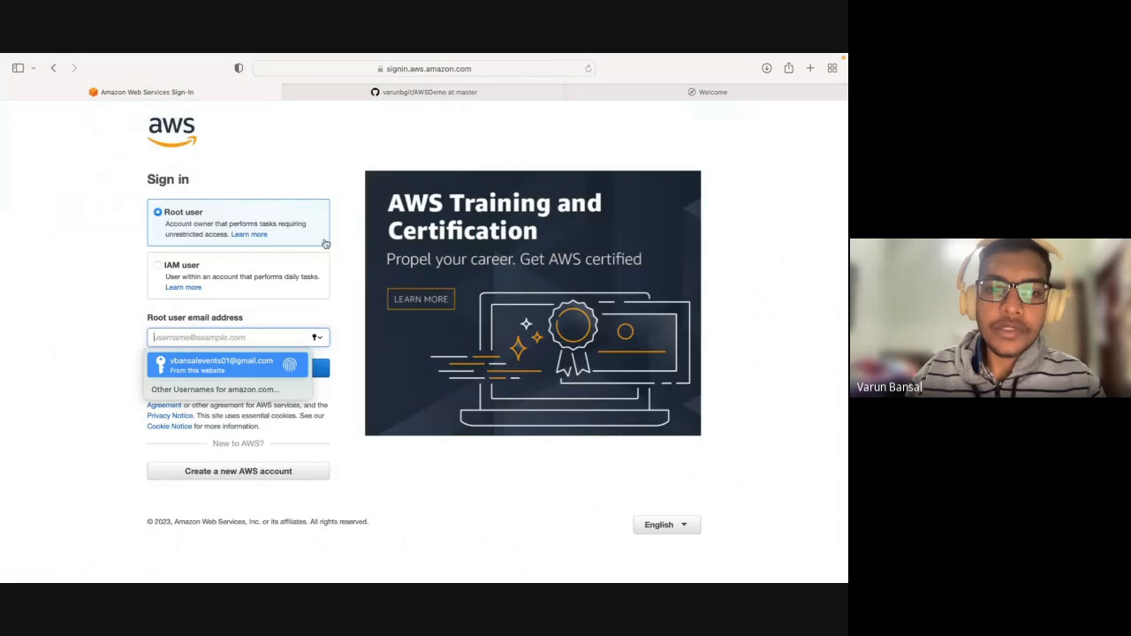
pyautogui.click(255, 360)
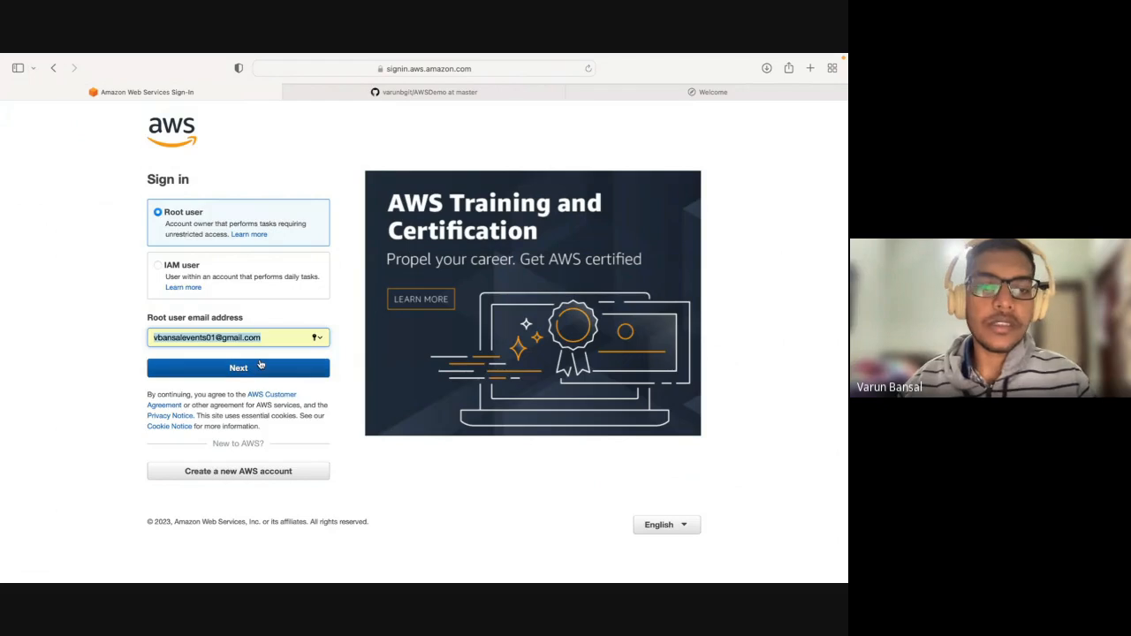
pyautogui.click(260, 366)
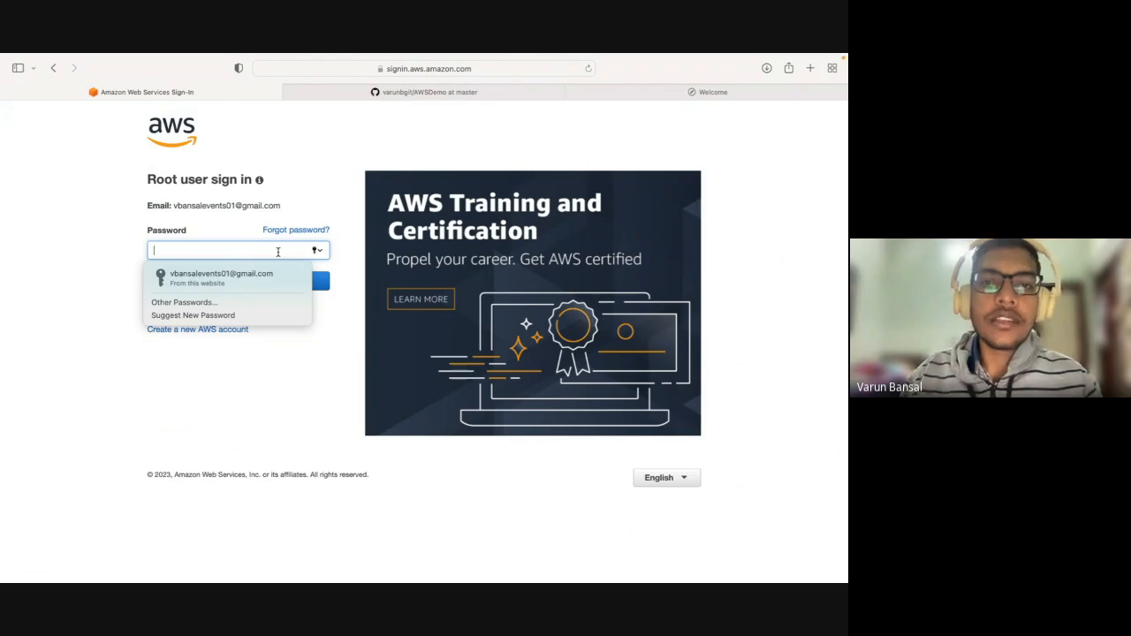
pyautogui.click(343, 82)
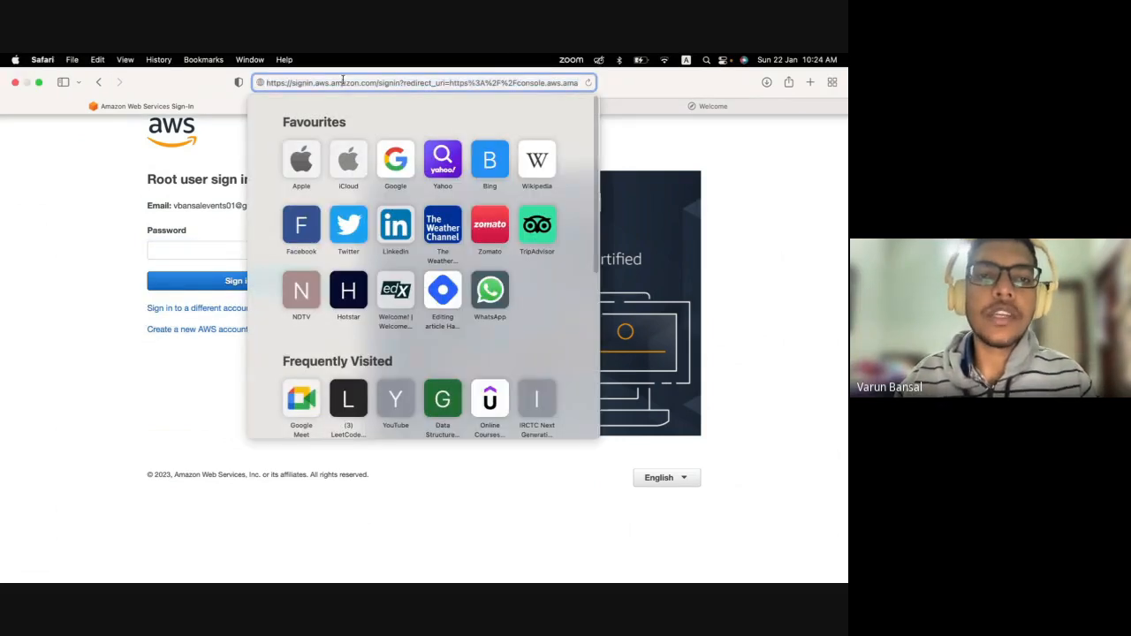
pyautogui.moveTo(315, 82); pyautogui.dragTo(378, 82)
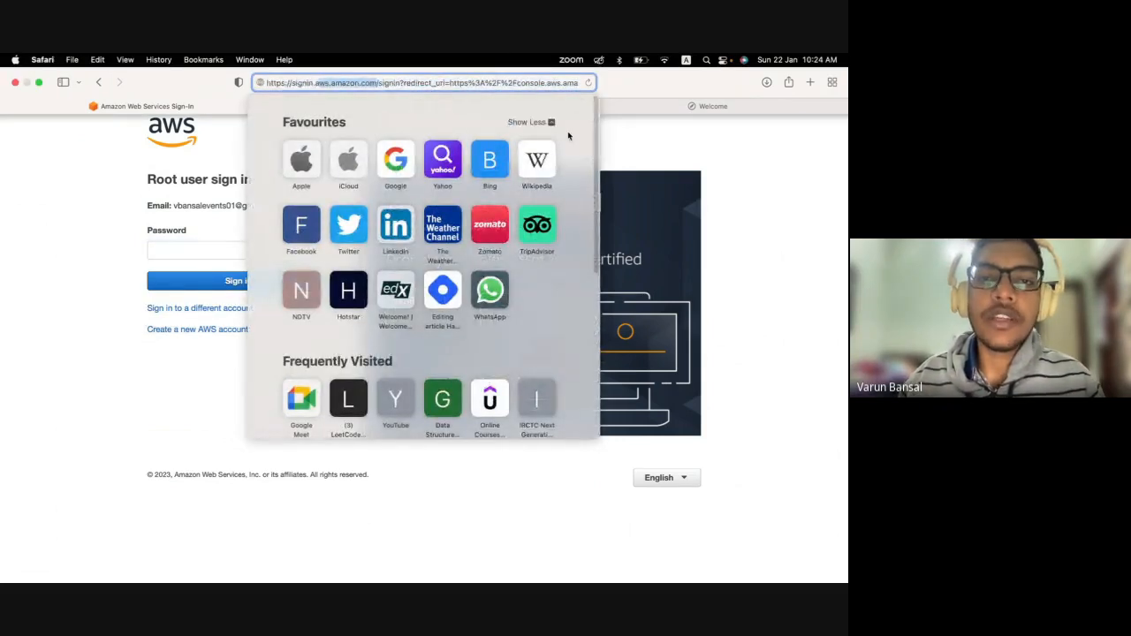
pyautogui.click(238, 251)
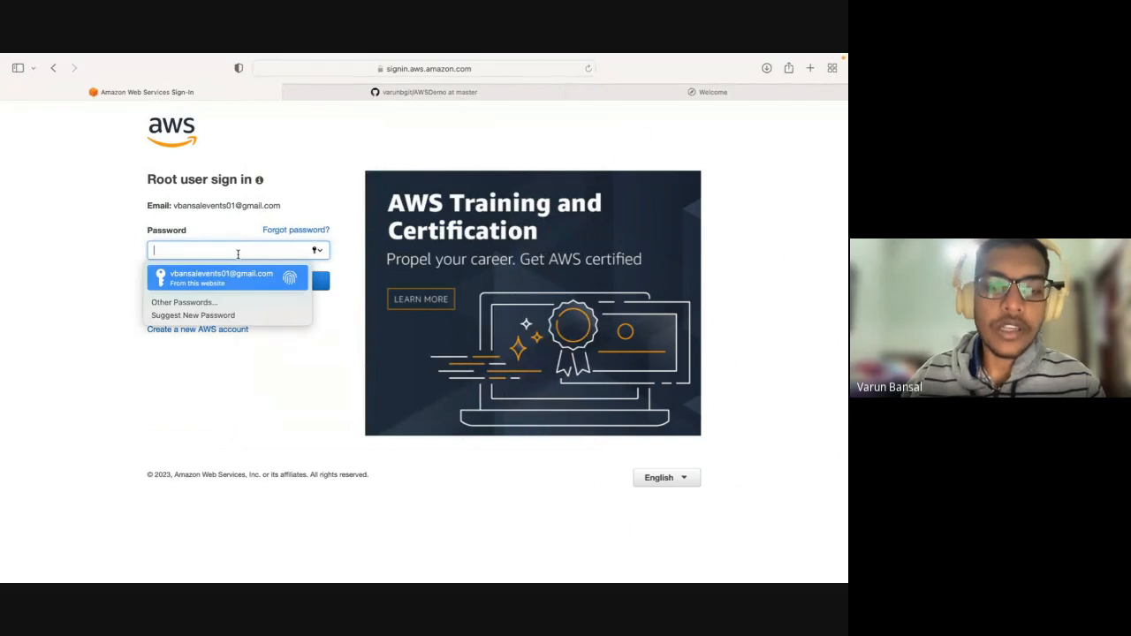
pyautogui.press('Return')
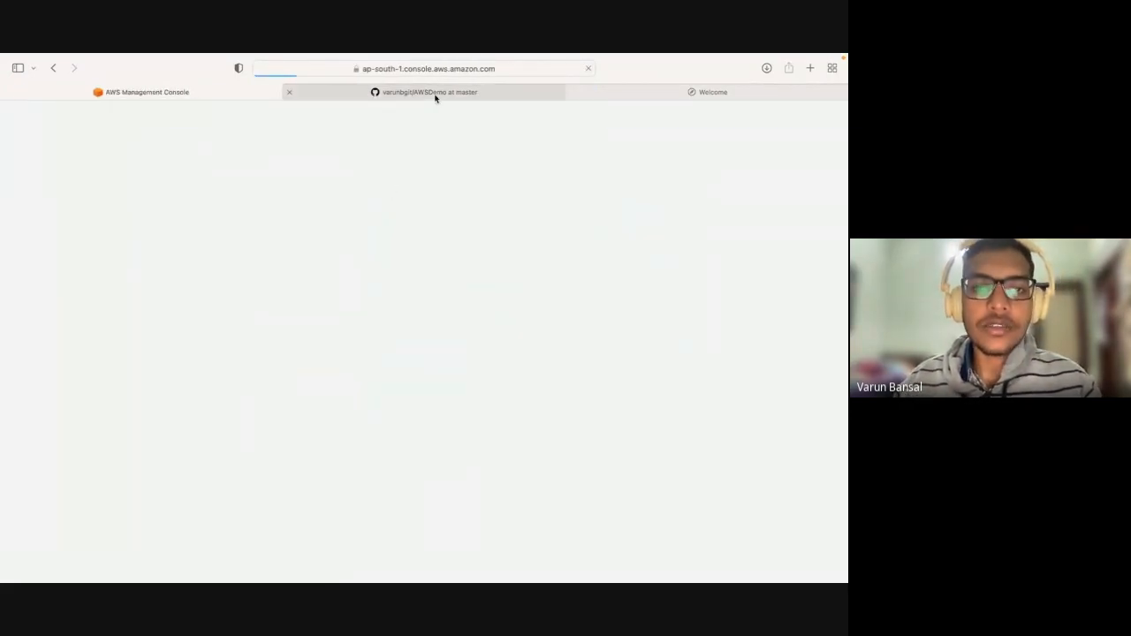
pyautogui.moveTo(435, 98)
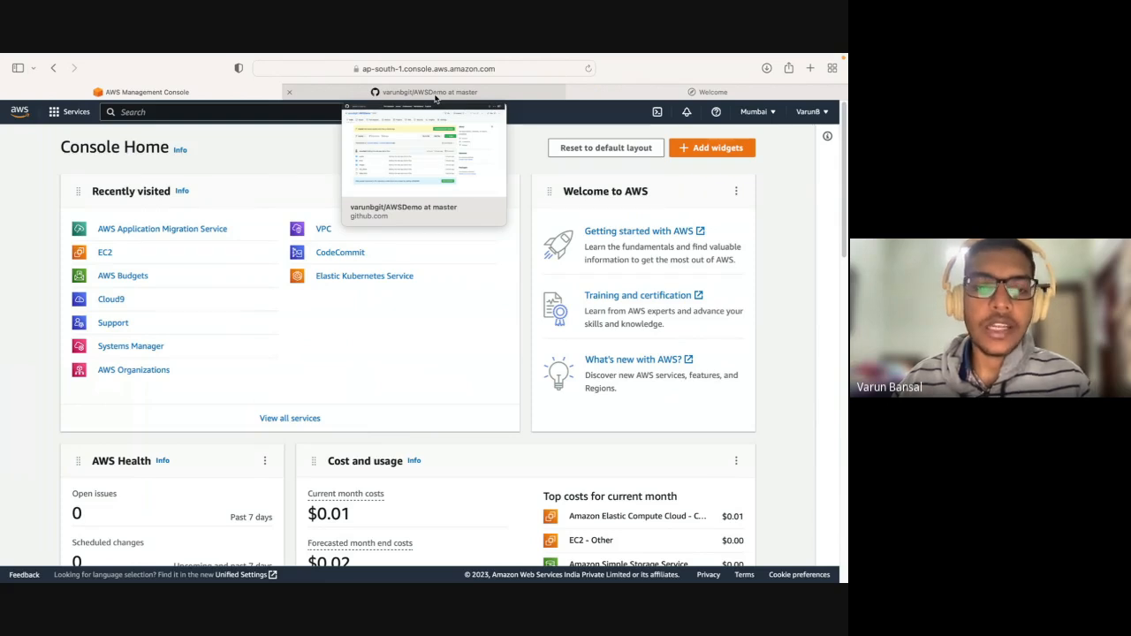
# Browse the AWS service categories, open the EC2 dashboard from the recently visited services and hide its side navigation.
pyautogui.click(814, 107)
pyautogui.click(636, 122)
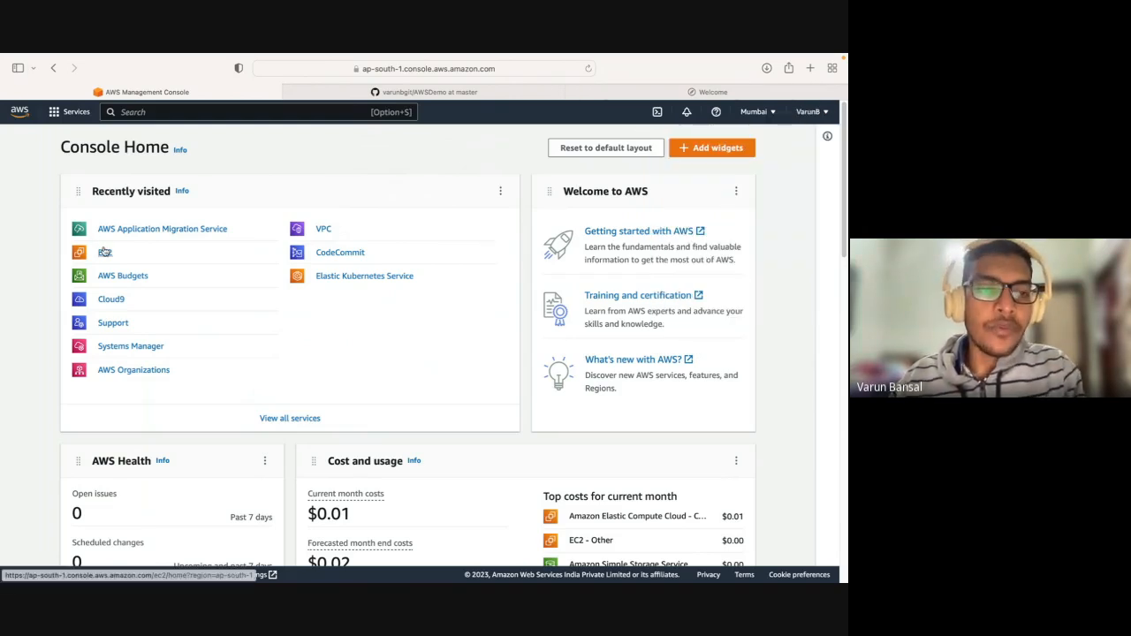
pyautogui.click(73, 113)
pyautogui.scroll(-5, 119, 265)
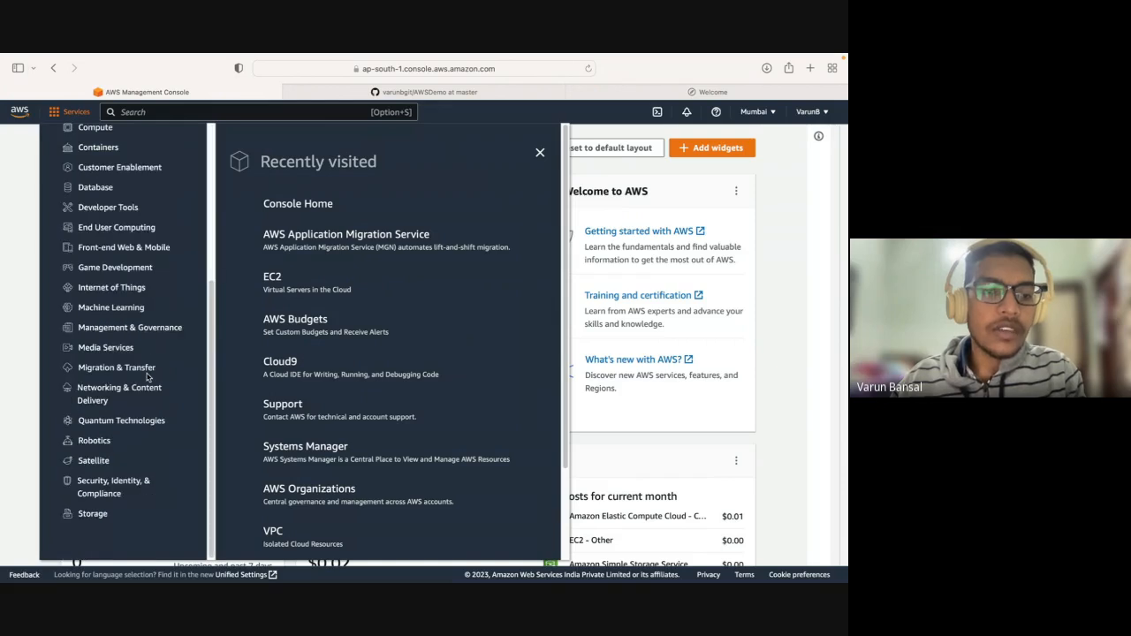
pyautogui.scroll(4, 118, 227)
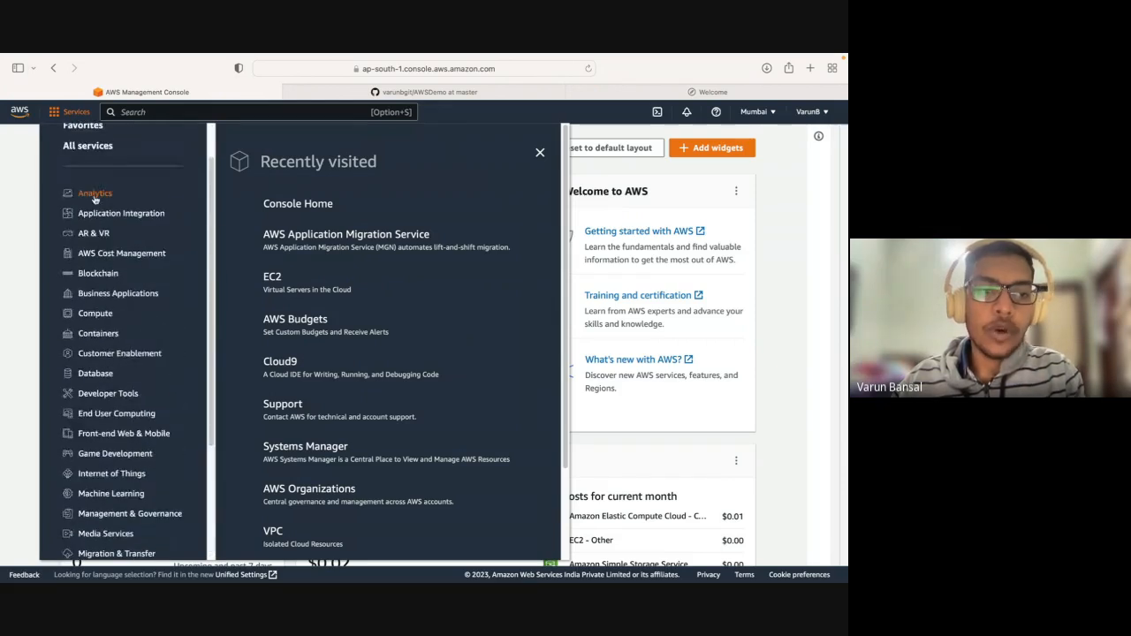
pyautogui.scroll(-3, 117, 251)
pyautogui.scroll(-2, 113, 380)
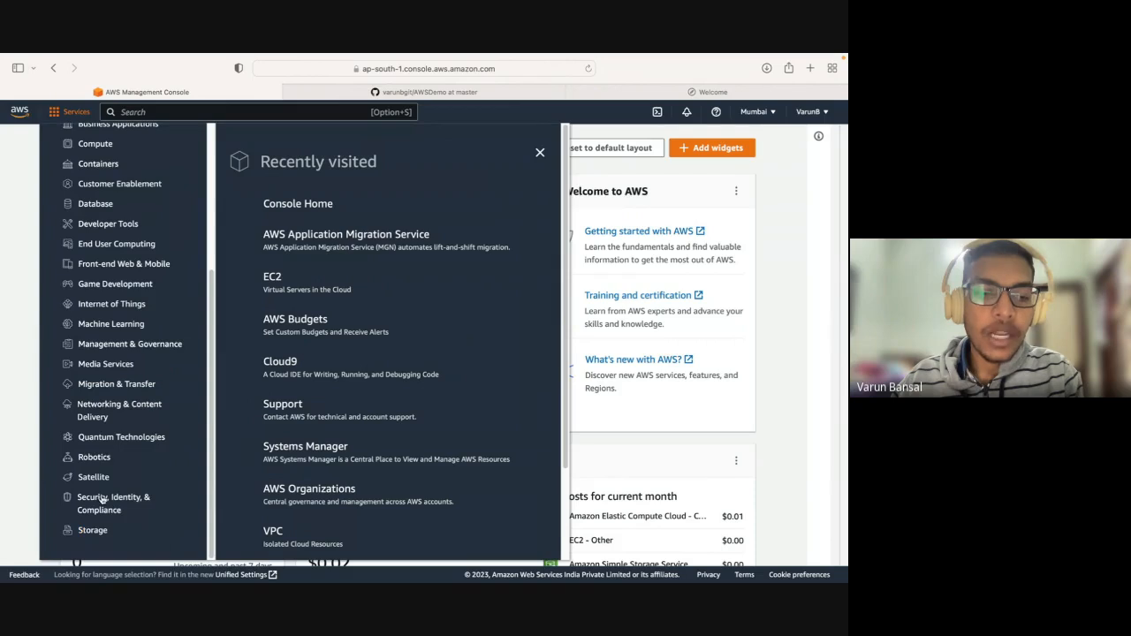
pyautogui.scroll(3, 108, 331)
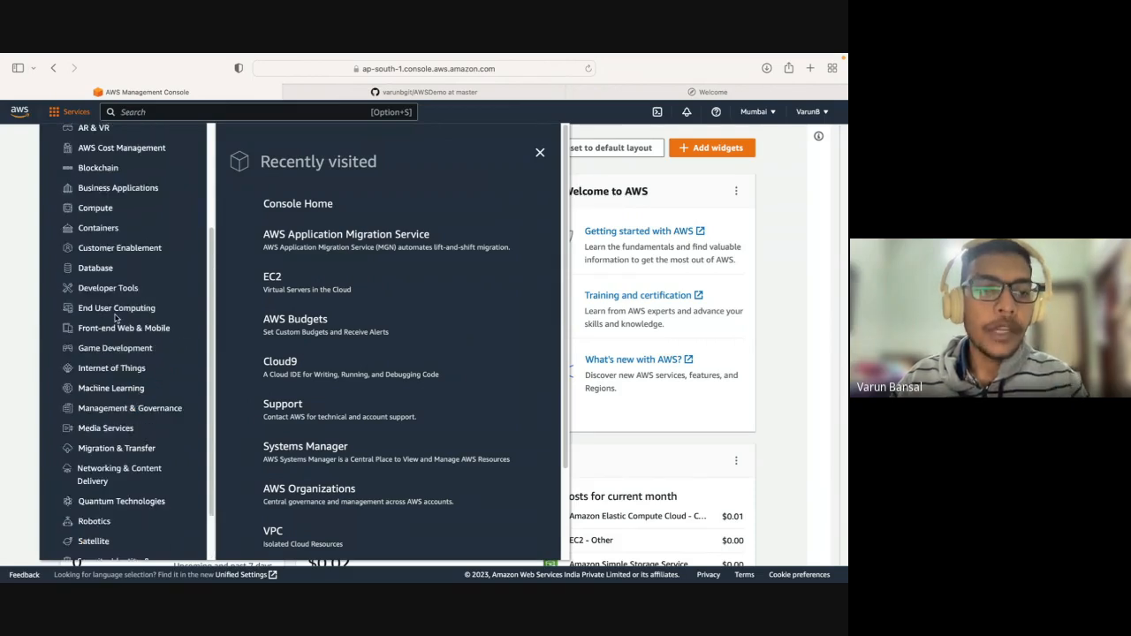
pyautogui.scroll(3, 99, 233)
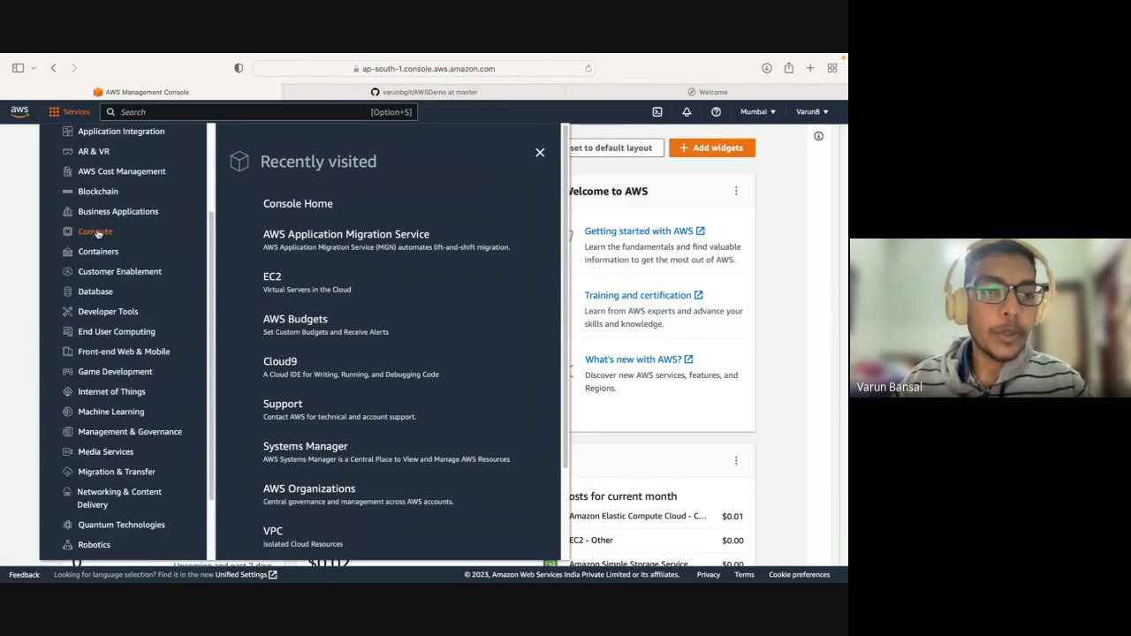
pyautogui.click(272, 277)
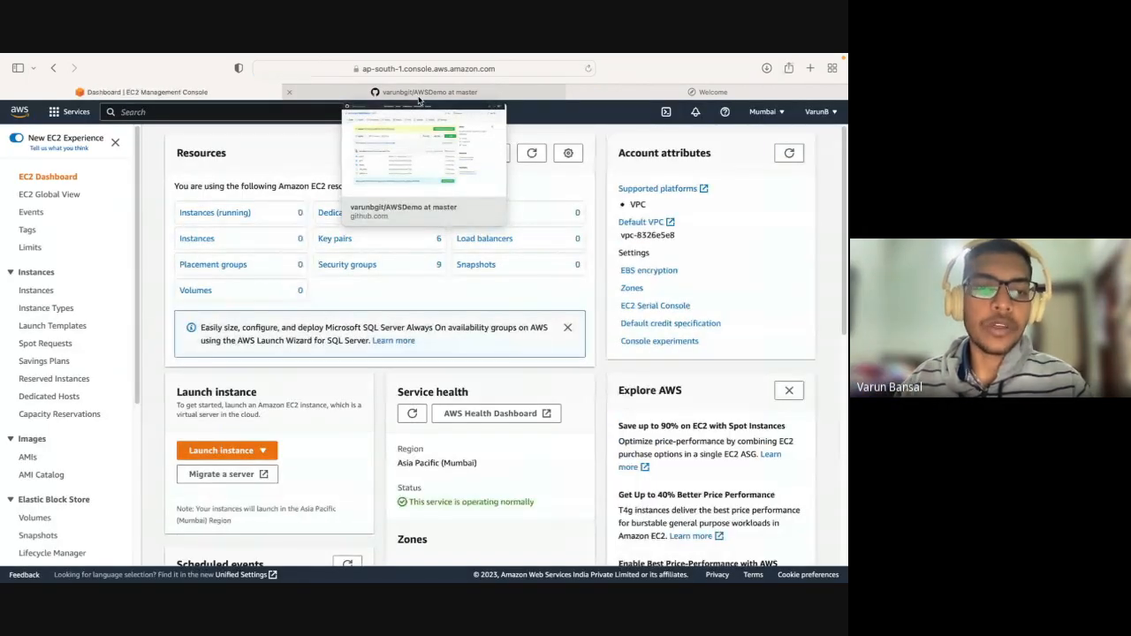
pyautogui.click(113, 147)
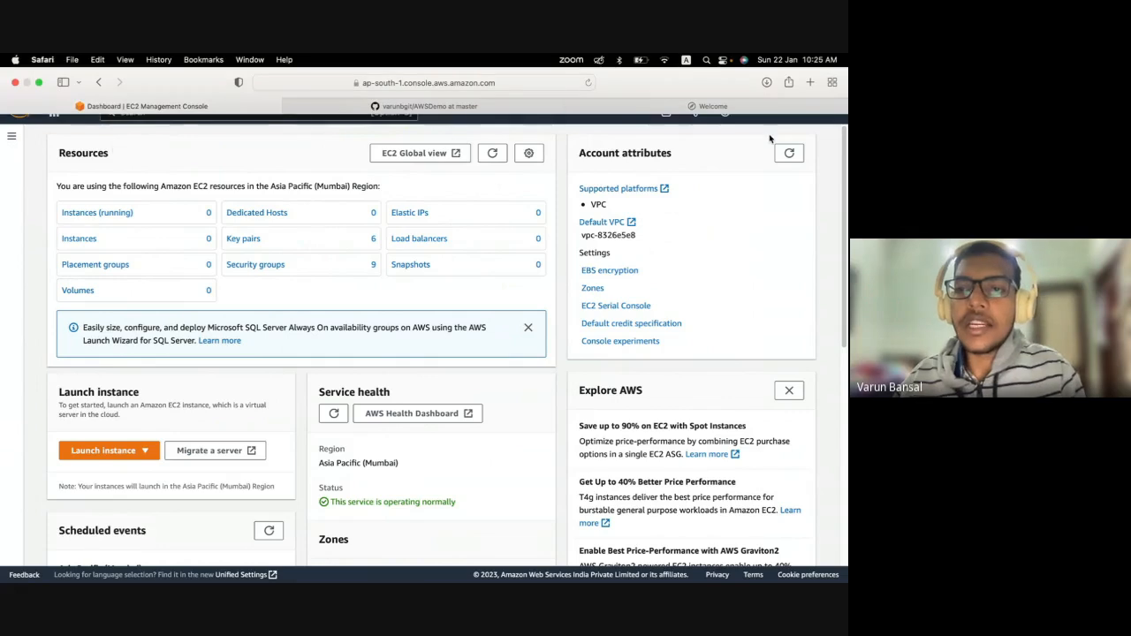
# Examine the list of available AWS regions and close it without switching region.
pyautogui.click(784, 115)
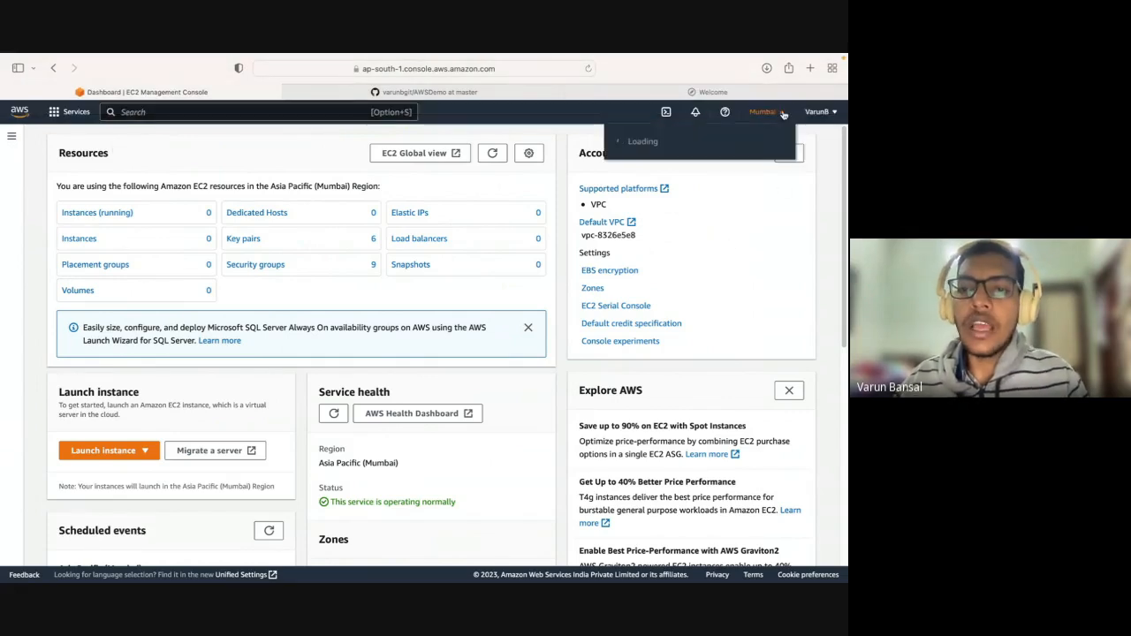
pyautogui.scroll(-5, 721, 215)
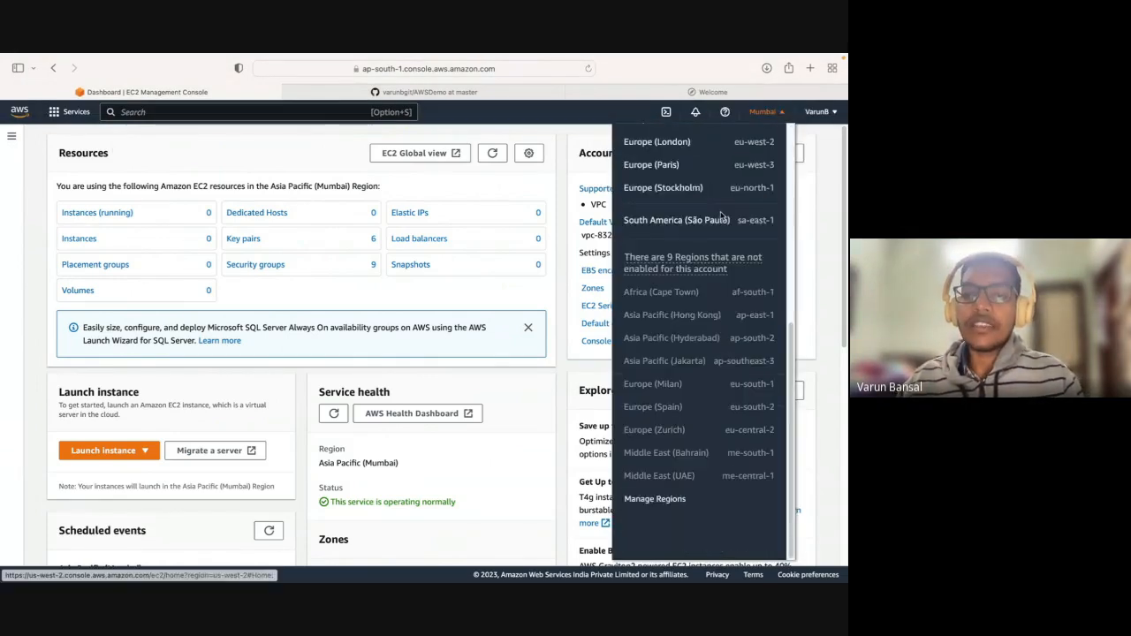
pyautogui.scroll(5, 721, 176)
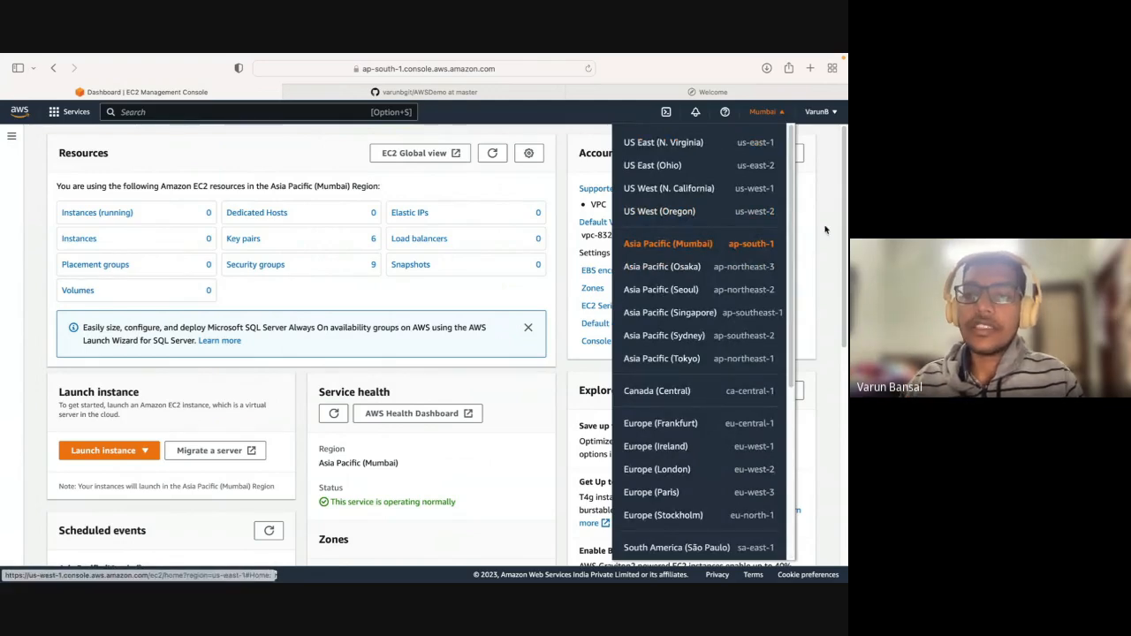
pyautogui.scroll(-3, 750, 265)
pyautogui.scroll(-2, 751, 265)
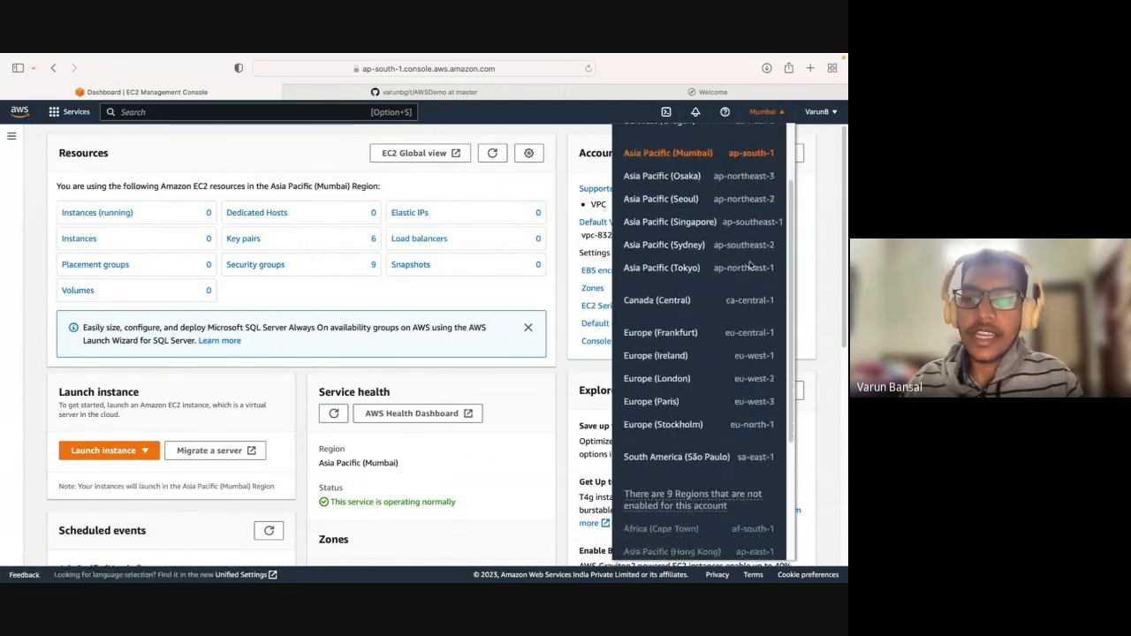
pyautogui.scroll(5, 747, 265)
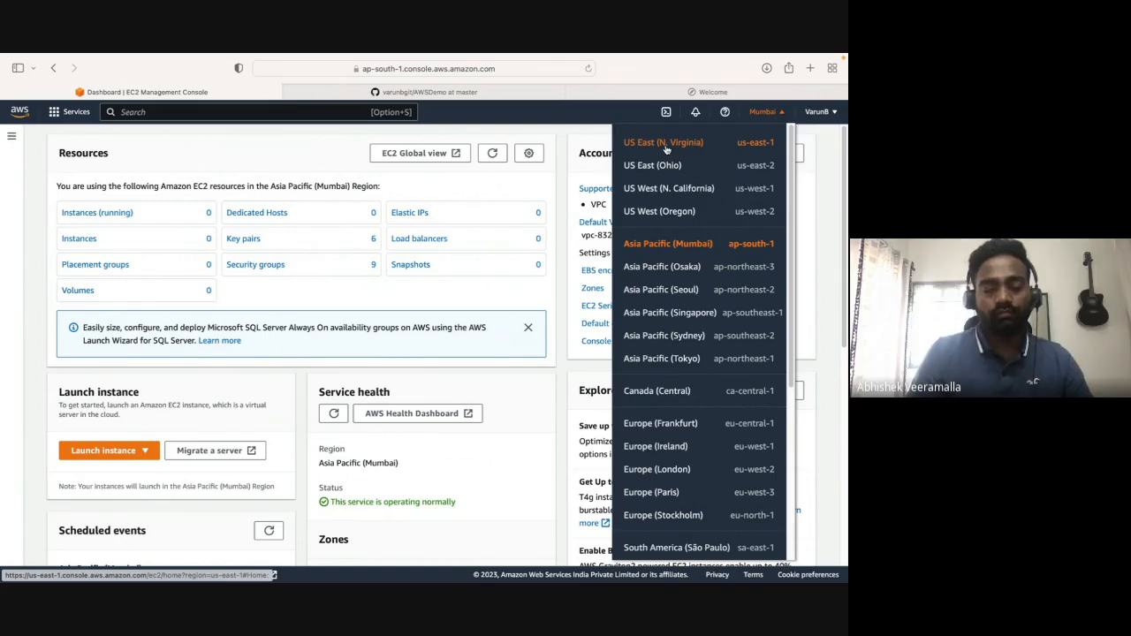
pyautogui.click(256, 147)
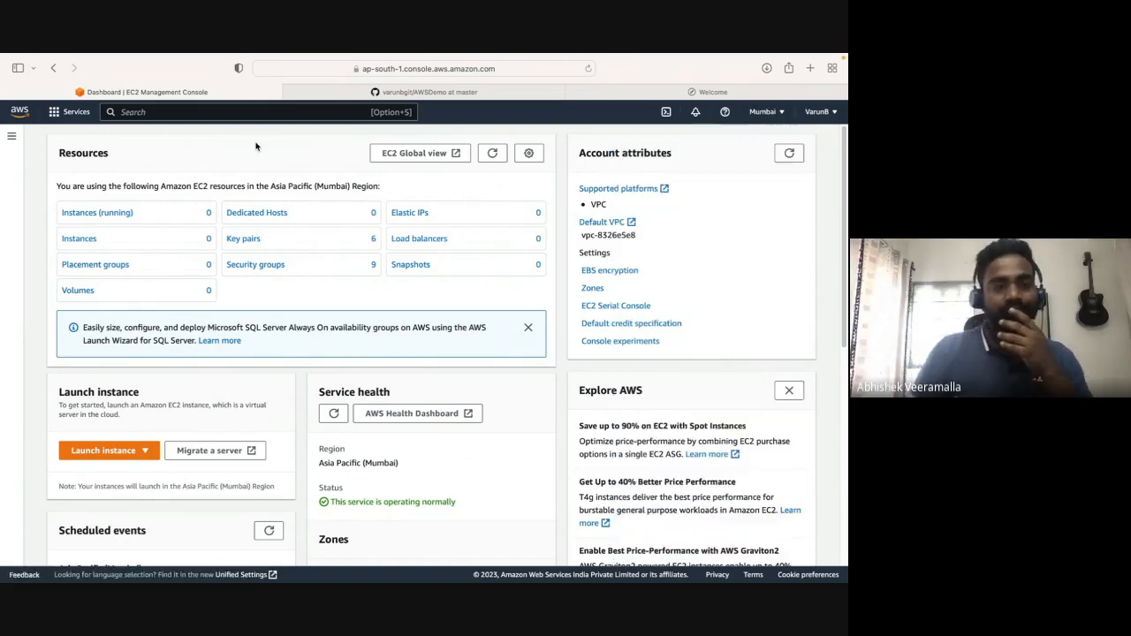
# Show the running EC2 instances and start launching a new instance.
pyautogui.click(114, 214)
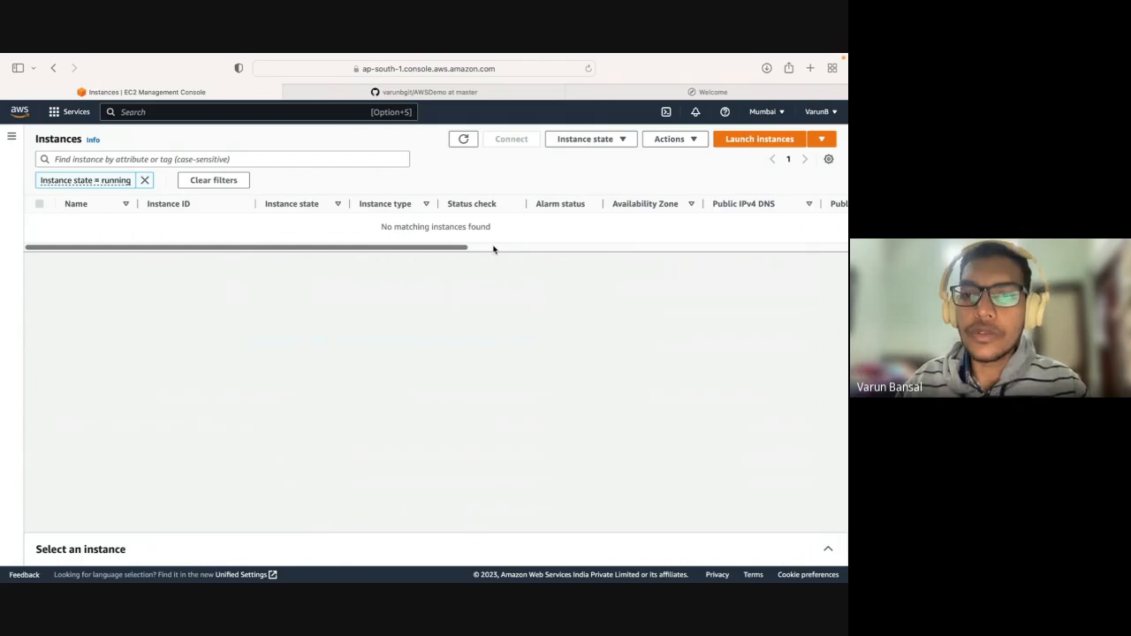
pyautogui.click(759, 140)
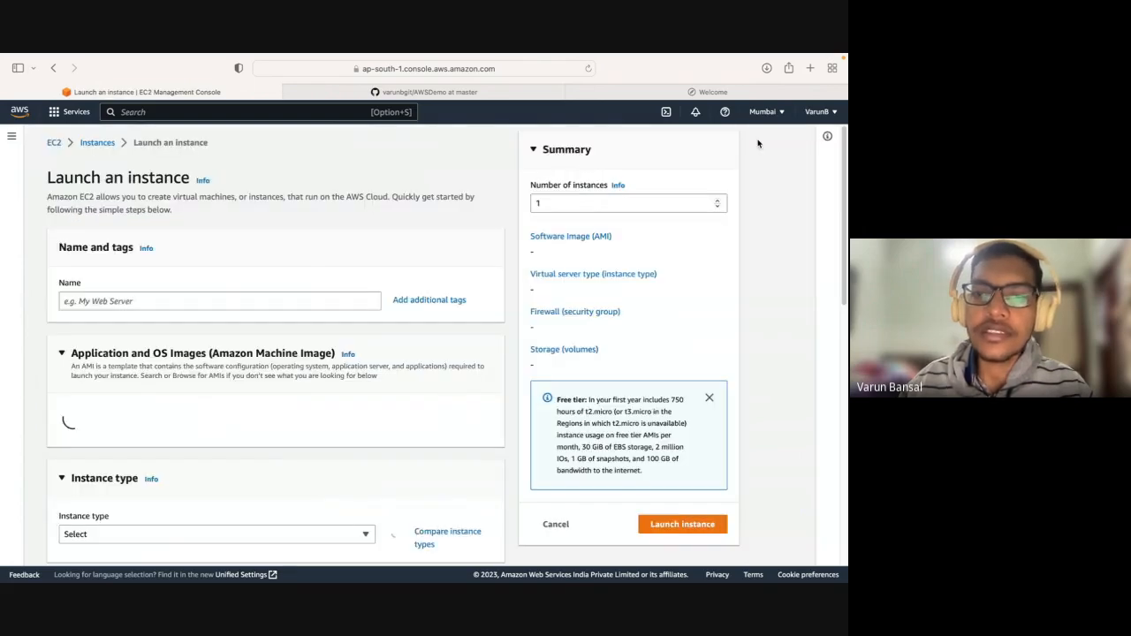
# Name the new instance My web server.
pyautogui.scroll(-1, 417, 271)
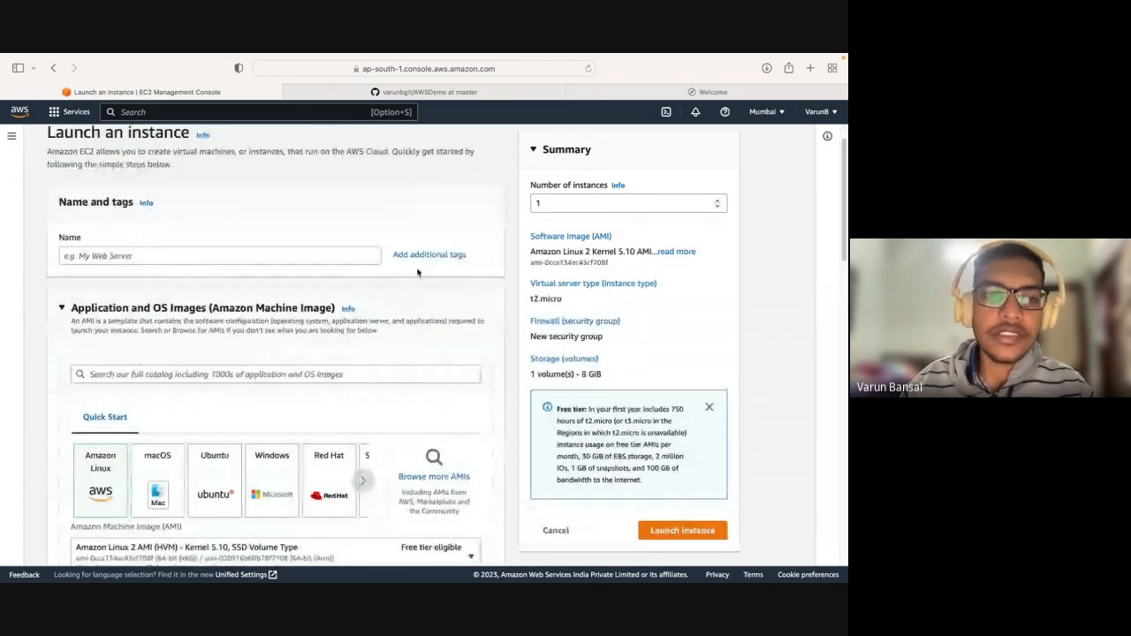
pyautogui.scroll(-10, 359, 281)
pyautogui.scroll(8, 359, 281)
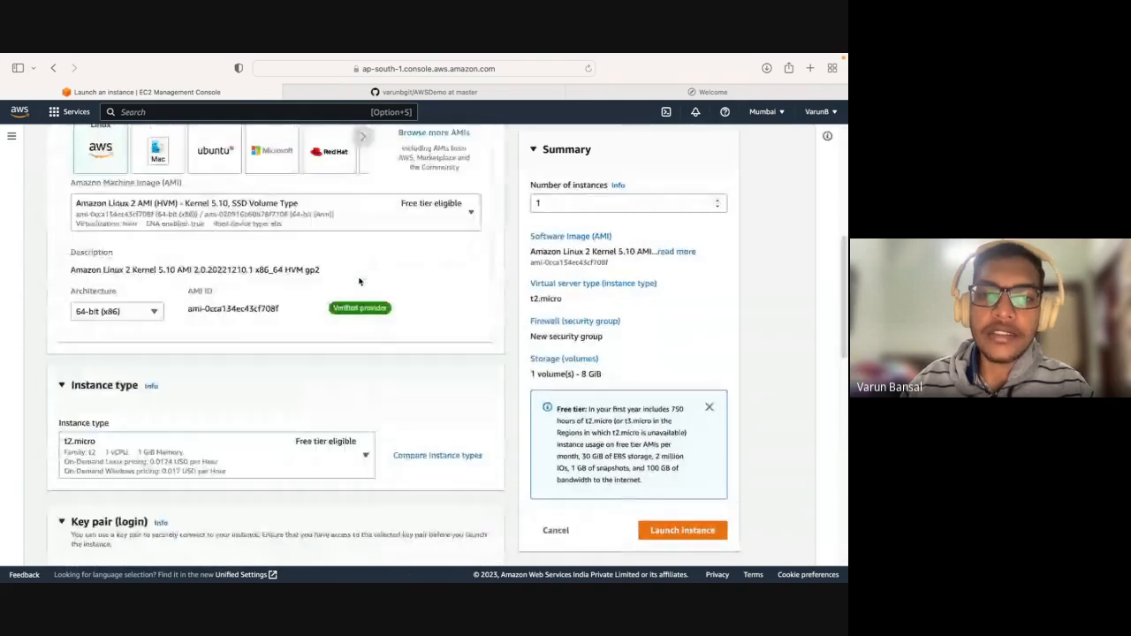
pyautogui.scroll(-1, 359, 281)
pyautogui.scroll(9, 359, 281)
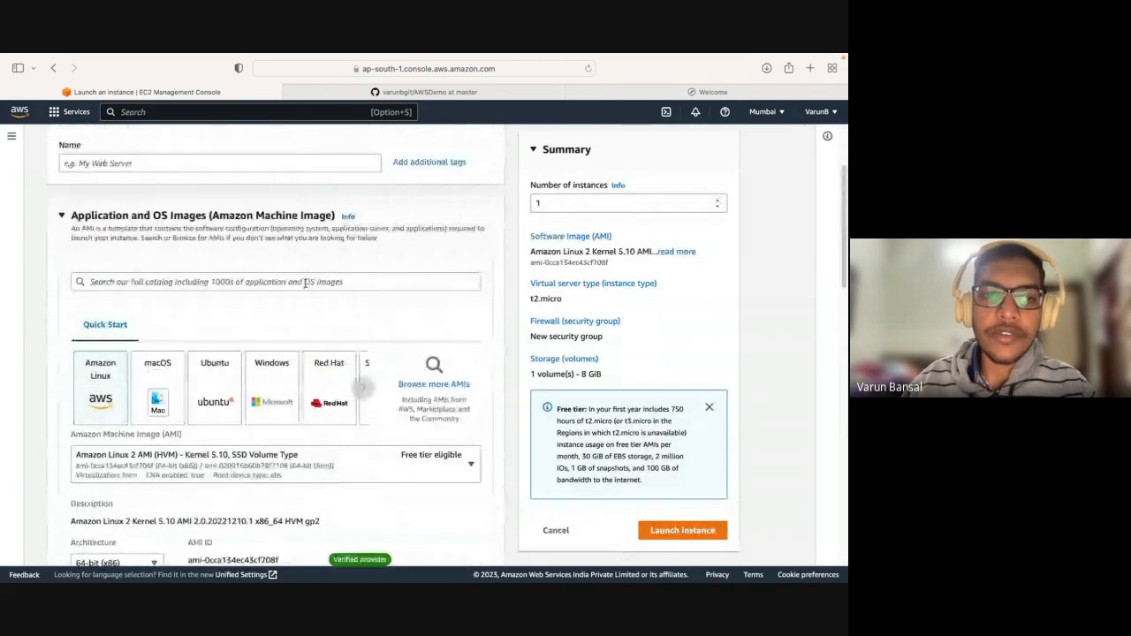
pyautogui.click(276, 297)
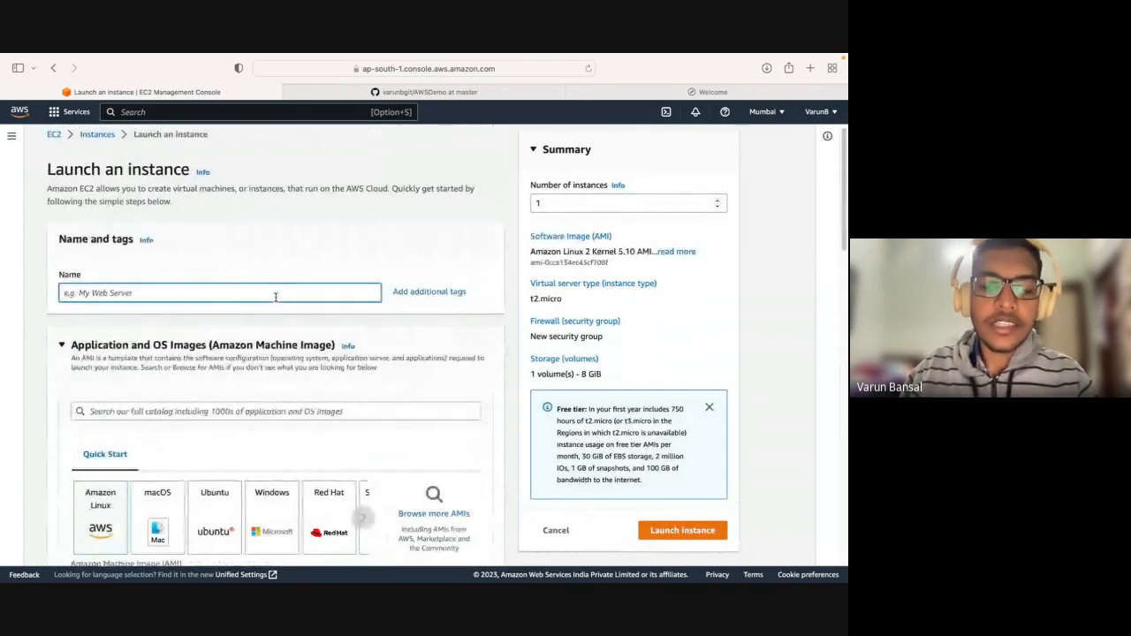
pyautogui.write('My ')
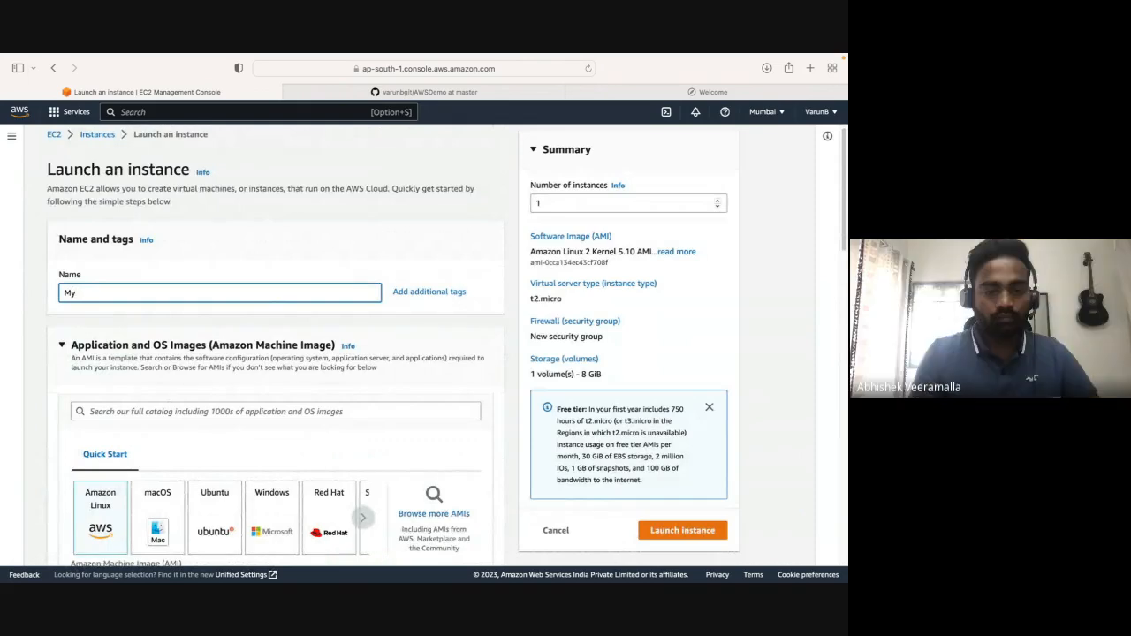
pyautogui.write('web server')
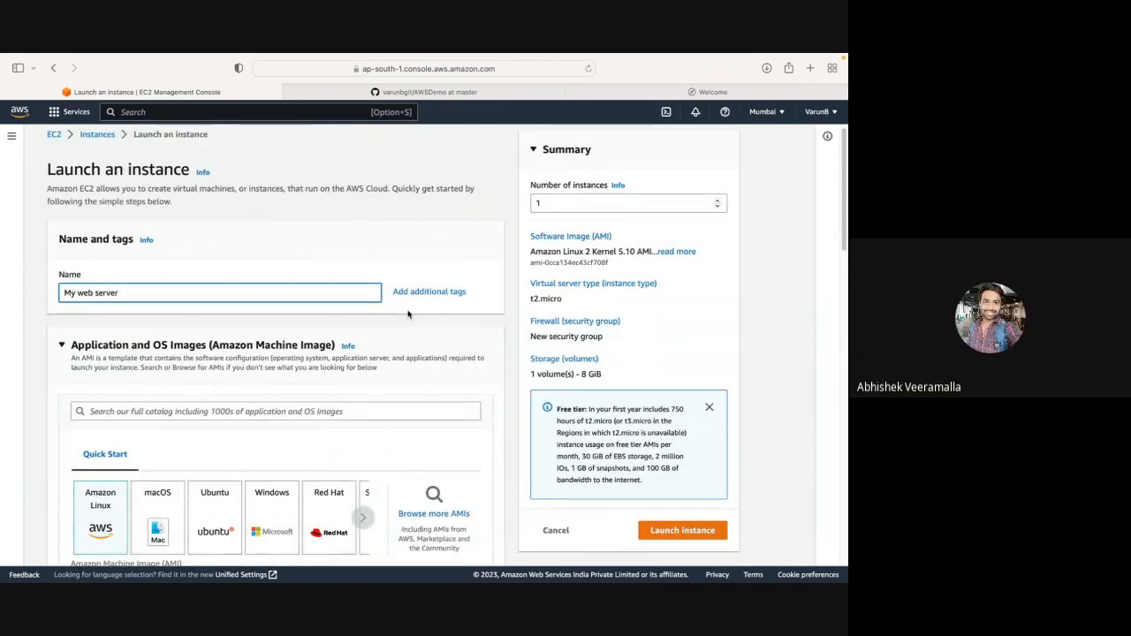
# Expand the instance name into the additional tags form with key, value and resource types.
pyautogui.scroll(-1, 416, 297)
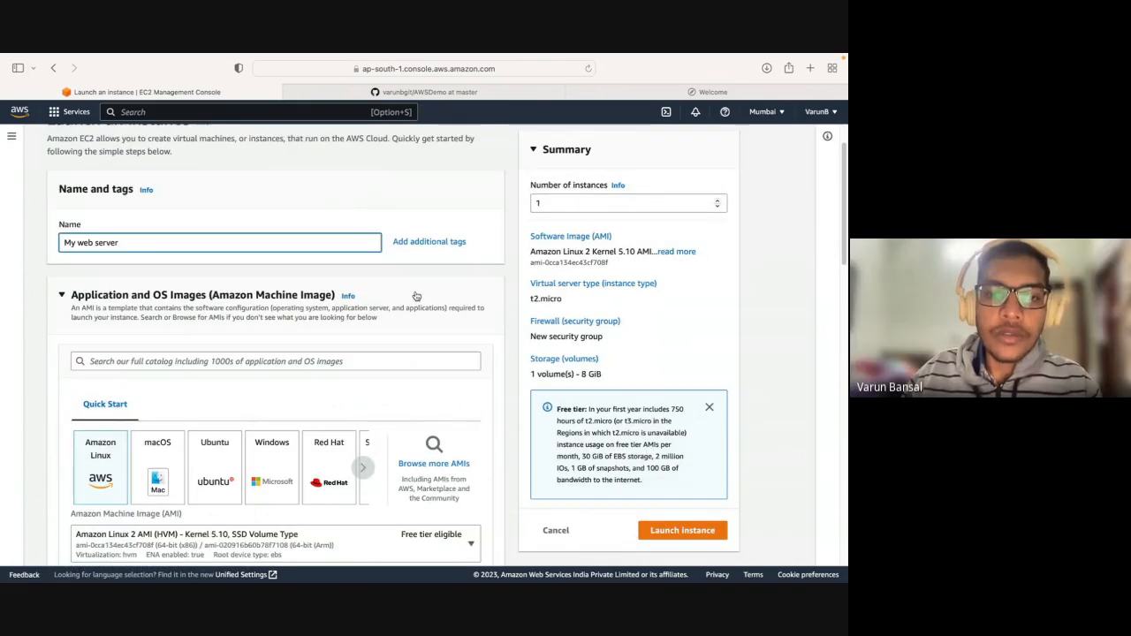
pyautogui.click(428, 242)
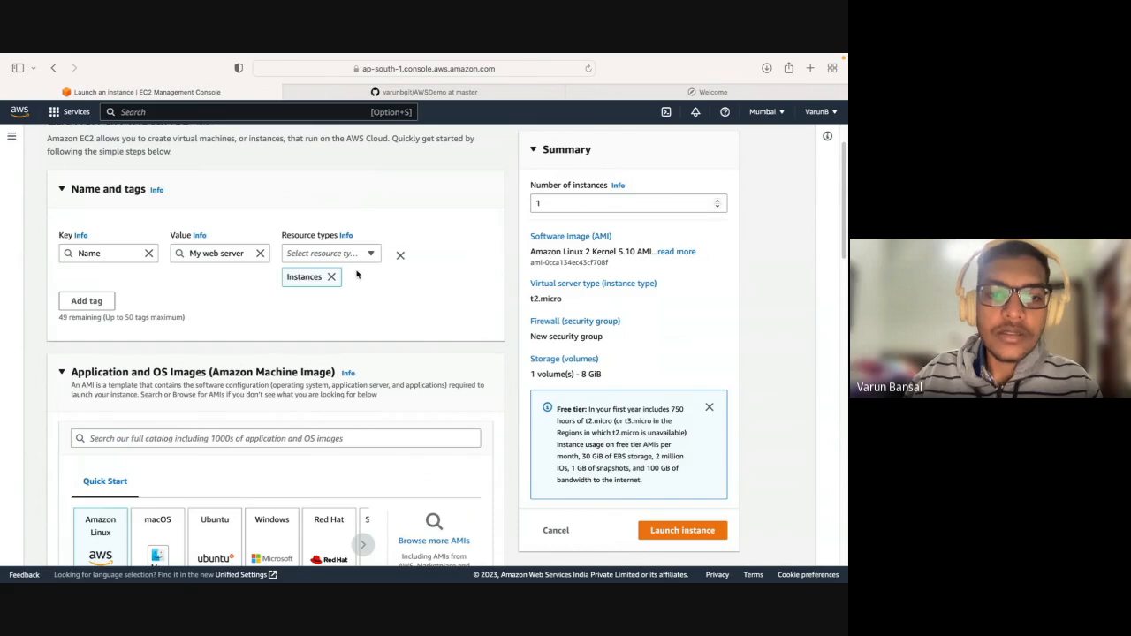
pyautogui.scroll(-3, 357, 275)
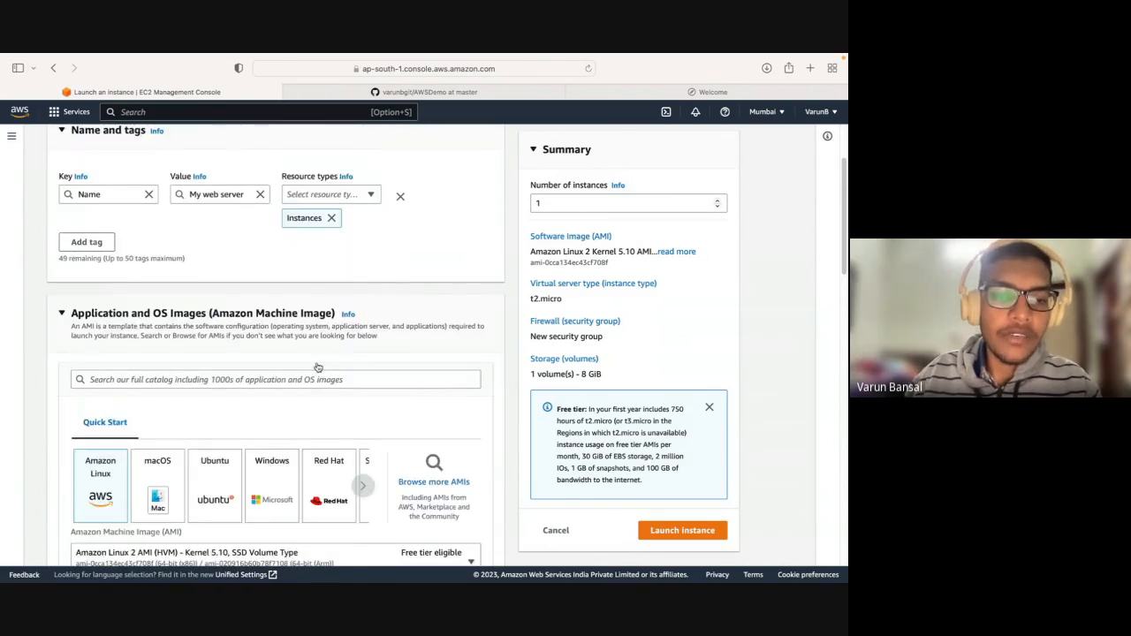
# Browse the quick start operating system images, trying Debian, Red Hat, Windows, Ubuntu and macOS in turn.
pyautogui.scroll(-1, 323, 389)
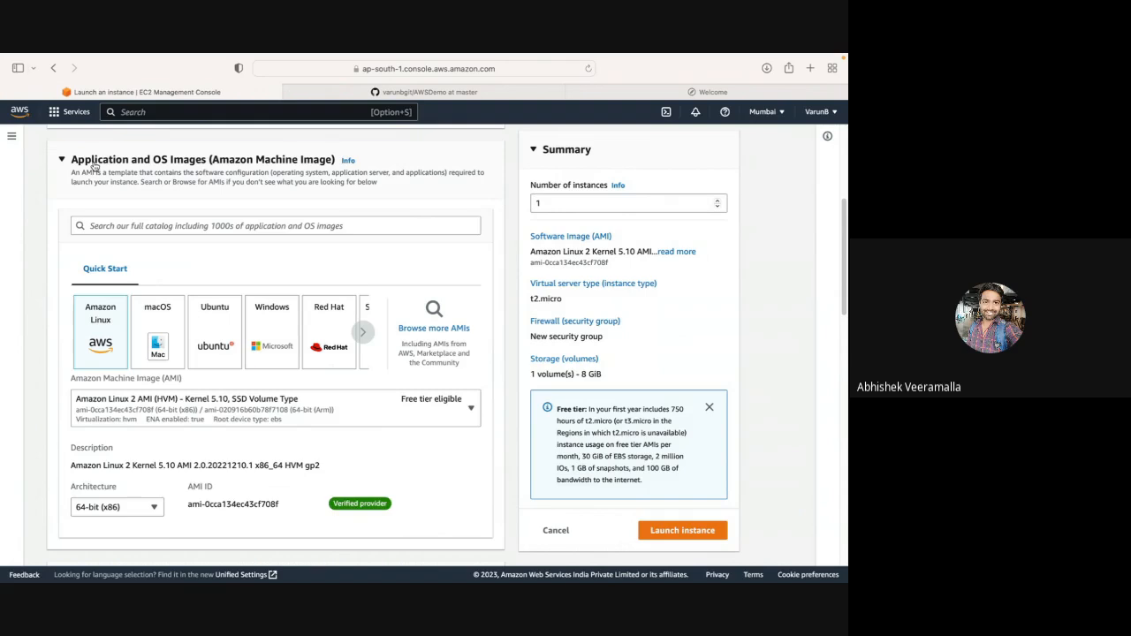
pyautogui.moveTo(73, 164); pyautogui.dragTo(186, 162)
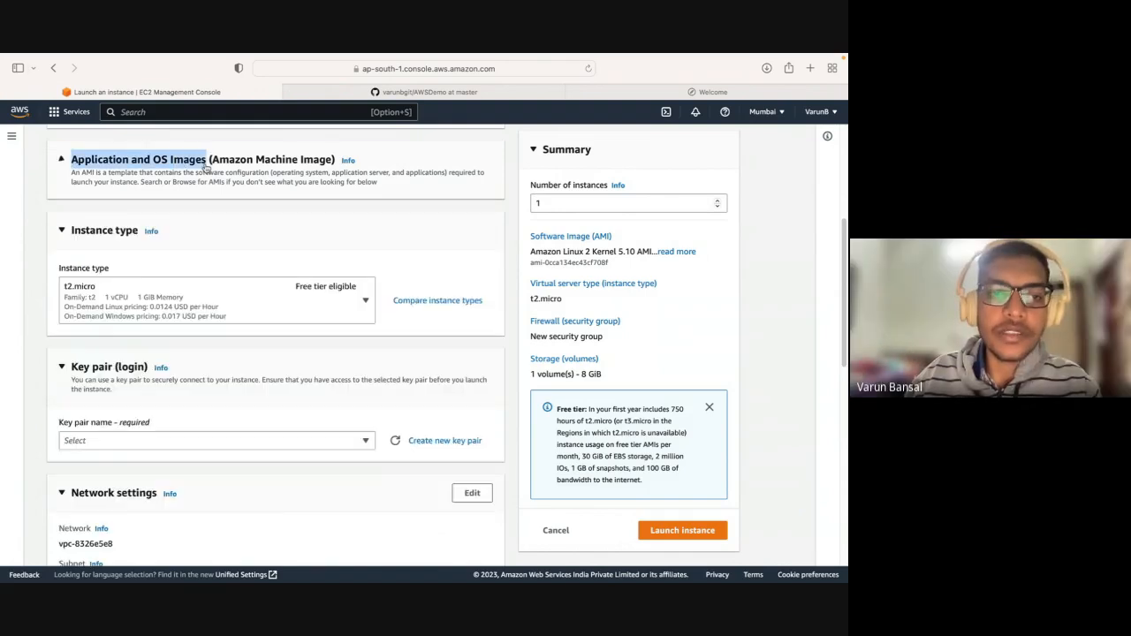
pyautogui.click(202, 165)
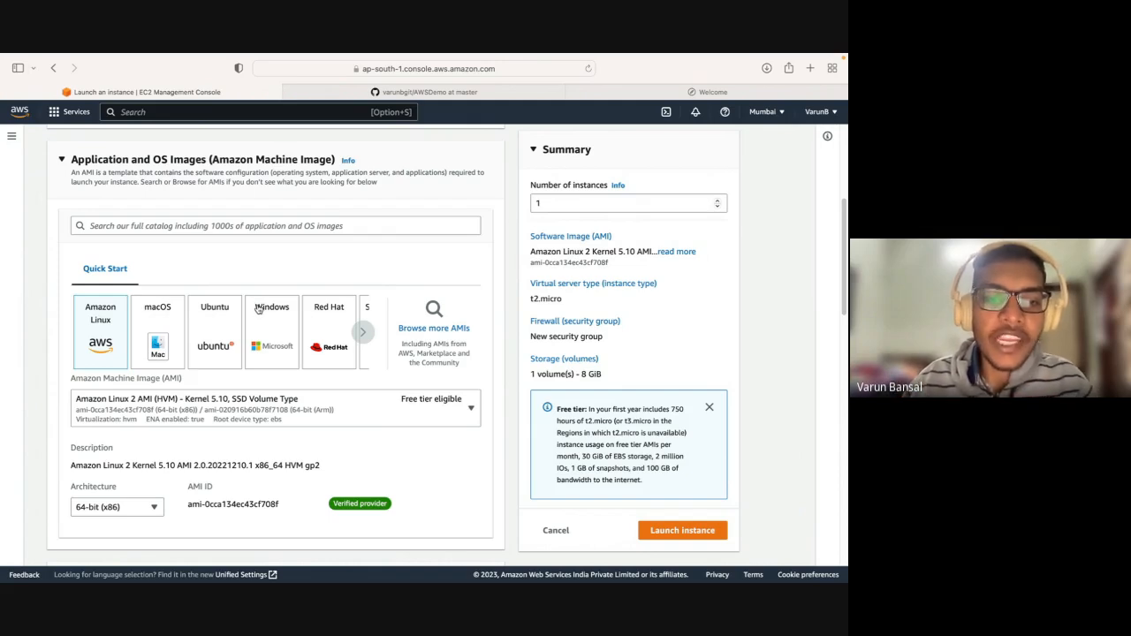
pyautogui.click(363, 332)
pyautogui.click(363, 331)
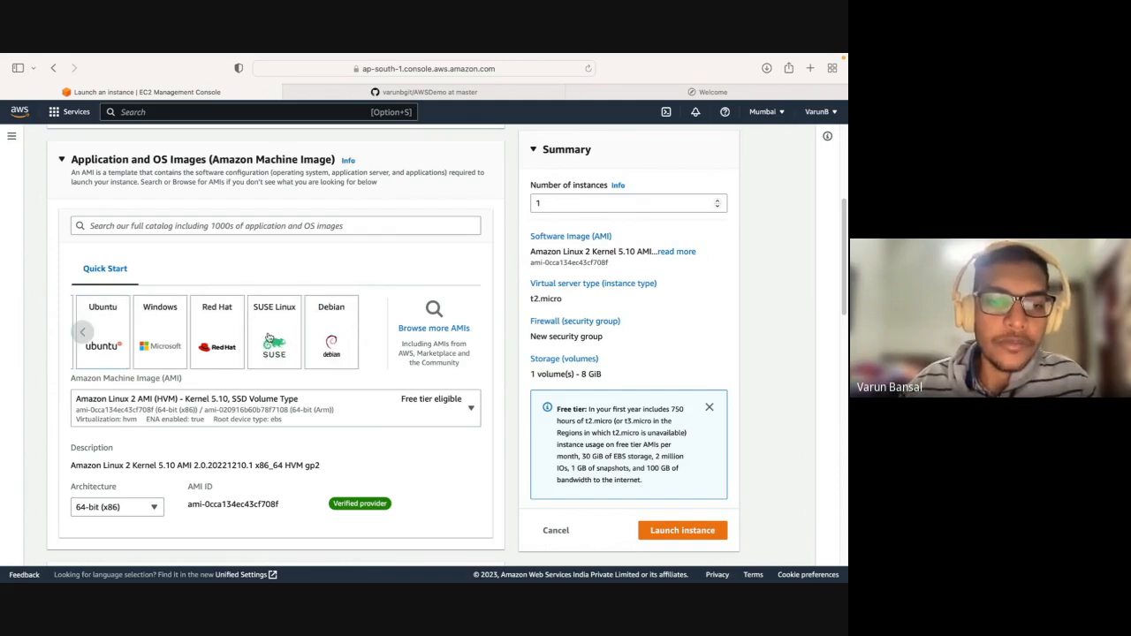
pyautogui.click(335, 341)
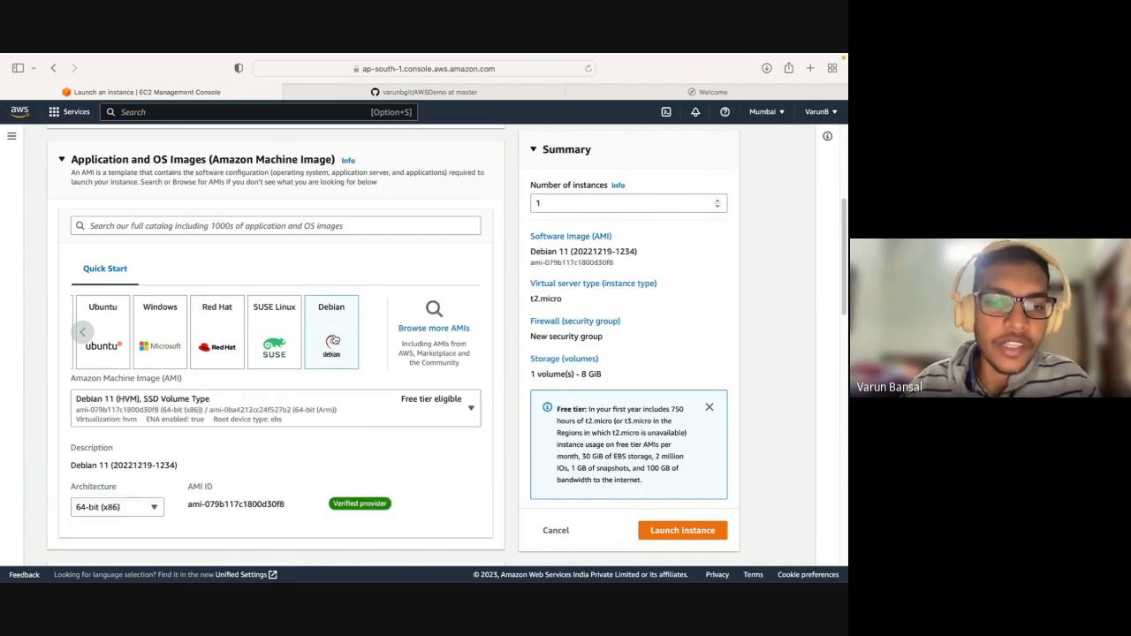
pyautogui.click(228, 332)
pyautogui.click(167, 330)
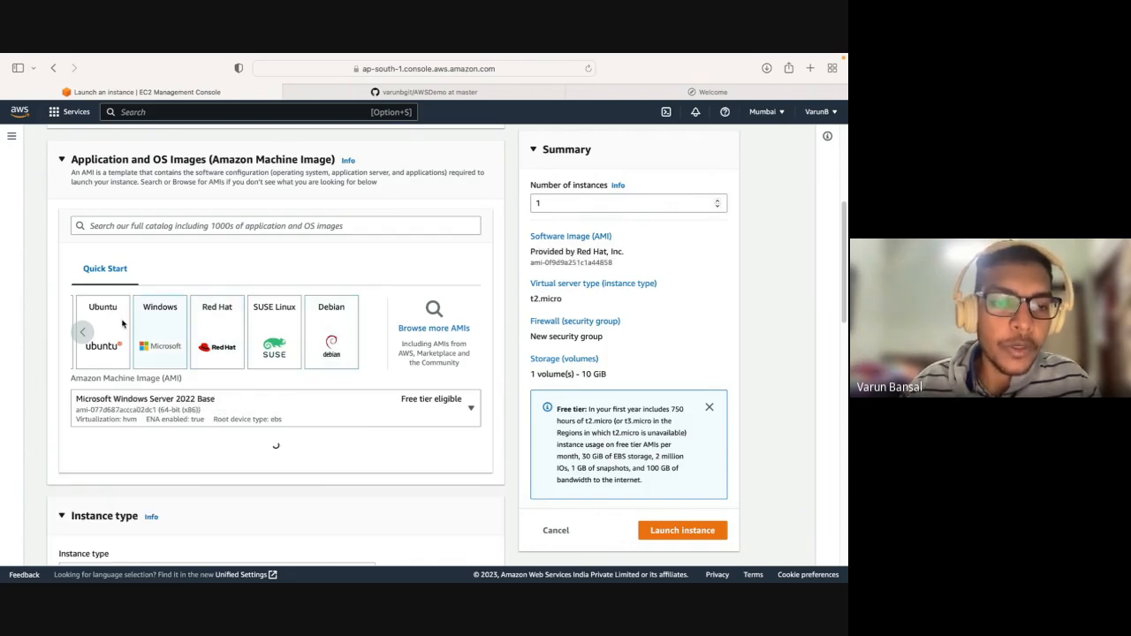
pyautogui.click(106, 336)
pyautogui.click(83, 332)
pyautogui.click(104, 341)
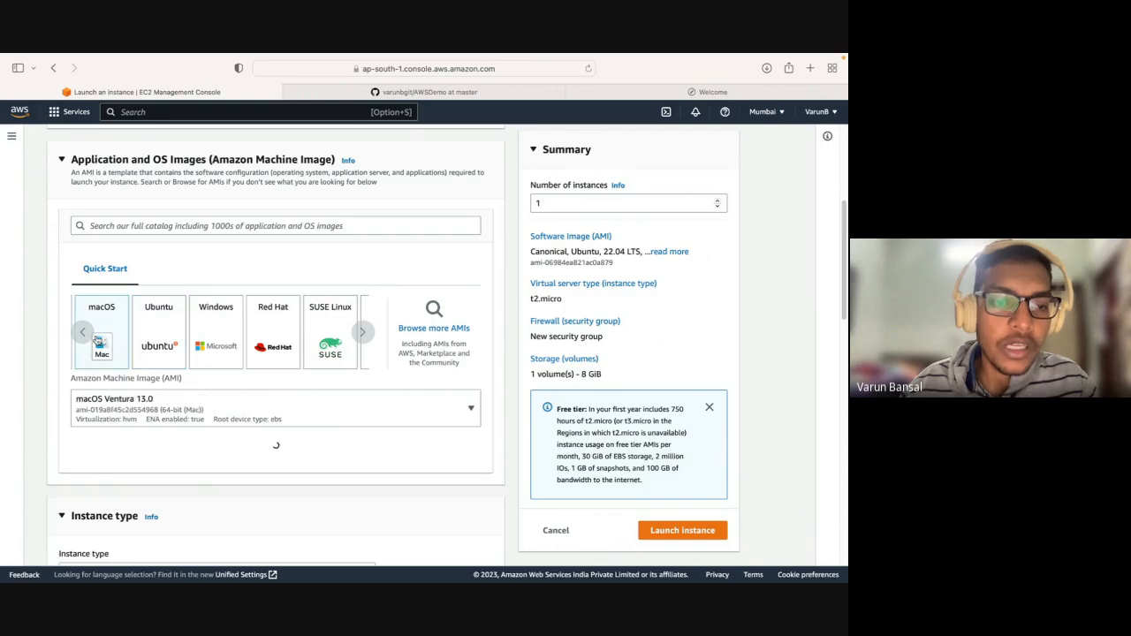
pyautogui.click(81, 334)
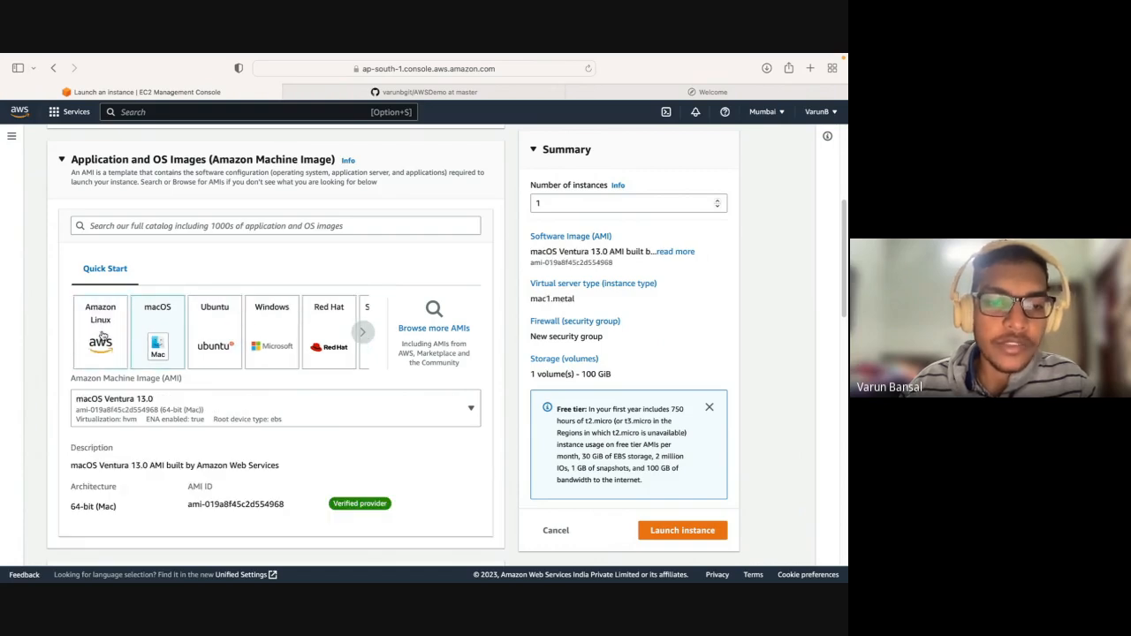
# Choose the Red Hat quick start image for the instance and review its details.
pyautogui.click(329, 350)
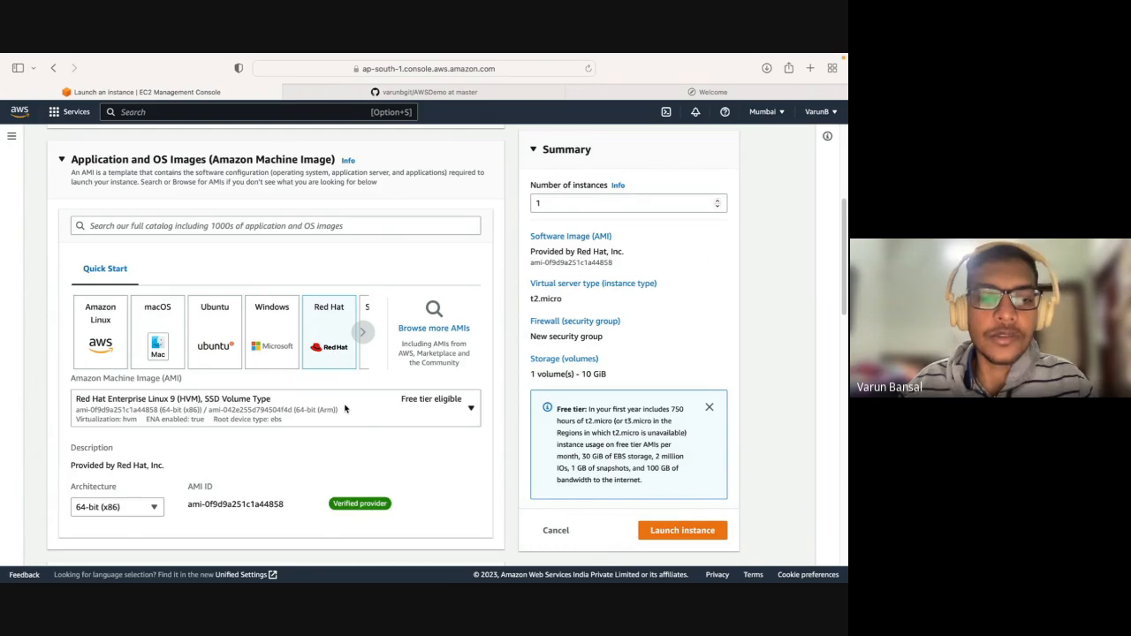
pyautogui.scroll(-2, 344, 408)
pyautogui.scroll(-1, 345, 408)
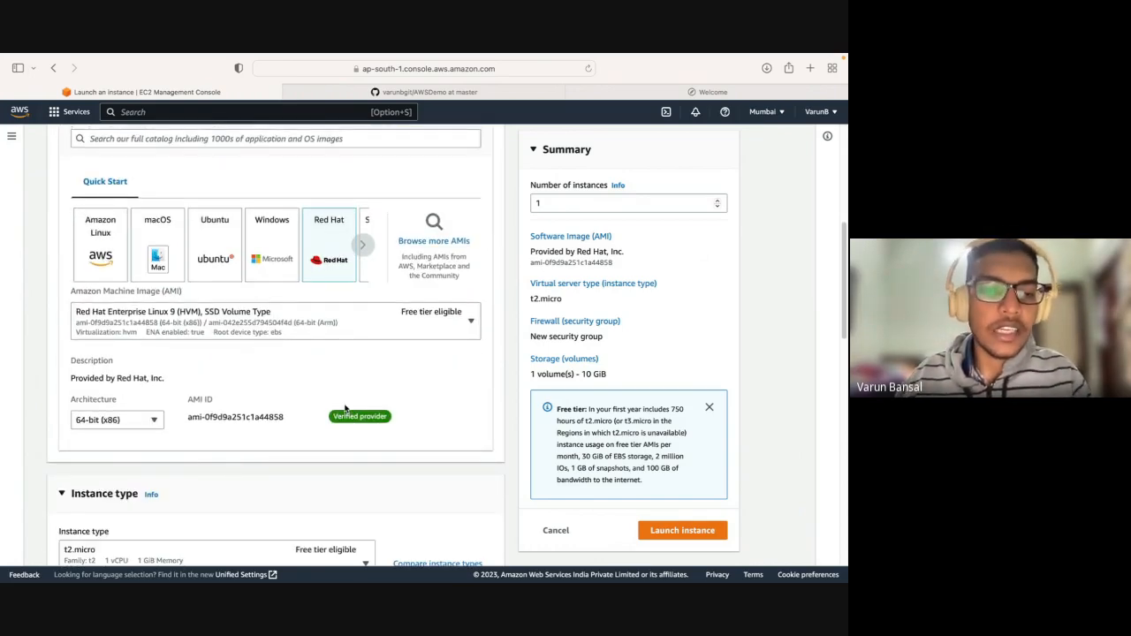
pyautogui.scroll(-4, 345, 408)
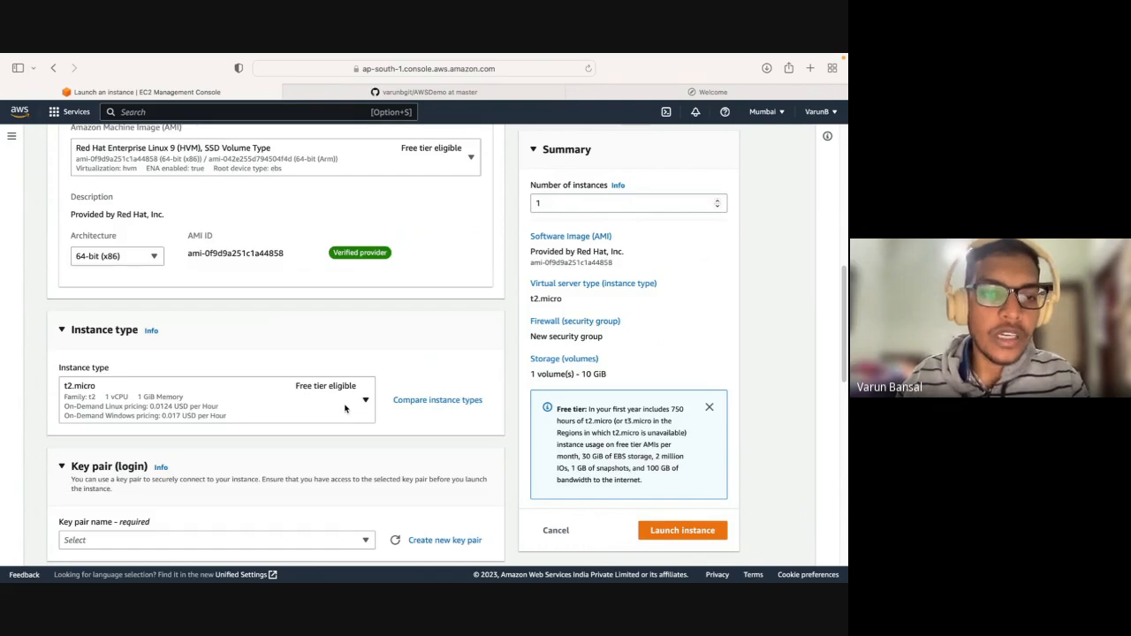
pyautogui.scroll(2, 345, 408)
pyautogui.scroll(-1, 417, 314)
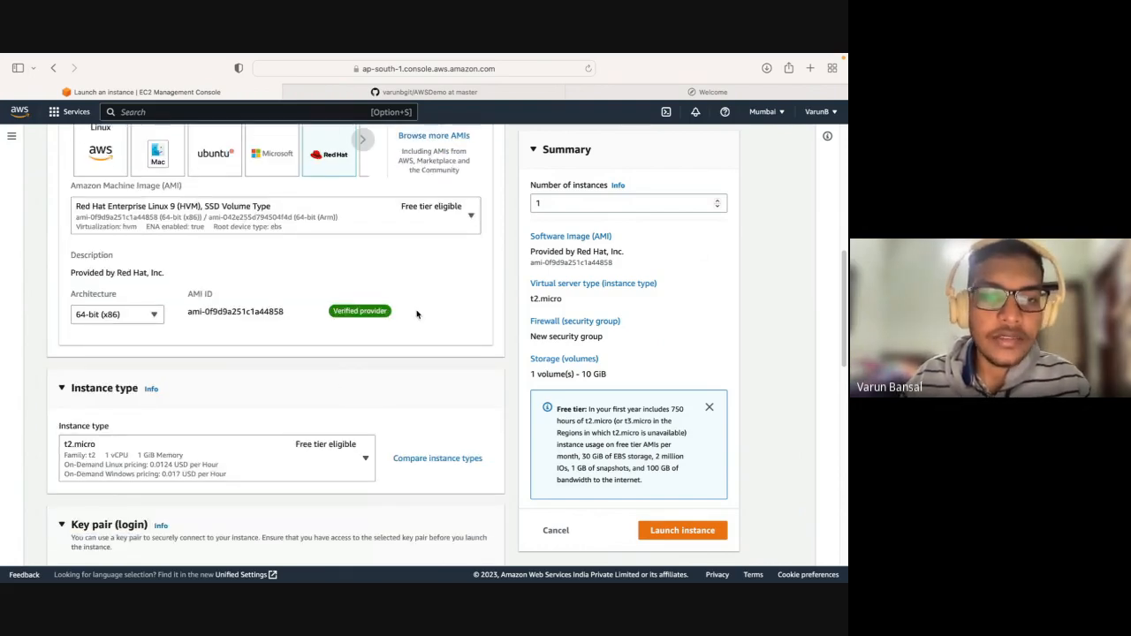
pyautogui.scroll(1, 417, 314)
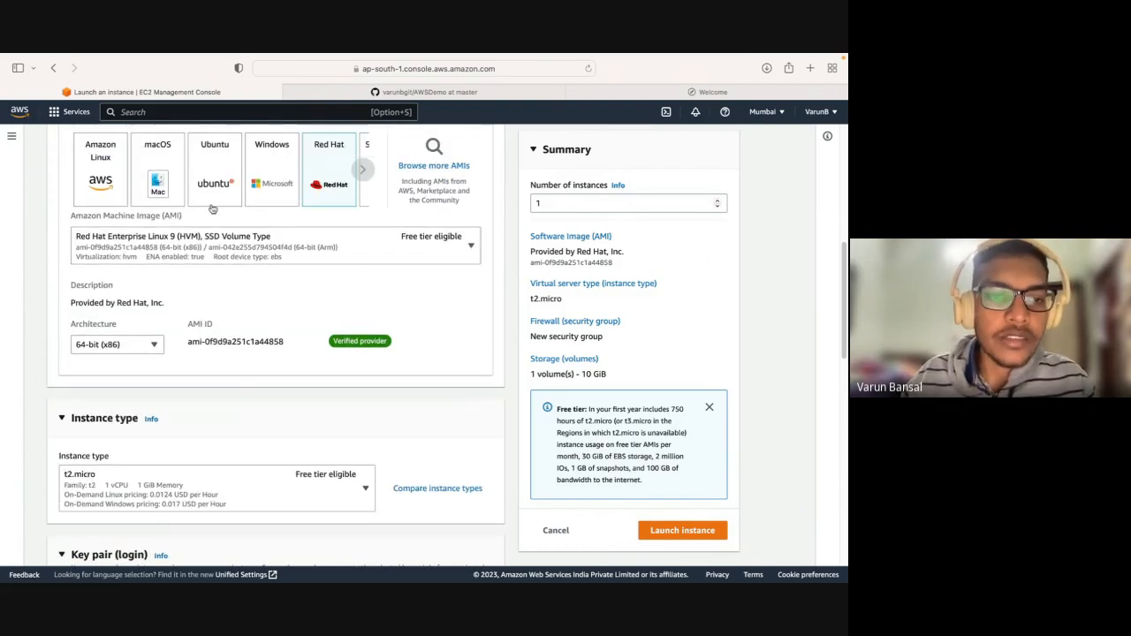
# Examine the available Red Hat machine images and close the list without changing the selected AMI.
pyautogui.click(340, 251)
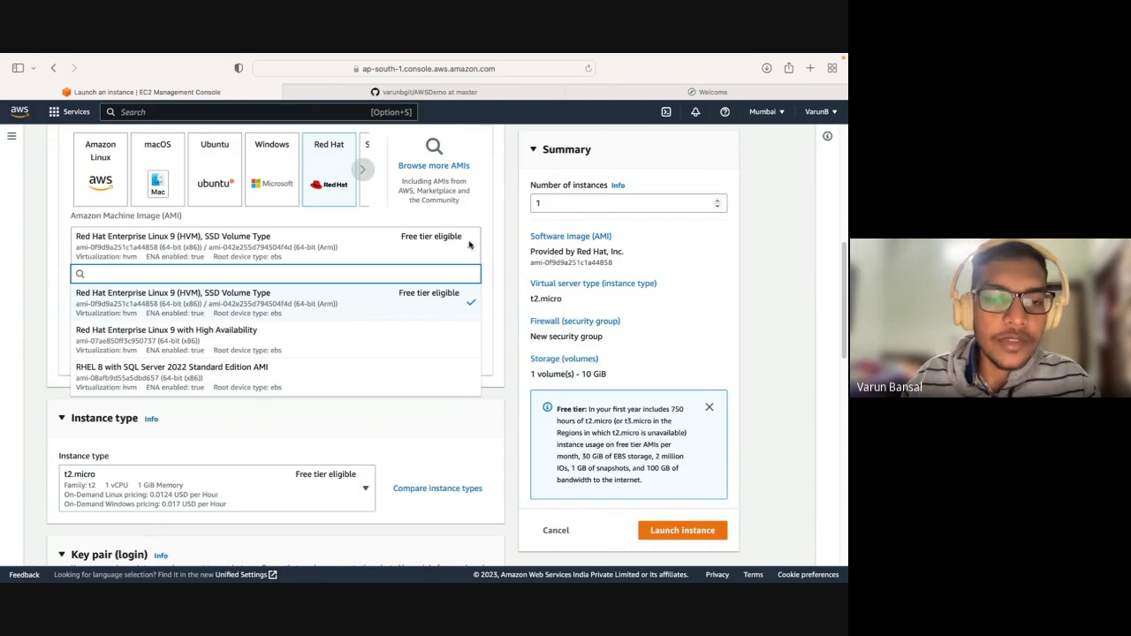
pyautogui.scroll(-3, 396, 318)
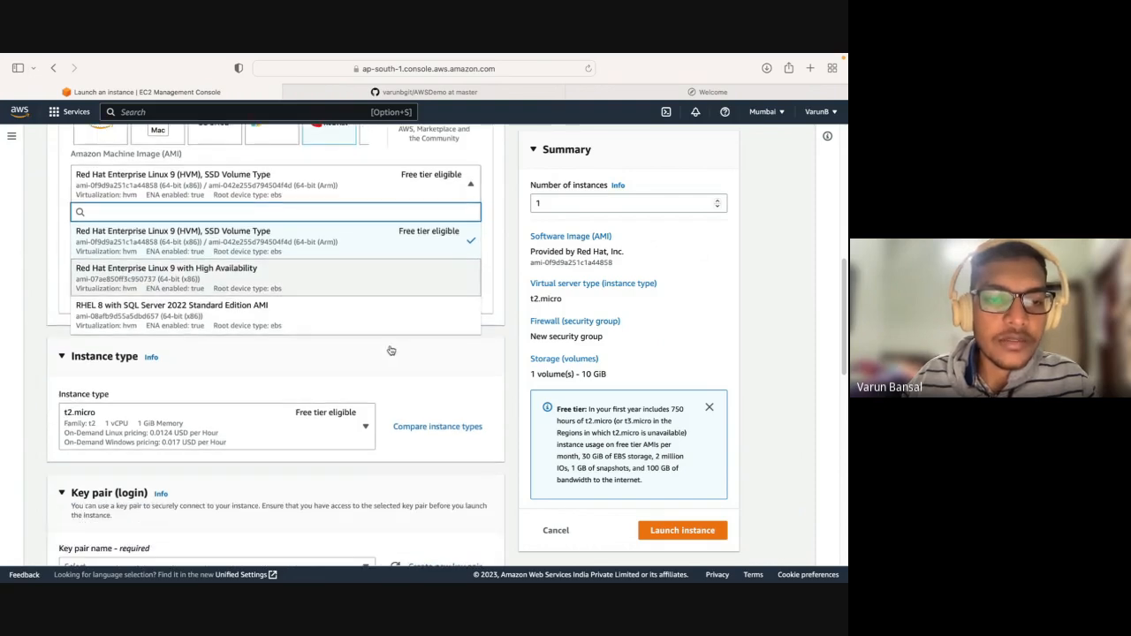
pyautogui.scroll(1, 311, 283)
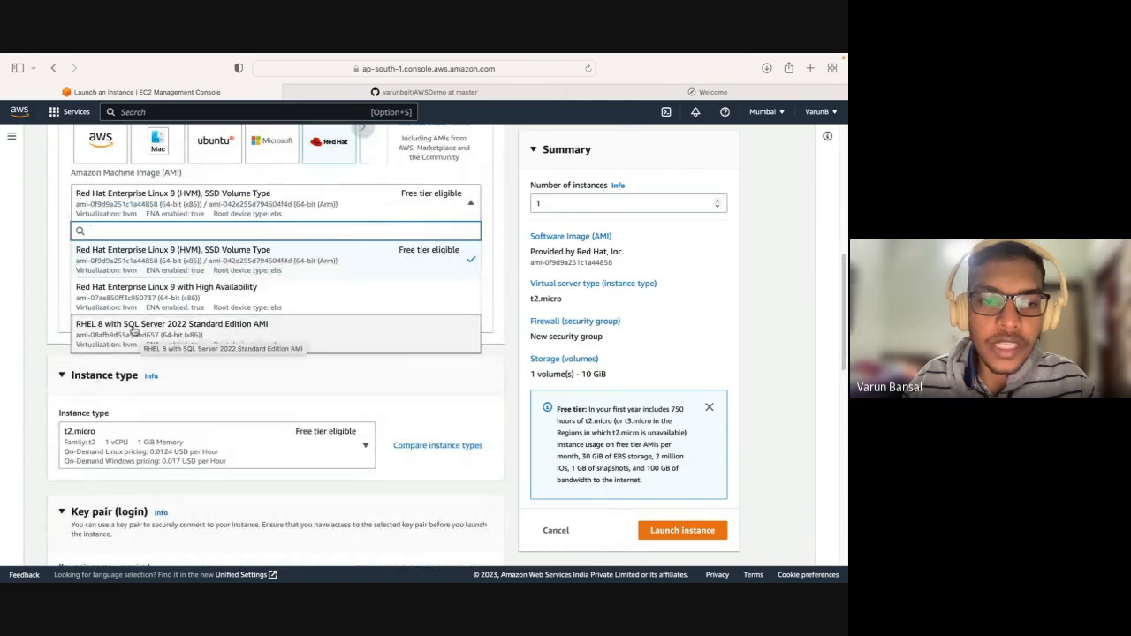
pyautogui.click(242, 385)
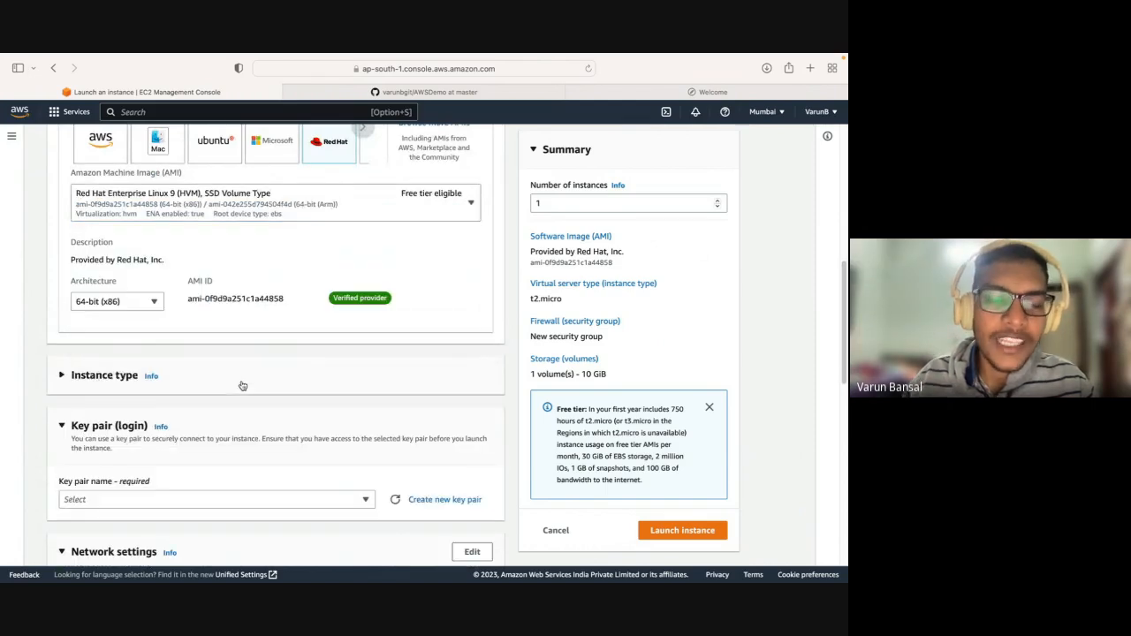
pyautogui.click(466, 208)
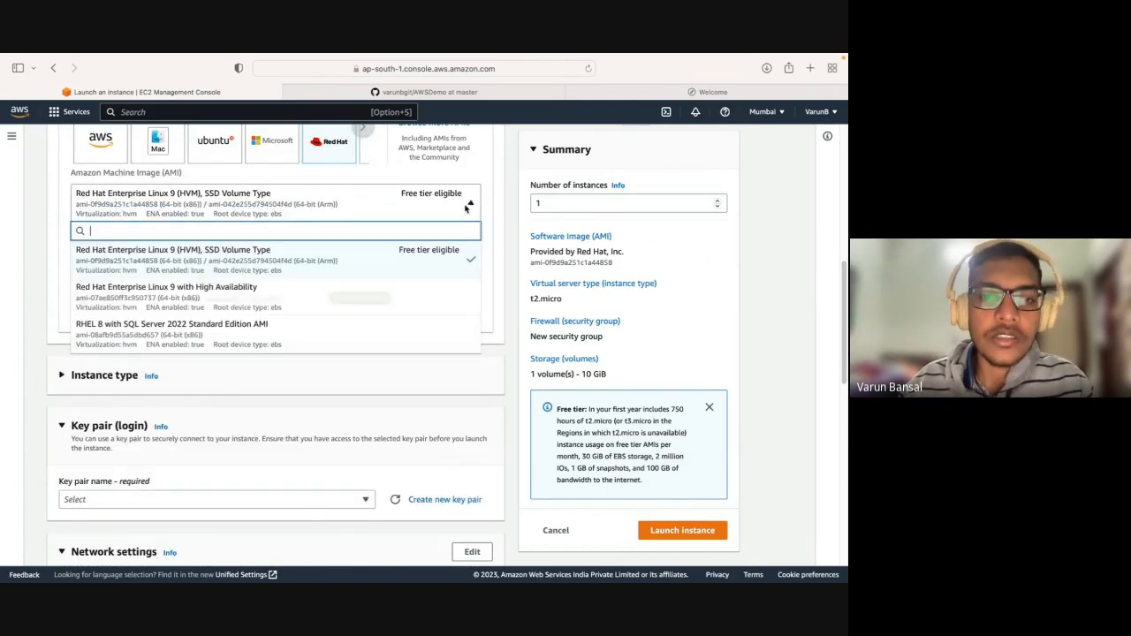
pyautogui.click(467, 208)
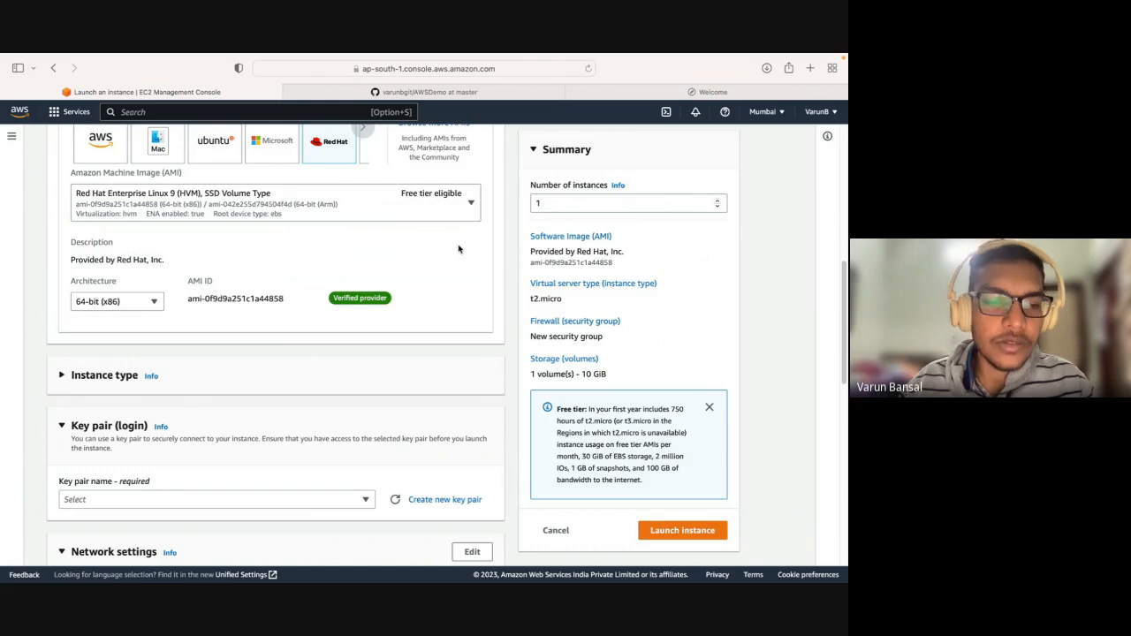
pyautogui.scroll(-1, 458, 249)
pyautogui.click(404, 336)
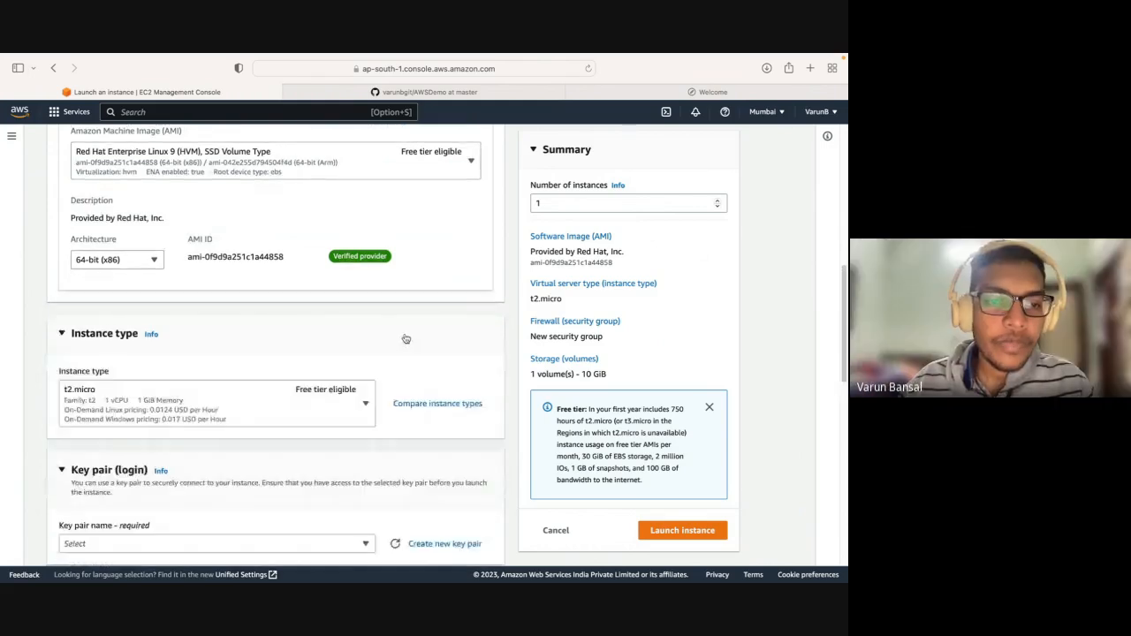
# Examine the available instance types with their vCPU, memory and hourly pricing, and close the list keeping t2.micro selected.
pyautogui.scroll(-1, 309, 366)
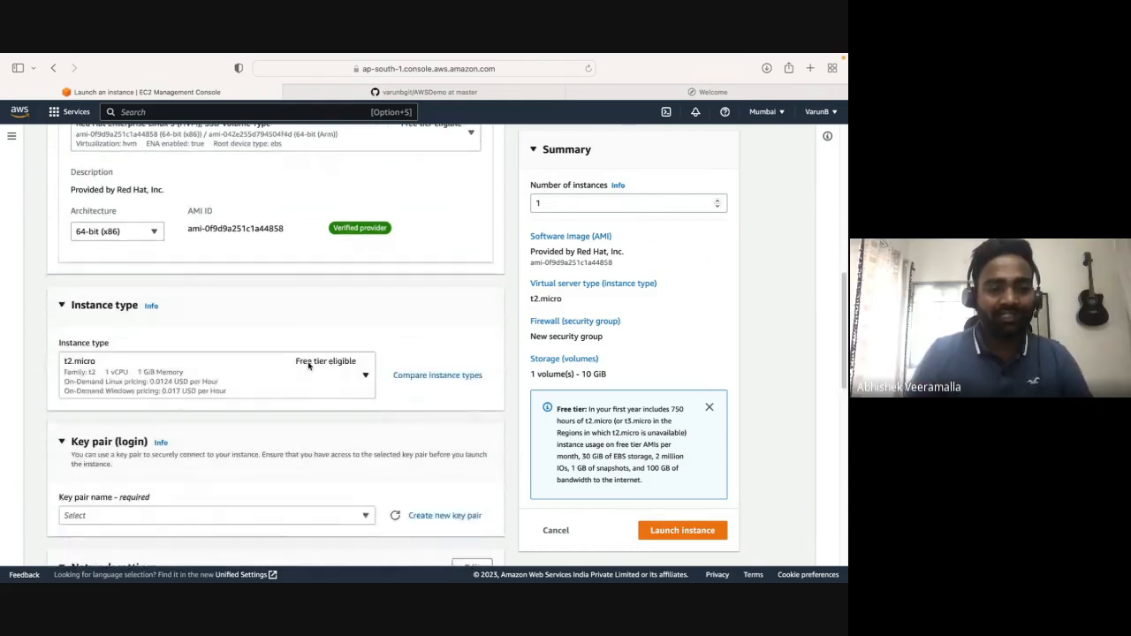
pyautogui.scroll(-1, 309, 366)
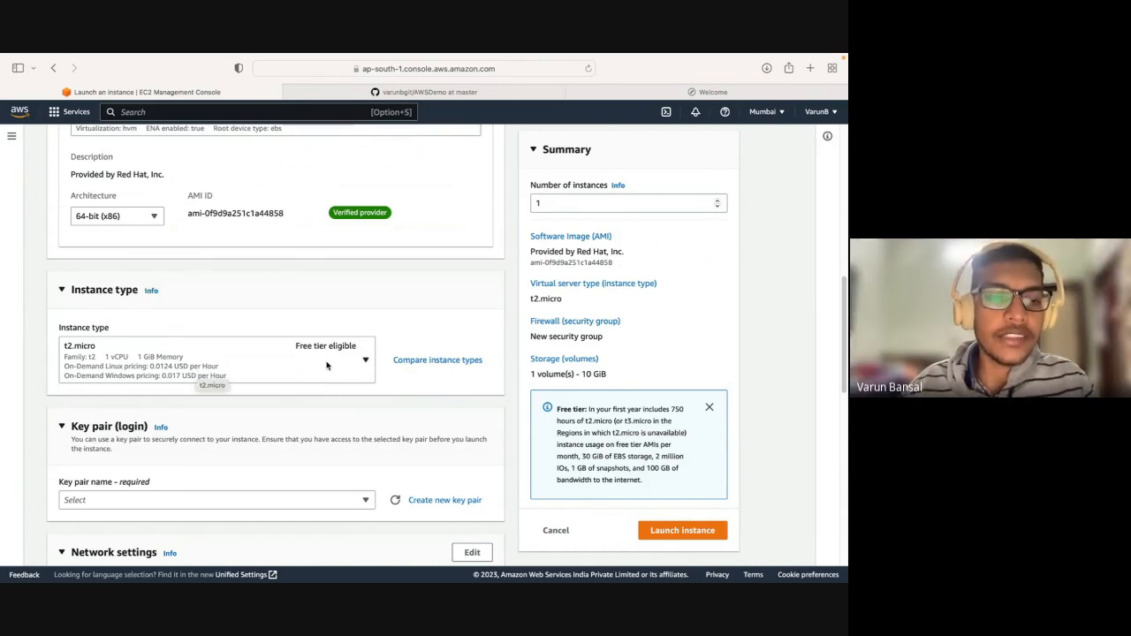
pyautogui.click(364, 362)
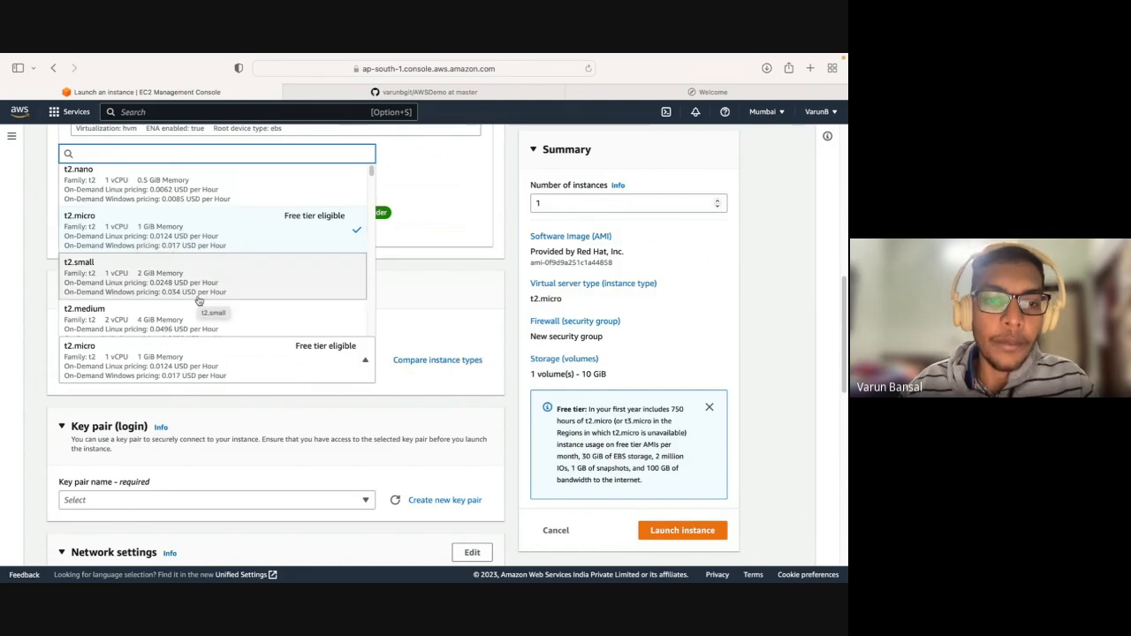
pyautogui.scroll(-10, 197, 299)
pyautogui.scroll(-5, 199, 301)
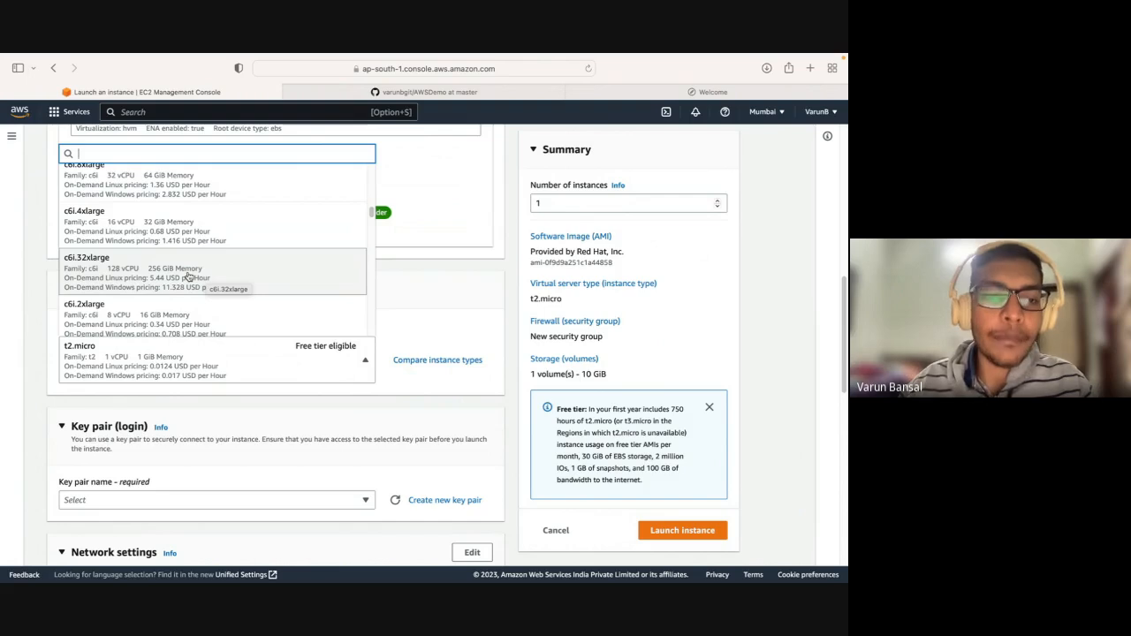
pyautogui.scroll(-10, 187, 277)
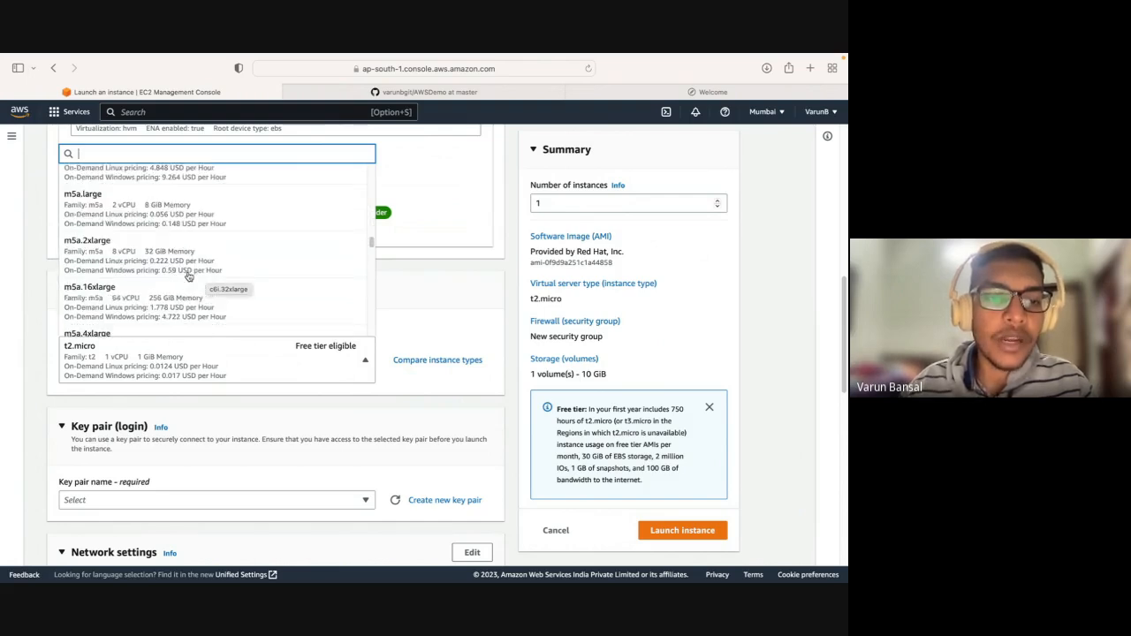
pyautogui.scroll(-5, 177, 310)
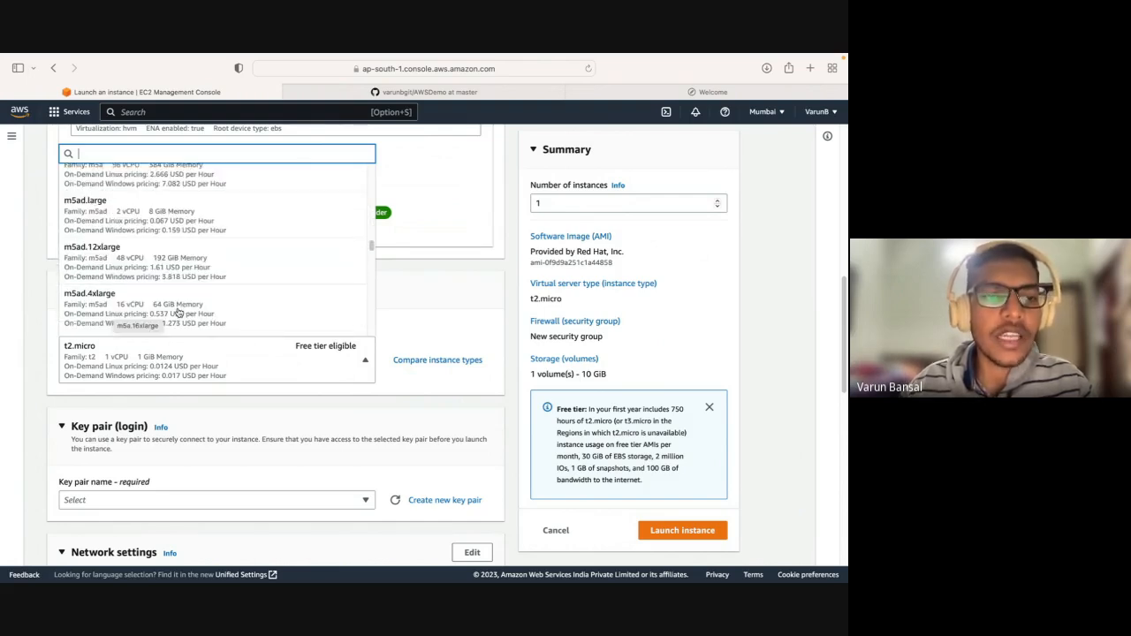
pyautogui.scroll(-2, 178, 312)
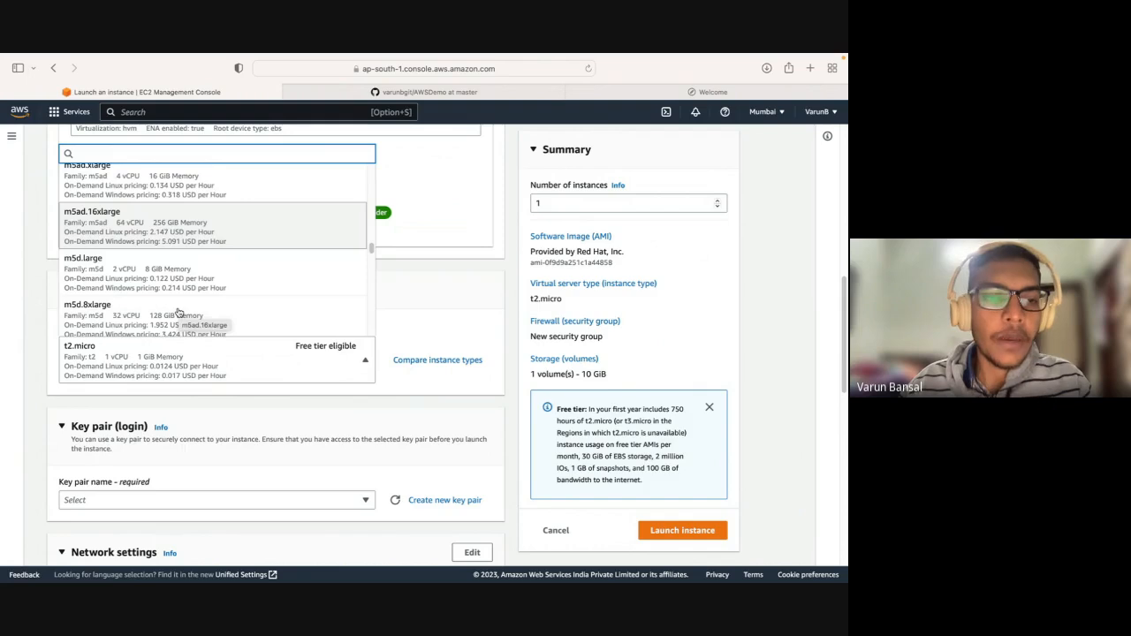
pyautogui.scroll(-4, 178, 312)
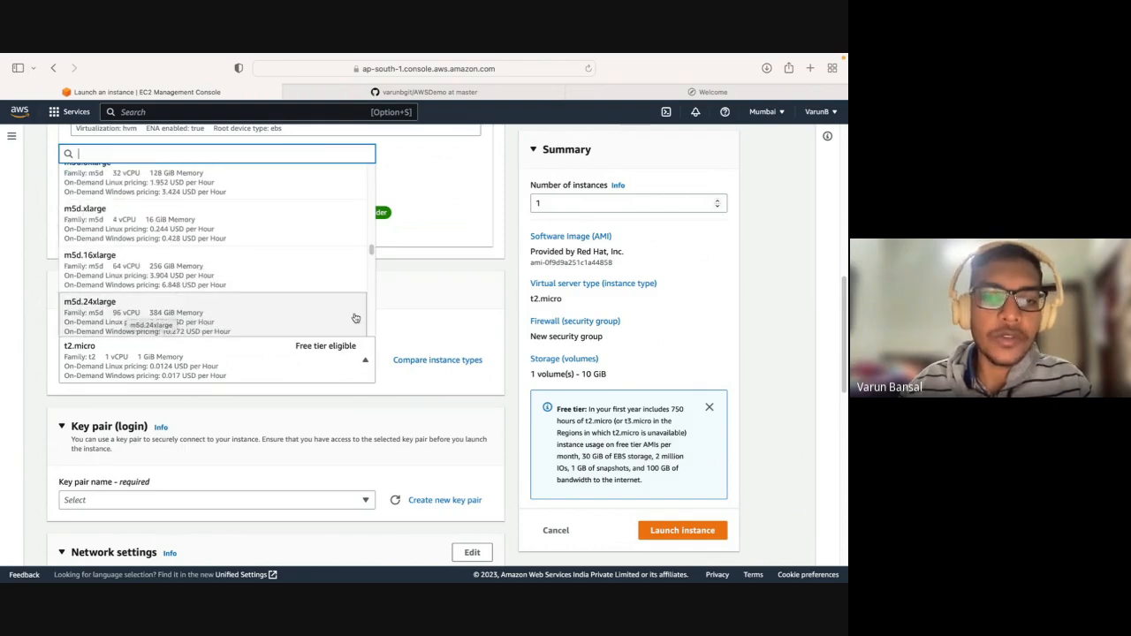
pyautogui.click(348, 365)
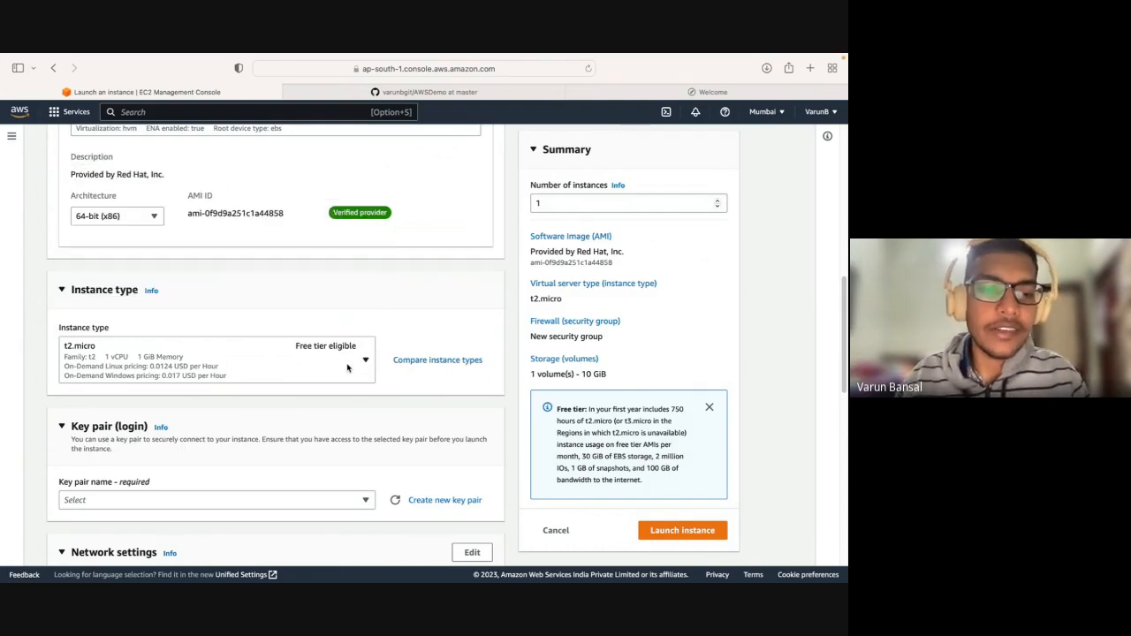
# Open the list of existing key pairs in the instance's login settings.
pyautogui.scroll(-2, 348, 369)
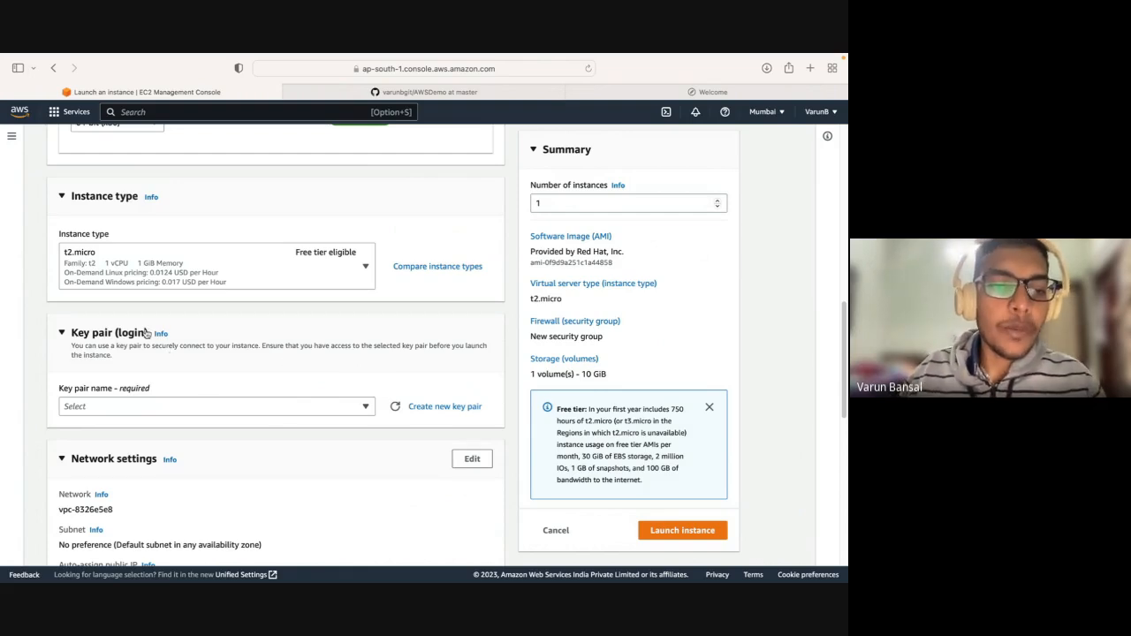
pyautogui.moveTo(148, 333); pyautogui.dragTo(72, 333)
pyautogui.click(72, 333)
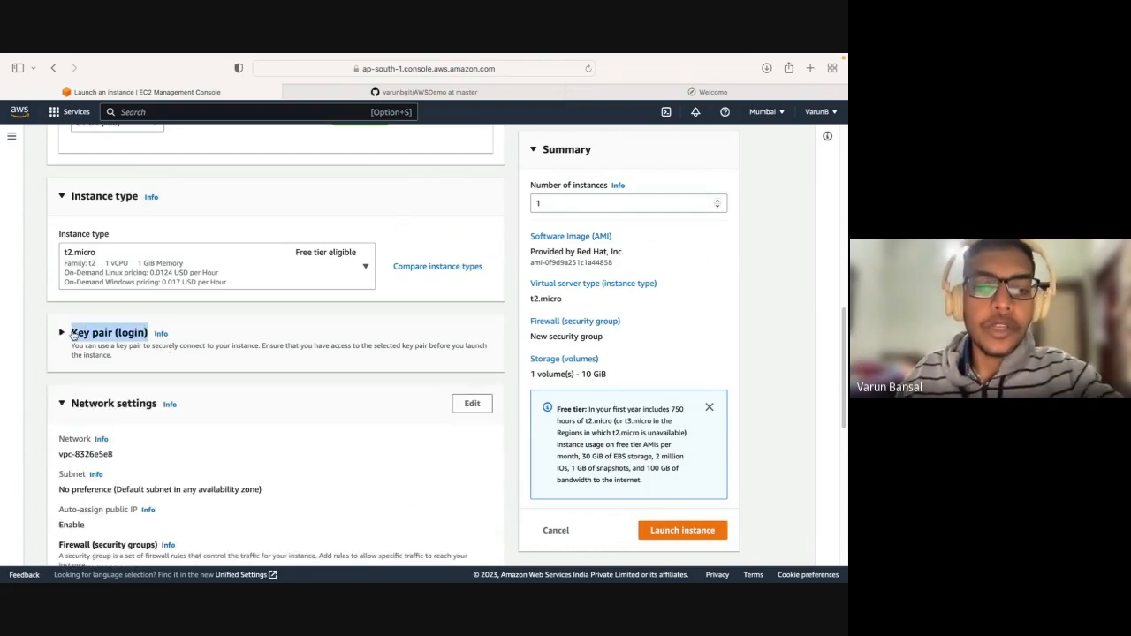
pyautogui.click(105, 334)
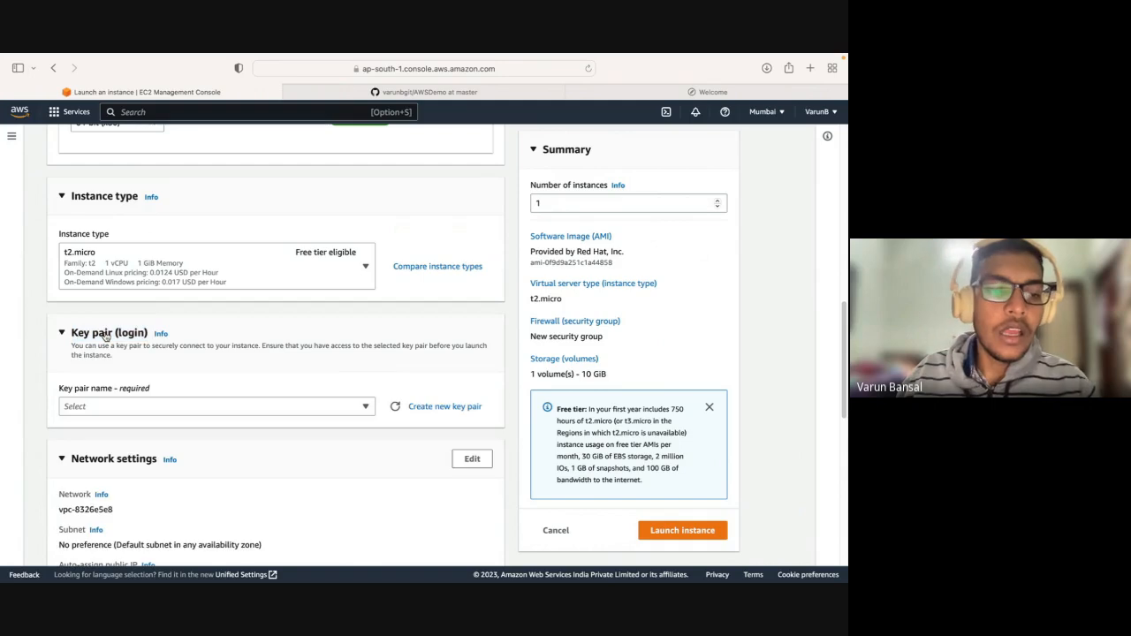
pyautogui.click(171, 408)
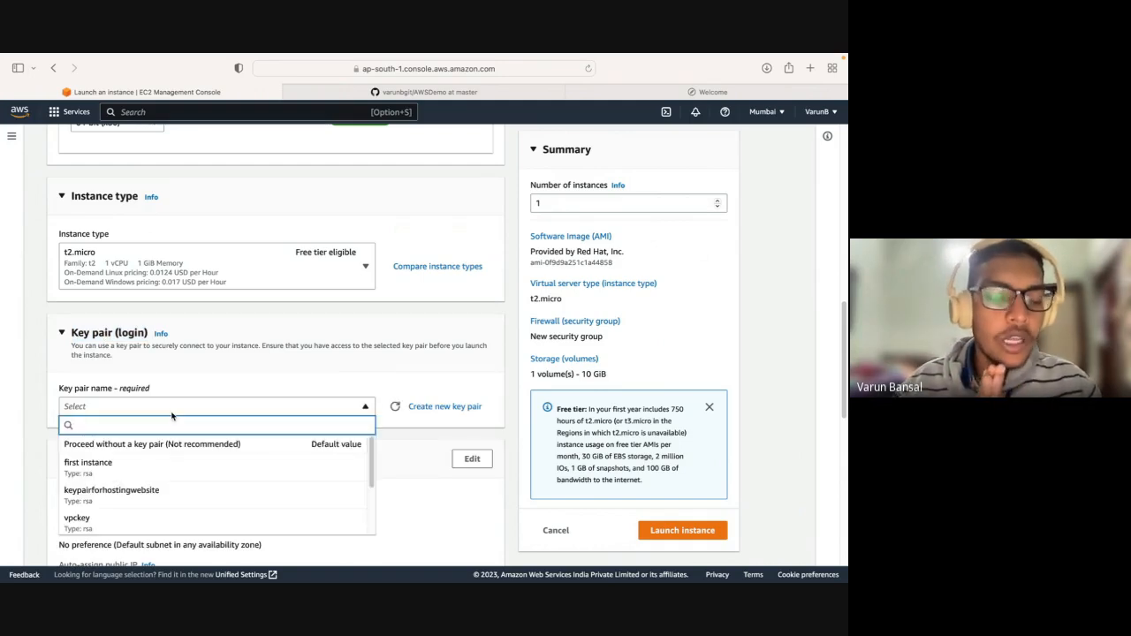
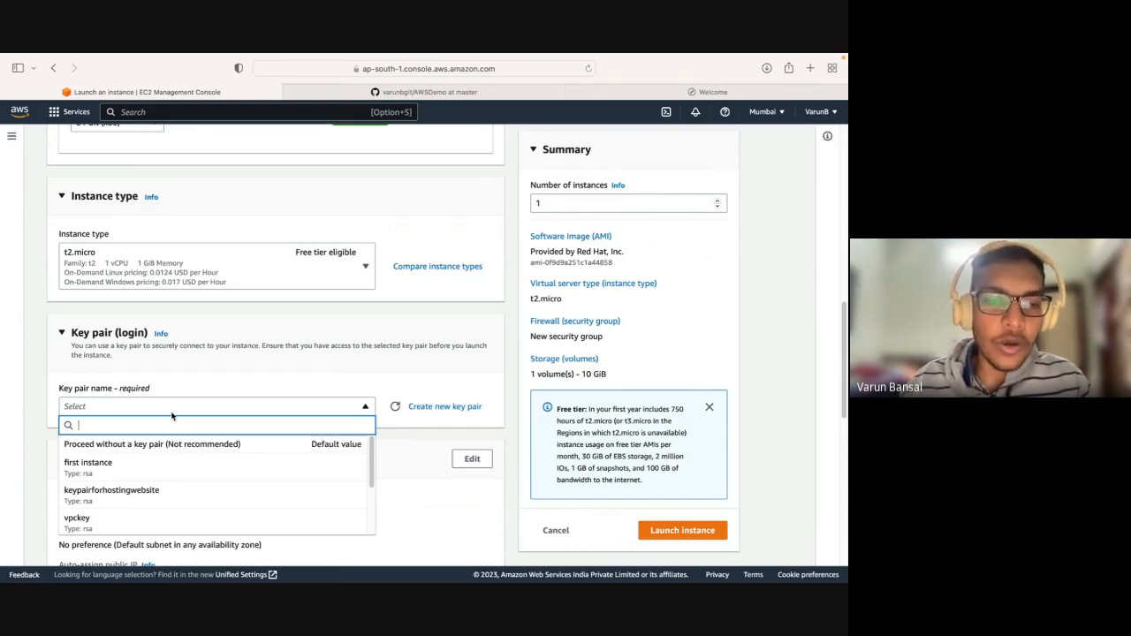
# Close the list of existing key pairs and start creating a new key pair named demo.
pyautogui.click(292, 354)
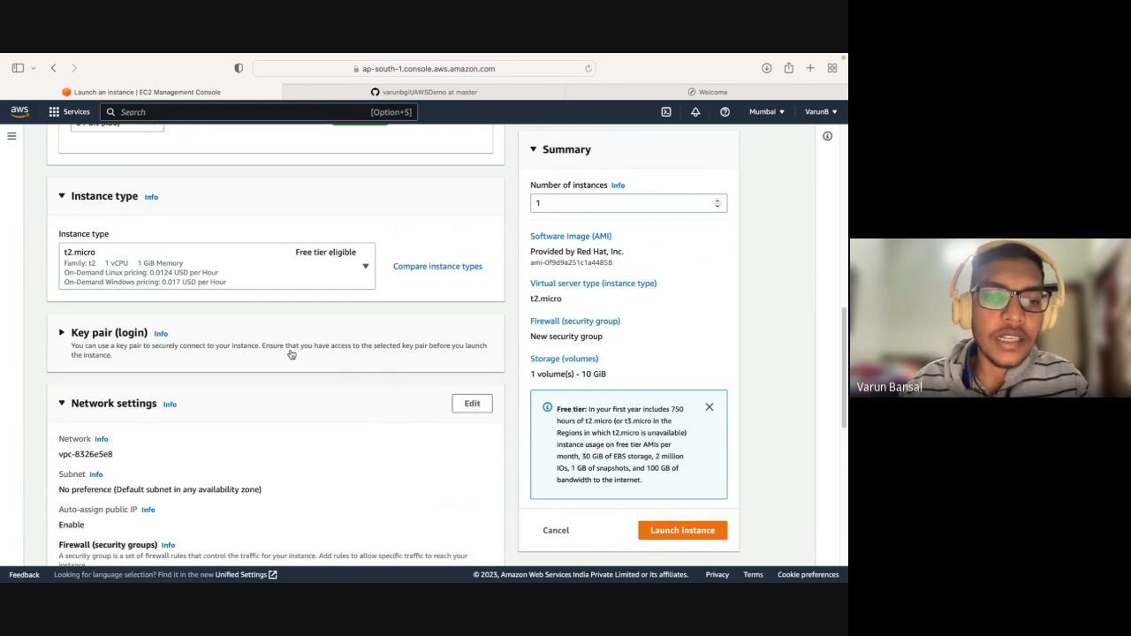
pyautogui.click(121, 339)
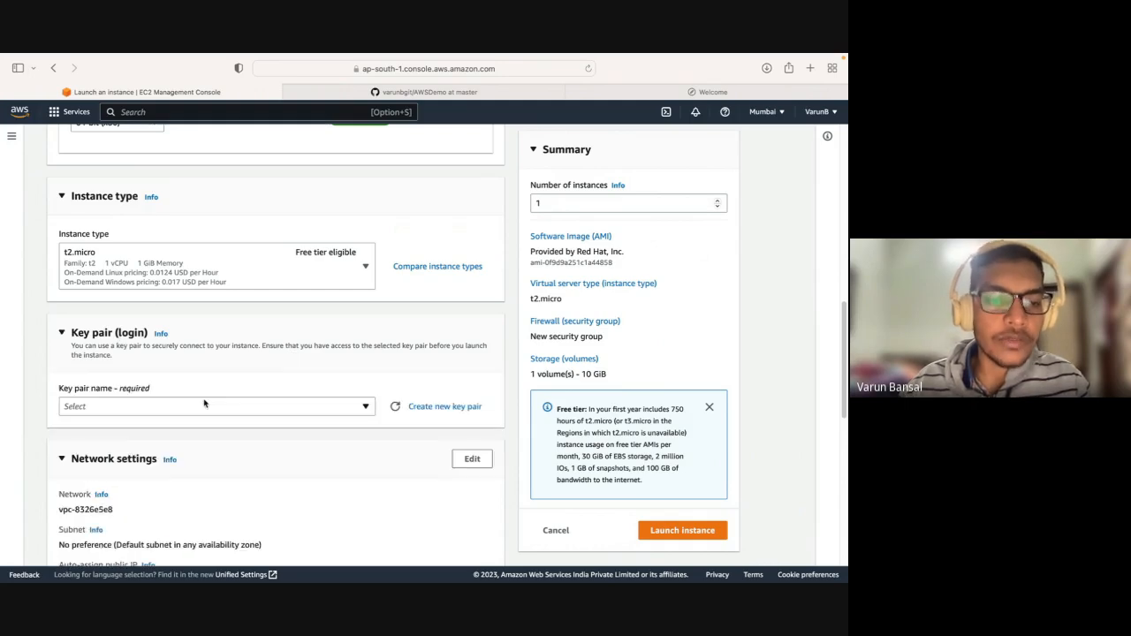
pyautogui.click(203, 404)
pyautogui.click(203, 404)
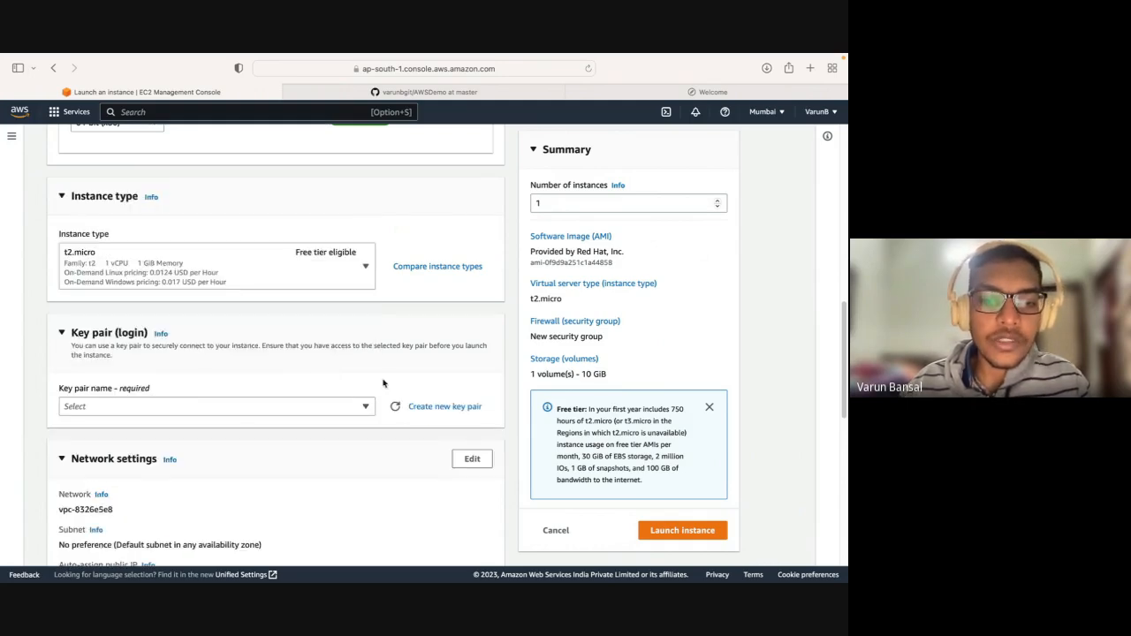
pyautogui.click(442, 407)
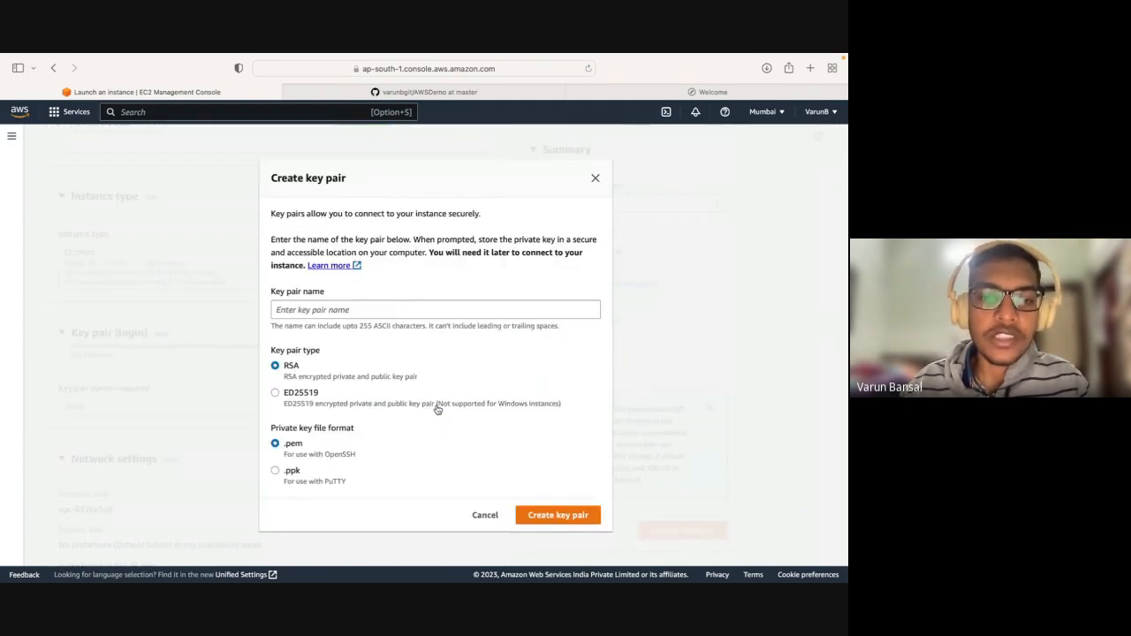
pyautogui.click(392, 311)
pyautogui.write('demo')
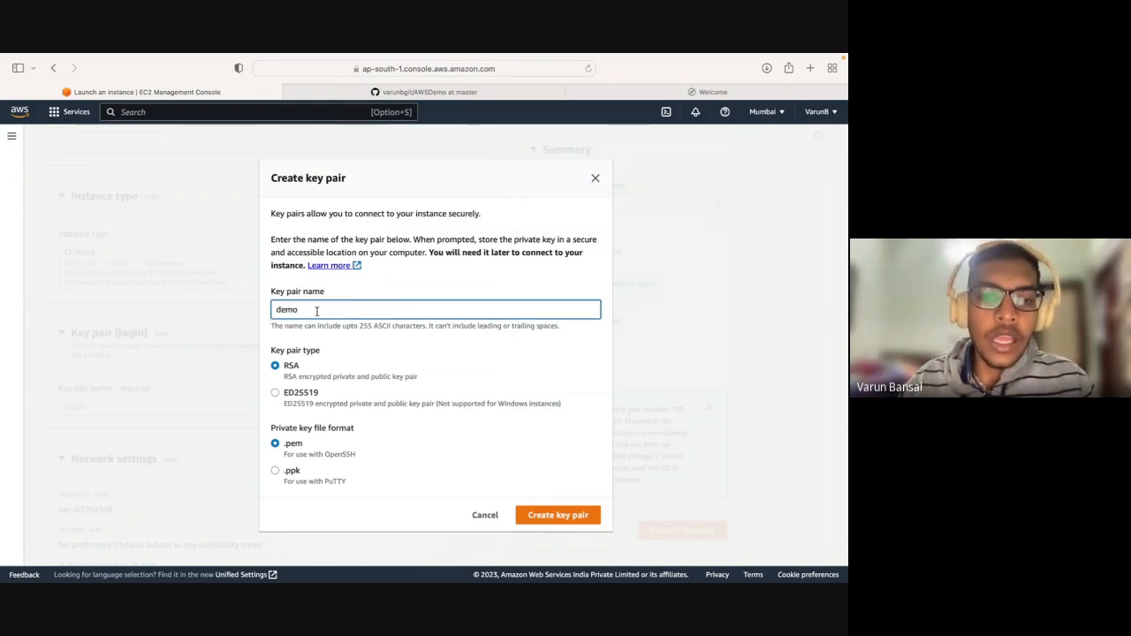
pyautogui.moveTo(317, 311); pyautogui.dragTo(264, 312)
pyautogui.click(263, 312)
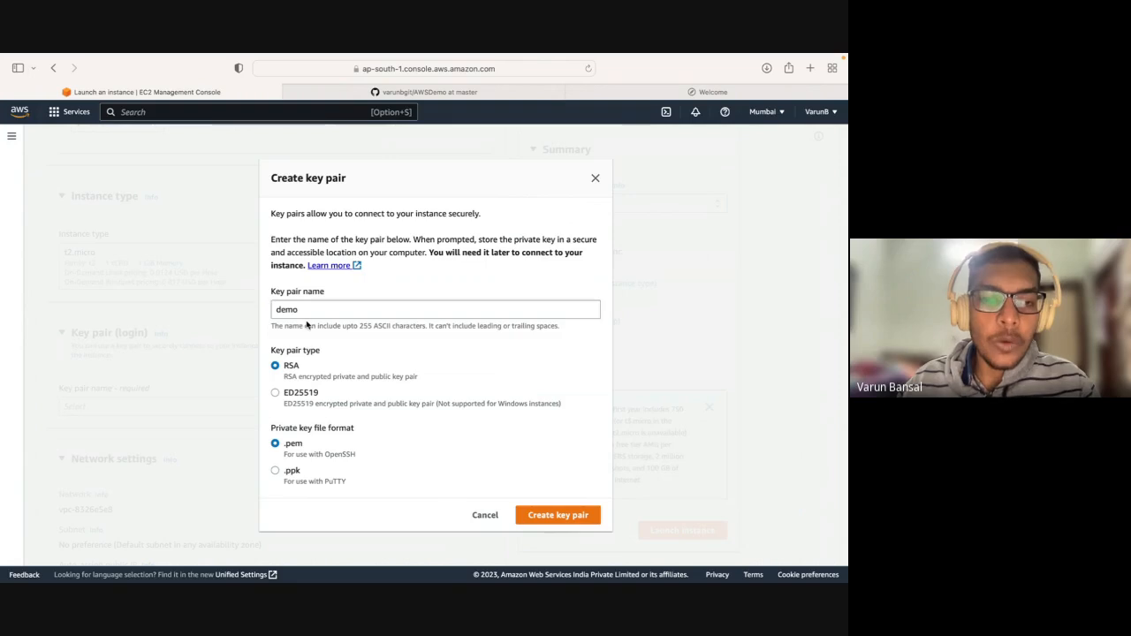
pyautogui.moveTo(326, 292); pyautogui.dragTo(269, 307)
pyautogui.click(322, 294)
pyautogui.click(320, 298)
pyautogui.click(303, 310)
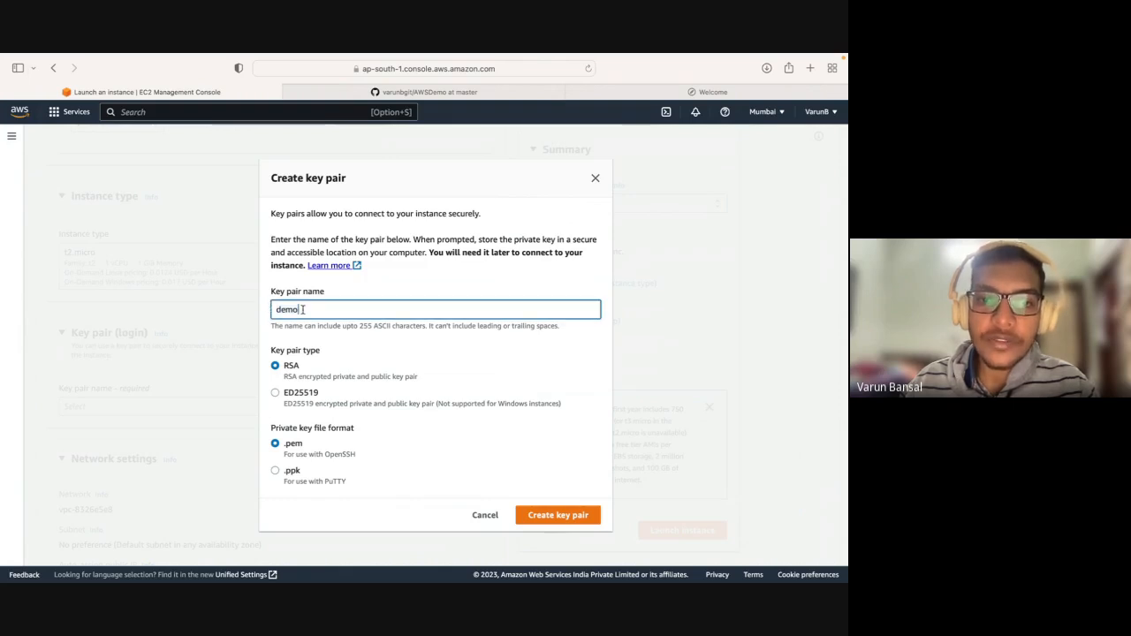
pyautogui.moveTo(308, 311); pyautogui.dragTo(258, 313)
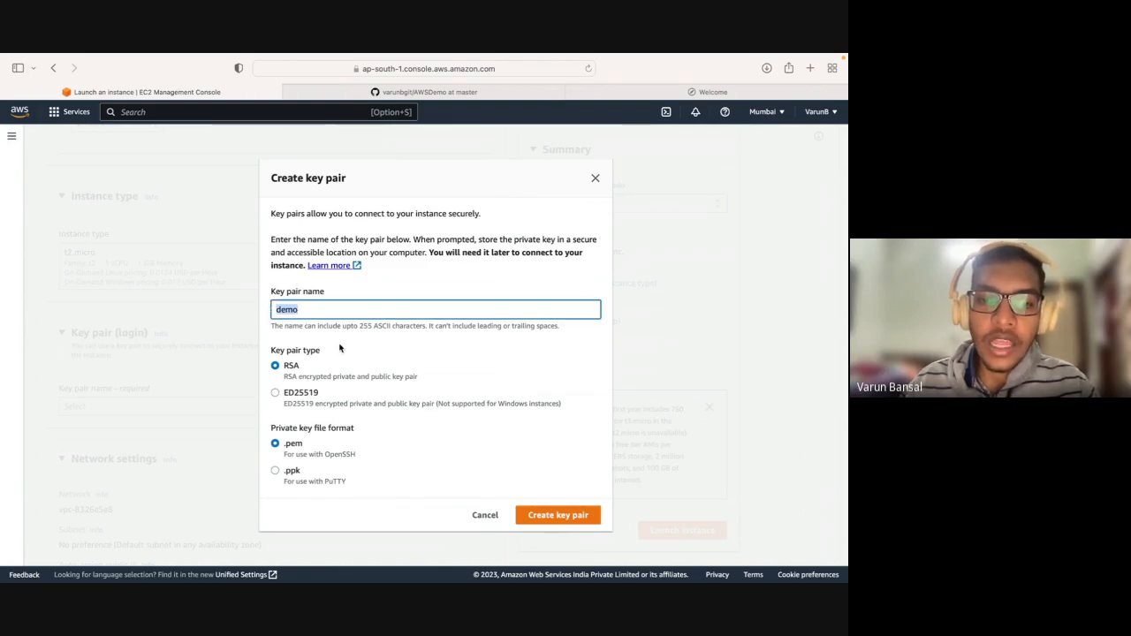
pyautogui.click(299, 368)
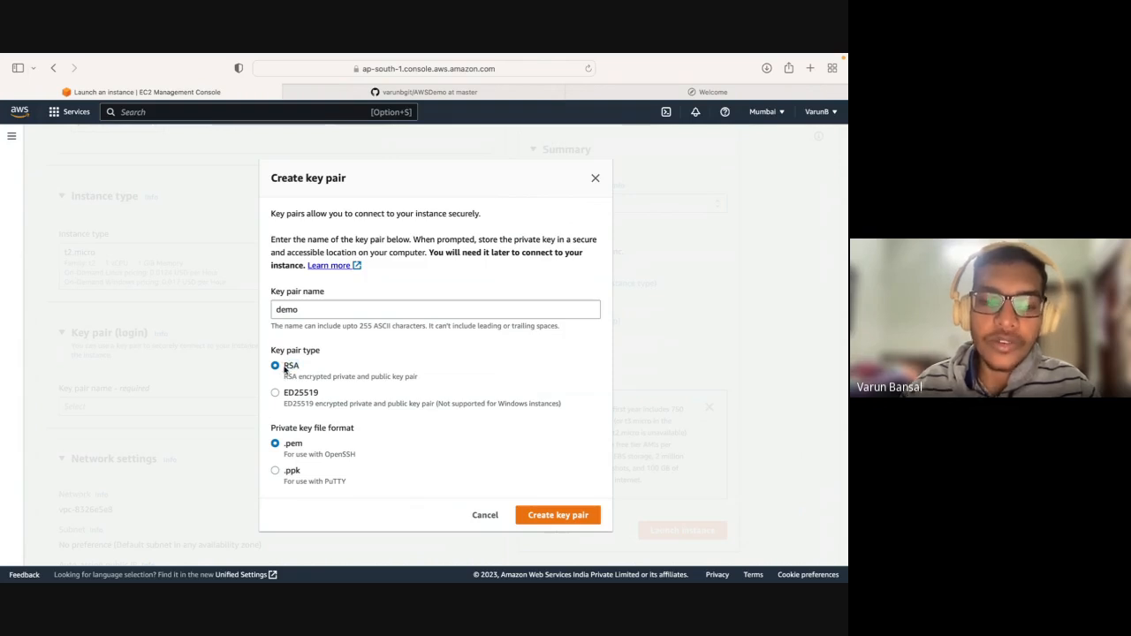
pyautogui.click(378, 311)
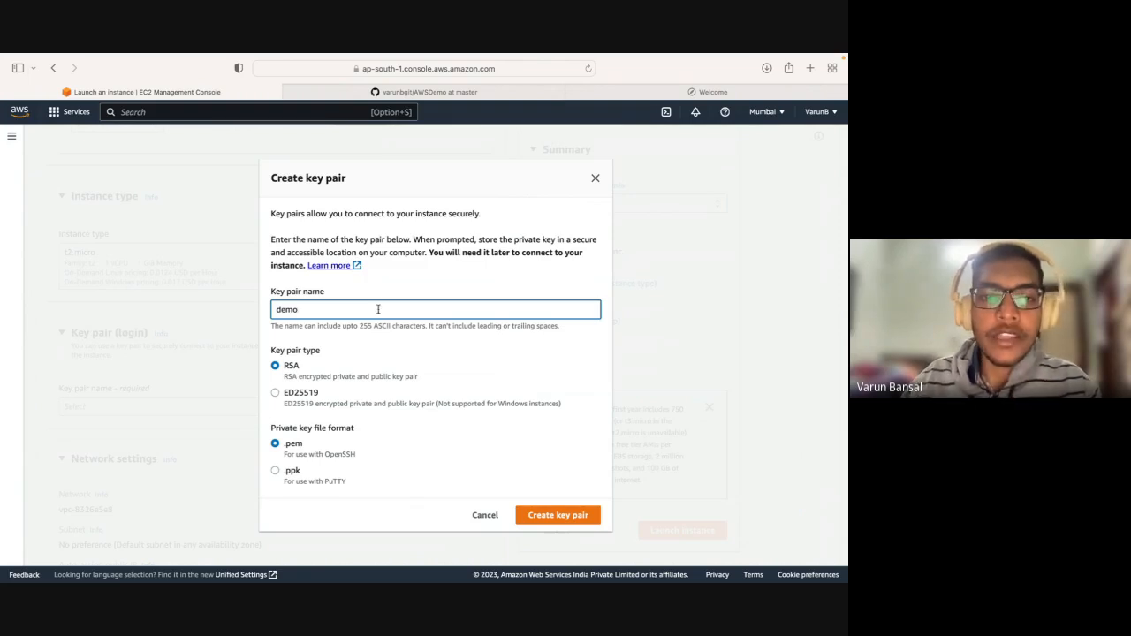
pyautogui.moveTo(349, 178); pyautogui.dragTo(258, 179)
pyautogui.click(351, 187)
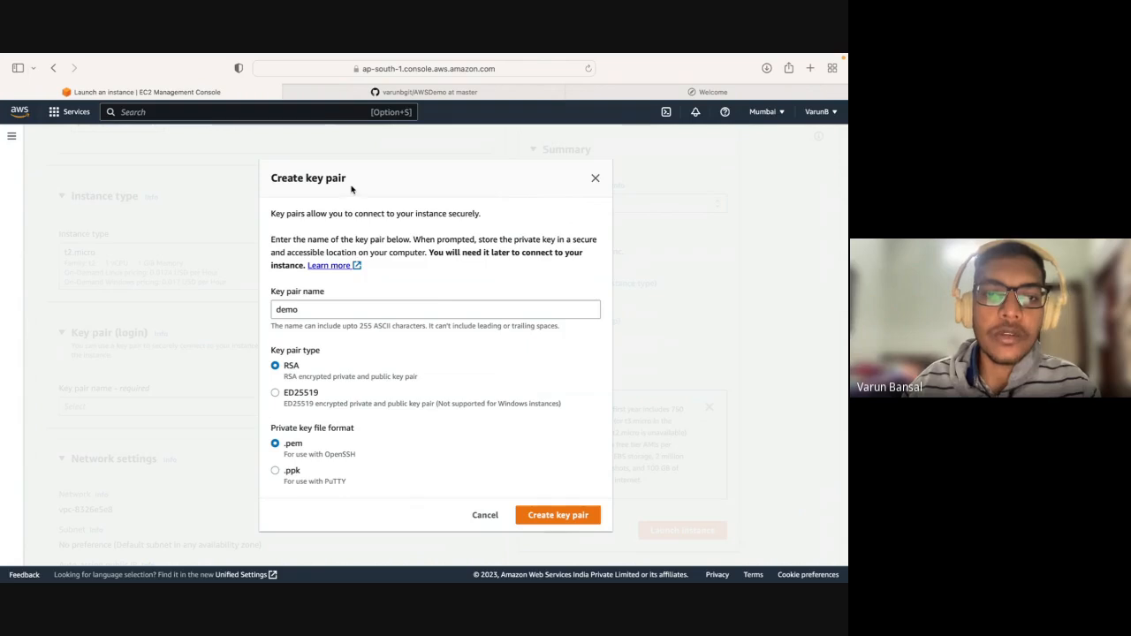
pyautogui.tripleClick(351, 183)
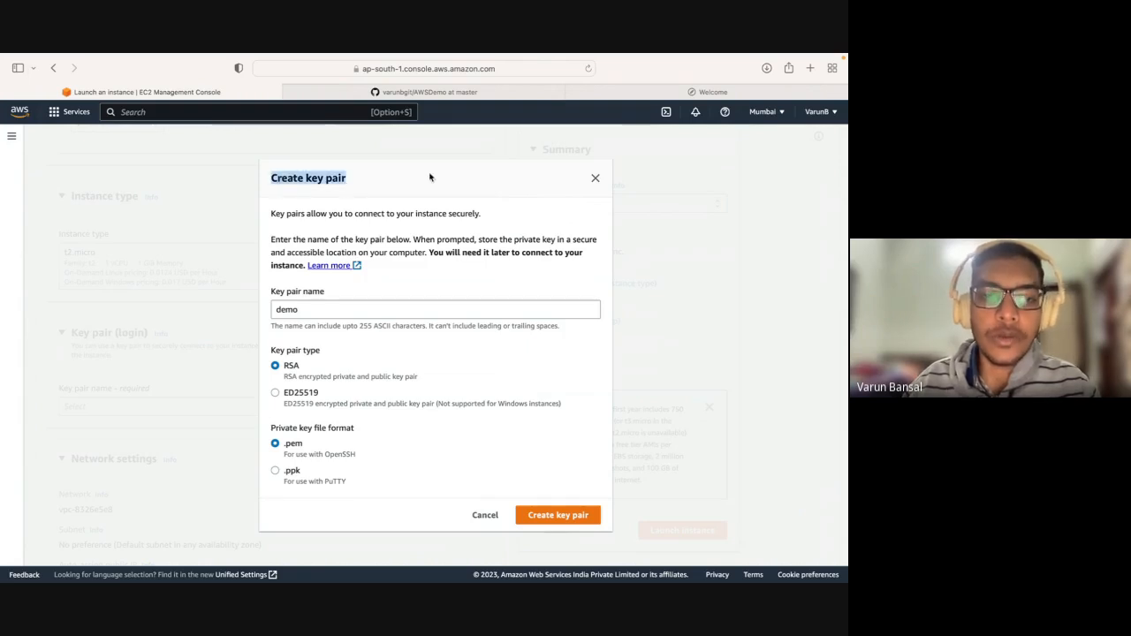
pyautogui.click(430, 177)
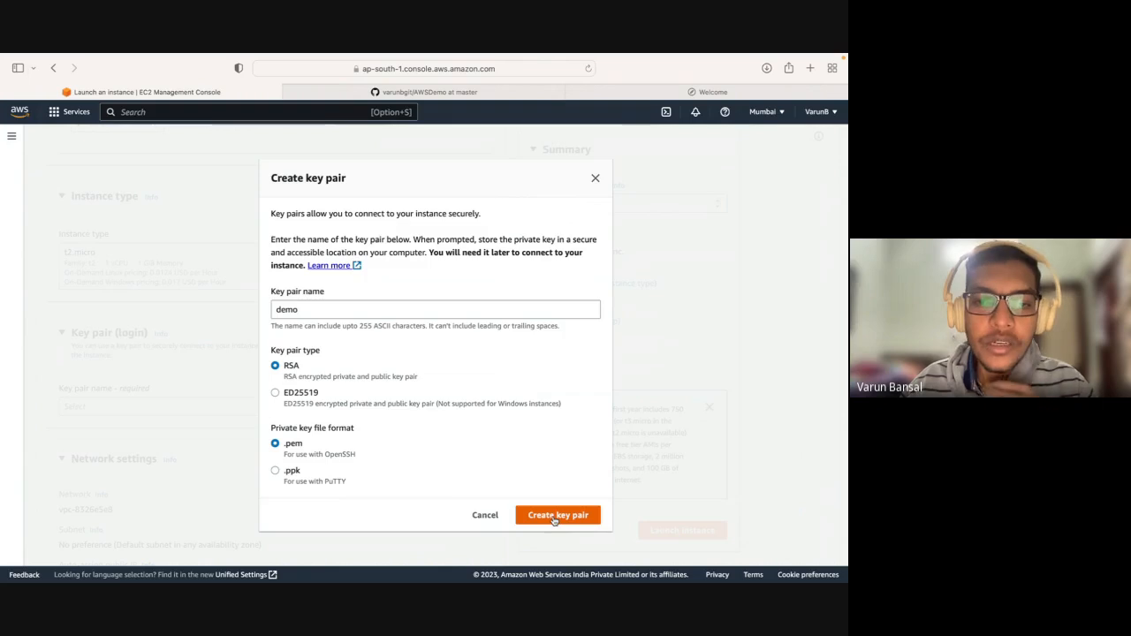
# Change the new key pair's name to demo-website, without any leading or trailing spaces.
pyautogui.click(388, 310)
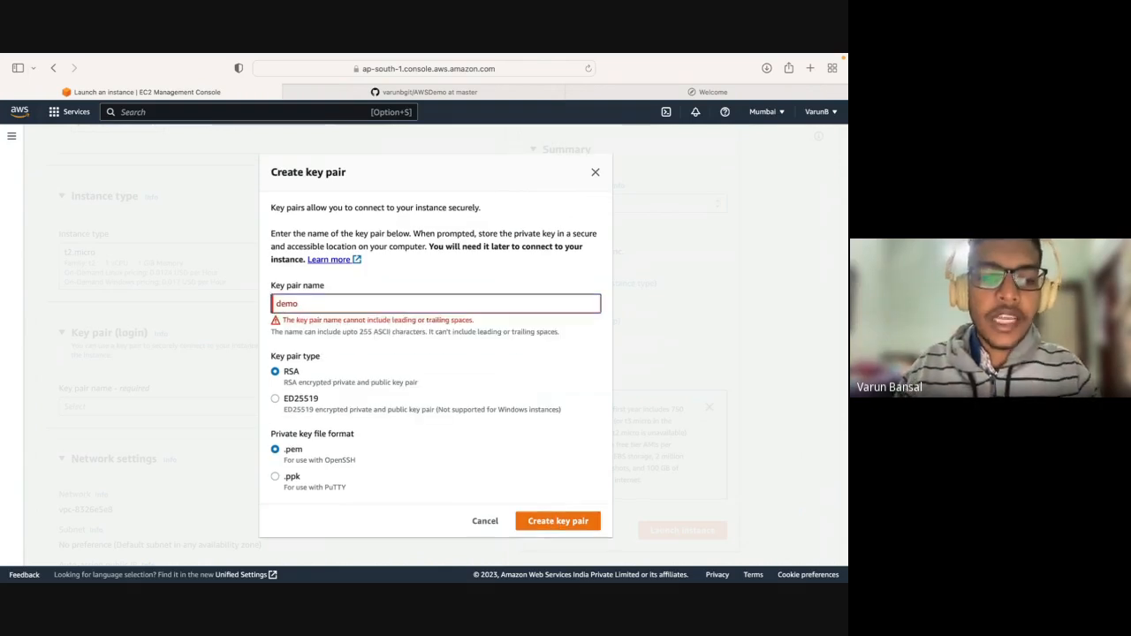
pyautogui.press('BackSpace')
pyautogui.write('-web')
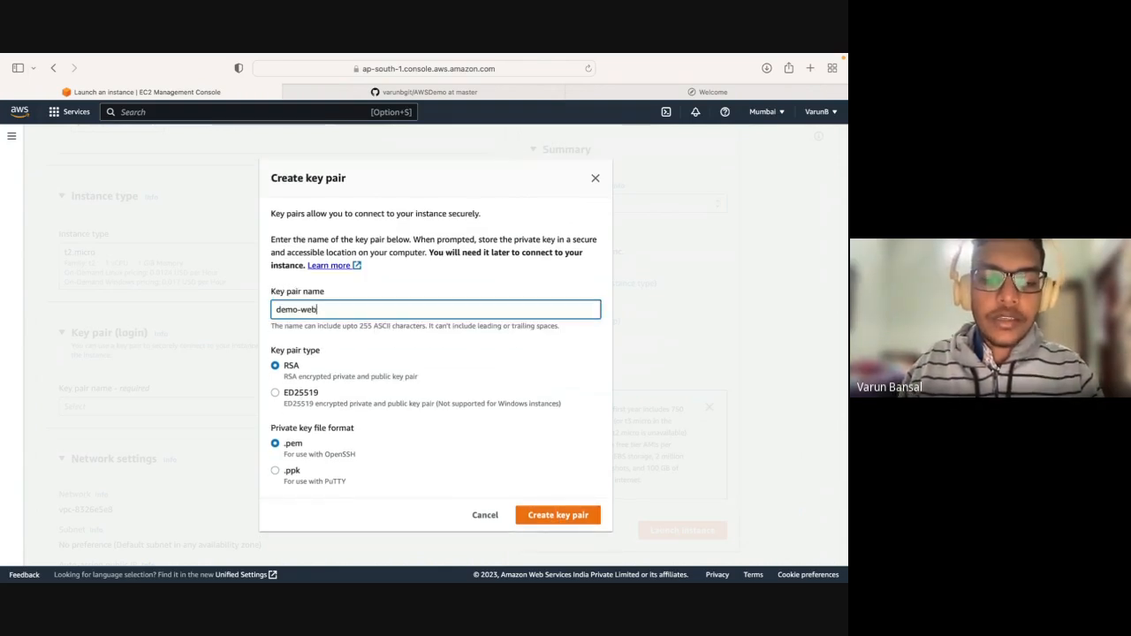
pyautogui.write('site')
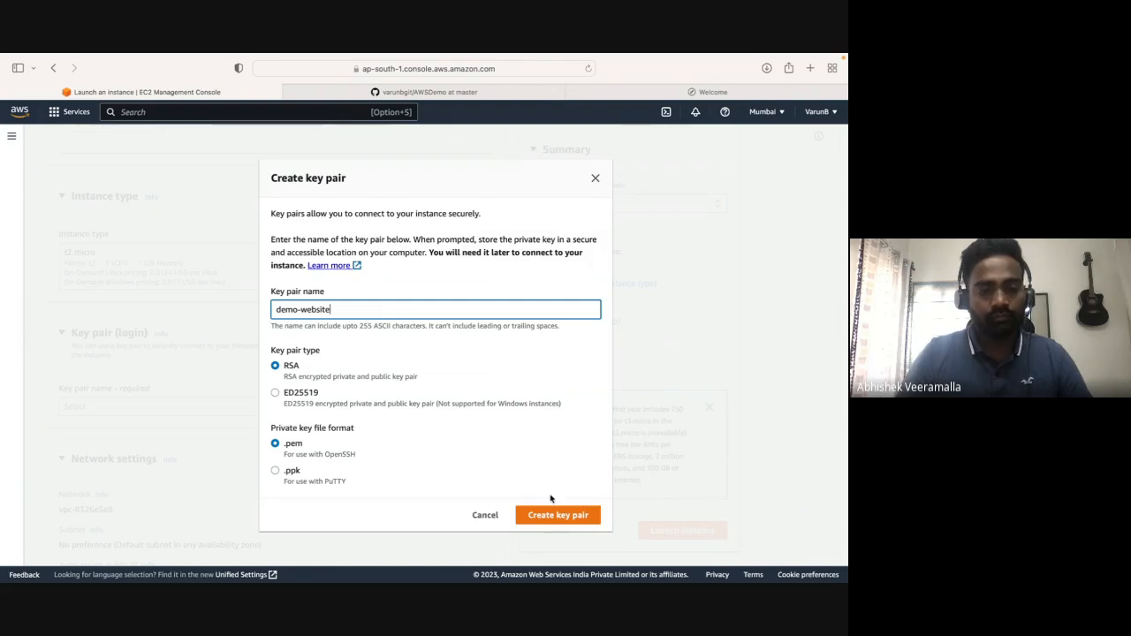
# Create the key pair with the .pem private key format and check for demo-website.pem among the downloaded files.
pyautogui.moveTo(304, 443); pyautogui.dragTo(276, 473)
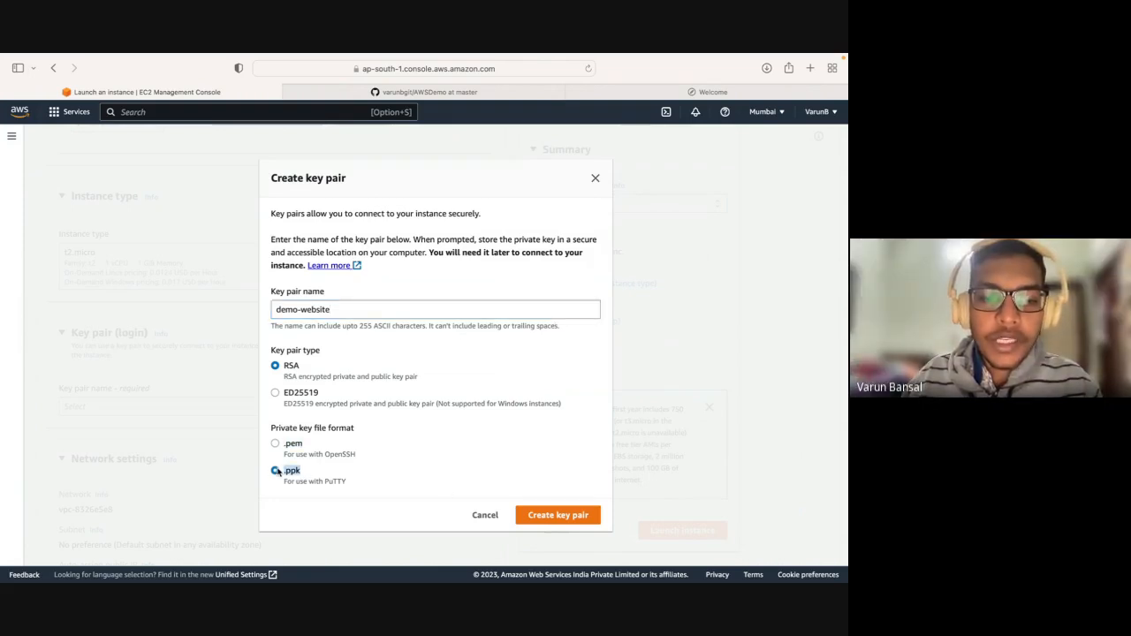
pyautogui.moveTo(346, 484); pyautogui.dragTo(326, 455)
pyautogui.click(325, 482)
pyautogui.click(326, 455)
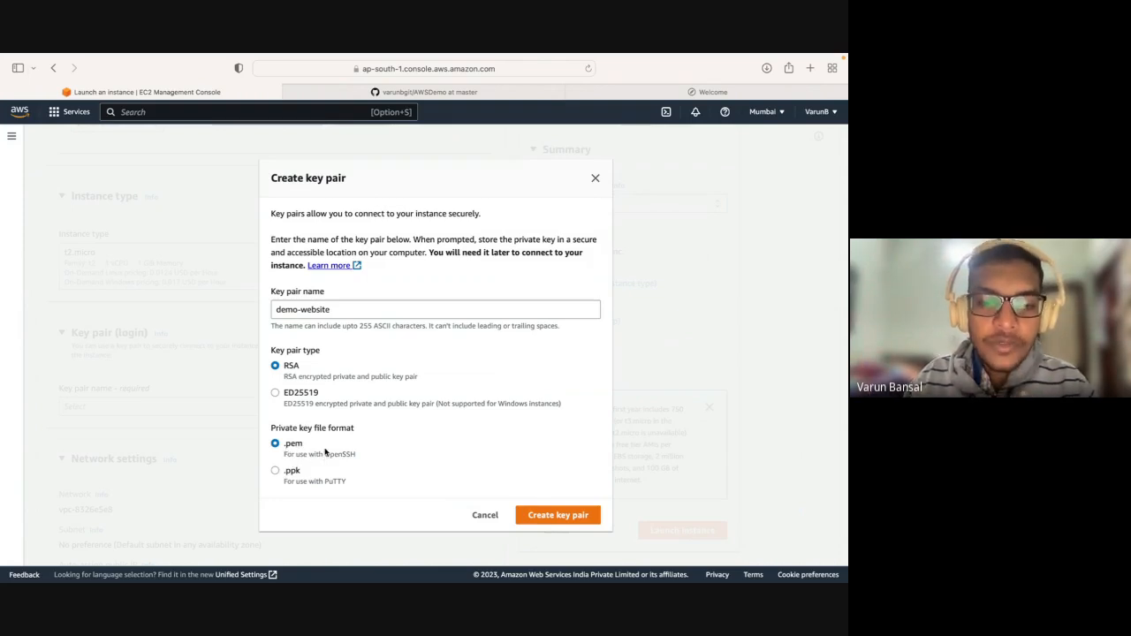
pyautogui.click(558, 515)
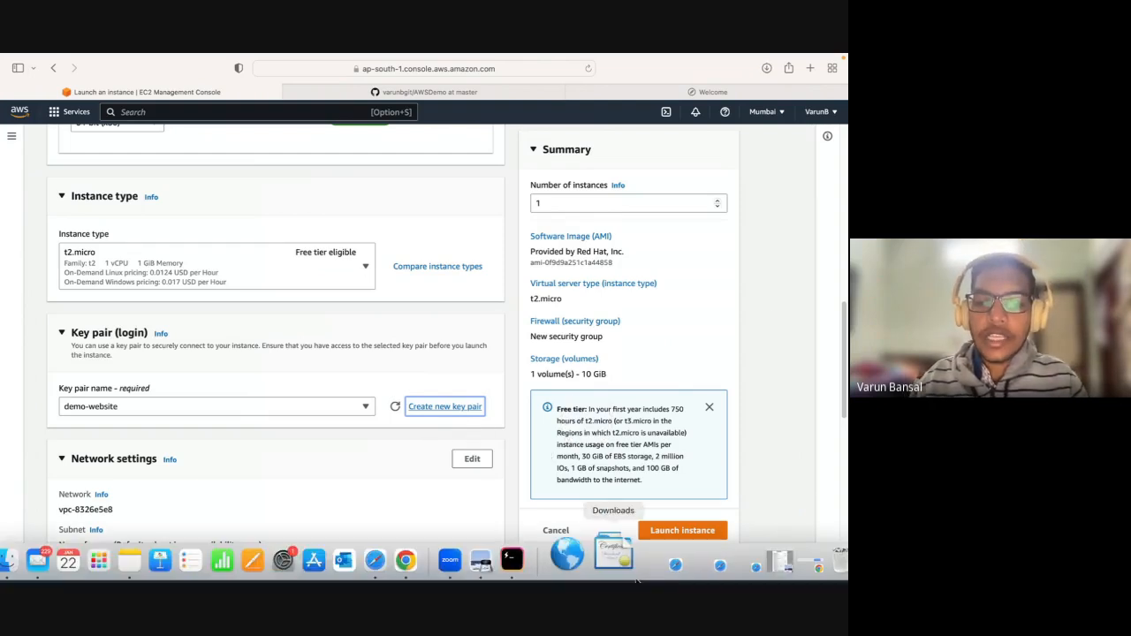
pyautogui.click(622, 559)
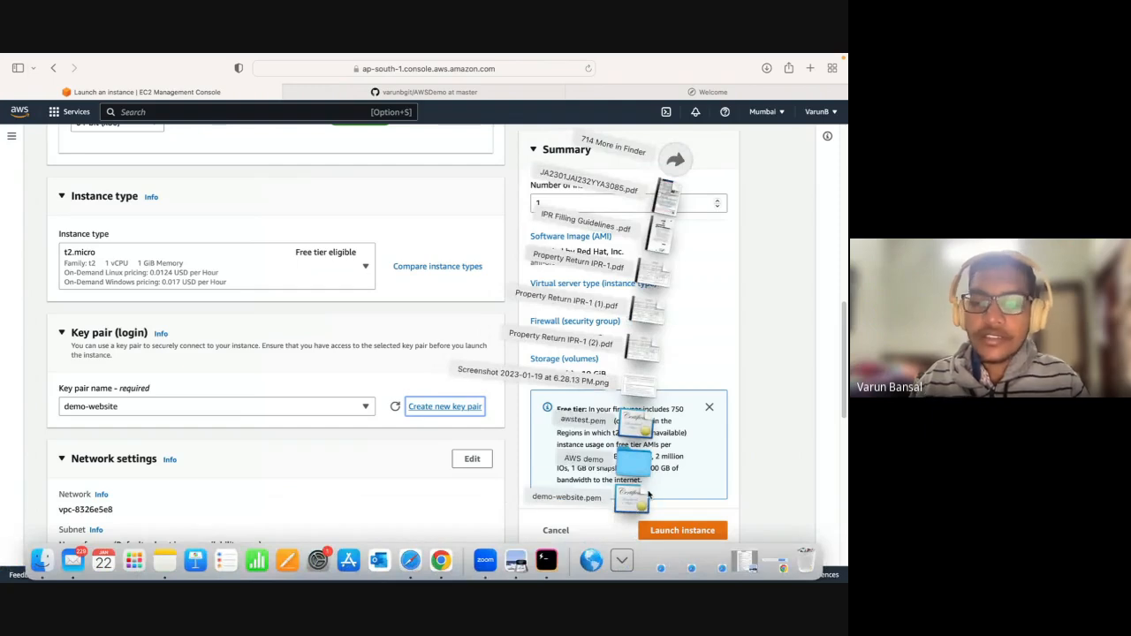
pyautogui.click(449, 358)
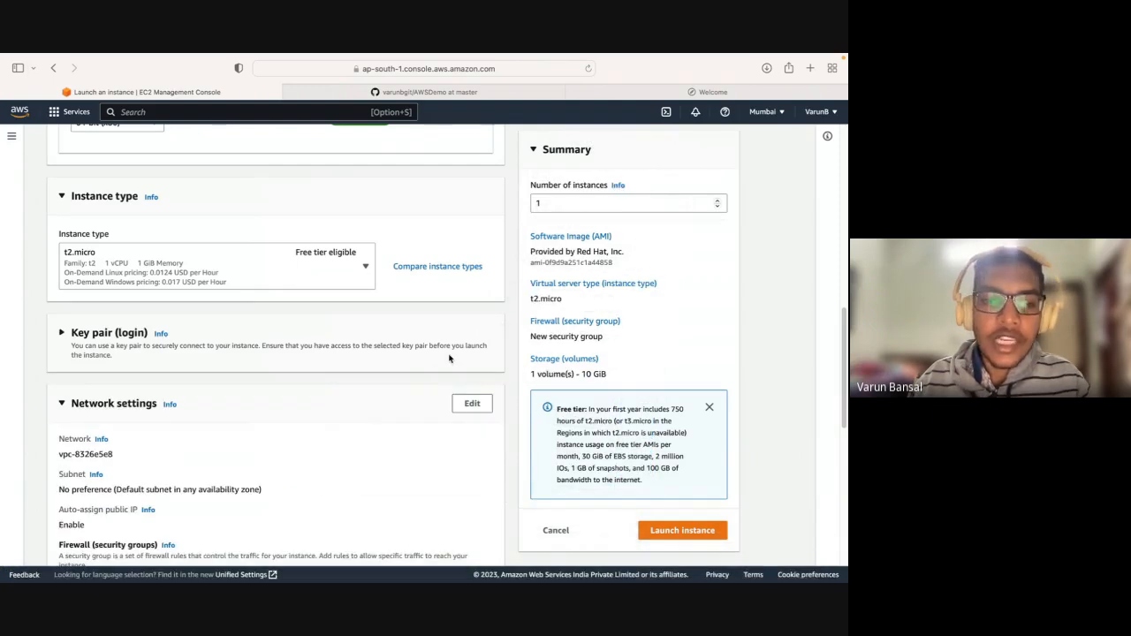
# Examine the instance's network settings, including its network, subnet, public IP assignment and security group rules.
pyautogui.scroll(-5, 449, 358)
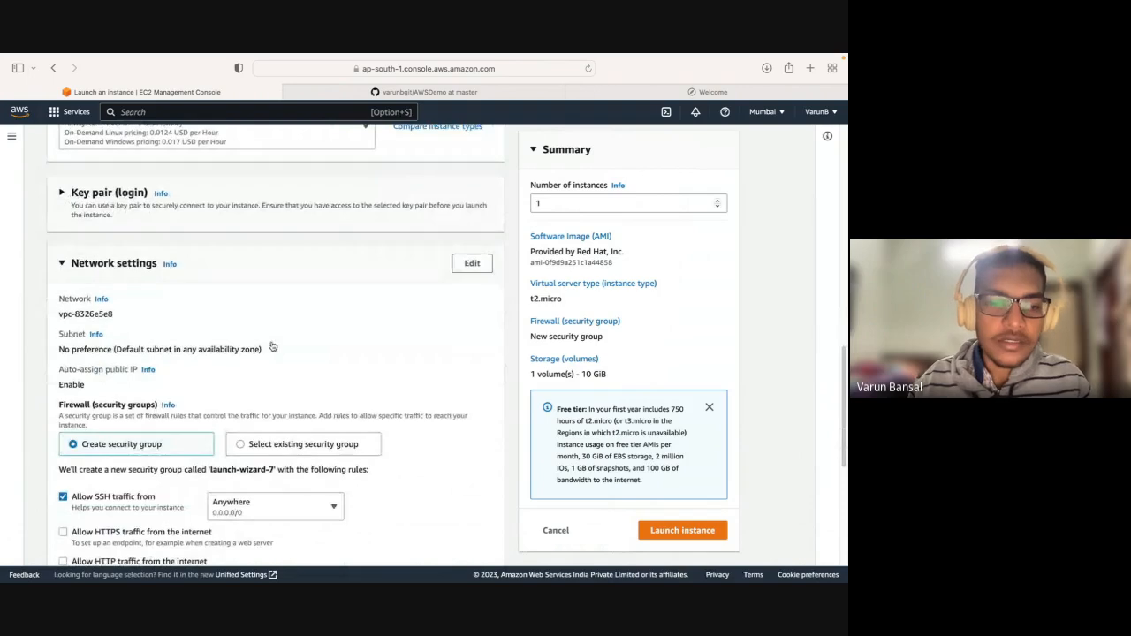
pyautogui.scroll(-4, 272, 347)
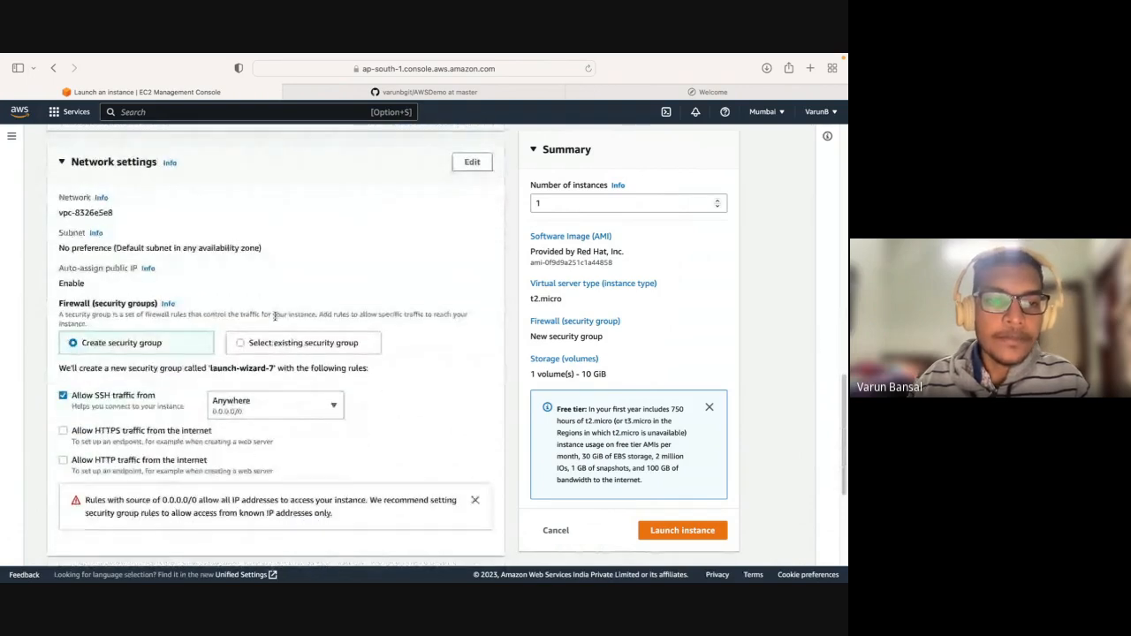
pyautogui.scroll(-1, 275, 316)
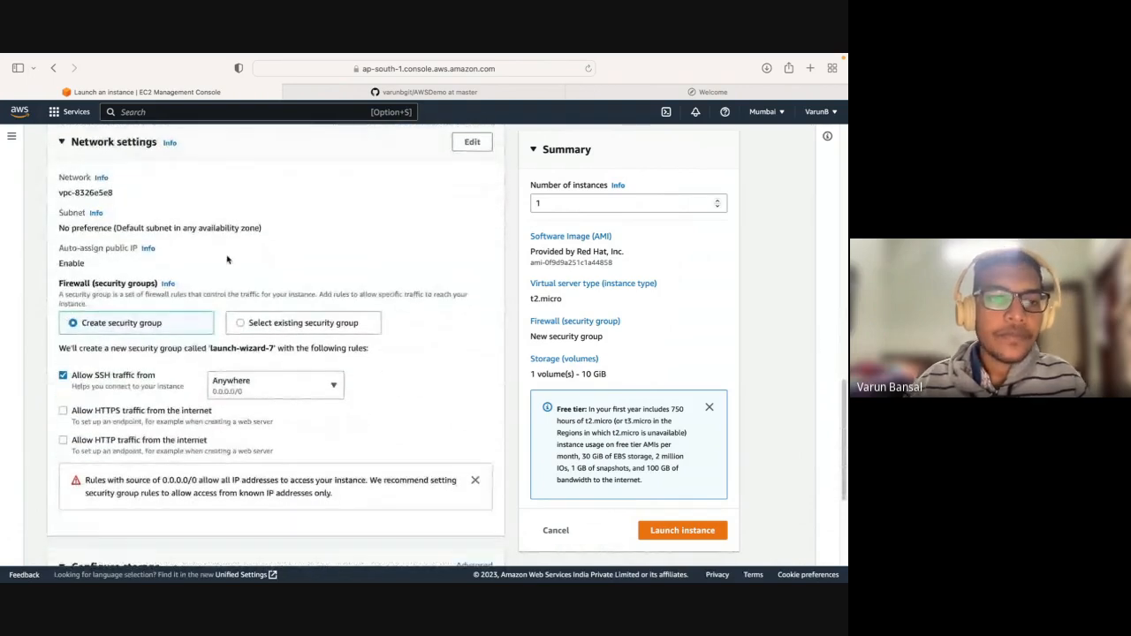
pyautogui.click(76, 144)
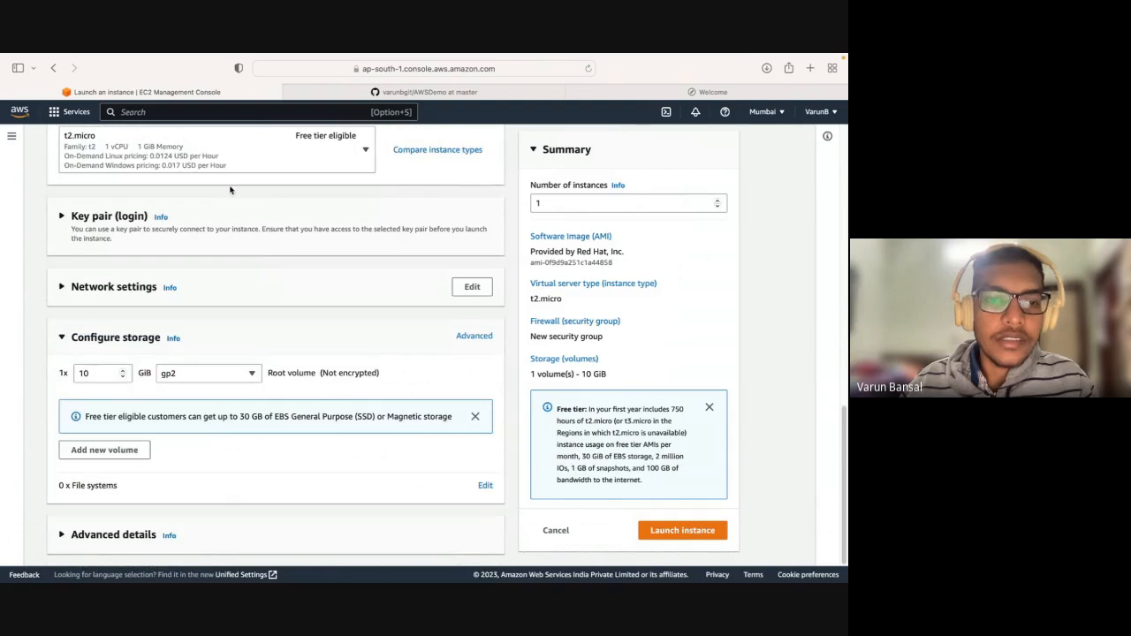
pyautogui.click(242, 293)
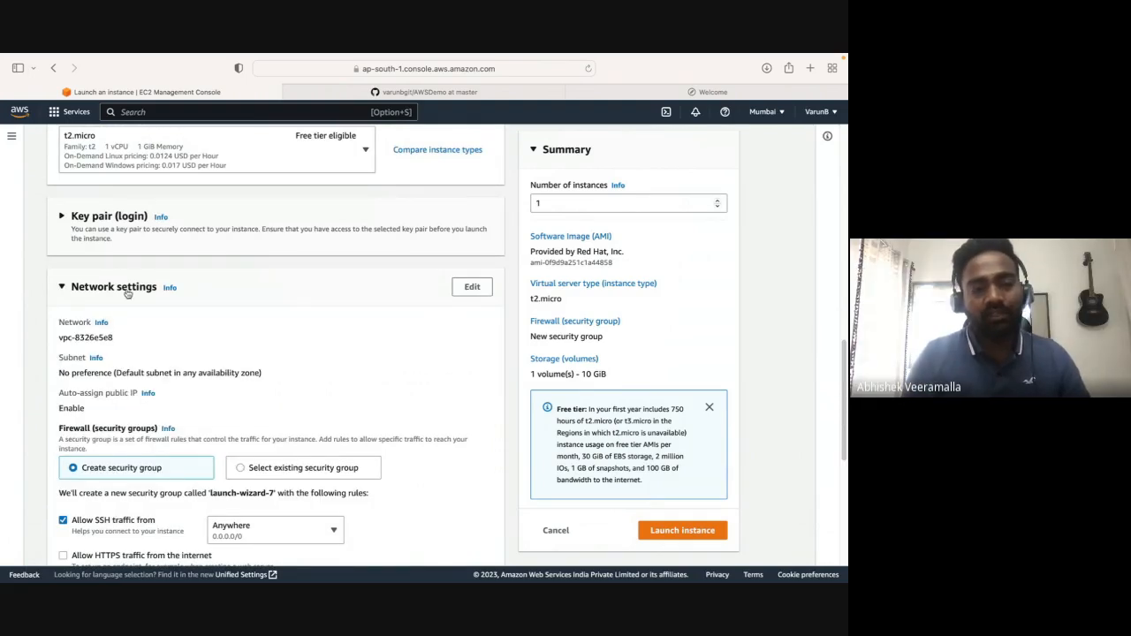
pyautogui.moveTo(72, 289)
pyautogui.mouseDown()
pyautogui.moveTo(202, 284)
pyautogui.moveTo(71, 286)
pyautogui.mouseUp()
pyautogui.click(202, 284)
pyautogui.click(212, 283)
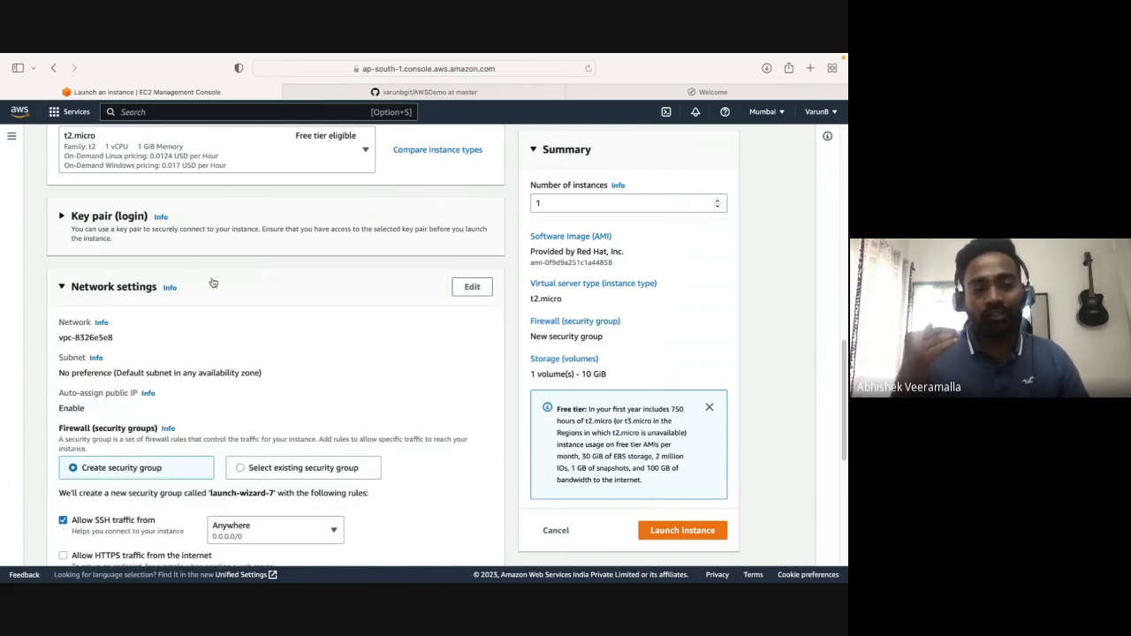
pyautogui.moveTo(192, 292); pyautogui.dragTo(75, 291)
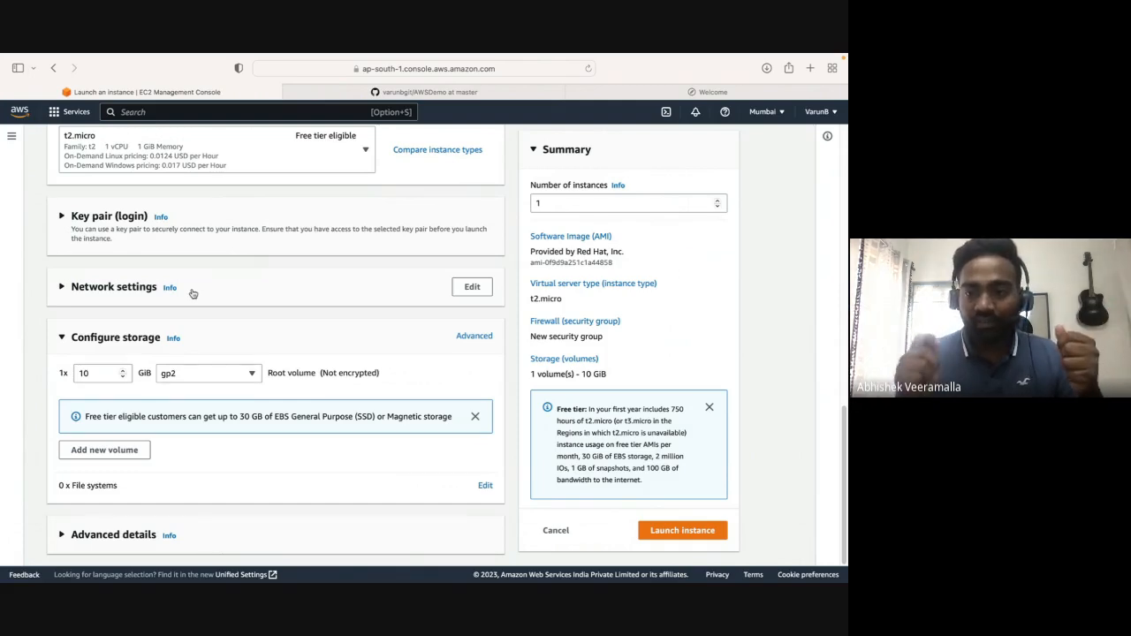
pyautogui.click(193, 294)
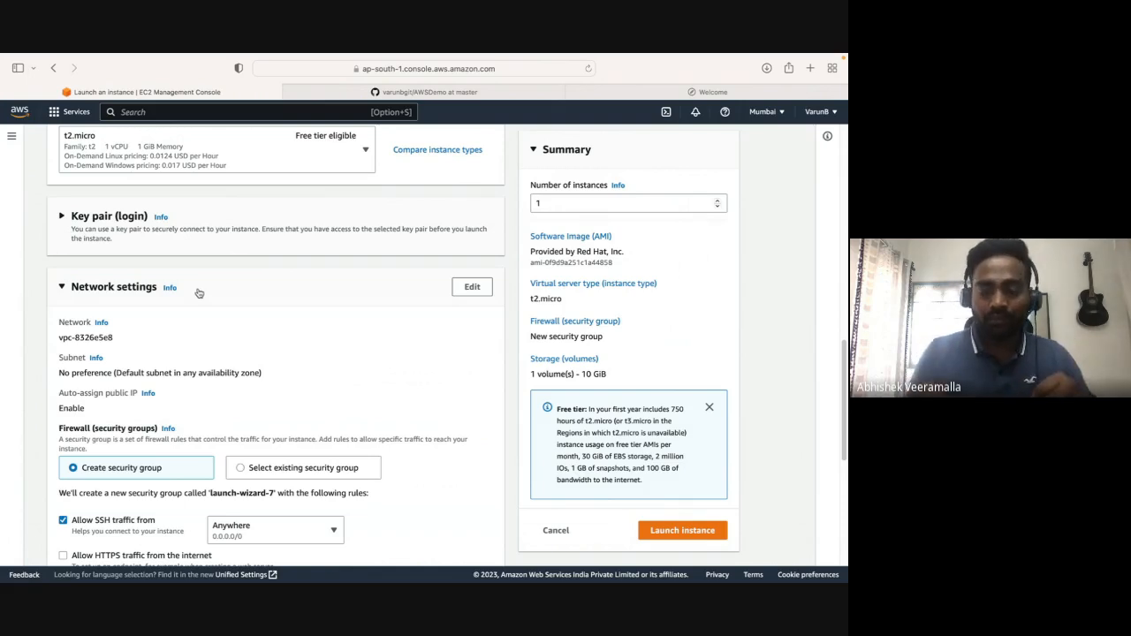
# Review the available key pairs in the login settings, keep demo-website selected, and return to the network settings.
pyautogui.click(82, 214)
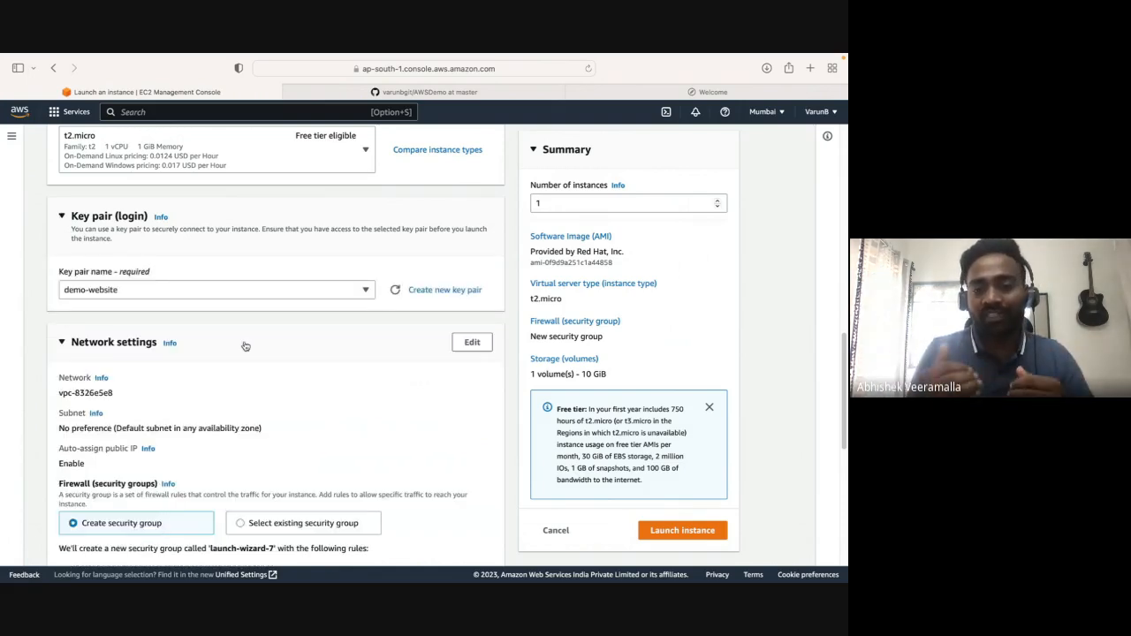
pyautogui.scroll(-2, 246, 346)
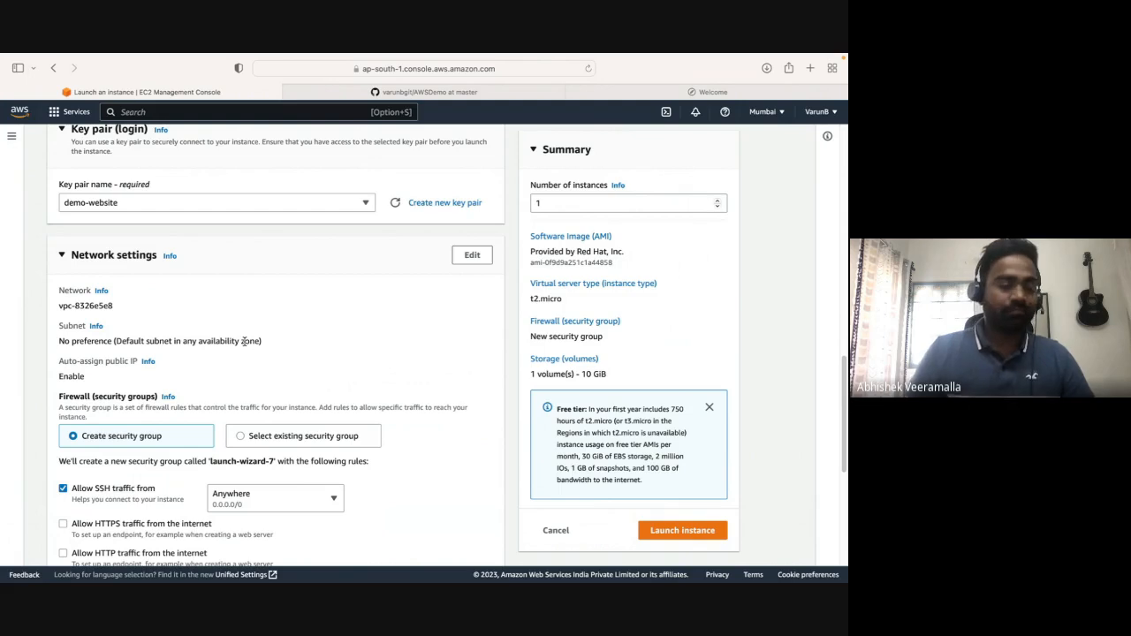
pyautogui.click(288, 206)
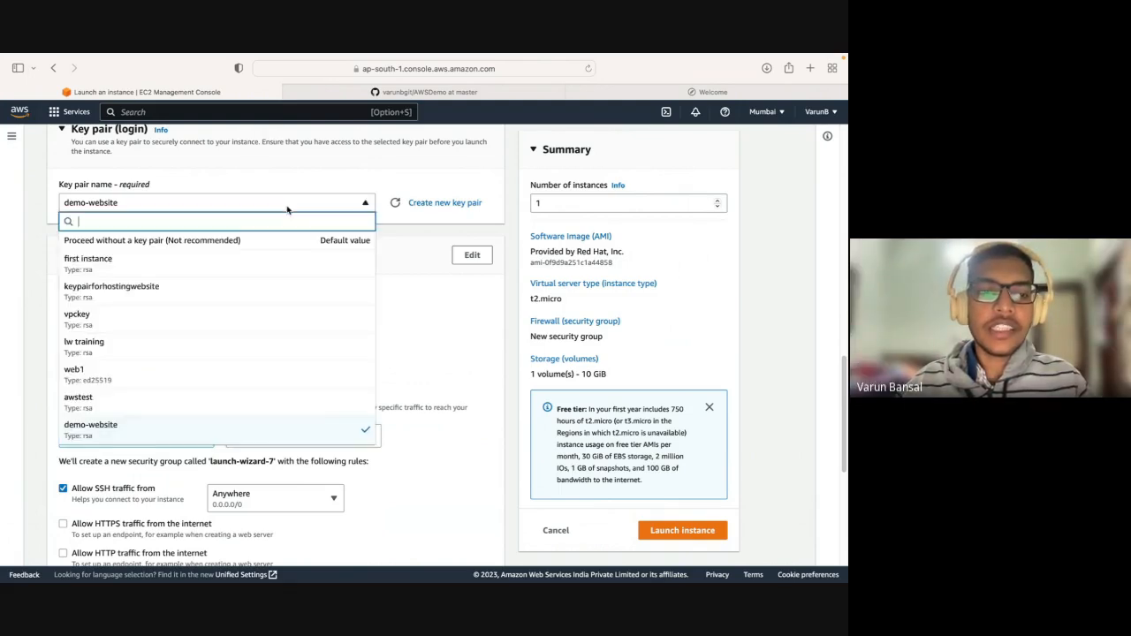
pyautogui.scroll(-1, 273, 355)
pyautogui.scroll(1, 273, 354)
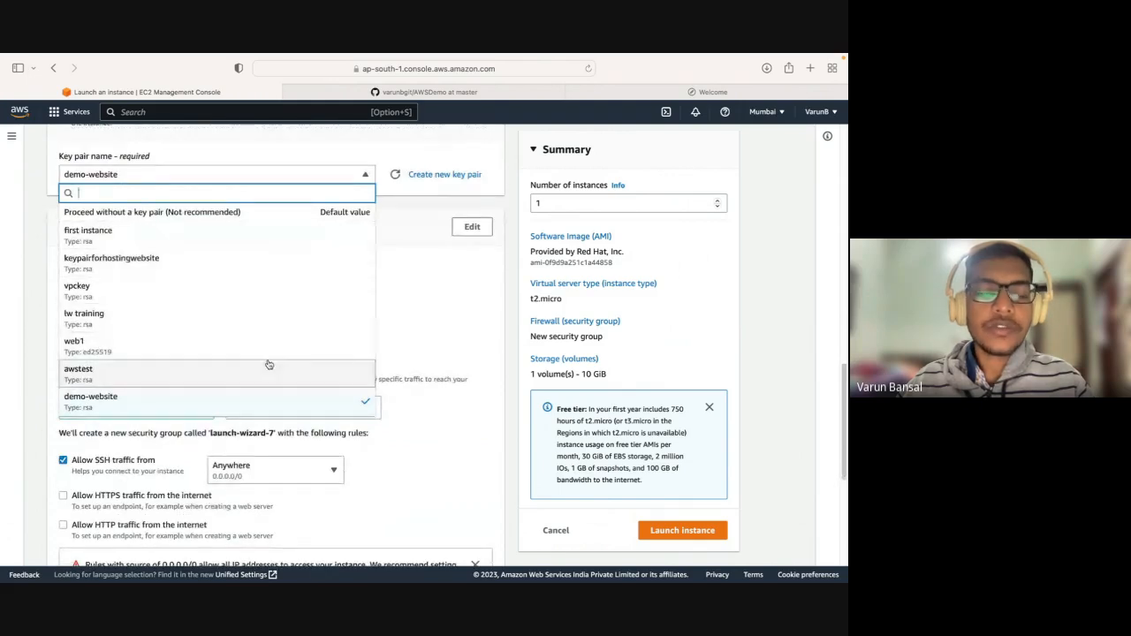
pyautogui.click(403, 301)
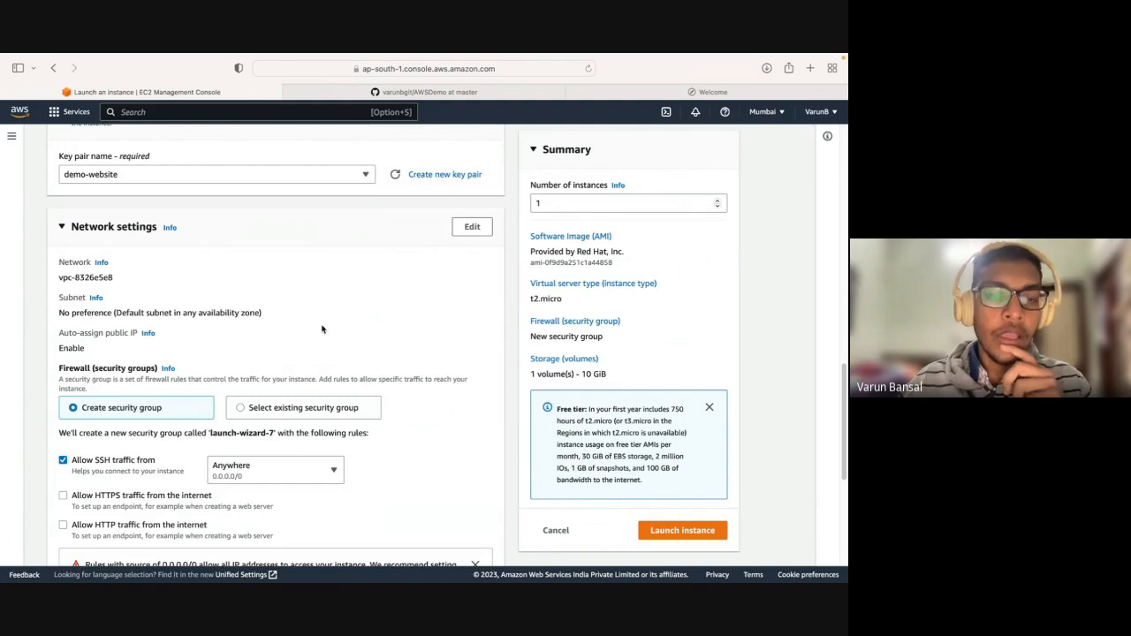
pyautogui.scroll(-2, 321, 329)
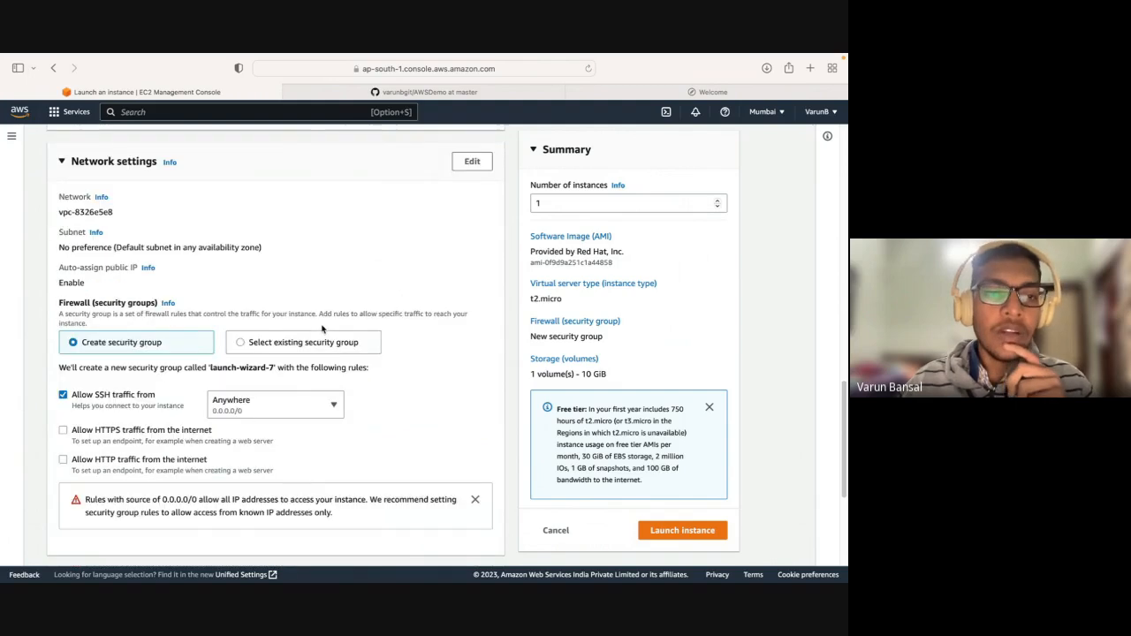
# Reopen the network settings section and examine the VPC in which the instance is placed.
pyautogui.click(159, 163)
pyautogui.click(82, 161)
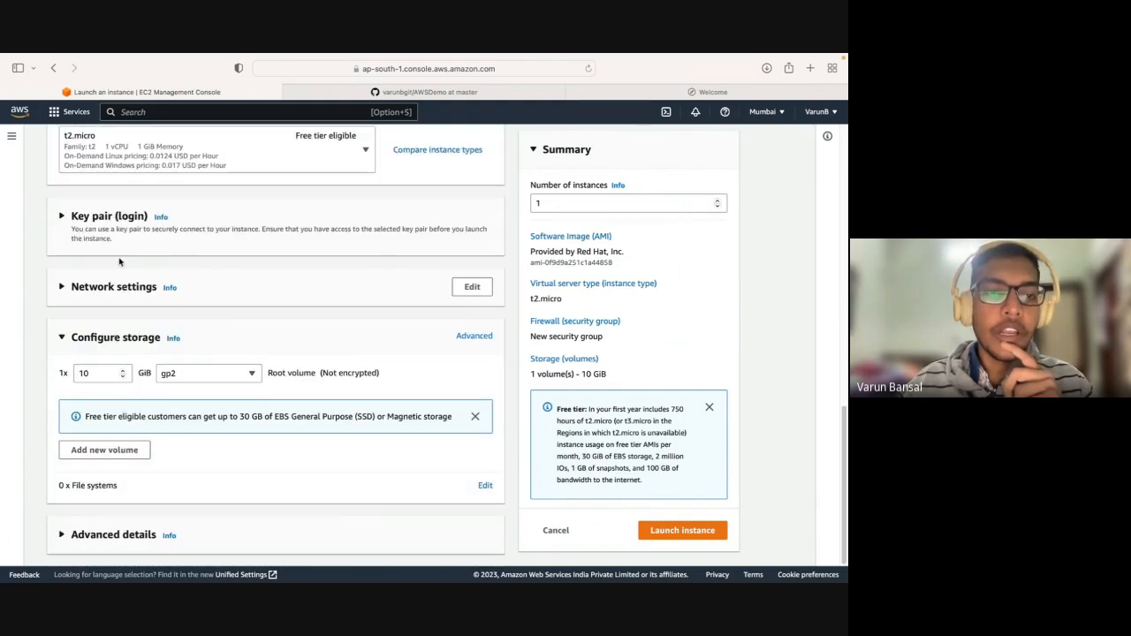
pyautogui.click(133, 287)
pyautogui.scroll(-3, 110, 293)
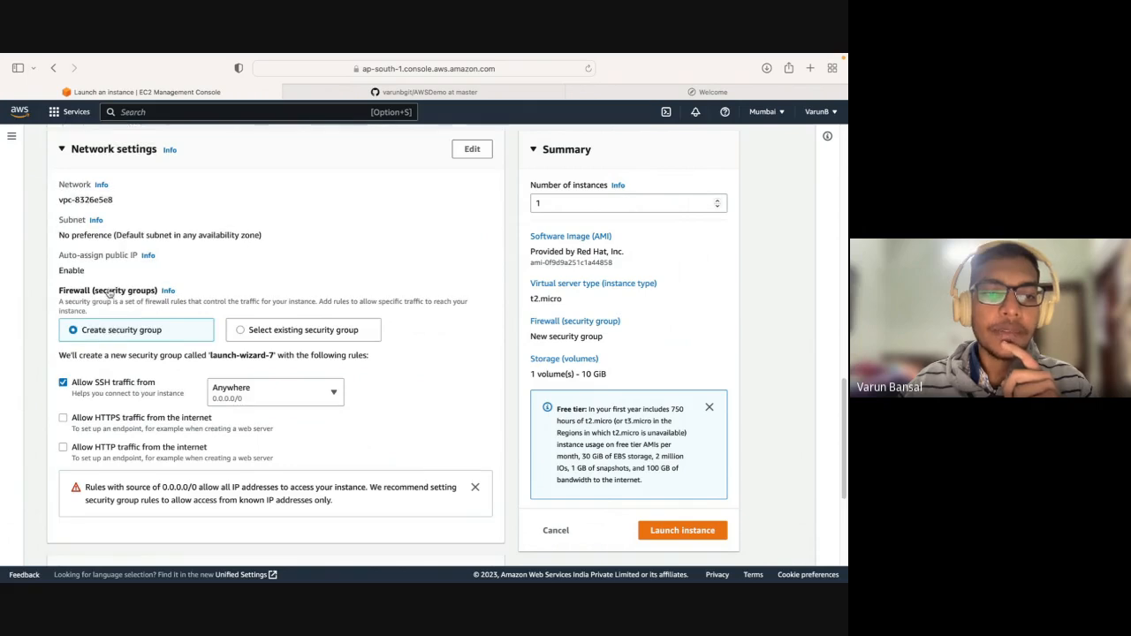
pyautogui.scroll(-1, 109, 293)
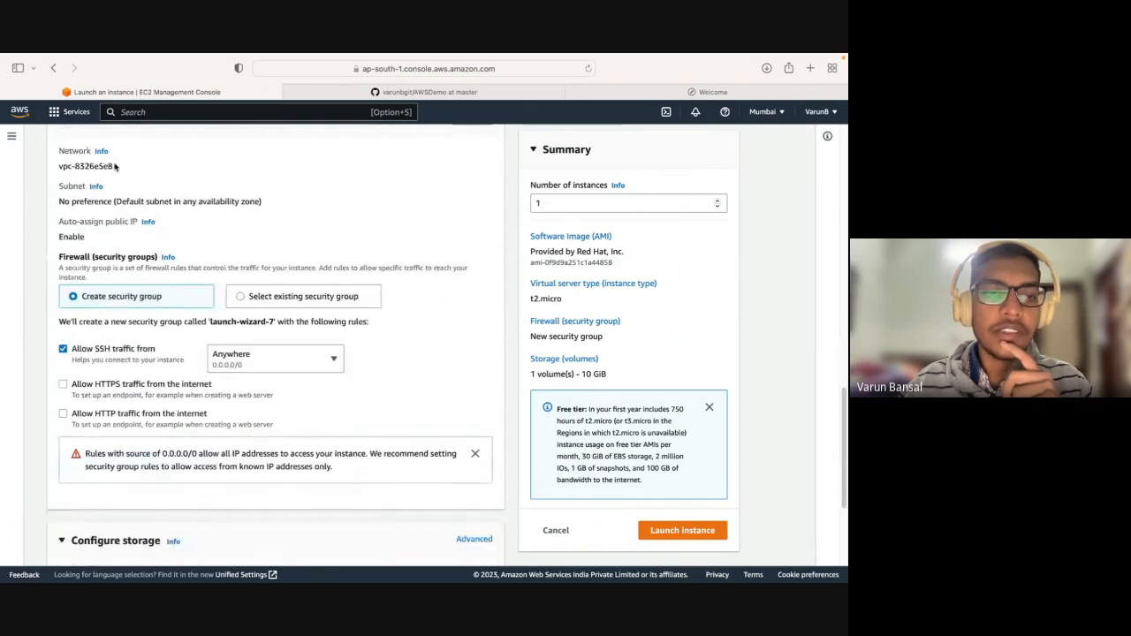
pyautogui.moveTo(114, 166); pyautogui.dragTo(62, 165)
pyautogui.click(70, 167)
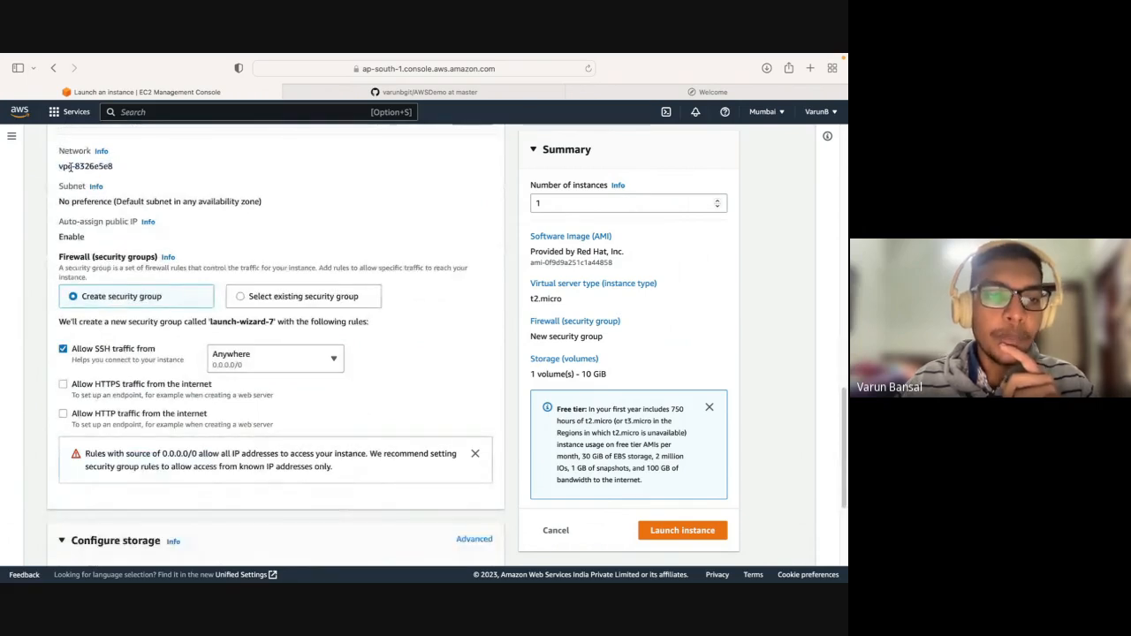
pyautogui.doubleClick(71, 167)
pyautogui.click(152, 177)
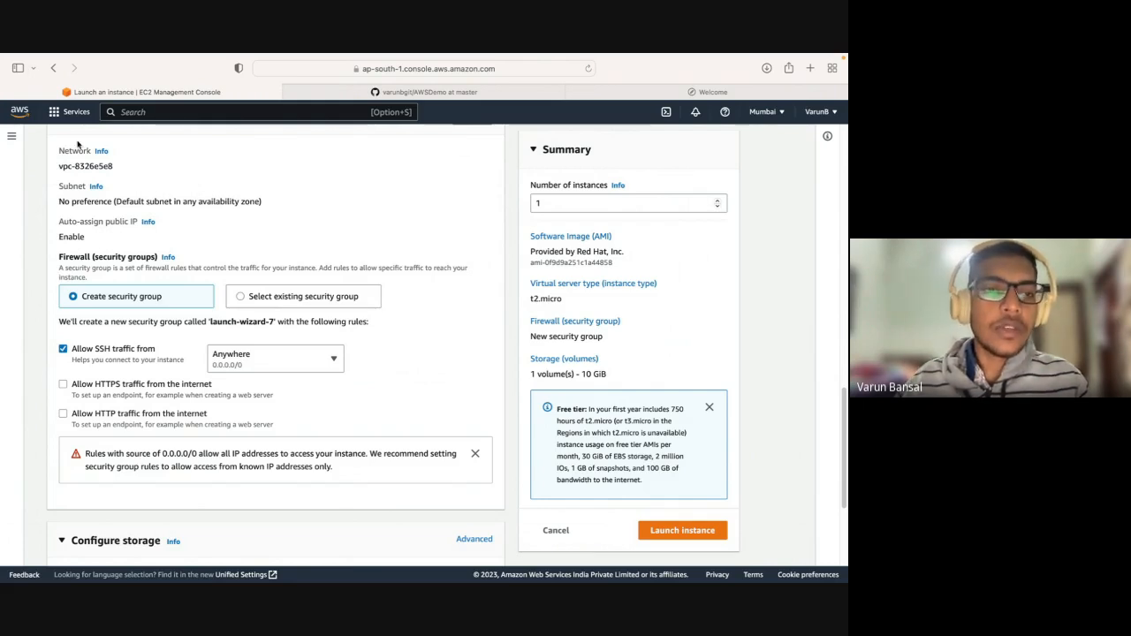
pyautogui.moveTo(120, 165)
pyautogui.mouseDown()
pyautogui.moveTo(53, 173)
pyautogui.moveTo(140, 173)
pyautogui.mouseUp()
pyautogui.click(139, 173)
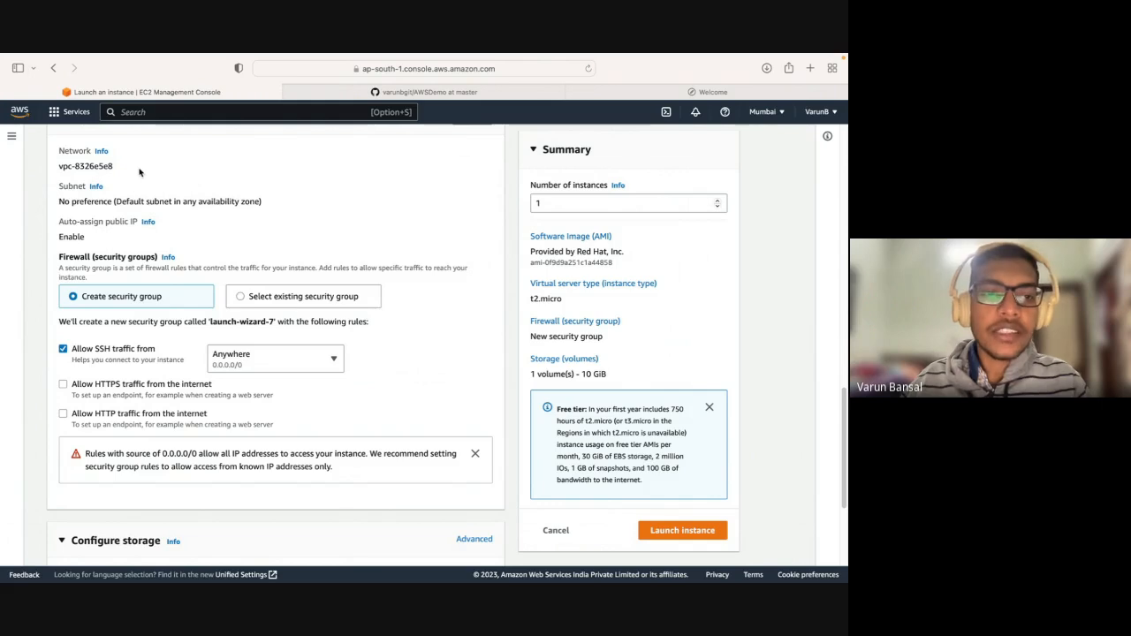
pyautogui.moveTo(139, 172)
pyautogui.mouseDown()
pyautogui.moveTo(57, 170)
pyautogui.moveTo(122, 172)
pyautogui.mouseUp()
pyautogui.click(65, 168)
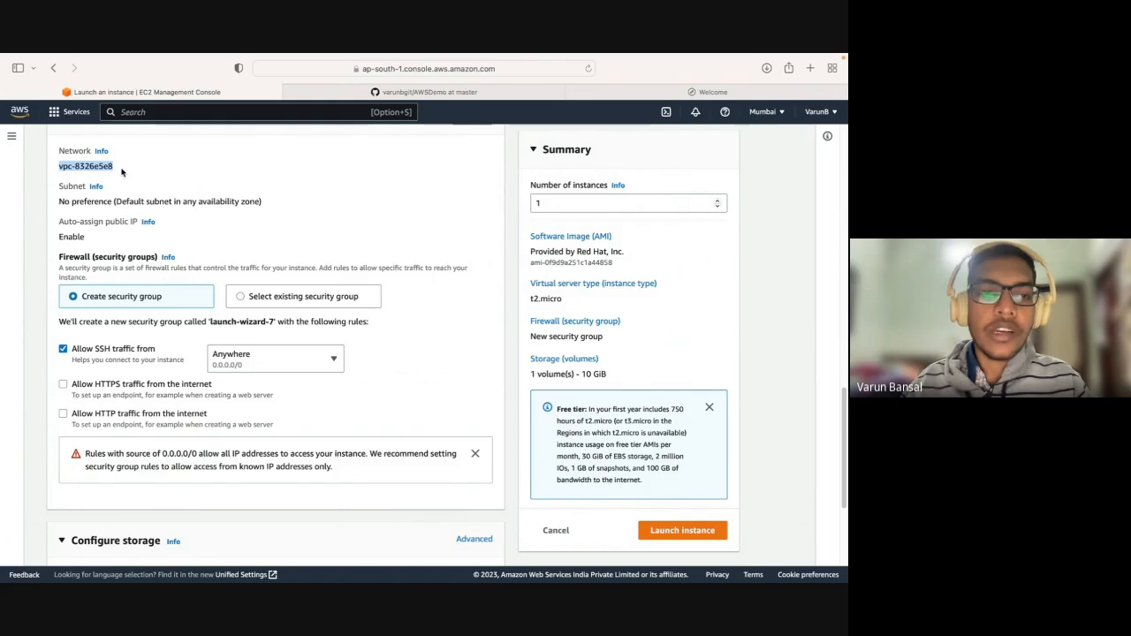
pyautogui.click(120, 169)
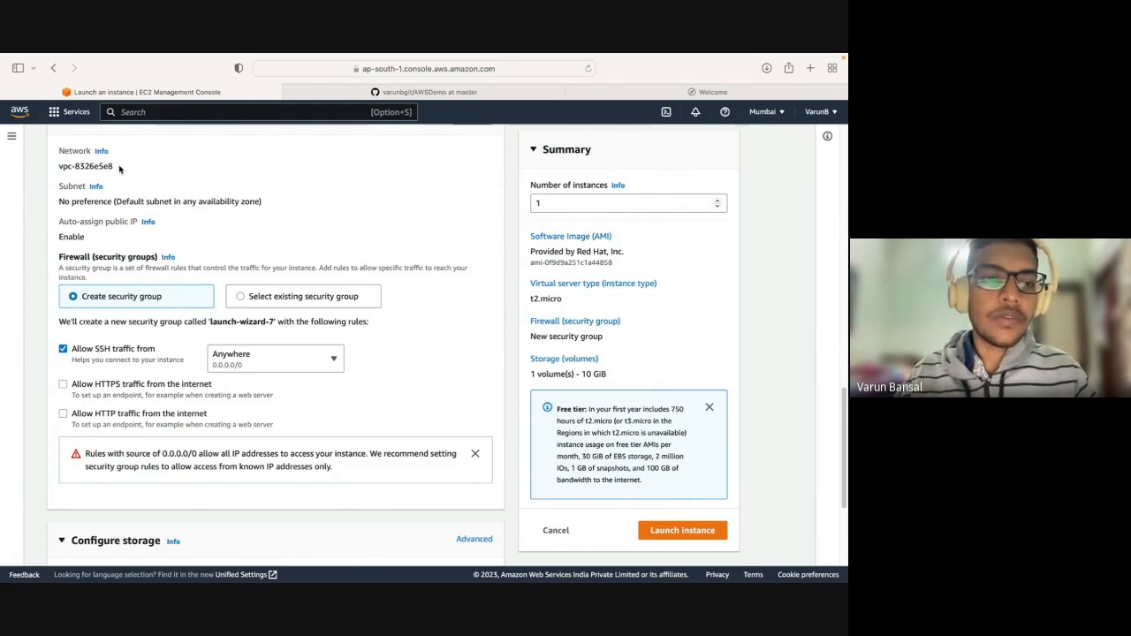
# Examine the subnet preference in the network settings, including its availability zone choice.
pyautogui.moveTo(118, 168); pyautogui.dragTo(59, 201)
pyautogui.click(115, 170)
pyautogui.click(270, 203)
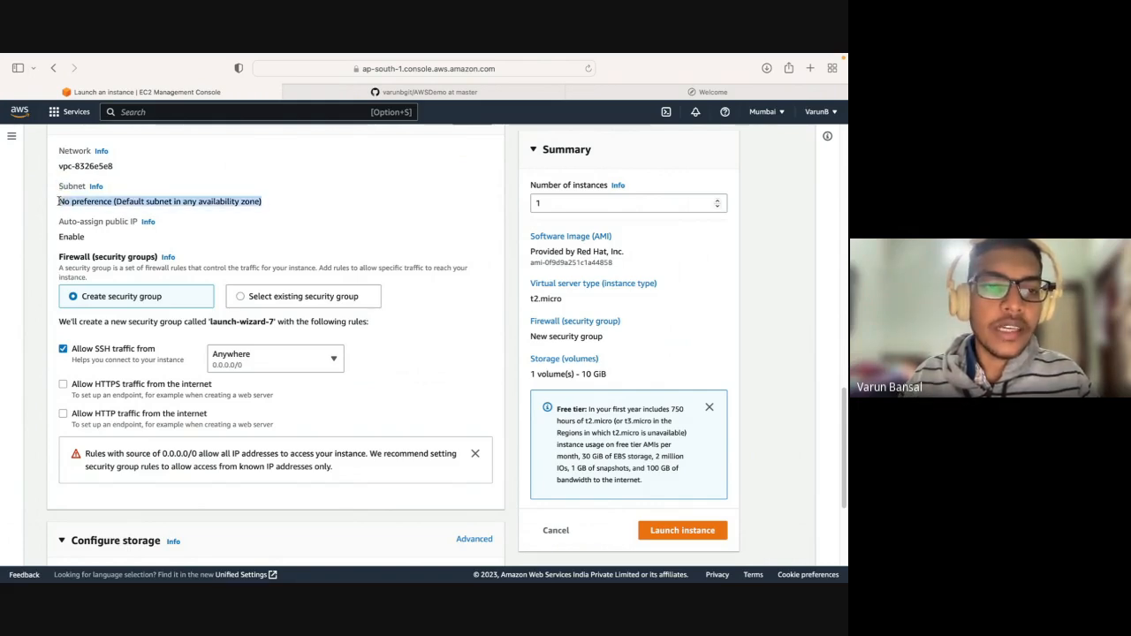
pyautogui.click(149, 203)
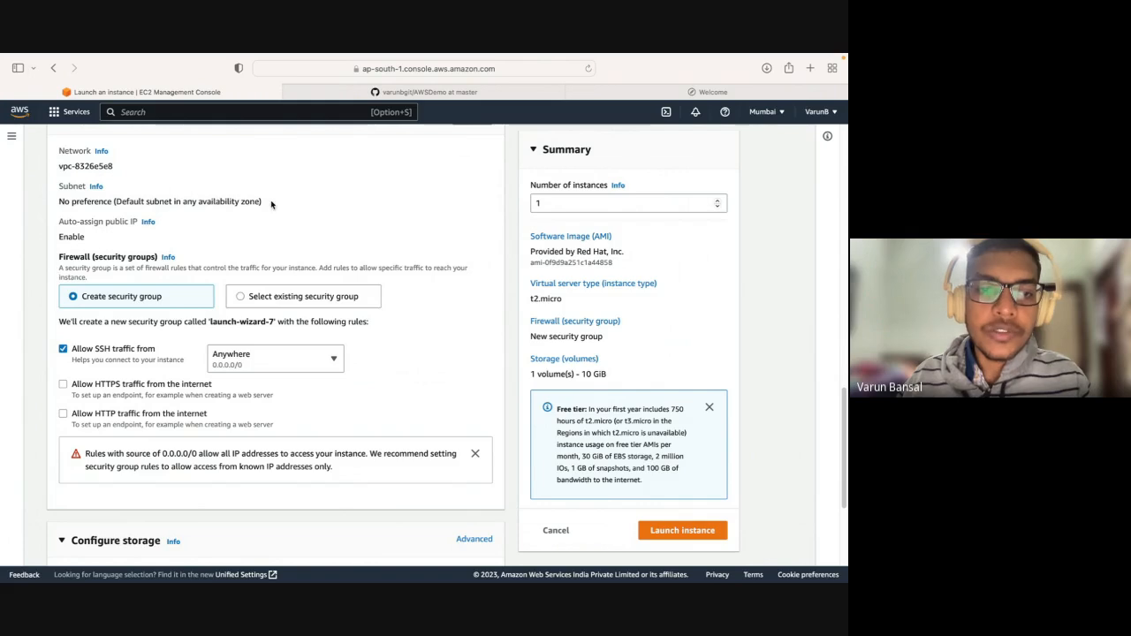
pyautogui.moveTo(69, 208); pyautogui.dragTo(55, 184)
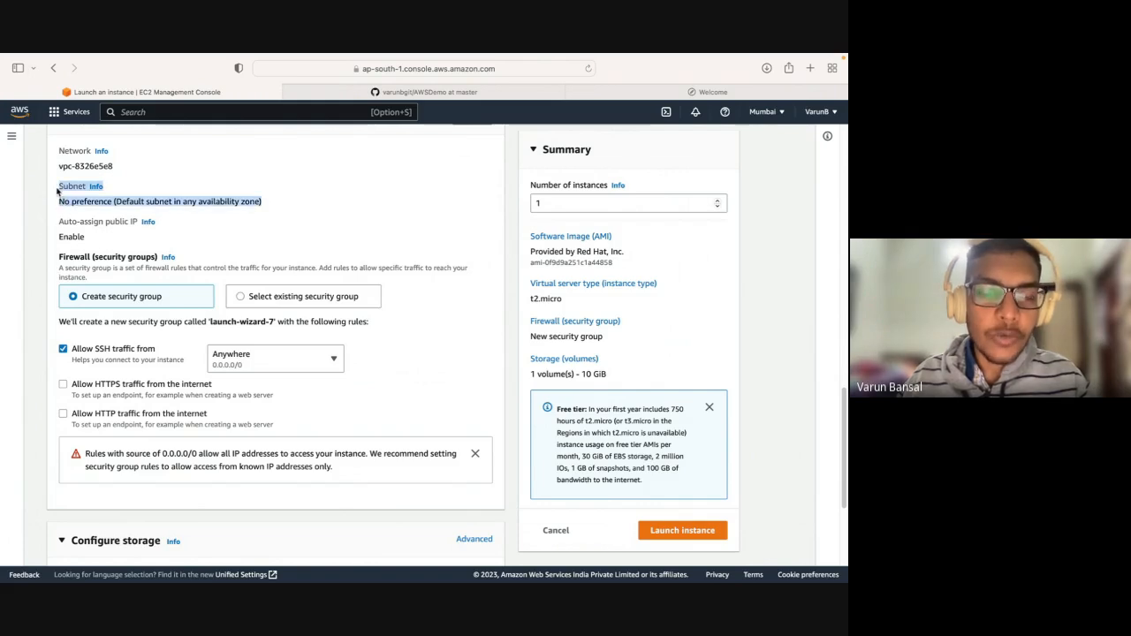
pyautogui.click(149, 174)
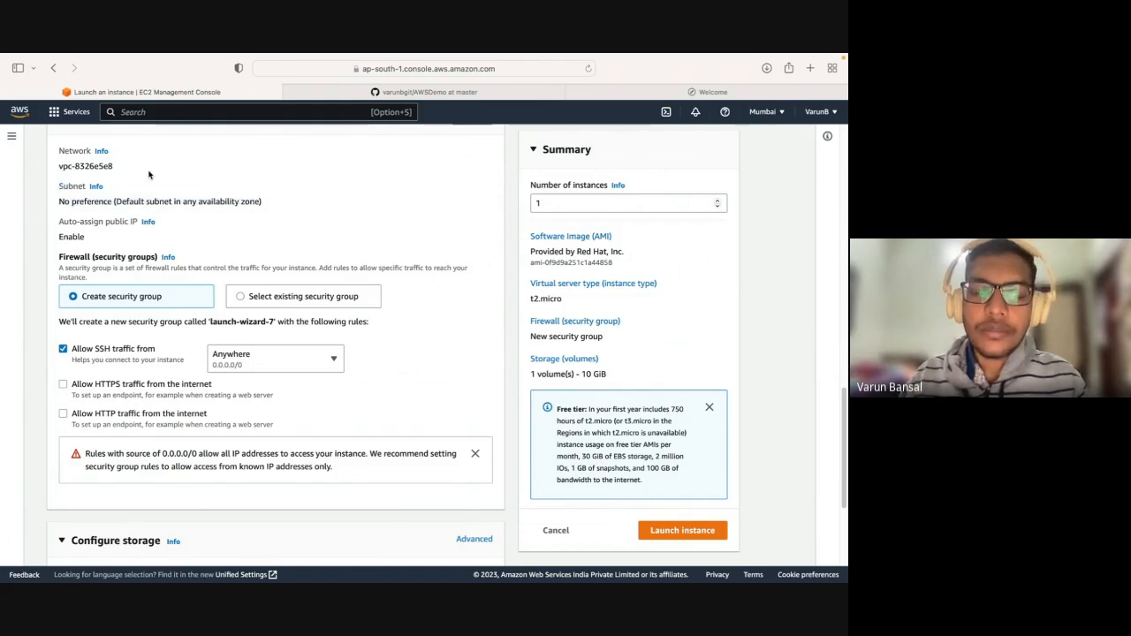
pyautogui.scroll(-2, 149, 175)
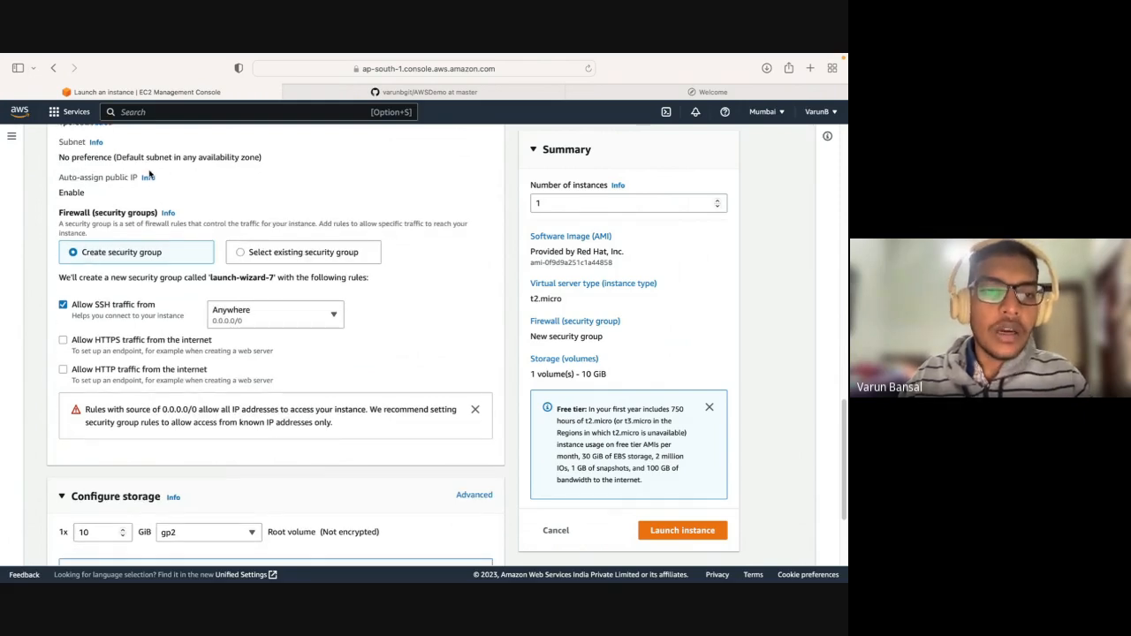
pyautogui.moveTo(149, 159); pyautogui.dragTo(225, 160)
pyautogui.click(299, 159)
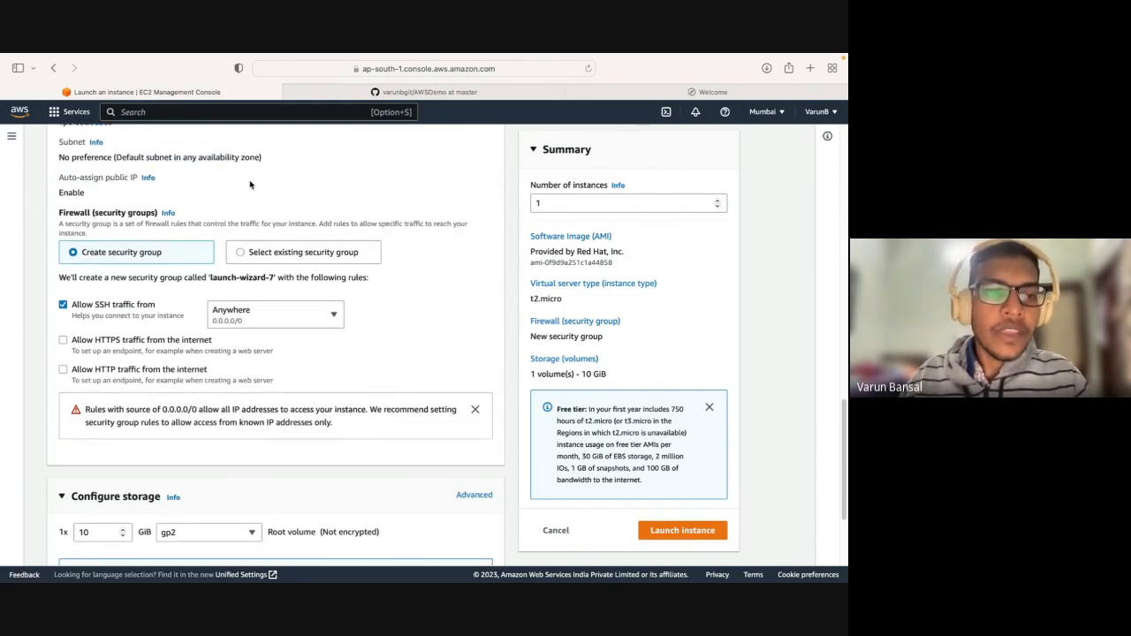
# Examine the auto-assign public IP setting for the instance.
pyautogui.scroll(-2, 146, 173)
pyautogui.moveTo(59, 139); pyautogui.dragTo(155, 139)
pyautogui.moveTo(94, 157); pyautogui.dragTo(58, 153)
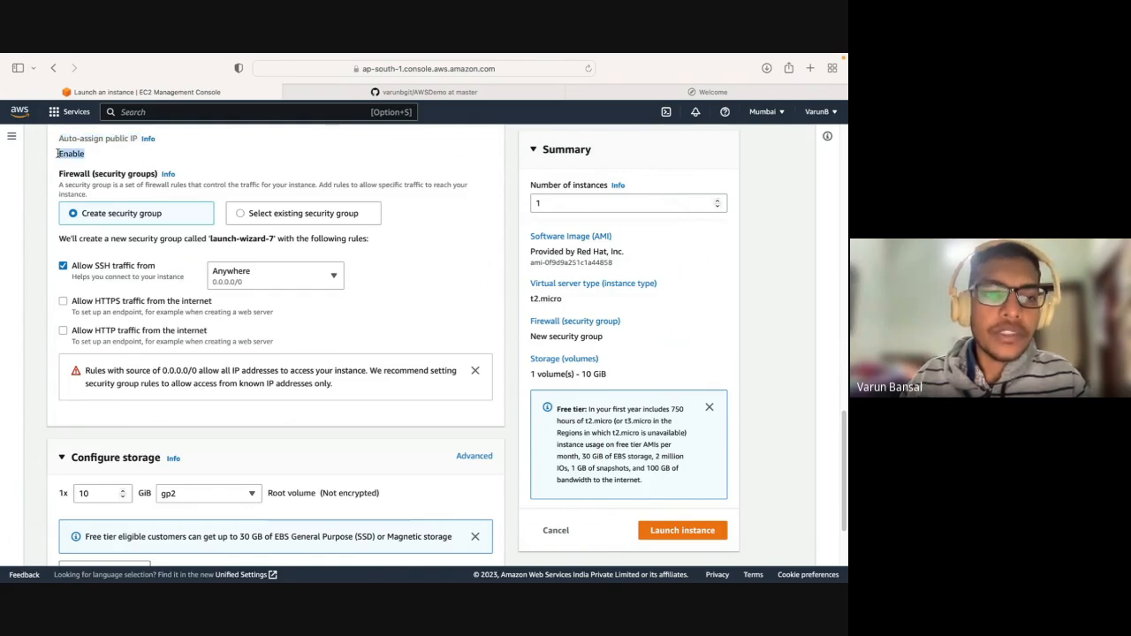
pyautogui.click(58, 152)
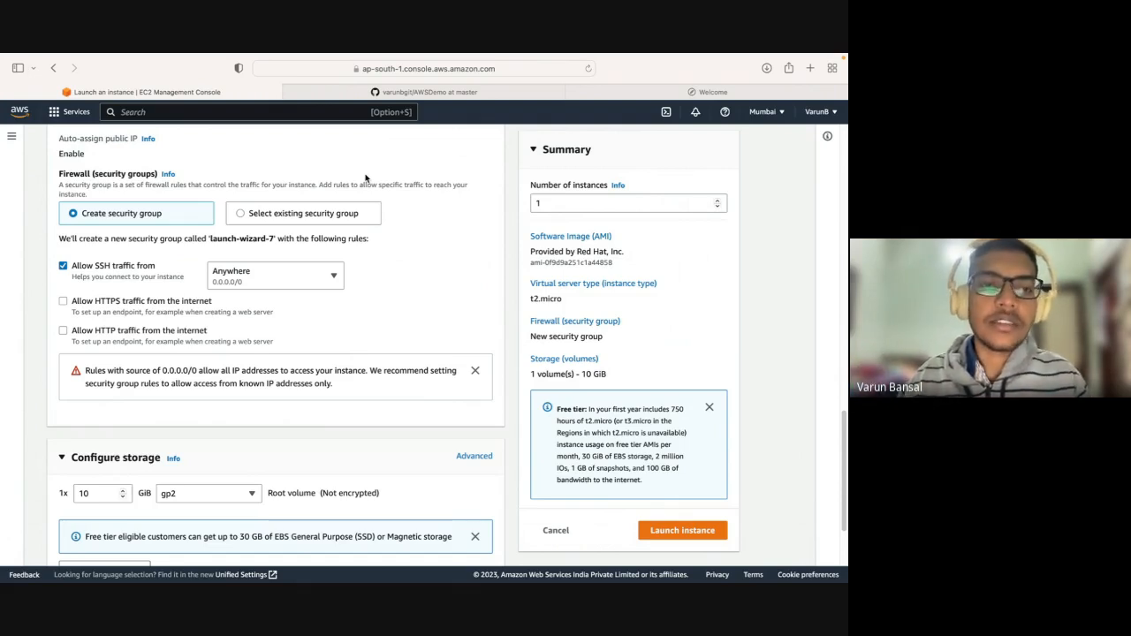
pyautogui.moveTo(58, 139); pyautogui.dragTo(137, 144)
pyautogui.click(61, 150)
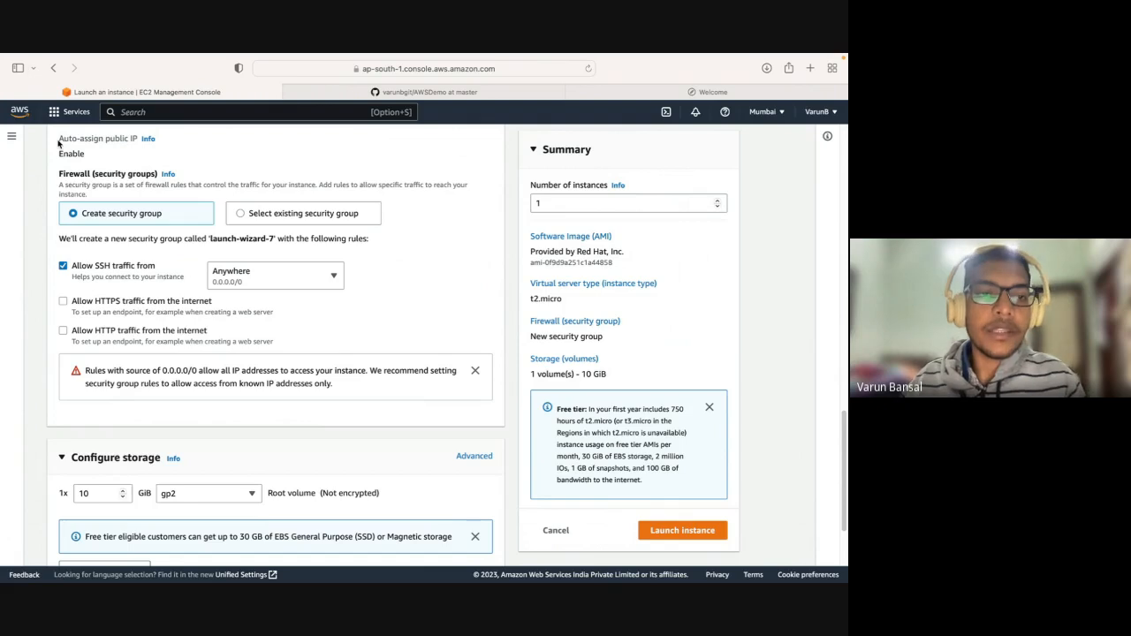
pyautogui.doubleClick(62, 154)
pyautogui.click(86, 156)
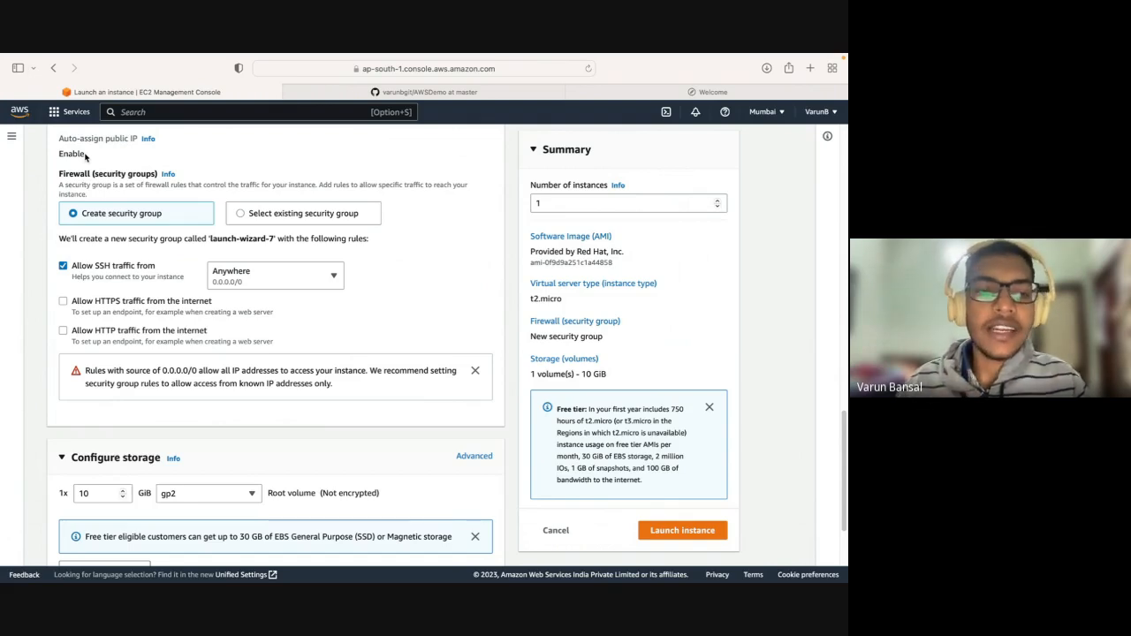
pyautogui.moveTo(59, 138)
pyautogui.mouseDown()
pyautogui.moveTo(96, 153)
pyautogui.moveTo(51, 139)
pyautogui.mouseUp()
pyautogui.click(97, 155)
pyautogui.click(86, 148)
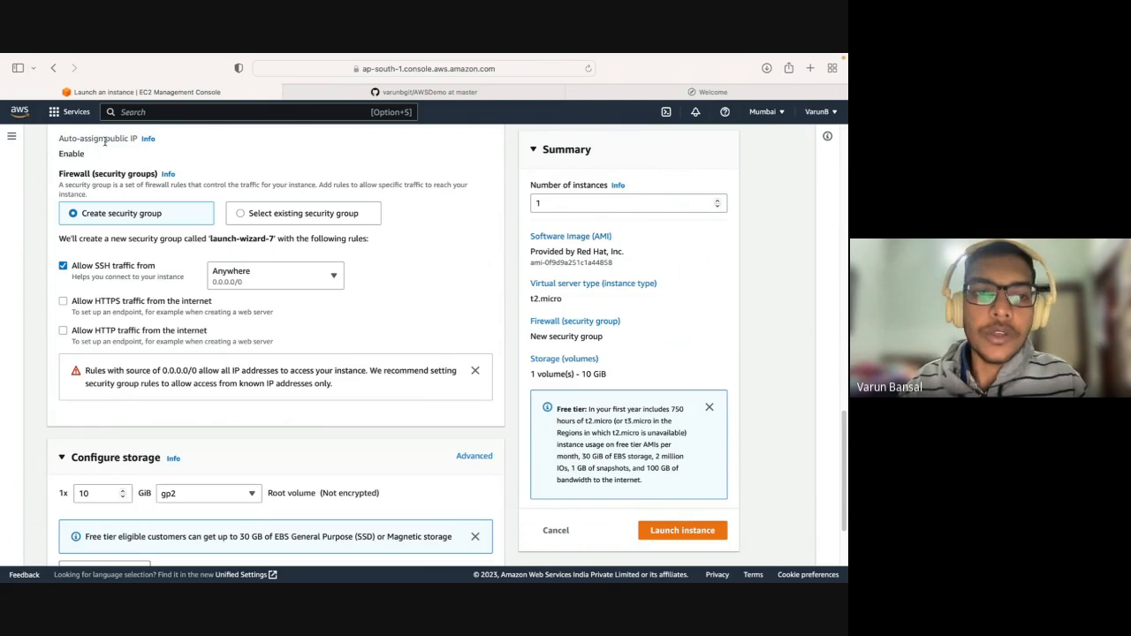
pyautogui.moveTo(85, 154); pyautogui.dragTo(59, 141)
pyautogui.click(59, 141)
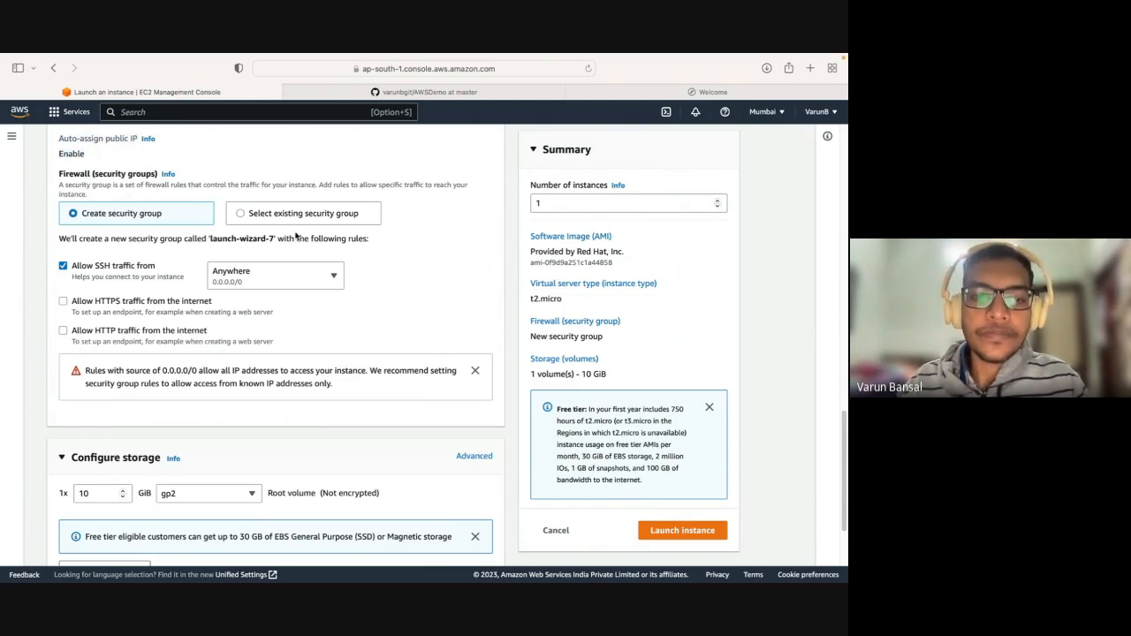
# Review the new security group's traffic rules for SSH, HTTPS and HTTP, leaving SSH traffic allowed.
pyautogui.scroll(-2, 415, 284)
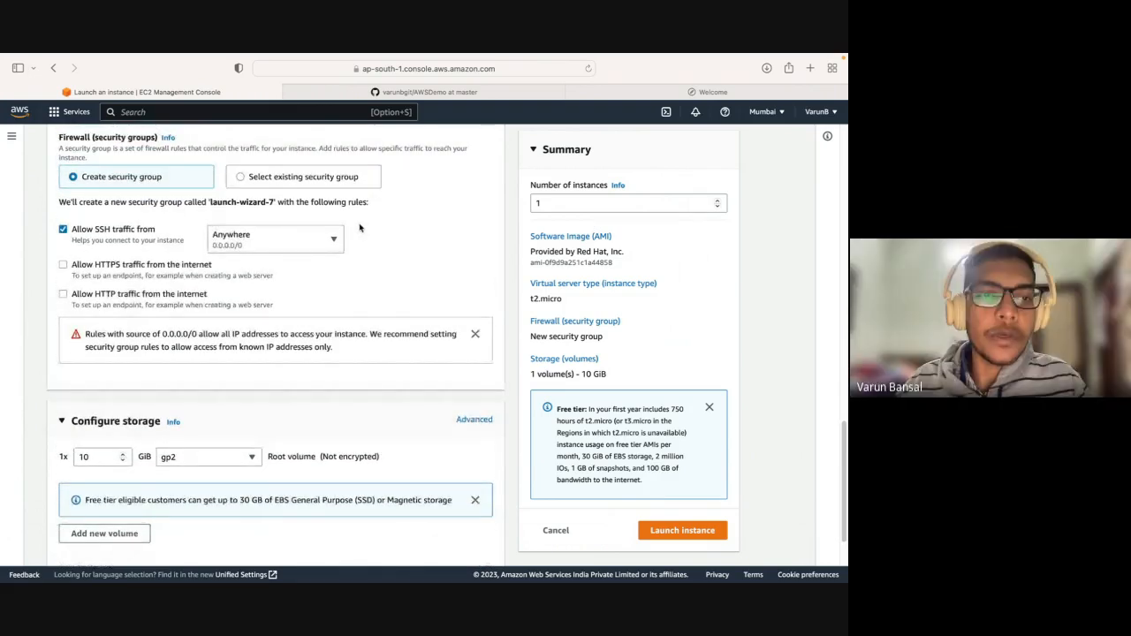
pyautogui.scroll(1, 358, 228)
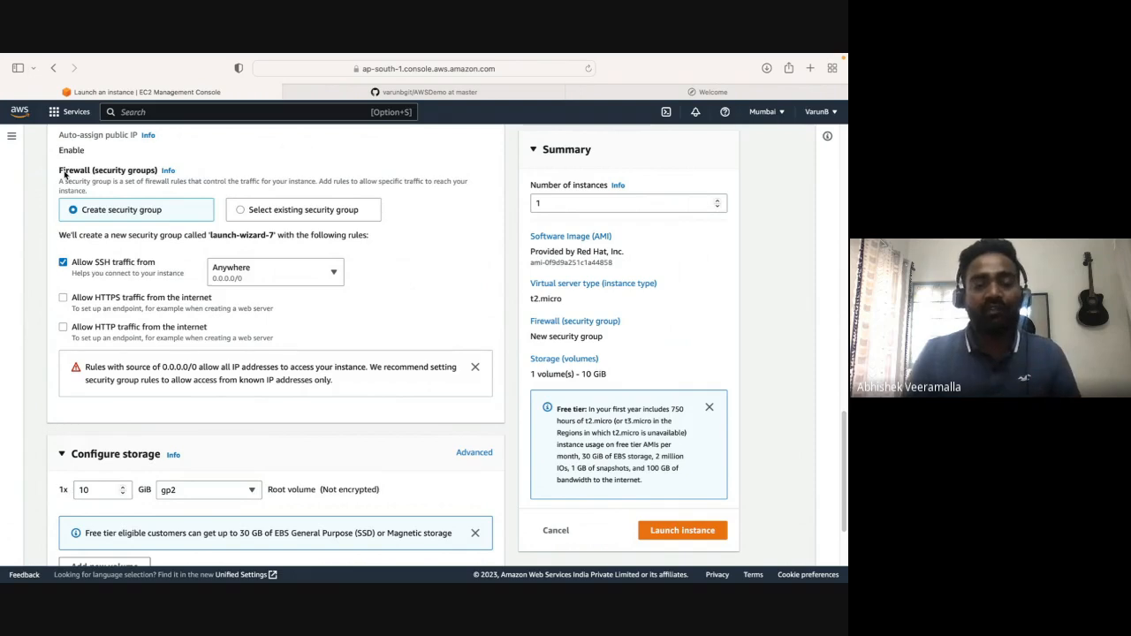
pyautogui.scroll(-1, 64, 174)
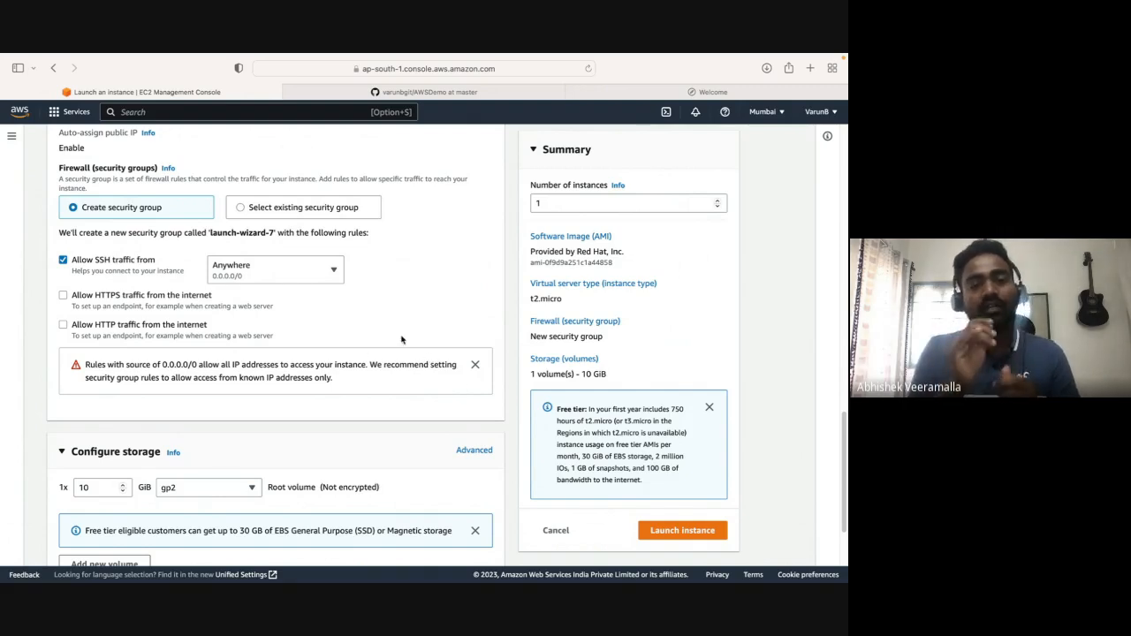
pyautogui.click(102, 260)
pyautogui.click(103, 261)
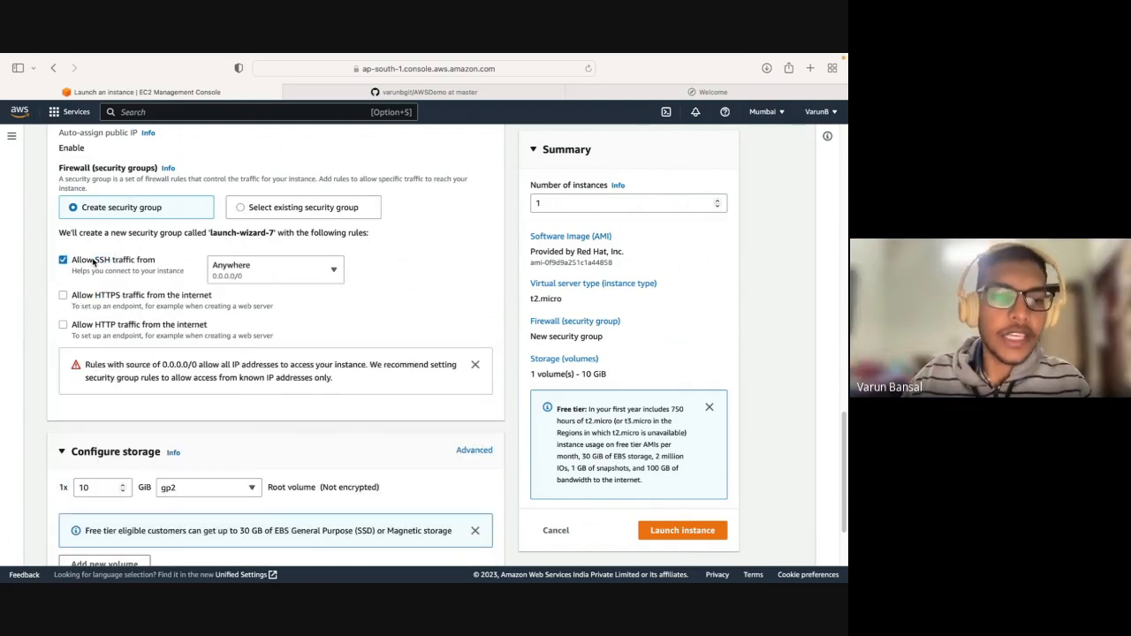
pyautogui.click(103, 260)
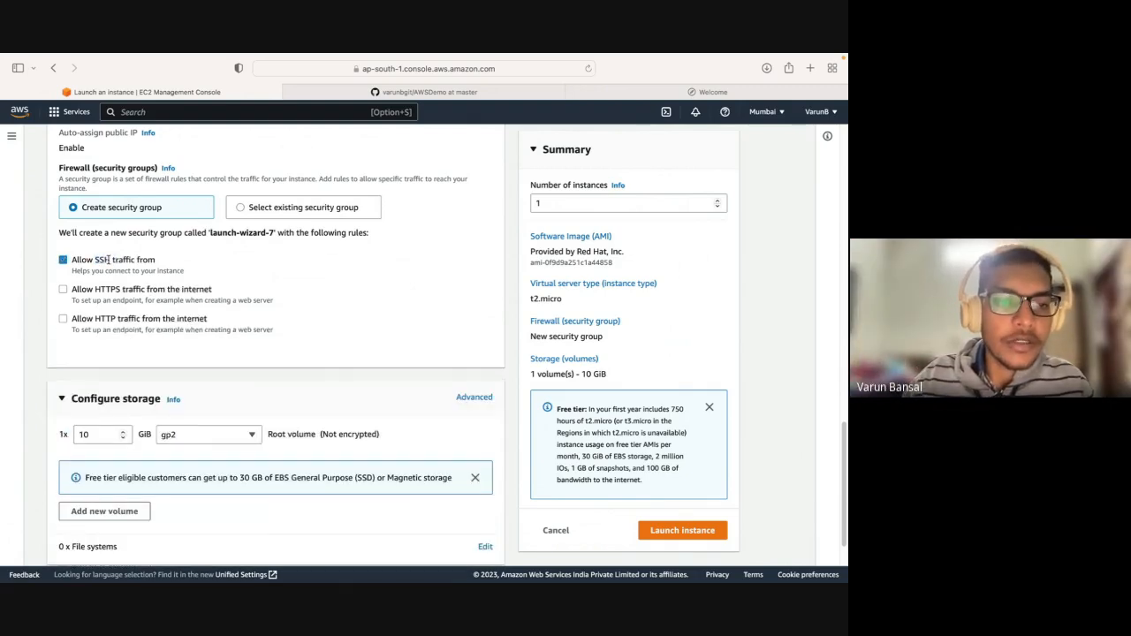
pyautogui.click(107, 261)
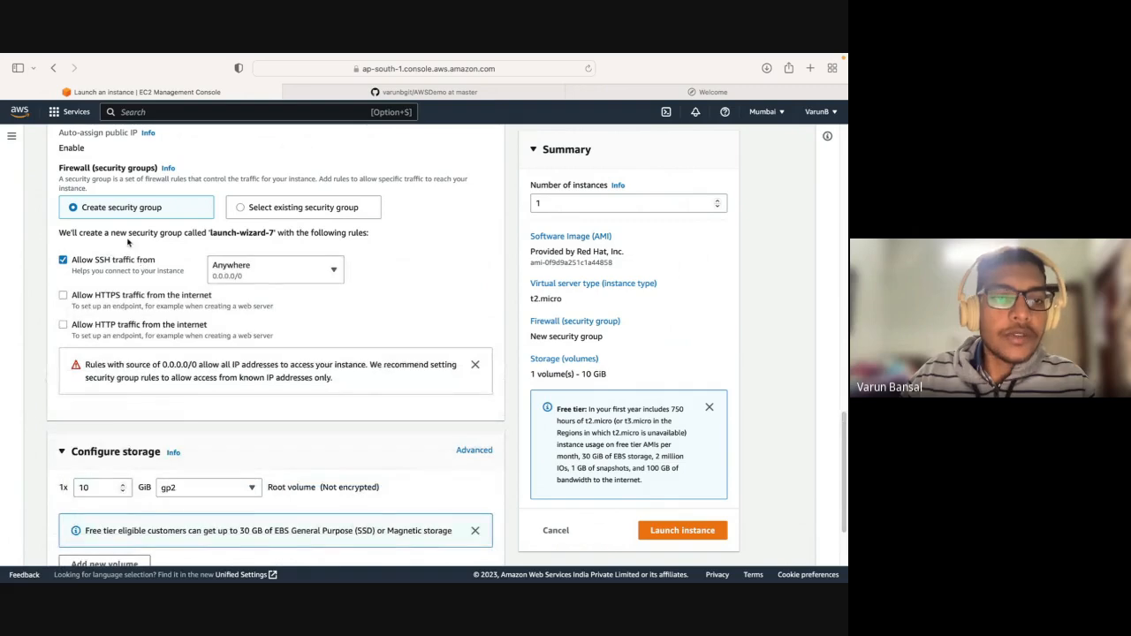
# Examine the Firewall (security groups) section and its description of how instance traffic is controlled.
pyautogui.scroll(1, 131, 244)
pyautogui.moveTo(59, 168); pyautogui.dragTo(198, 165)
pyautogui.click(189, 171)
pyautogui.click(192, 173)
pyautogui.click(61, 175)
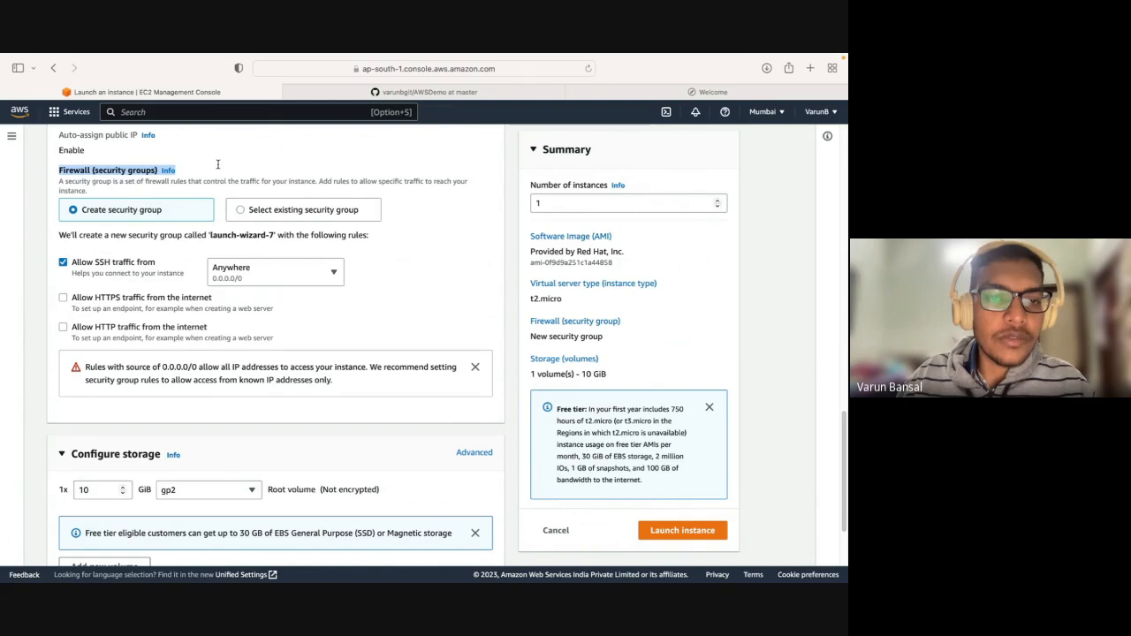
pyautogui.click(219, 166)
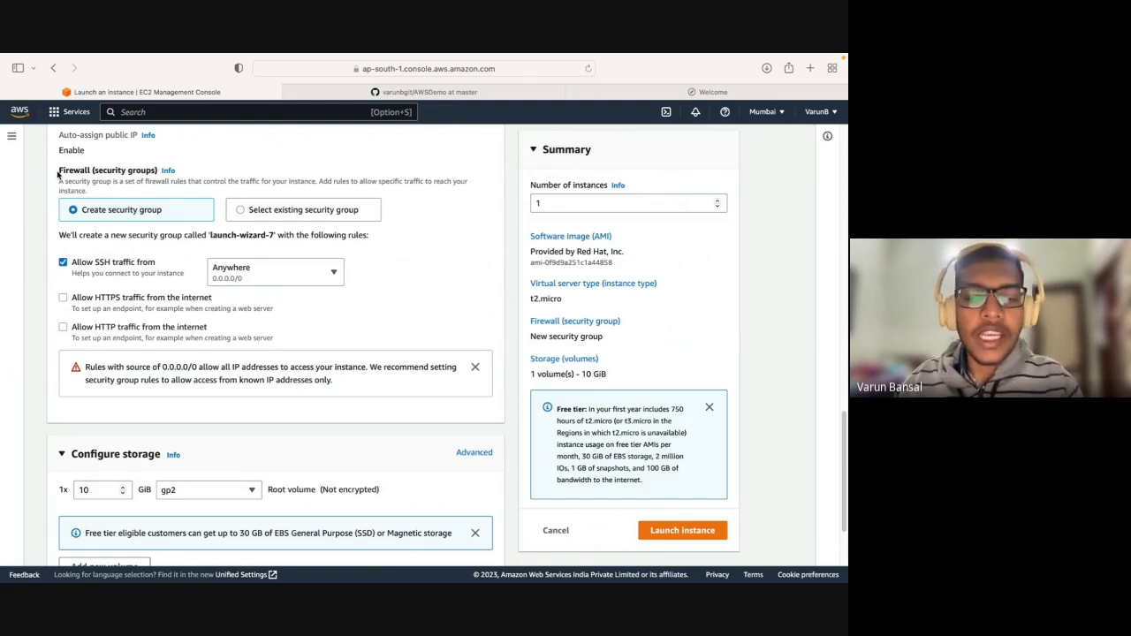
pyautogui.moveTo(58, 173); pyautogui.dragTo(182, 174)
pyautogui.click(182, 173)
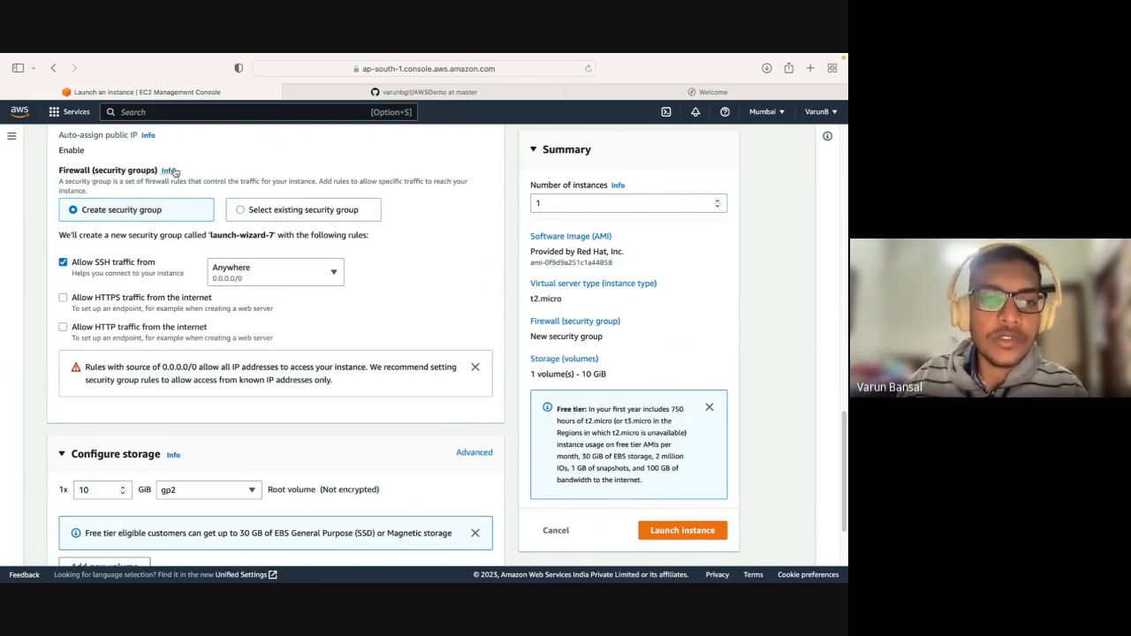
pyautogui.moveTo(187, 173); pyautogui.dragTo(56, 173)
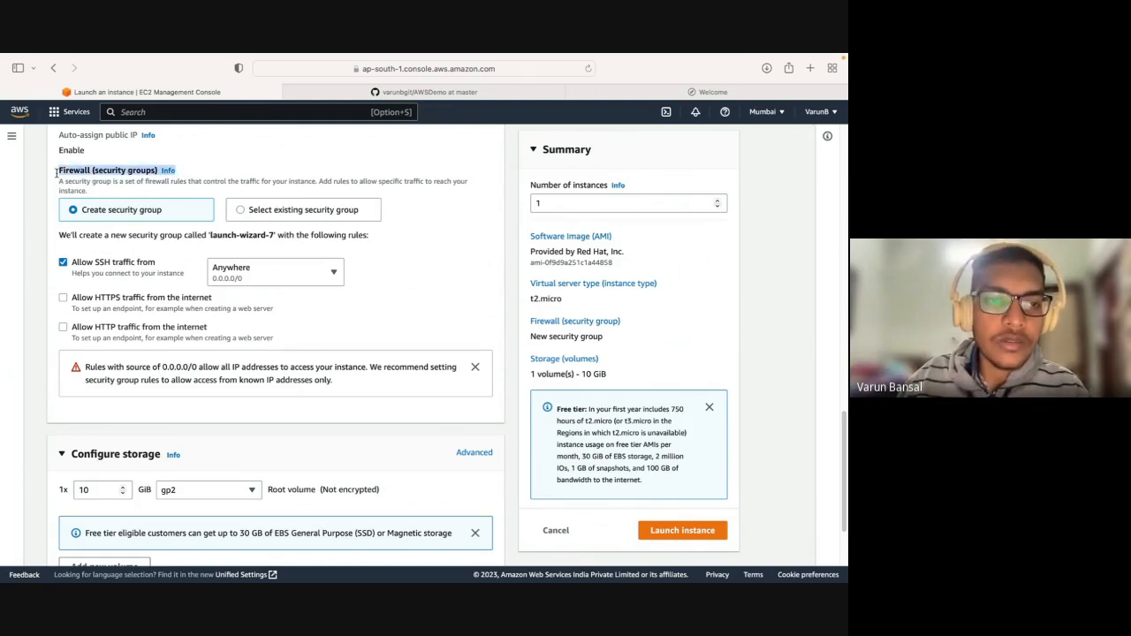
pyautogui.click(215, 175)
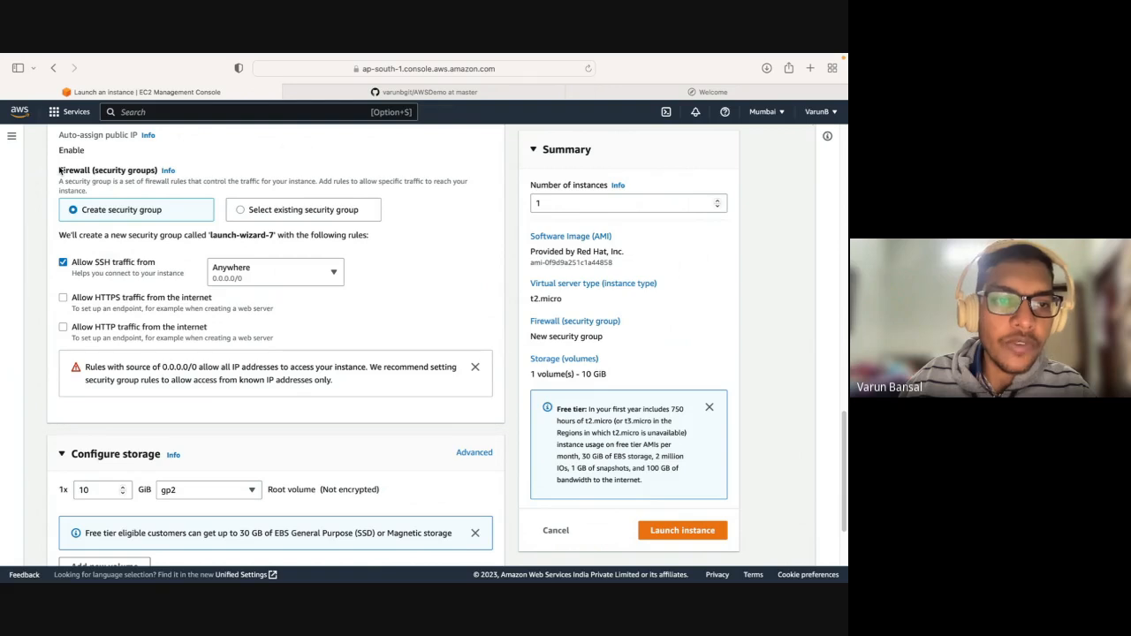
pyautogui.moveTo(59, 169); pyautogui.dragTo(175, 174)
pyautogui.click(186, 174)
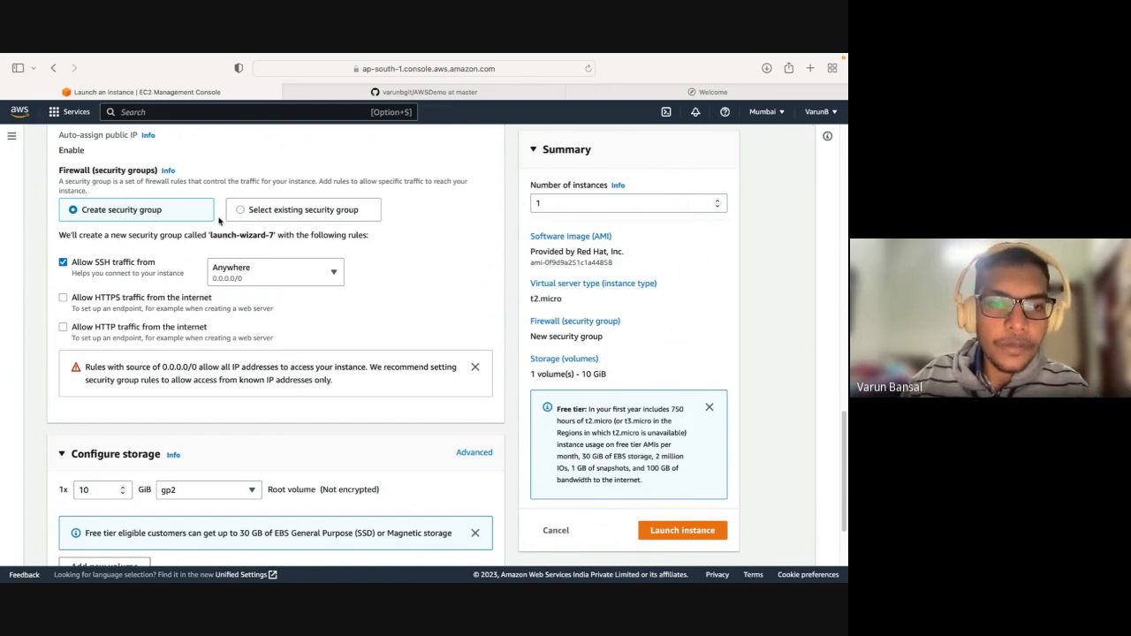
# Check the name of the security group to create and its SSH rule, leaving SSH allowed from anywhere.
pyautogui.moveTo(210, 235); pyautogui.dragTo(275, 235)
pyautogui.click(37, 264)
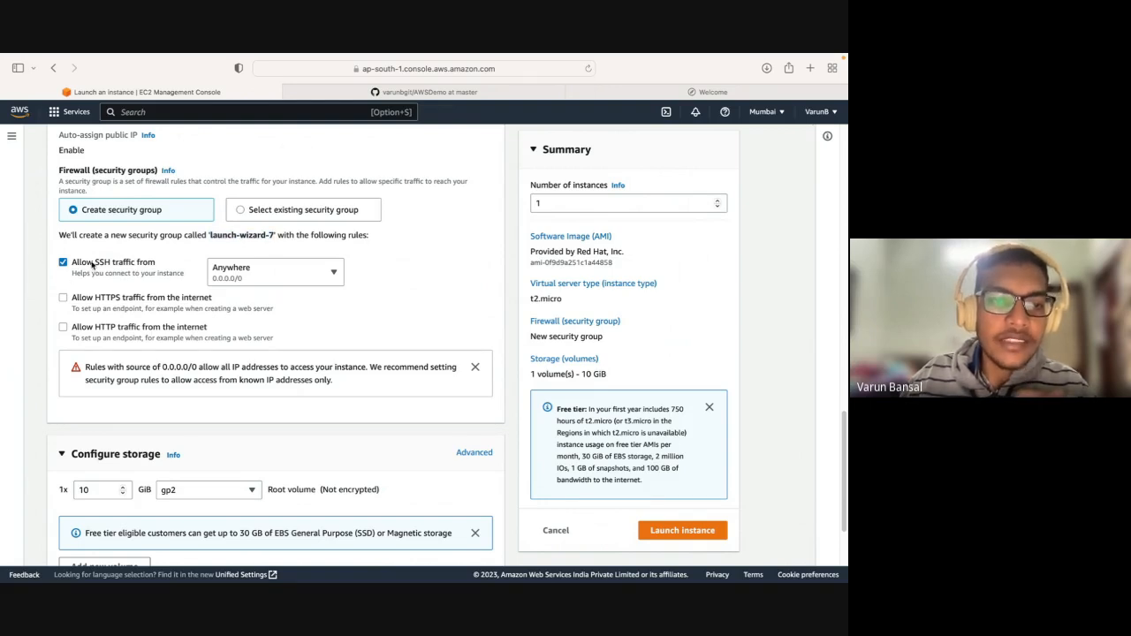
pyautogui.click(72, 263)
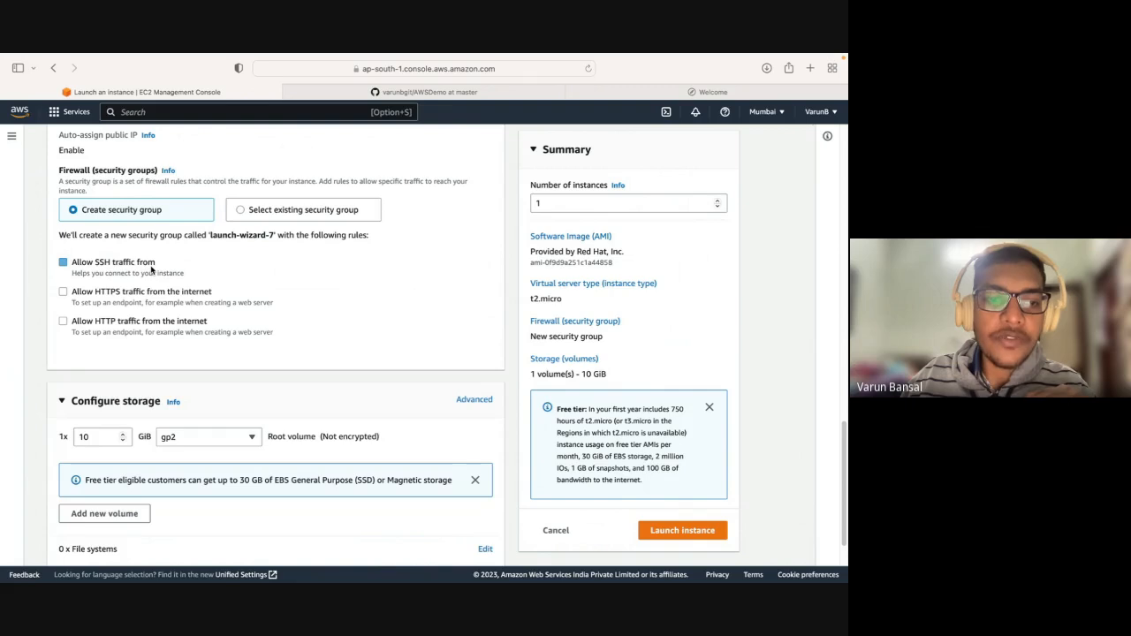
pyautogui.click(72, 264)
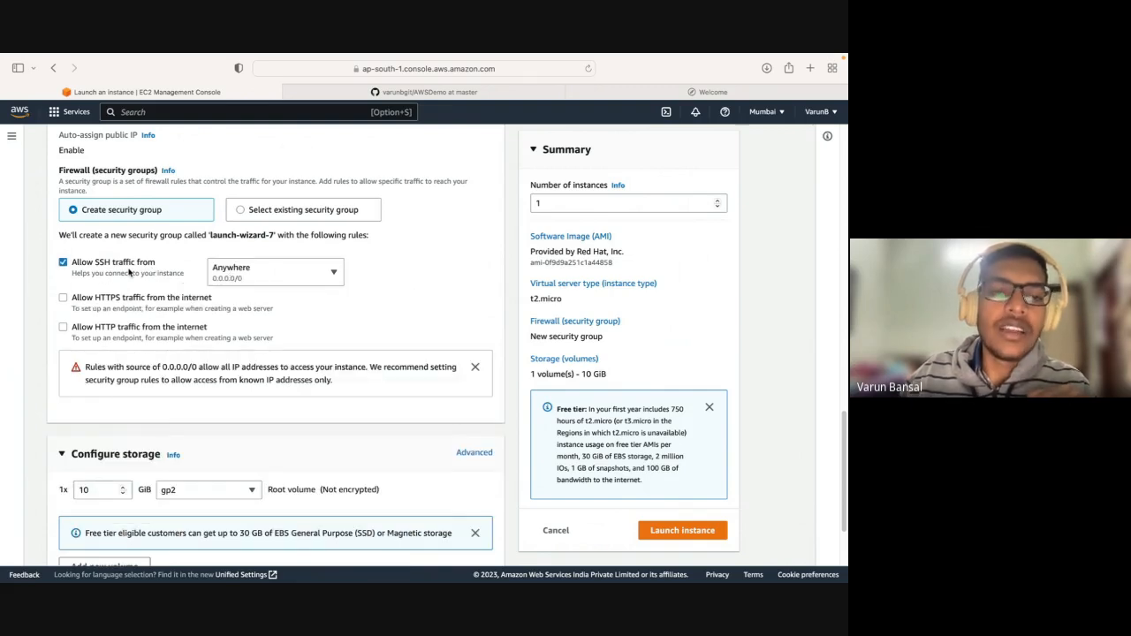
# Try restricting the SSH traffic rule to My IP, switching the rule off and on again.
pyautogui.click(289, 281)
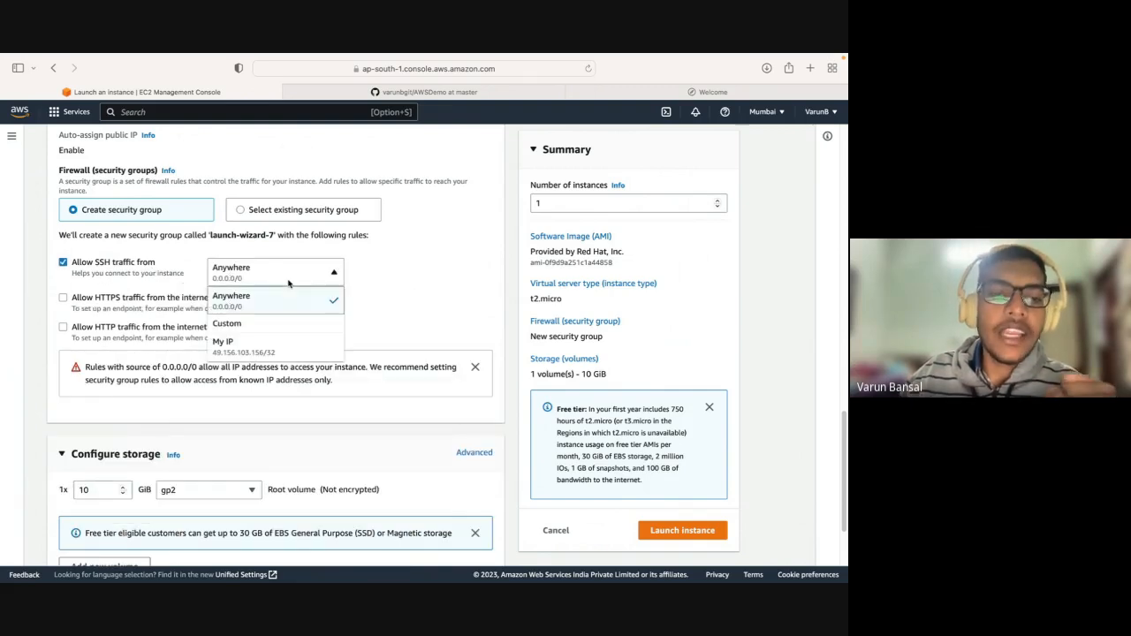
pyautogui.click(291, 344)
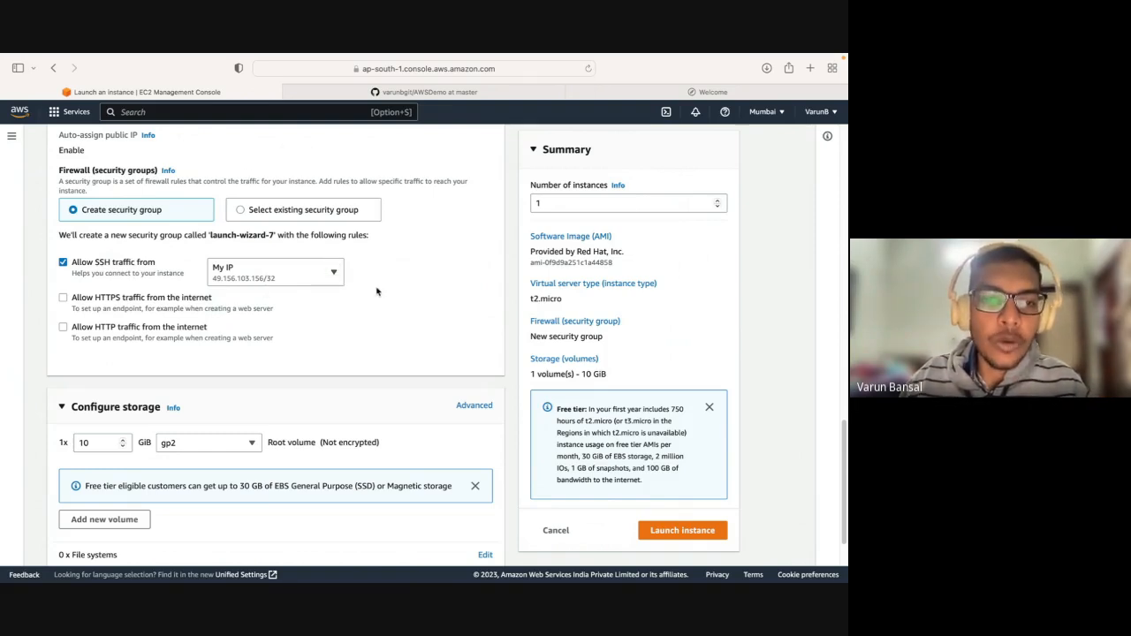
pyautogui.click(102, 265)
pyautogui.click(102, 265)
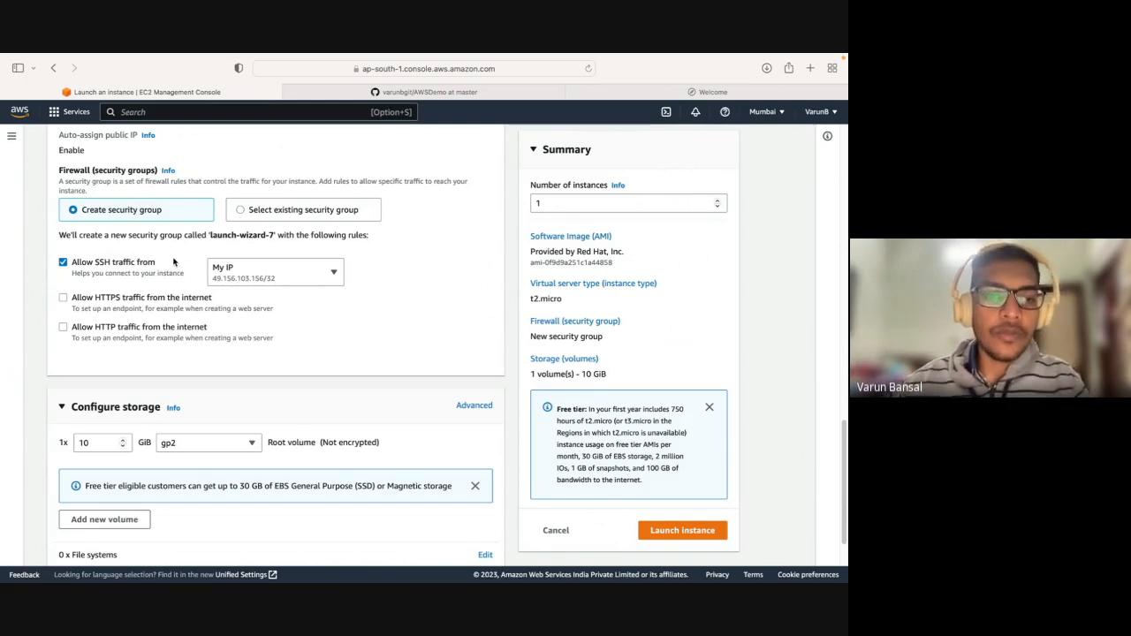
pyautogui.click(96, 259)
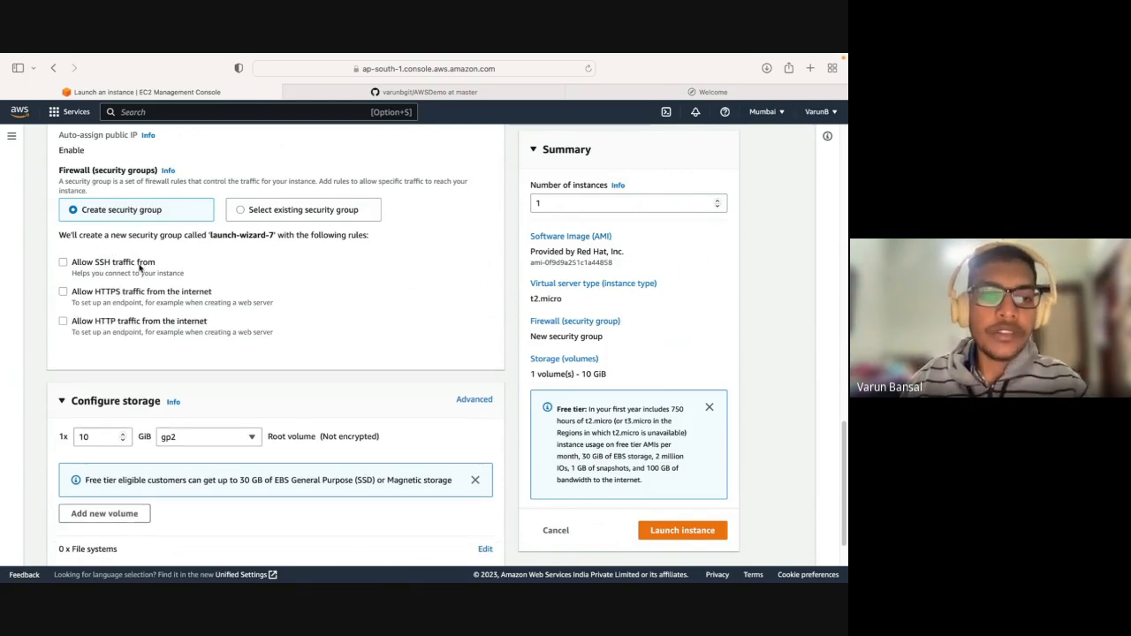
pyautogui.click(64, 262)
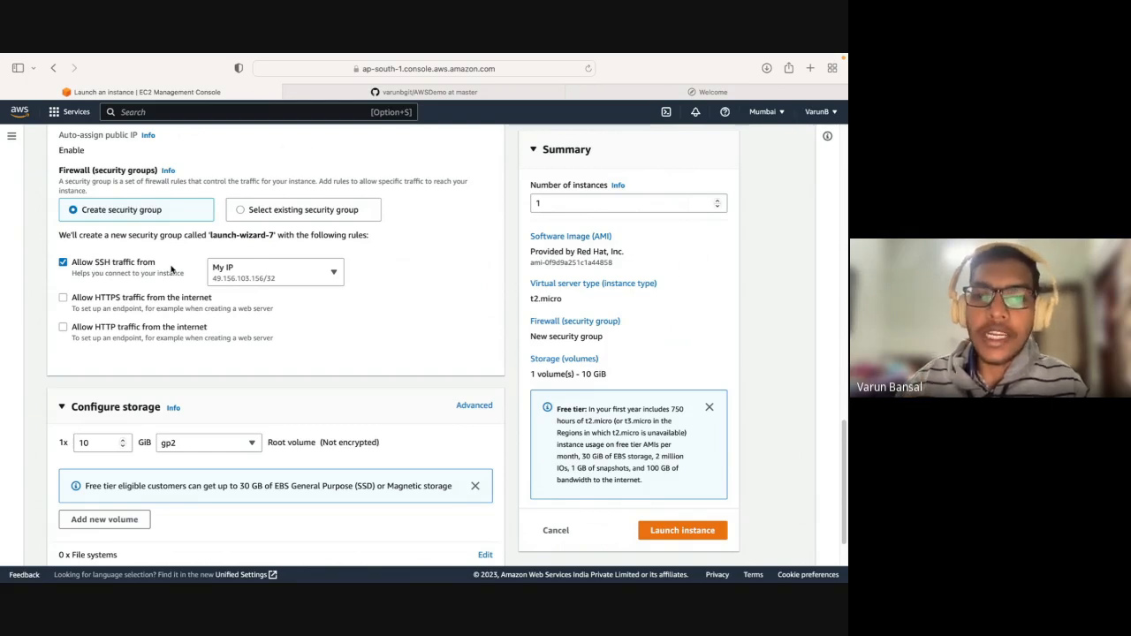
# Set the SSH traffic source back to Anywhere and read the warning about rules with source 0.0.0.0/0.
pyautogui.click(322, 276)
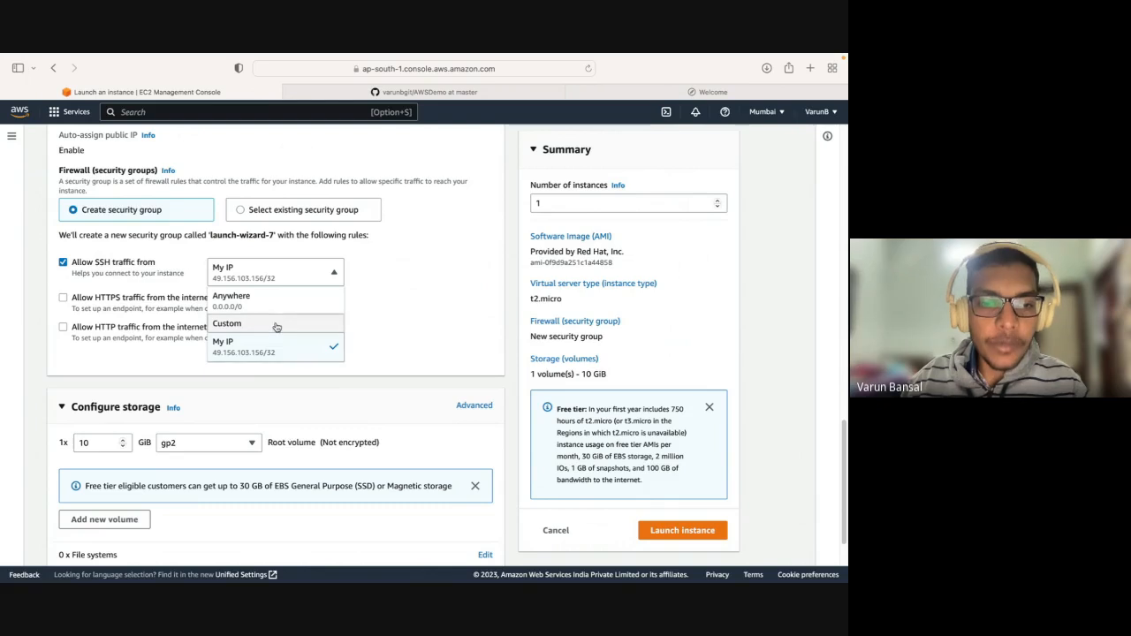
pyautogui.click(405, 345)
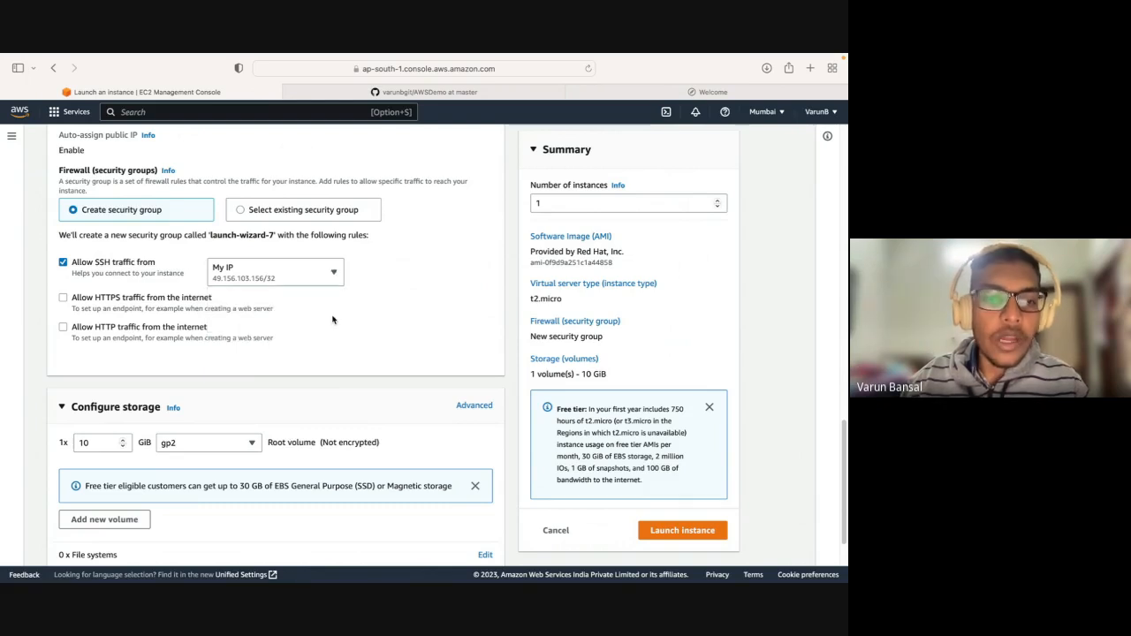
pyautogui.click(227, 282)
pyautogui.click(279, 294)
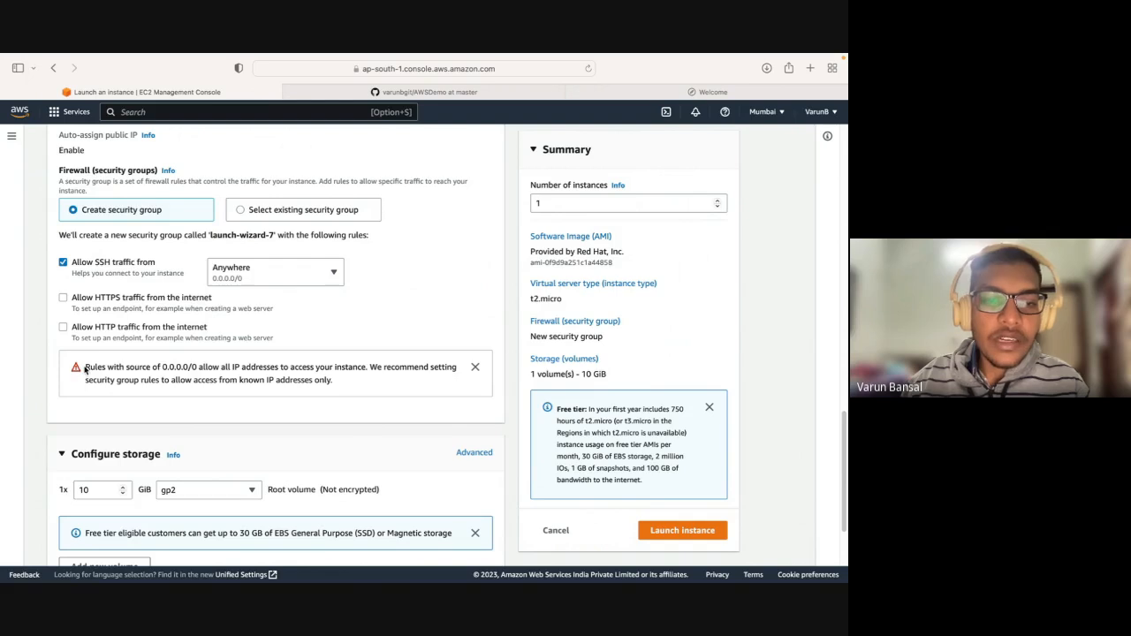
pyautogui.moveTo(84, 366); pyautogui.dragTo(368, 387)
pyautogui.click(369, 387)
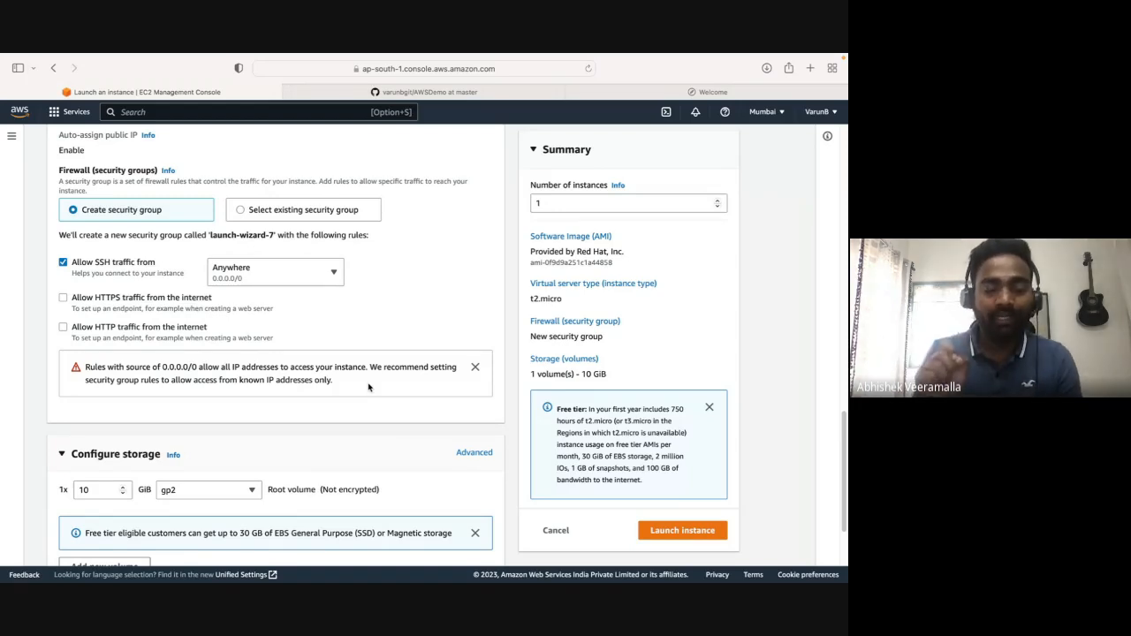
# Look up this computer's public IP address with a web search for "what is my ip" in a new browser tab.
pyautogui.click(244, 268)
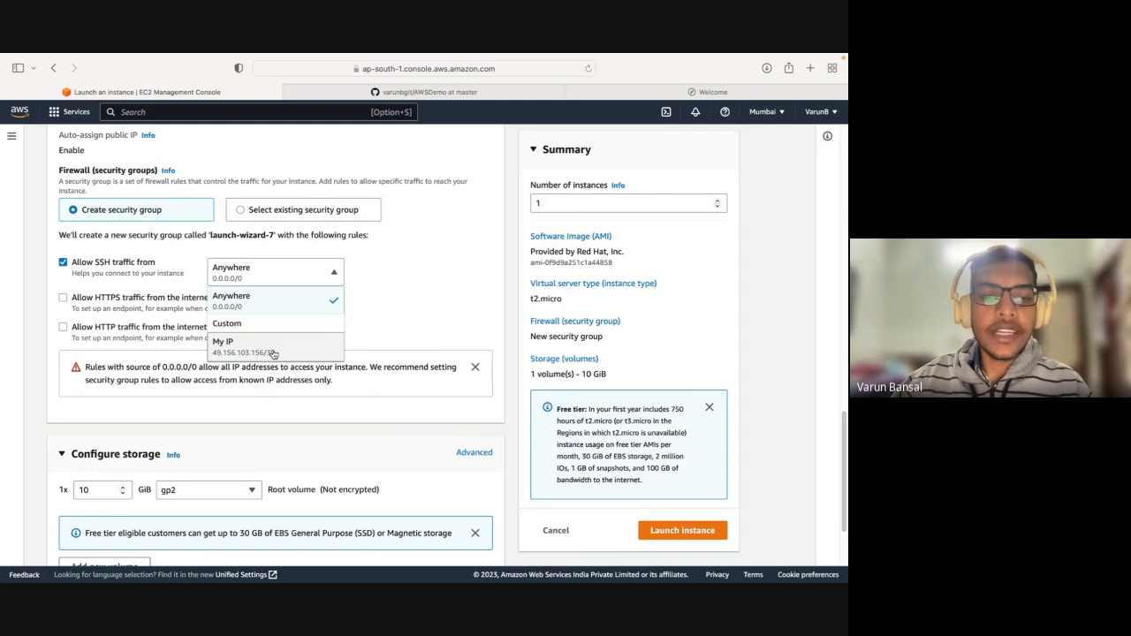
pyautogui.click(774, 94)
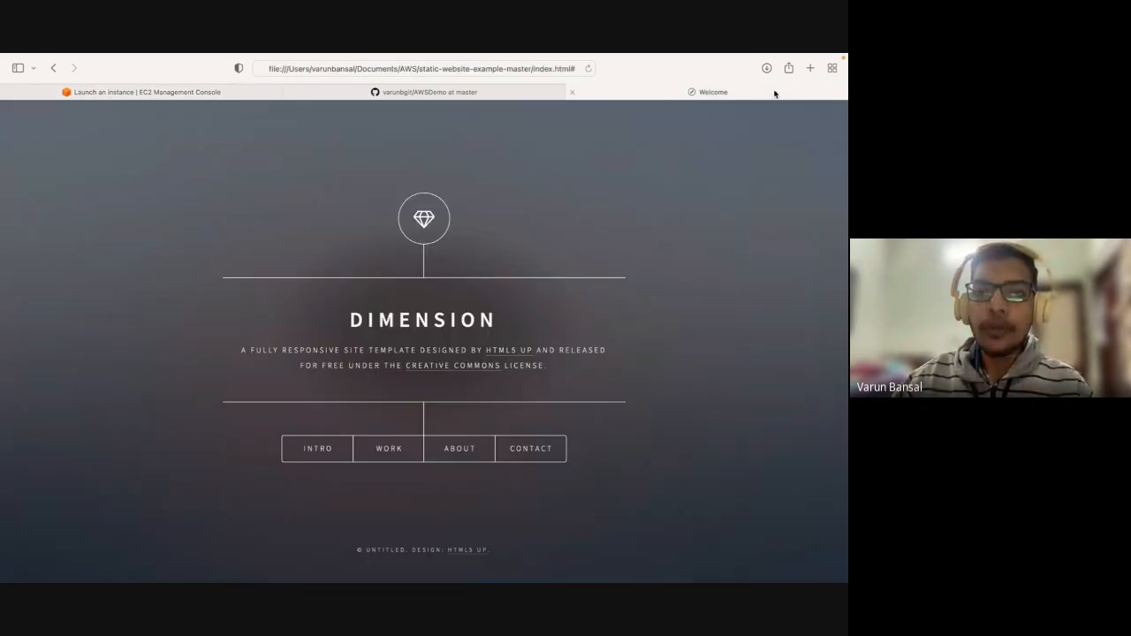
pyautogui.click(811, 69)
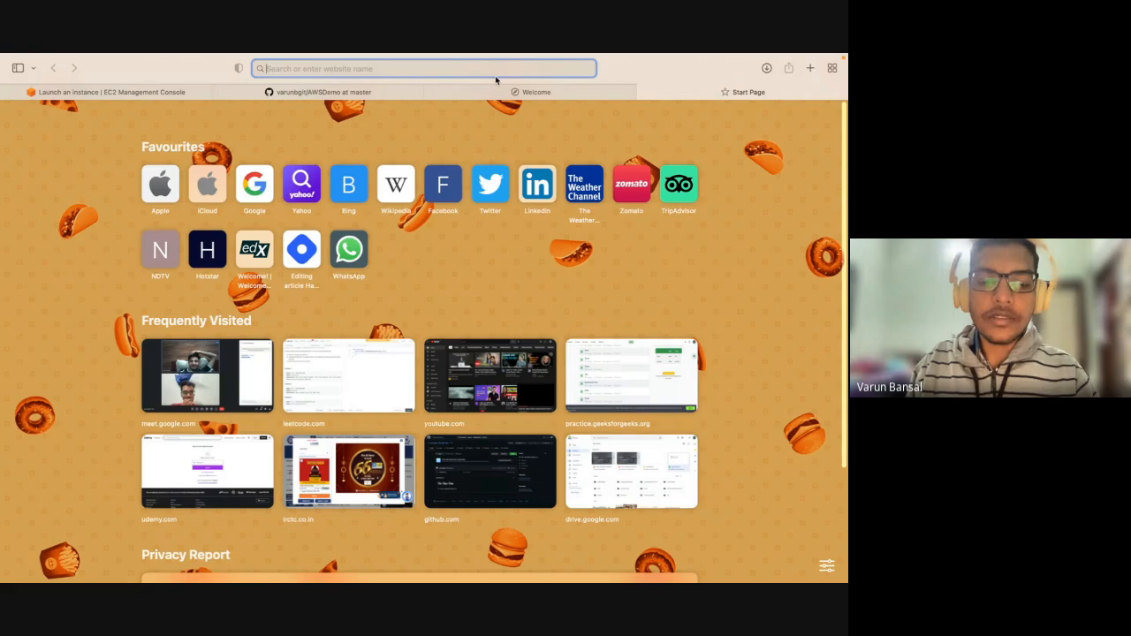
pyautogui.write('what is my')
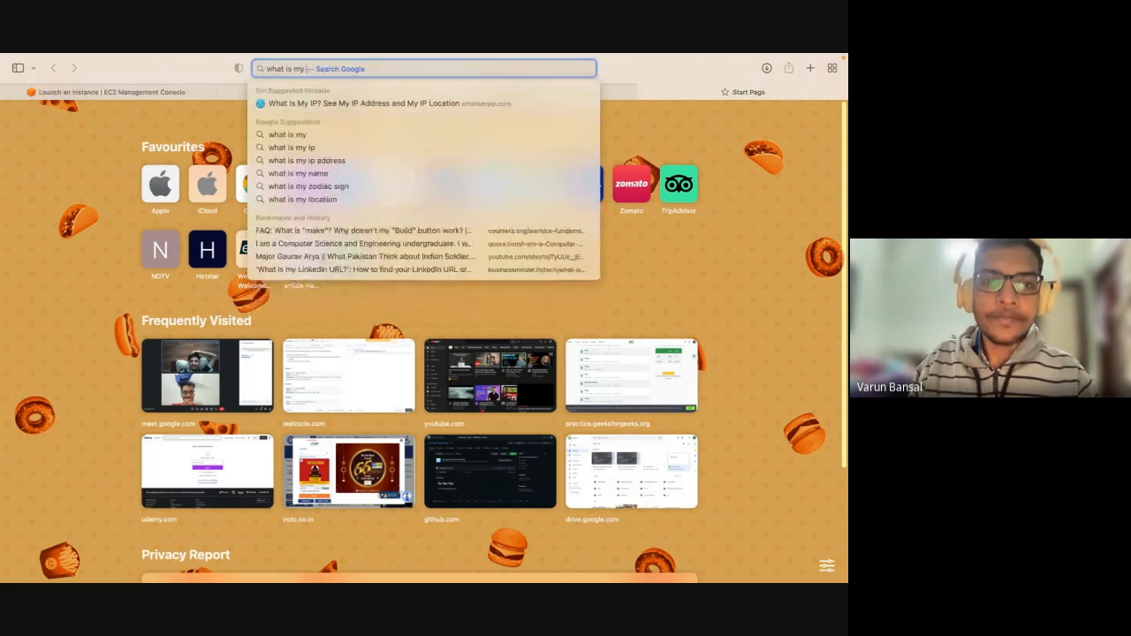
pyautogui.write(' ip')
pyautogui.press('Return')
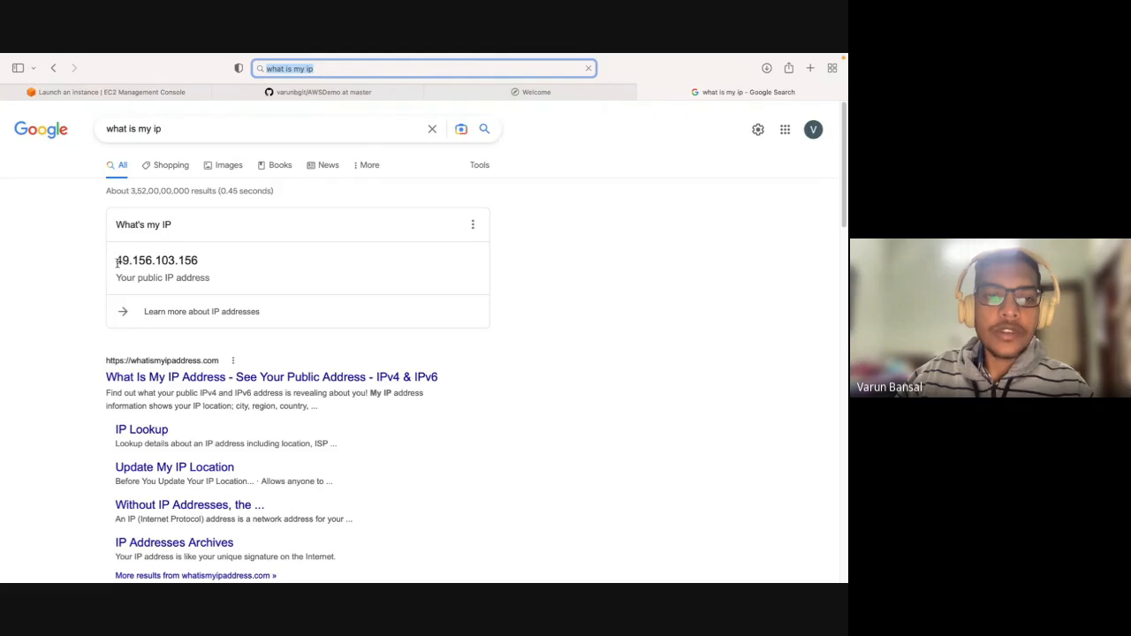
pyautogui.moveTo(117, 262); pyautogui.dragTo(212, 263)
pyautogui.click(212, 262)
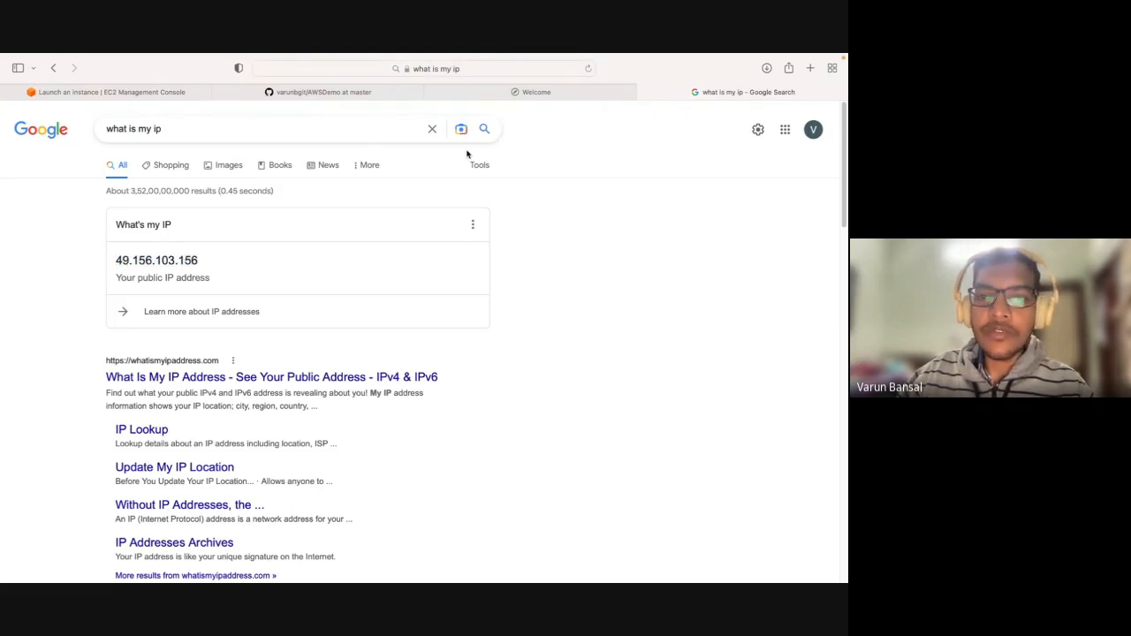
# Compare the looked-up address with the My IP option for SSH on the EC2 launch page, keeping Anywhere selected.
pyautogui.click(176, 94)
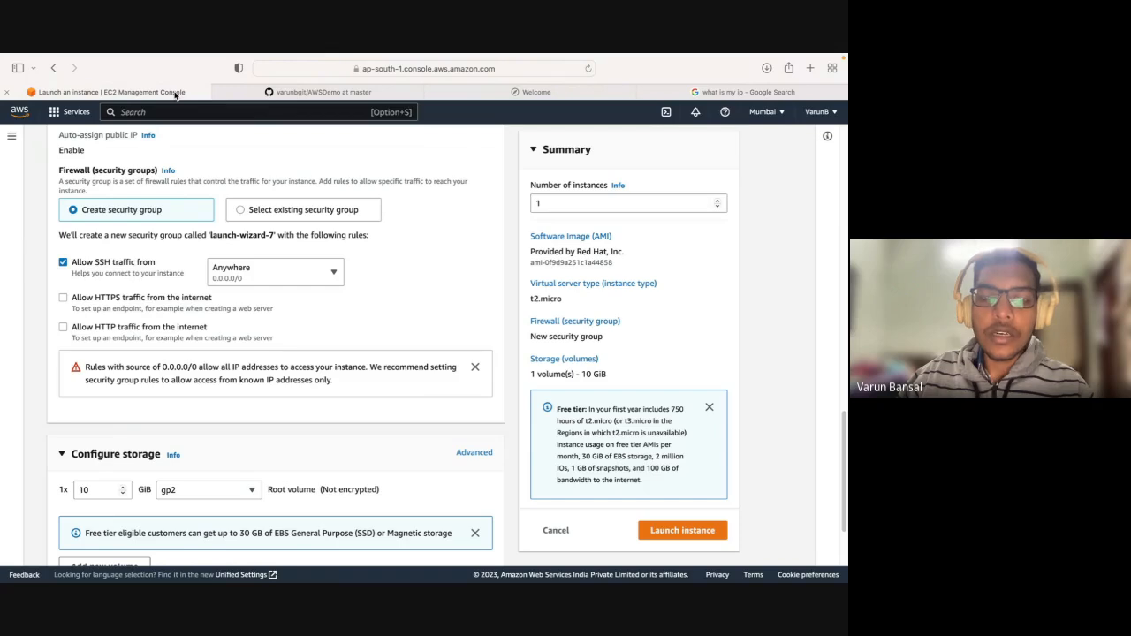
pyautogui.click(307, 269)
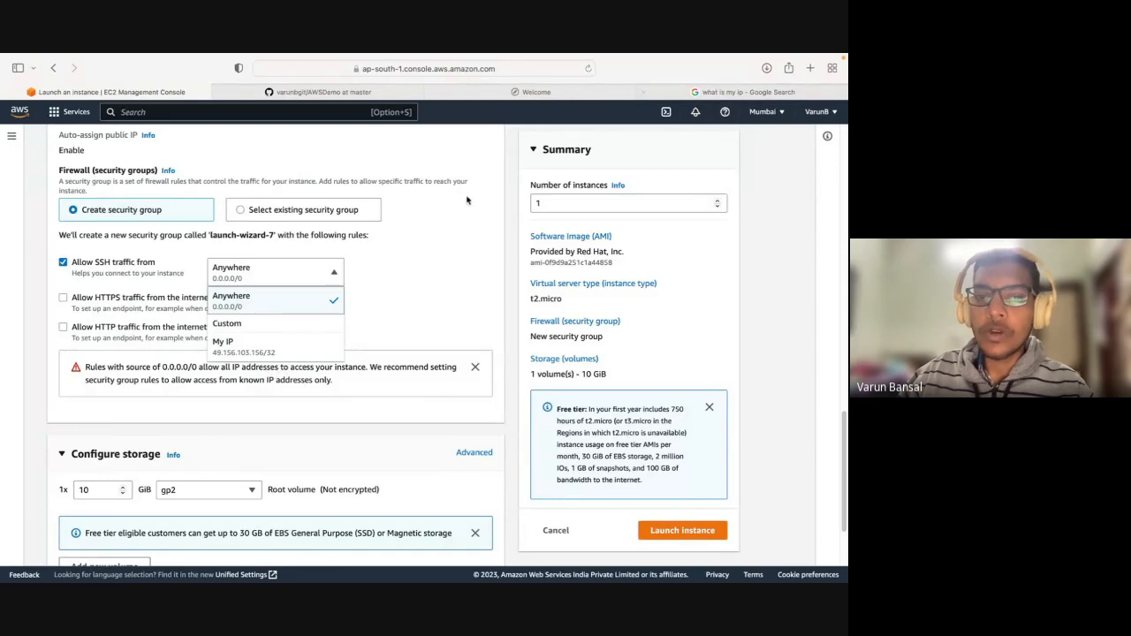
pyautogui.click(414, 297)
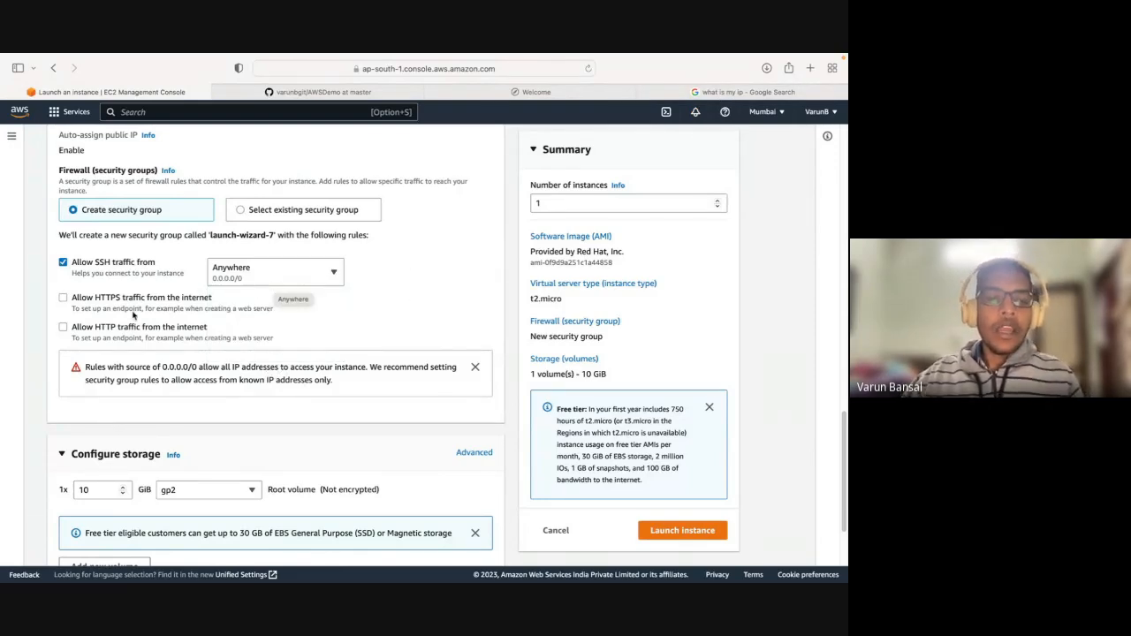
# Allow both HTTPS and HTTP traffic from the internet in the new security group.
pyautogui.click(63, 298)
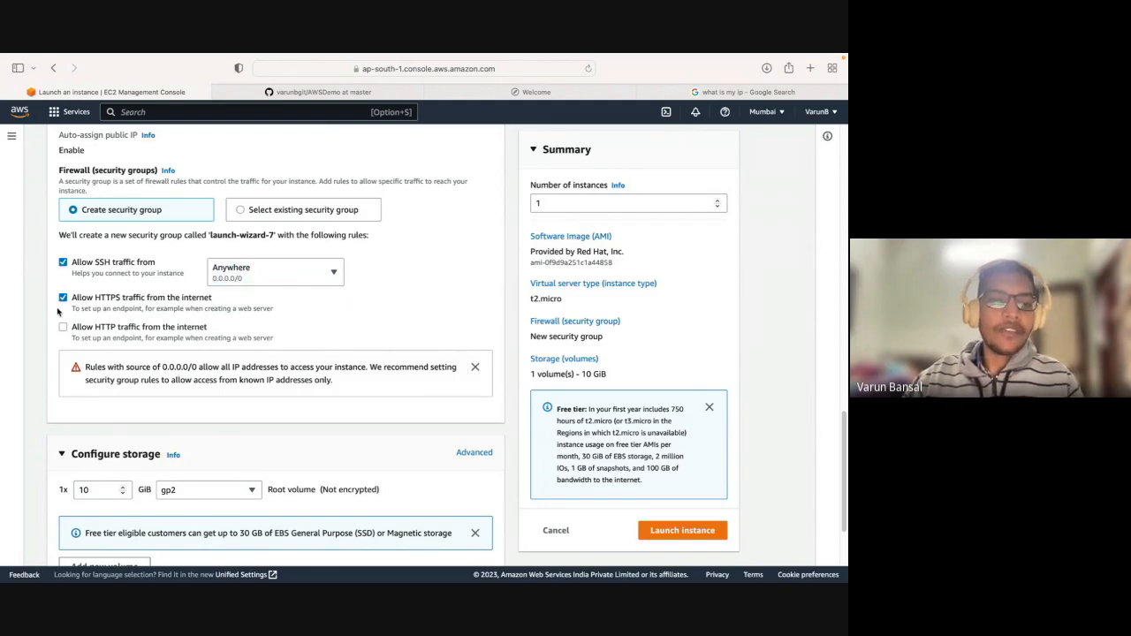
pyautogui.click(63, 327)
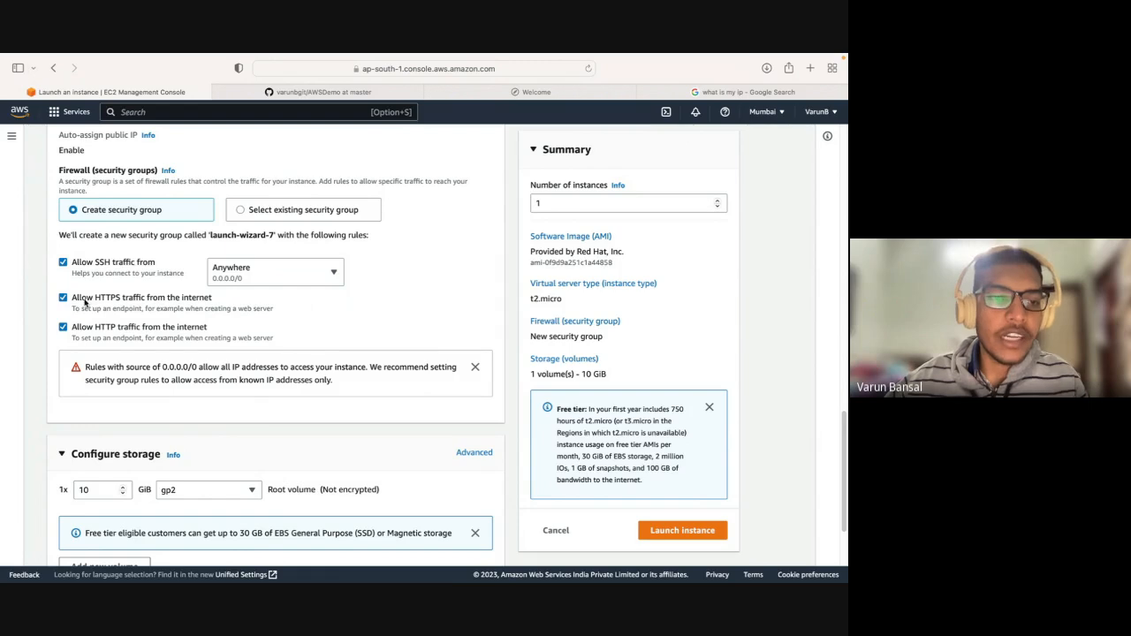
pyautogui.moveTo(75, 298); pyautogui.dragTo(283, 334)
pyautogui.click(308, 334)
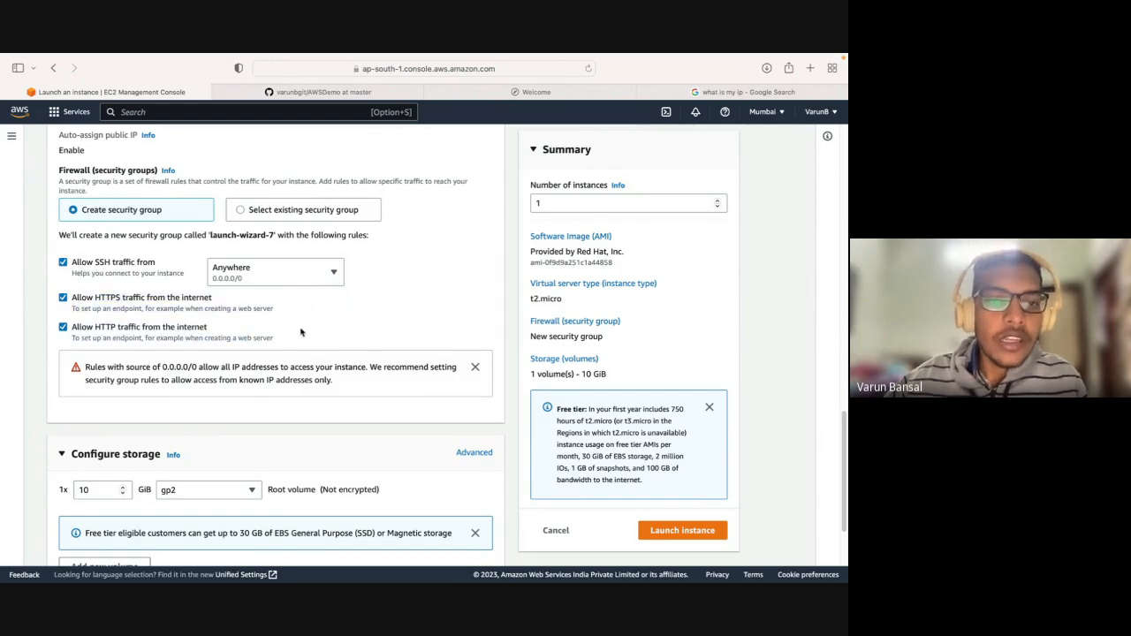
# Examine the https prefix in the launch page's full web address, leaving the address unedited.
pyautogui.click(442, 72)
pyautogui.click(281, 70)
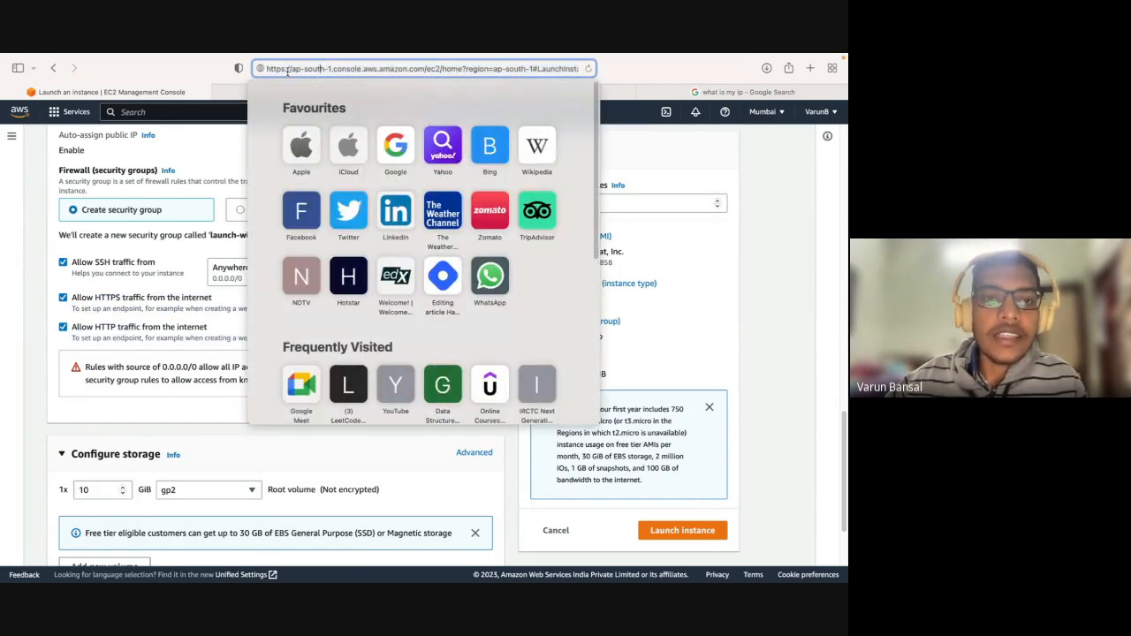
pyautogui.moveTo(281, 70); pyautogui.dragTo(263, 67)
pyautogui.click(269, 72)
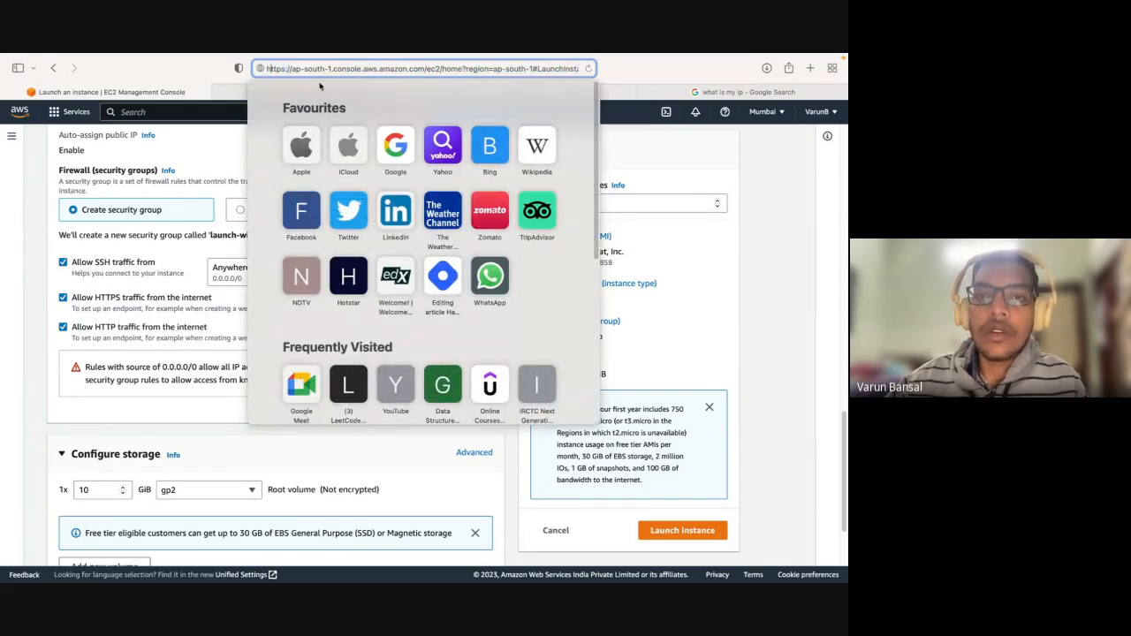
pyautogui.click(660, 62)
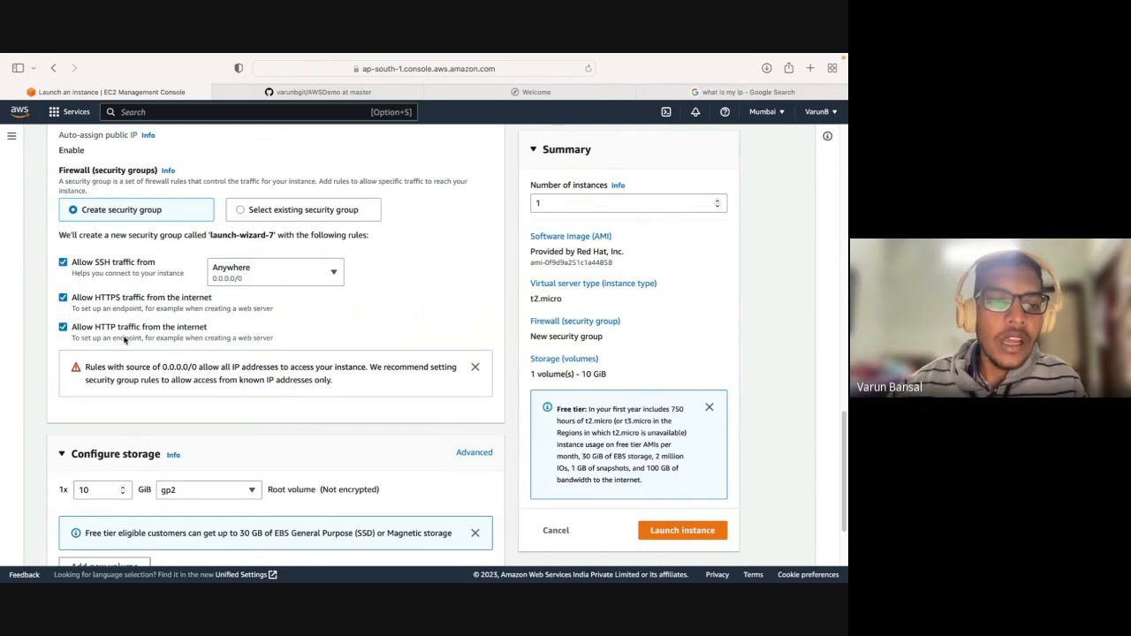
# Review the security group's traffic rules, switching the HTTP rule off and back on.
pyautogui.moveTo(211, 329); pyautogui.dragTo(82, 257)
pyautogui.click(305, 337)
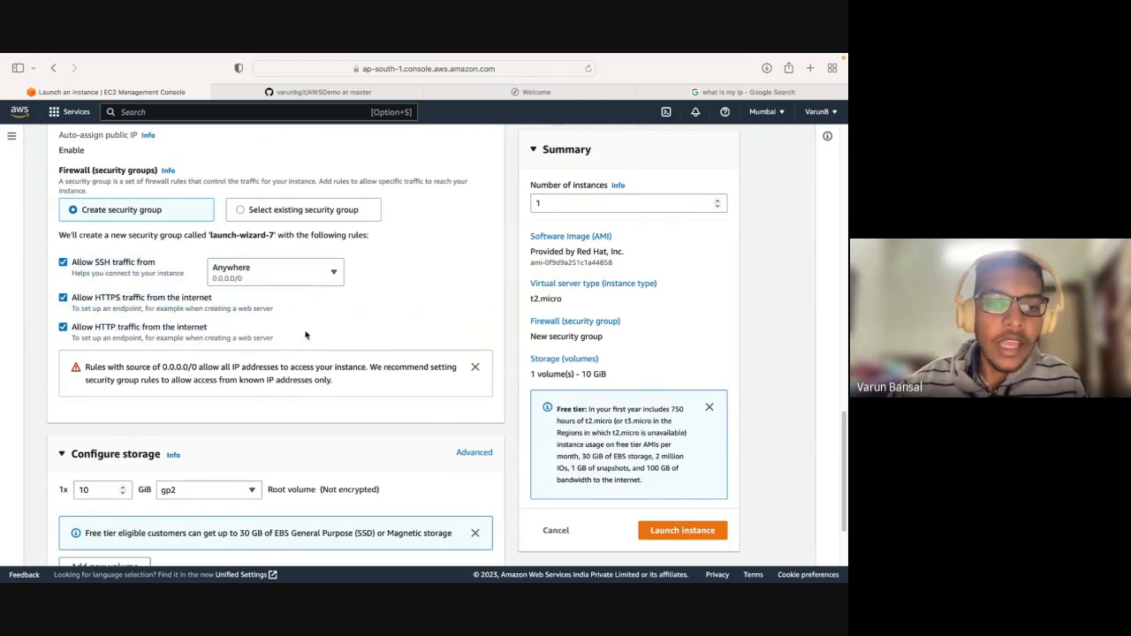
pyautogui.moveTo(95, 327); pyautogui.dragTo(116, 327)
pyautogui.click(114, 327)
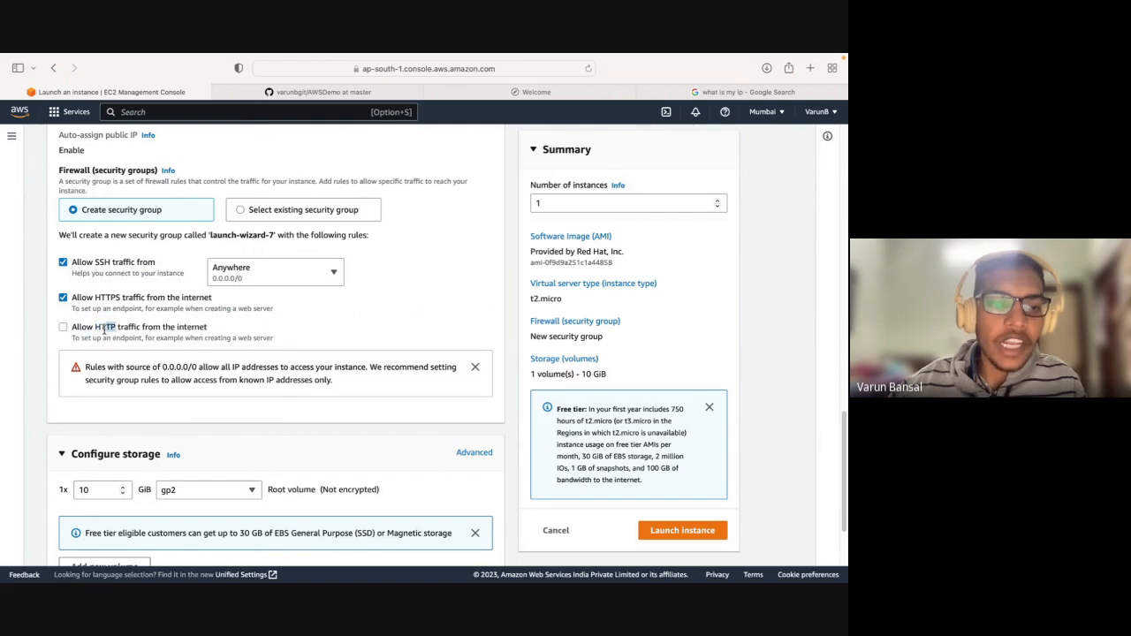
pyautogui.click(98, 329)
pyautogui.click(97, 329)
pyautogui.click(97, 329)
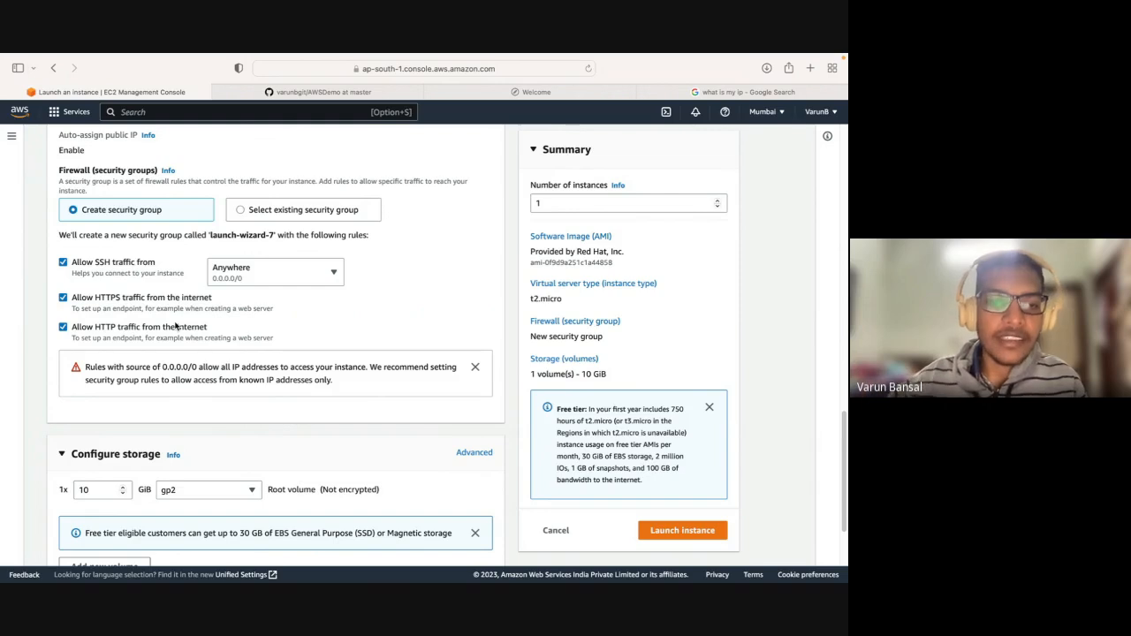
pyautogui.click(62, 328)
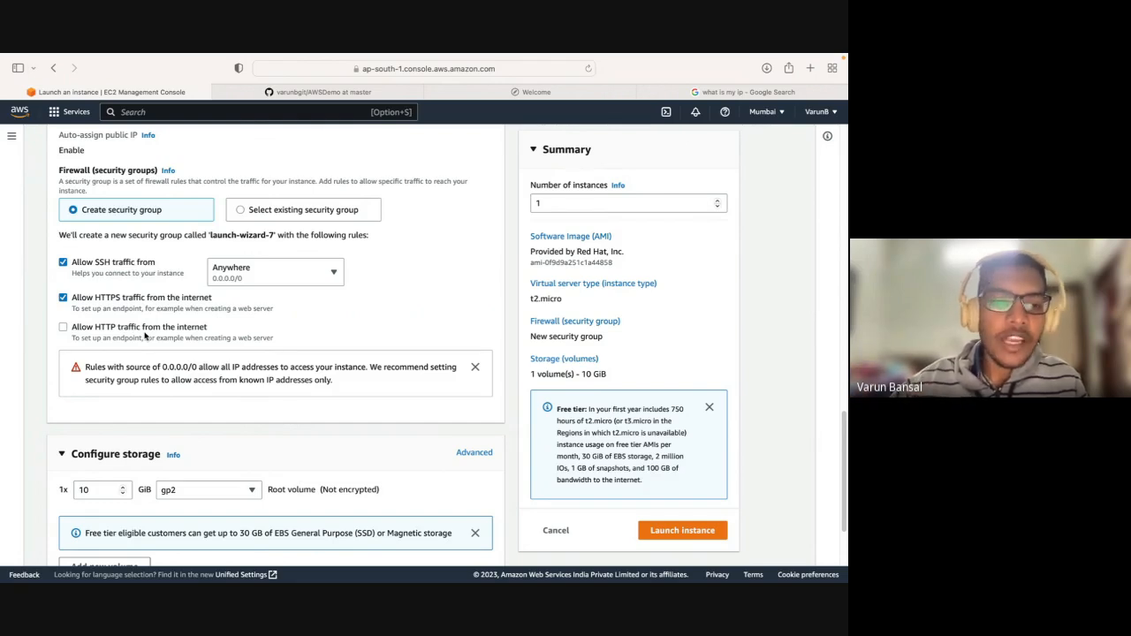
pyautogui.click(135, 331)
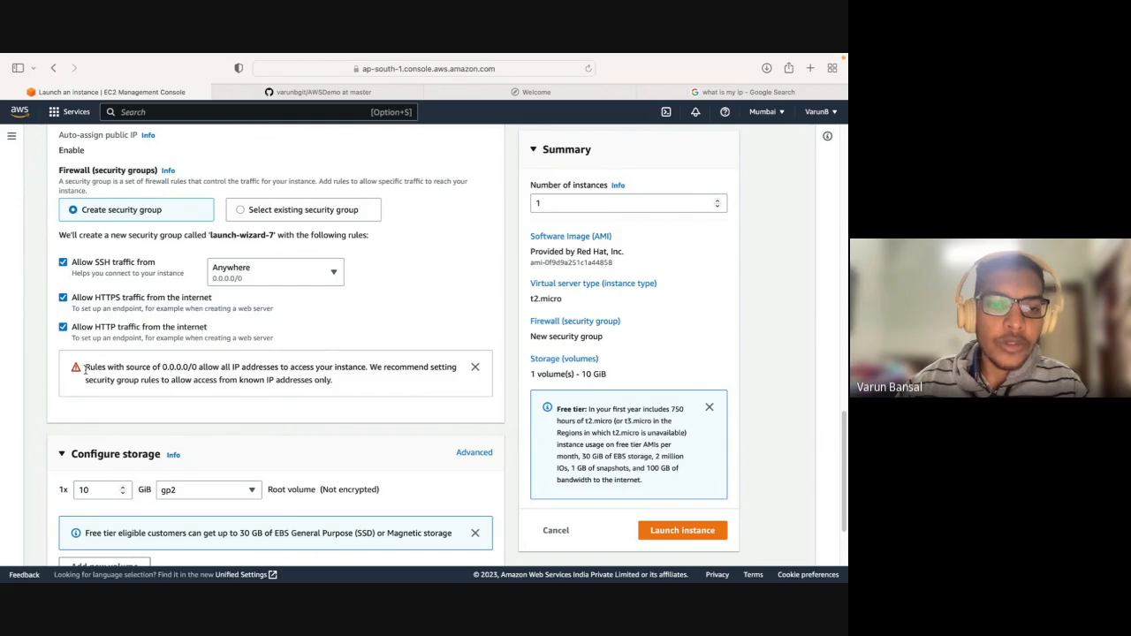
# Read the security group warning about source 0.0.0.0/0 and its recommendation on known IP addresses.
pyautogui.moveTo(85, 371); pyautogui.dragTo(201, 376)
pyautogui.click(202, 377)
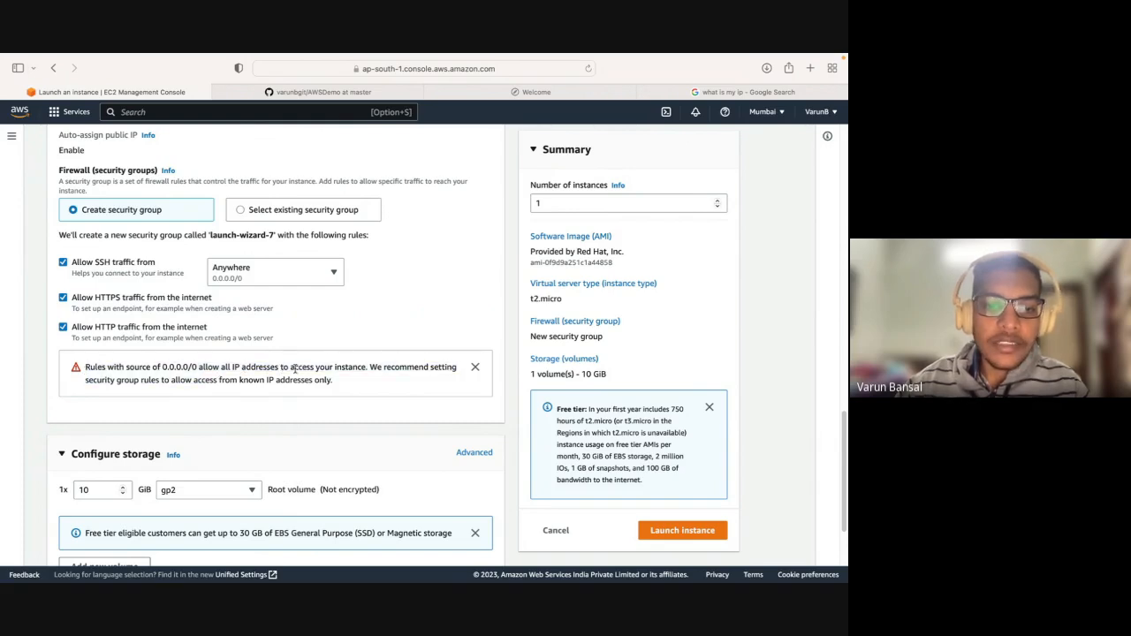
pyautogui.moveTo(221, 366); pyautogui.dragTo(366, 369)
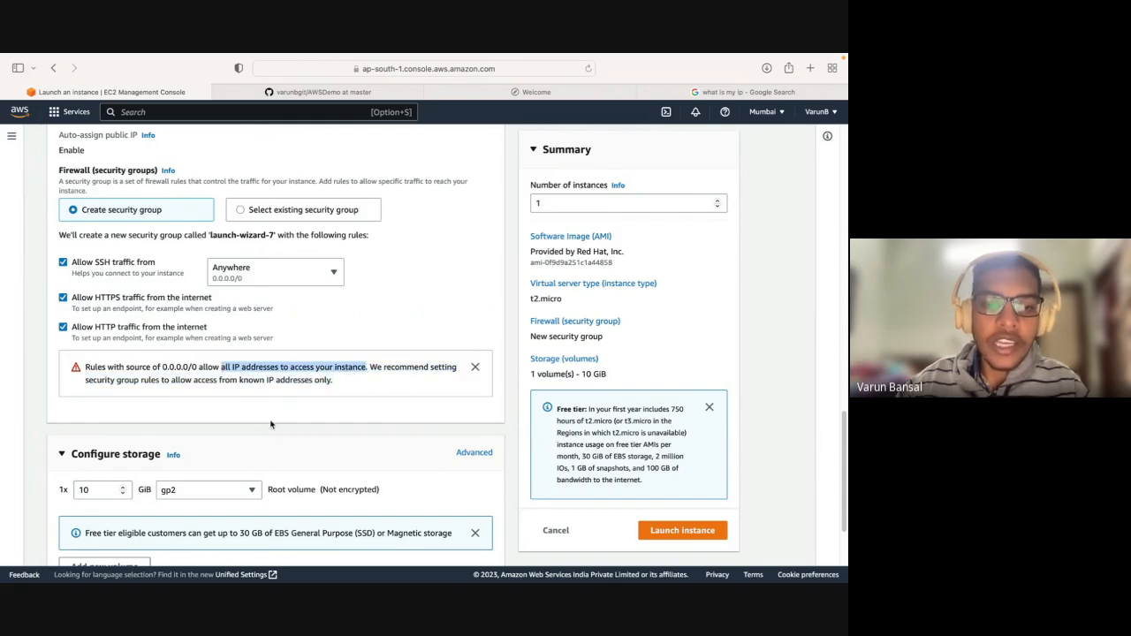
pyautogui.click(266, 372)
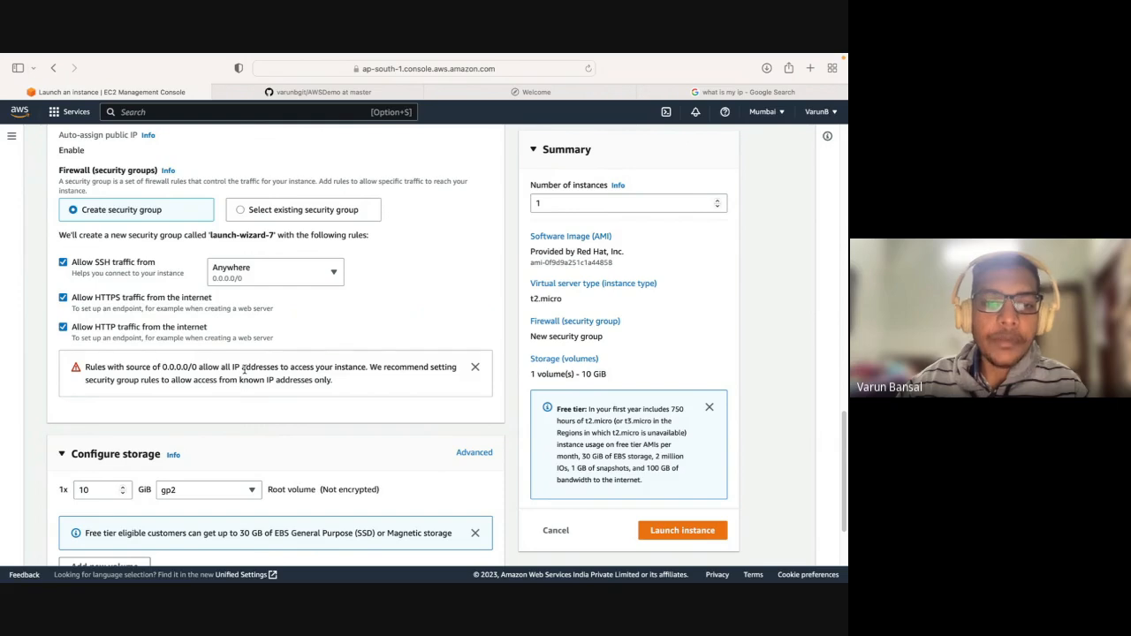
pyautogui.moveTo(243, 370); pyautogui.dragTo(332, 380)
pyautogui.click(385, 372)
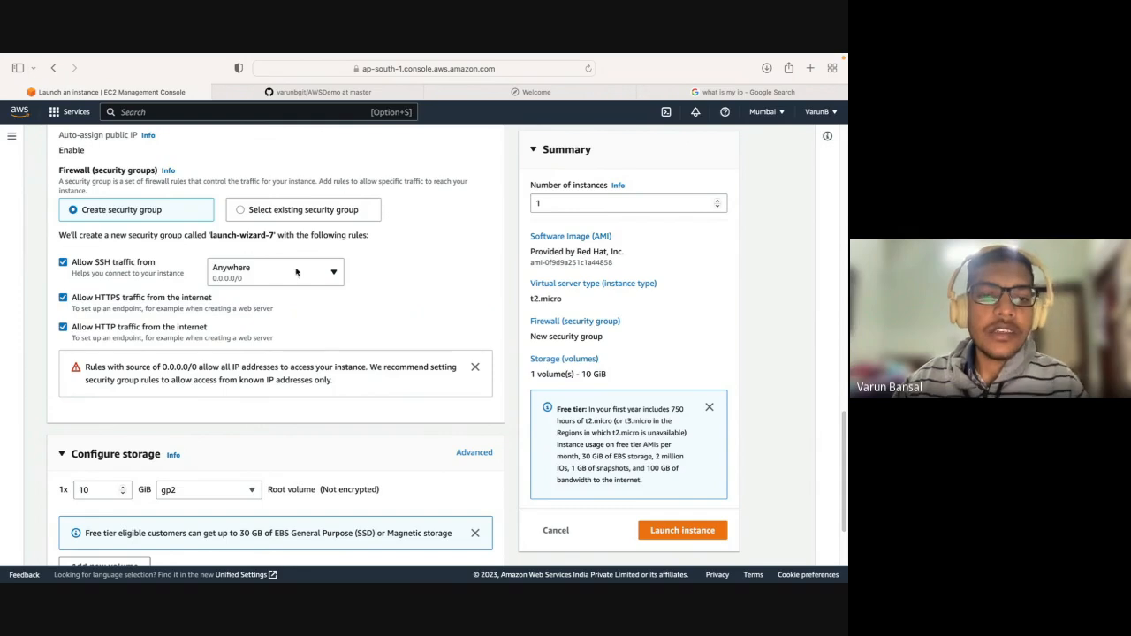
# Dismiss the 0.0.0.0/0 source warning and bring up the Configure storage section.
pyautogui.click(475, 367)
pyautogui.scroll(-1, 350, 413)
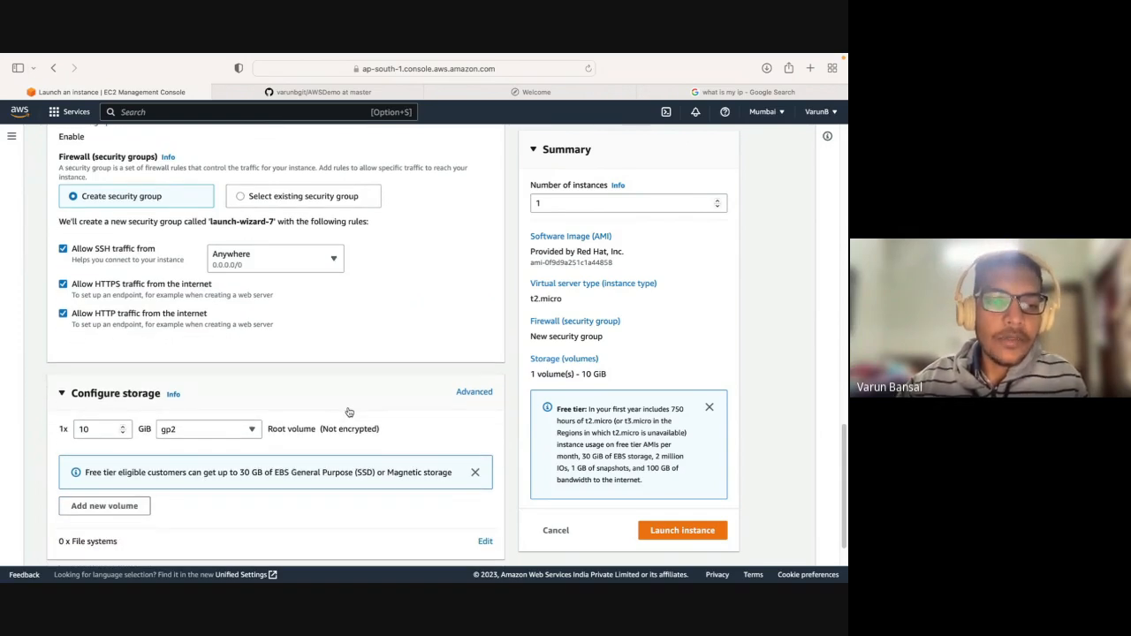
pyautogui.scroll(-1, 349, 413)
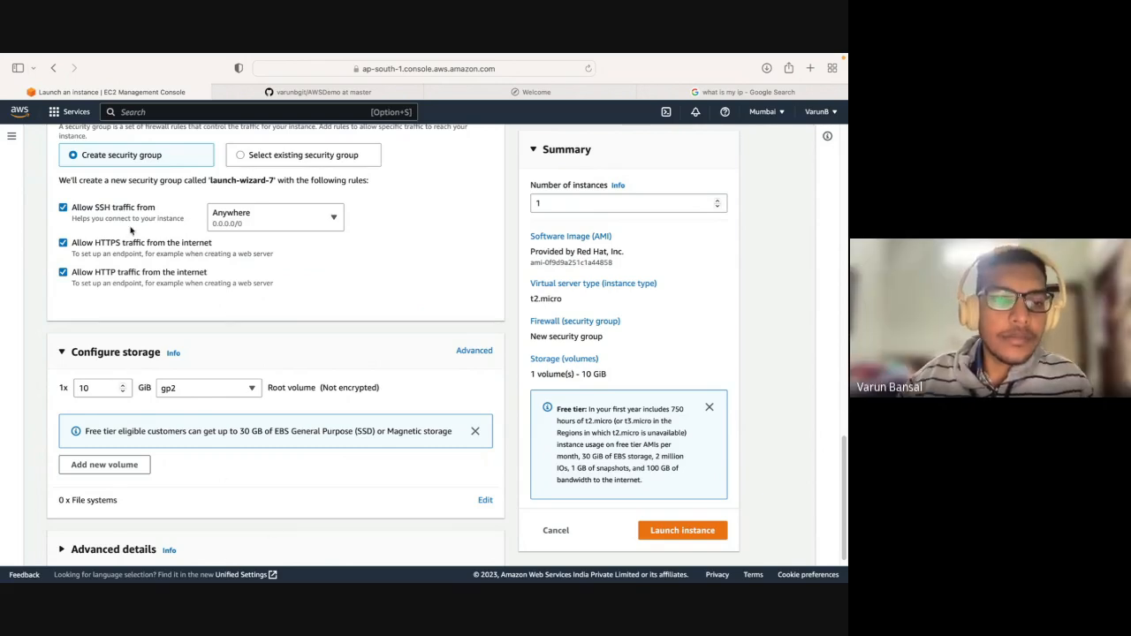
# Switch the rule allowing HTTP traffic from the internet off and back on twice, leaving it allowed.
pyautogui.click(81, 276)
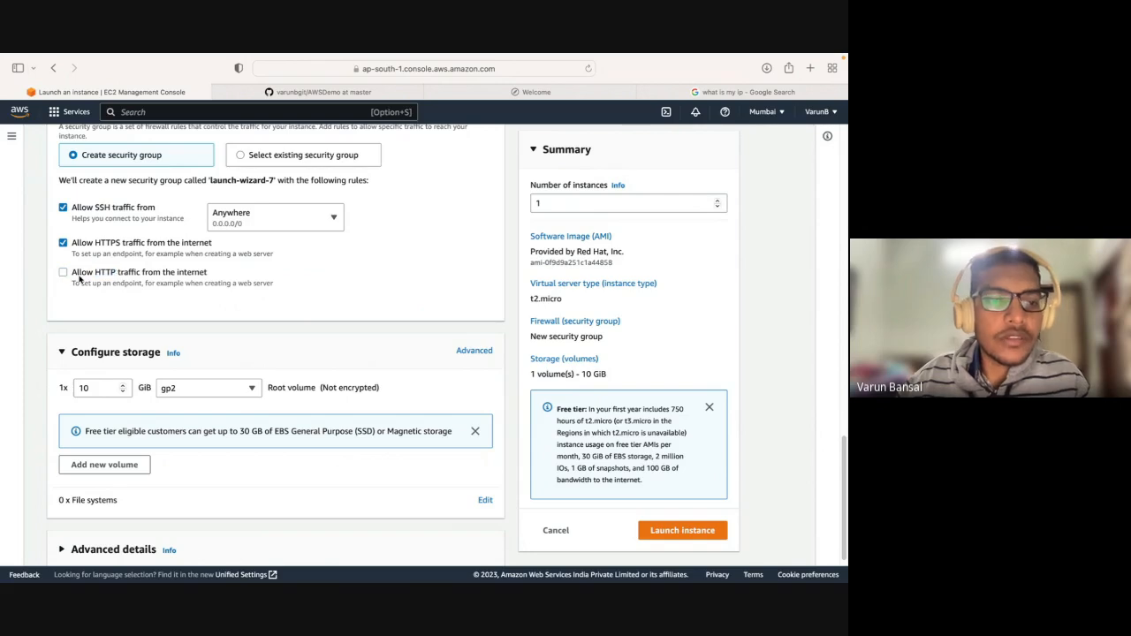
pyautogui.click(64, 275)
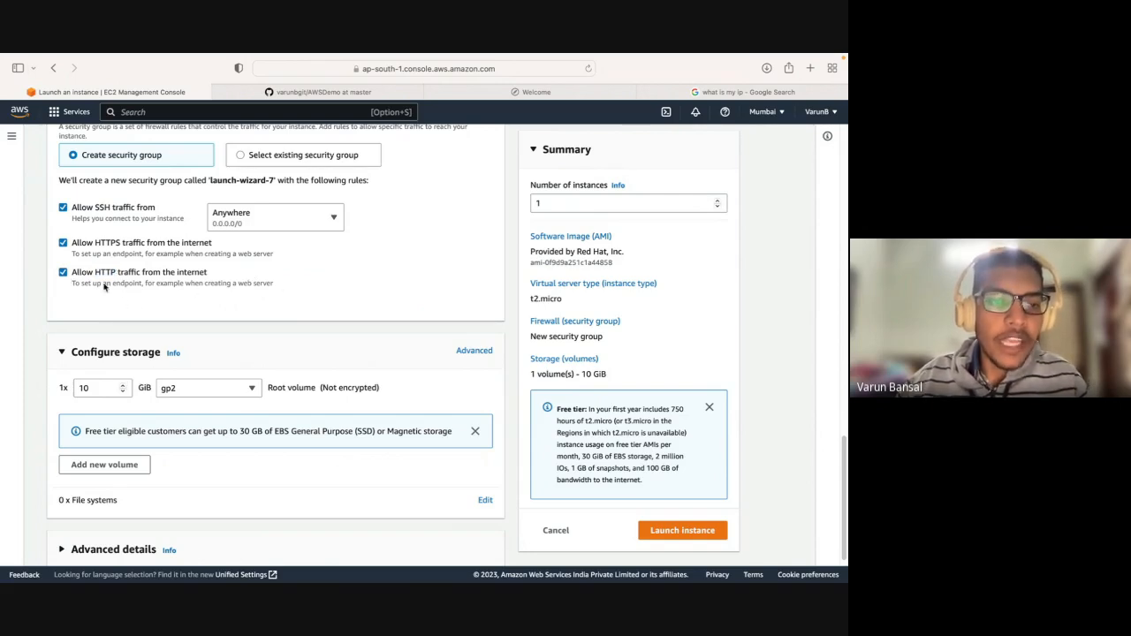
pyautogui.click(145, 278)
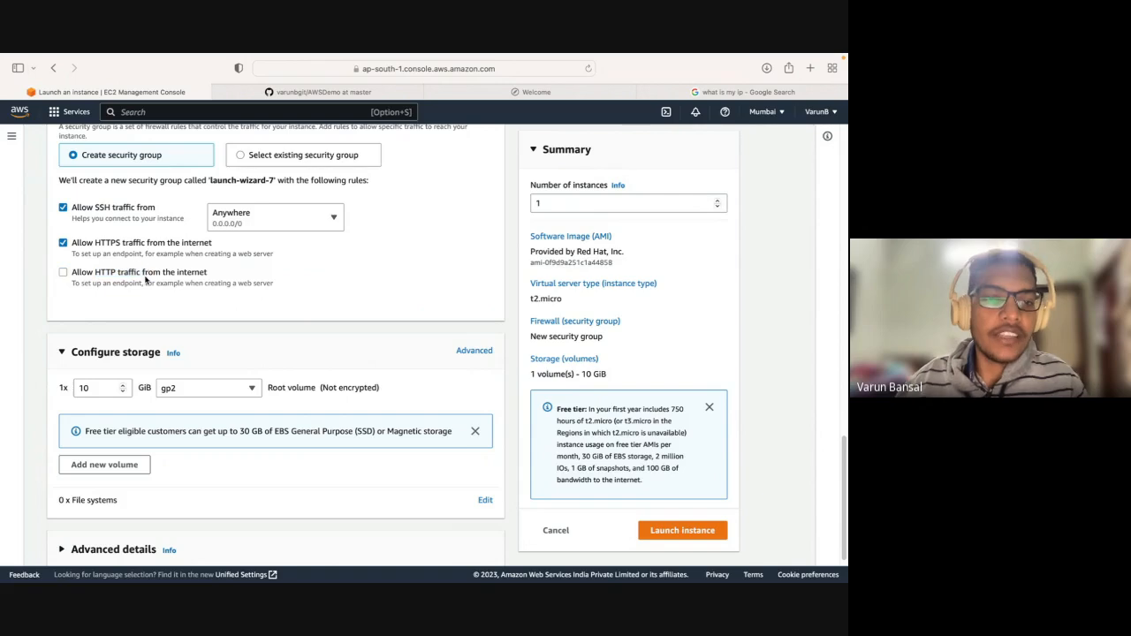
pyautogui.click(143, 278)
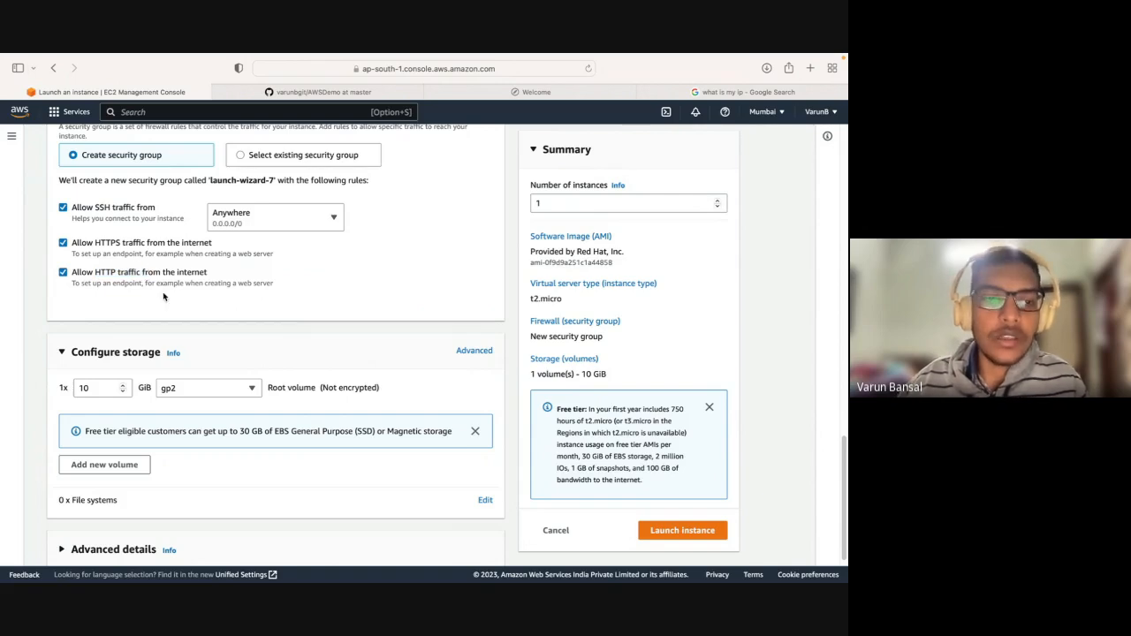
# Examine the Configure storage section, including the root volume size and the free tier note on EBS storage limits and volume types.
pyautogui.scroll(-1, 217, 325)
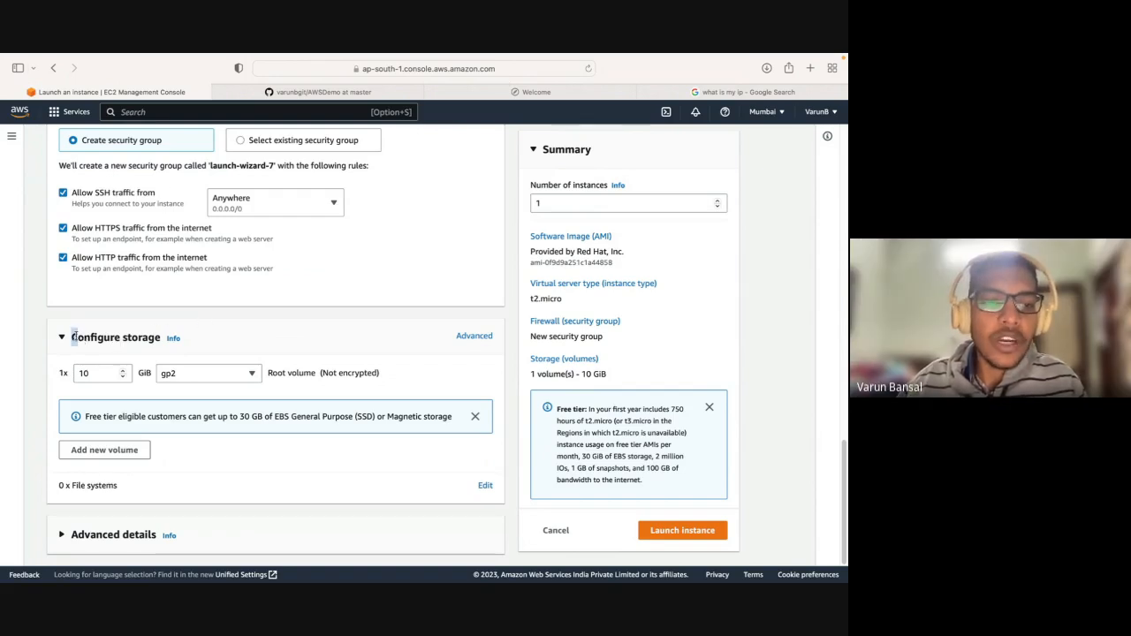
pyautogui.moveTo(76, 341); pyautogui.dragTo(161, 337)
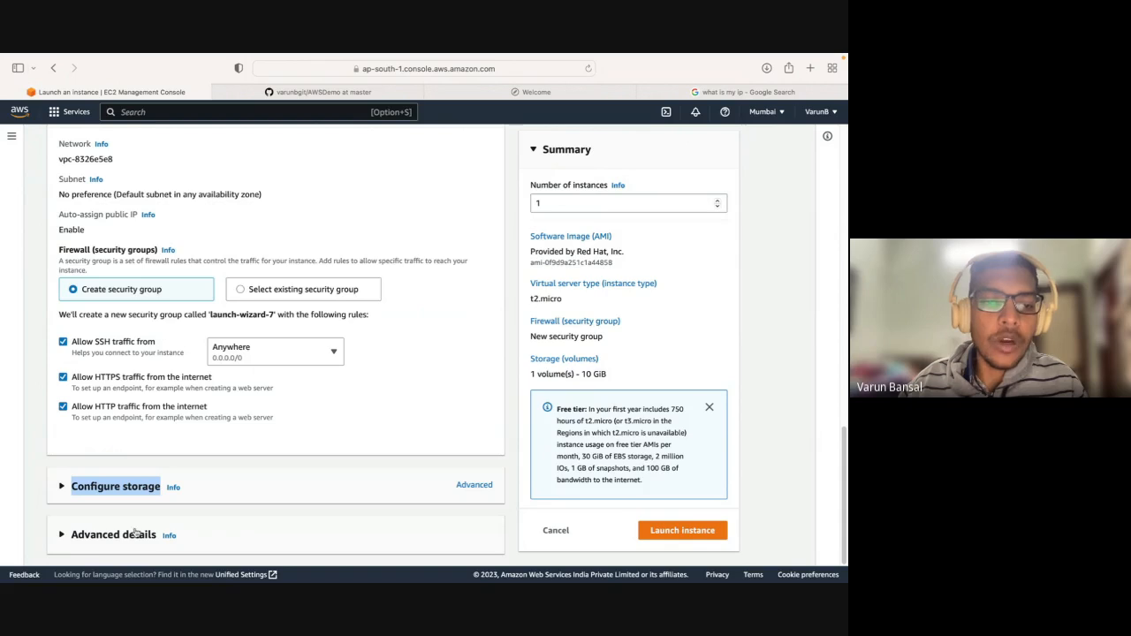
pyautogui.click(133, 489)
pyautogui.scroll(-1, 139, 478)
pyautogui.scroll(-3, 139, 476)
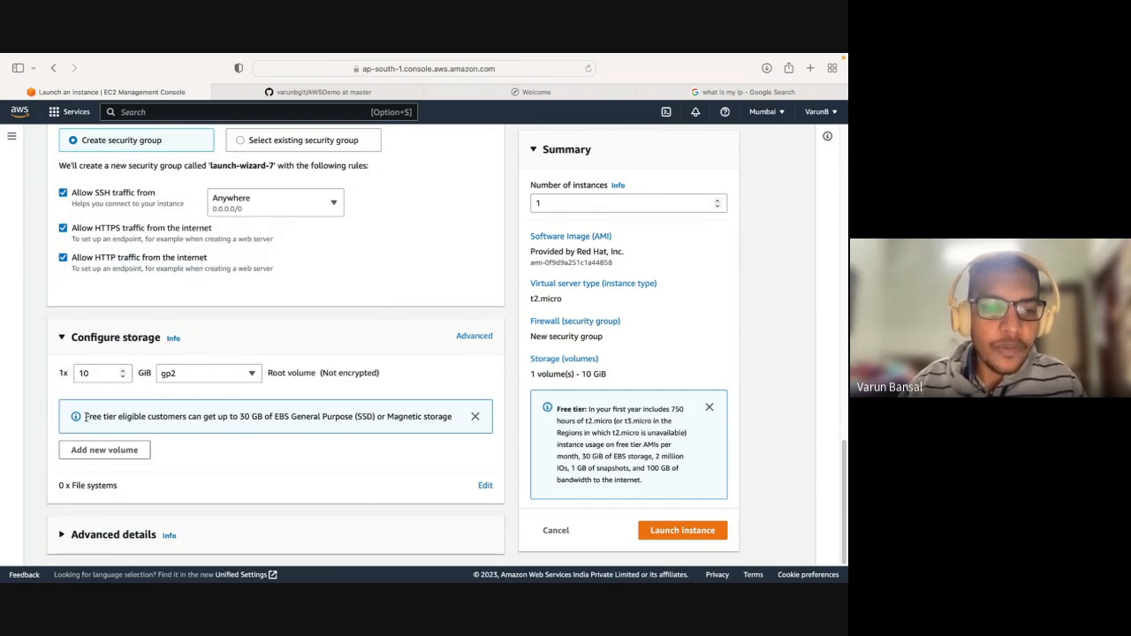
pyautogui.moveTo(85, 417); pyautogui.dragTo(165, 418)
pyautogui.moveTo(237, 417); pyautogui.dragTo(361, 417)
pyautogui.click(360, 417)
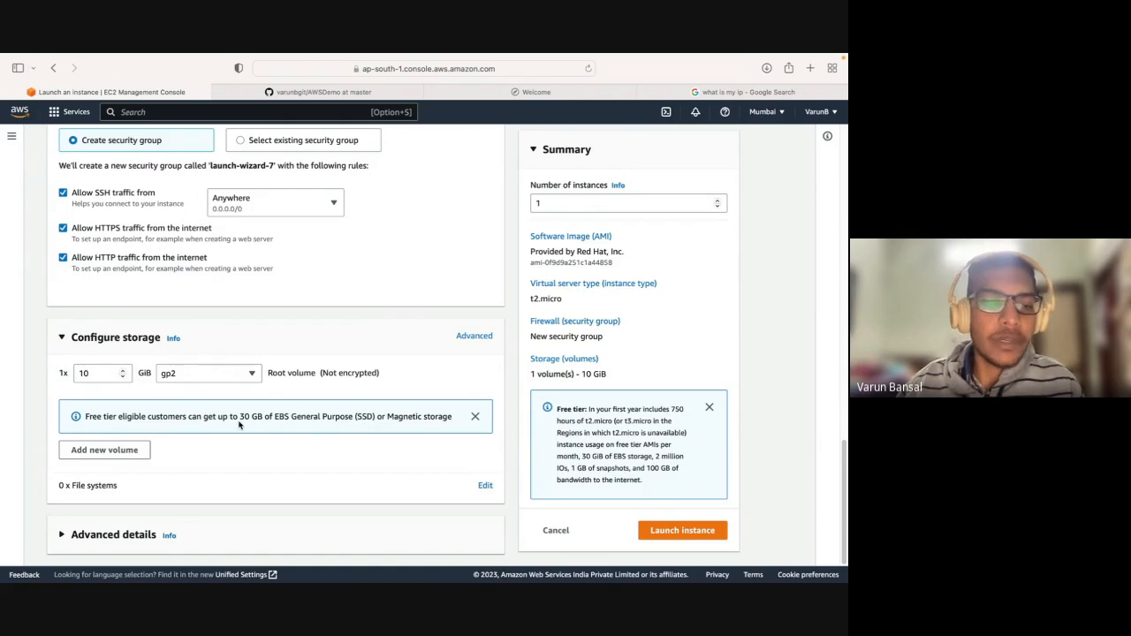
pyautogui.click(96, 376)
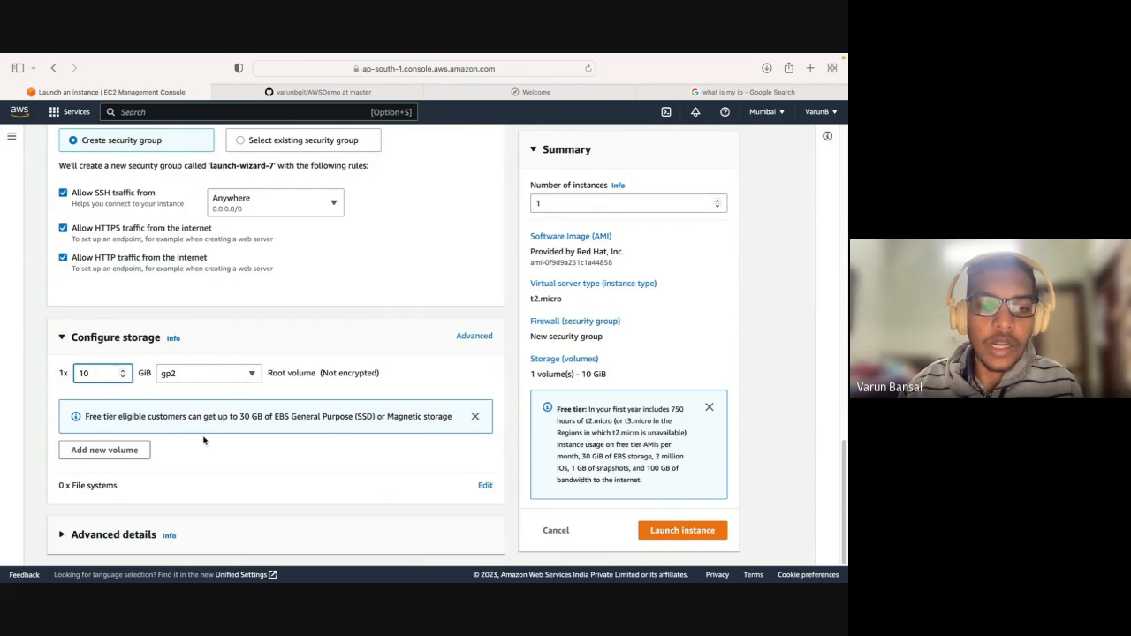
pyautogui.moveTo(333, 423); pyautogui.dragTo(378, 421)
pyautogui.click(420, 360)
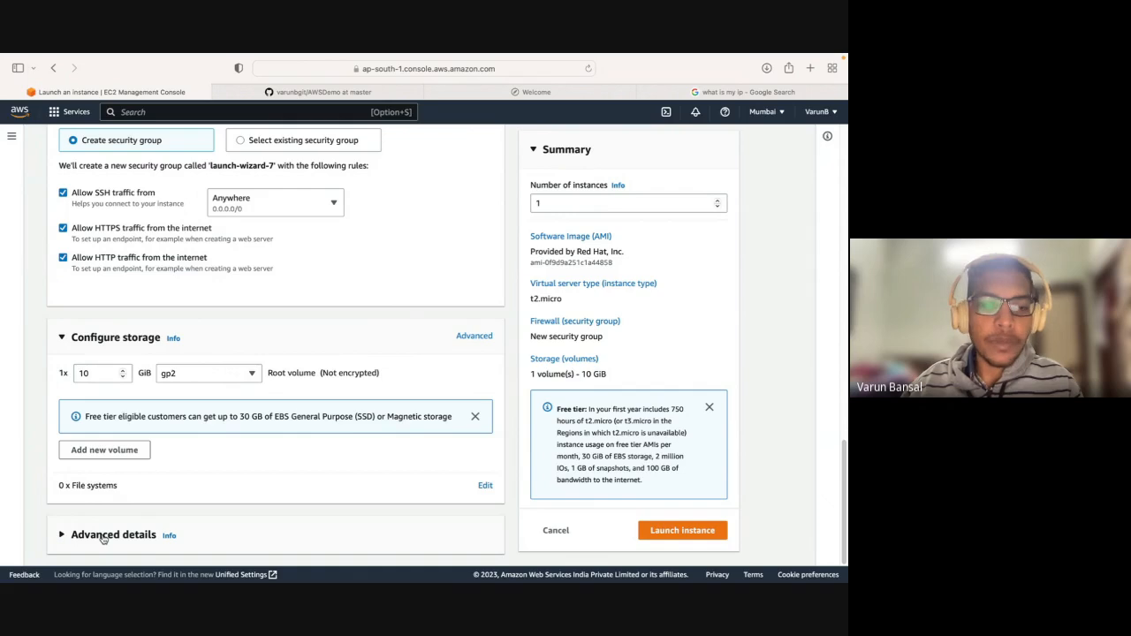
# Collapse the Configure storage section and expand Advanced details as far as the IAM instance profile setting.
pyautogui.click(78, 342)
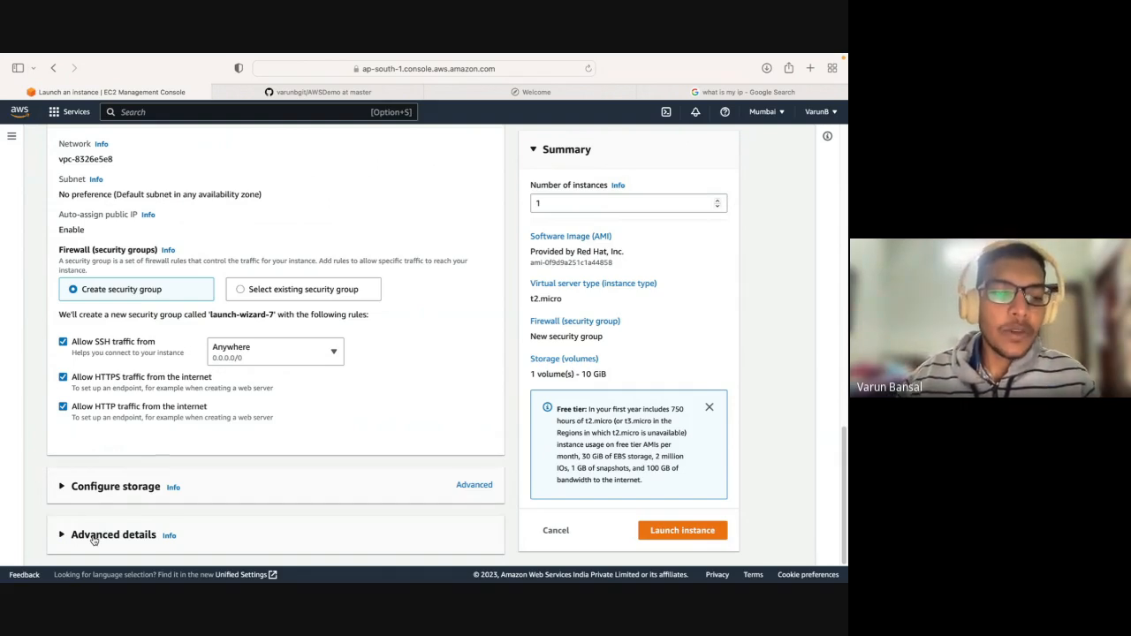
pyautogui.click(93, 538)
pyautogui.scroll(-5, 159, 474)
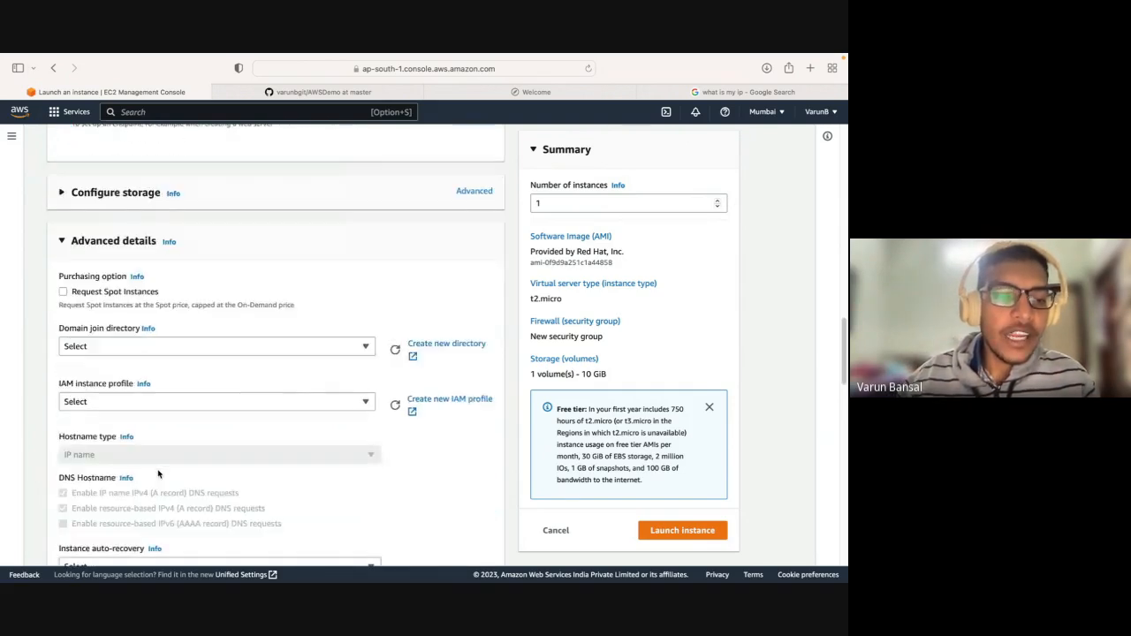
pyautogui.scroll(-1, 158, 474)
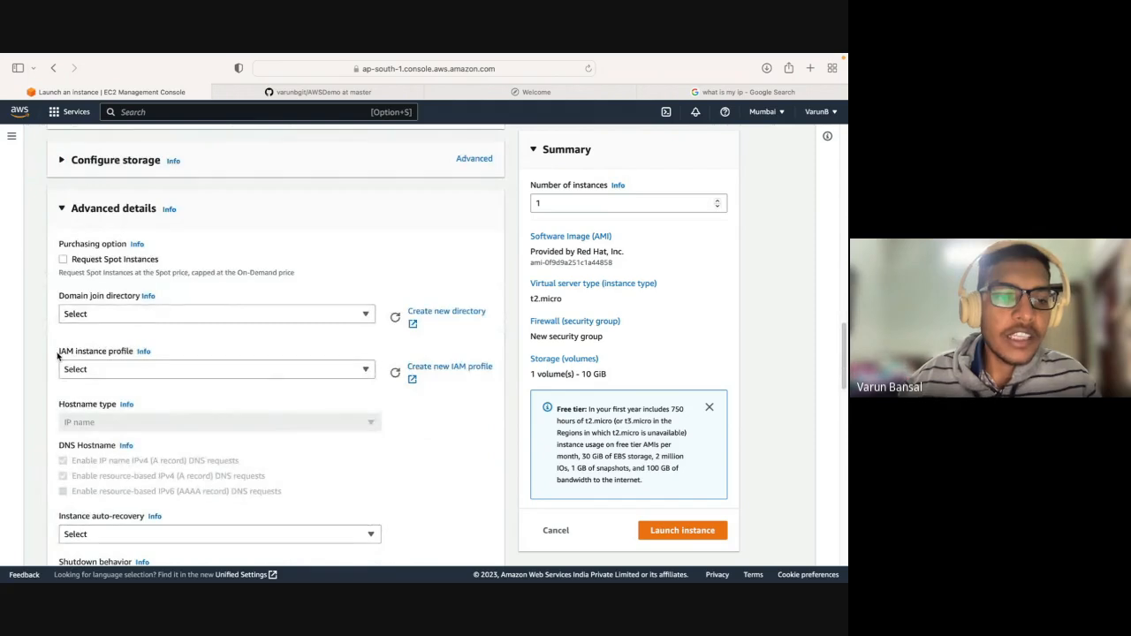
# Examine the IAM instance profile setting in the Advanced details, leaving it unset.
pyautogui.moveTo(57, 354); pyautogui.dragTo(155, 354)
pyautogui.click(155, 356)
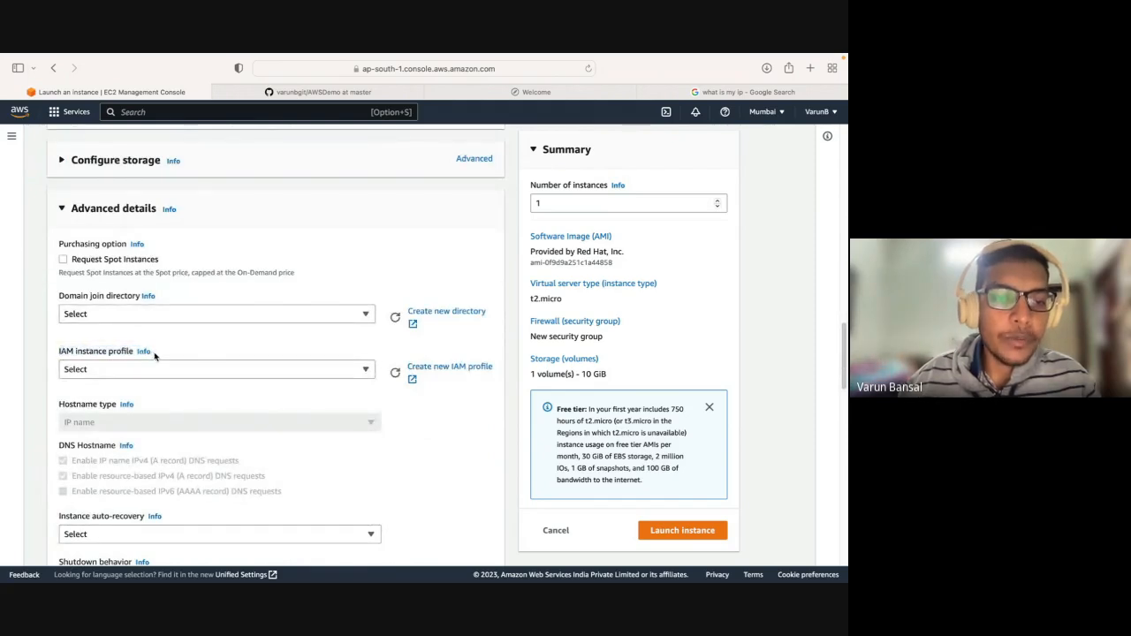
pyautogui.tripleClick(59, 353)
pyautogui.click(61, 339)
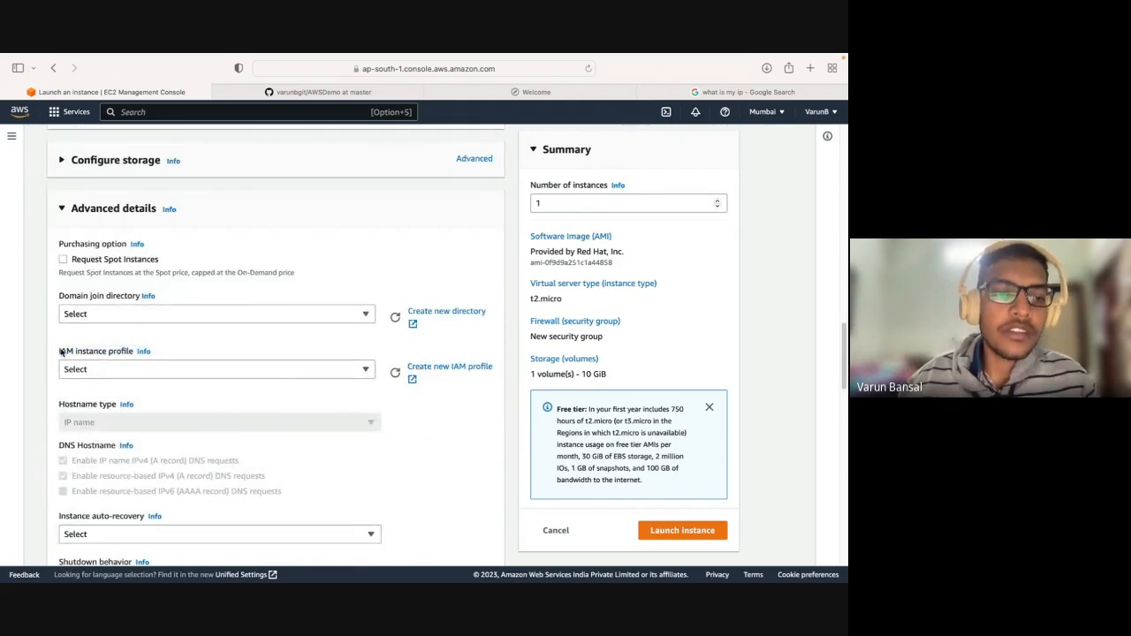
pyautogui.moveTo(58, 354); pyautogui.dragTo(157, 353)
pyautogui.click(158, 354)
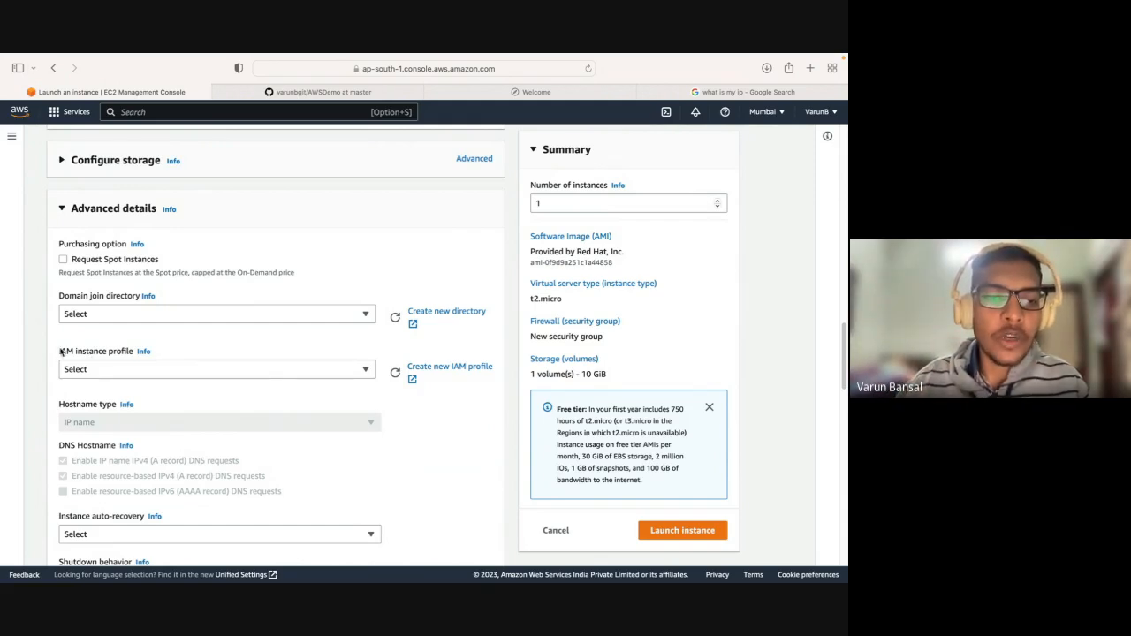
pyautogui.moveTo(58, 352); pyautogui.dragTo(150, 351)
pyautogui.click(168, 352)
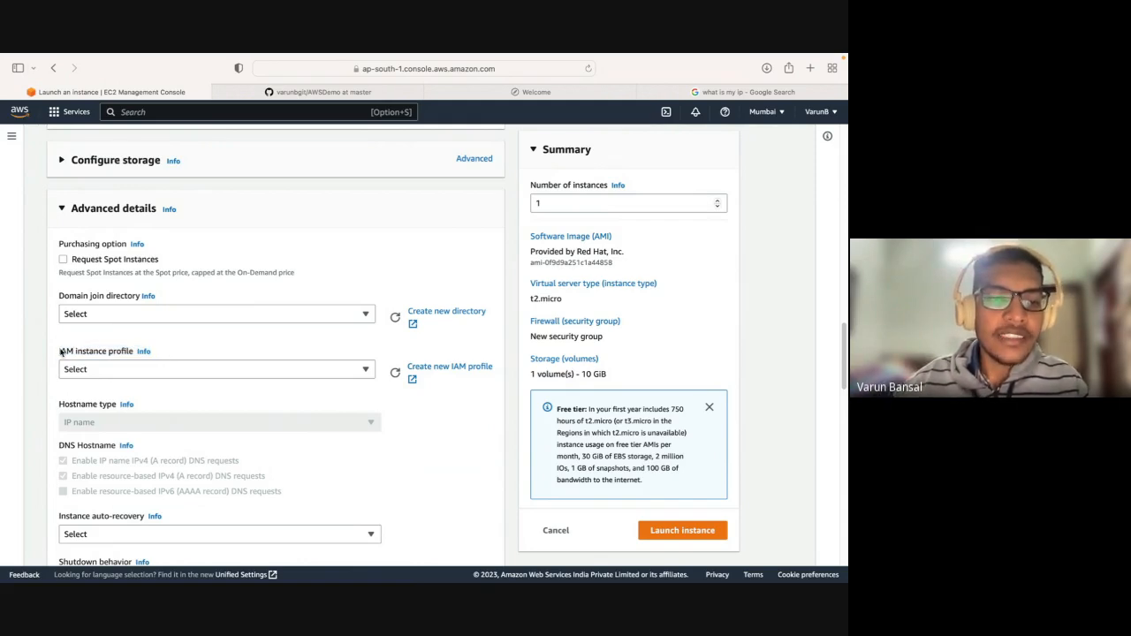
pyautogui.moveTo(60, 352); pyautogui.dragTo(150, 351)
pyautogui.click(168, 351)
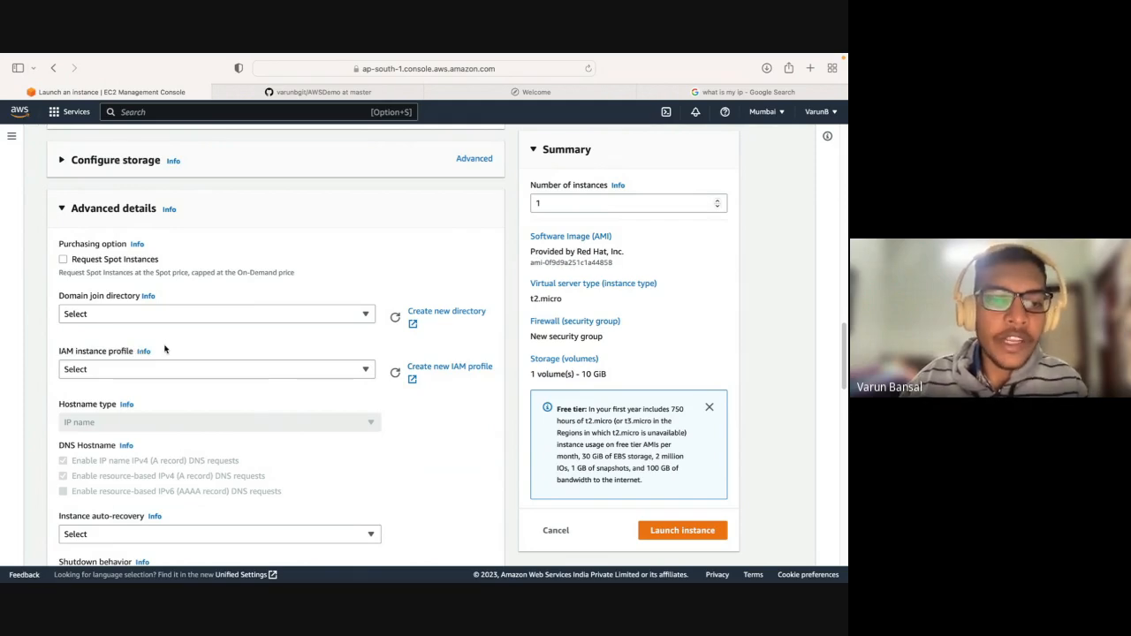
pyautogui.moveTo(55, 352); pyautogui.dragTo(140, 352)
pyautogui.click(213, 349)
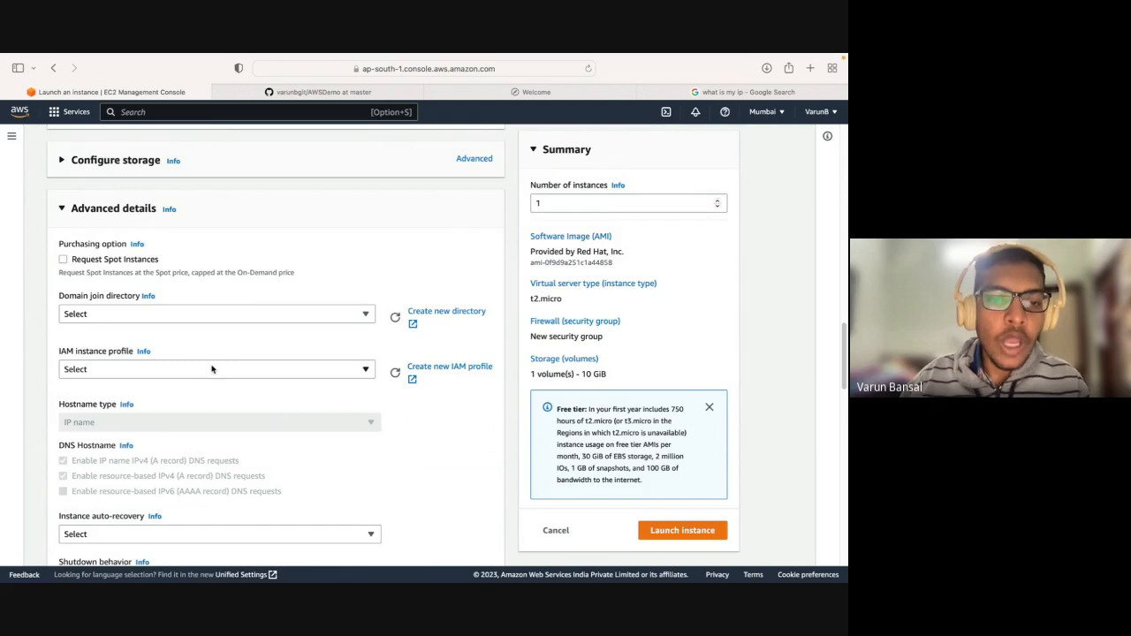
# View the list of available IAM instance profiles and close it without choosing one.
pyautogui.click(213, 369)
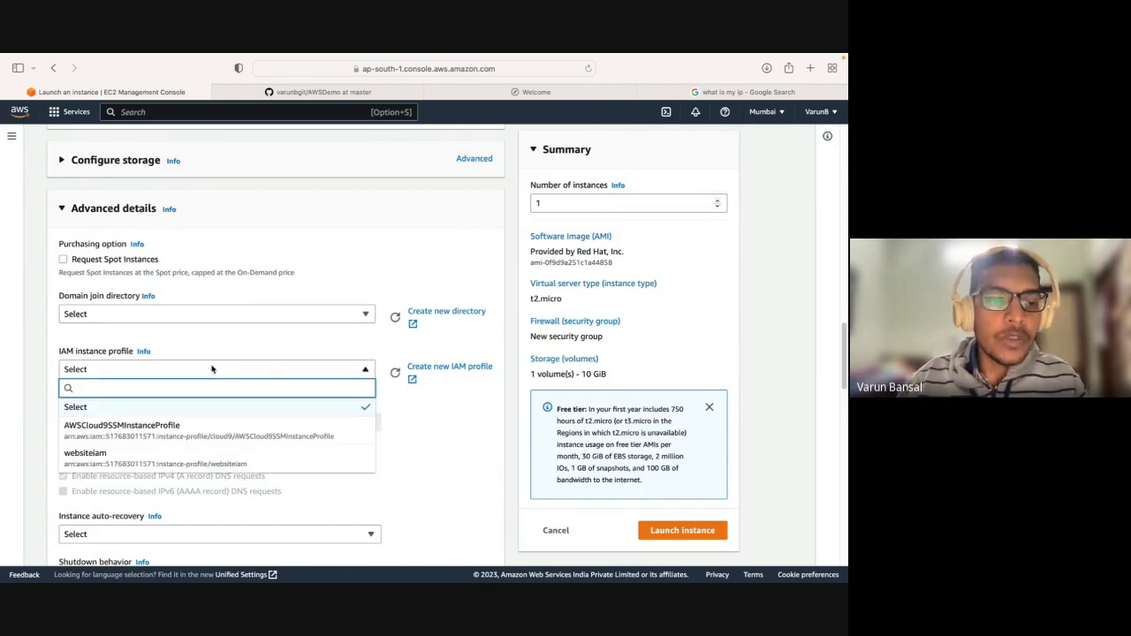
pyautogui.click(170, 345)
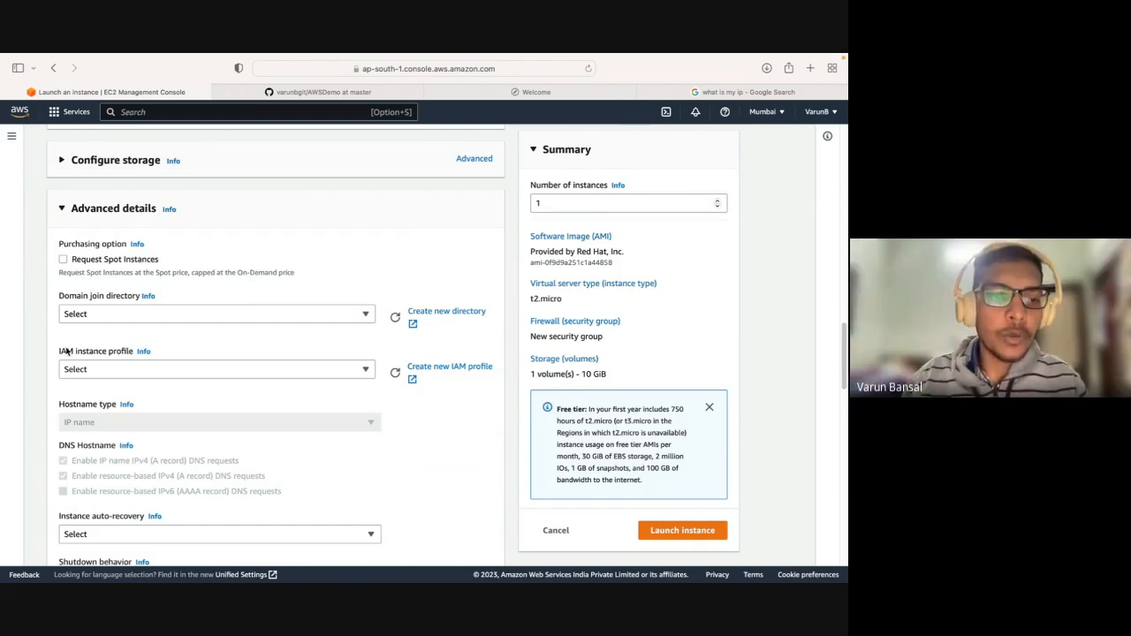
pyautogui.moveTo(58, 352); pyautogui.dragTo(139, 366)
pyautogui.click(168, 353)
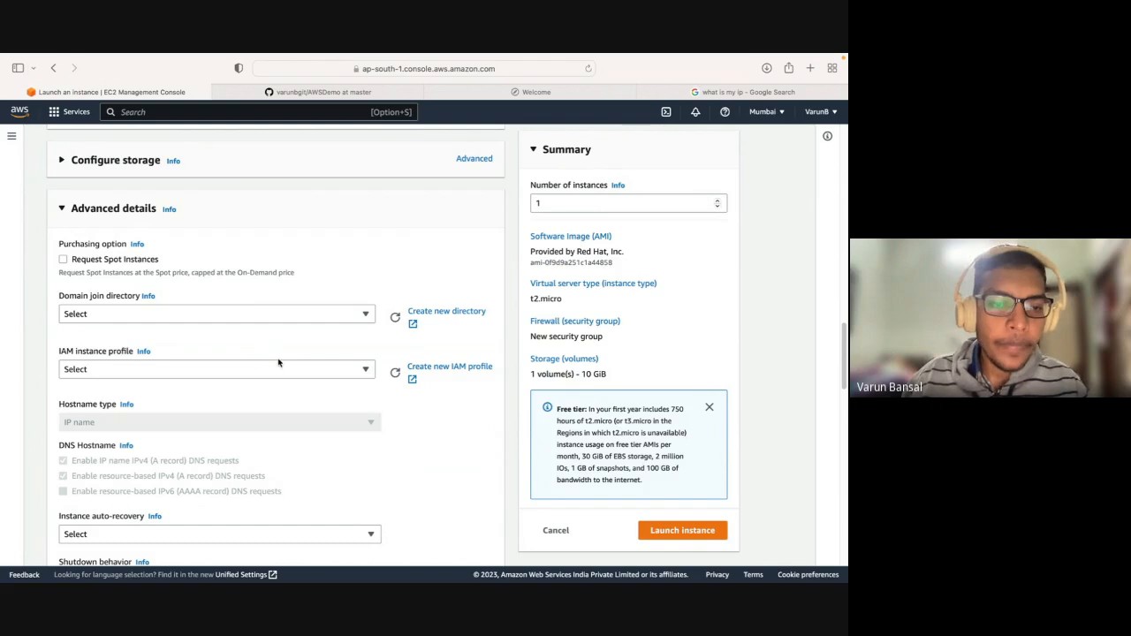
pyautogui.moveTo(57, 355); pyautogui.dragTo(154, 356)
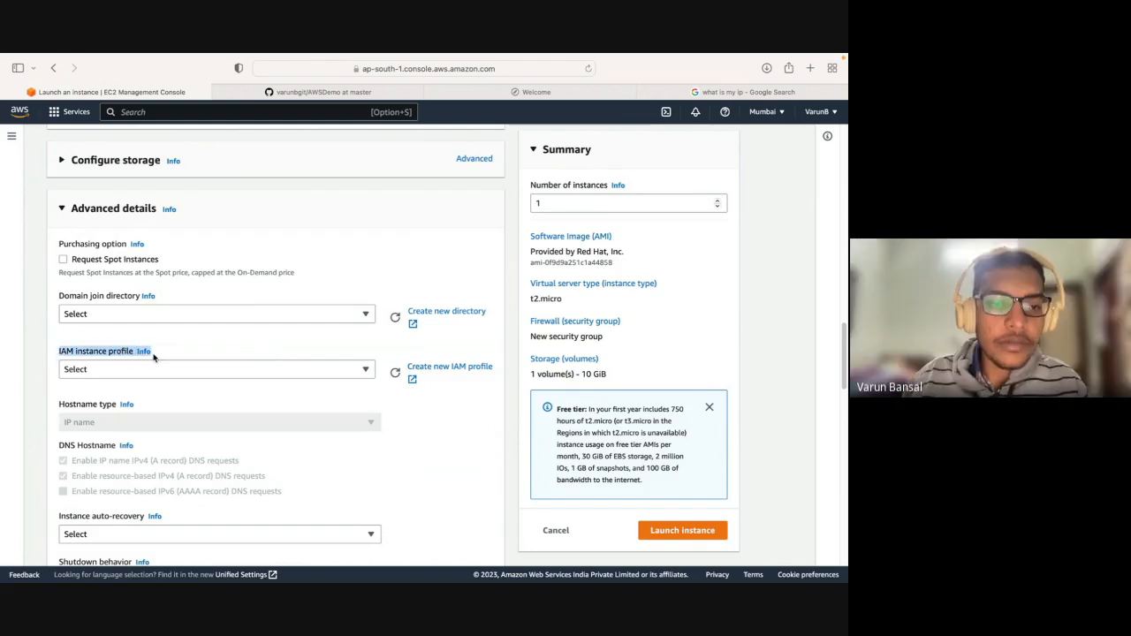
pyautogui.click(154, 356)
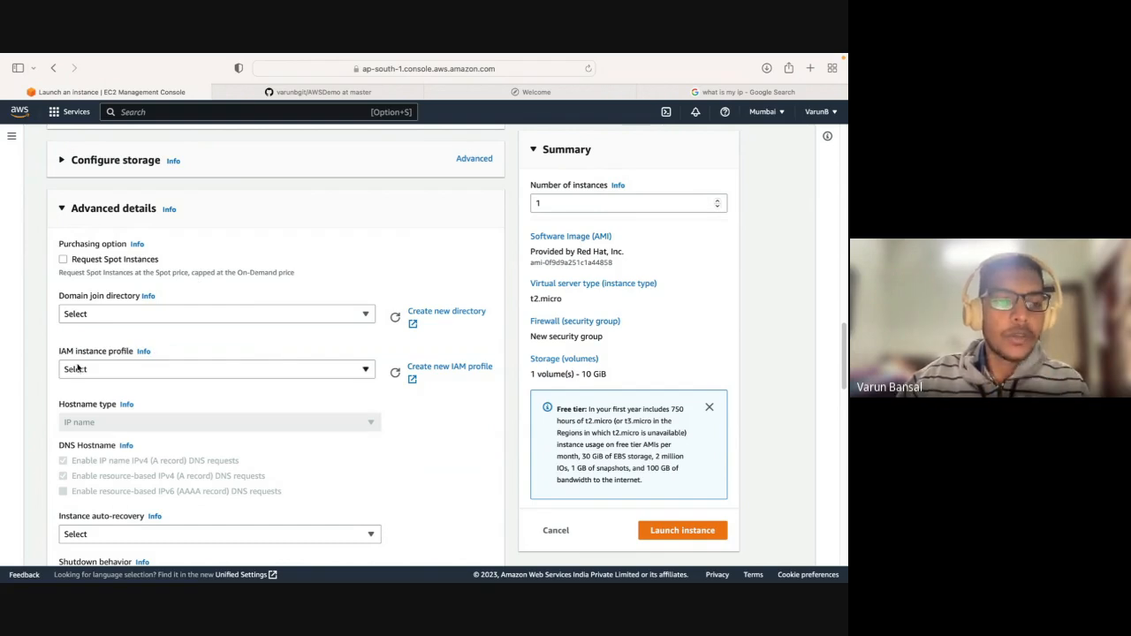
# Collapse Advanced details, launch the instance and open the new instance's summary page.
pyautogui.click(125, 208)
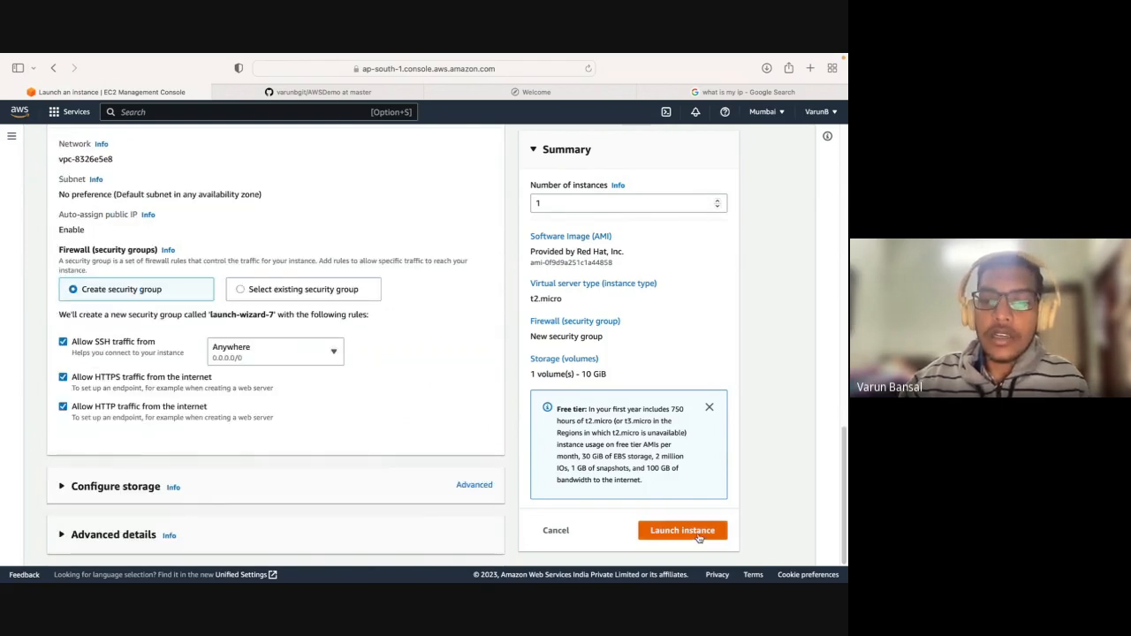
pyautogui.click(699, 533)
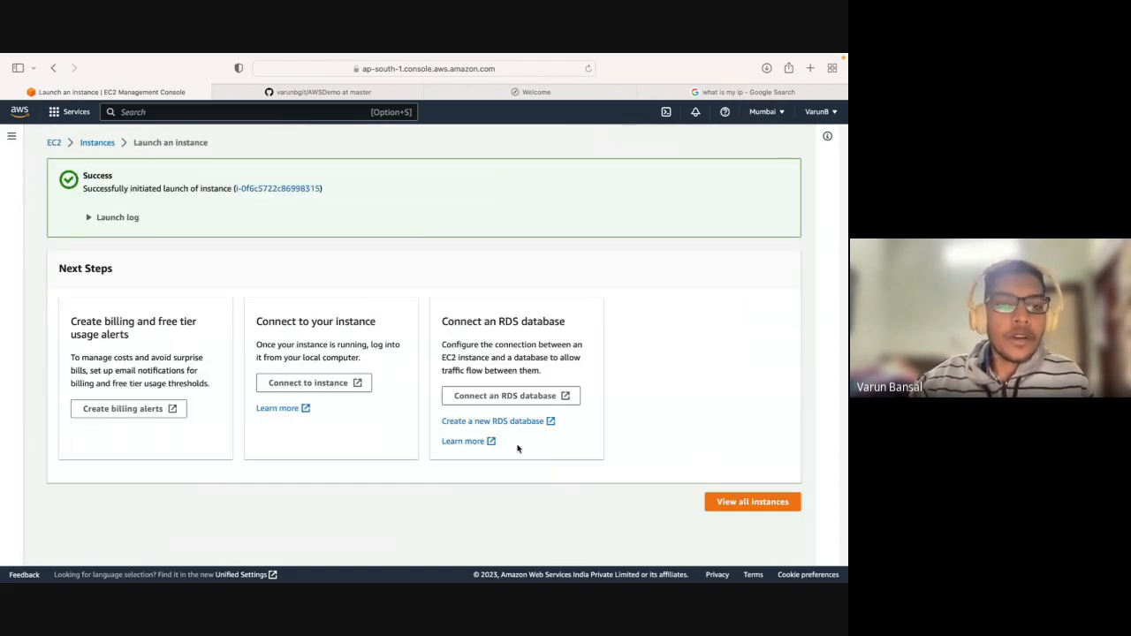
pyautogui.click(275, 189)
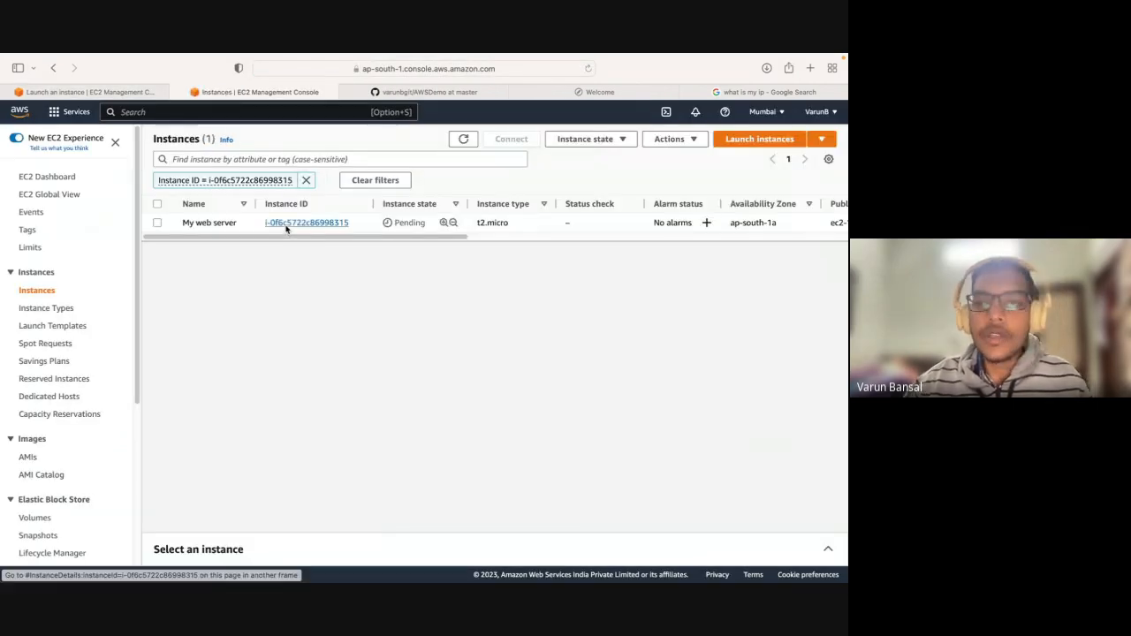
pyautogui.click(286, 224)
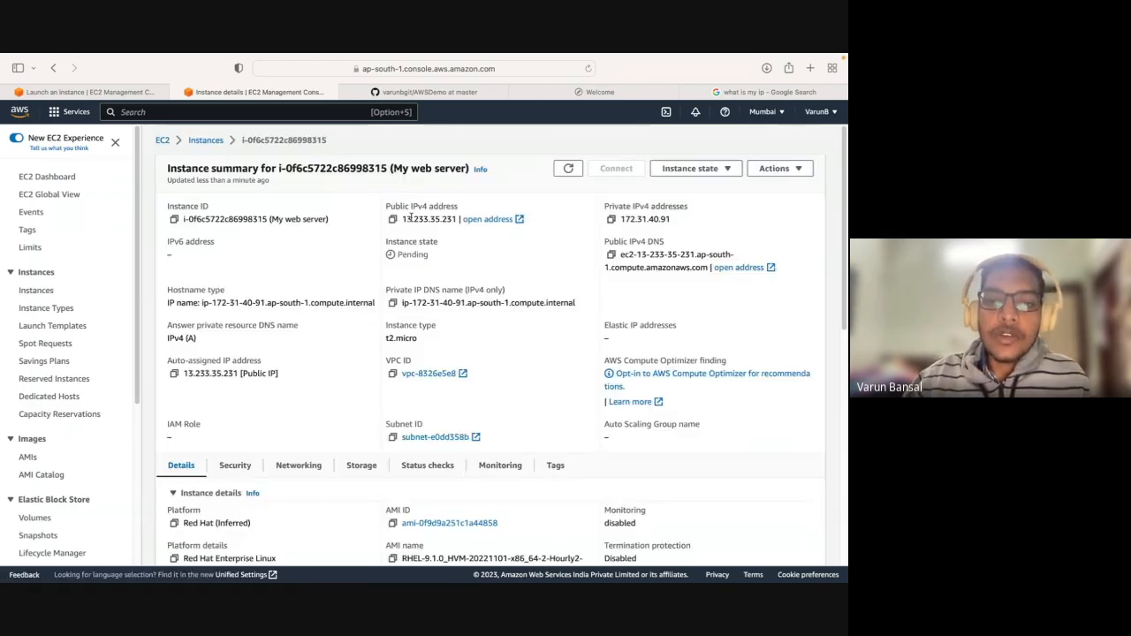
# Review the new instance's public IPv4 address, instance state, platform and AMI details on its summary page.
pyautogui.tripleClick(437, 226)
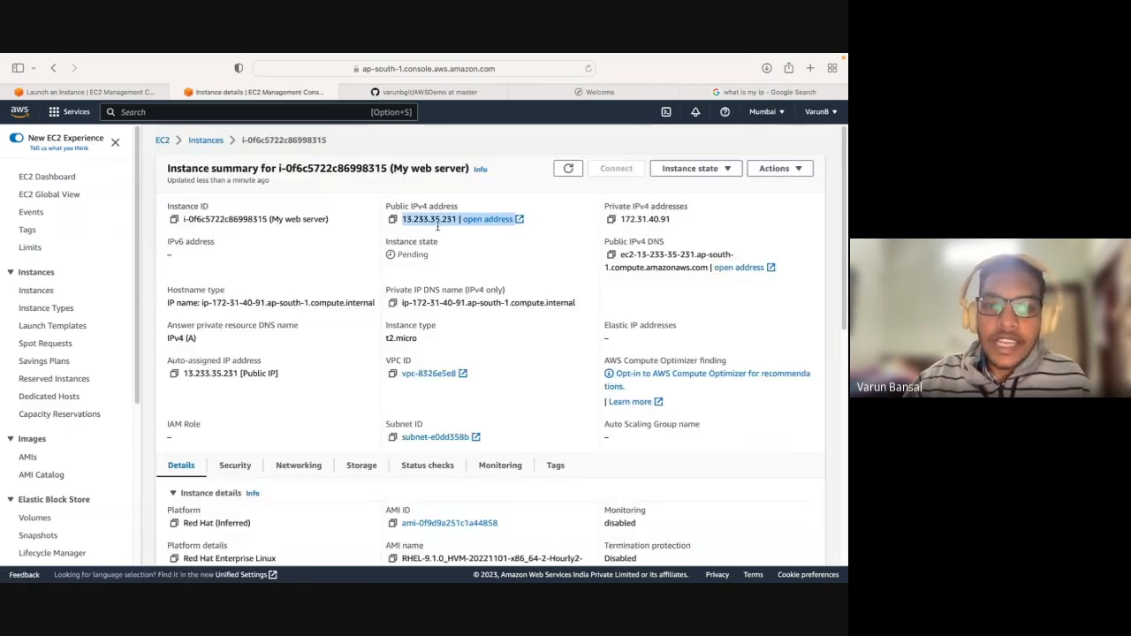
pyautogui.click(443, 246)
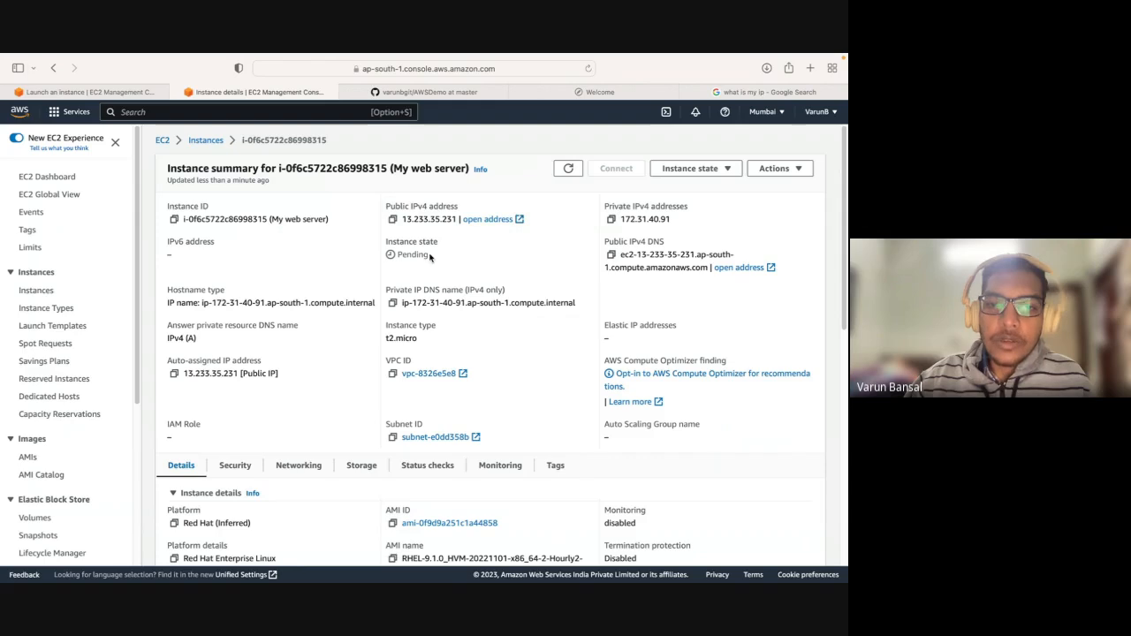
pyautogui.moveTo(434, 258); pyautogui.dragTo(398, 256)
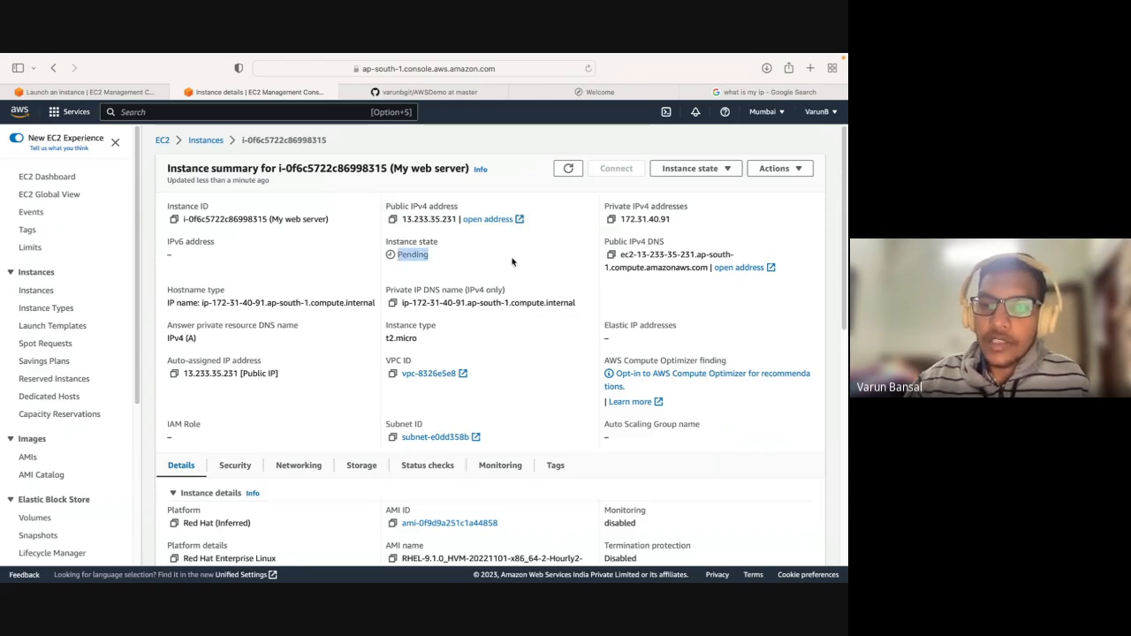
pyautogui.click(514, 263)
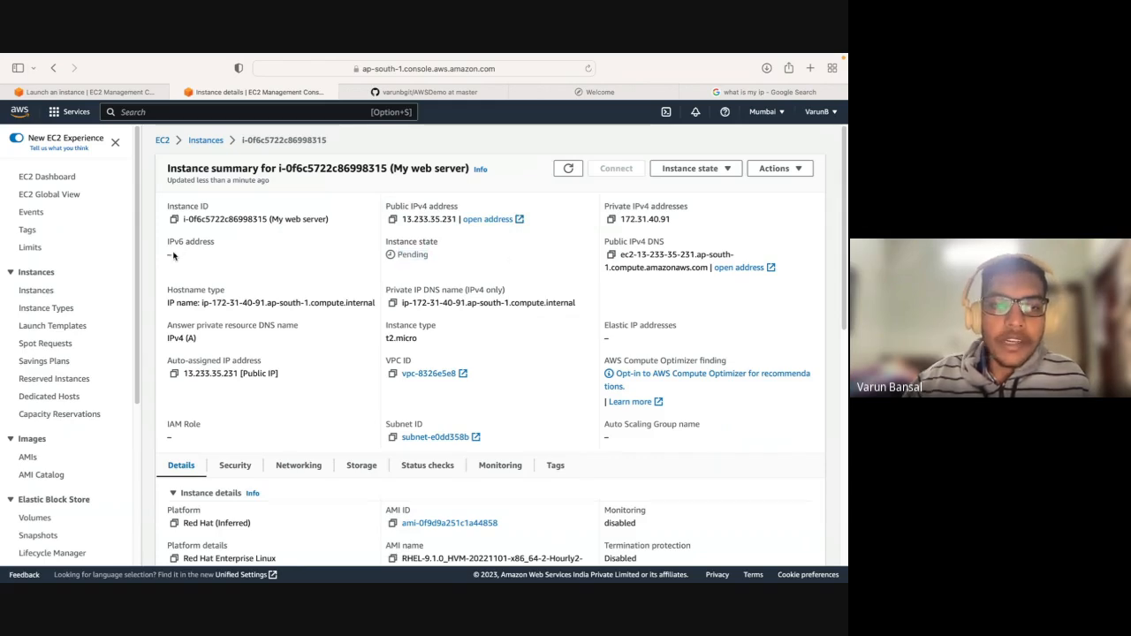
pyautogui.moveTo(173, 252); pyautogui.dragTo(384, 253)
pyautogui.scroll(-2, 411, 313)
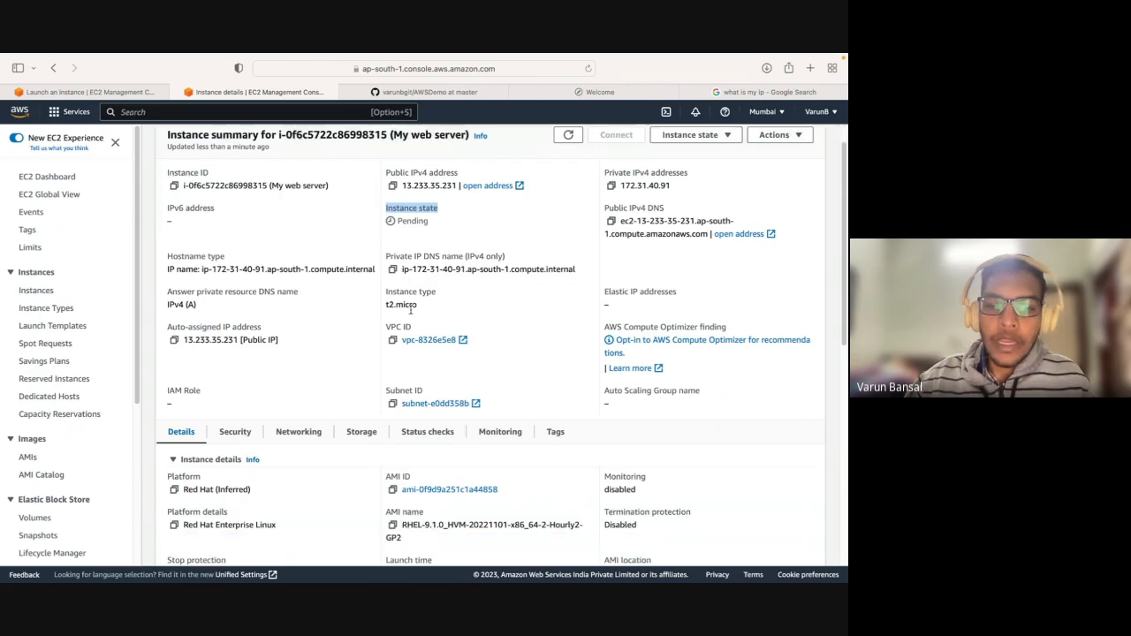
pyautogui.scroll(-5, 411, 312)
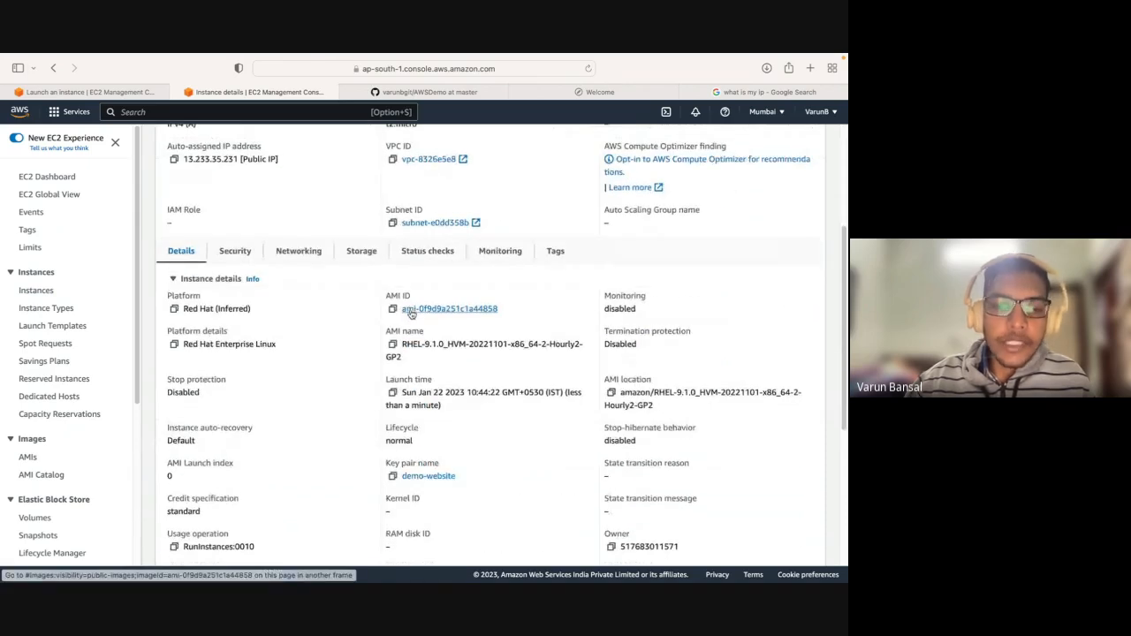
pyautogui.scroll(-1, 411, 313)
pyautogui.scroll(7, 411, 313)
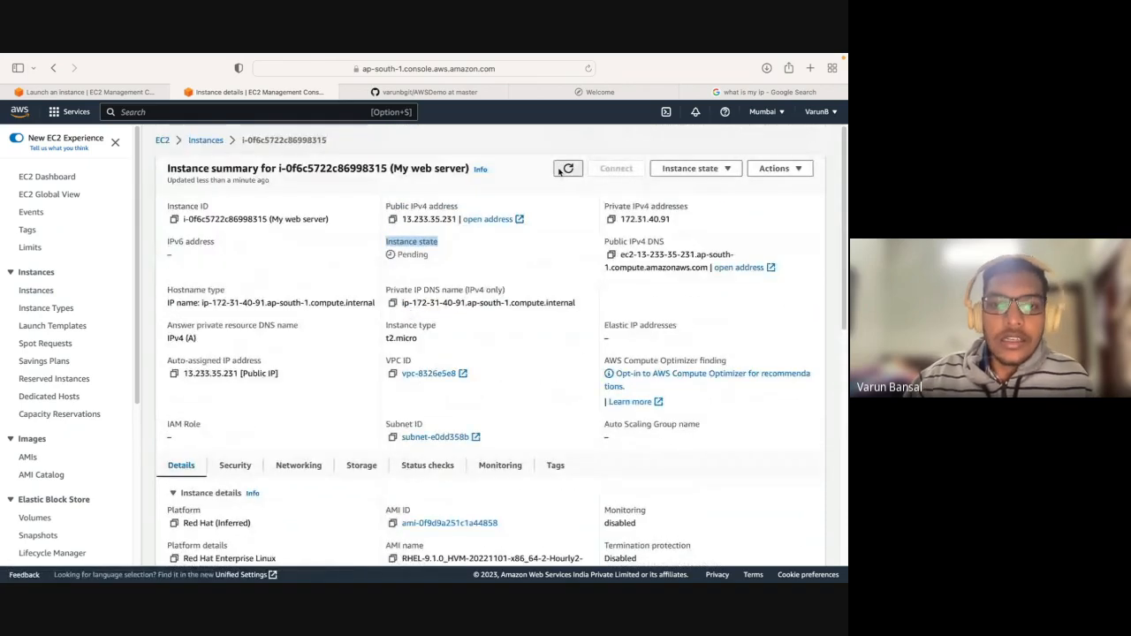
# Refresh the instance summary to update the instance state, and check the Elastic IP addresses field.
pyautogui.click(566, 171)
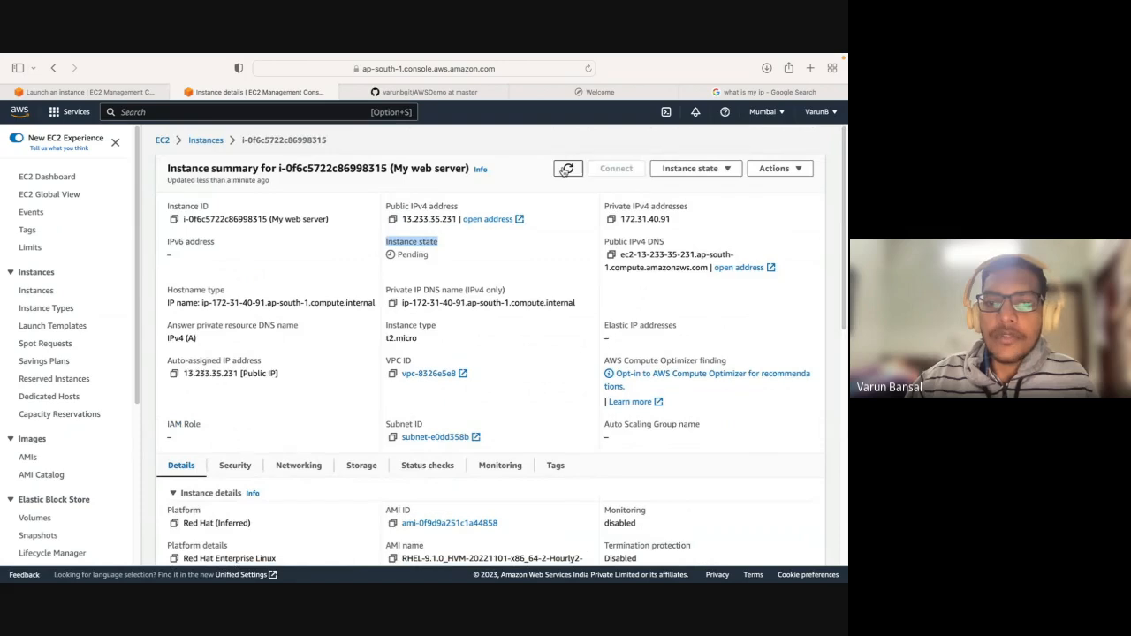
pyautogui.moveTo(605, 338); pyautogui.dragTo(643, 338)
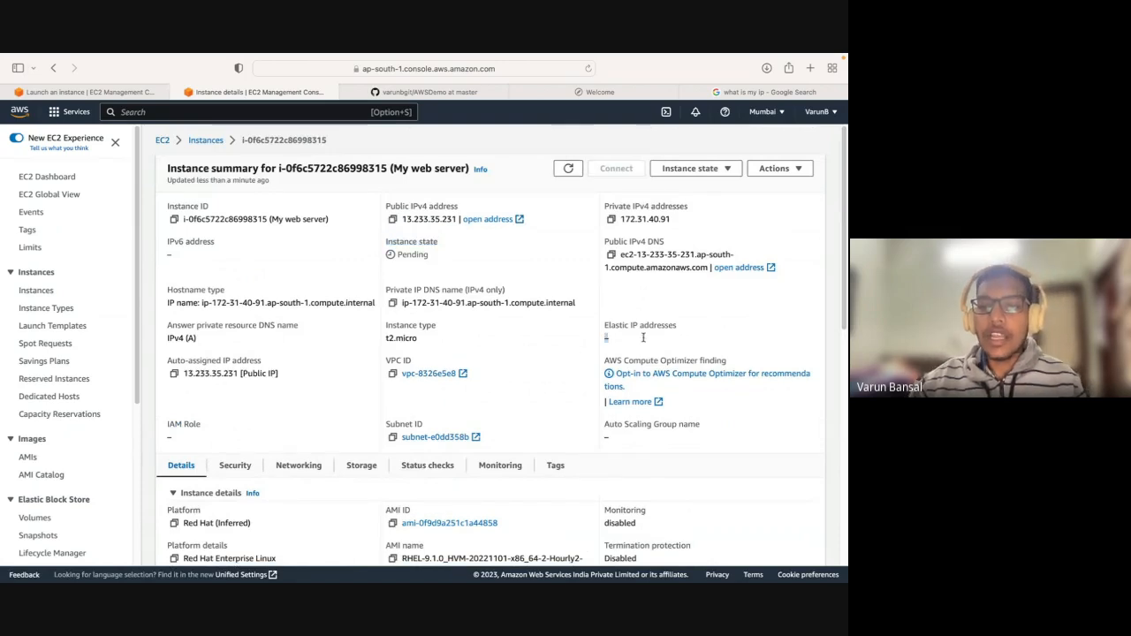
pyautogui.click(642, 337)
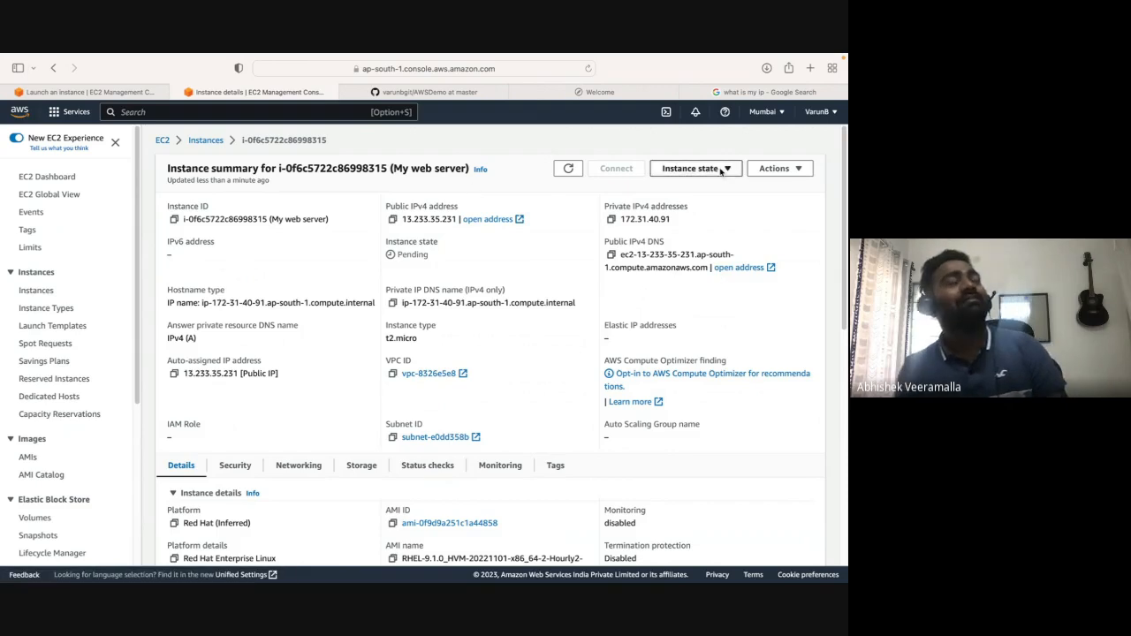
pyautogui.click(576, 175)
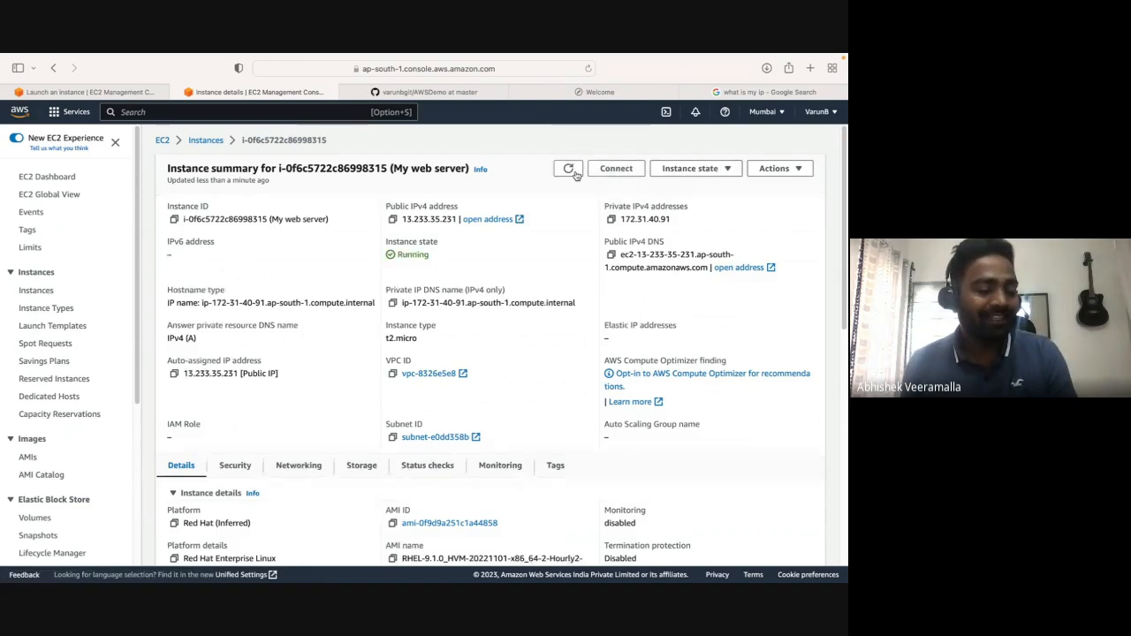
# Examine the refreshed instance state of My web server on its summary page.
pyautogui.moveTo(397, 255); pyautogui.dragTo(436, 257)
pyautogui.click(438, 255)
pyautogui.doubleClick(439, 256)
pyautogui.click(434, 255)
pyautogui.click(437, 263)
pyautogui.doubleClick(426, 254)
pyautogui.click(433, 262)
pyautogui.click(379, 237)
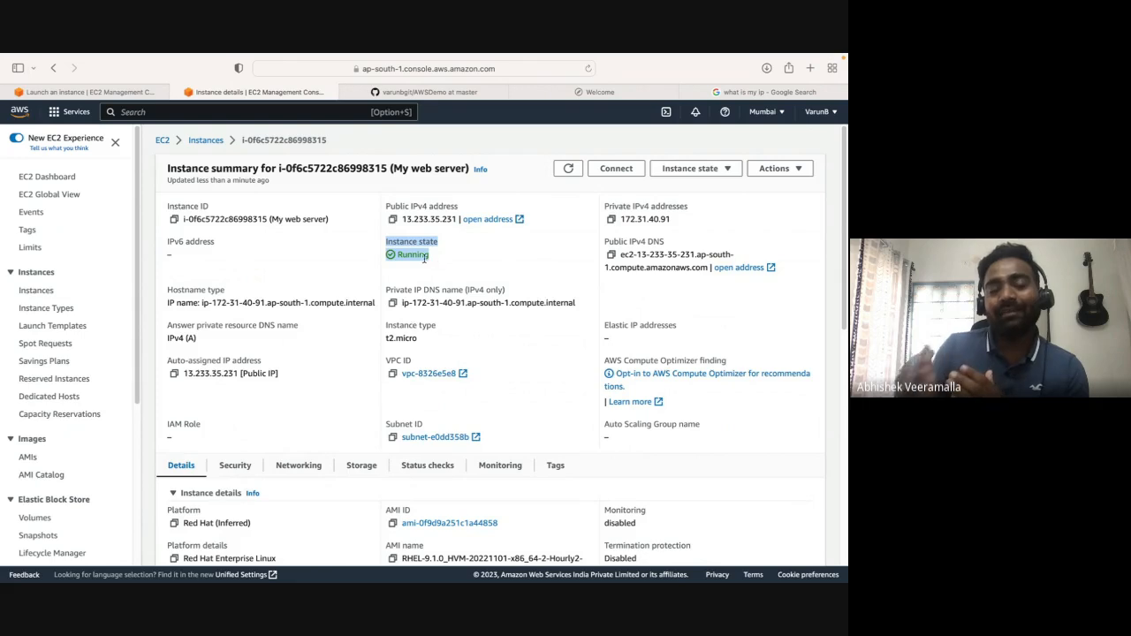
pyautogui.click(424, 257)
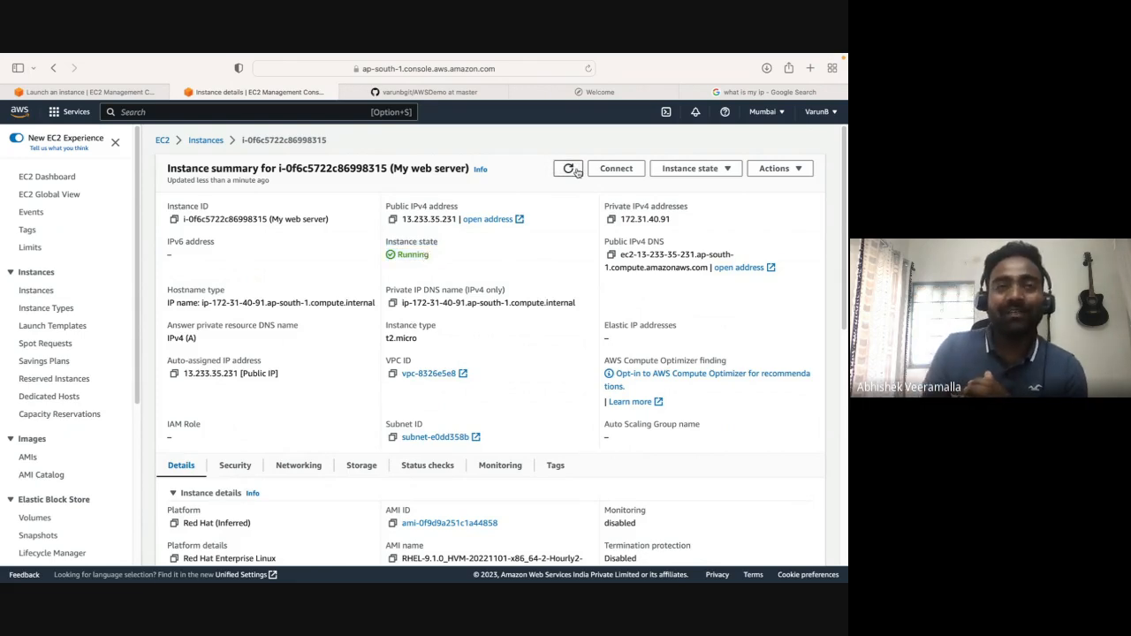
pyautogui.moveTo(397, 241); pyautogui.dragTo(435, 266)
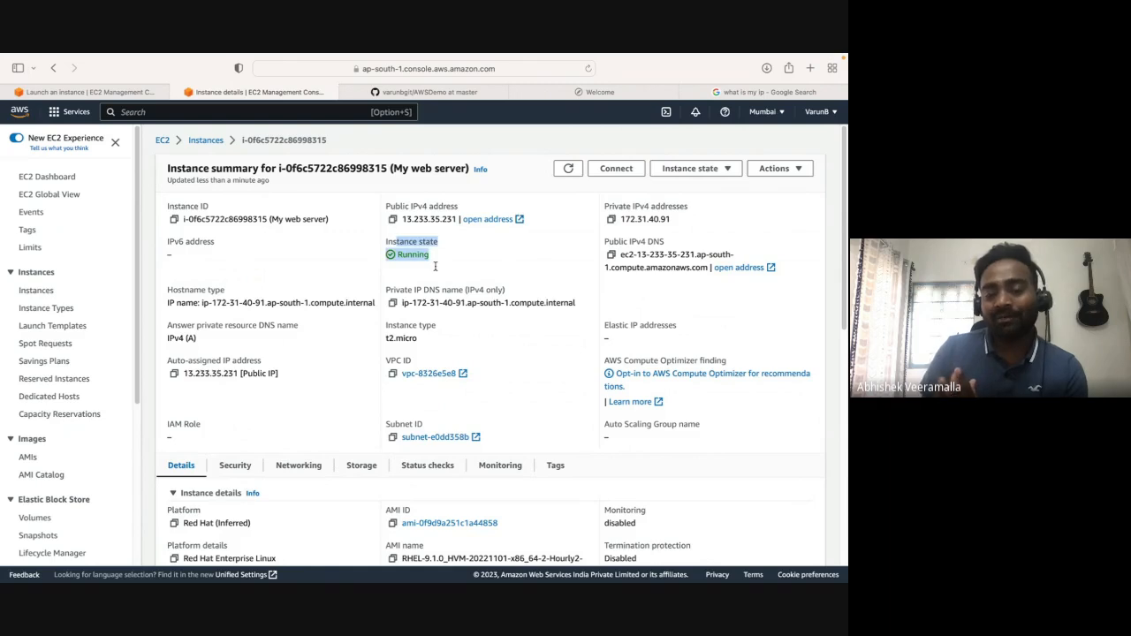
pyautogui.click(435, 267)
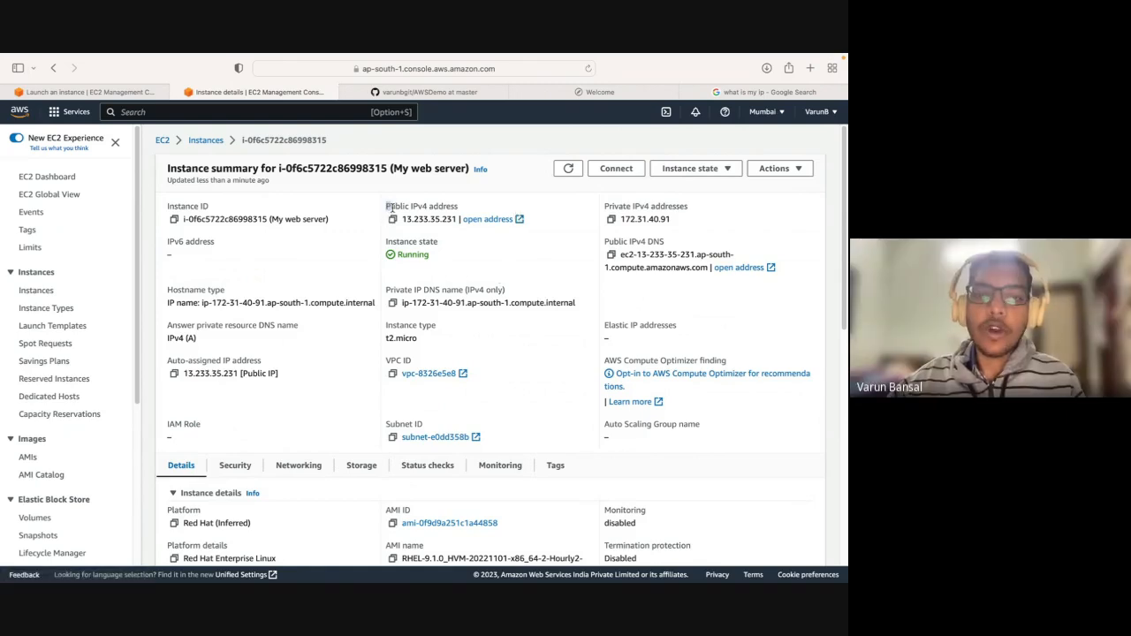
# Review the web server's public IPv4 address, instance state and auto-assigned IP address on the summary page.
pyautogui.moveTo(386, 203); pyautogui.dragTo(464, 204)
pyautogui.click(463, 204)
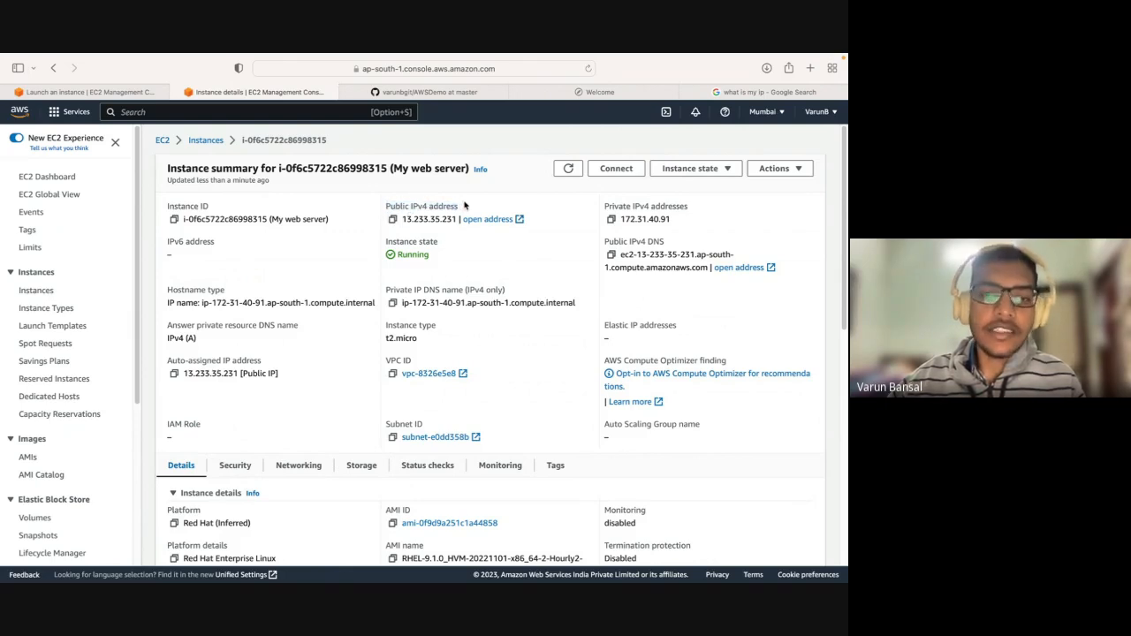
pyautogui.moveTo(385, 242); pyautogui.dragTo(439, 244)
pyautogui.click(431, 247)
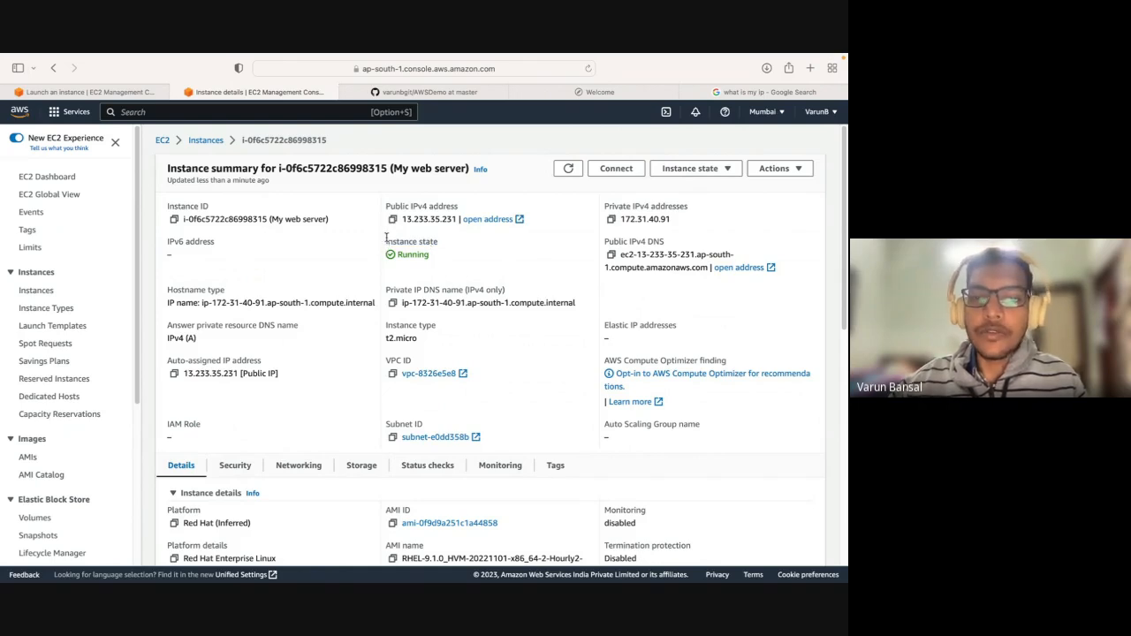
pyautogui.moveTo(386, 238); pyautogui.dragTo(443, 259)
pyautogui.click(429, 256)
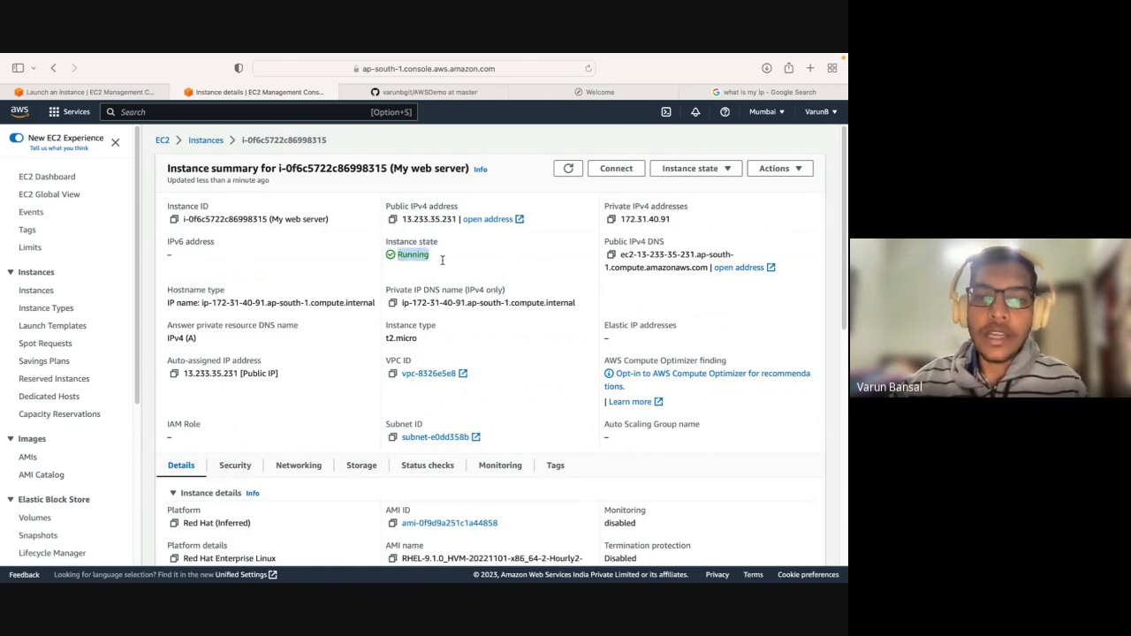
pyautogui.click(450, 261)
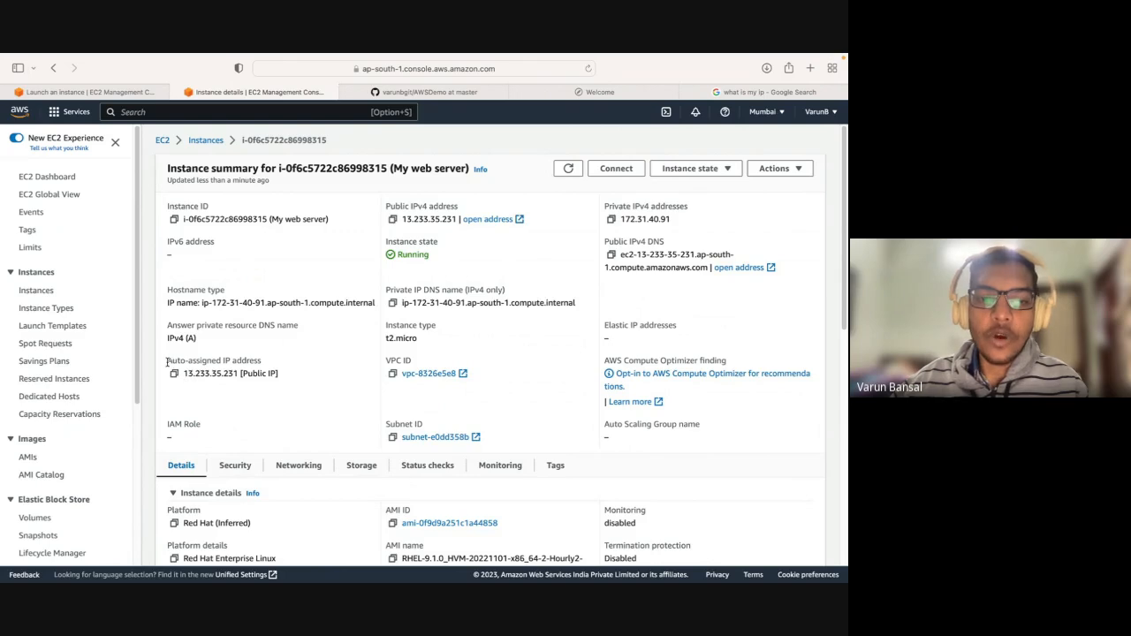
pyautogui.moveTo(167, 360); pyautogui.dragTo(259, 362)
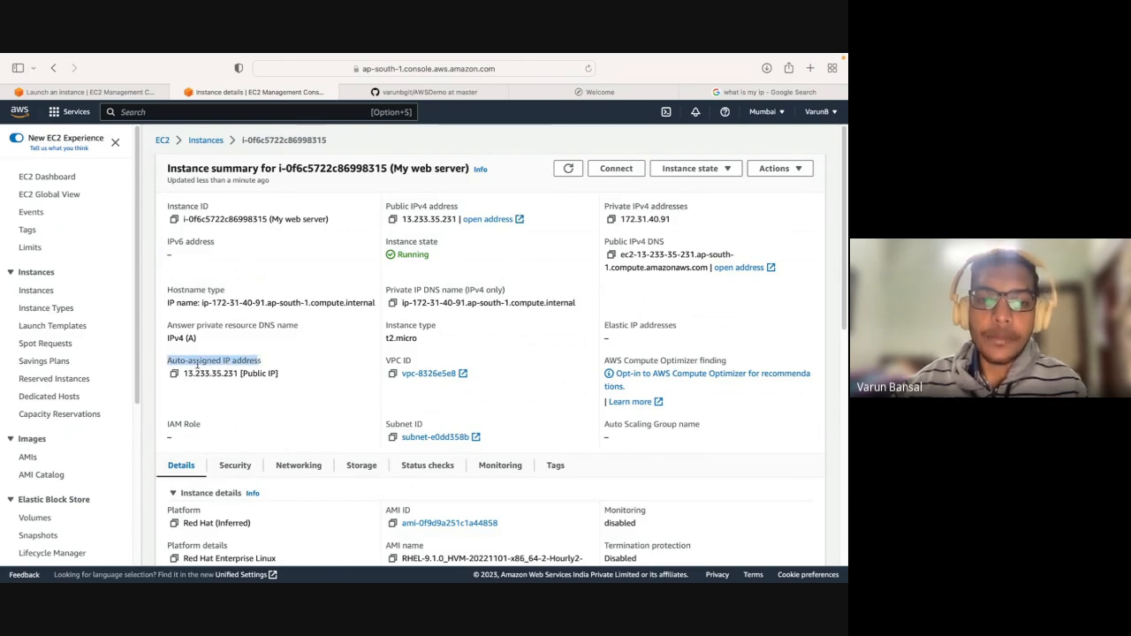
pyautogui.click(227, 363)
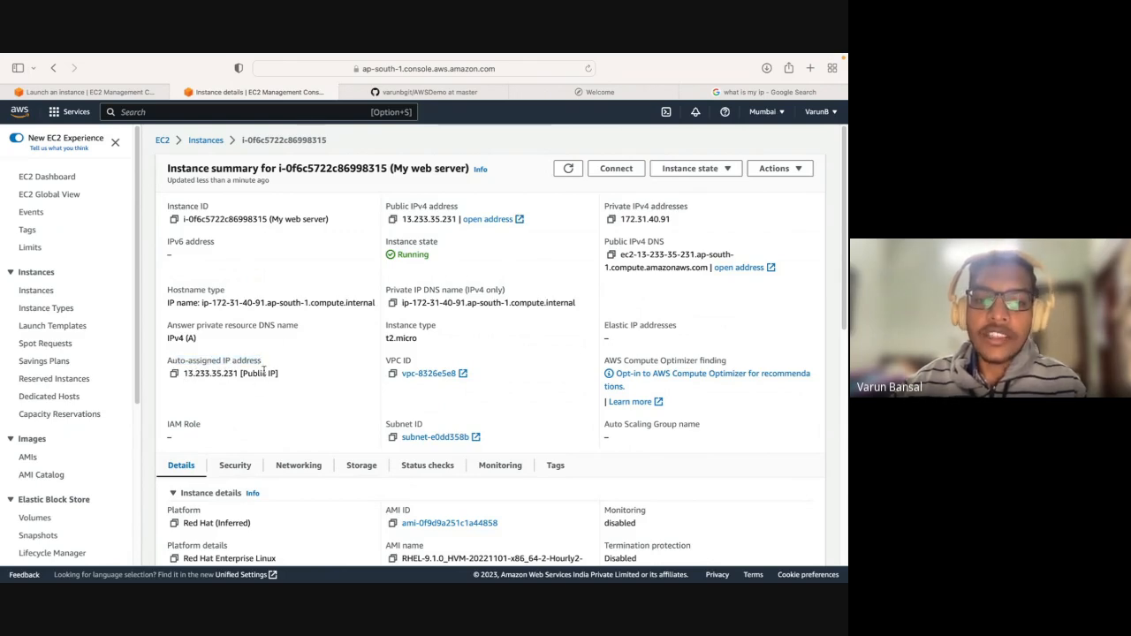
pyautogui.tripleClick(185, 383)
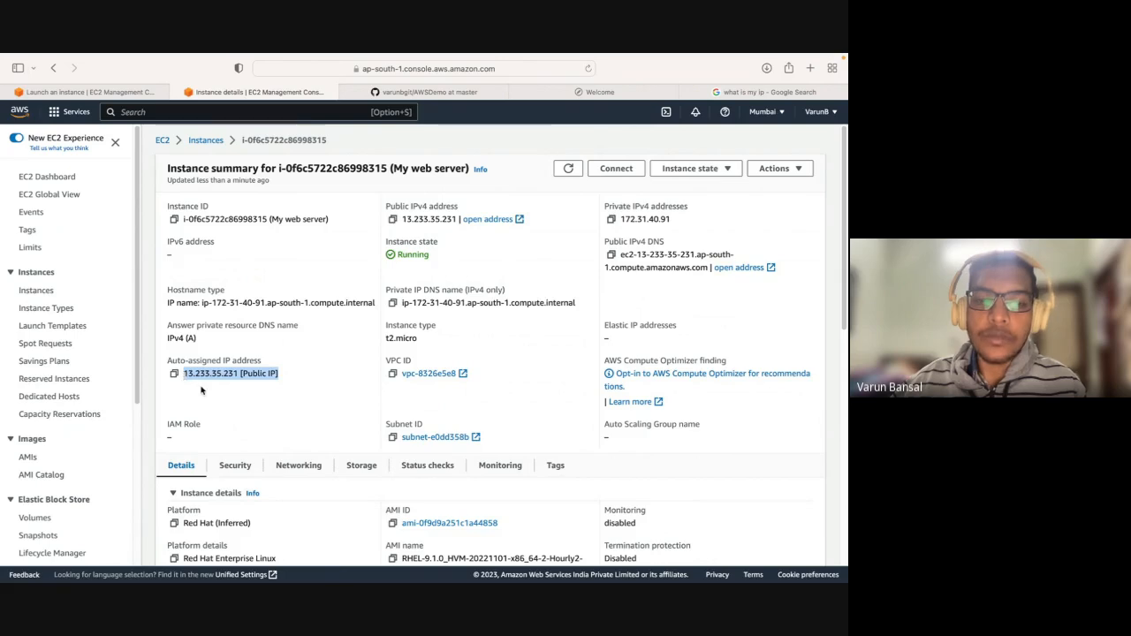
pyautogui.click(211, 397)
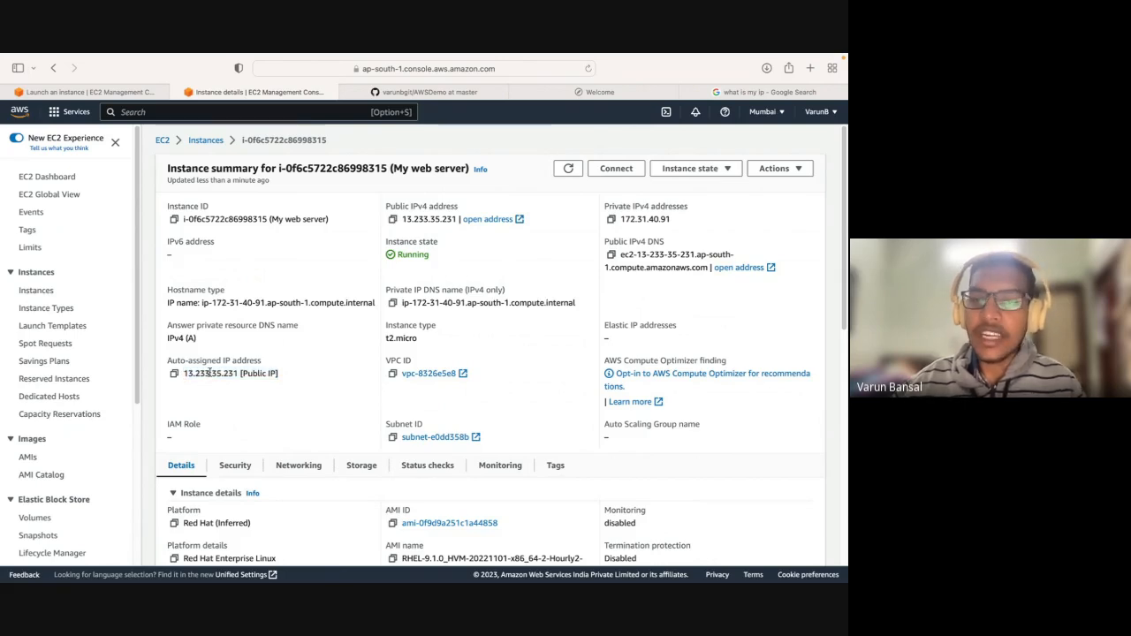
# Open the connection options for My web server and copy its public IP address.
pyautogui.click(609, 176)
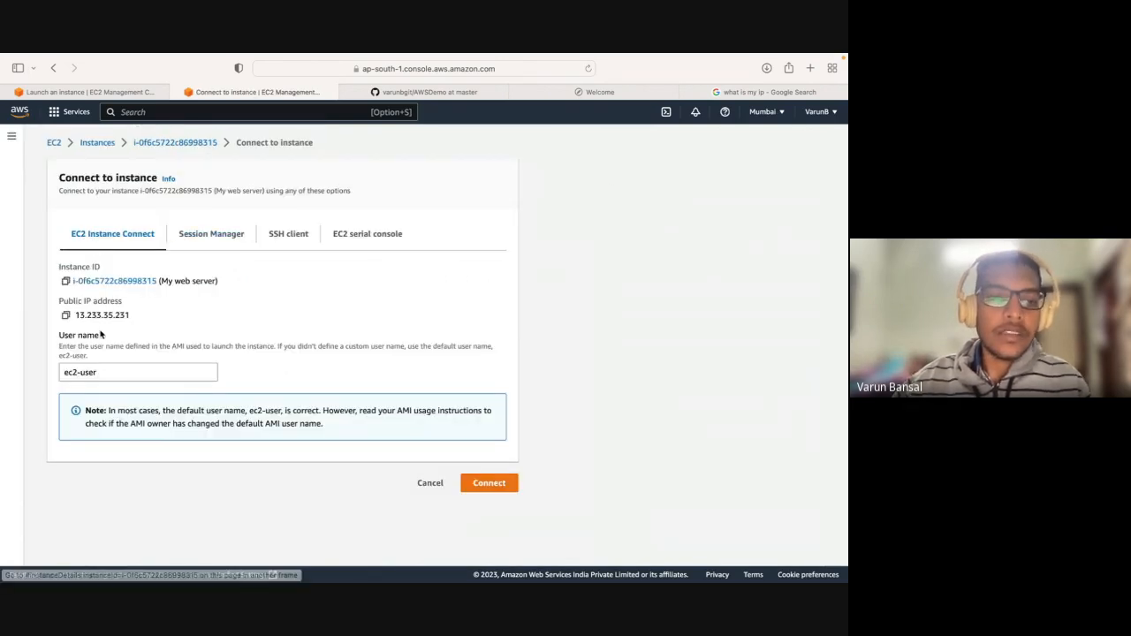
pyautogui.click(65, 315)
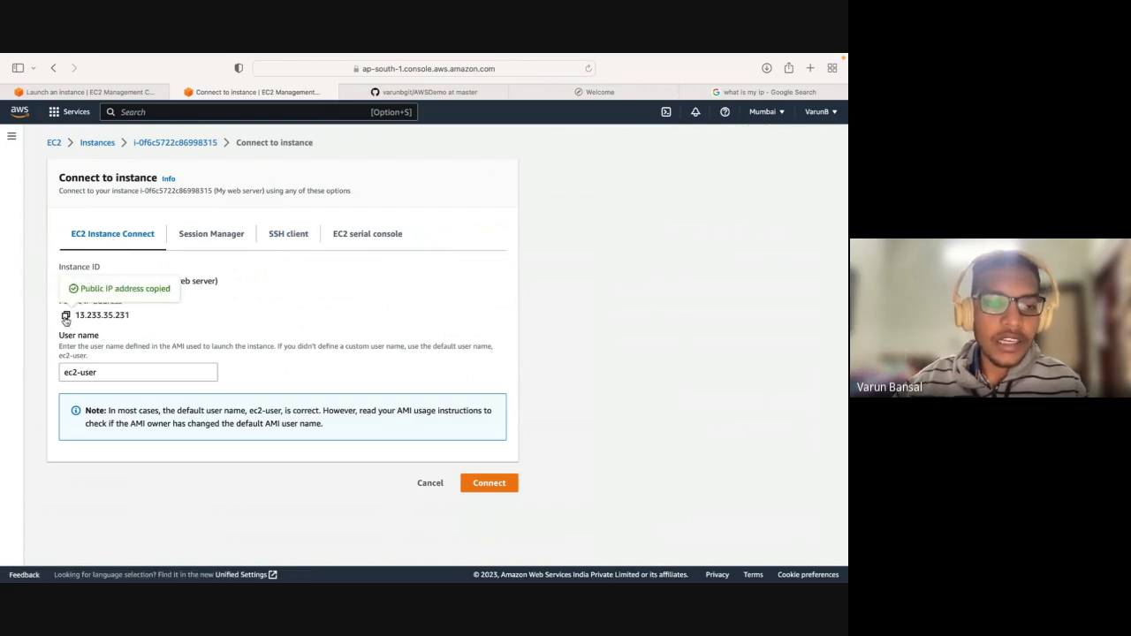
# Show the SSH client connection instructions and read through the listed steps.
pyautogui.click(278, 234)
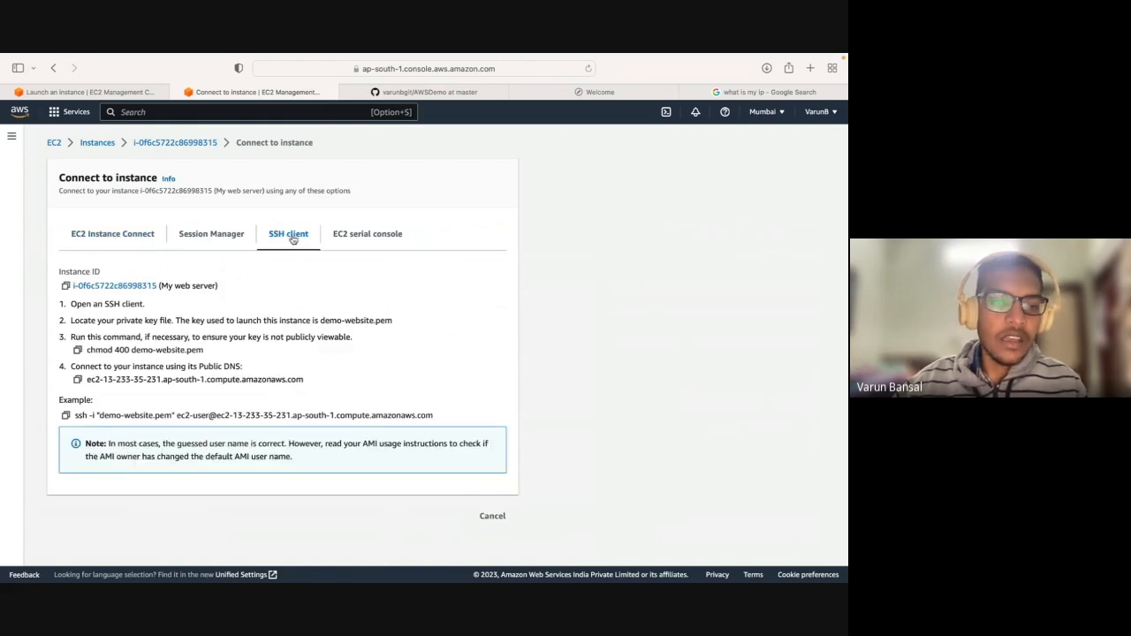
pyautogui.moveTo(60, 271); pyautogui.dragTo(348, 386)
pyautogui.click(348, 386)
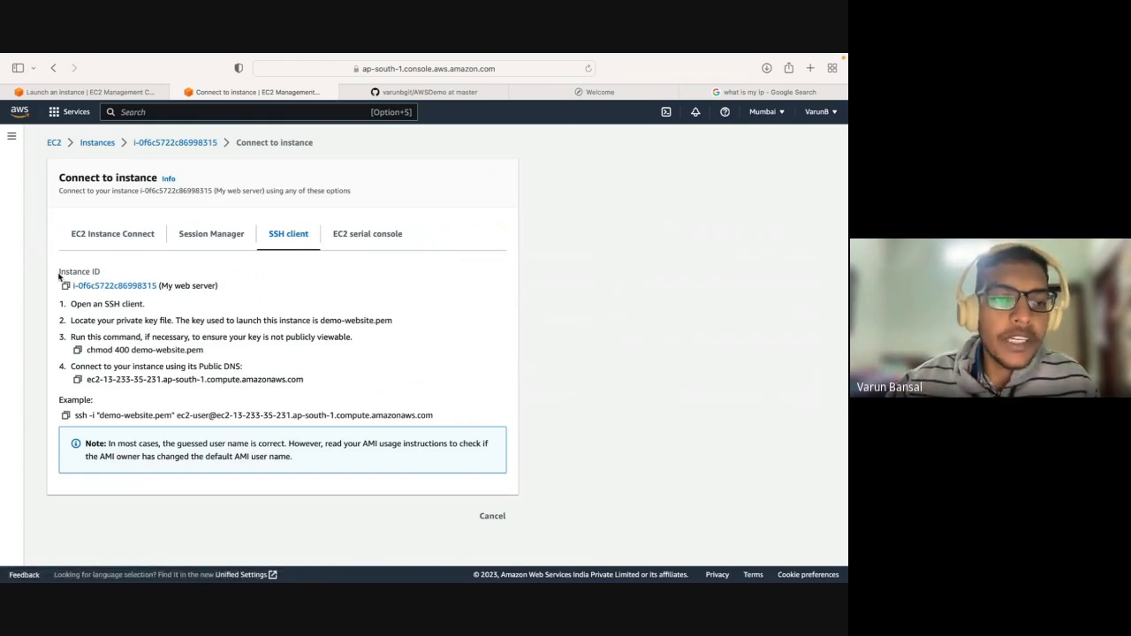
pyautogui.moveTo(59, 276); pyautogui.dragTo(285, 398)
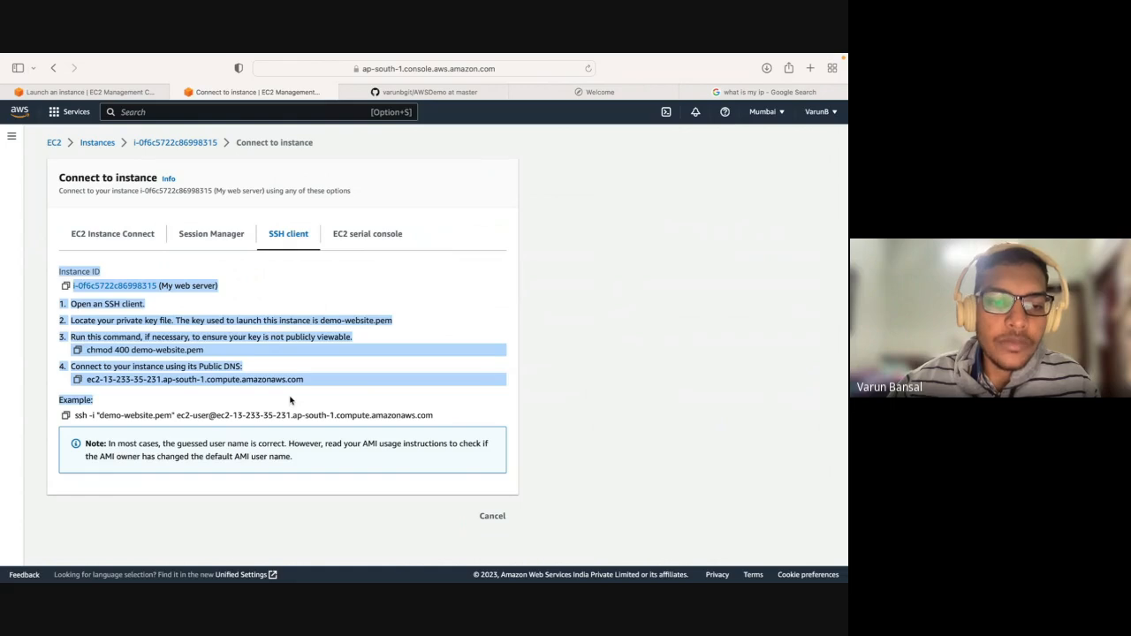
pyautogui.click(290, 401)
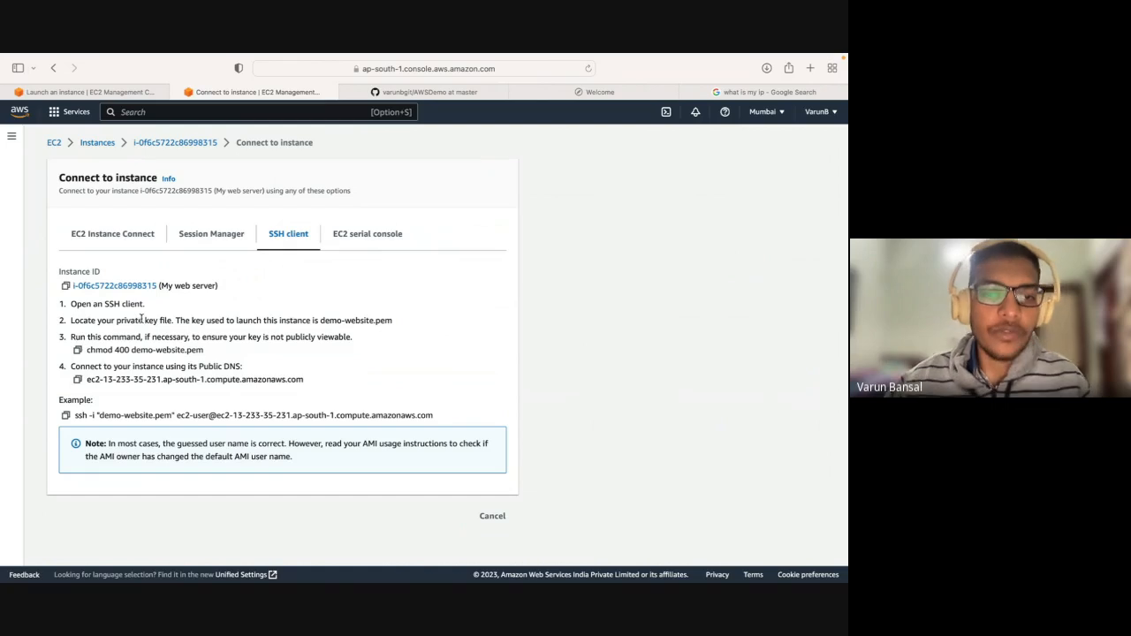
# Switch to the Hyper terminal, clear its output and enlarge the text by three zoom levels.
pyautogui.hotkey('ctrl', 'Left')
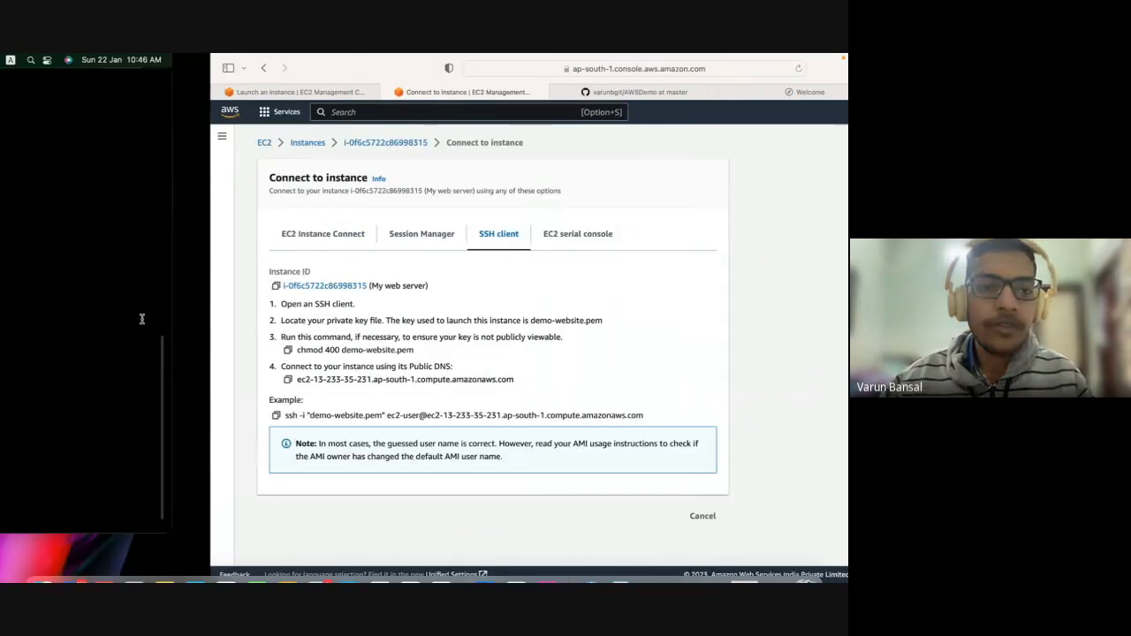
pyautogui.write('clear')
pyautogui.press('Return')
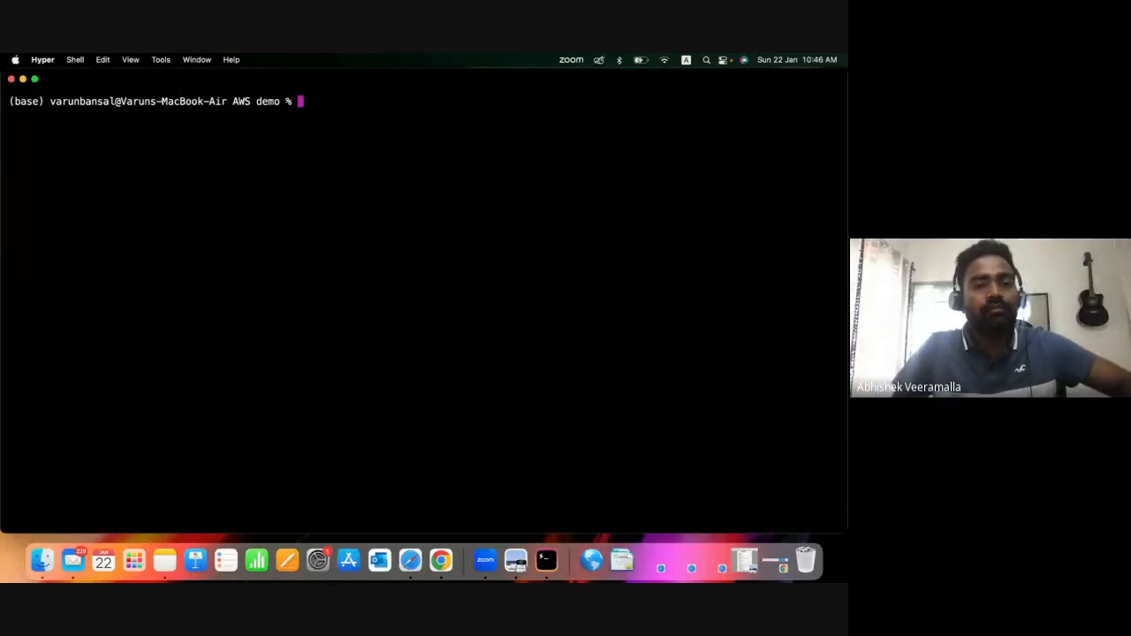
pyautogui.press('super+equal')
pyautogui.press('super+equal')
pyautogui.press('super+equal')
pyautogui.press('super+equal')
pyautogui.press('super+equal')
pyautogui.press('super+equal')
pyautogui.press('super+equal')
pyautogui.press('super+equal')
pyautogui.press('super+equal')
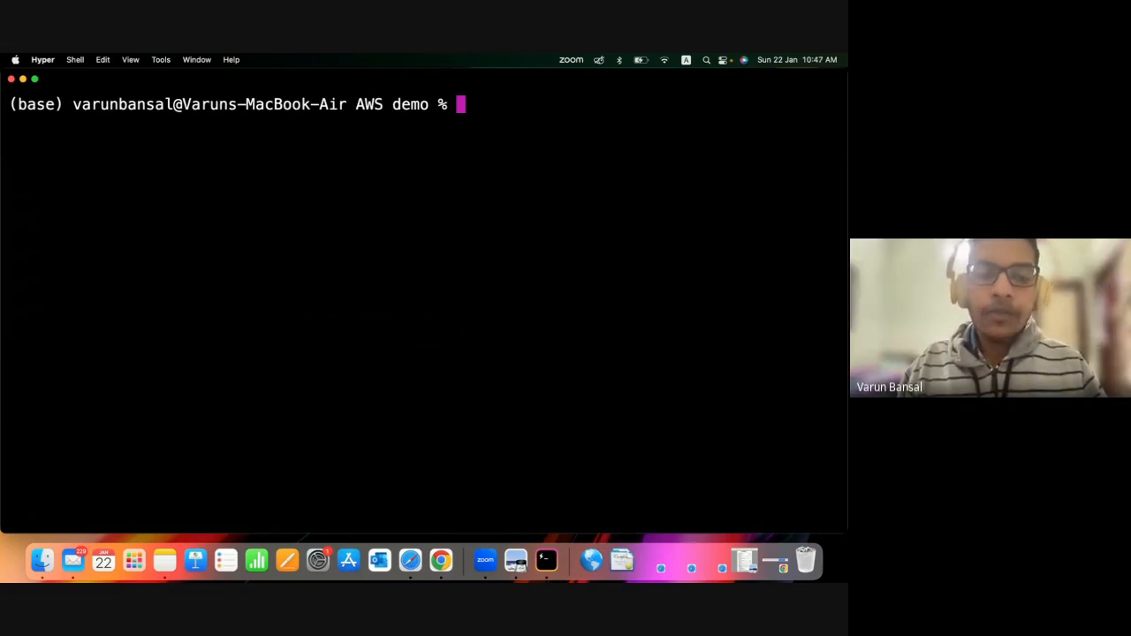
# Check the first two SSH instructions in the AWS console, about opening an SSH client and locating the private key file.
pyautogui.press('super+Tab')
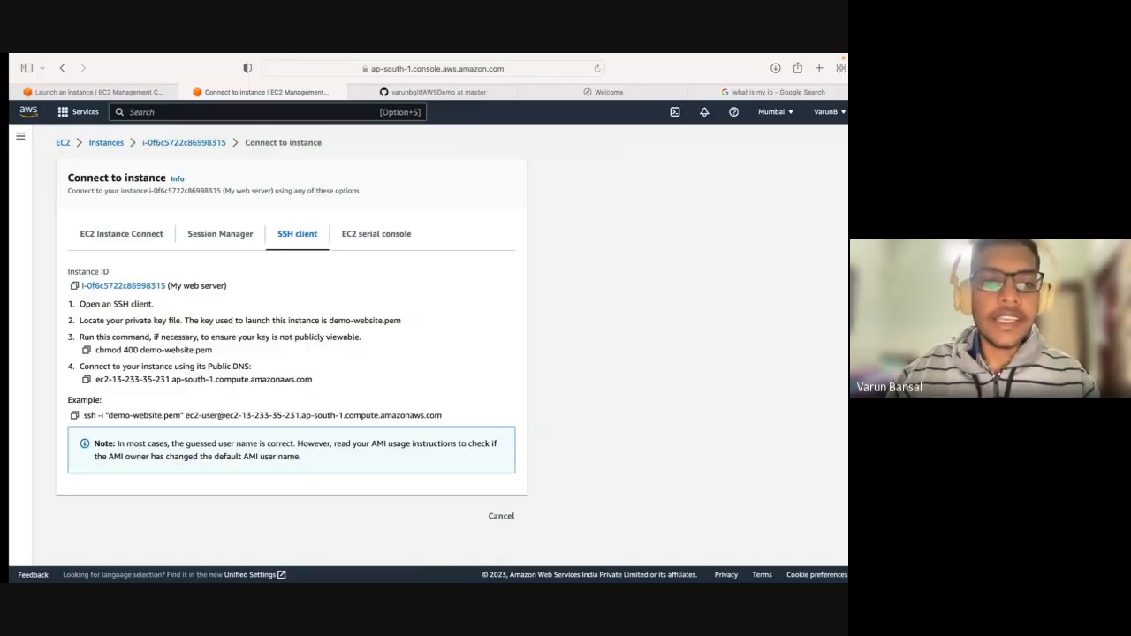
pyautogui.moveTo(103, 302); pyautogui.dragTo(144, 303)
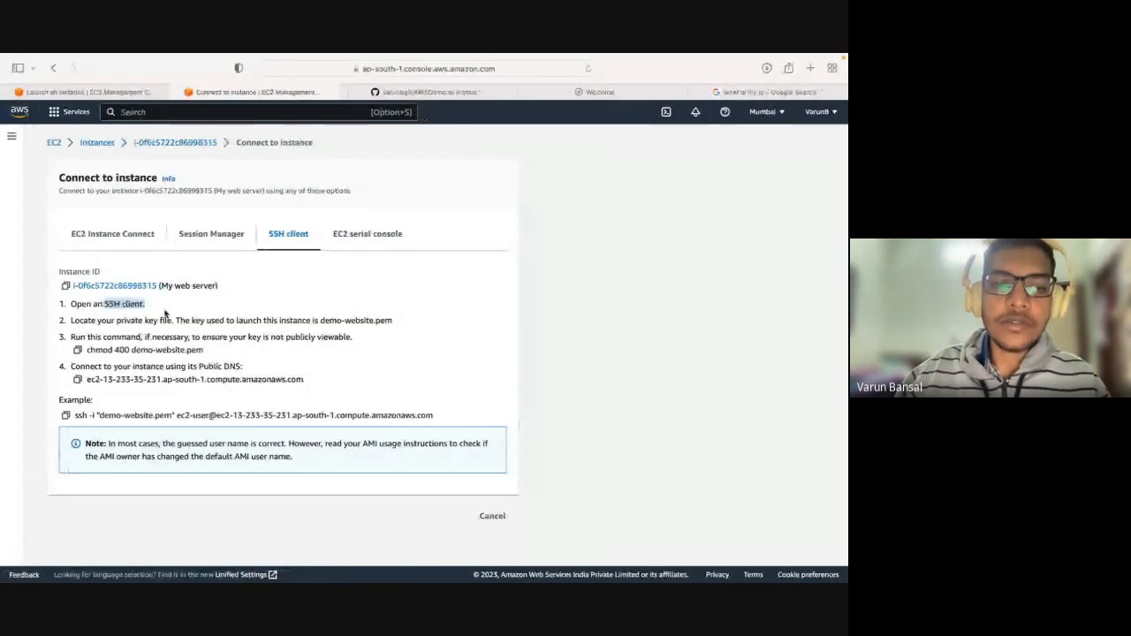
pyautogui.press('super+Tab')
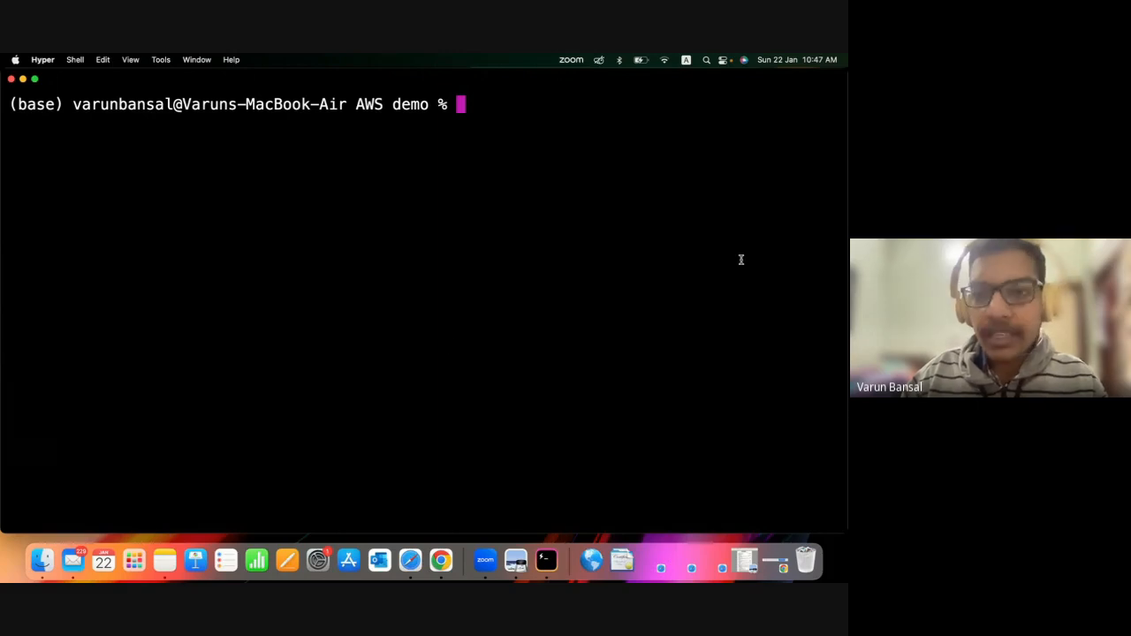
pyautogui.hotkey('ctrl', 'Right')
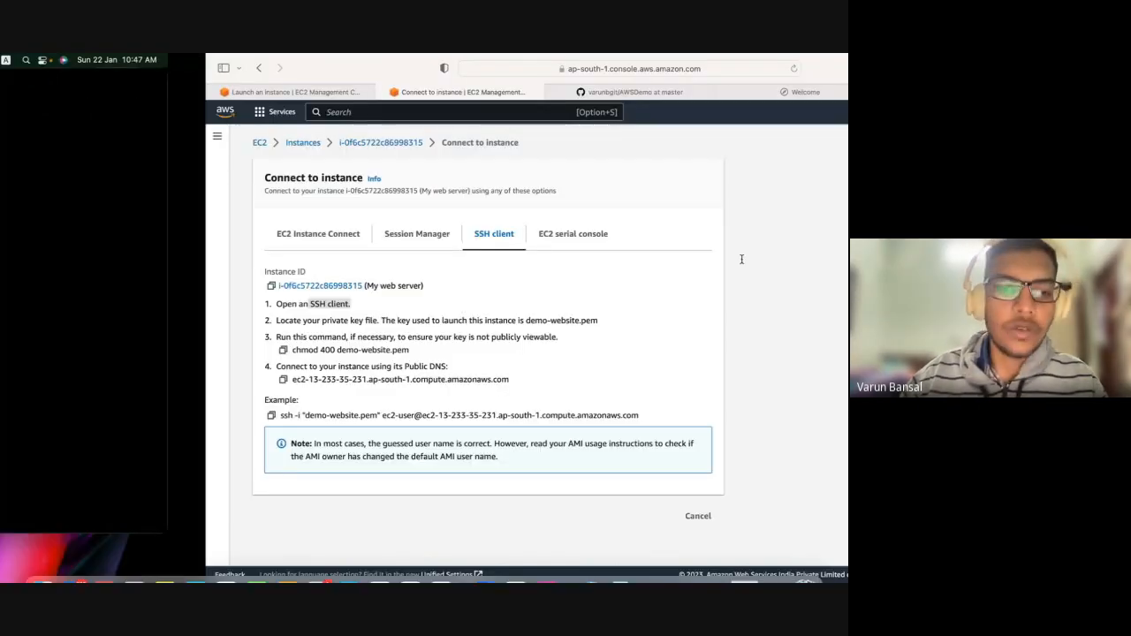
pyautogui.moveTo(75, 322); pyautogui.dragTo(394, 321)
pyautogui.click(318, 322)
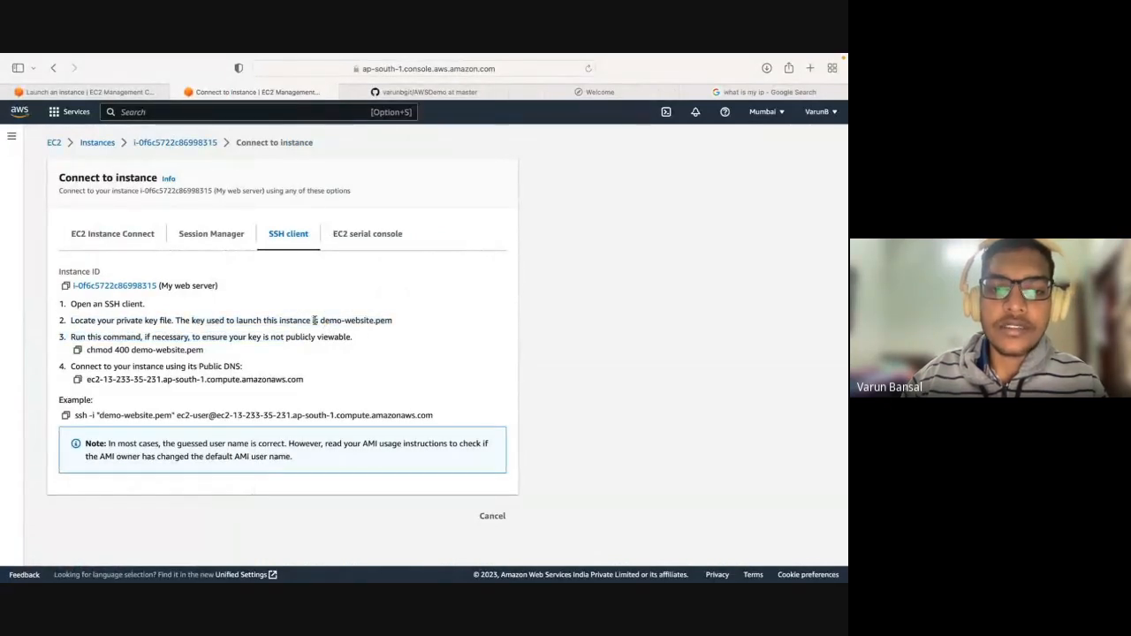
# Switch to the Hyper terminal and change from the home directory into the Downloads folder.
pyautogui.press('super+Tab')
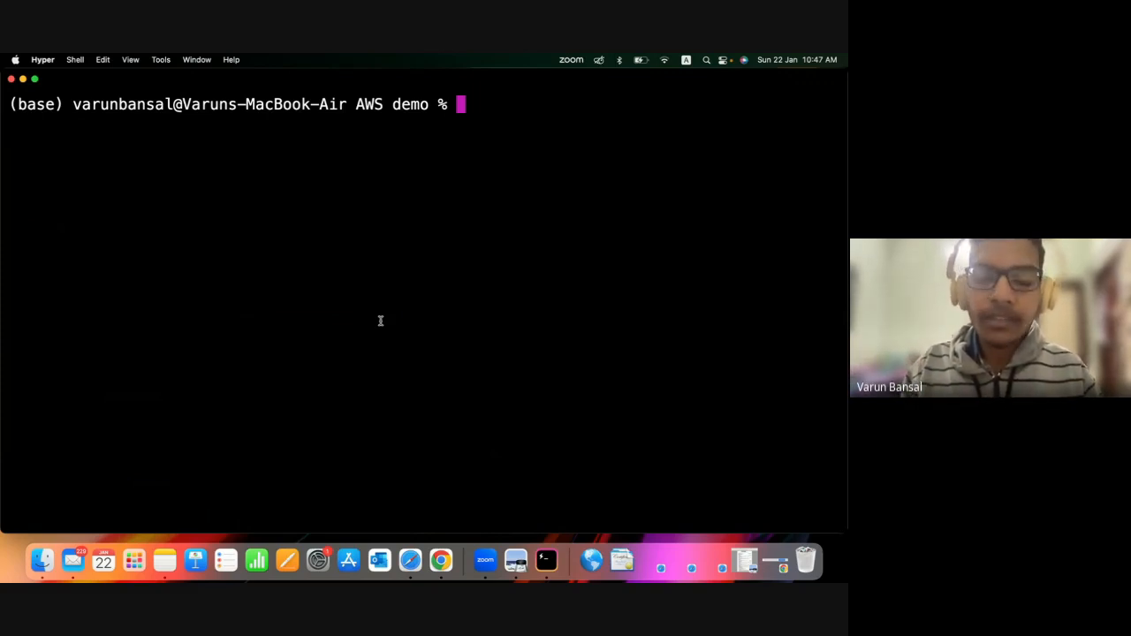
pyautogui.write('cd')
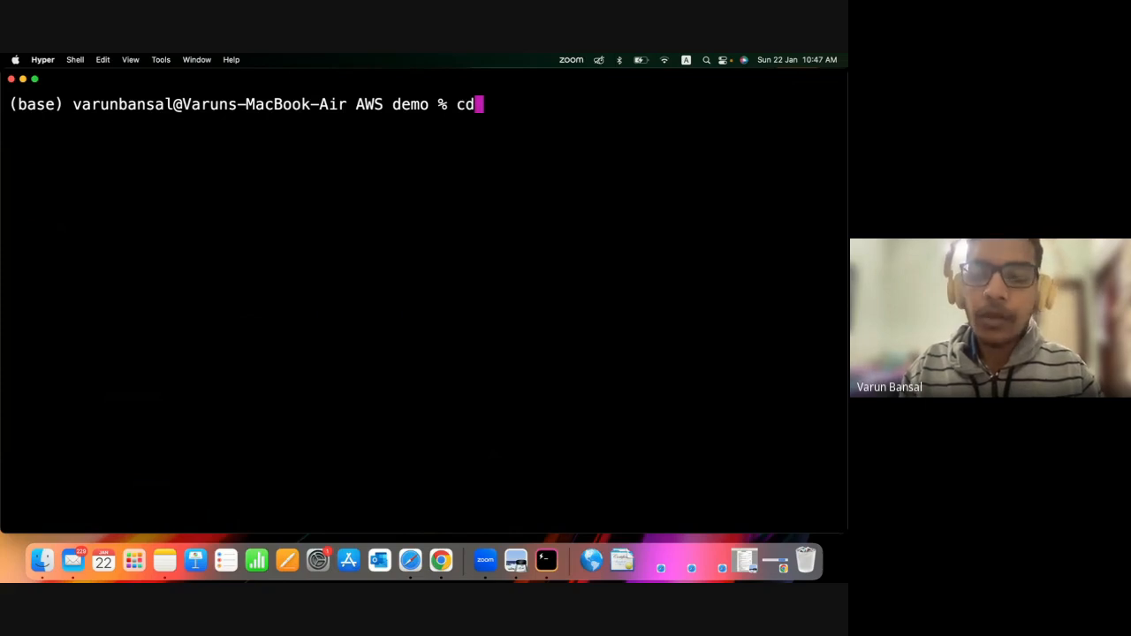
pyautogui.press('Return')
pyautogui.write('c')
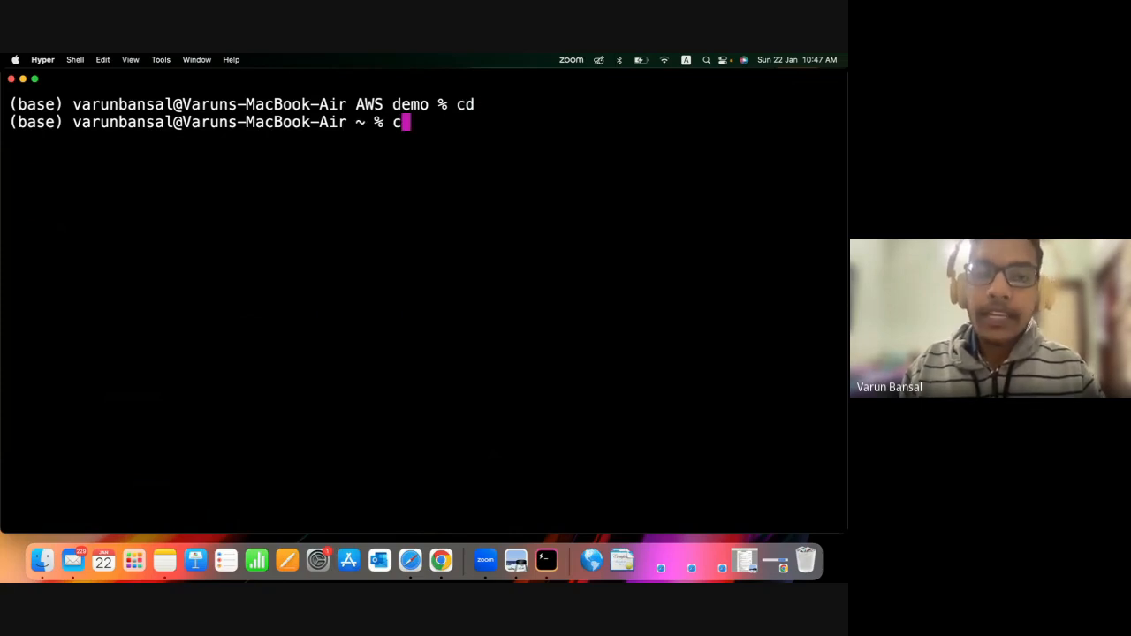
pyautogui.write('d ')
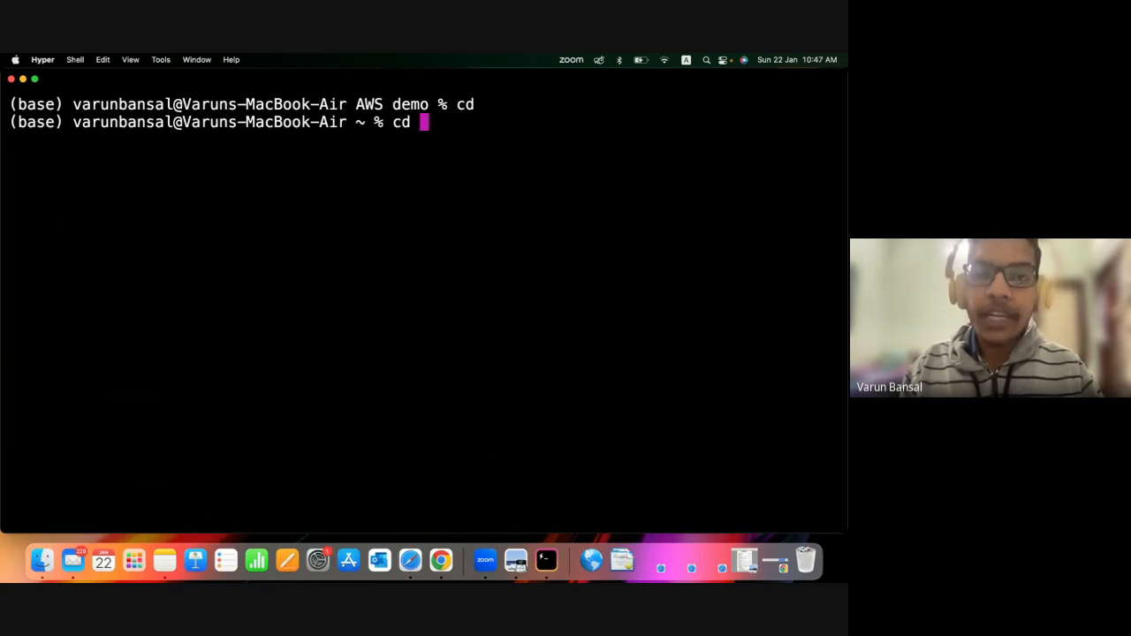
pyautogui.write('Do')
pyautogui.press('Tab')
pyautogui.write('w')
pyautogui.press('Tab')
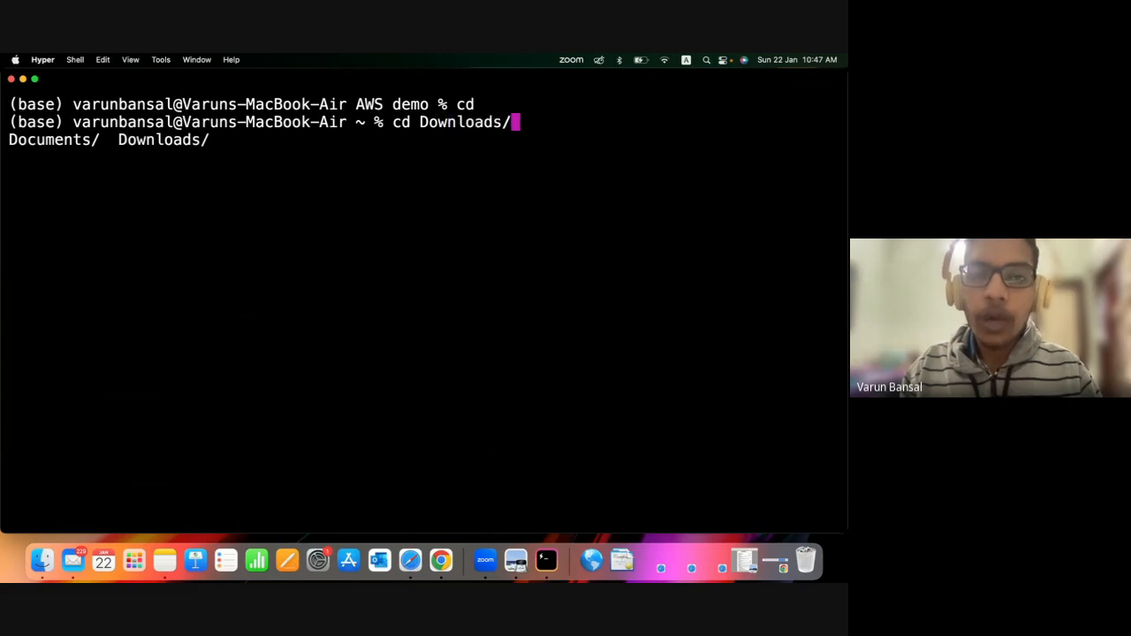
pyautogui.press('Return')
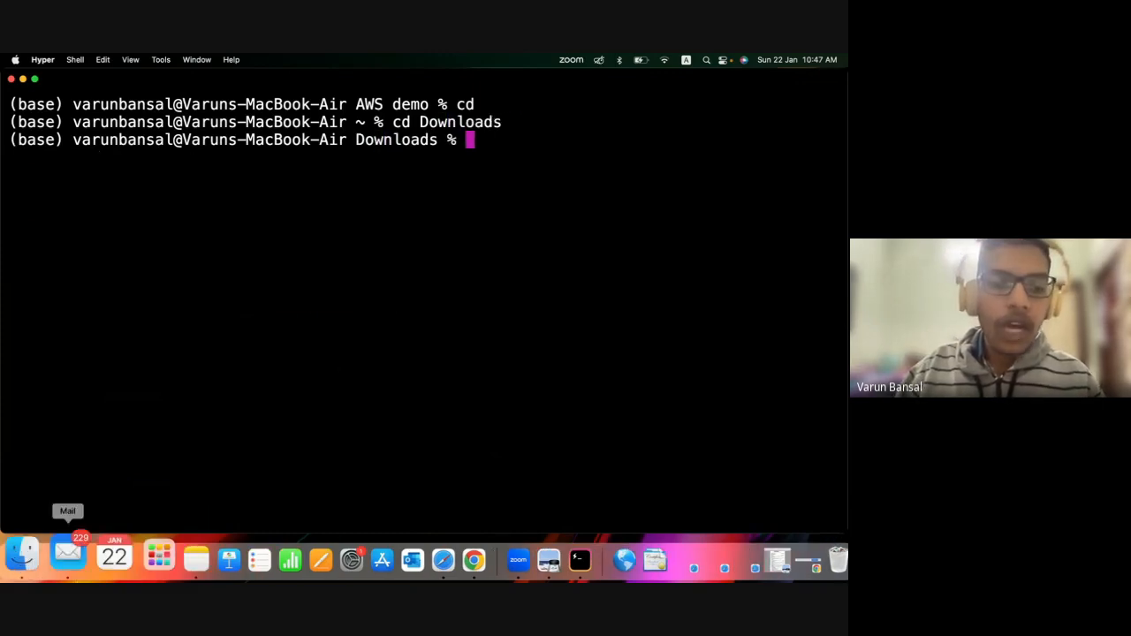
# Locate demo-website.pem in the Downloads folder in Finder, then close the Finder window.
pyautogui.click(39, 562)
pyautogui.click(332, 237)
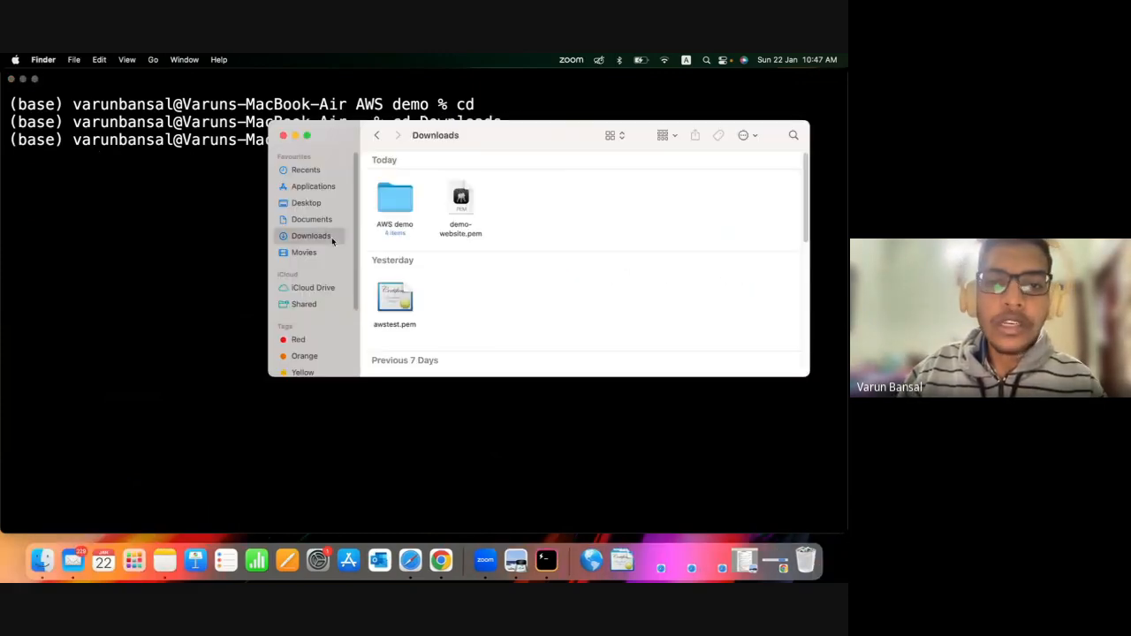
pyautogui.click(466, 232)
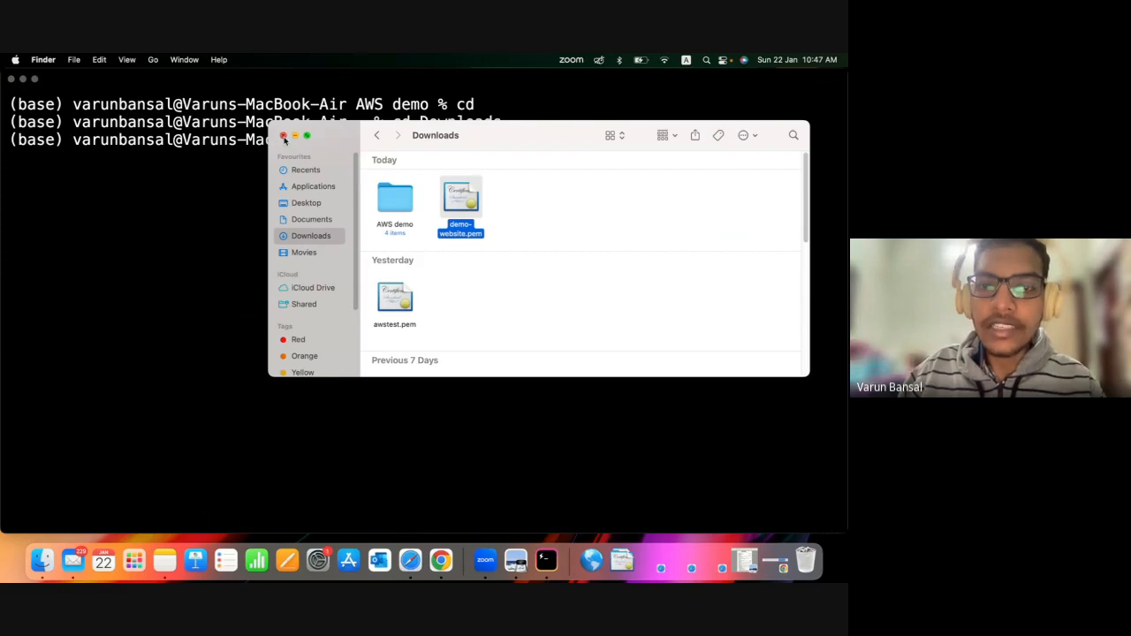
pyautogui.click(283, 136)
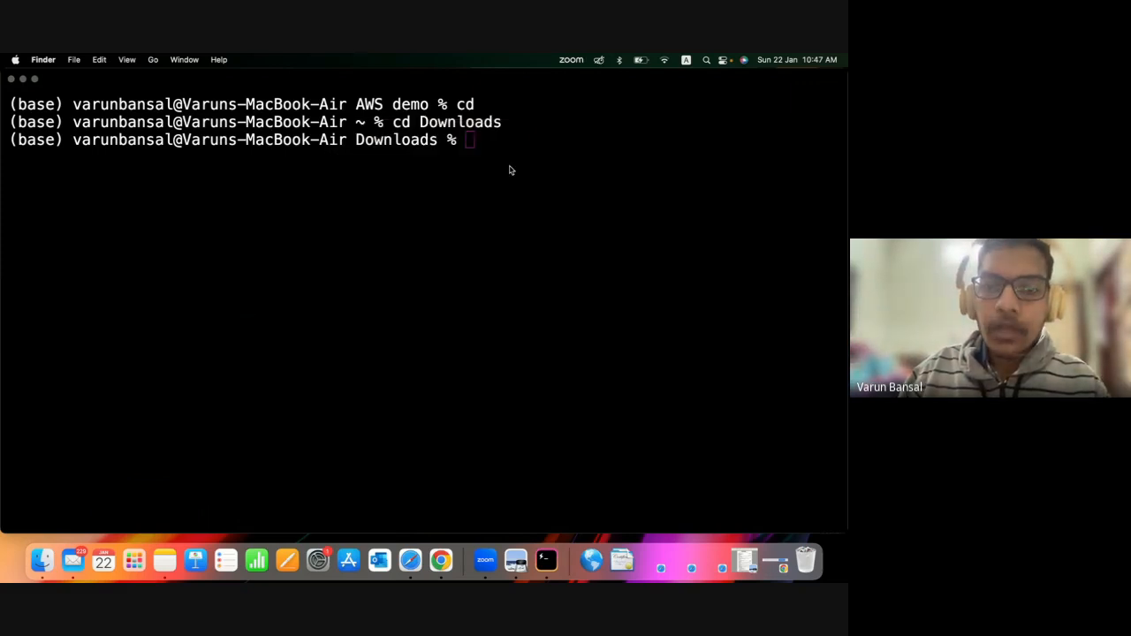
pyautogui.click(510, 170)
# Return to the AWS console in Safari, read the third SSH instruction and copy its chmod 400 demo-website.pem command.
pyautogui.click(410, 558)
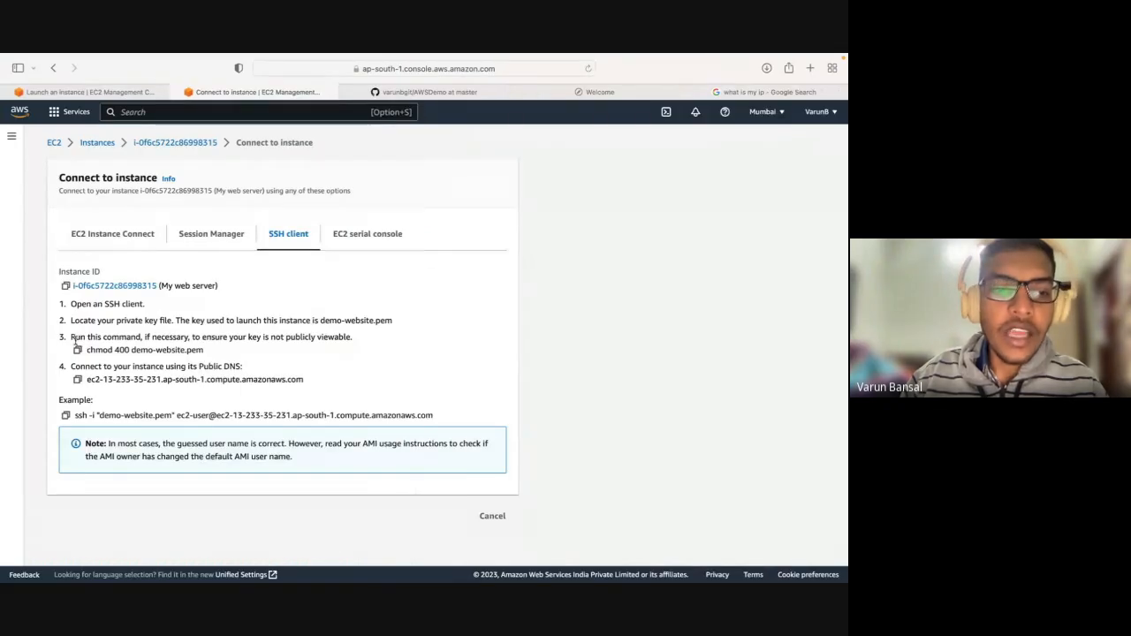
pyautogui.moveTo(71, 337); pyautogui.dragTo(324, 337)
pyautogui.click(323, 336)
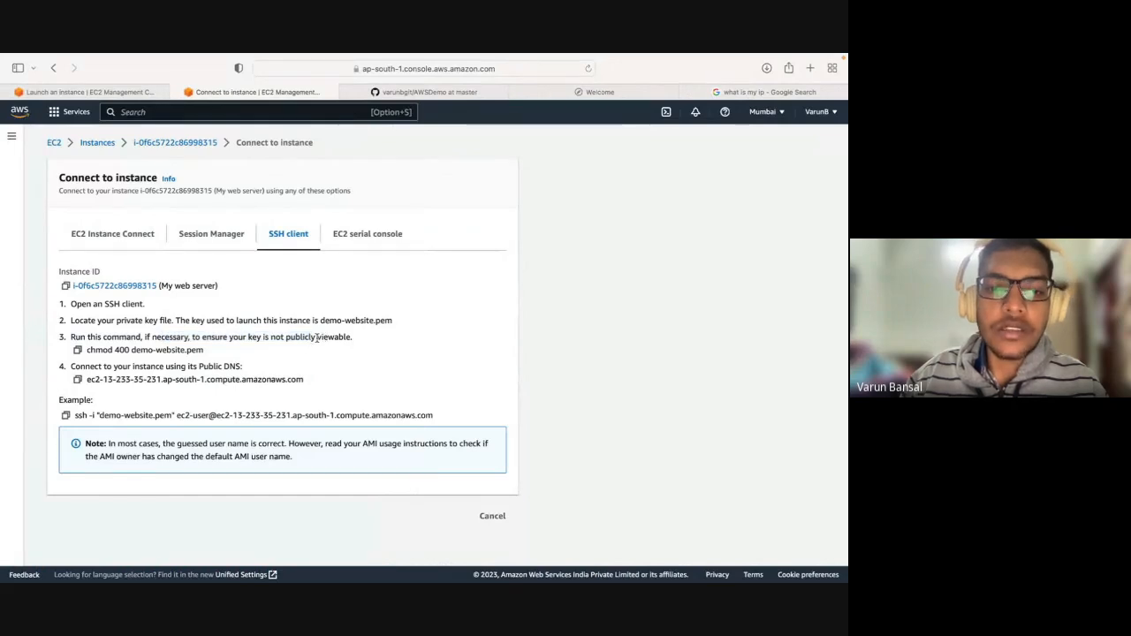
pyautogui.doubleClick(310, 340)
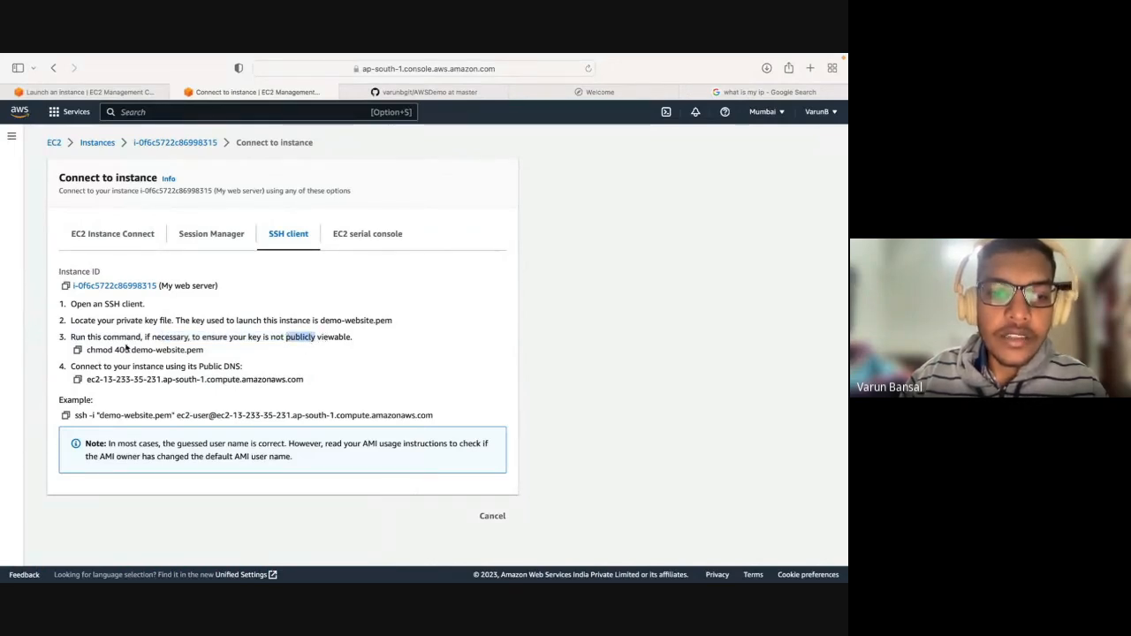
pyautogui.moveTo(131, 350); pyautogui.dragTo(206, 354)
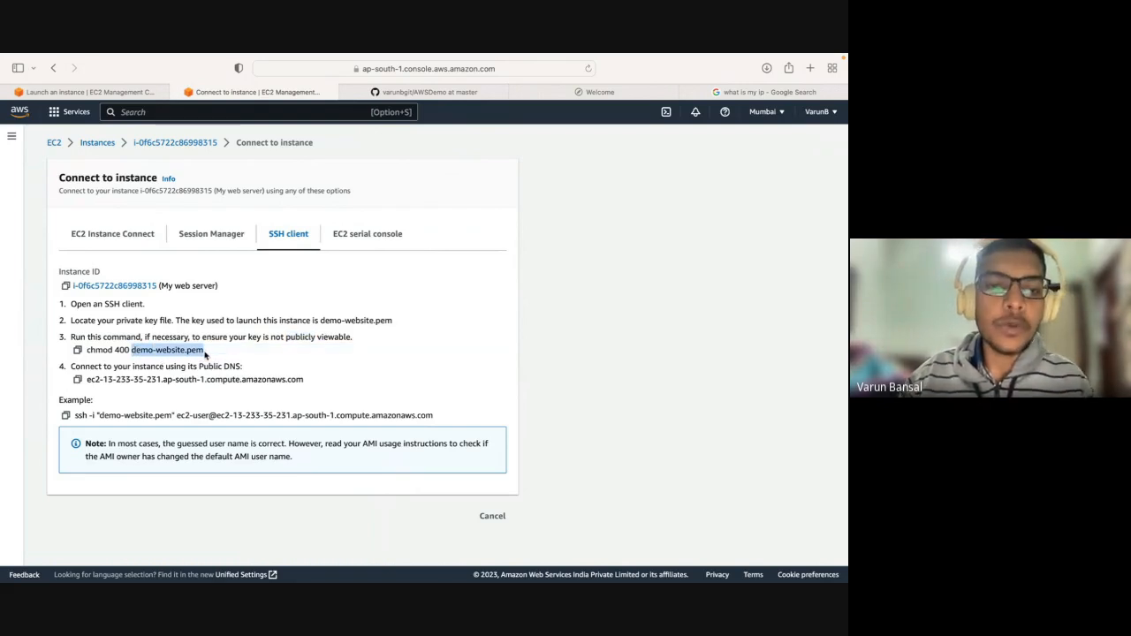
pyautogui.click(78, 350)
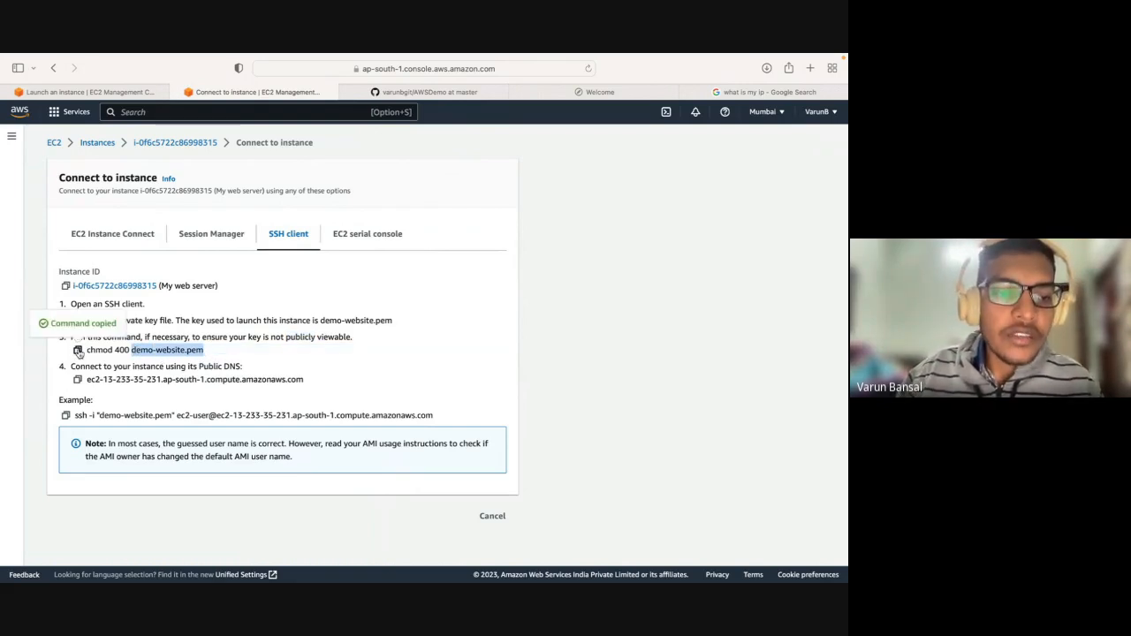
# Paste the copied command into the Hyper terminal, review its parts and run chmod 400 demo-website.pem.
pyautogui.press('super+Tab')
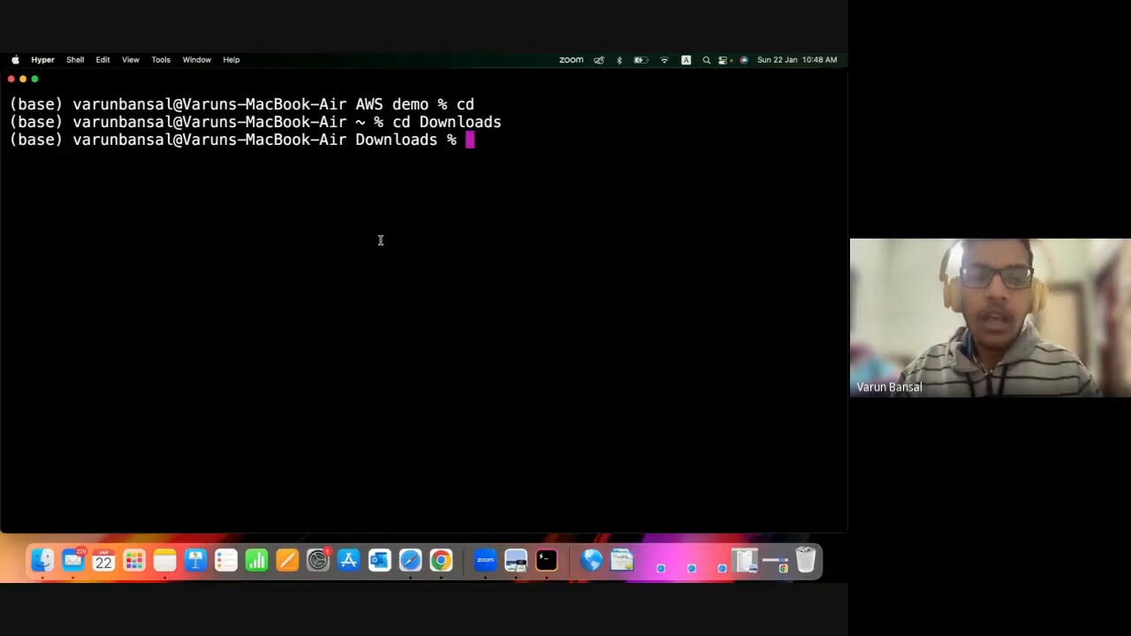
pyautogui.press('super+v')
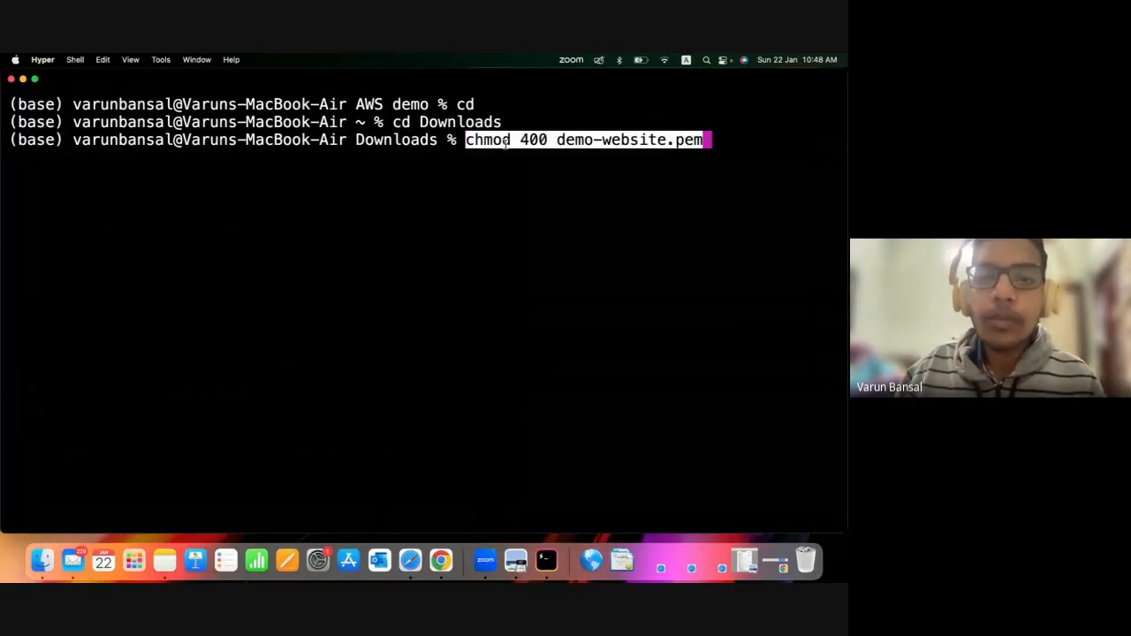
pyautogui.moveTo(513, 142); pyautogui.dragTo(468, 142)
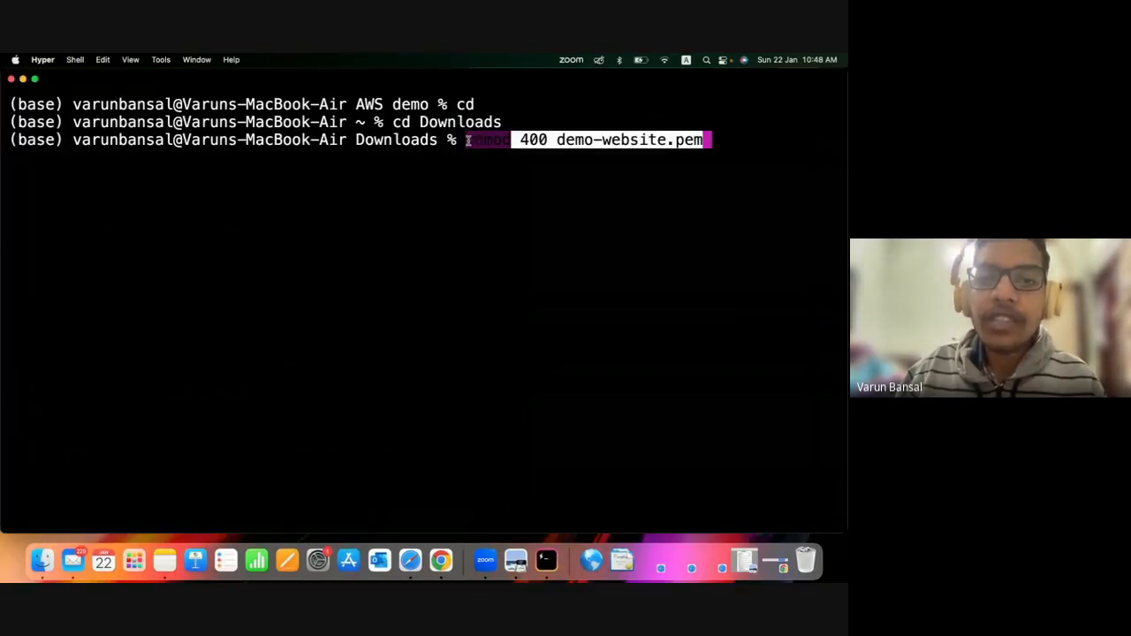
pyautogui.click(525, 142)
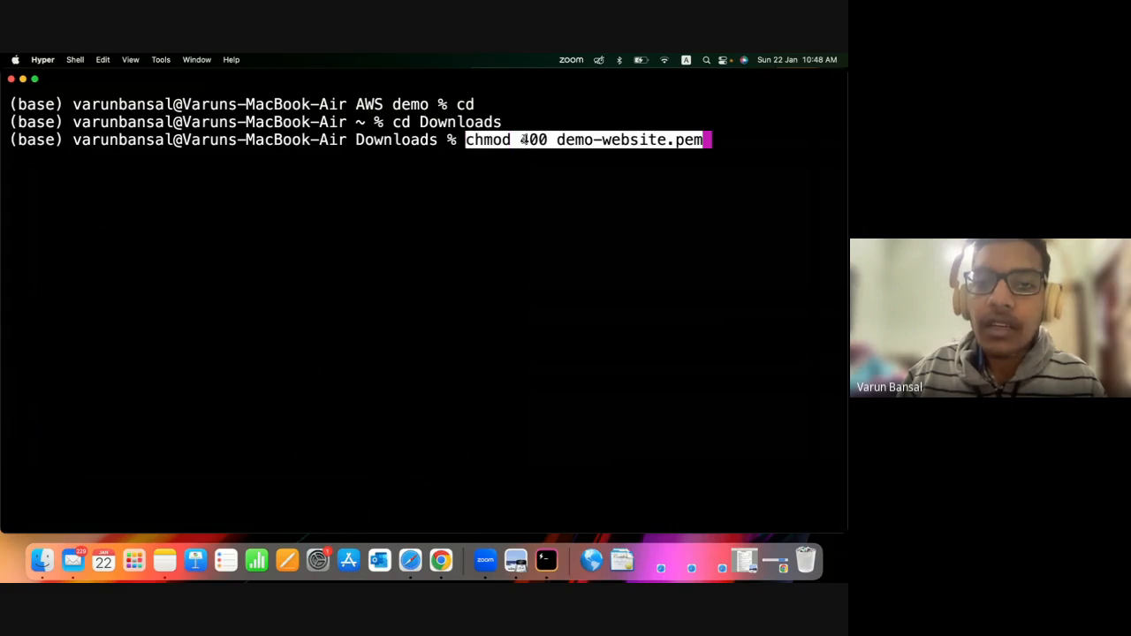
pyautogui.moveTo(520, 140); pyautogui.dragTo(547, 141)
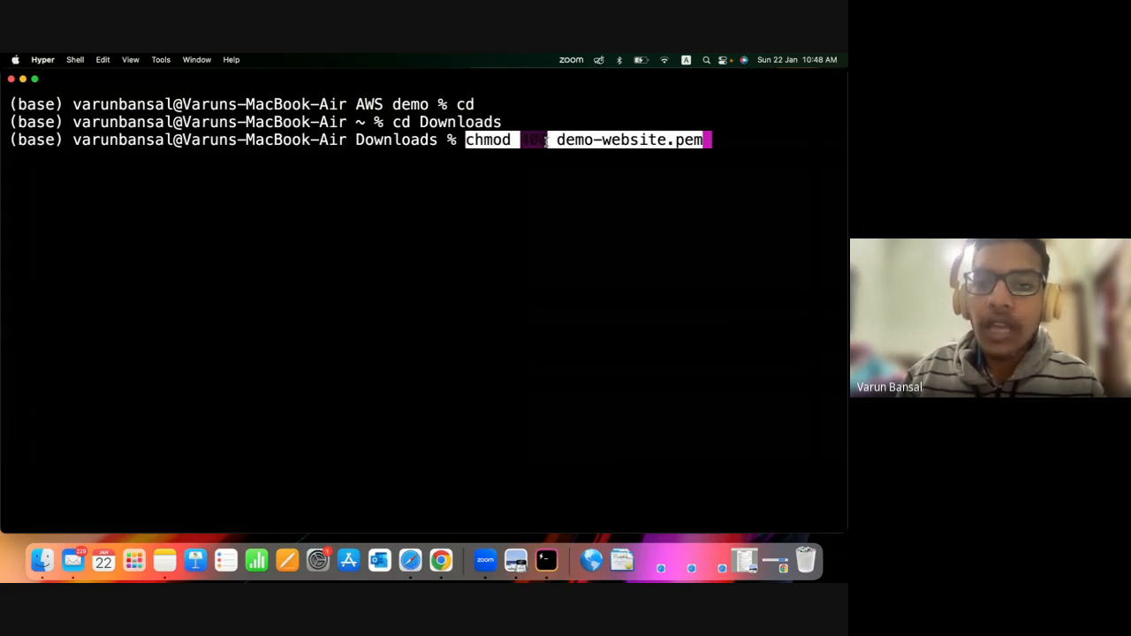
pyautogui.click(476, 141)
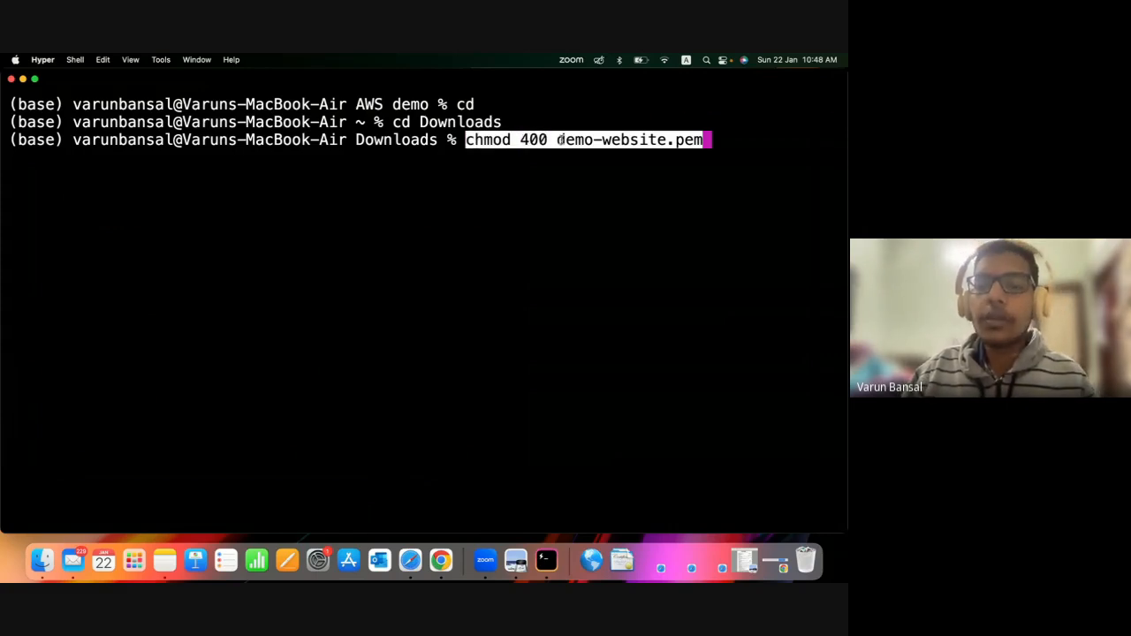
pyautogui.moveTo(559, 141); pyautogui.dragTo(712, 123)
pyautogui.click(606, 167)
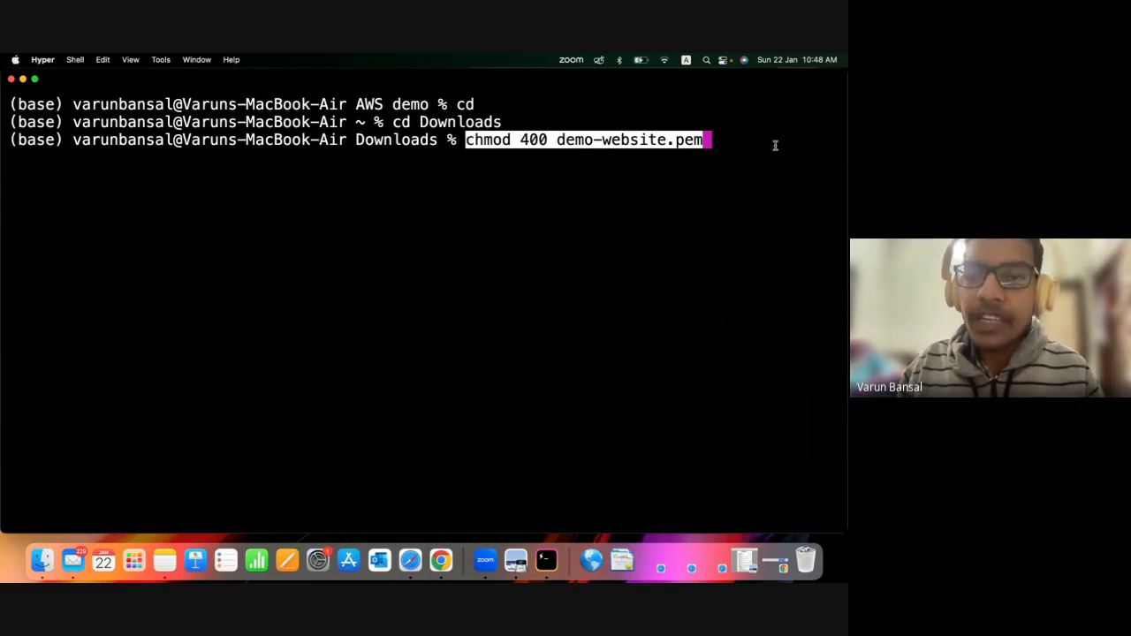
pyautogui.press('Return')
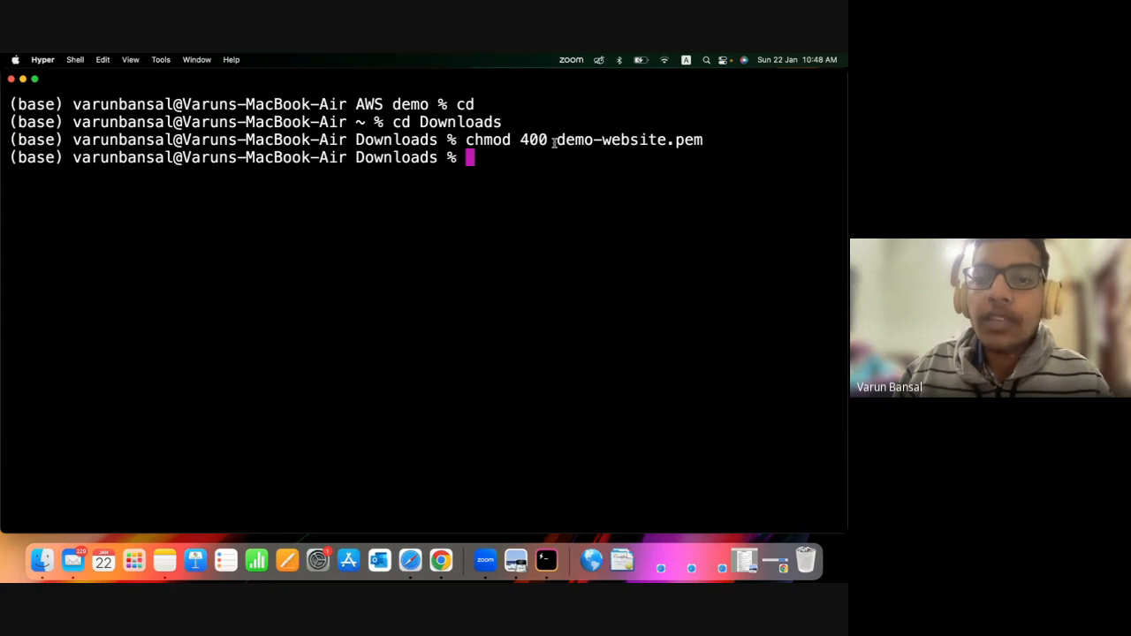
pyautogui.moveTo(556, 139); pyautogui.dragTo(712, 147)
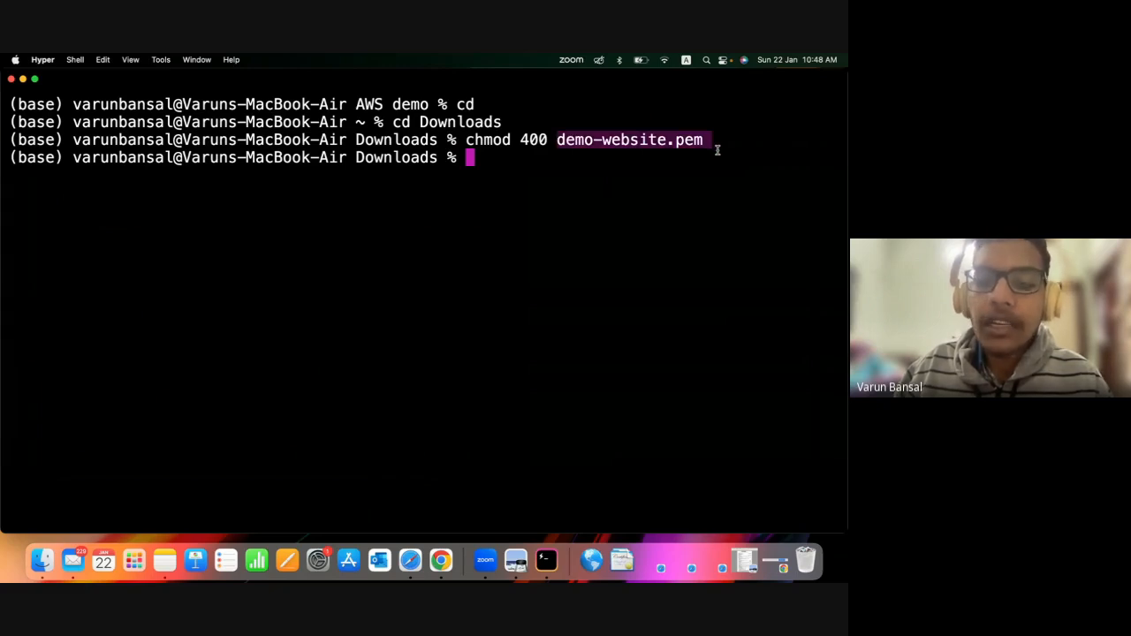
pyautogui.click(718, 150)
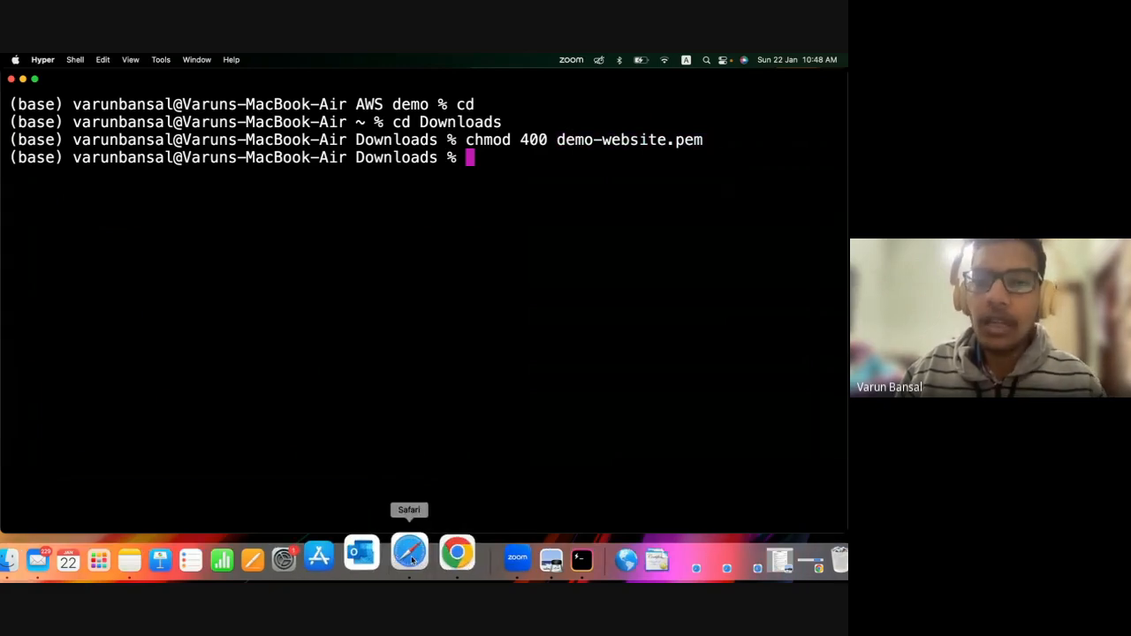
# Copy the example SSH command from the AWS console in Safari and paste it at the Hyper prompt without running it.
pyautogui.click(411, 557)
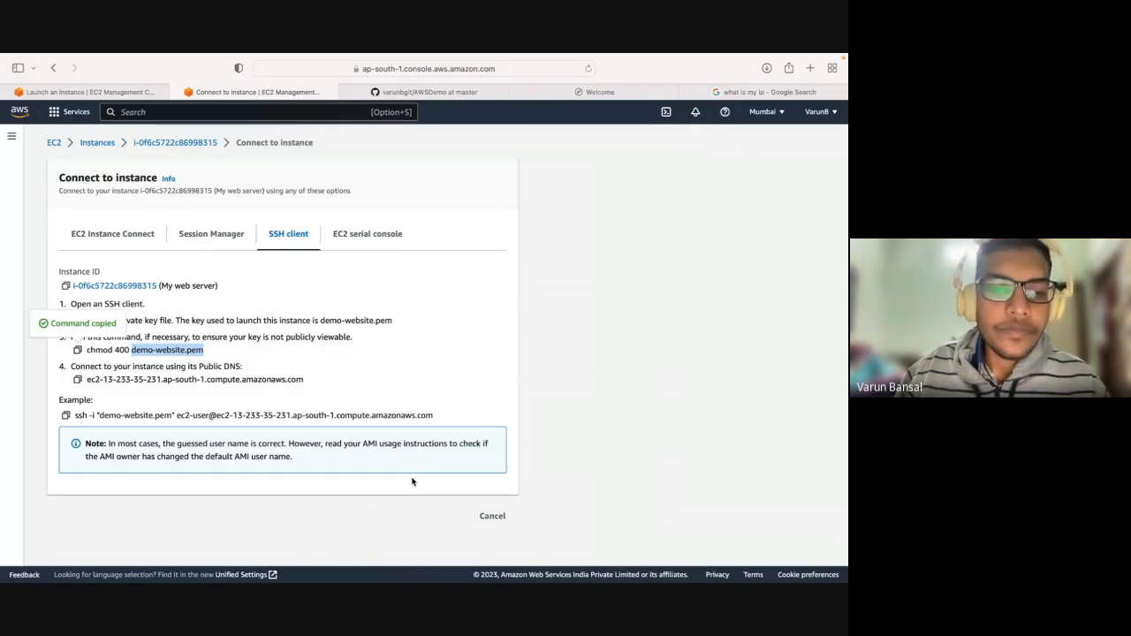
pyautogui.click(412, 482)
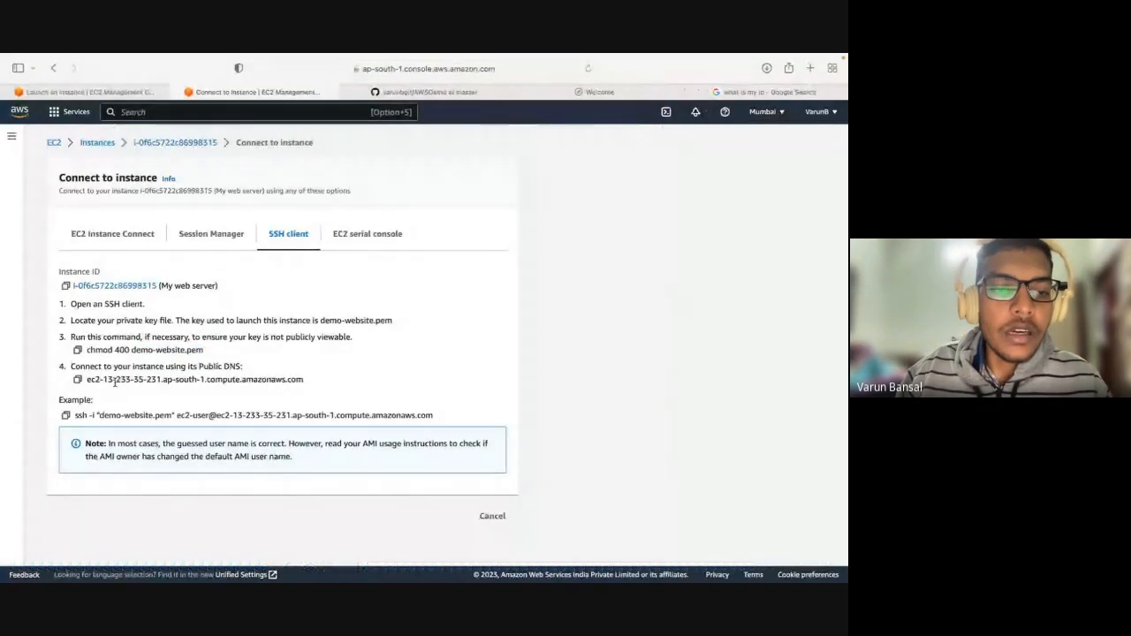
pyautogui.click(67, 417)
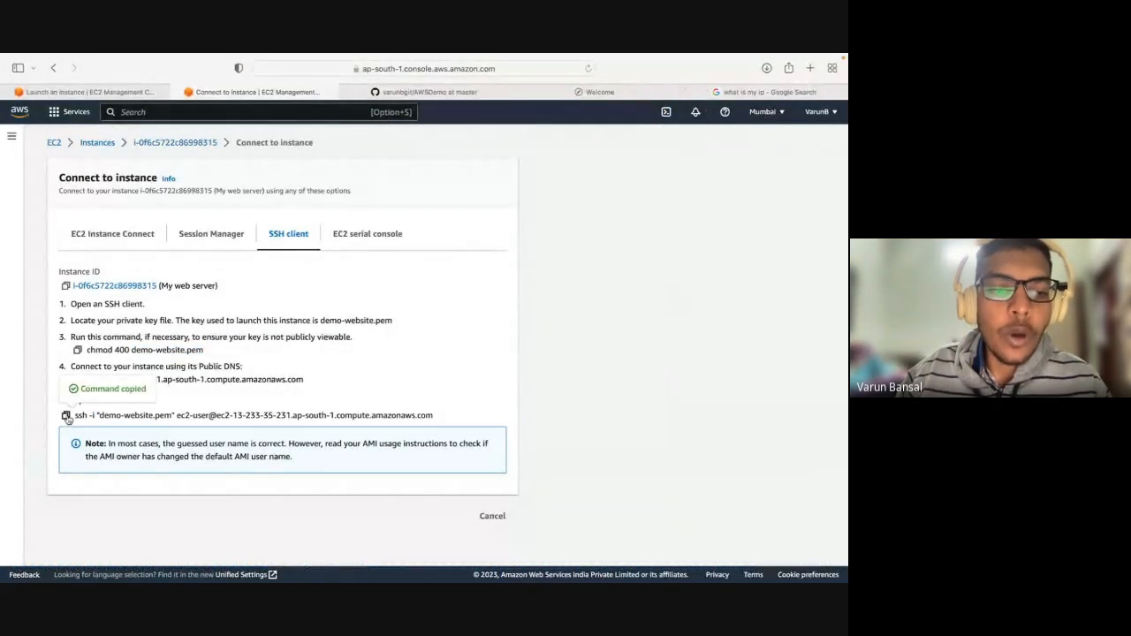
pyautogui.hotkey('ctrl', 'Left')
pyautogui.press('super+v')
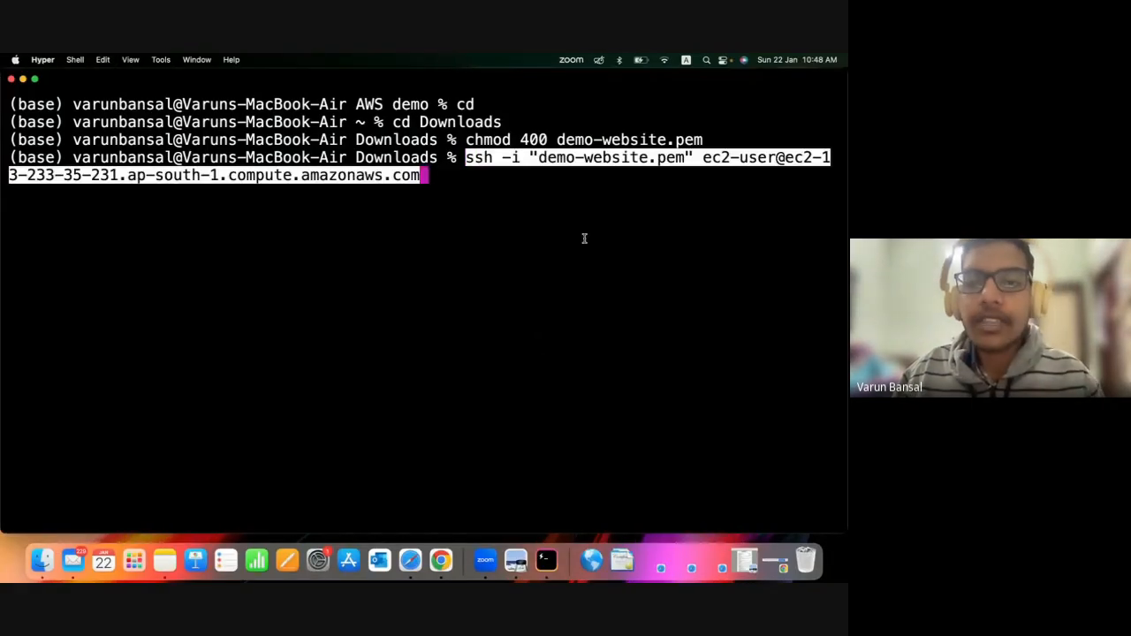
# Review the pasted SSH command's ssh -i option, the demo-website.pem key file and the ec2-user login name.
pyautogui.moveTo(469, 158); pyautogui.dragTo(502, 160)
pyautogui.click(495, 158)
pyautogui.click(469, 239)
pyautogui.click(514, 186)
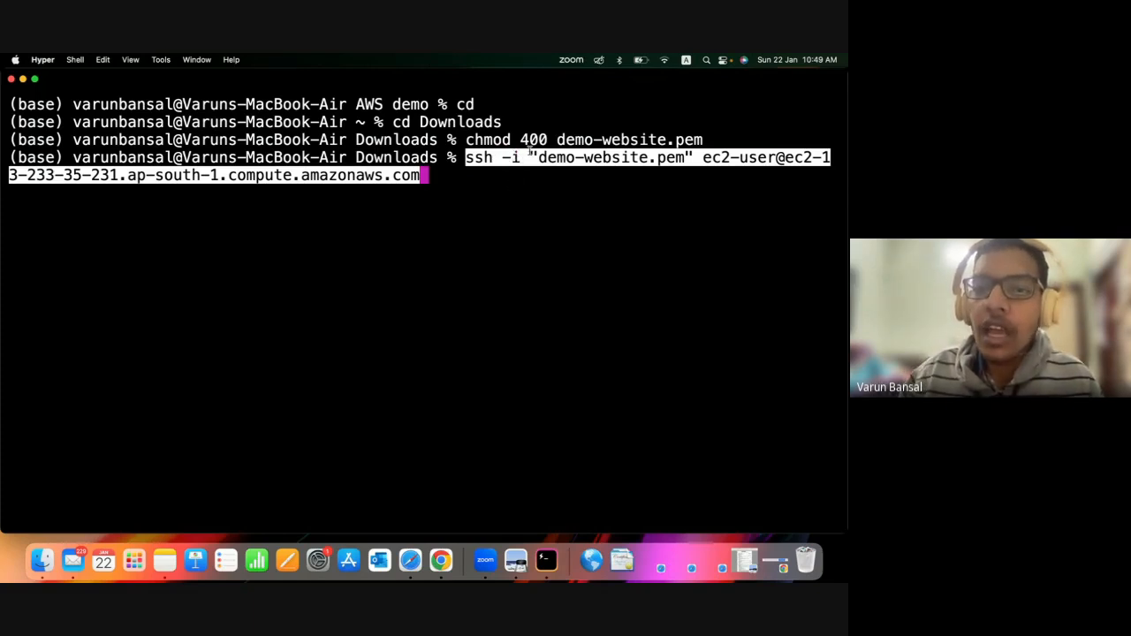
pyautogui.moveTo(532, 157); pyautogui.dragTo(696, 159)
pyautogui.click(648, 239)
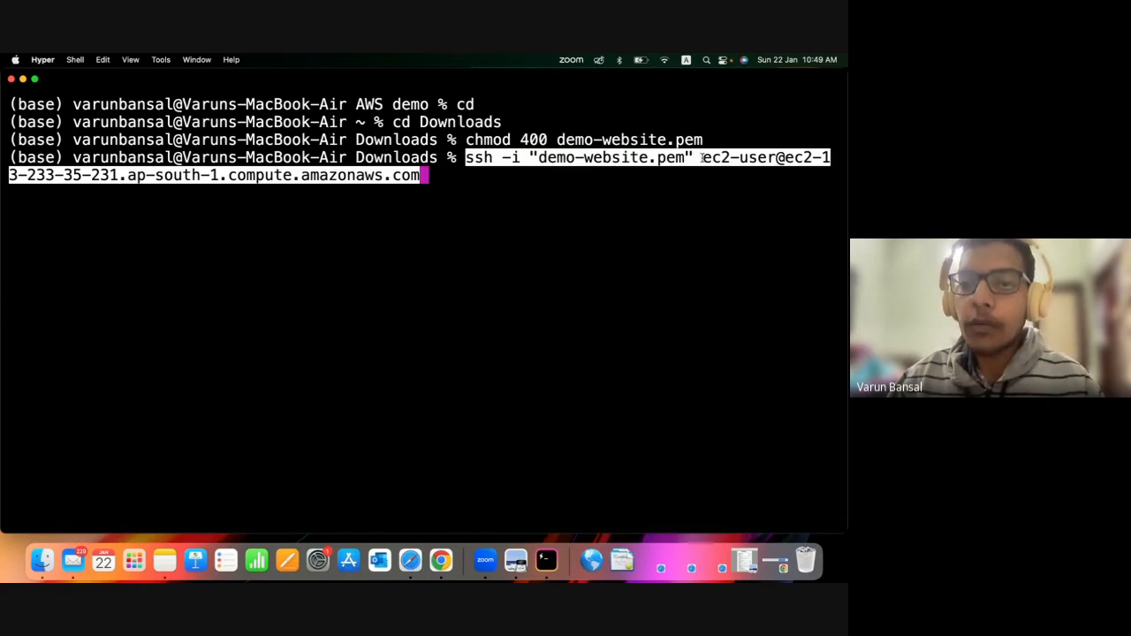
pyautogui.moveTo(703, 158); pyautogui.dragTo(779, 160)
pyautogui.click(778, 160)
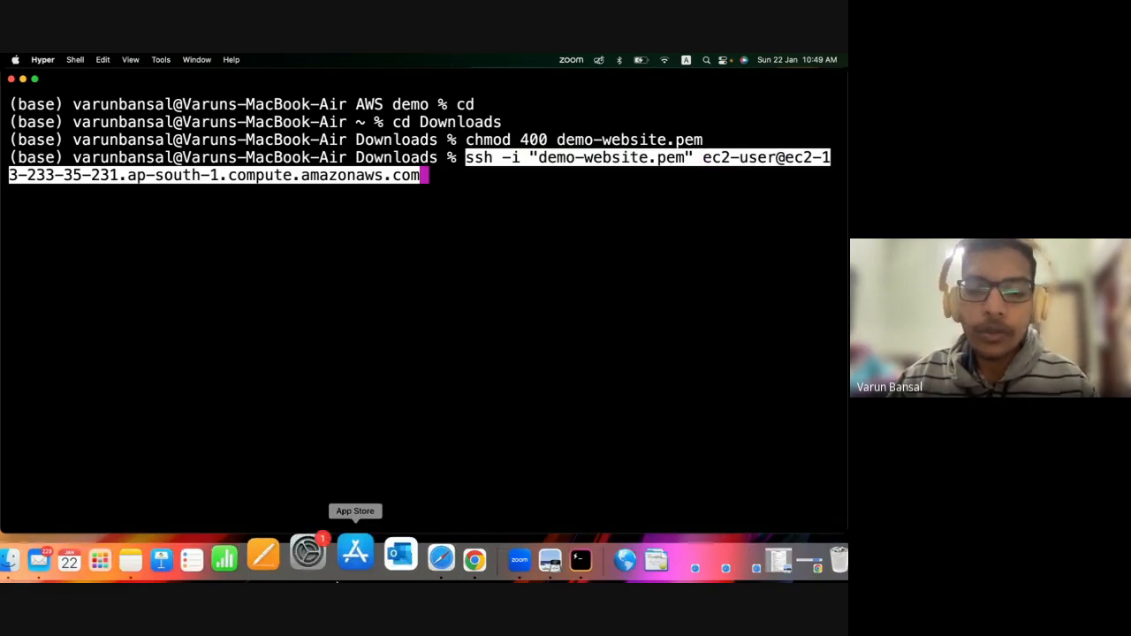
# Check the EC2 Instance Connect options in the AWS console and compare with the ec2-user login in the Hyper command.
pyautogui.click(416, 570)
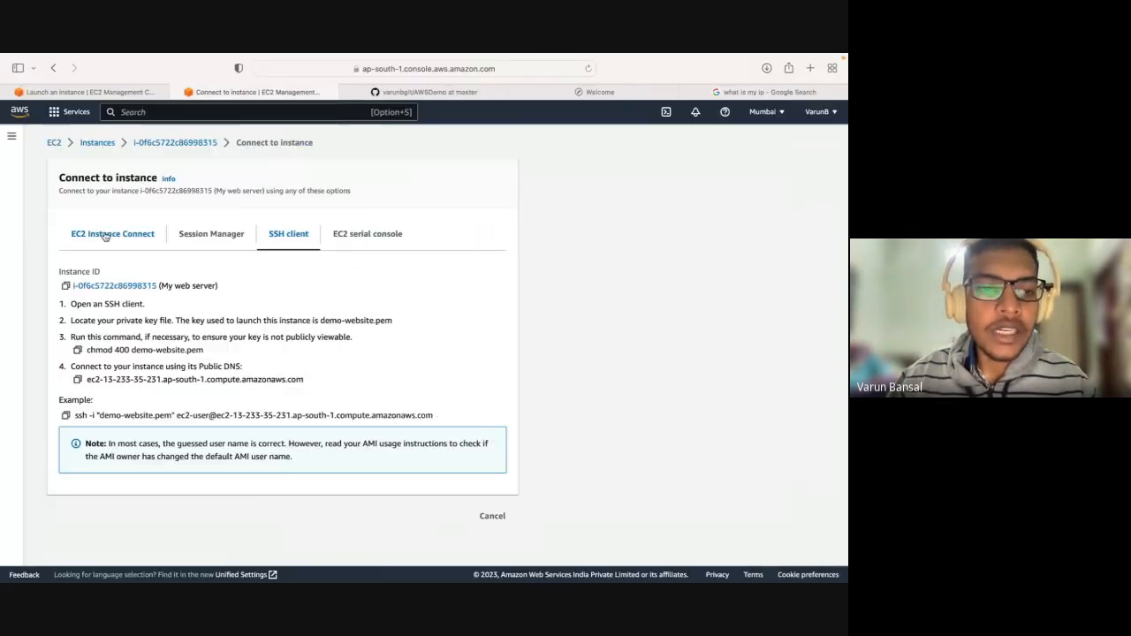
pyautogui.click(112, 233)
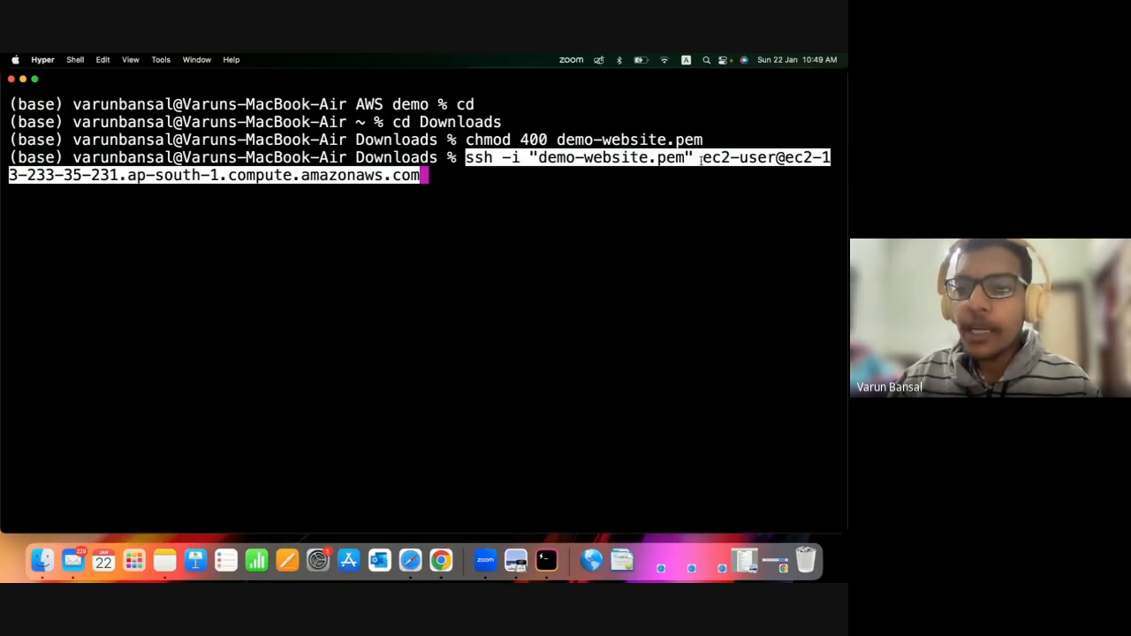
pyautogui.moveTo(700, 157); pyautogui.dragTo(768, 157)
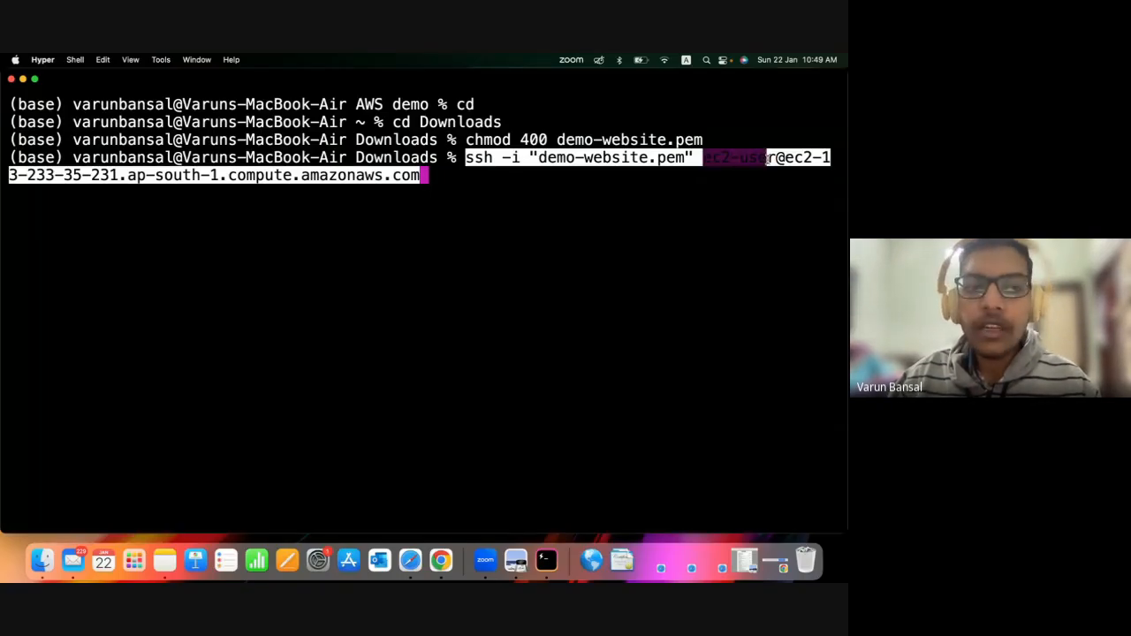
pyautogui.click(805, 158)
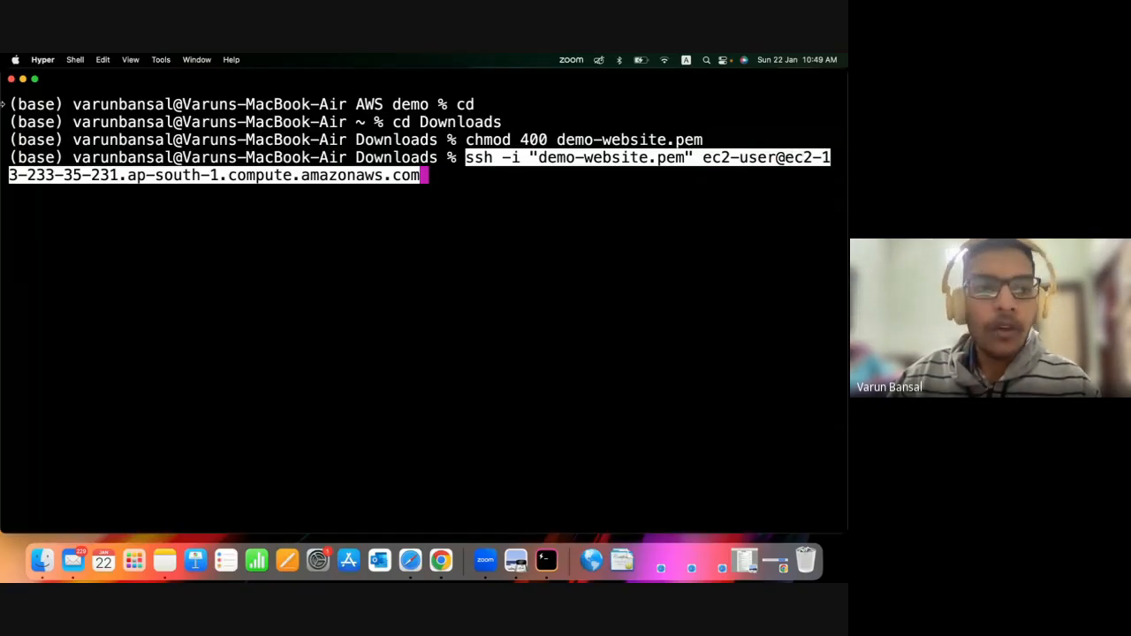
# Review the instance's public DNS address in the example SSH command on the AWS console's SSH client instructions.
pyautogui.hotkey('ctrl', 'Right')
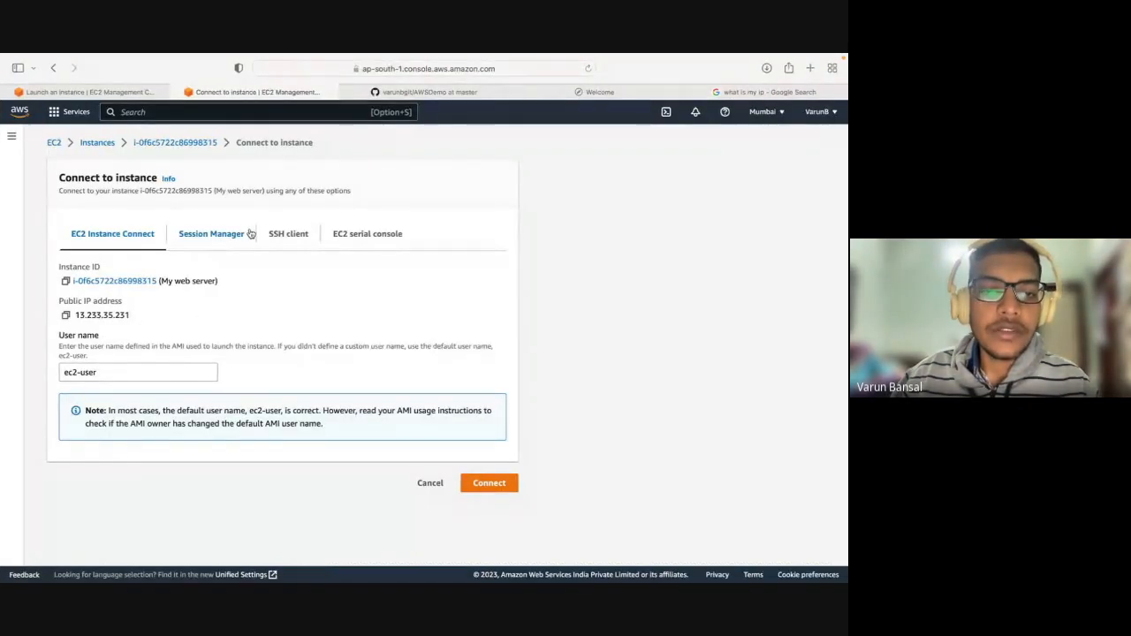
pyautogui.click(288, 233)
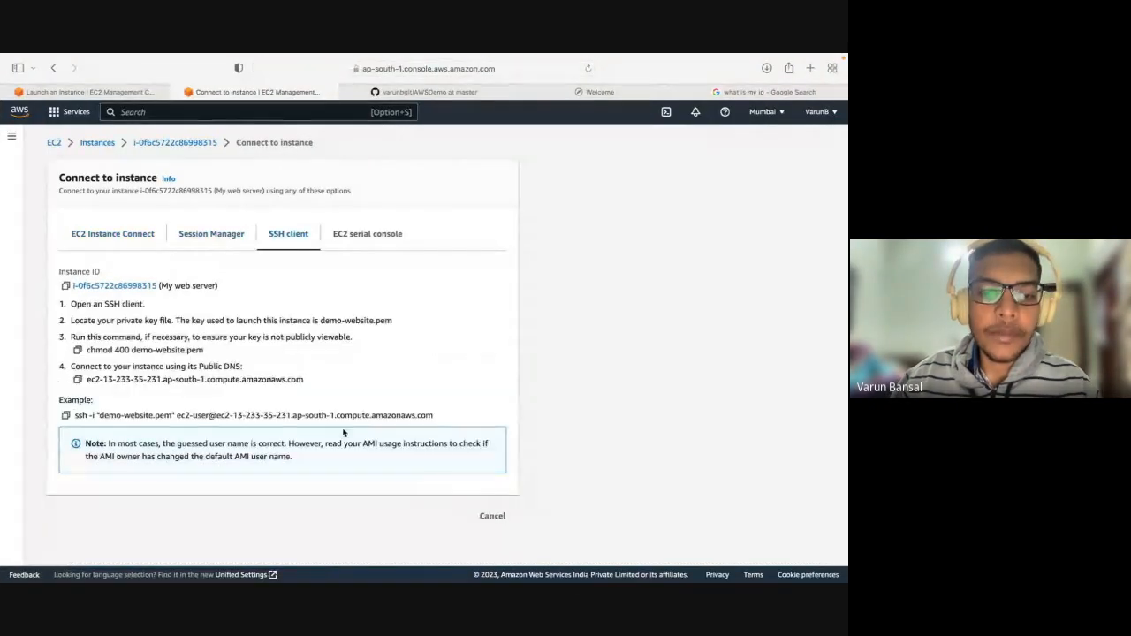
pyautogui.moveTo(234, 416); pyautogui.dragTo(426, 428)
pyautogui.click(297, 416)
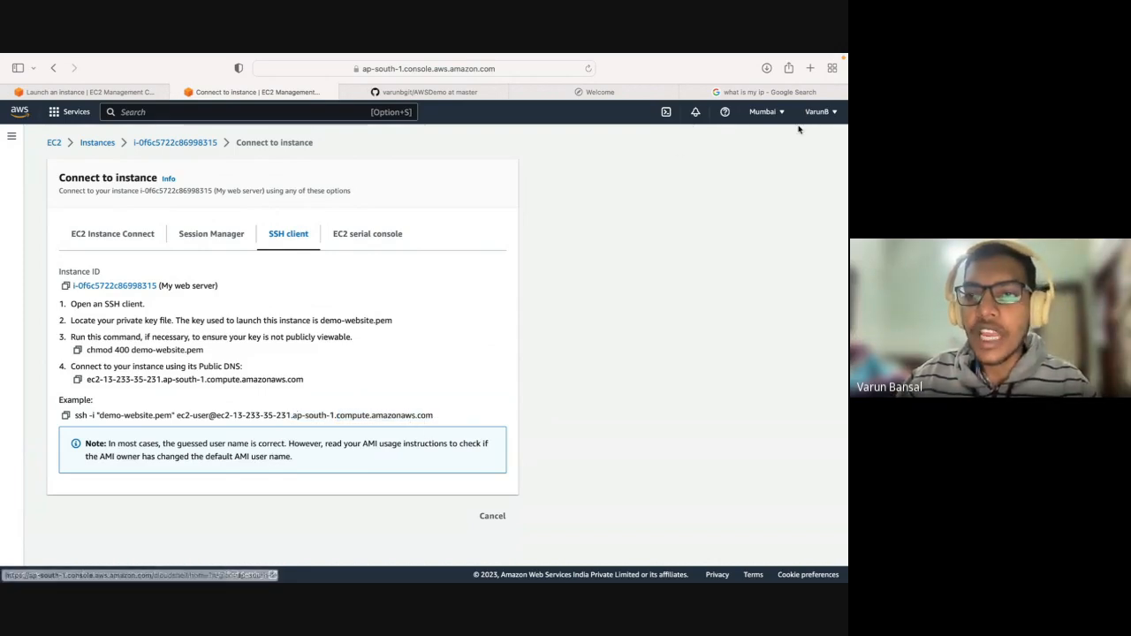
# Switch to Hyper, run the pasted SSH command and answer yes to continue connecting to the host.
pyautogui.hotkey('ctrl', 'Left')
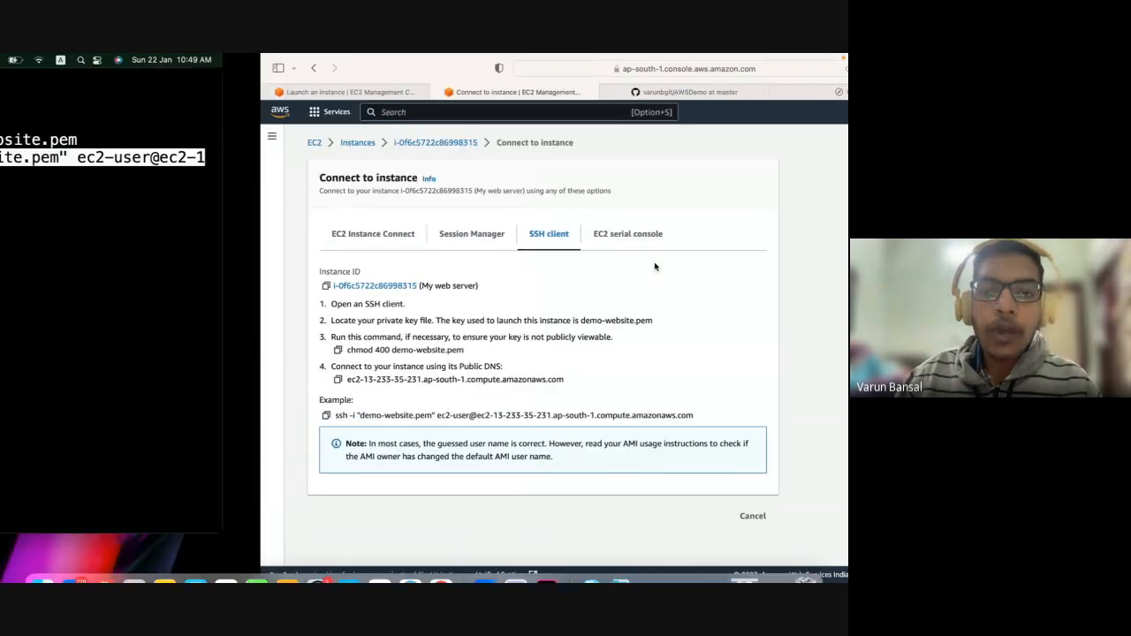
pyautogui.press('Return')
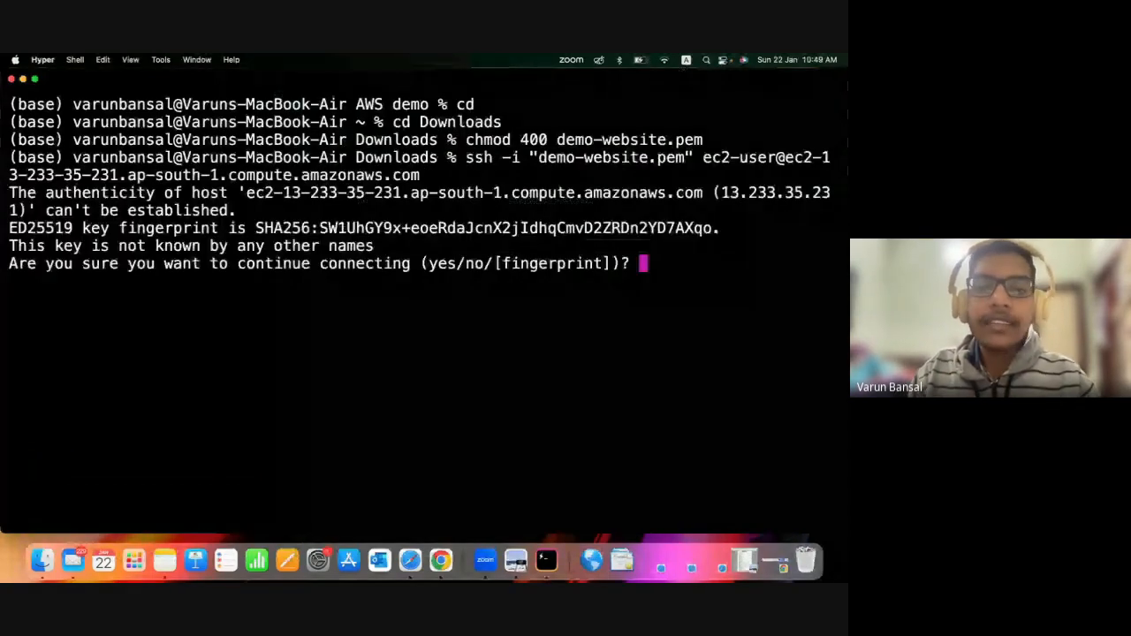
pyautogui.write('yex')
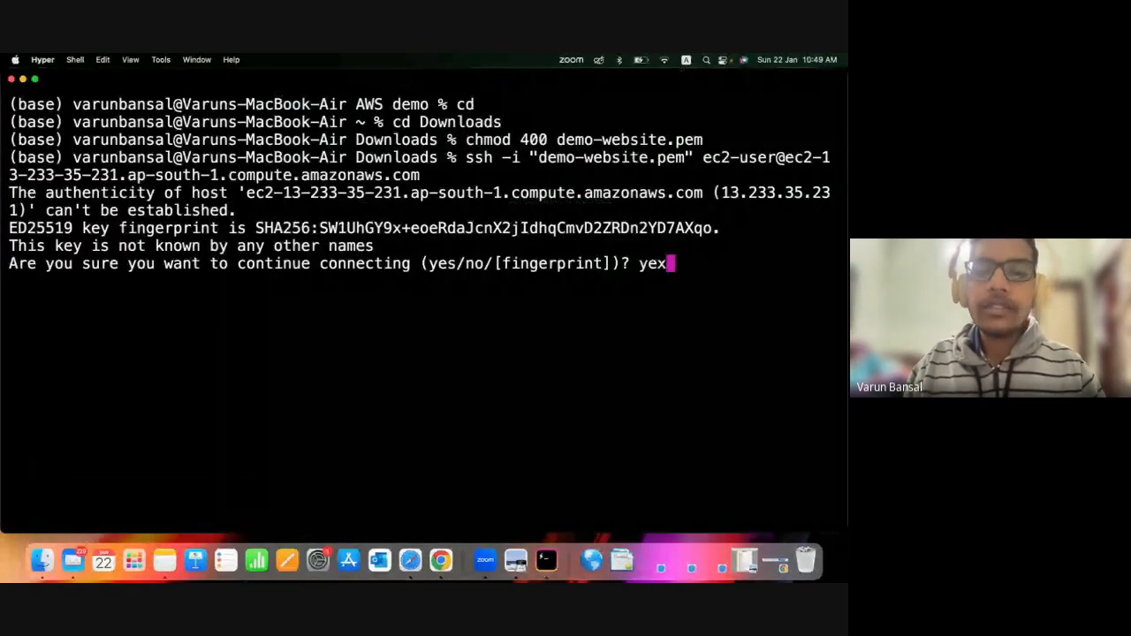
pyautogui.press('BackSpace')
pyautogui.write('s')
pyautogui.press('Return')
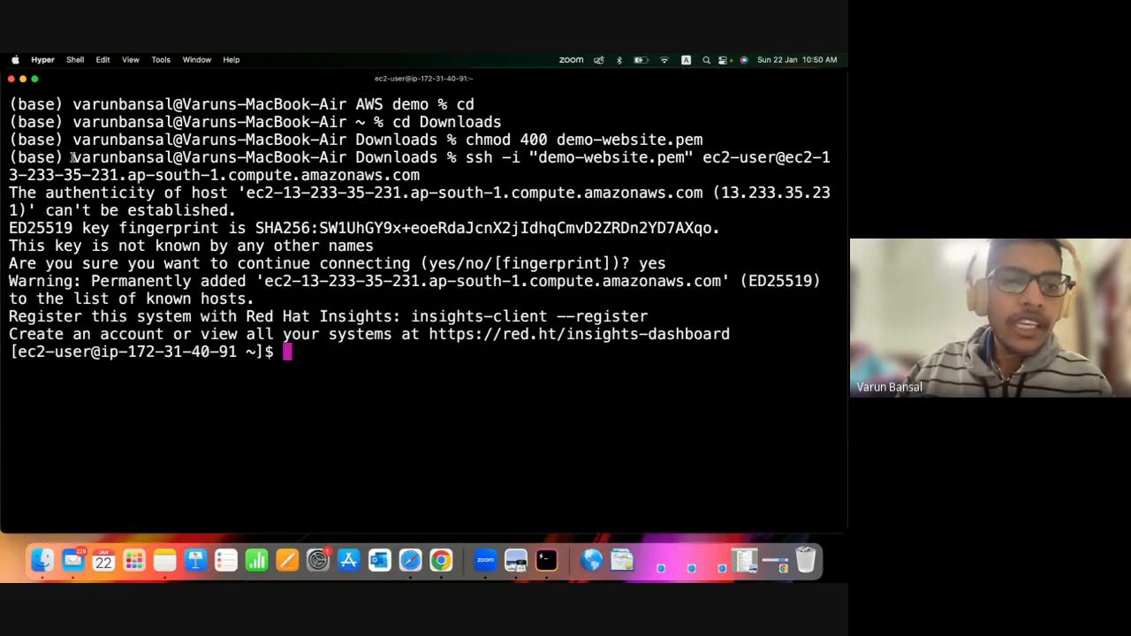
# Review the local machine's prompt and SSH command above the remote login, and clear the terminal screen.
pyautogui.moveTo(73, 158); pyautogui.dragTo(437, 160)
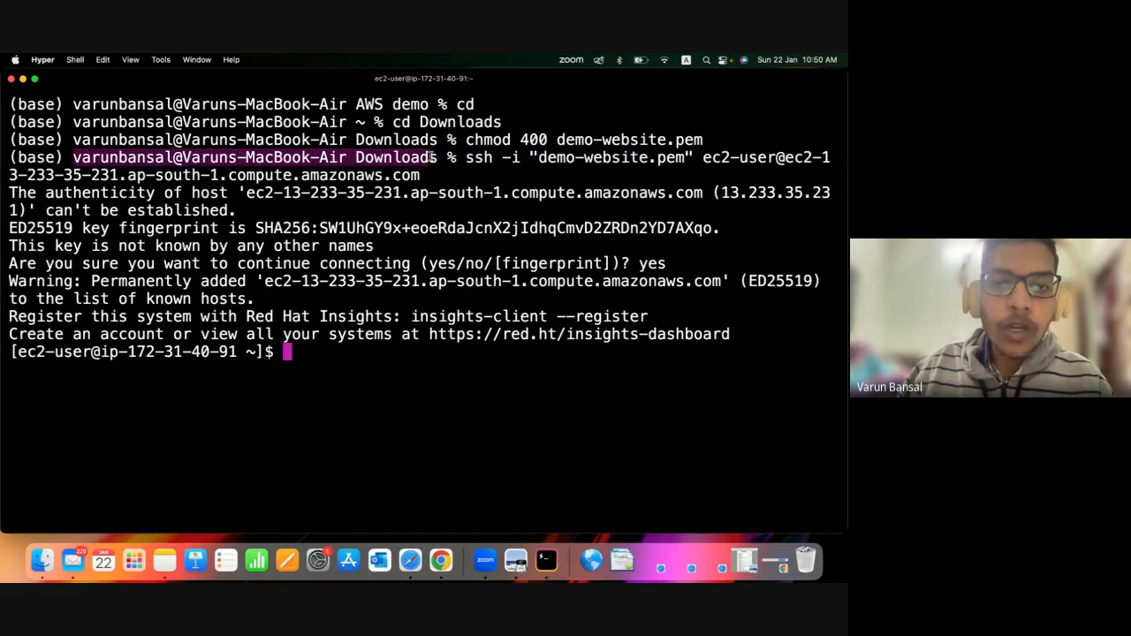
pyautogui.click(169, 159)
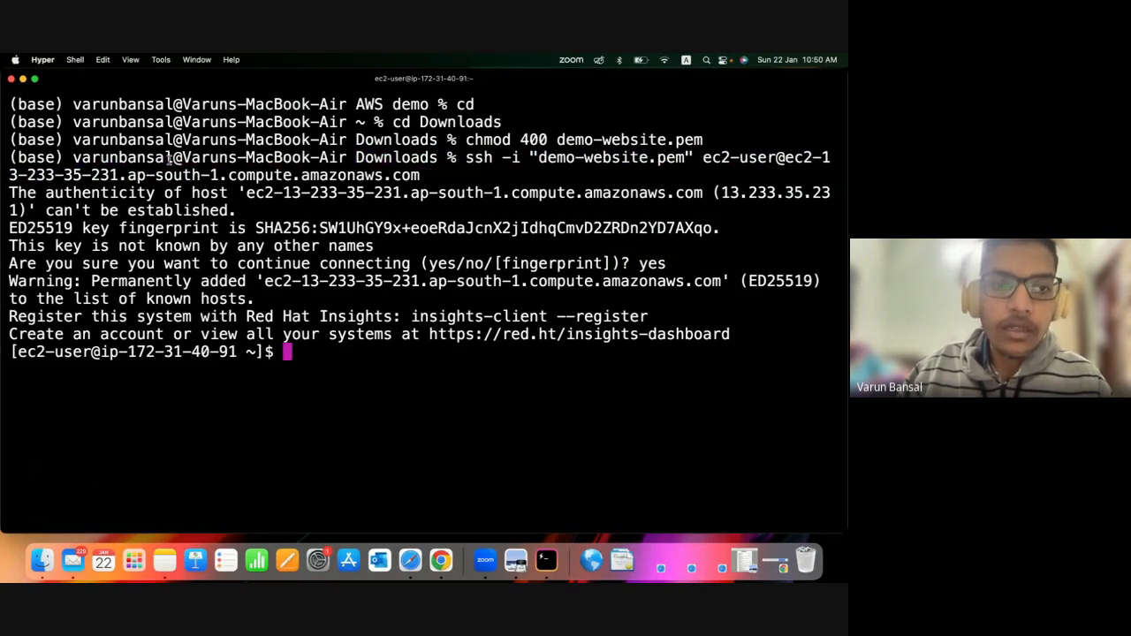
pyautogui.moveTo(72, 157); pyautogui.dragTo(221, 172)
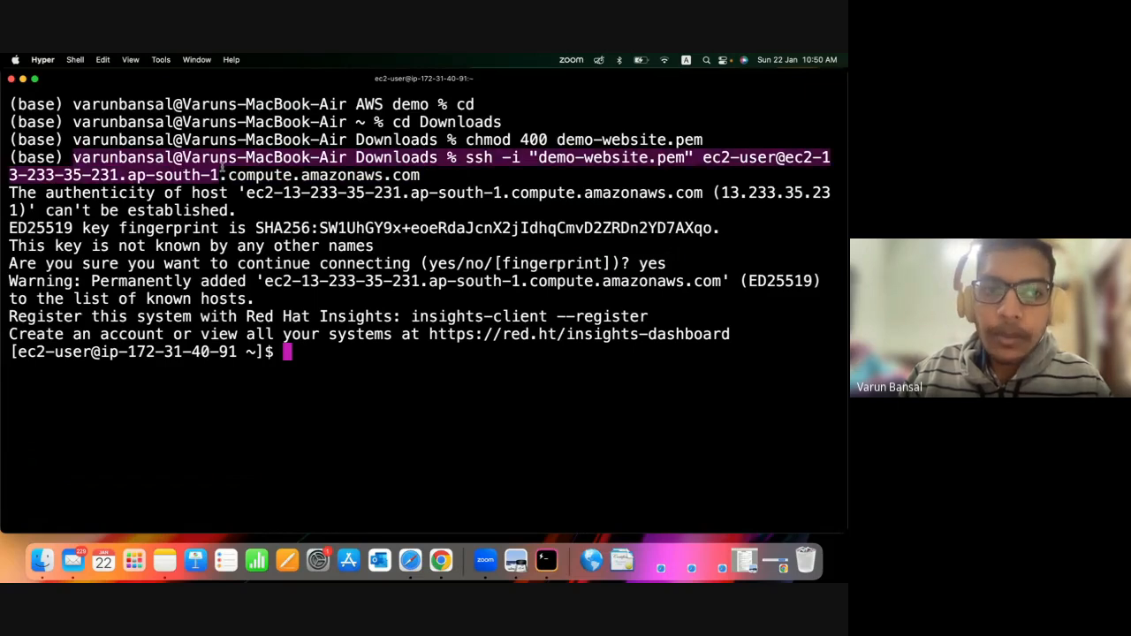
pyautogui.click(280, 400)
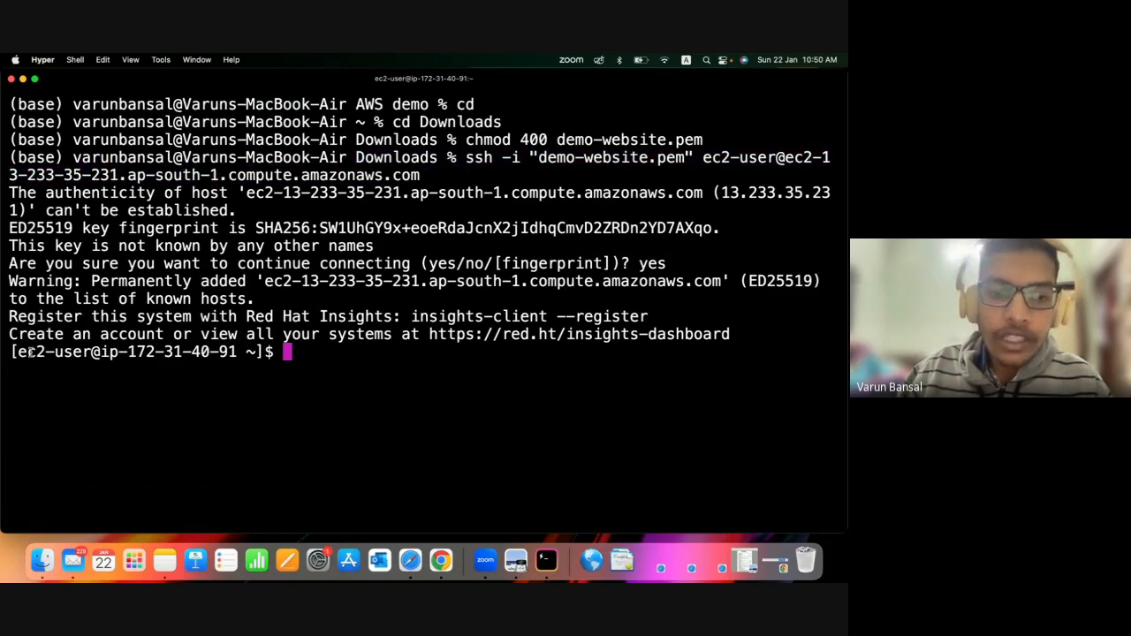
pyautogui.write('clear')
pyautogui.press('Return')
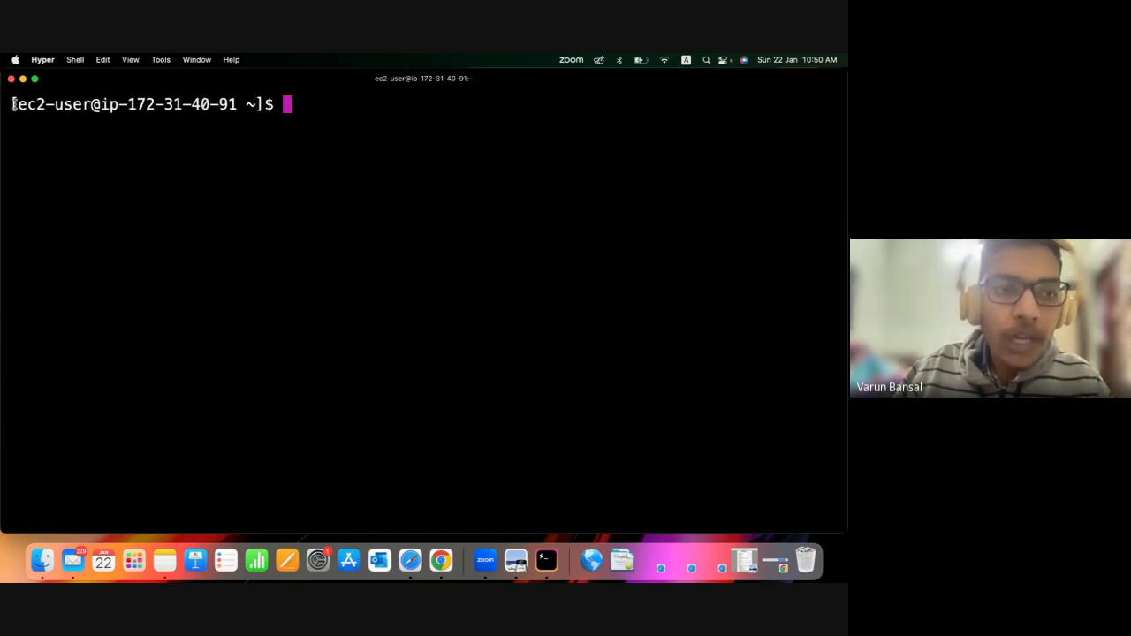
# Examine the user name and IP address in the remote prompt, and print the working directory with pwd.
pyautogui.moveTo(14, 105); pyautogui.dragTo(235, 104)
pyautogui.click(113, 108)
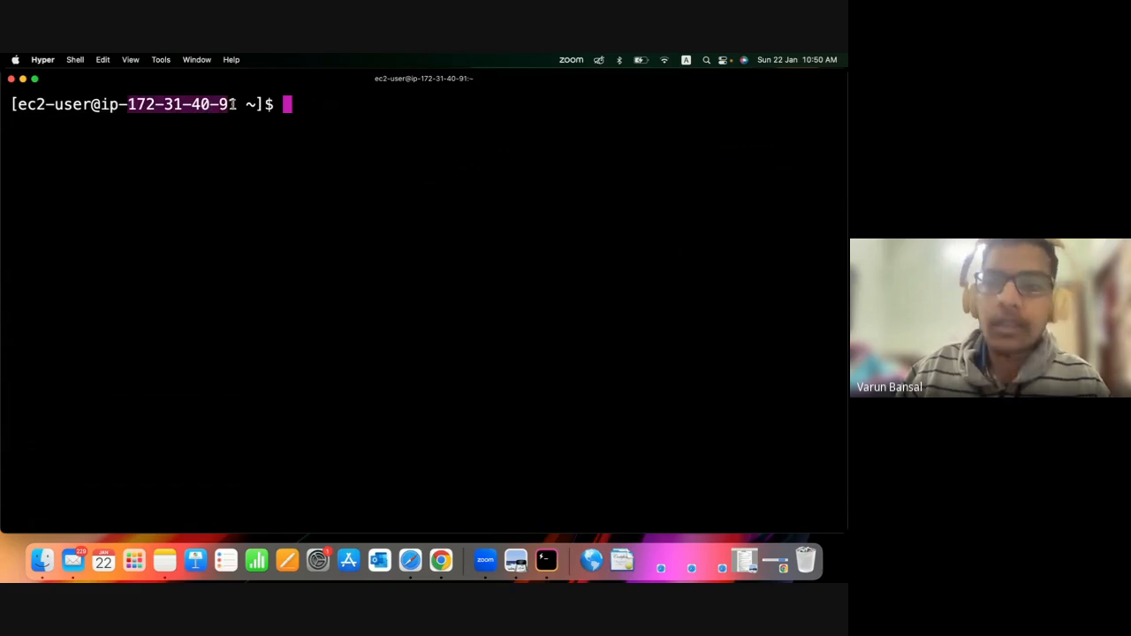
pyautogui.click(253, 111)
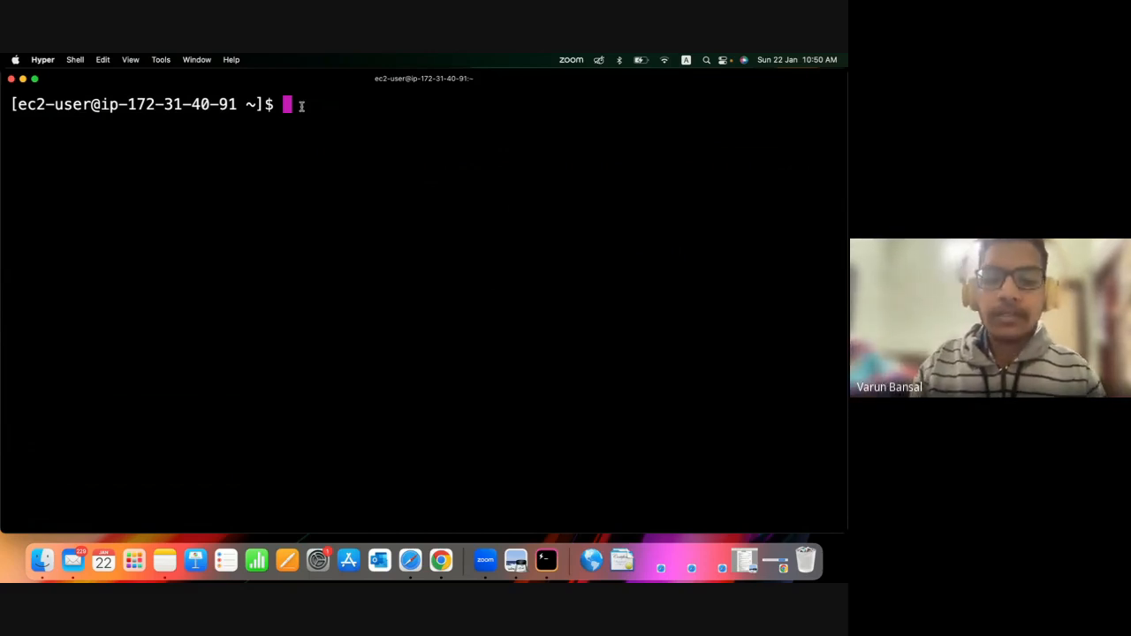
pyautogui.write('pwd')
pyautogui.press('Return')
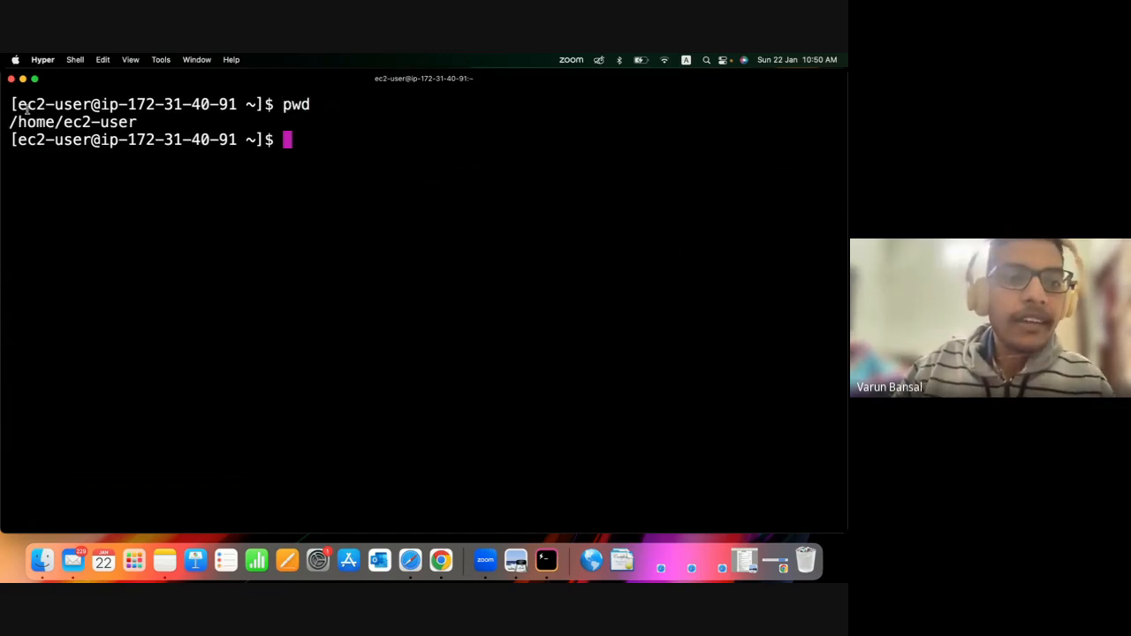
# Examine the directory path printed by pwd and compare it with the remote prompt on the line above.
pyautogui.moveTo(9, 122); pyautogui.dragTo(155, 124)
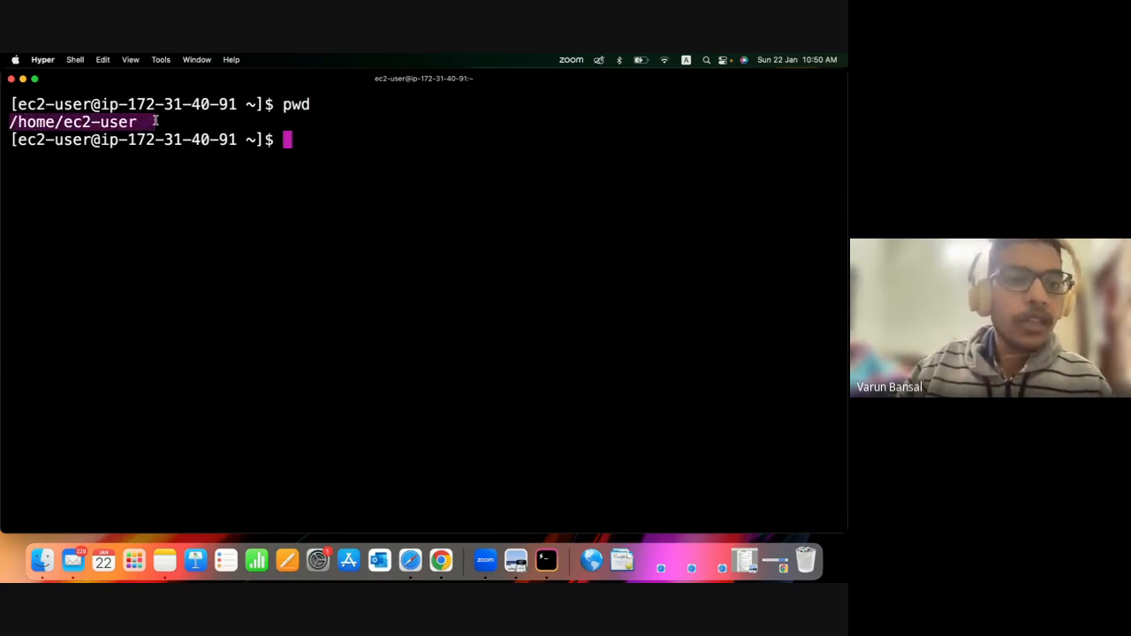
pyautogui.click(146, 123)
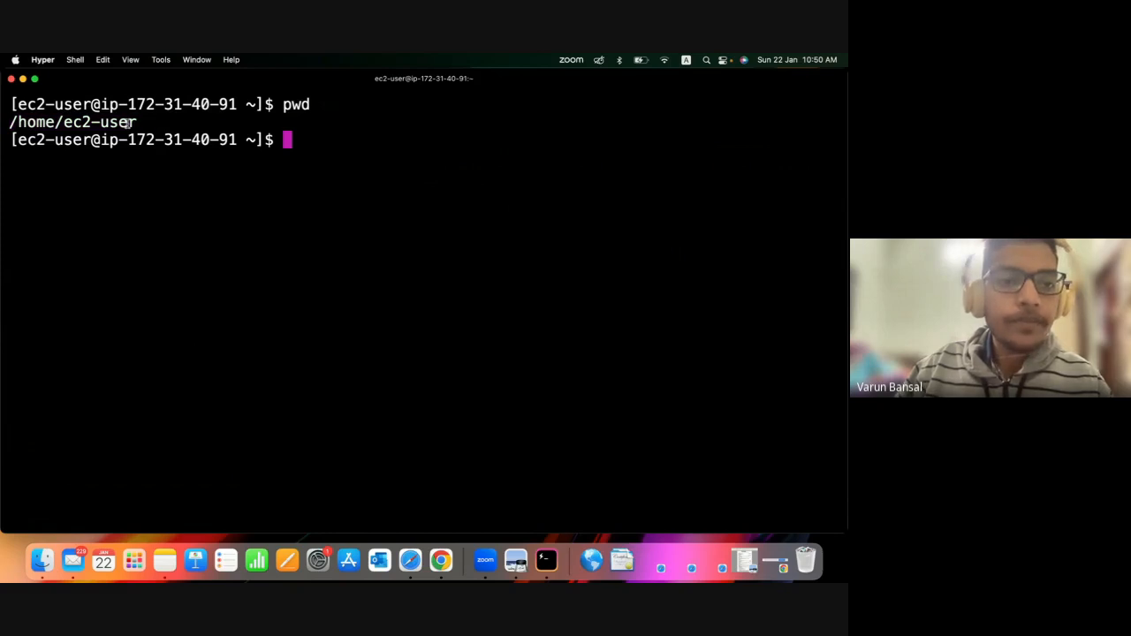
pyautogui.moveTo(129, 123); pyautogui.dragTo(7, 125)
pyautogui.click(6, 125)
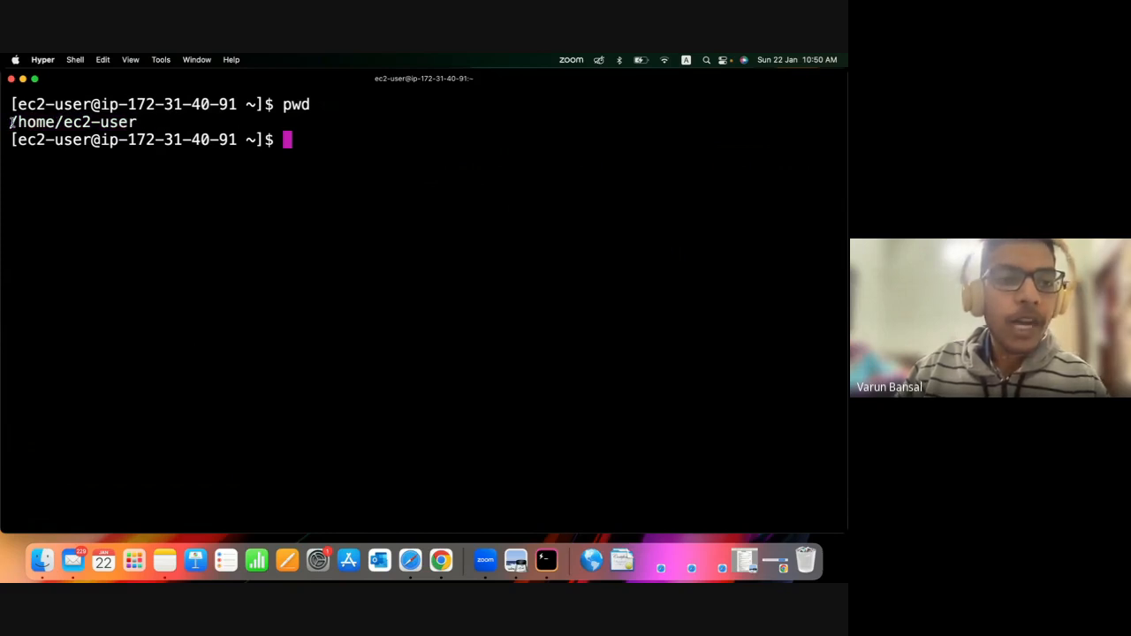
pyautogui.moveTo(138, 123); pyautogui.dragTo(8, 124)
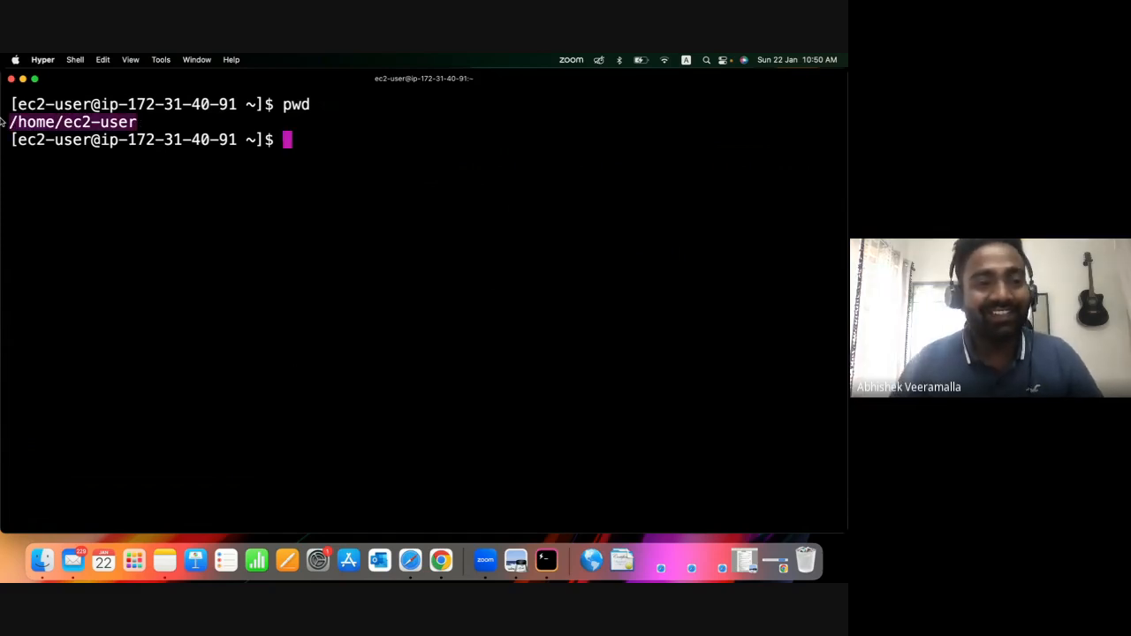
pyautogui.moveTo(143, 123); pyautogui.dragTo(1, 129)
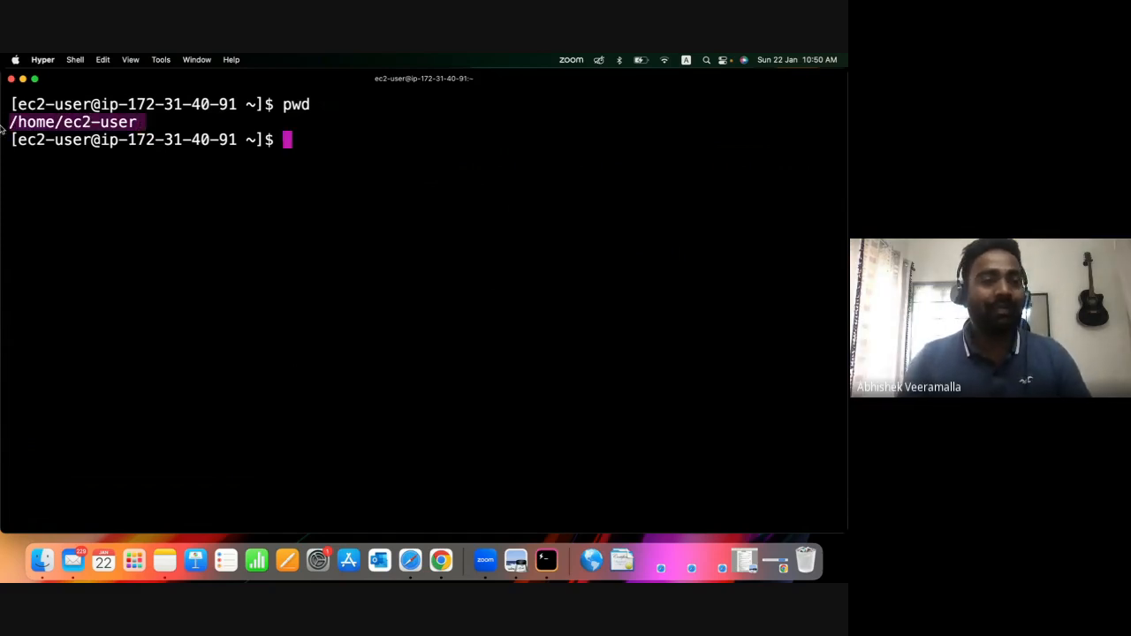
pyautogui.click(305, 129)
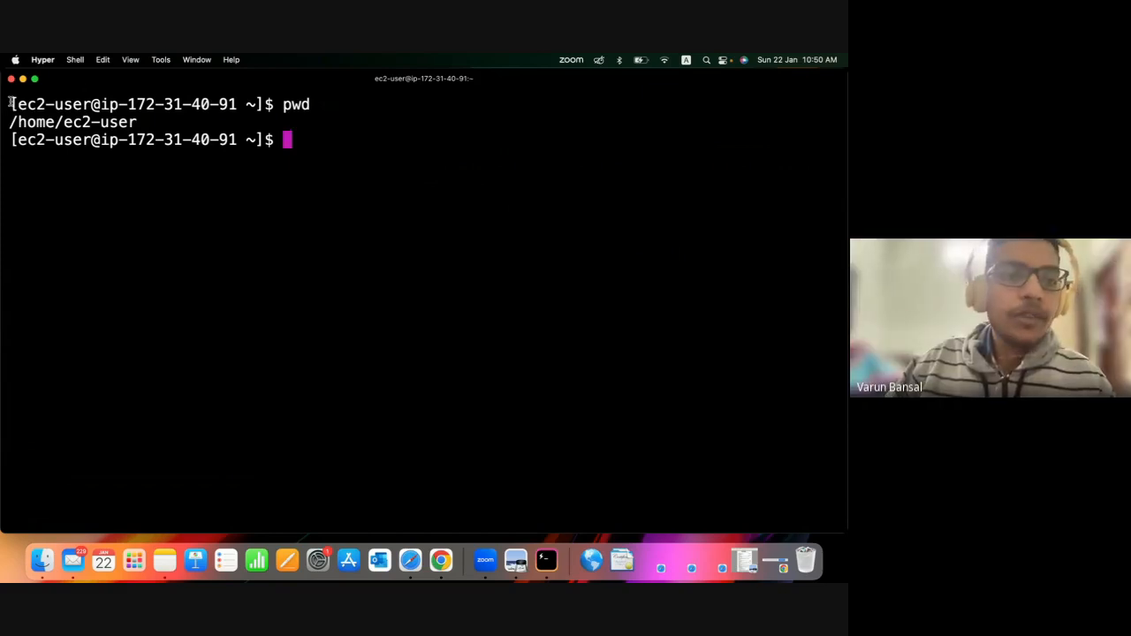
pyautogui.moveTo(9, 106)
pyautogui.mouseDown()
pyautogui.moveTo(241, 105)
pyautogui.moveTo(20, 129)
pyautogui.moveTo(18, 104)
pyautogui.mouseUp()
pyautogui.click(239, 104)
pyautogui.click(252, 105)
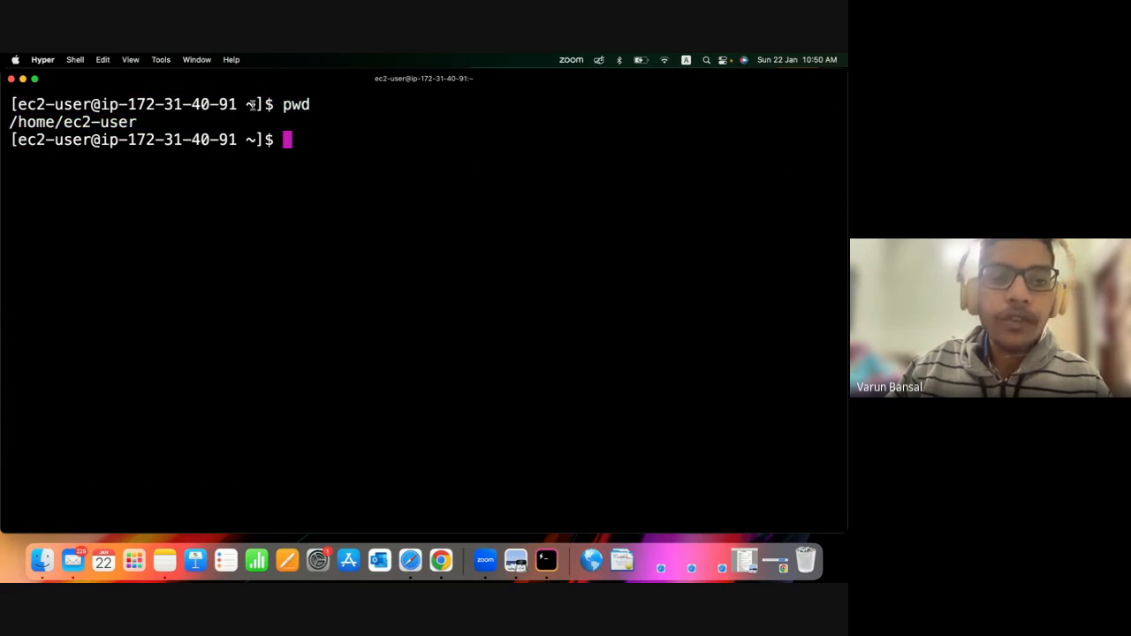
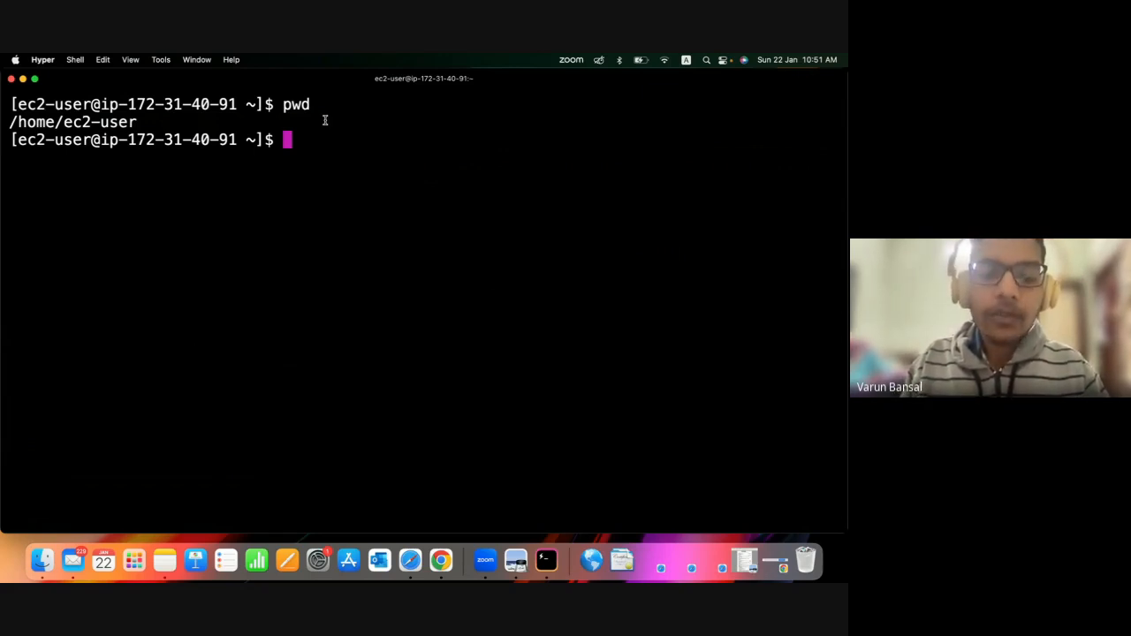
# Try to update the server's packages as the regular ec2-user with yum update -y.
pyautogui.write('yum ')
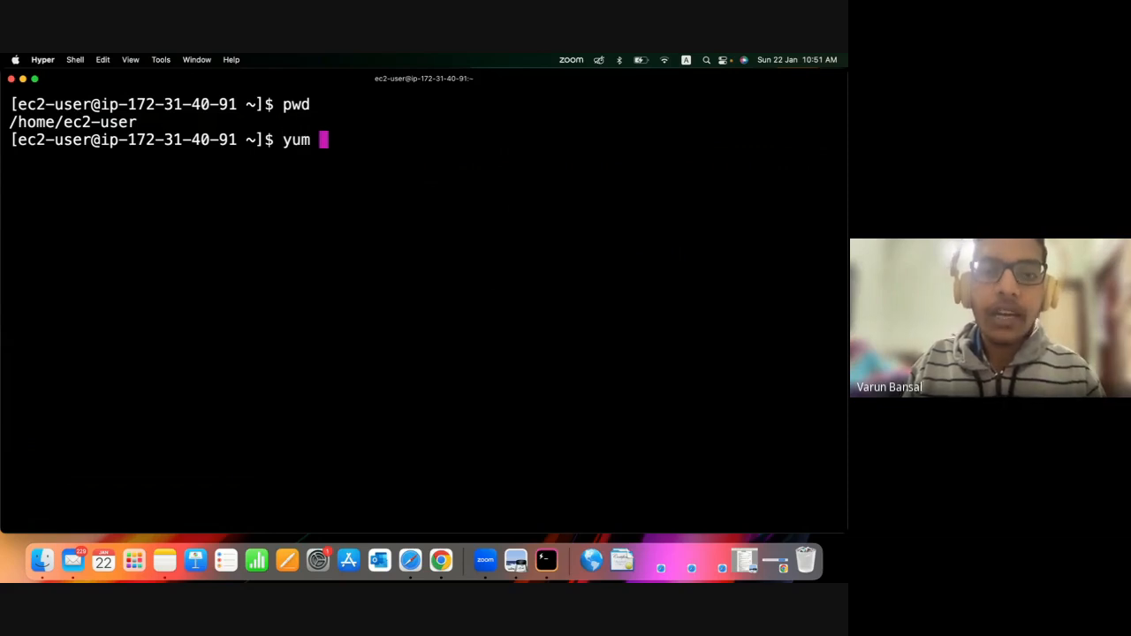
pyautogui.write('up')
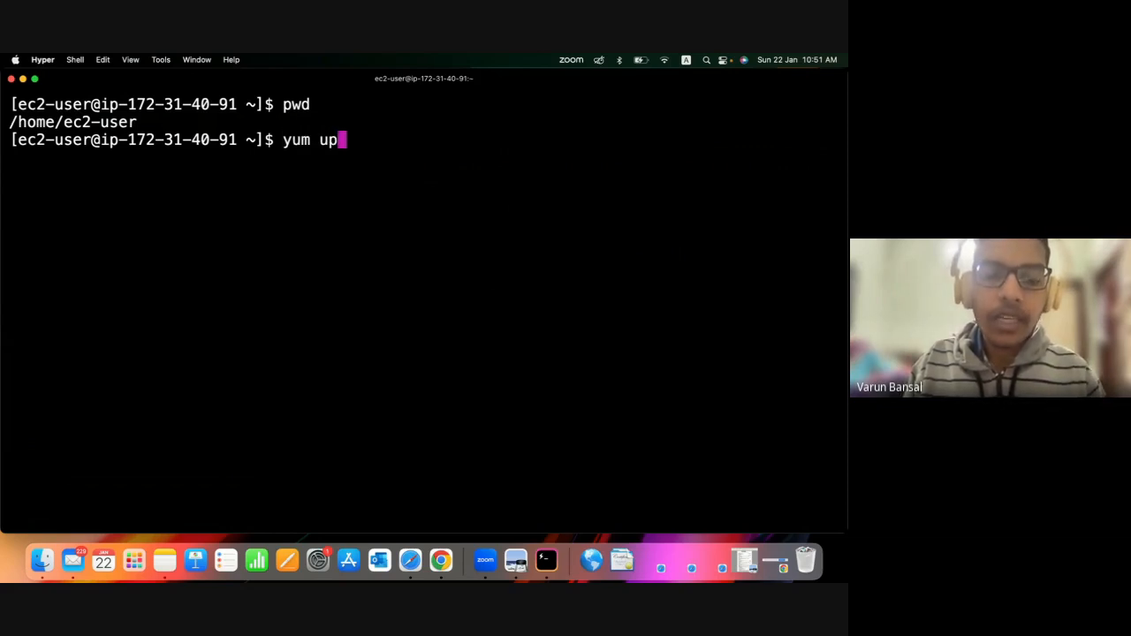
pyautogui.write('date -y')
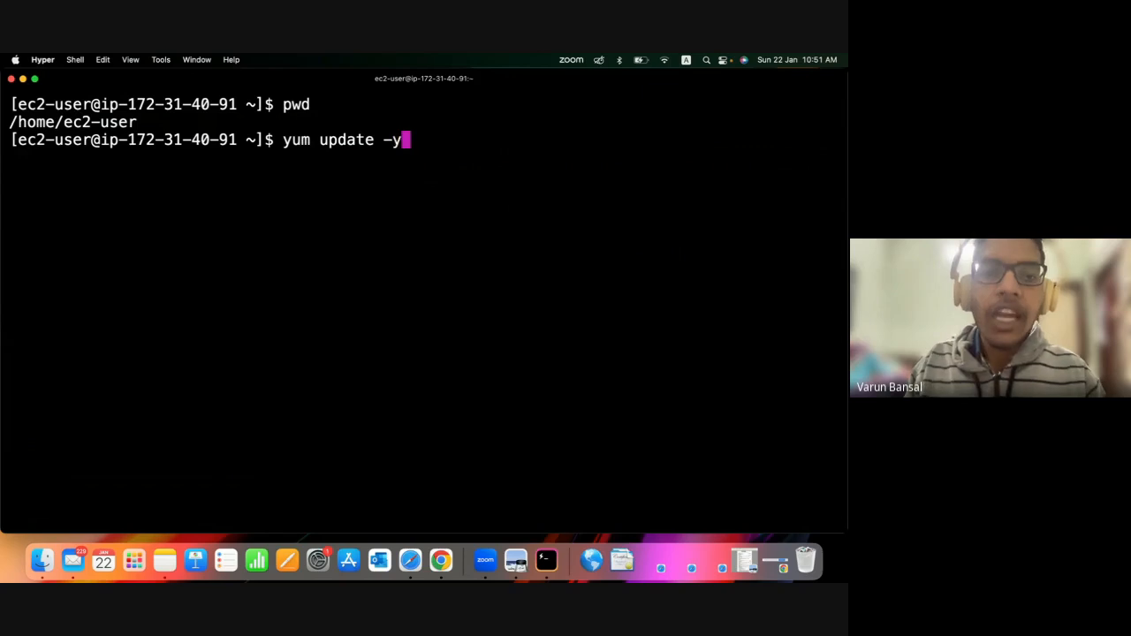
pyautogui.press('Return')
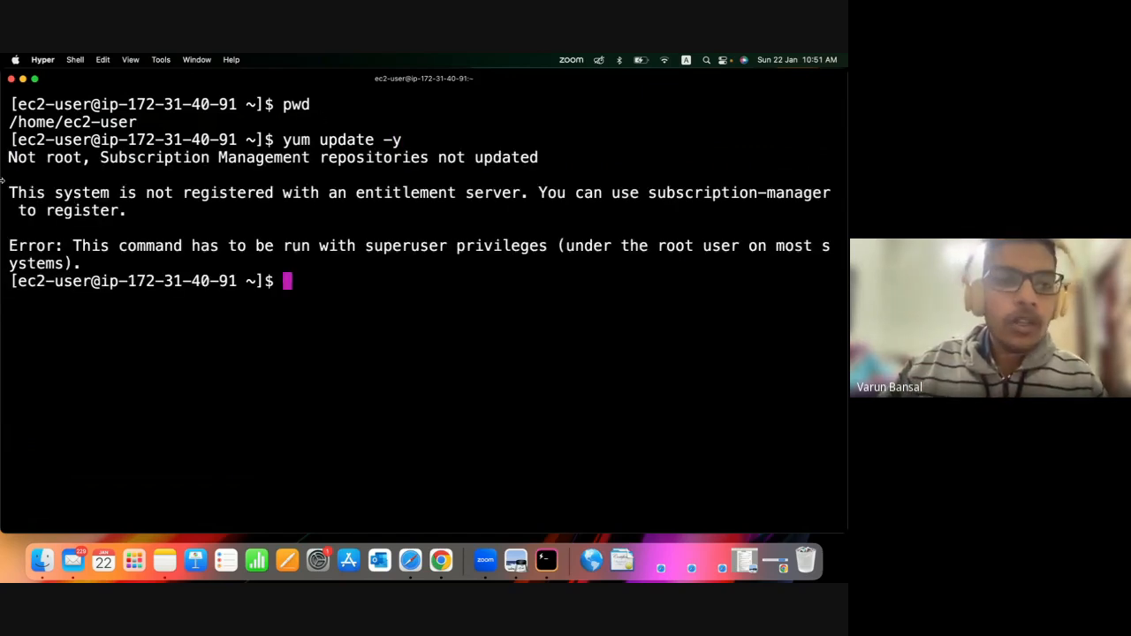
# Examine the first line of the yum output and compare it with the update command and prompt above it.
pyautogui.moveTo(8, 156); pyautogui.dragTo(87, 157)
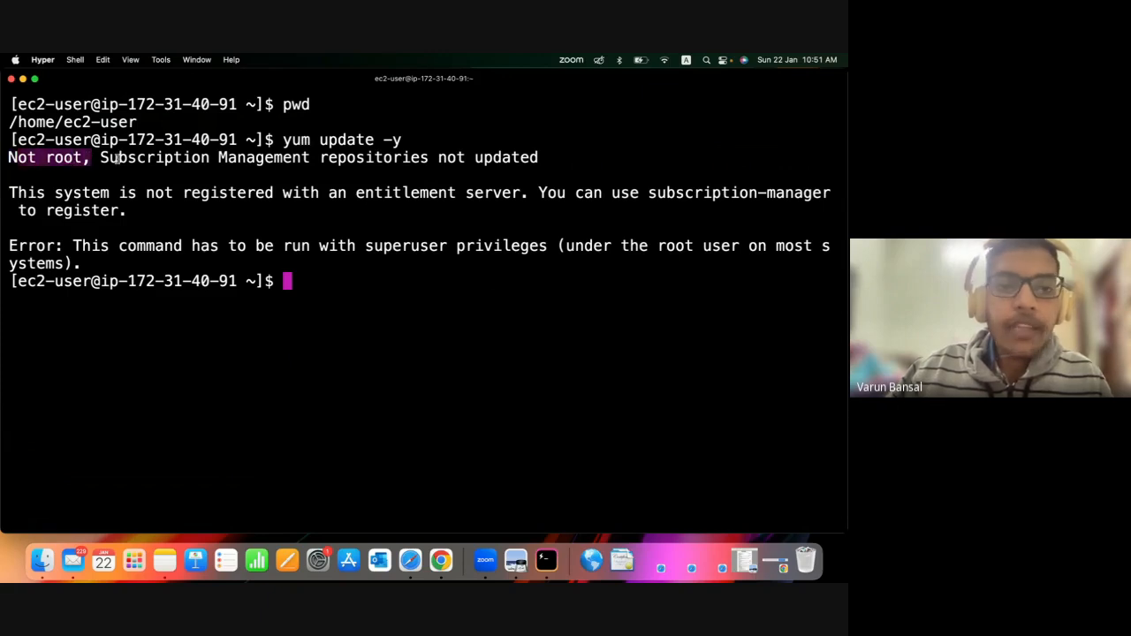
pyautogui.moveTo(283, 140); pyautogui.dragTo(513, 125)
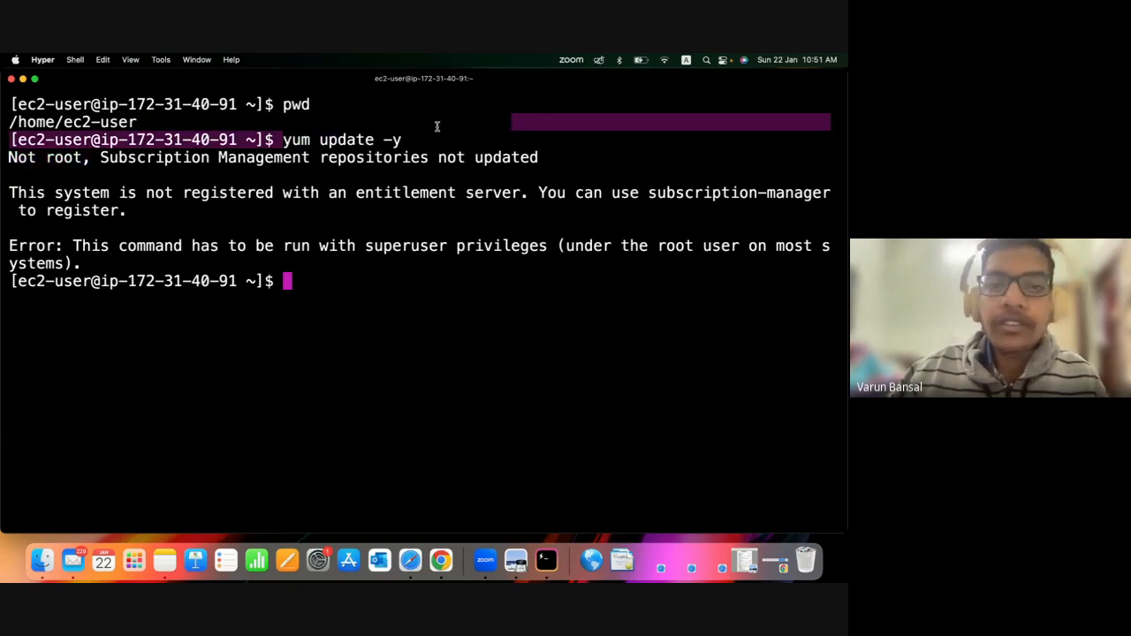
pyautogui.click(403, 142)
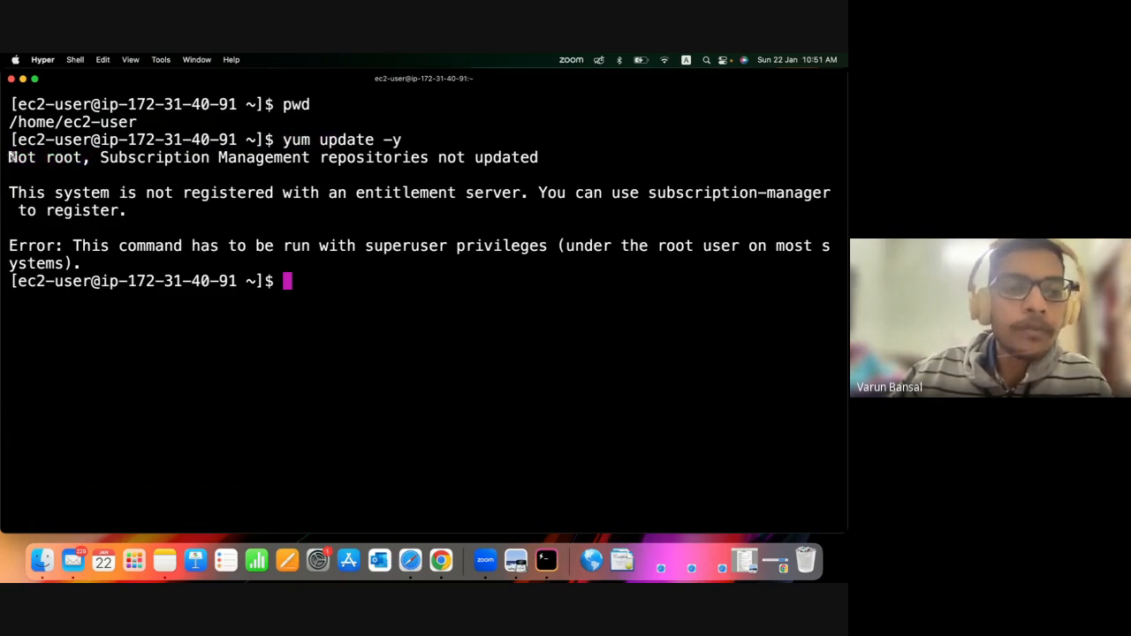
pyautogui.moveTo(8, 156); pyautogui.dragTo(202, 163)
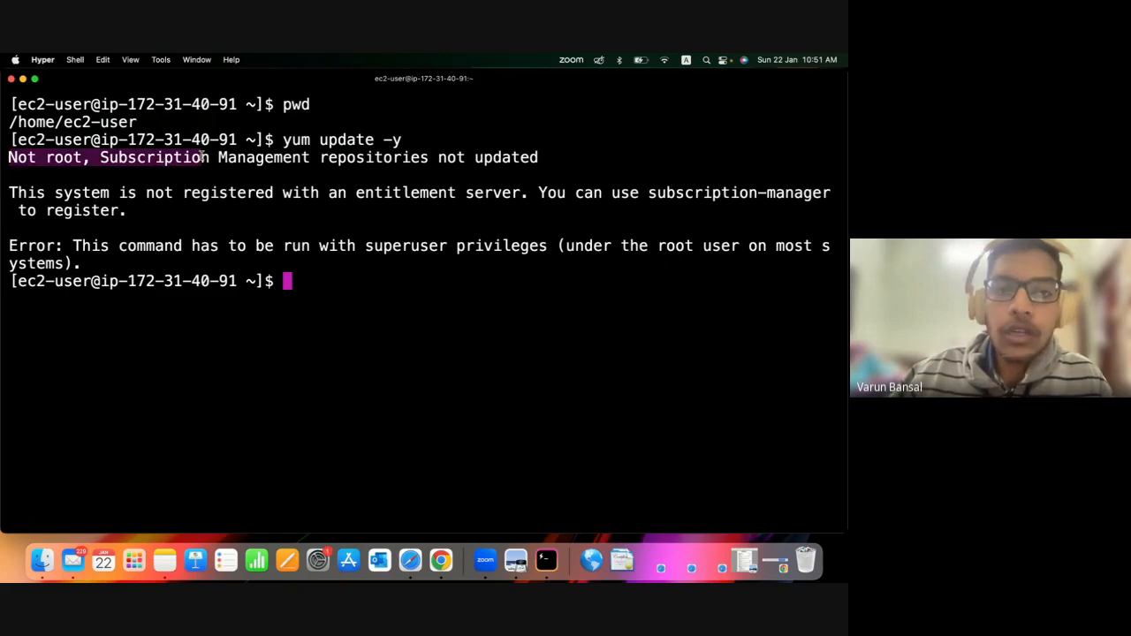
pyautogui.click(311, 144)
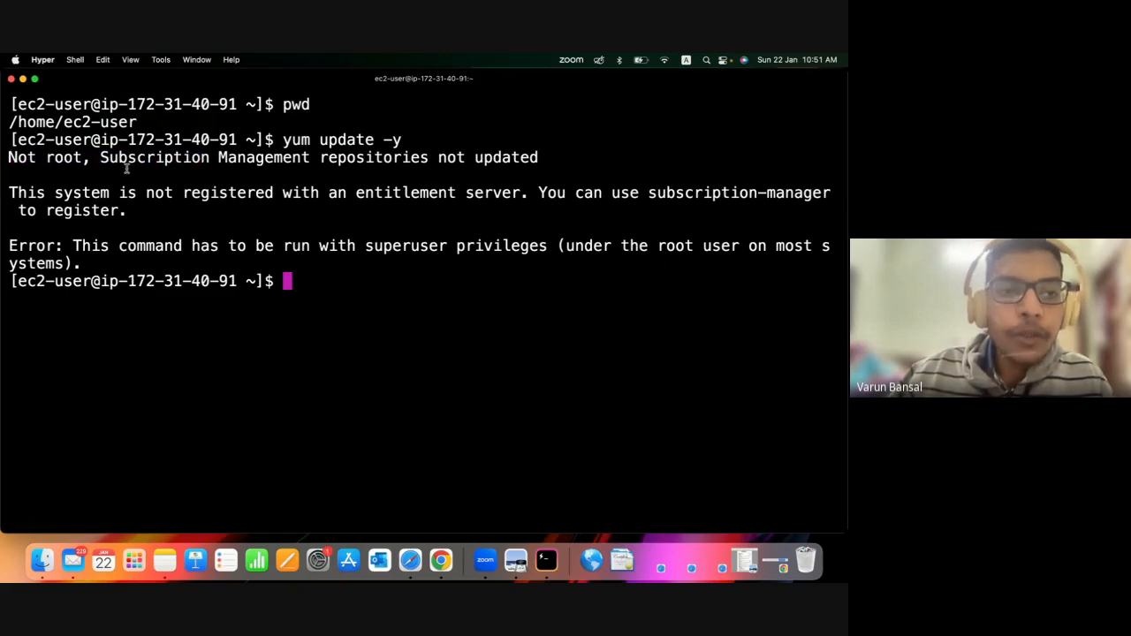
pyautogui.moveTo(64, 124); pyautogui.dragTo(317, 105)
pyautogui.click(333, 119)
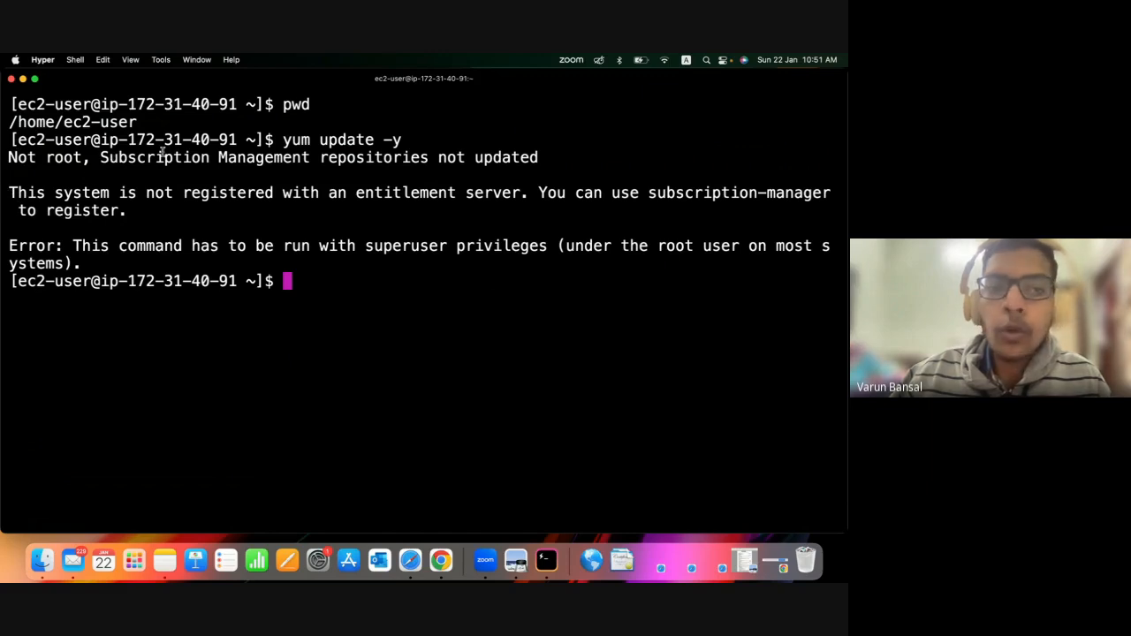
pyautogui.moveTo(84, 161); pyautogui.dragTo(13, 160)
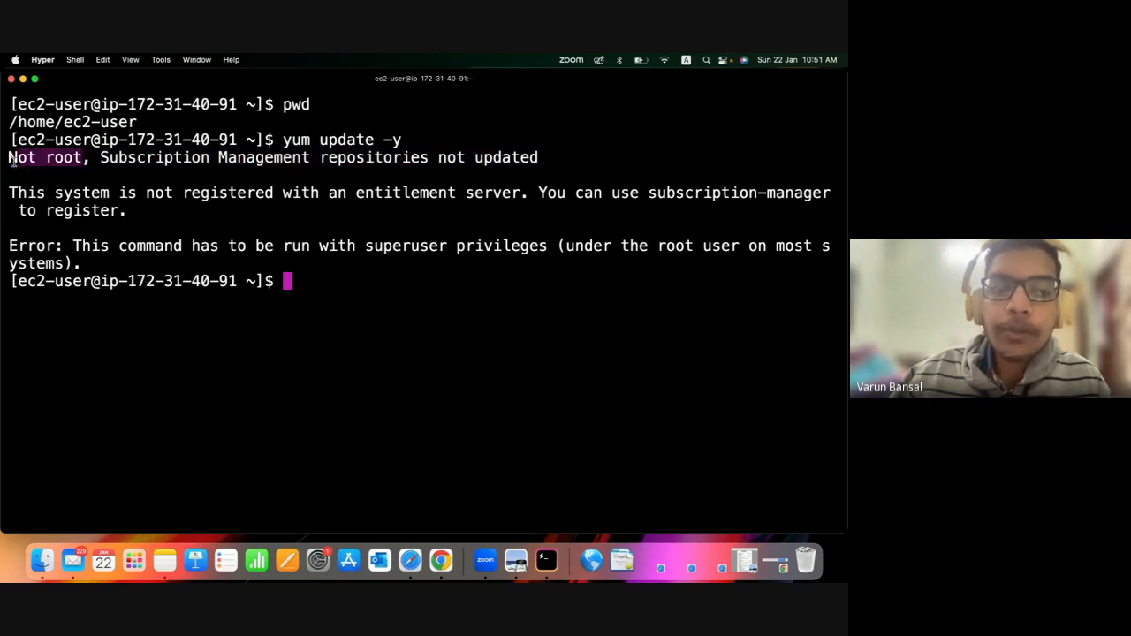
pyautogui.click(14, 162)
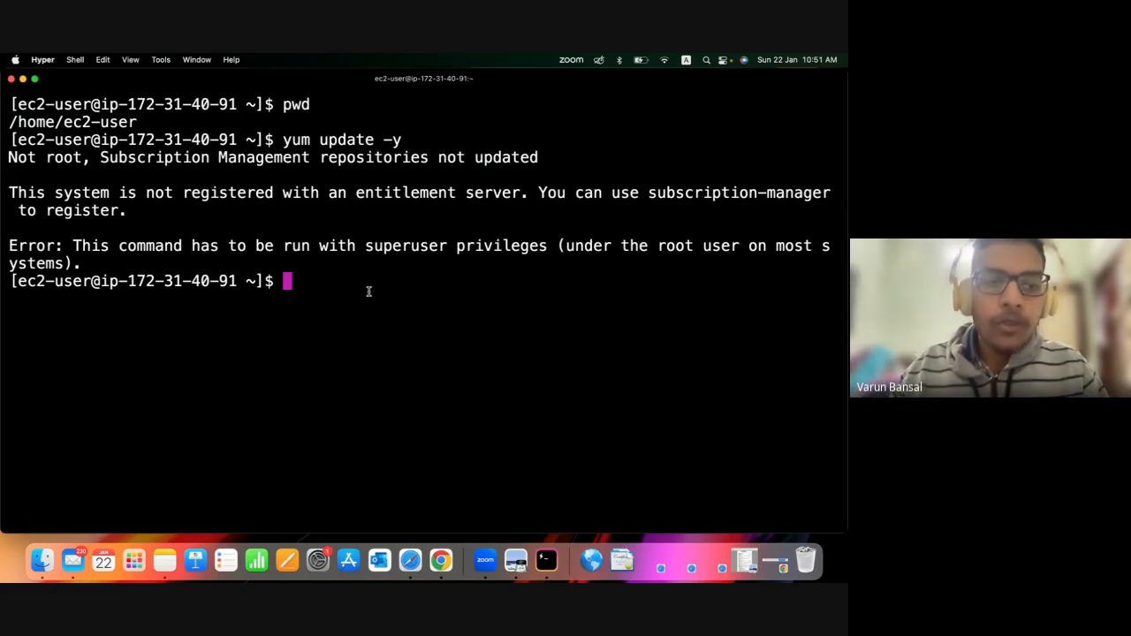
# Switch to the root user with sudo su -, check the user name in the prompt, and clear the terminal screen.
pyautogui.write('sudo')
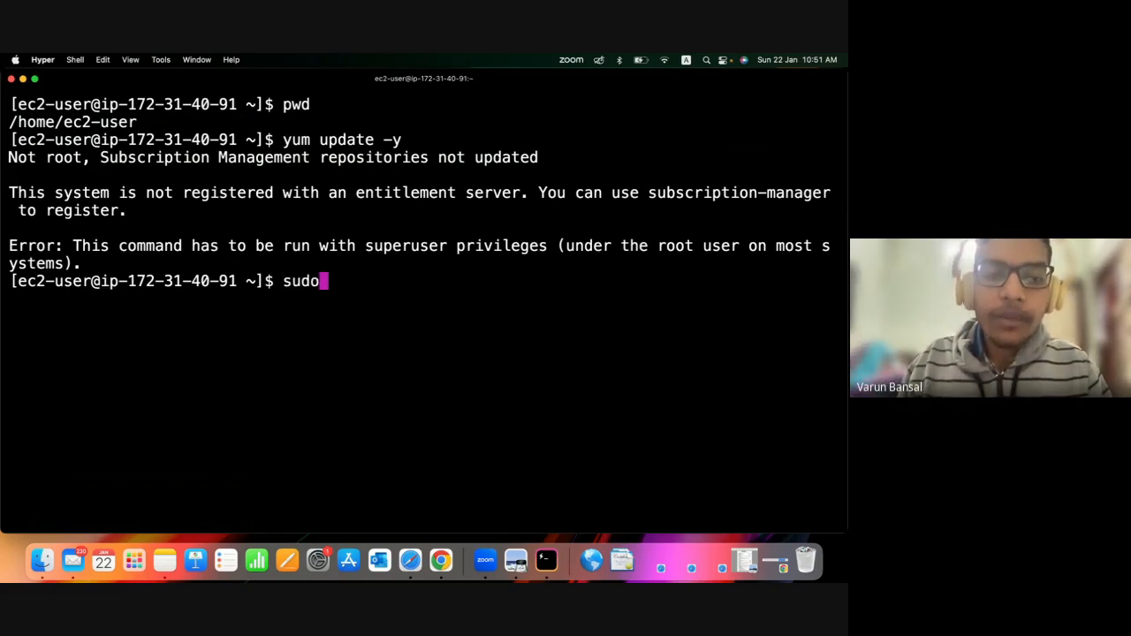
pyautogui.write(' su ')
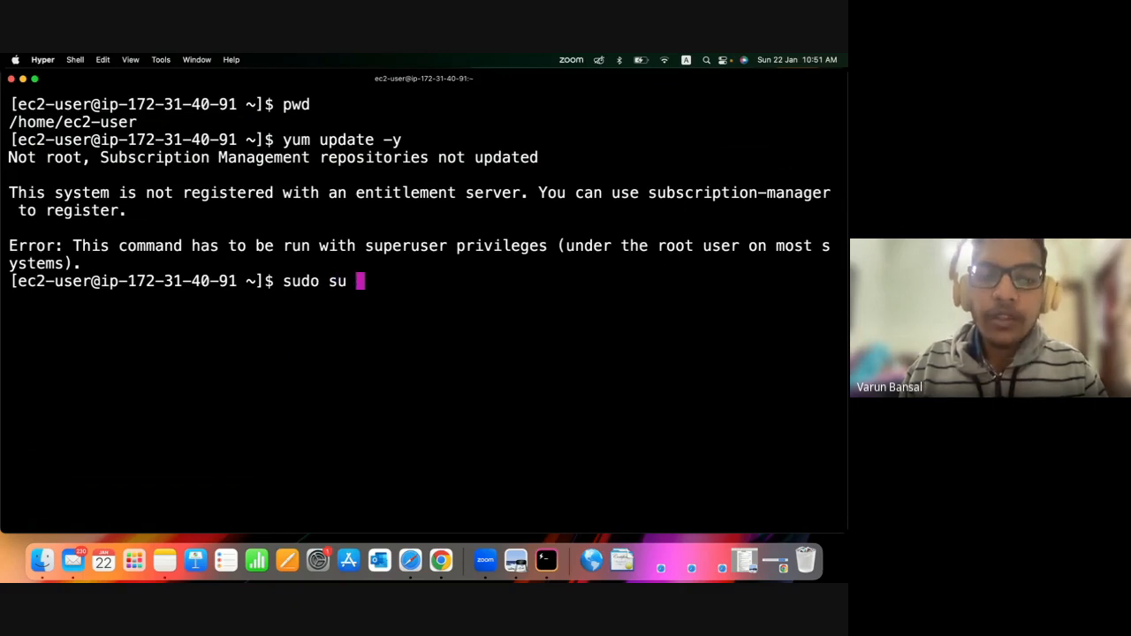
pyautogui.write('-')
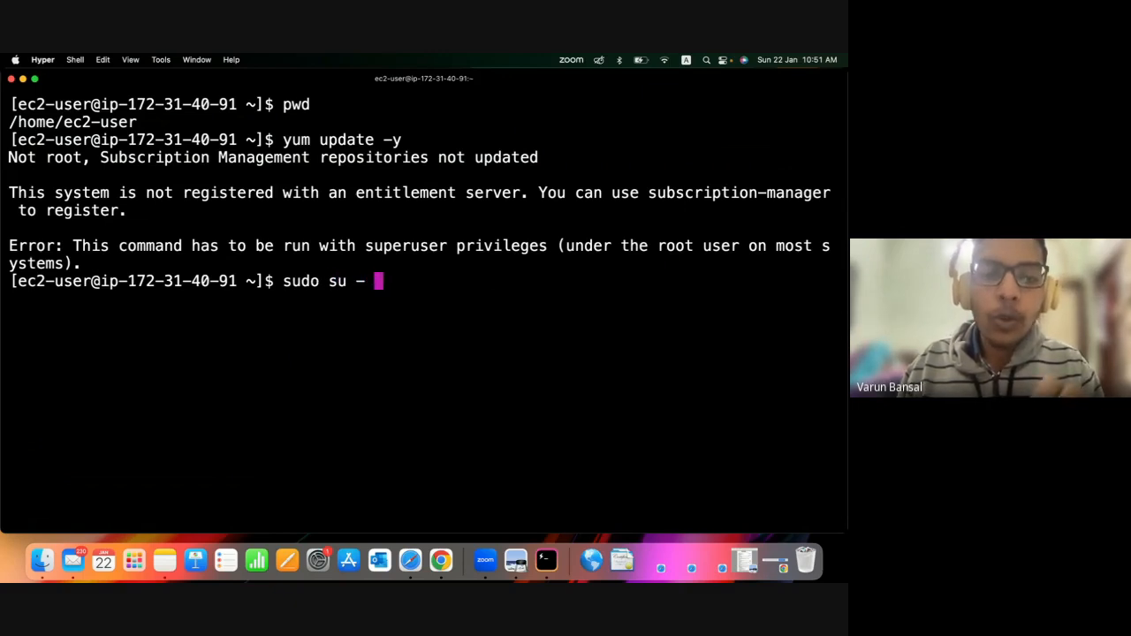
pyautogui.press('Return')
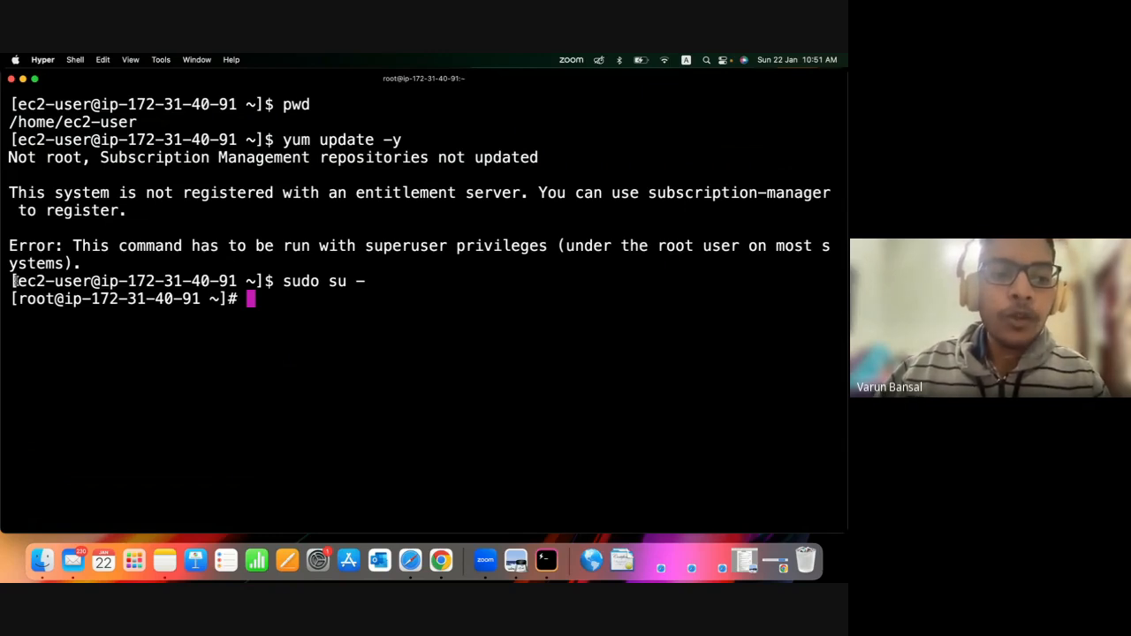
pyautogui.moveTo(16, 282); pyautogui.dragTo(56, 299)
pyautogui.click(42, 303)
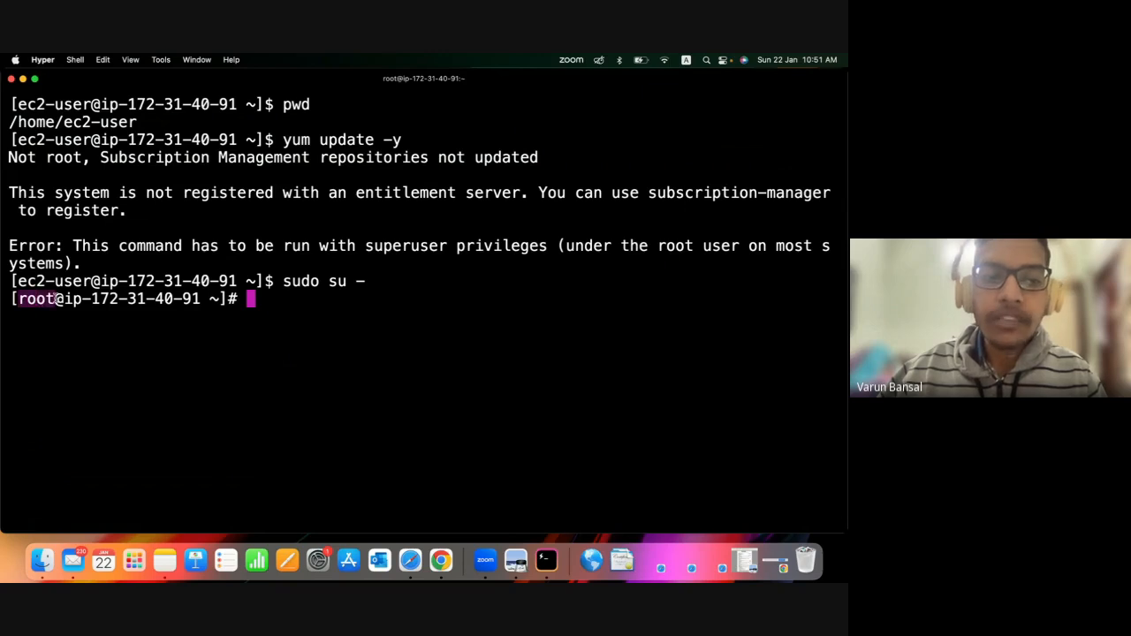
pyautogui.click(273, 293)
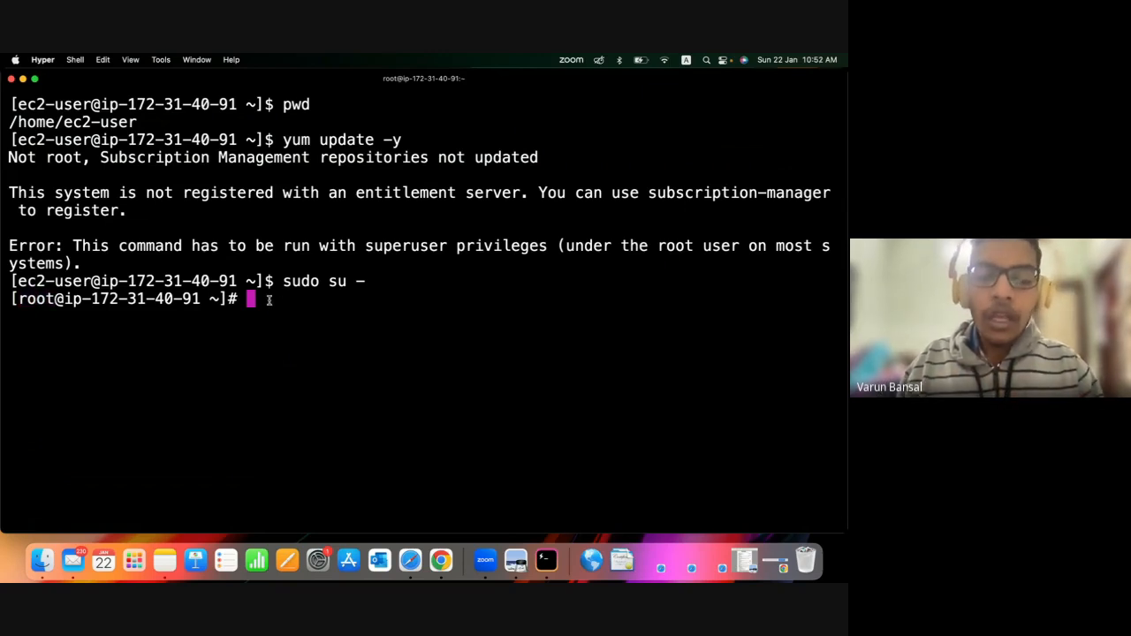
pyautogui.write('cle')
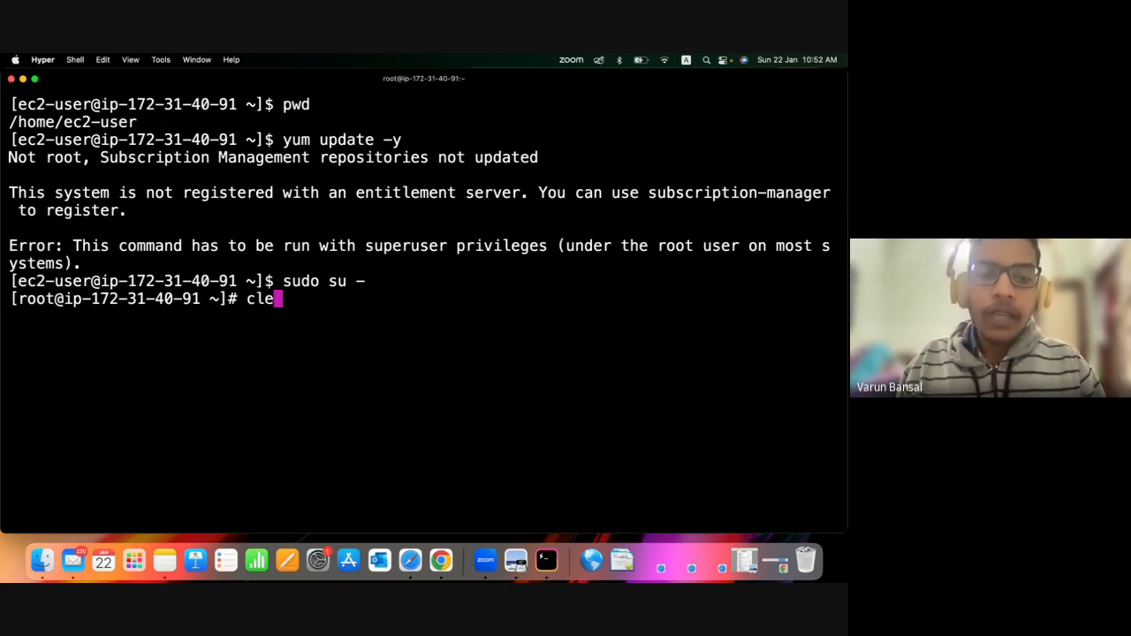
pyautogui.write('ar')
pyautogui.press('Return')
# Update all of the server's packages as root with yum update -y, and clear the terminal screen.
pyautogui.press('Up')
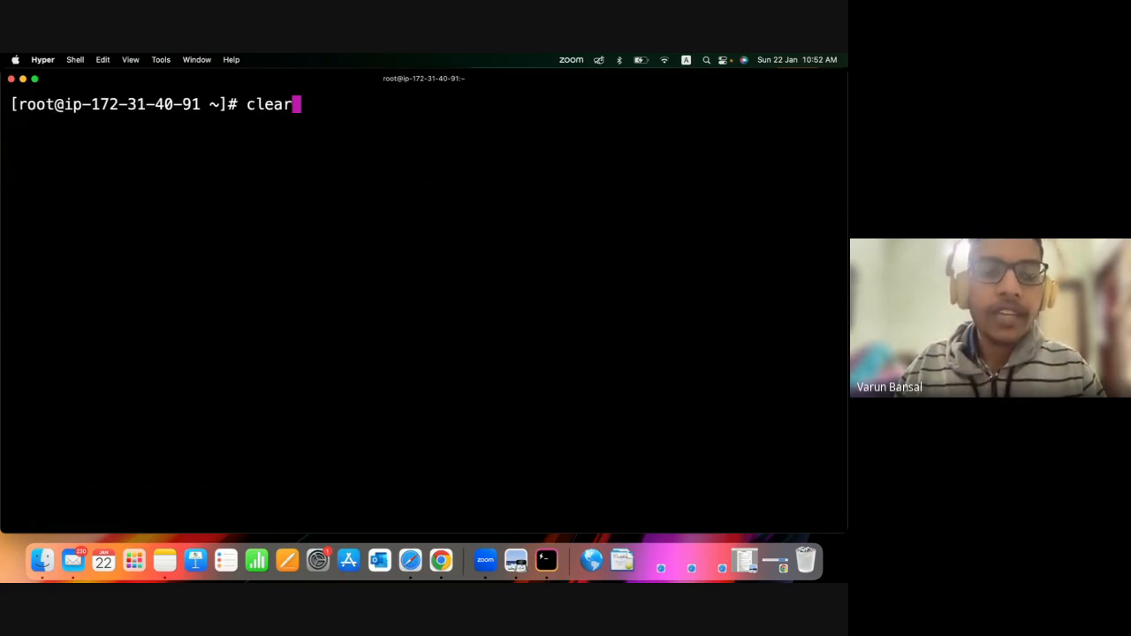
pyautogui.press('BackSpace')
pyautogui.press('BackSpace')
pyautogui.press('BackSpace')
pyautogui.press('BackSpace')
pyautogui.press('BackSpace')
pyautogui.write('yum ')
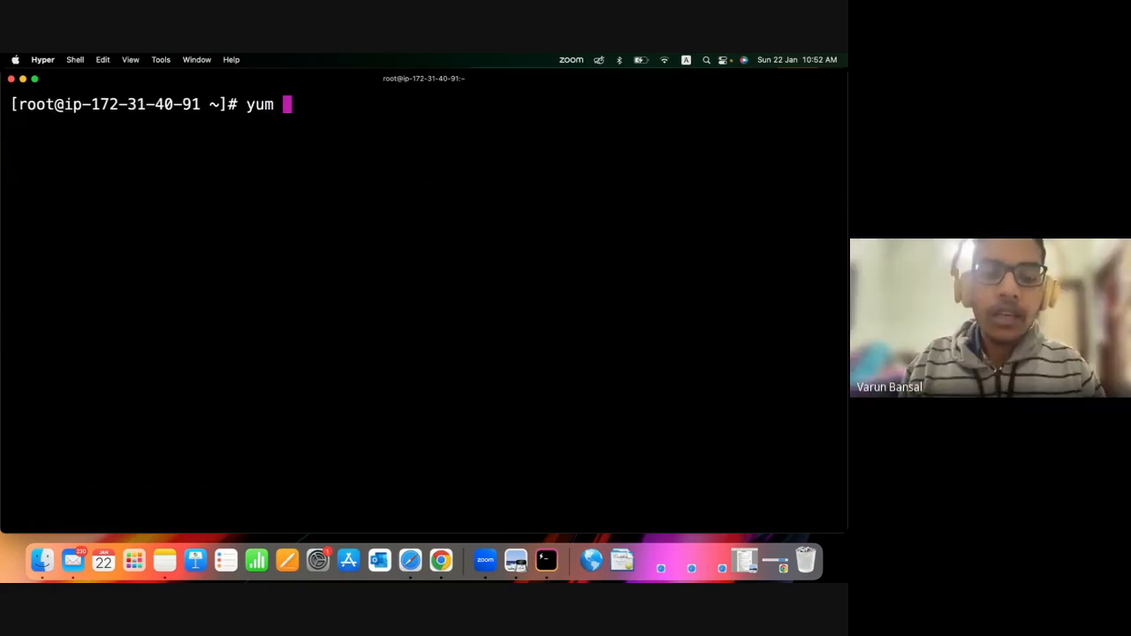
pyautogui.write('update -y')
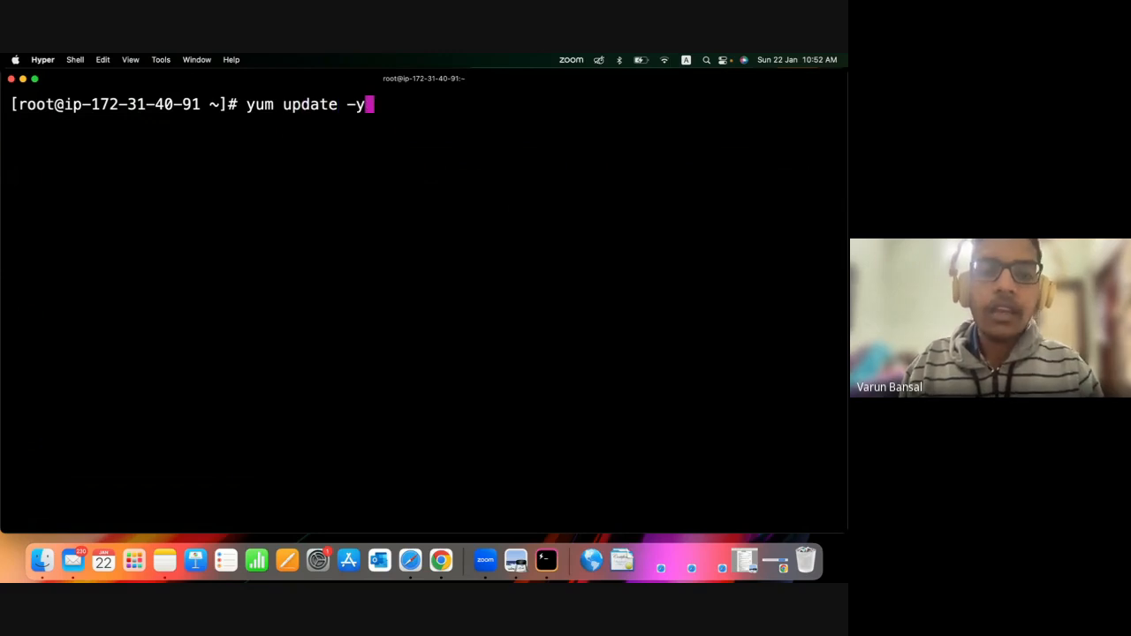
pyautogui.press('Return')
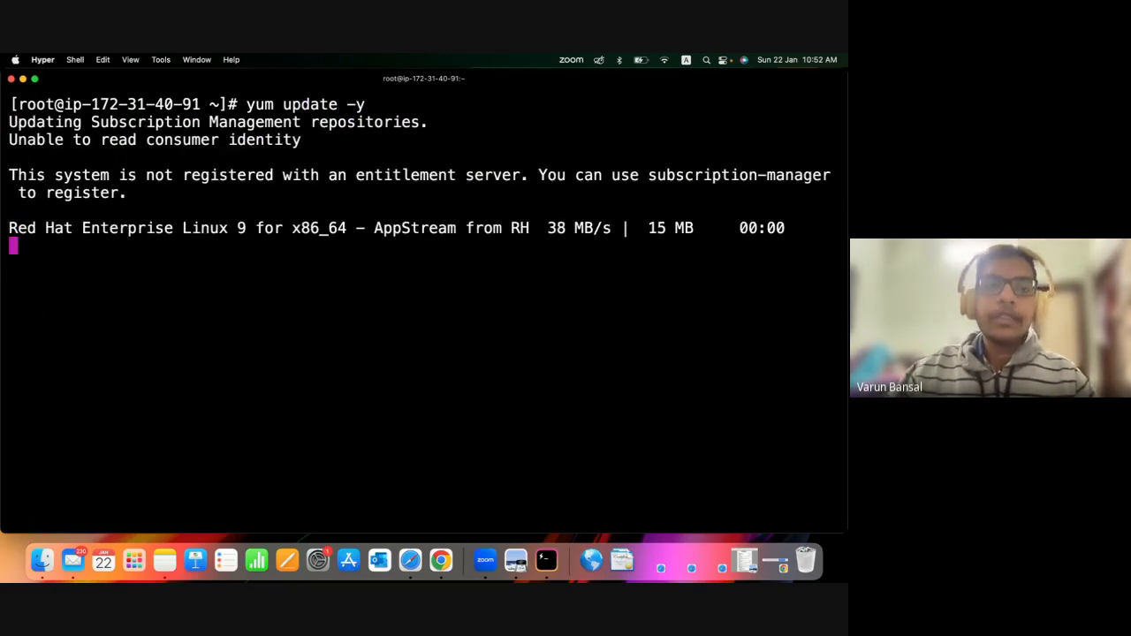
pyautogui.doubleClick(348, 102)
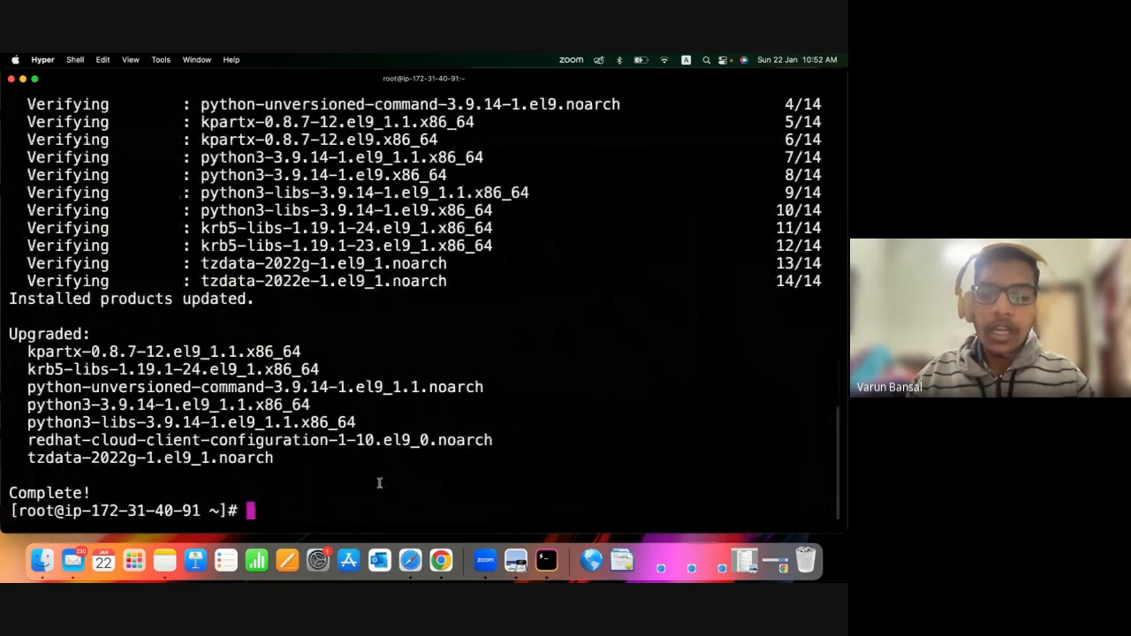
pyautogui.write('clear')
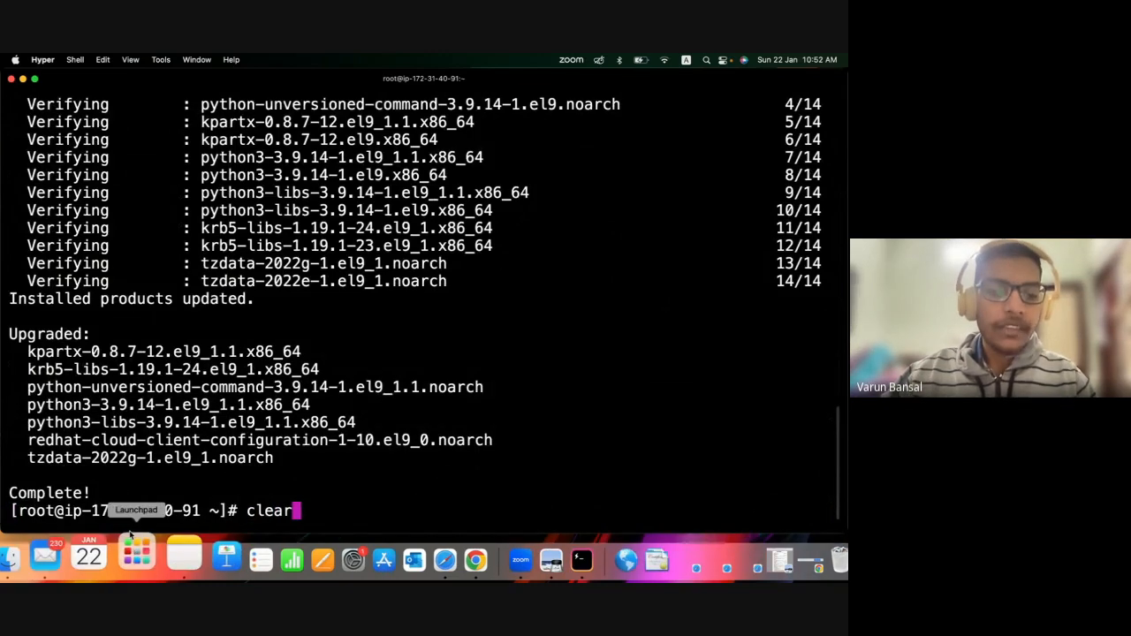
pyautogui.press('Return')
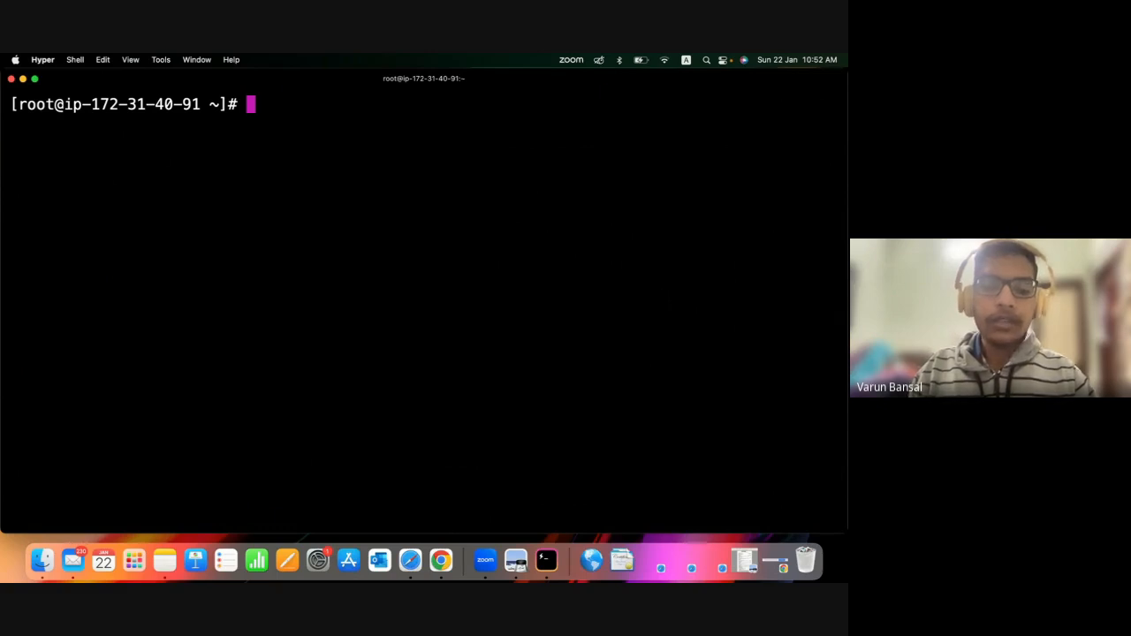
# Run the git command to check whether Git is available on the server.
pyautogui.write('yum')
pyautogui.press('BackSpace')
pyautogui.press('BackSpace')
pyautogui.press('BackSpace')
pyautogui.press('BackSpace')
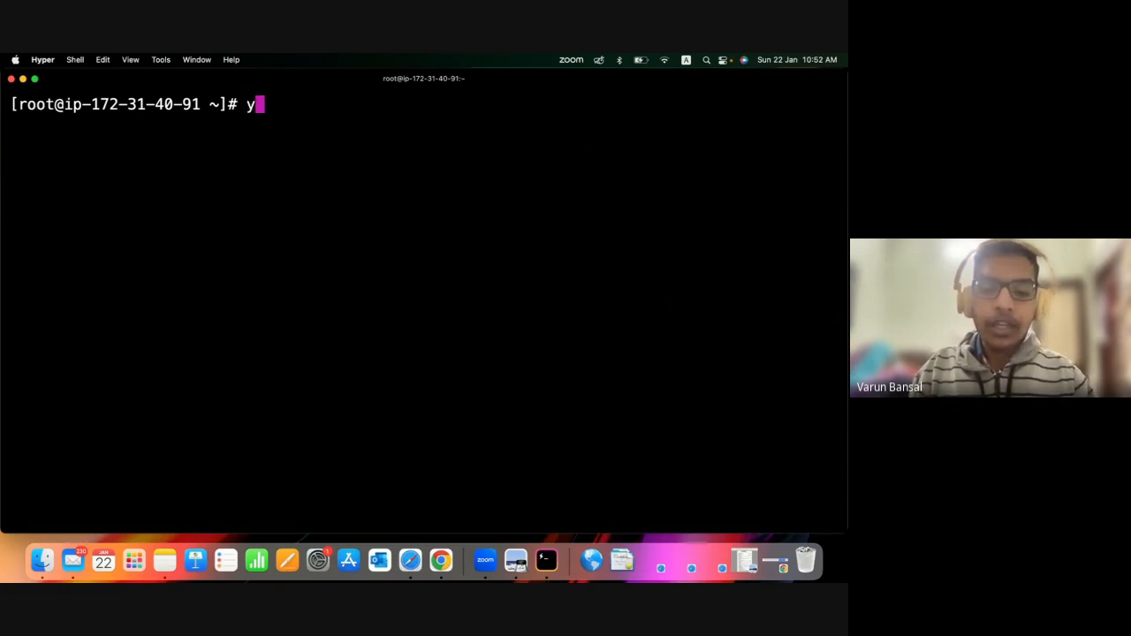
pyautogui.write('git')
pyautogui.press('Return')
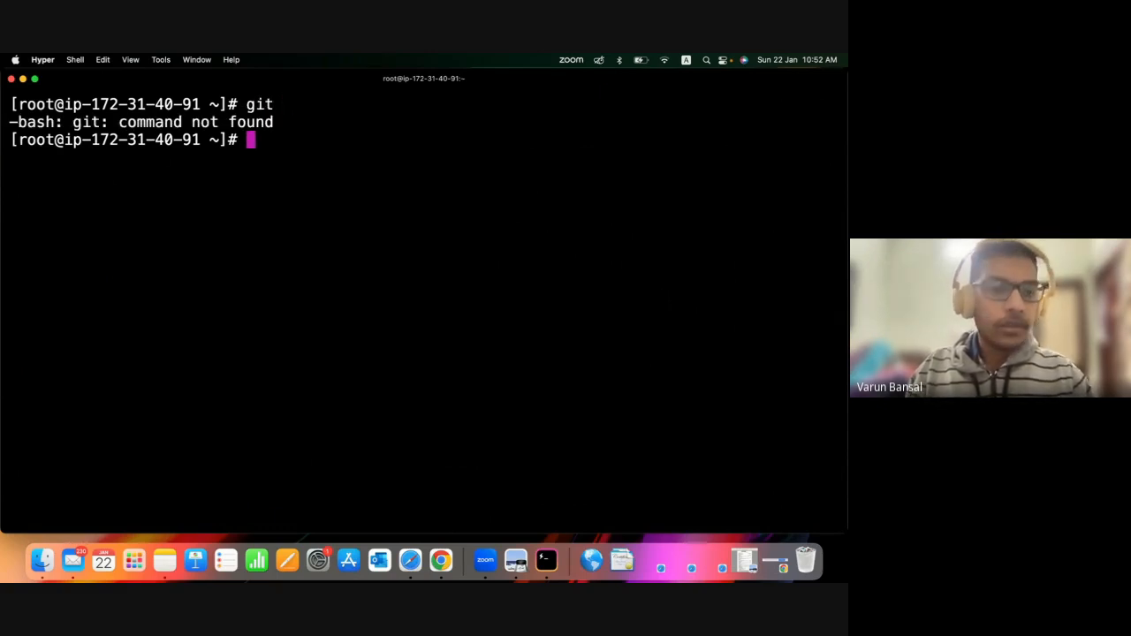
# Install Git with yum install git, answer y to the confirmation question, and check the end of the output.
pyautogui.write('yum insatl')
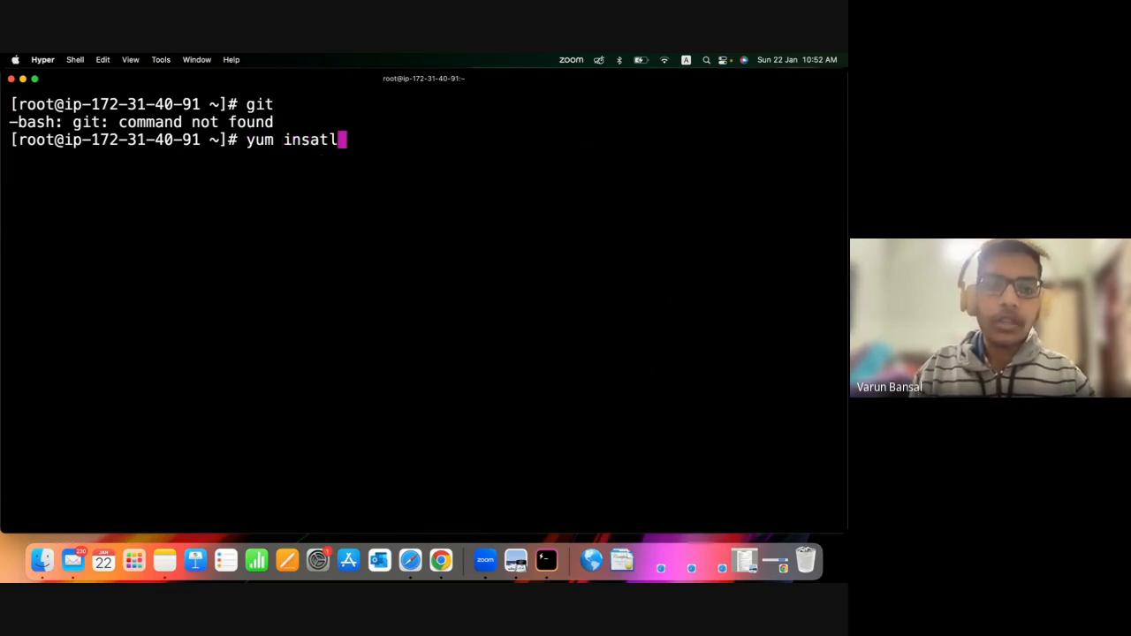
pyautogui.press('BackSpace')
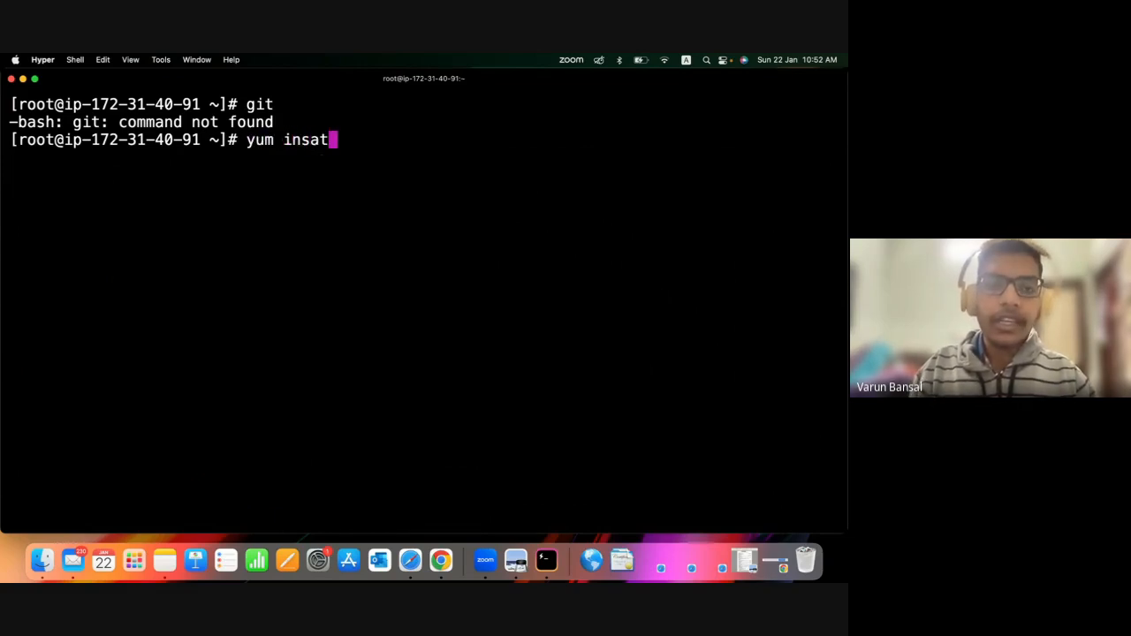
pyautogui.press('BackSpace')
pyautogui.press('BackSpace')
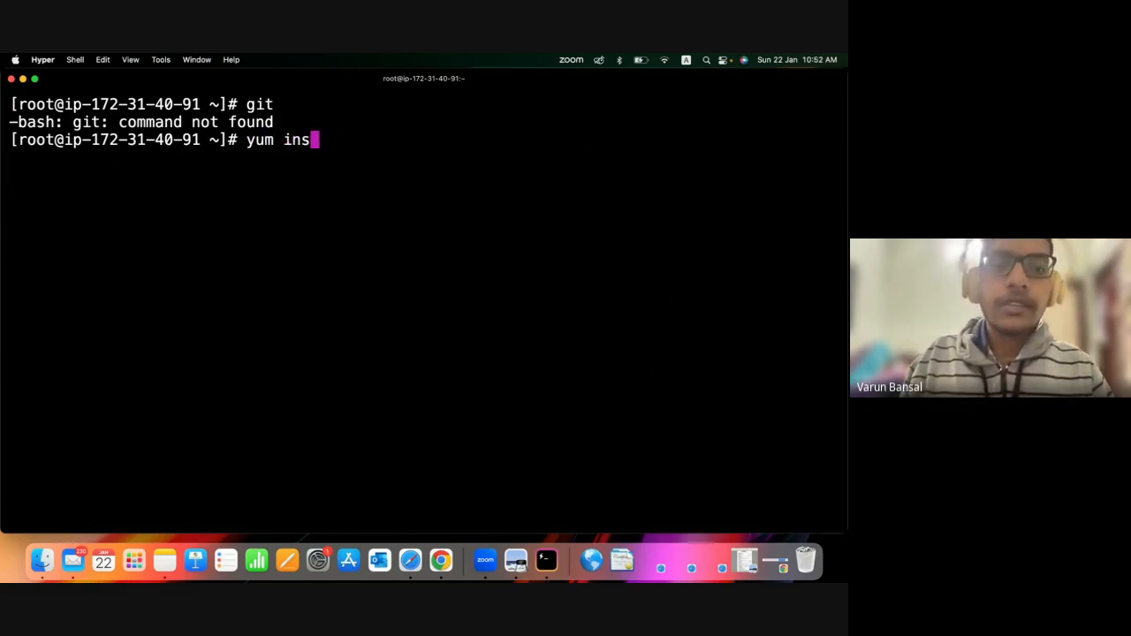
pyautogui.write('tall git')
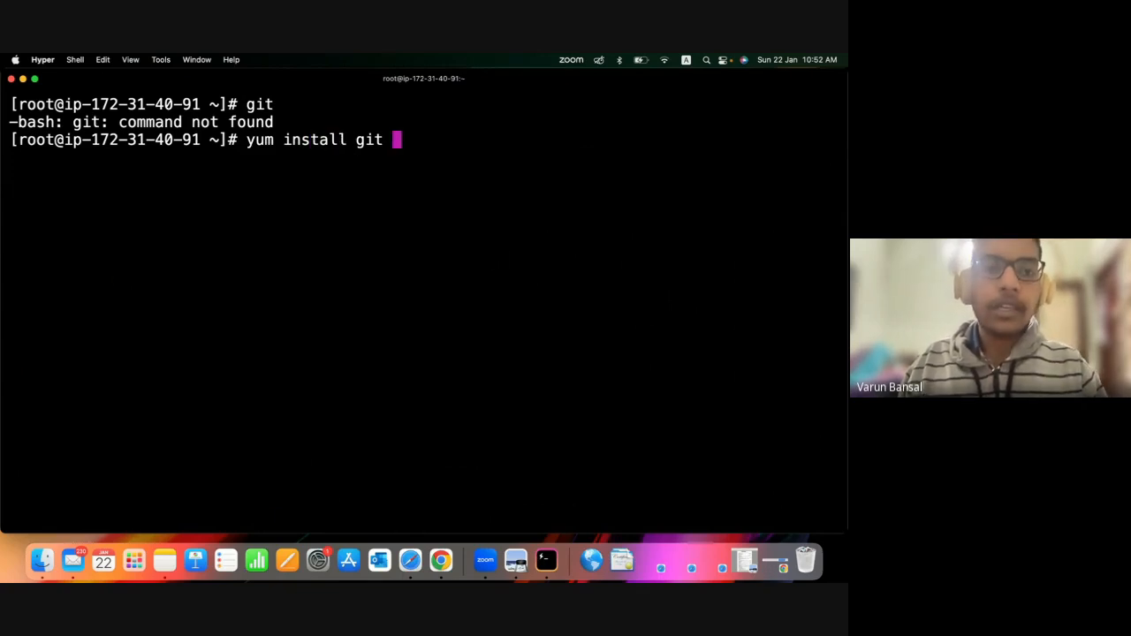
pyautogui.press('Return')
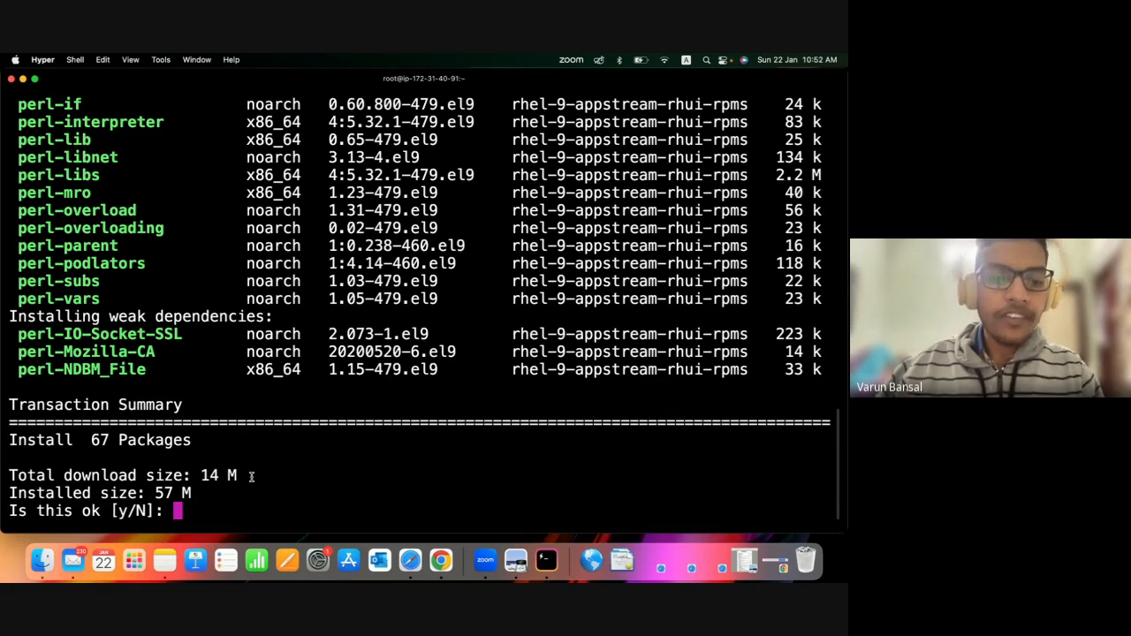
pyautogui.write('y')
pyautogui.press('Return')
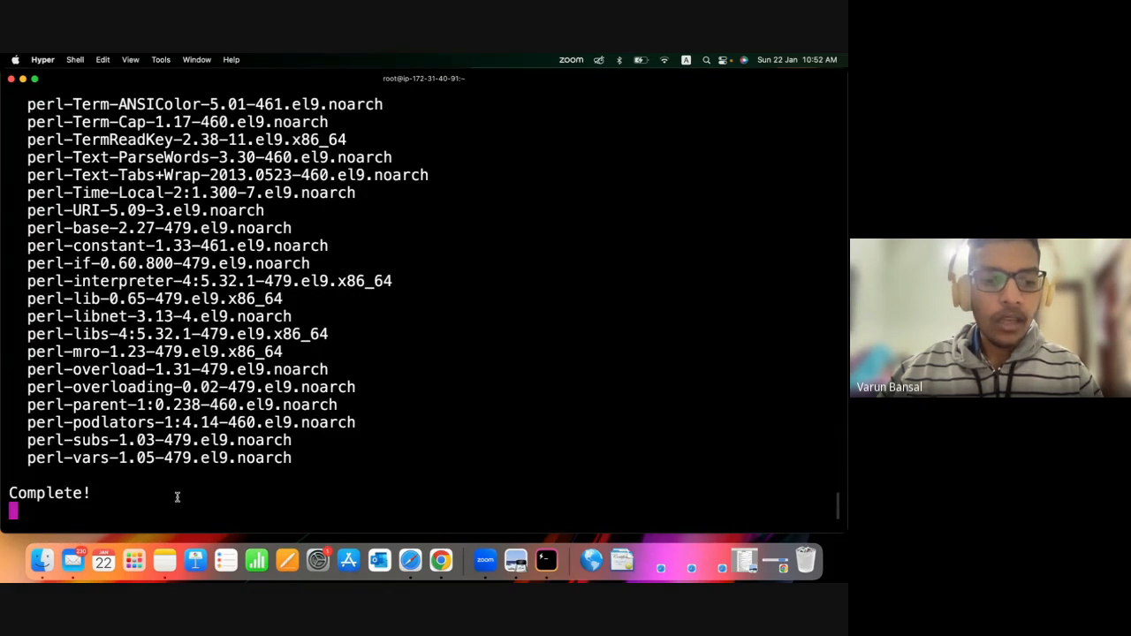
pyautogui.moveTo(137, 493); pyautogui.dragTo(8, 493)
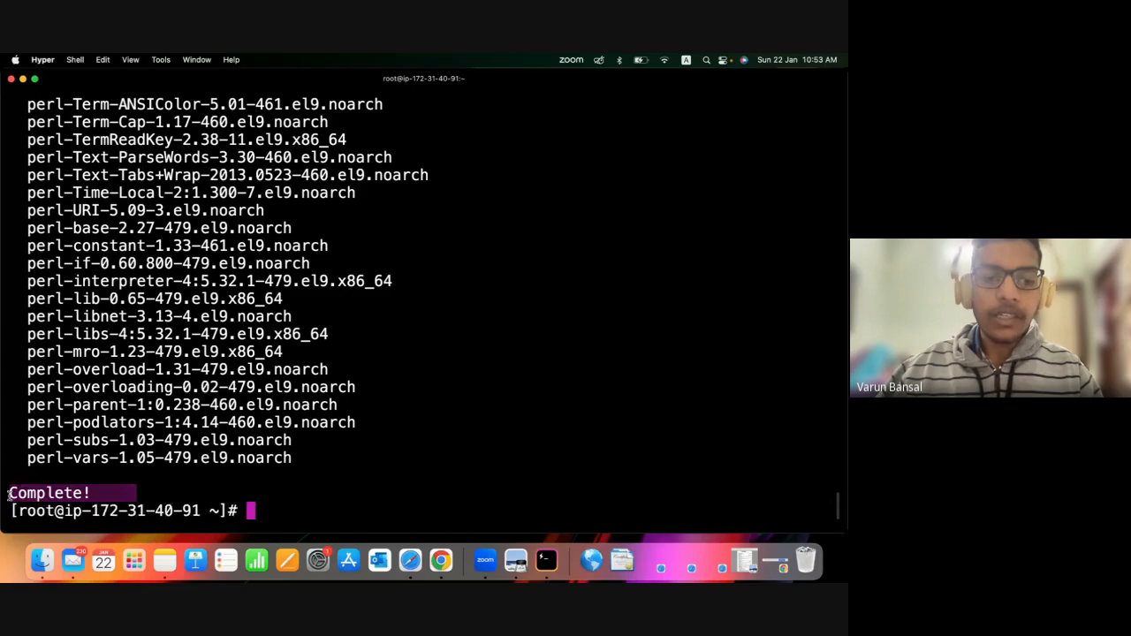
# Run the git command on the server to verify the installation, review its usage output, and clear the terminal screen.
pyautogui.click(298, 501)
pyautogui.write('git')
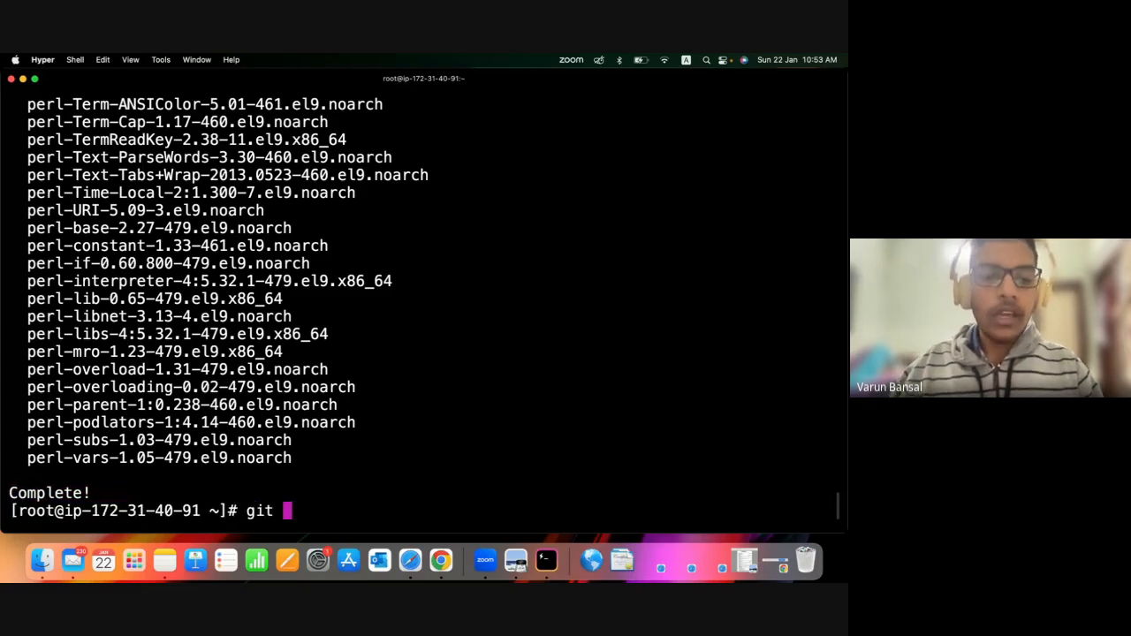
pyautogui.press('Return')
pyautogui.scroll(15, 30, 243)
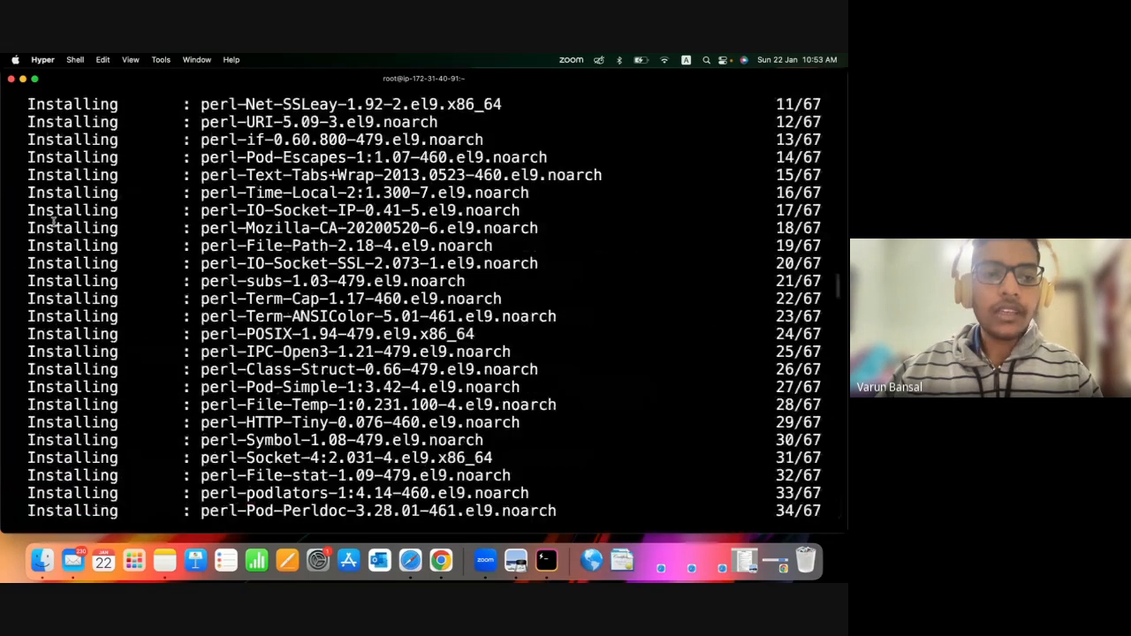
pyautogui.scroll(-15, 53, 221)
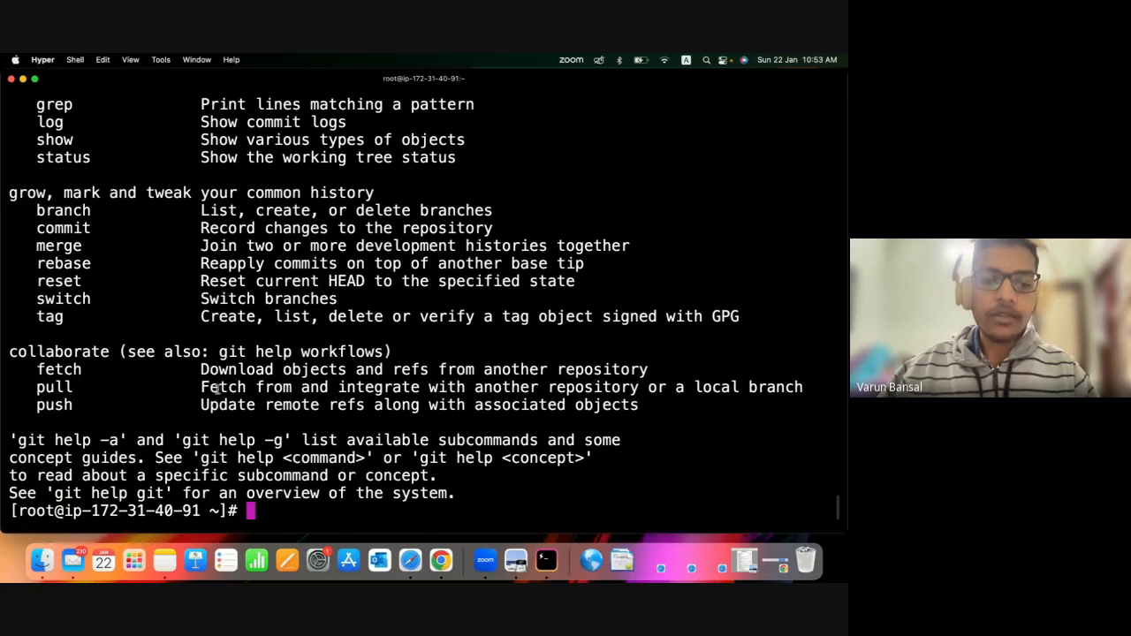
pyautogui.write('cl')
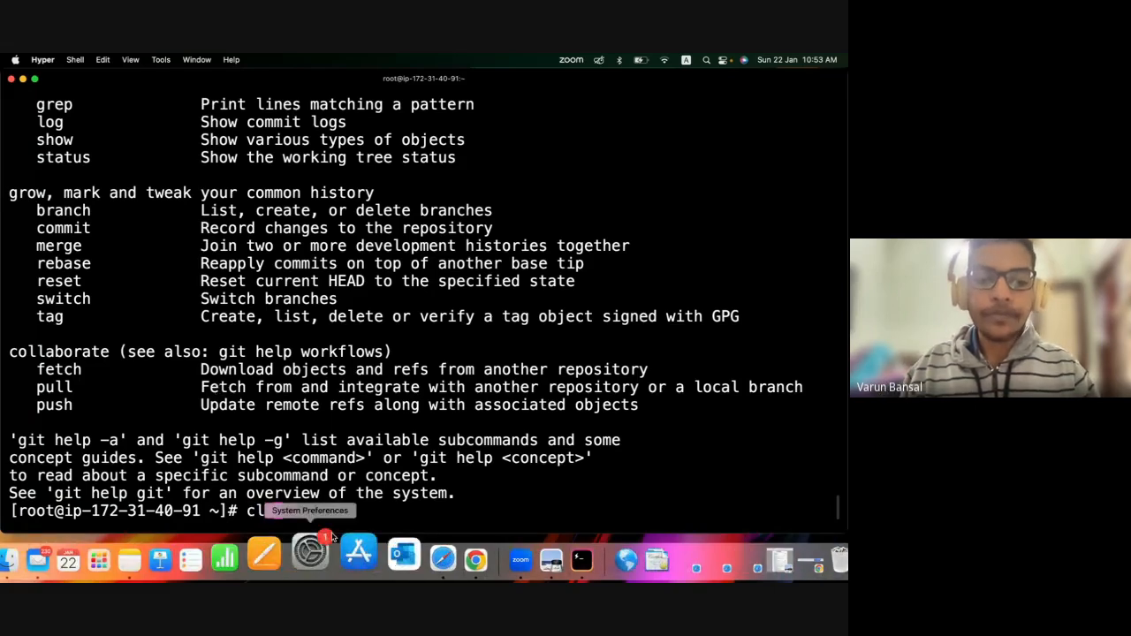
pyautogui.write('ear')
pyautogui.press('Return')
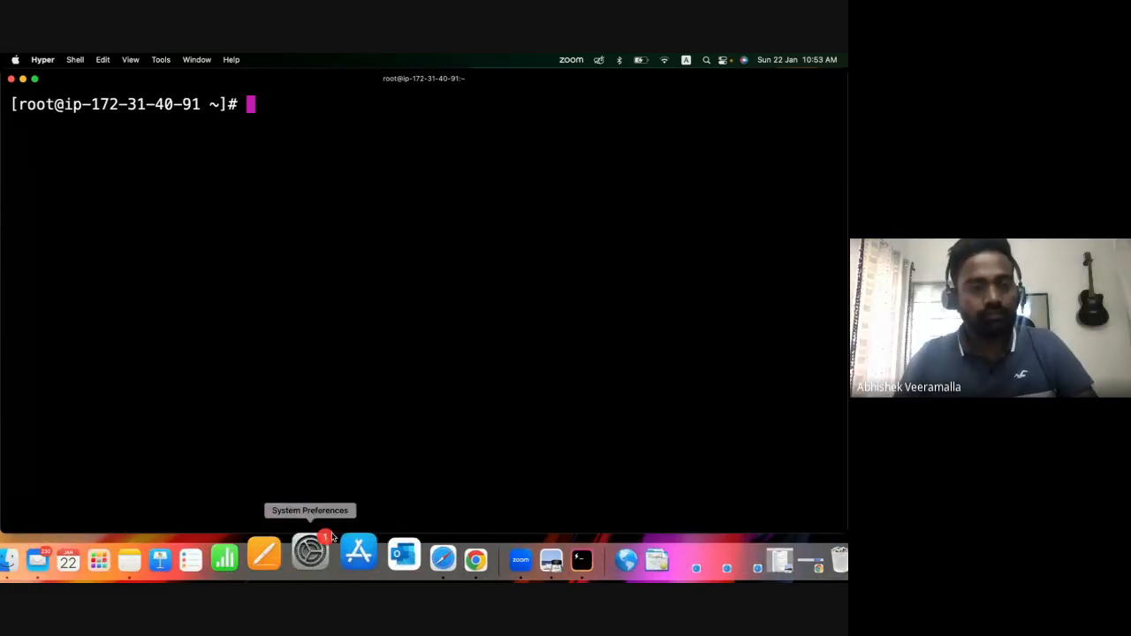
# Switch to Safari and view the local Dimension website preview and the AWSDemo repository page on GitHub.
pyautogui.click(409, 566)
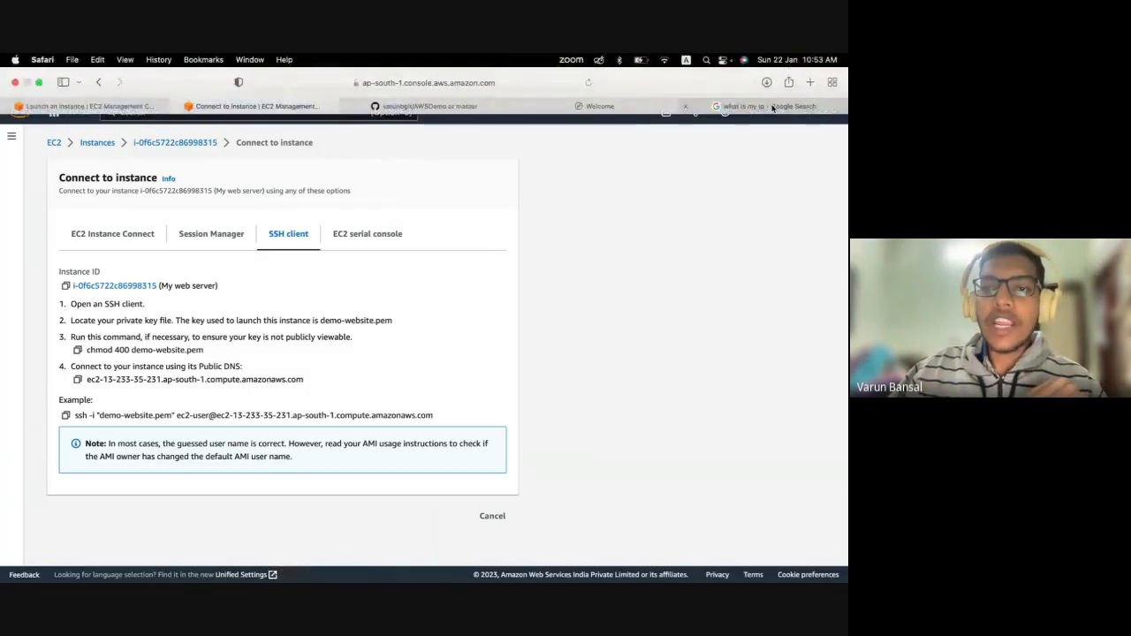
pyautogui.click(546, 108)
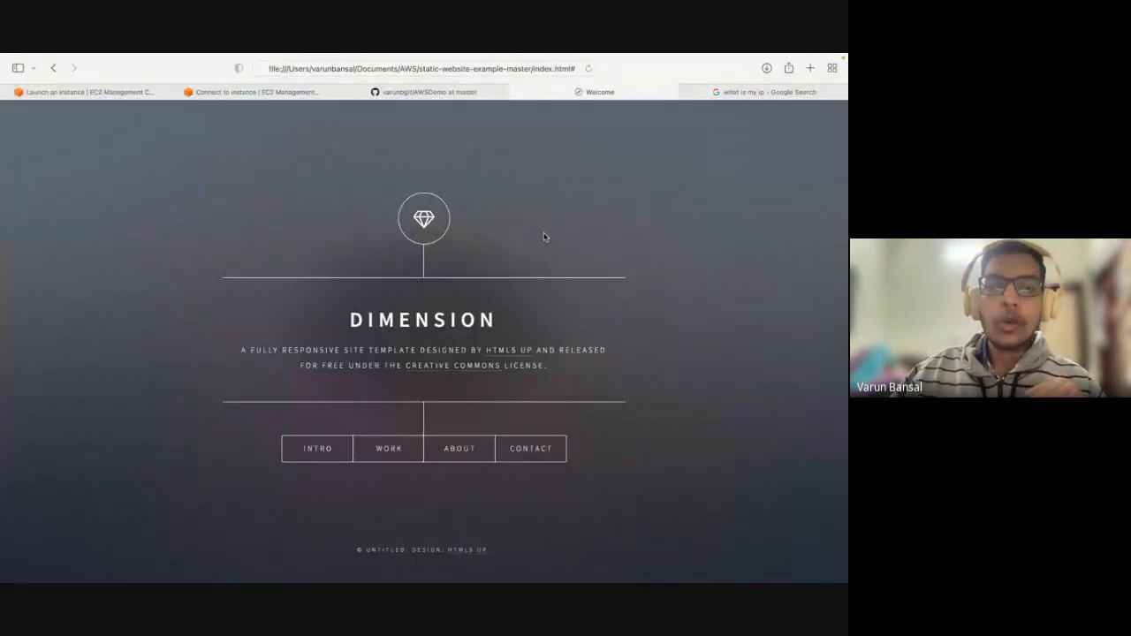
pyautogui.click(471, 110)
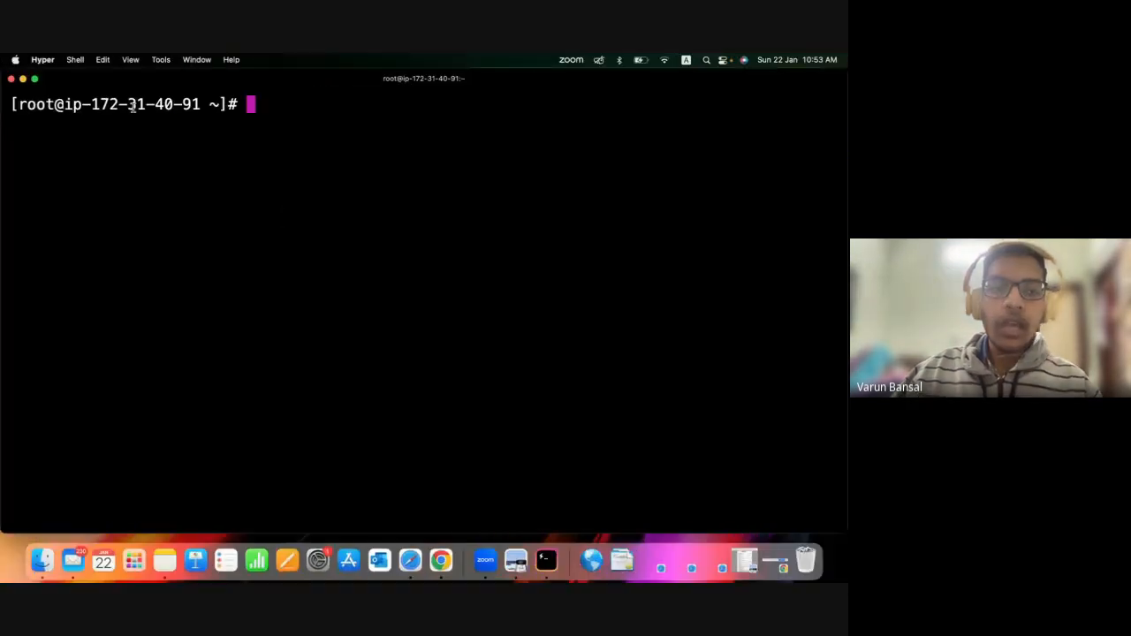
pyautogui.tripleClick(132, 106)
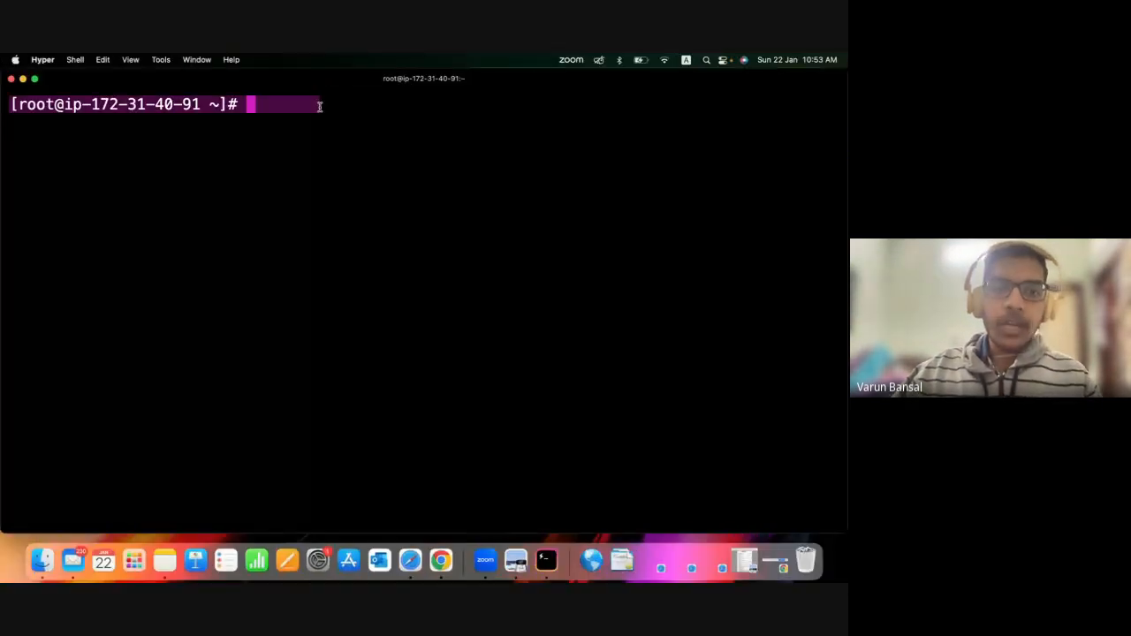
pyautogui.click(311, 104)
pyautogui.moveTo(255, 107); pyautogui.dragTo(13, 106)
pyautogui.click(136, 188)
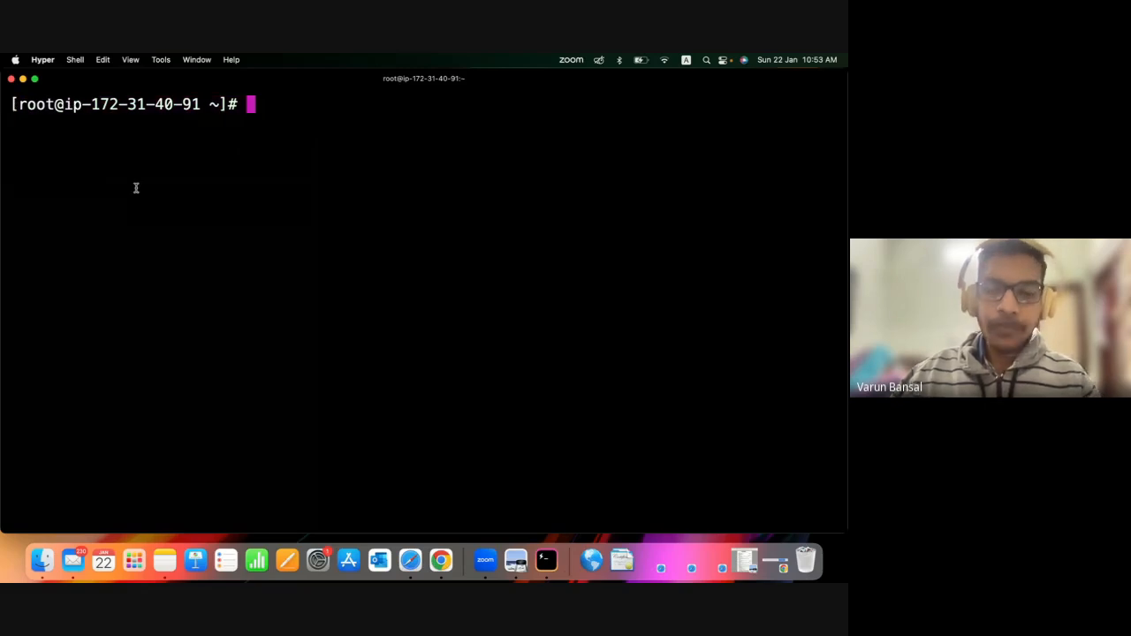
# Show the clone options of the AWSDemo repository on GitHub in Safari, and return to the terminal.
pyautogui.hotkey('ctrl', 'Right')
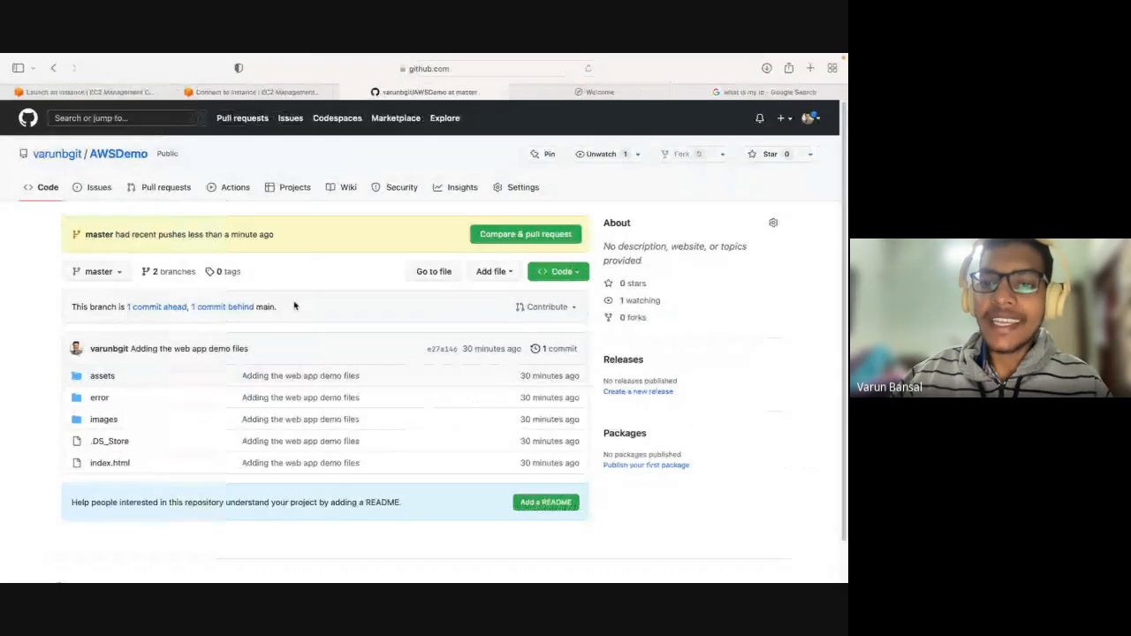
pyautogui.click(560, 270)
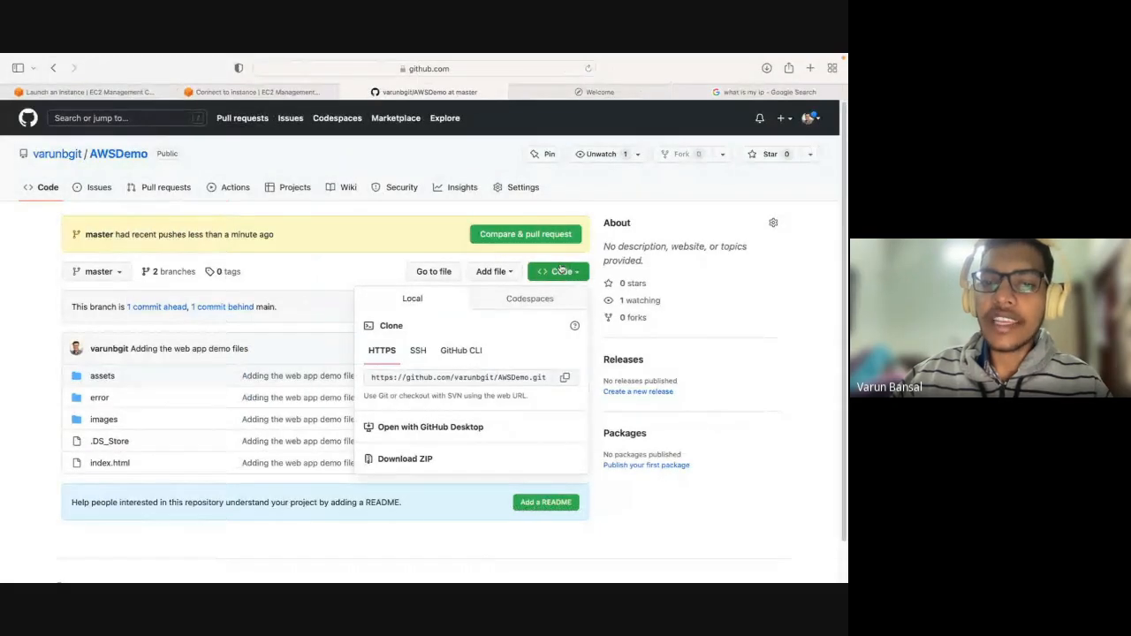
pyautogui.click(320, 279)
pyautogui.hotkey('ctrl', 'Left')
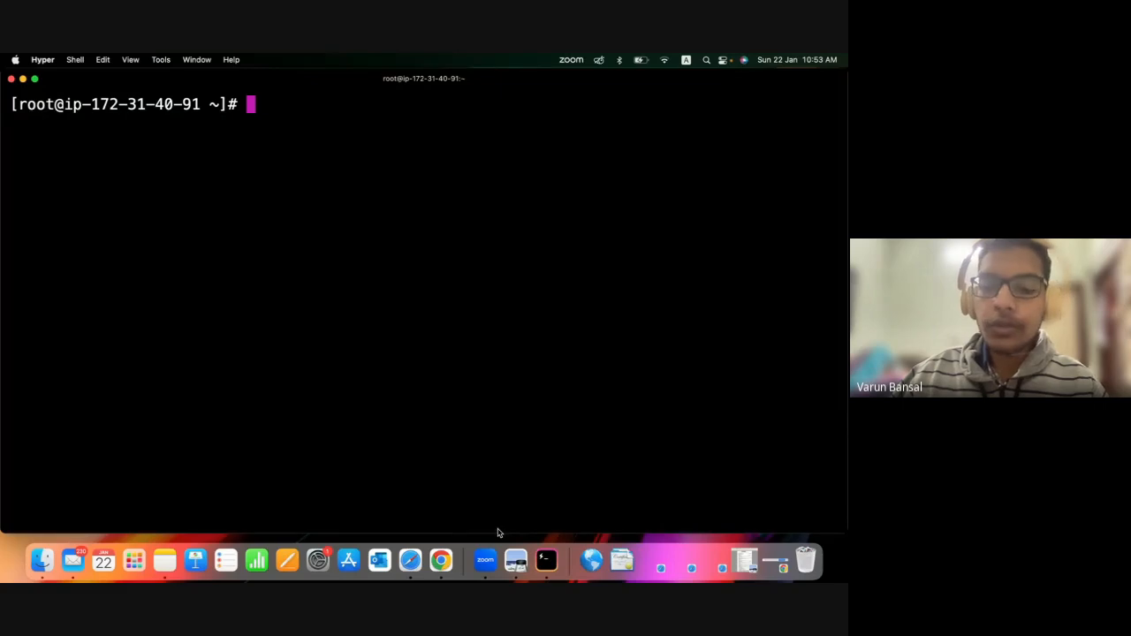
pyautogui.click(49, 541)
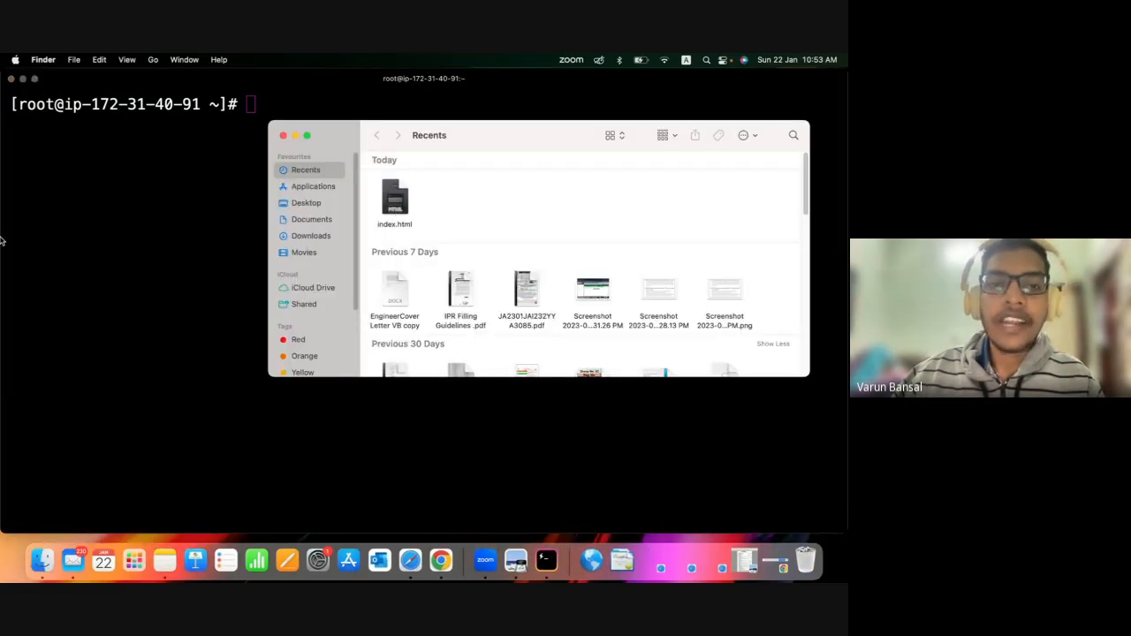
pyautogui.click(284, 136)
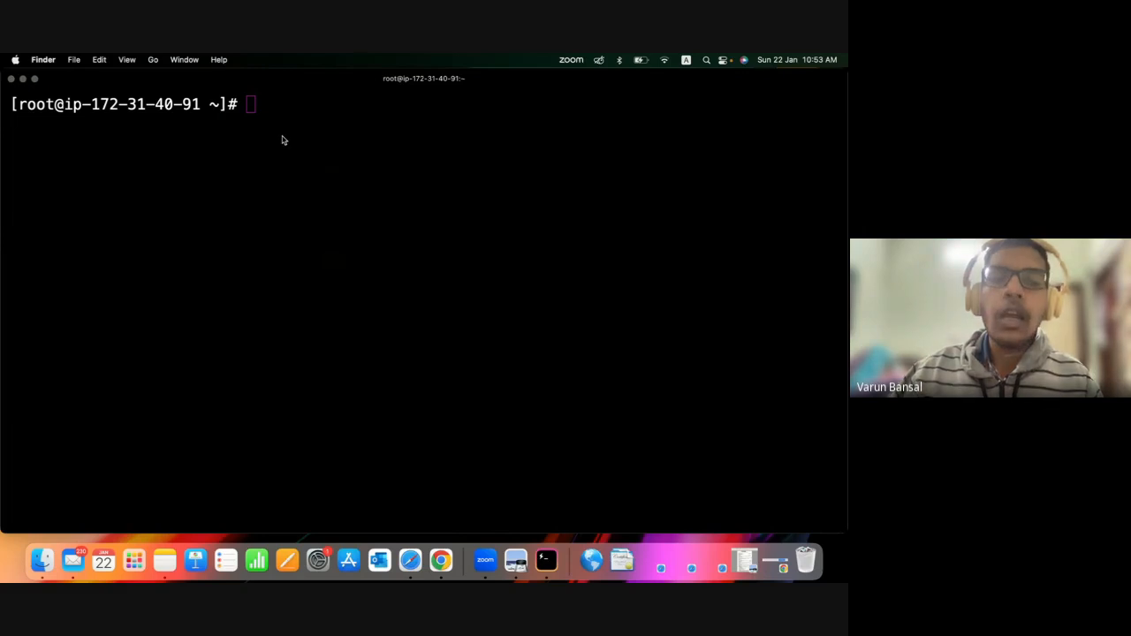
pyautogui.click(310, 118)
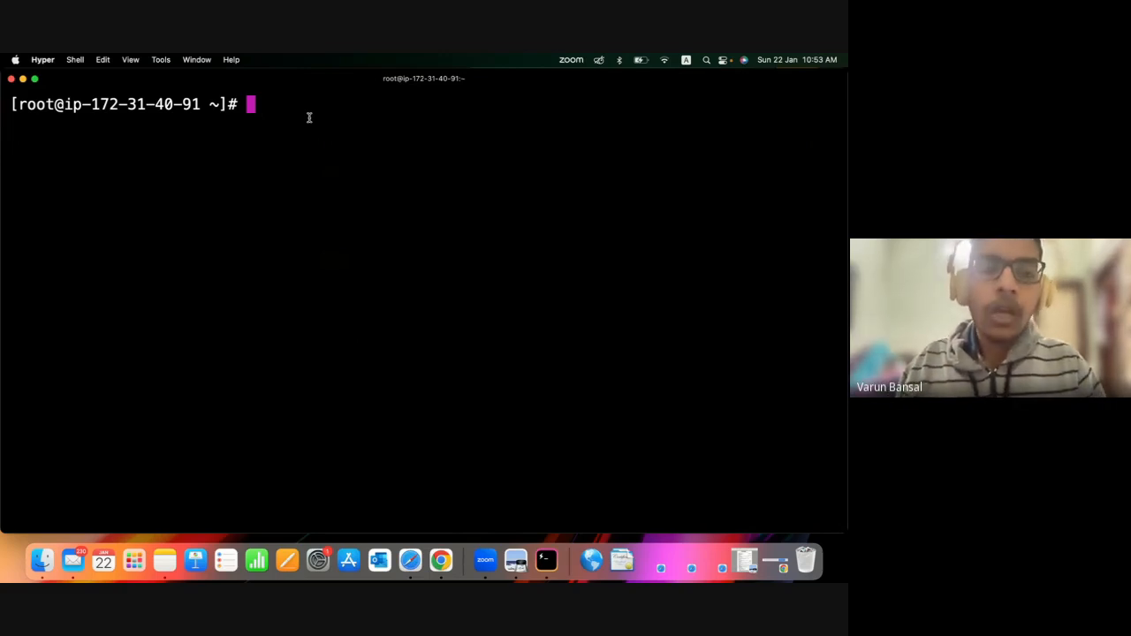
pyautogui.write('gi')
pyautogui.press('BackSpace')
pyautogui.press('BackSpace')
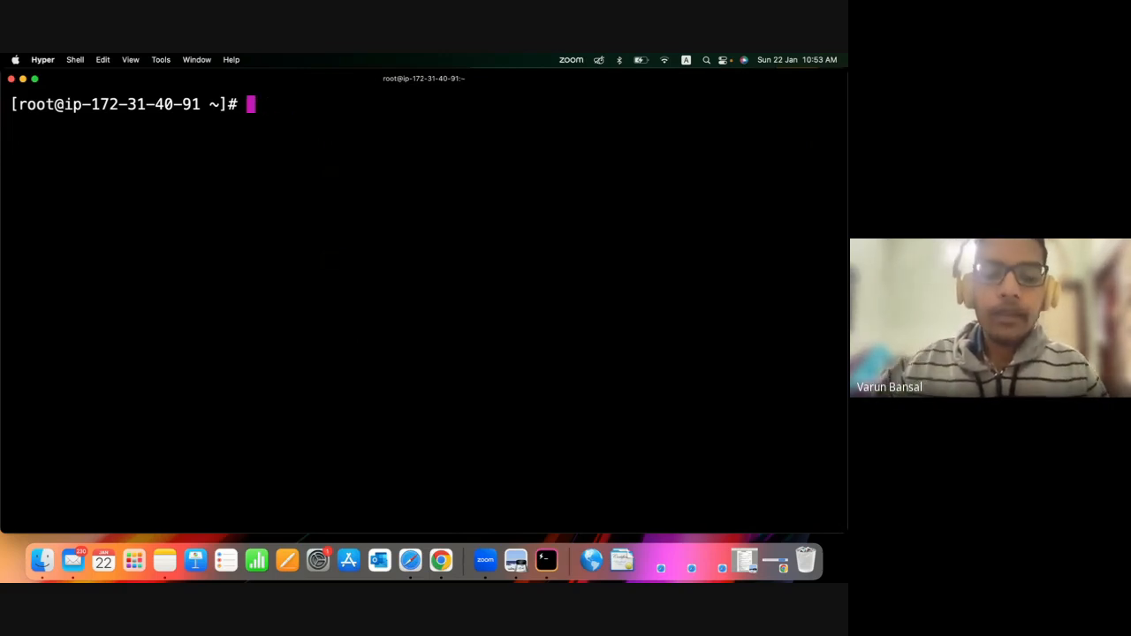
# Switch to Safari and copy the HTTPS clone URL of the AWSDemo repository from GitHub.
pyautogui.click(410, 561)
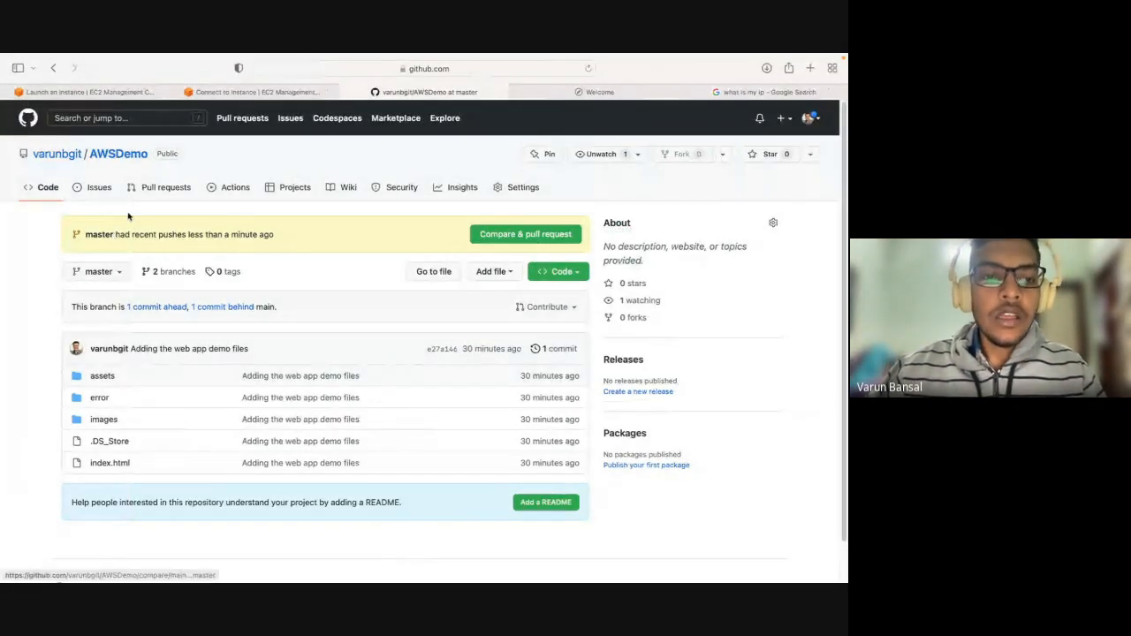
pyautogui.click(533, 276)
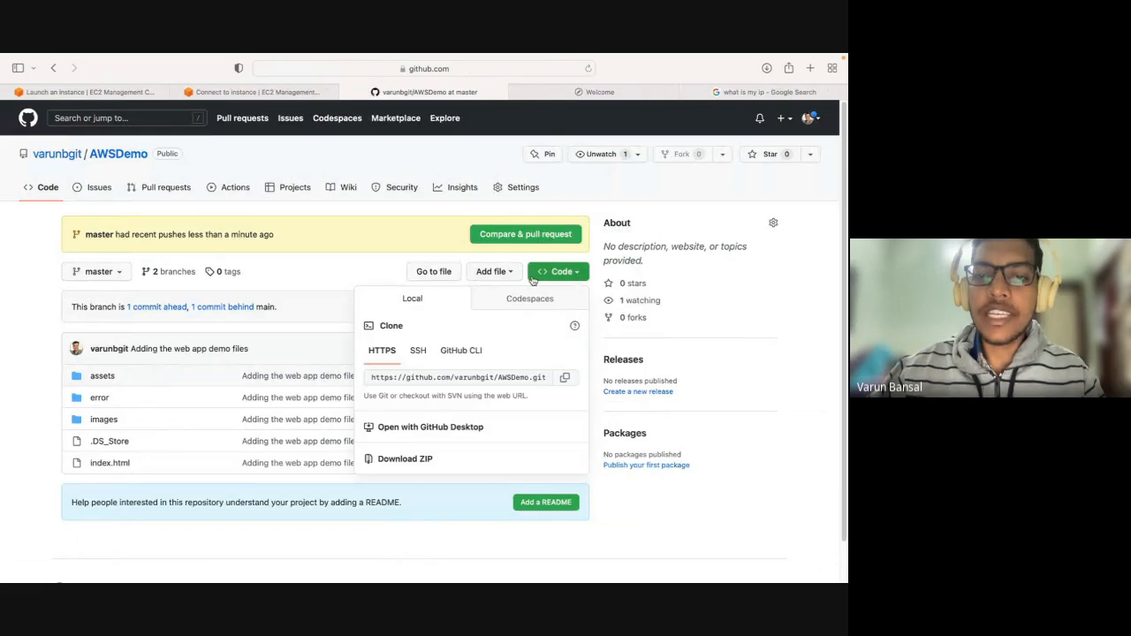
pyautogui.click(564, 378)
pyautogui.click(290, 278)
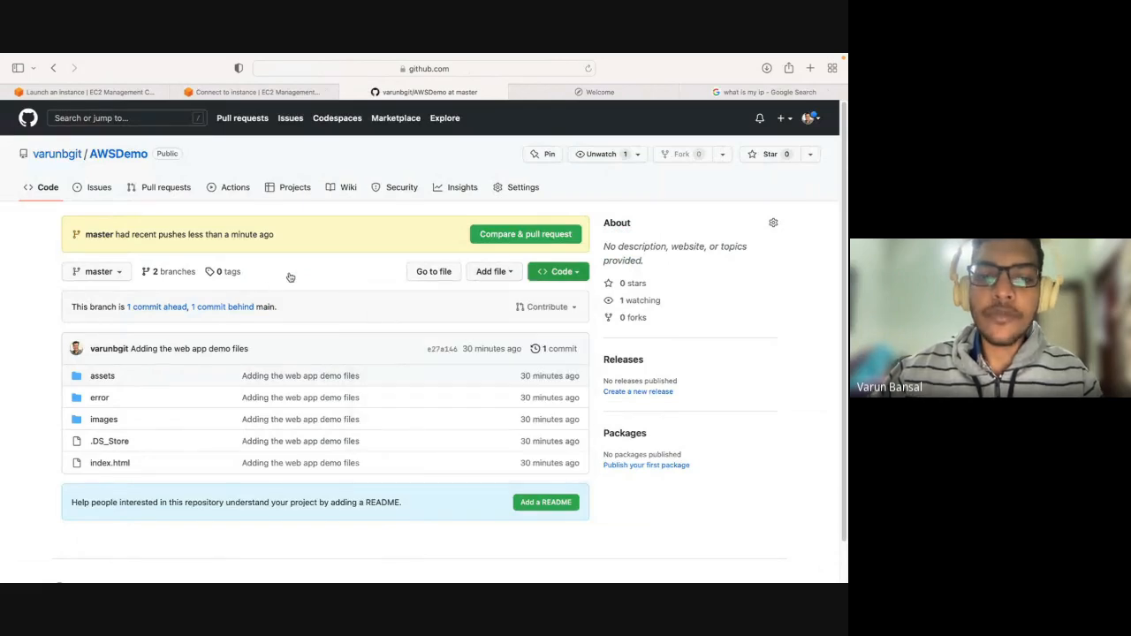
# In the Hyper terminal, clone the AWSDemo repository from the copied URL with git clone, giving master as the target folder name.
pyautogui.press('super+Tab')
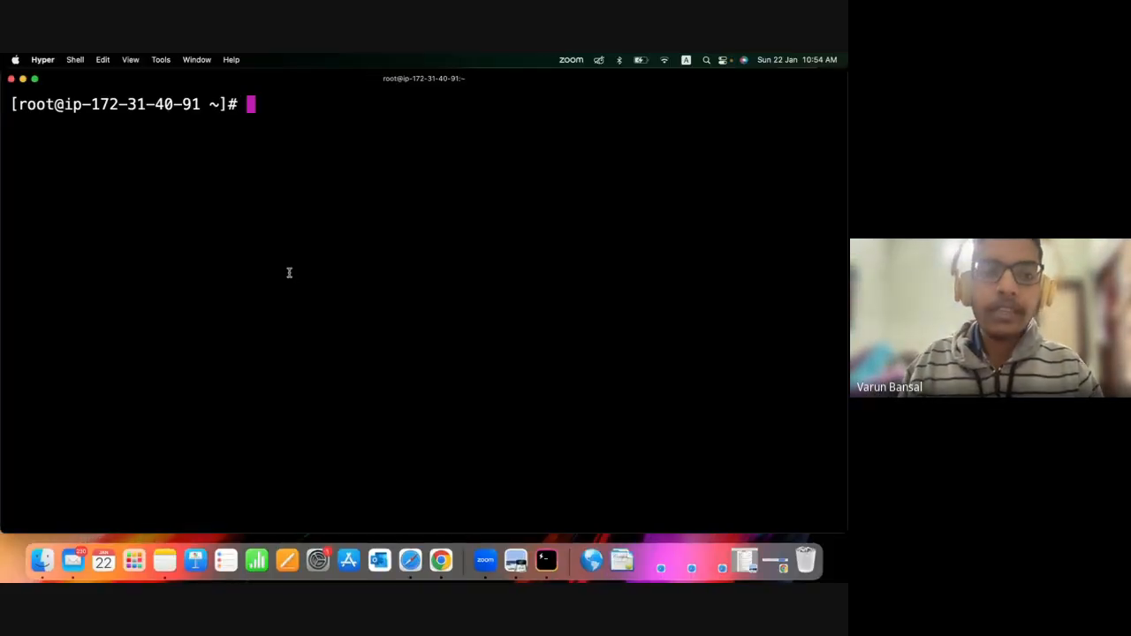
pyautogui.write('git clone')
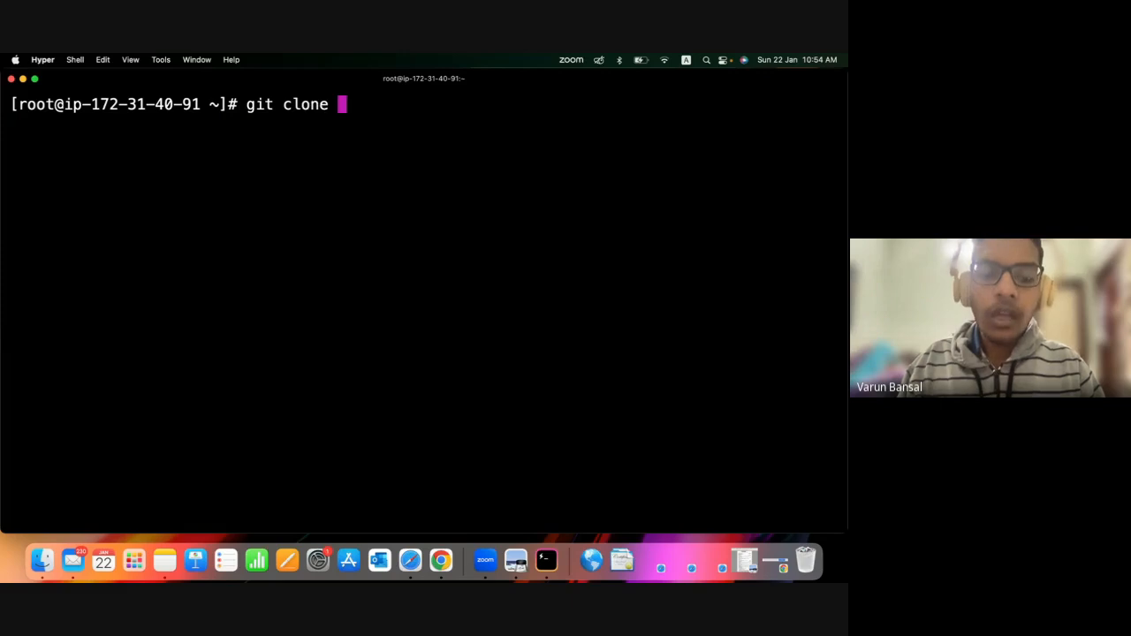
pyautogui.press('super+v')
pyautogui.write('m')
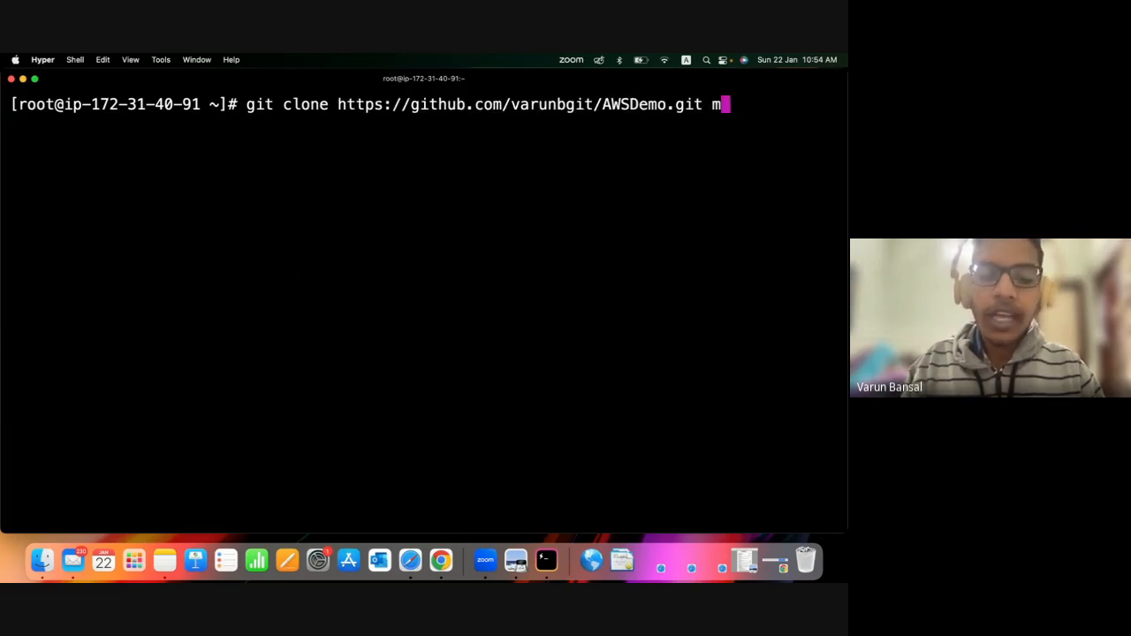
pyautogui.write('aster')
pyautogui.press('Return')
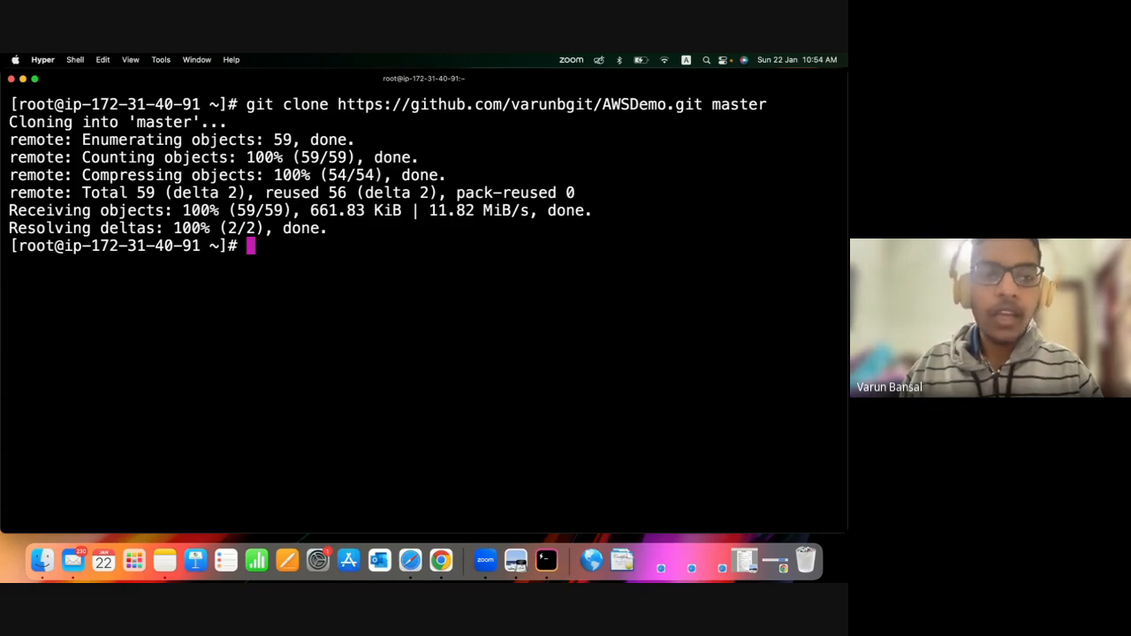
pyautogui.moveTo(73, 124); pyautogui.dragTo(336, 104)
pyautogui.click(292, 285)
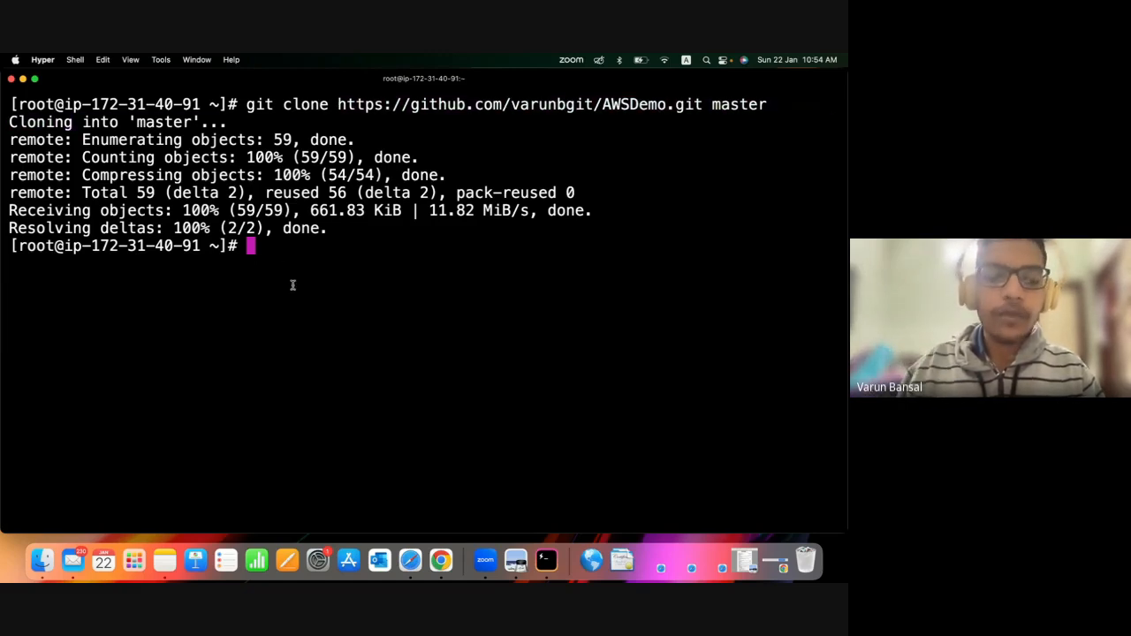
# List the contents of the root user's home directory with ls to check for the cloned folder.
pyautogui.write('ls')
pyautogui.press('Return')
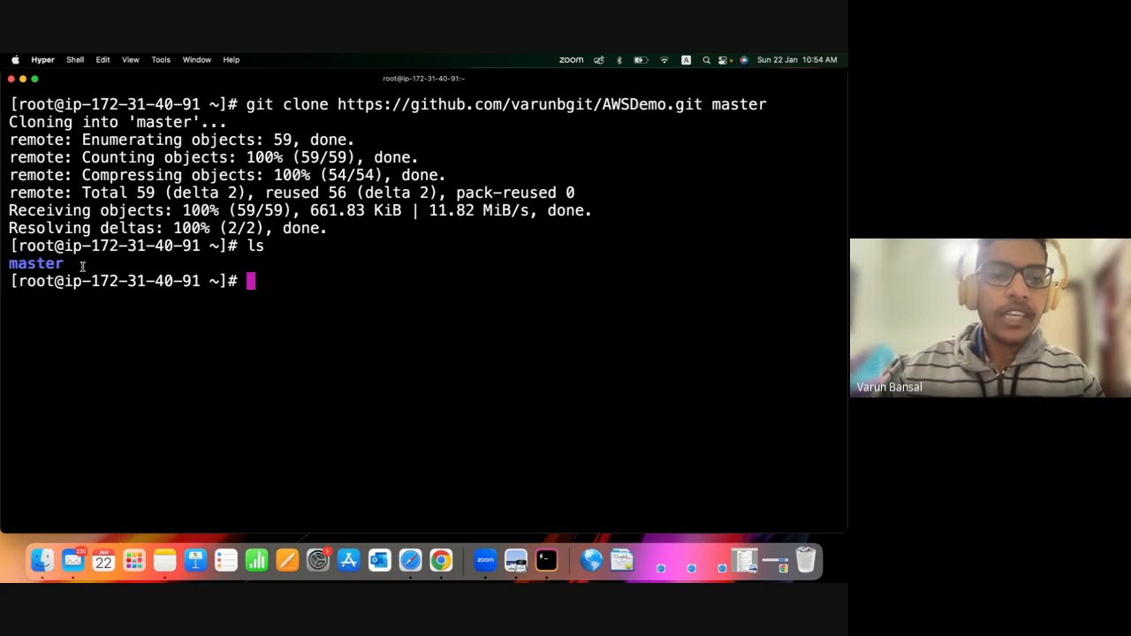
pyautogui.moveTo(82, 267); pyautogui.dragTo(6, 274)
pyautogui.click(256, 305)
# Change into the cloned folder with cd master/ and list its files with ls.
pyautogui.write('cd ma')
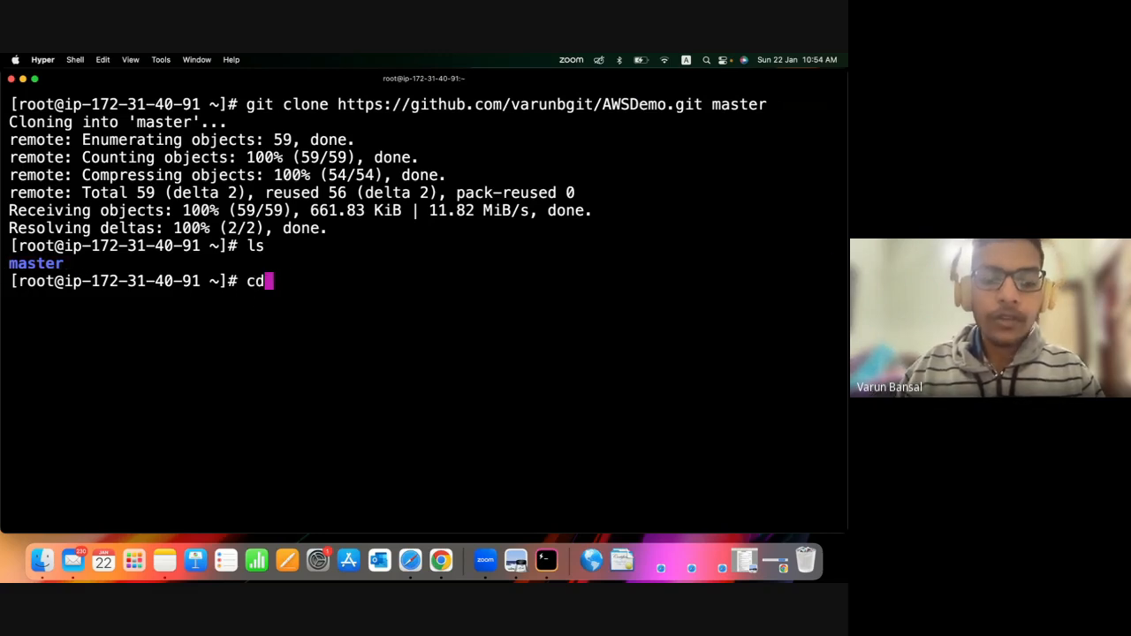
pyautogui.write('ster/')
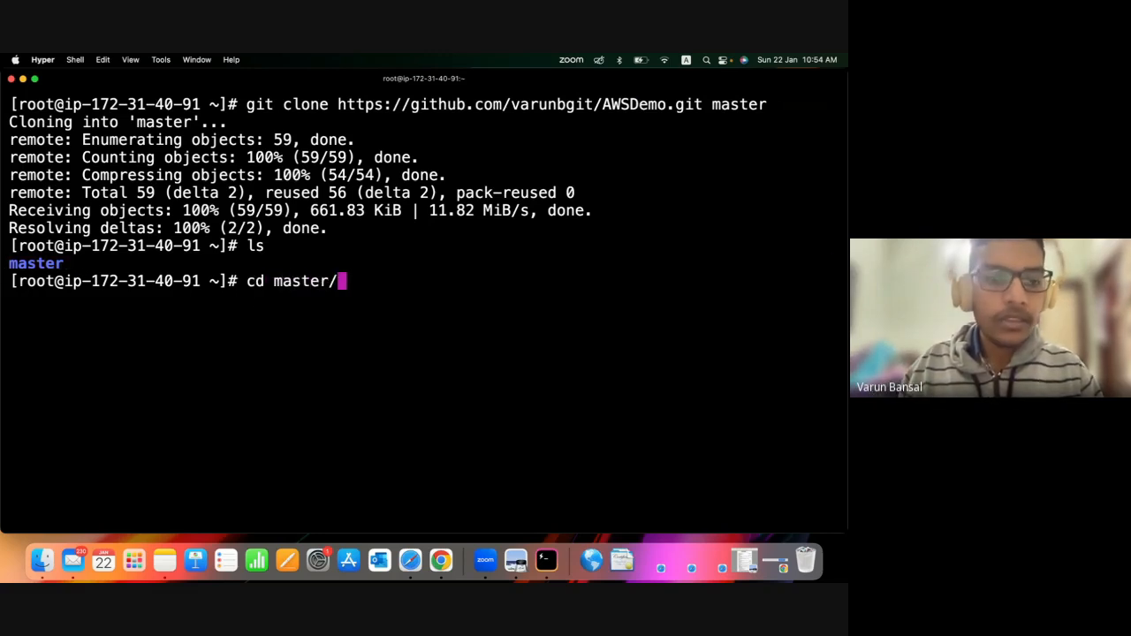
pyautogui.press('Return')
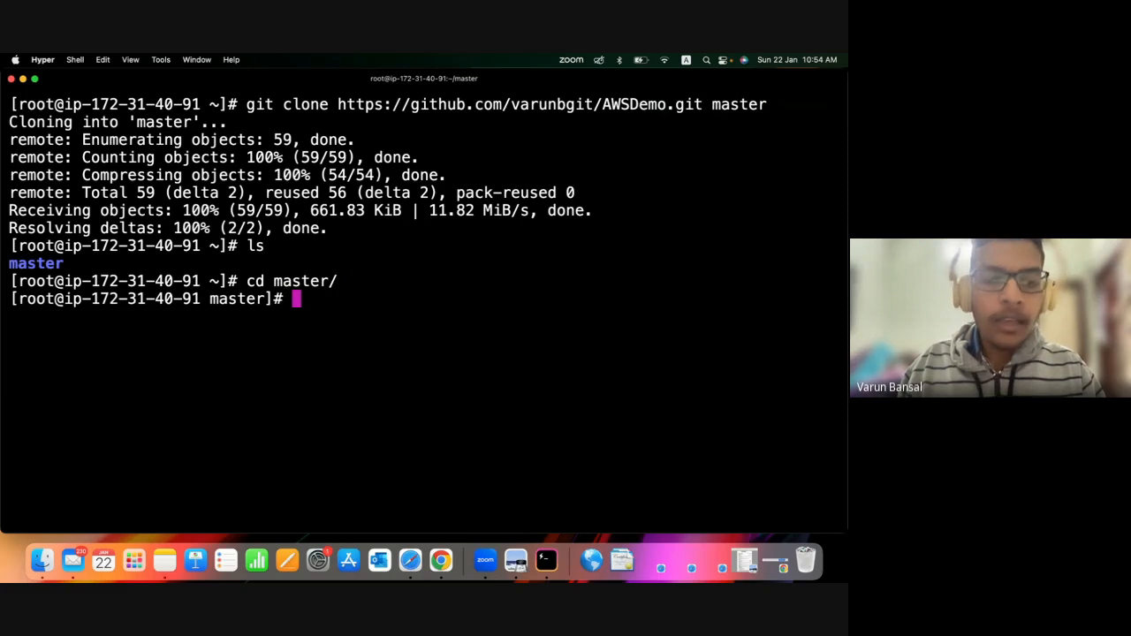
pyautogui.write('ls')
pyautogui.press('Return')
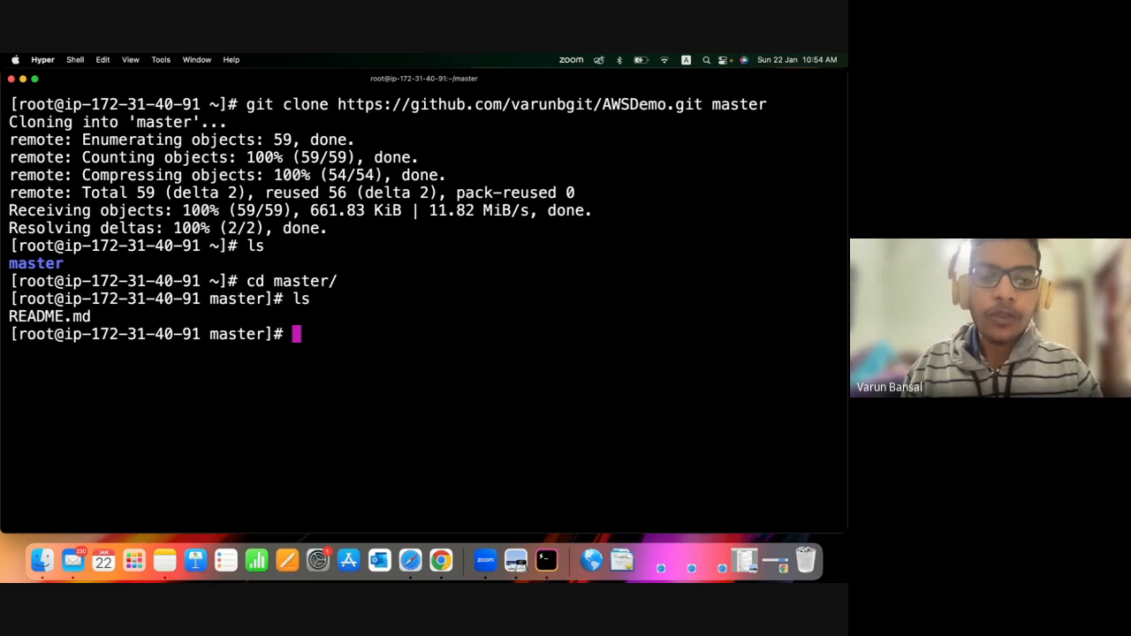
# Check which branch the cloned repository is on with git branch.
pyautogui.write('git br')
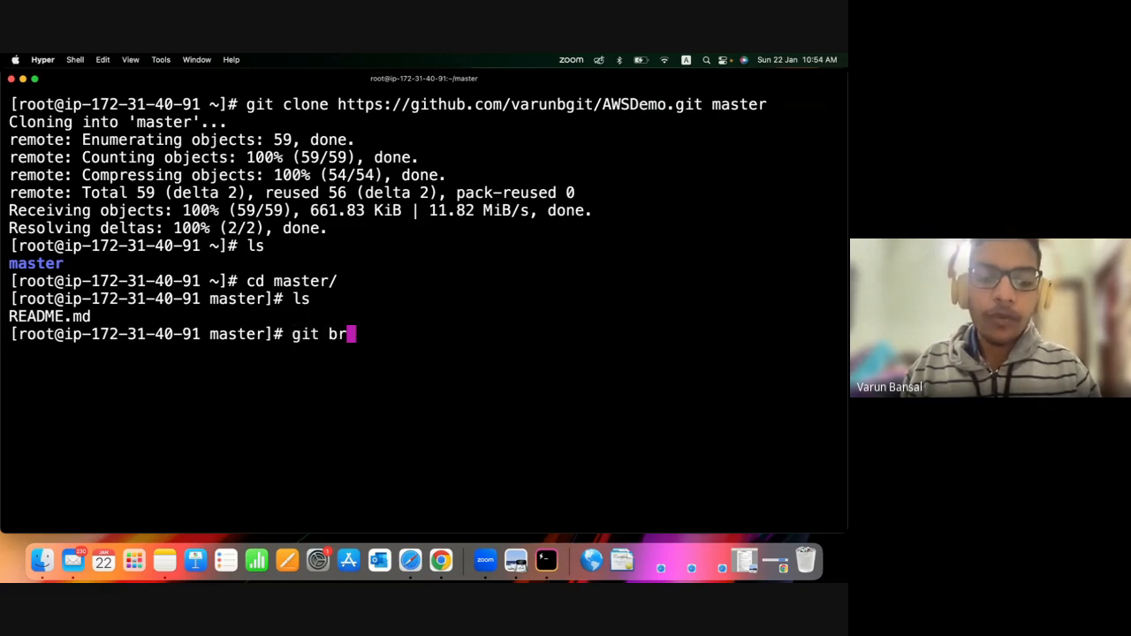
pyautogui.write('anch')
pyautogui.press('Return')
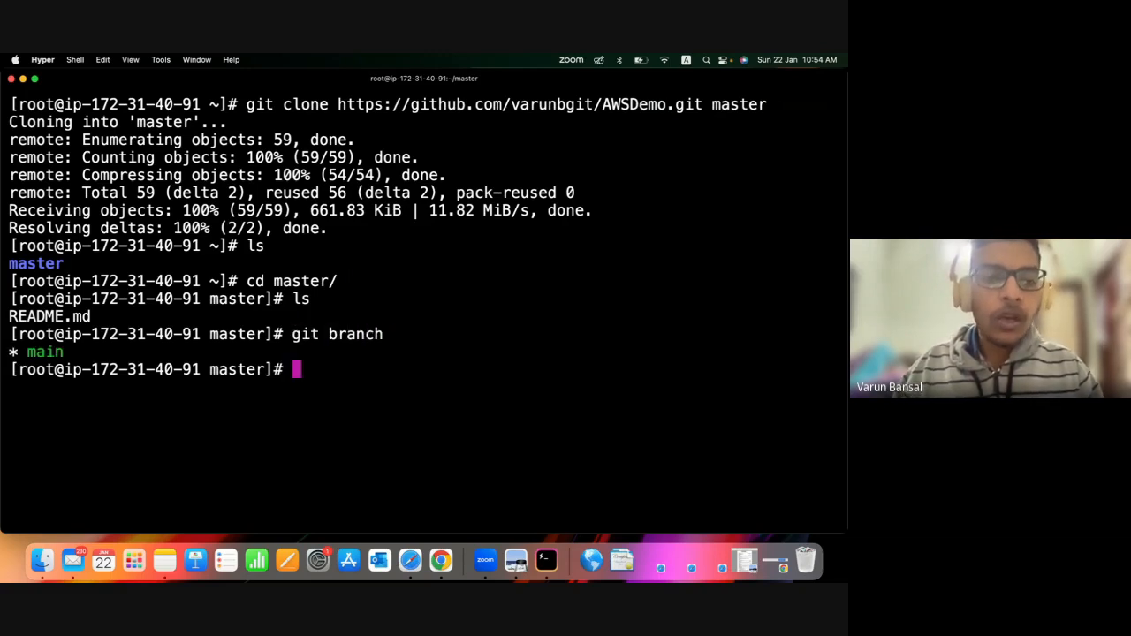
pyautogui.tripleClick(9, 353)
pyautogui.moveTo(68, 353); pyautogui.dragTo(4, 365)
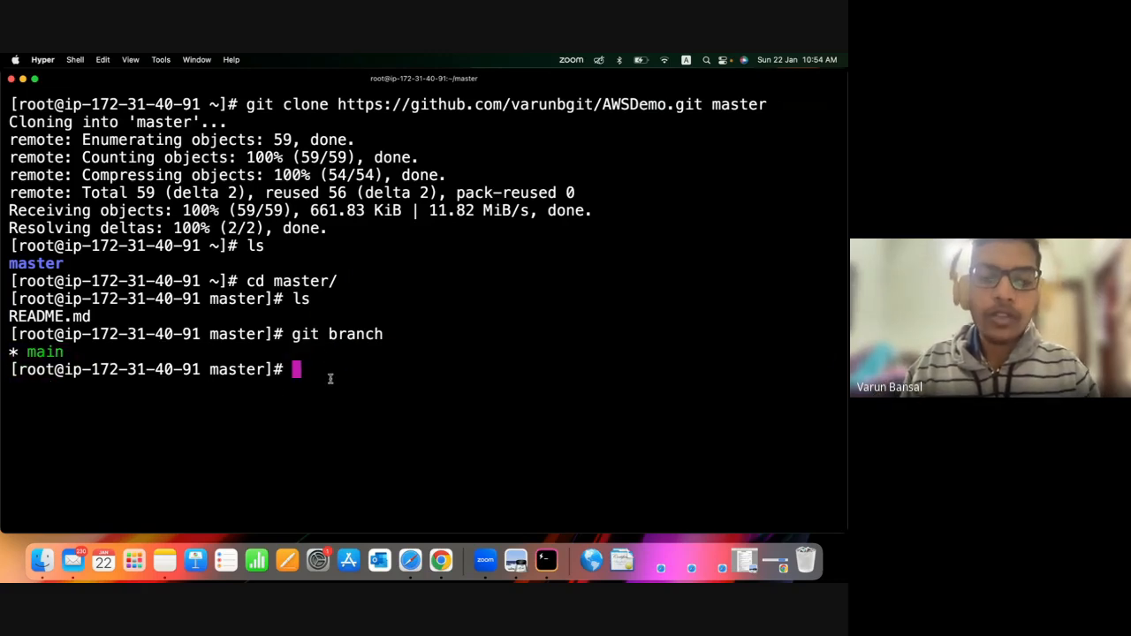
# Switch the cloned repository to its master branch with git checkout master.
pyautogui.write('git ')
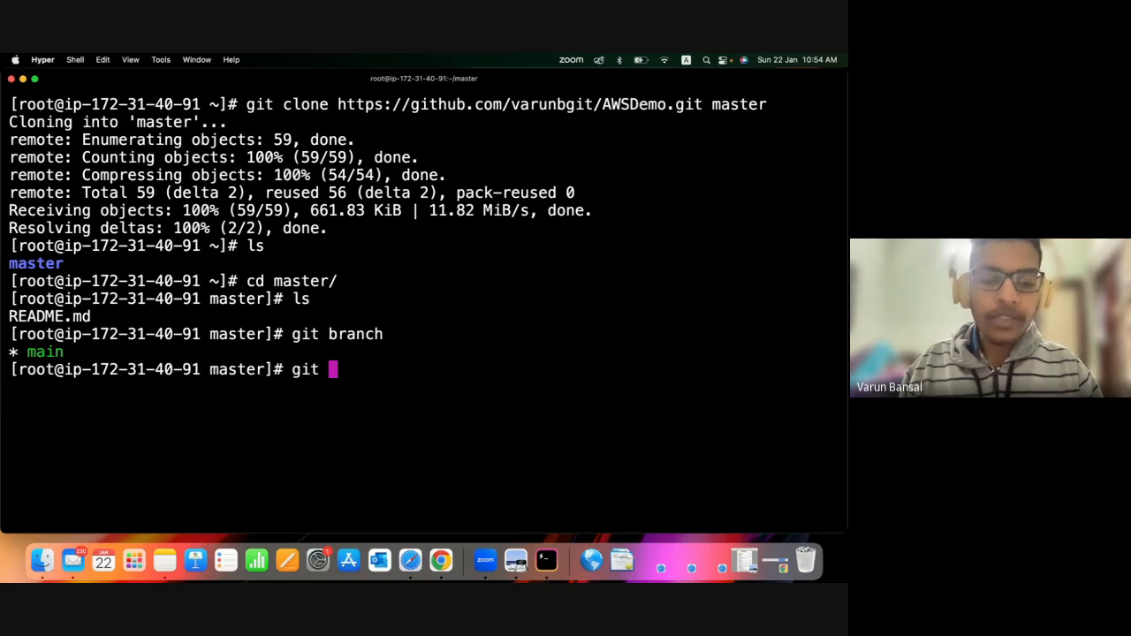
pyautogui.write('checkou')
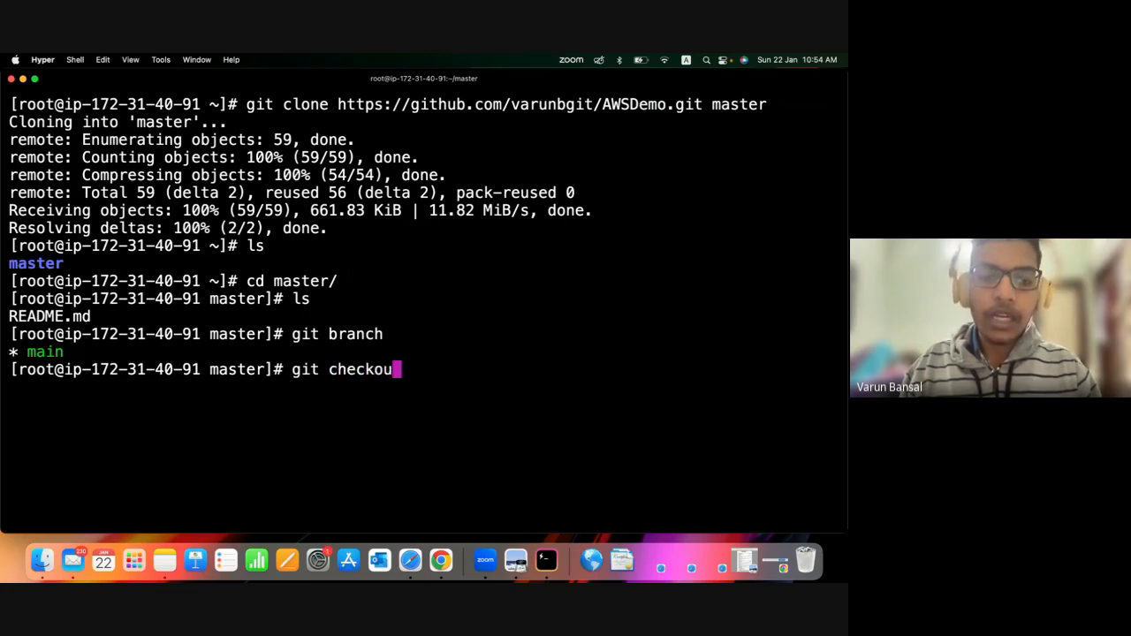
pyautogui.write('t mastwe')
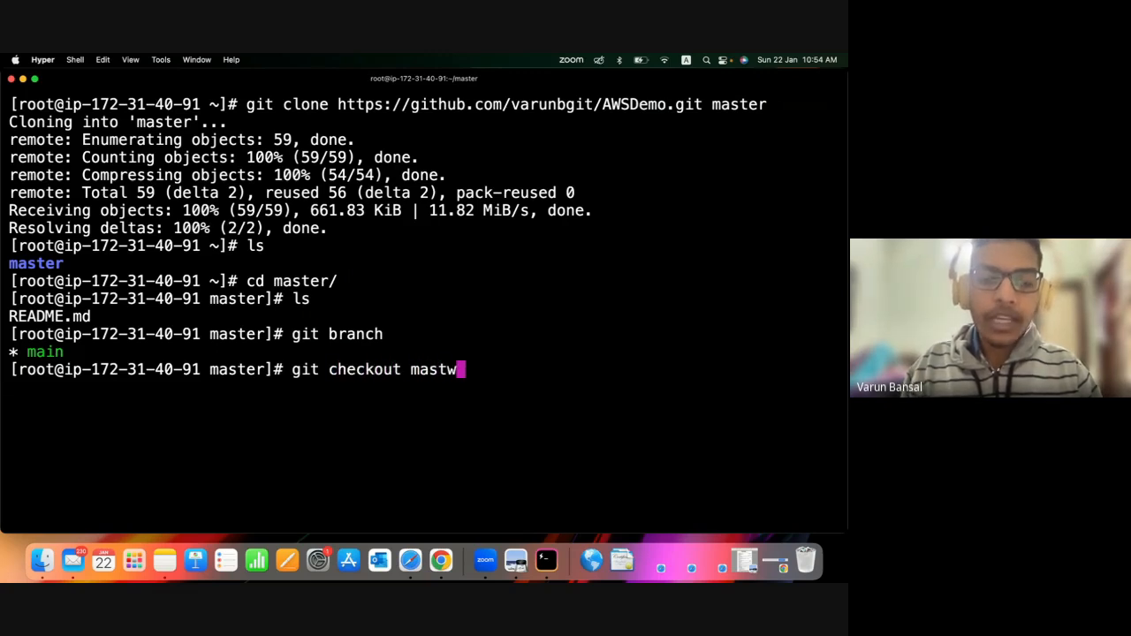
pyautogui.press('BackSpace')
pyautogui.press('BackSpace')
pyautogui.write('er')
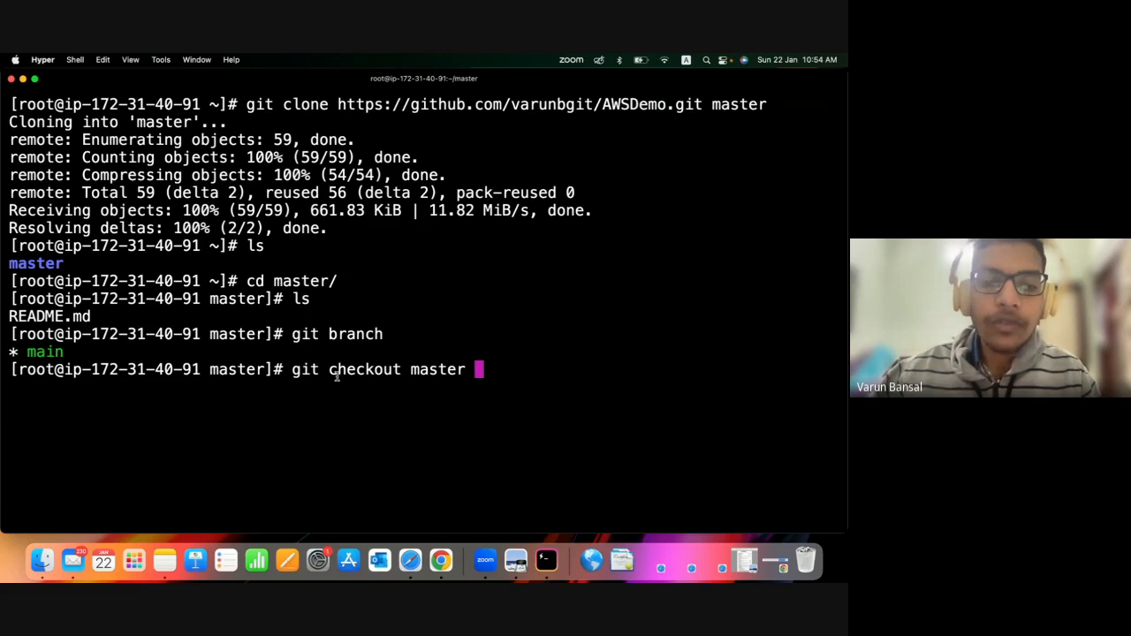
pyautogui.moveTo(333, 373); pyautogui.dragTo(466, 372)
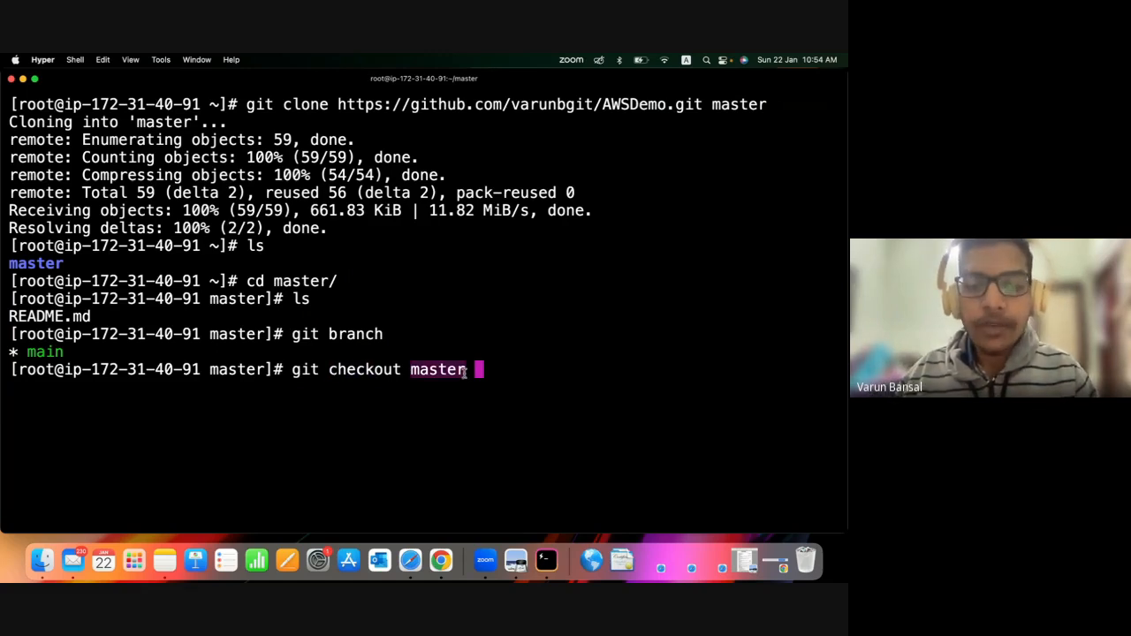
pyautogui.press('Return')
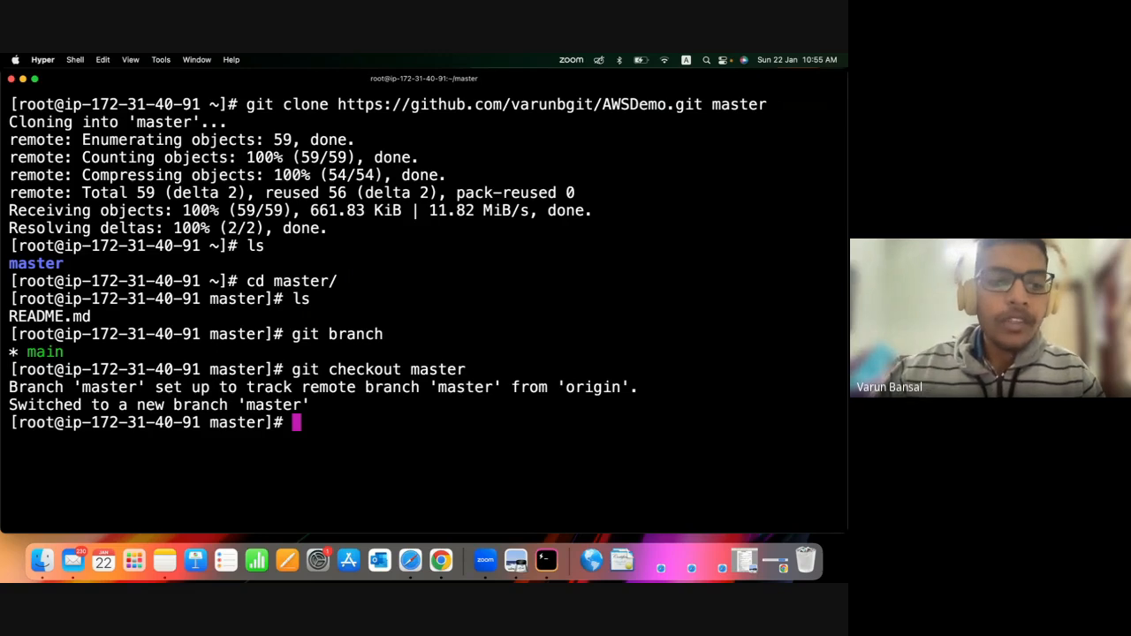
# Run git branch again to check which branch is active after the checkout.
pyautogui.moveTo(94, 388); pyautogui.dragTo(212, 388)
pyautogui.click(296, 423)
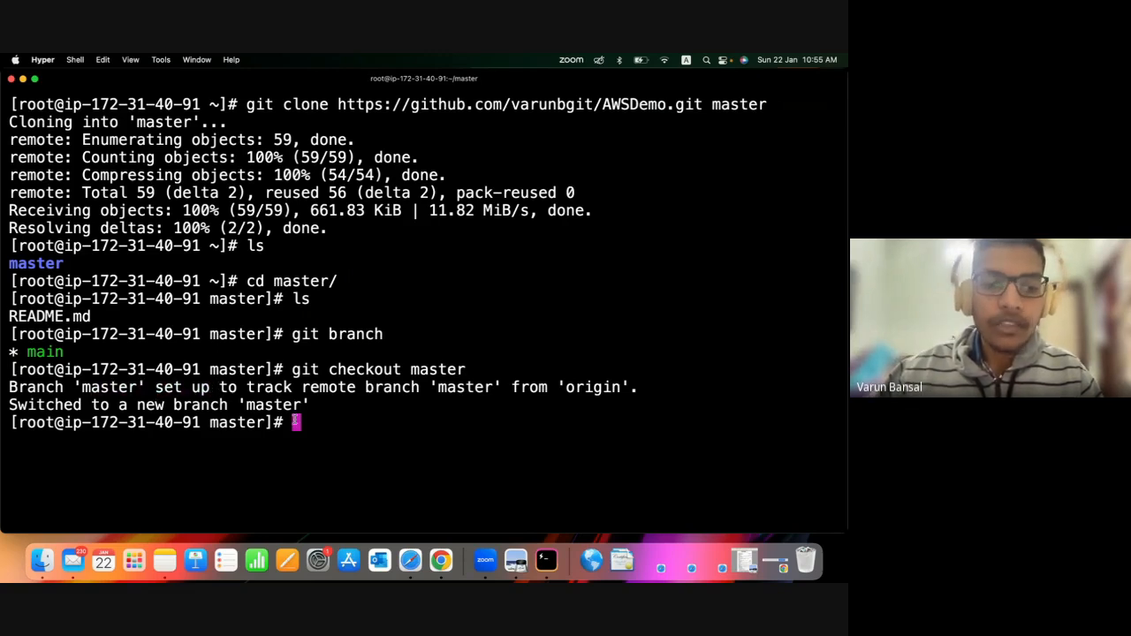
pyautogui.write('git bra')
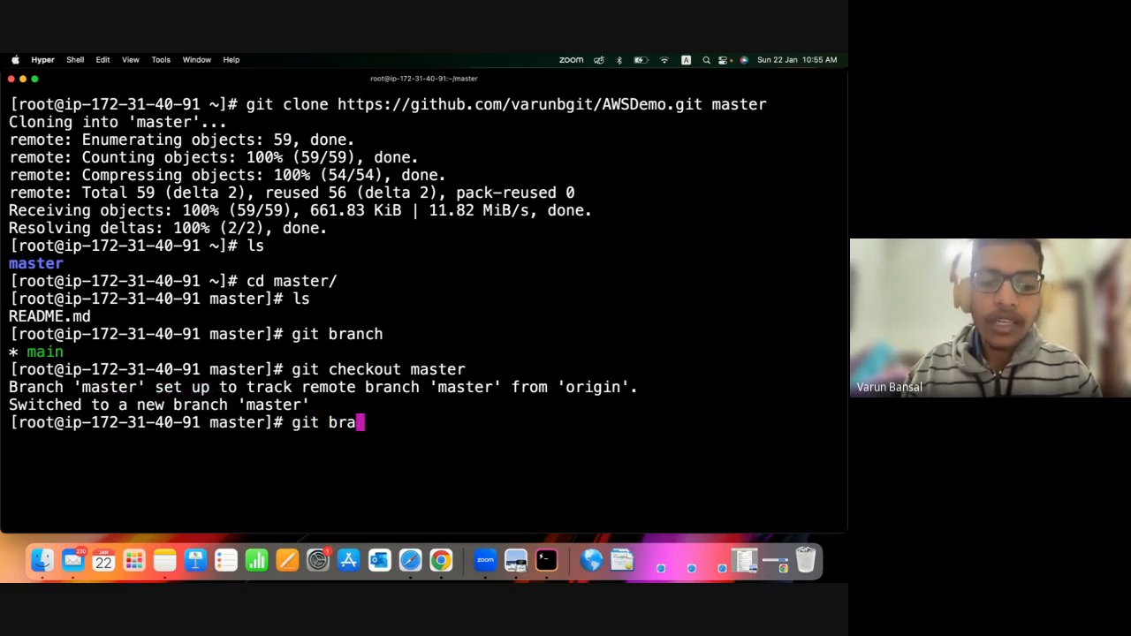
pyautogui.write('nch')
pyautogui.press('Return')
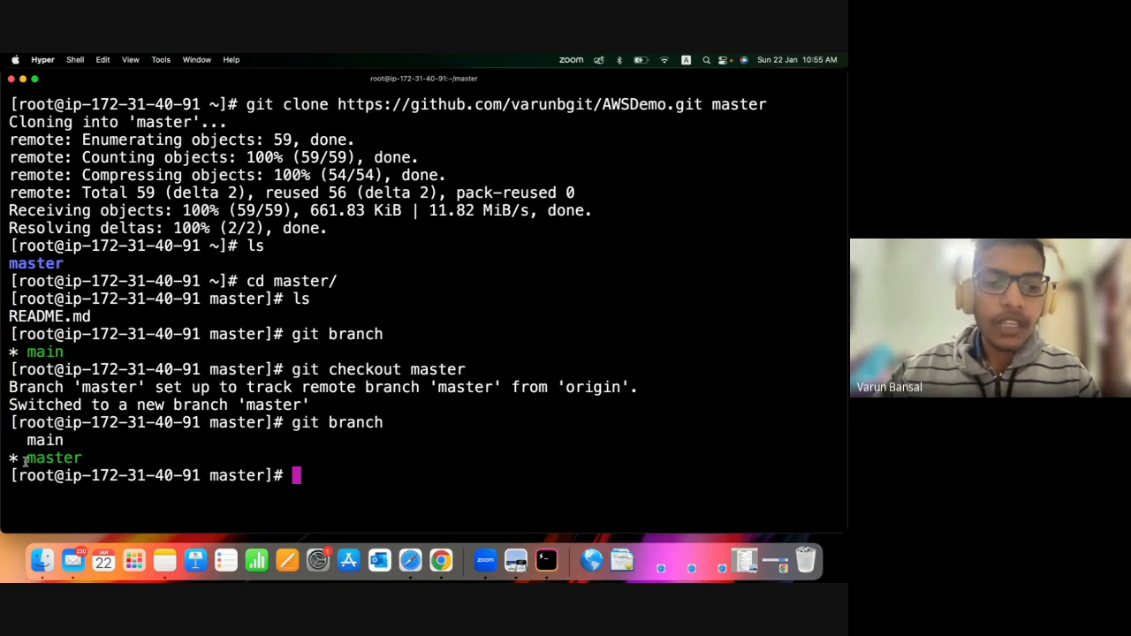
pyautogui.moveTo(81, 461); pyautogui.dragTo(3, 463)
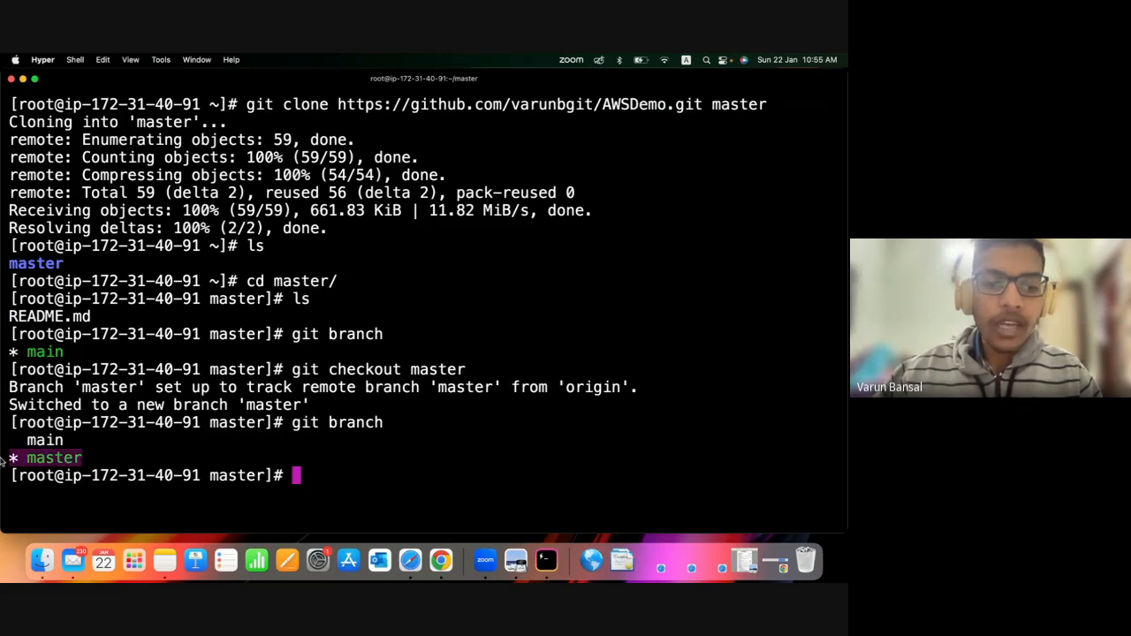
pyautogui.click(122, 453)
# Clone the AWSDemo repository from the copied URL inside the master folder with git clone, giving no target folder name.
pyautogui.write('git clone')
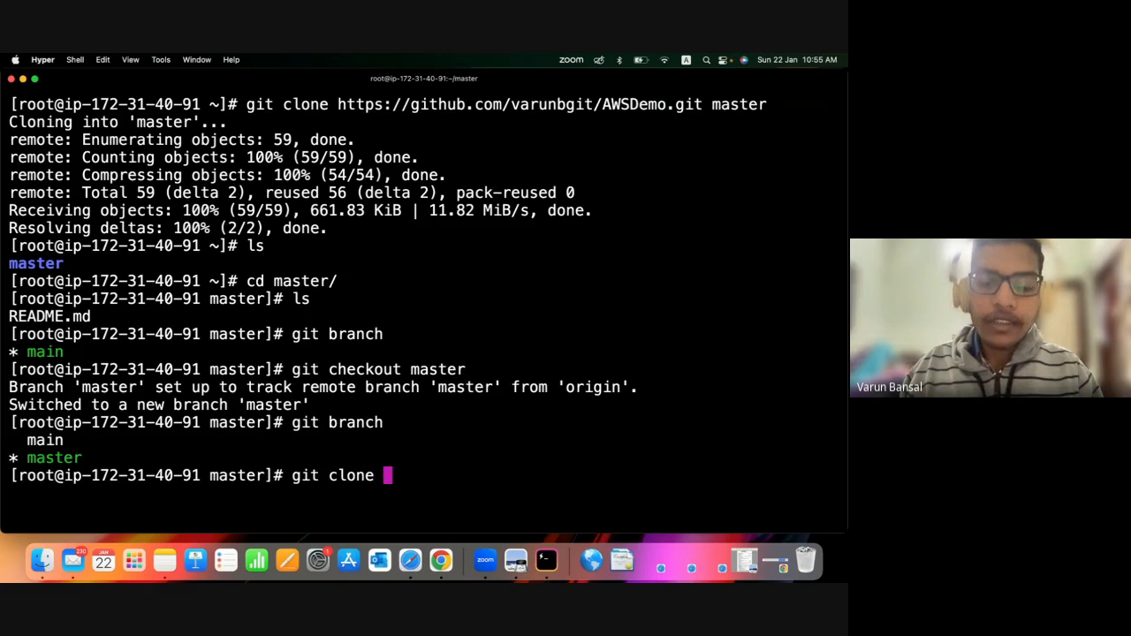
pyautogui.write('https://github.com/varunbgit/AWSDemo.git')
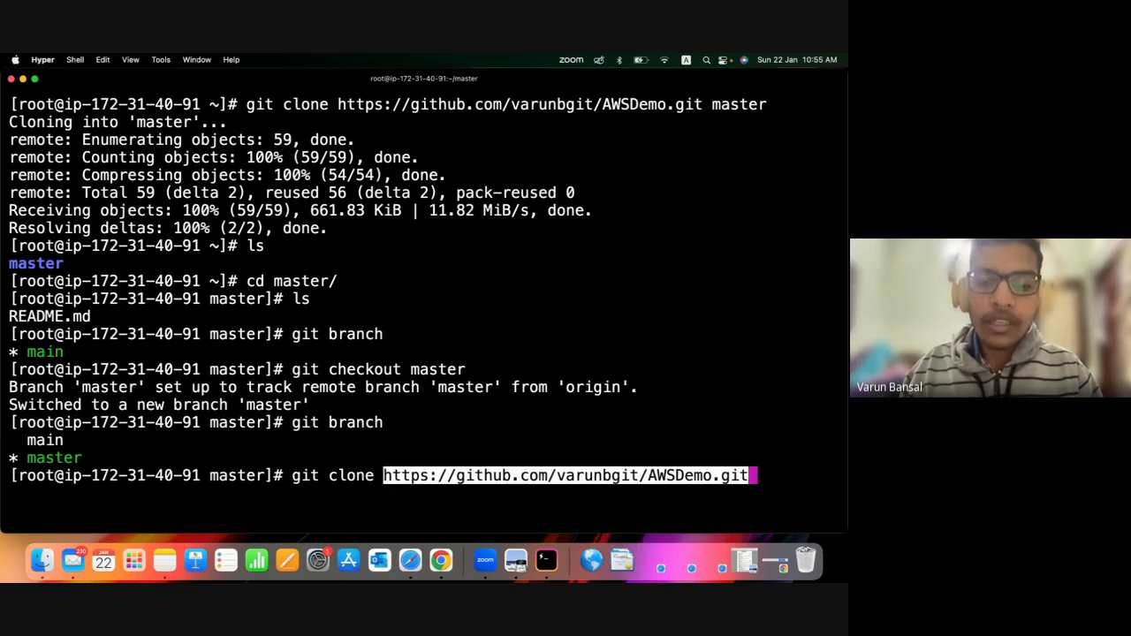
pyautogui.press('Return')
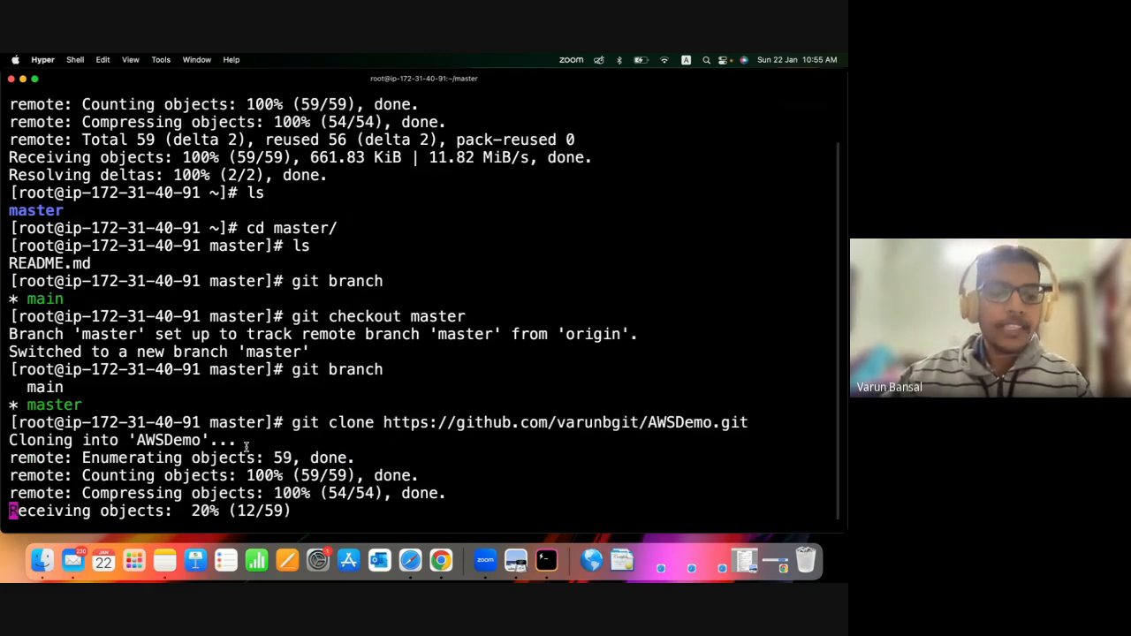
pyautogui.moveTo(129, 387); pyautogui.dragTo(203, 385)
pyautogui.click(336, 509)
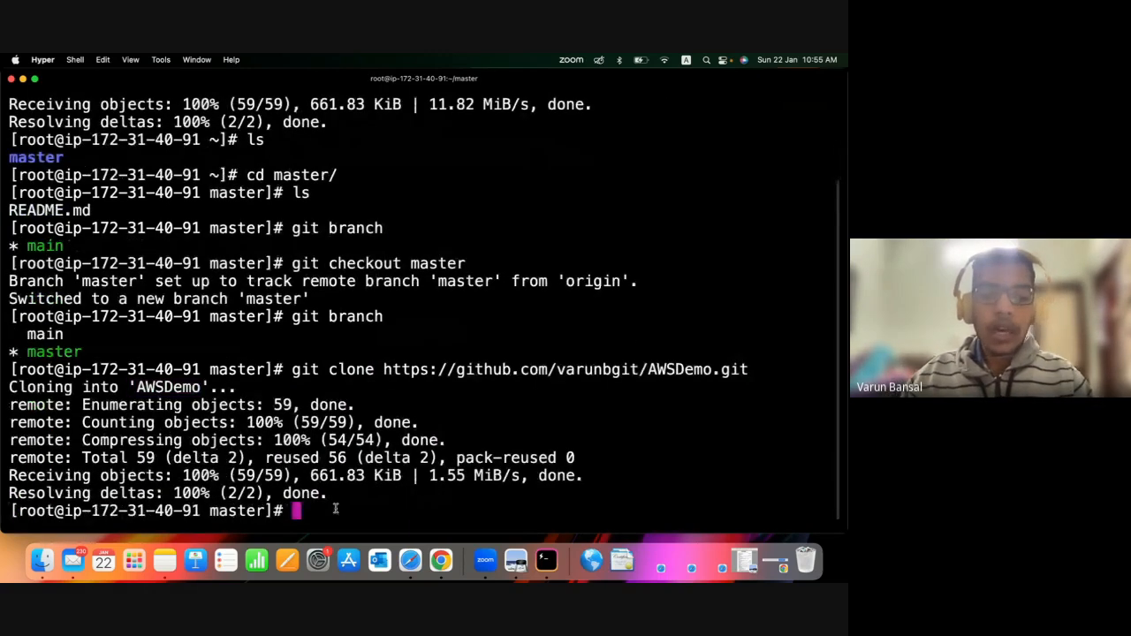
# List the master folder's contents with ls and examine the website files and folders.
pyautogui.write('ls')
pyautogui.press('Return')
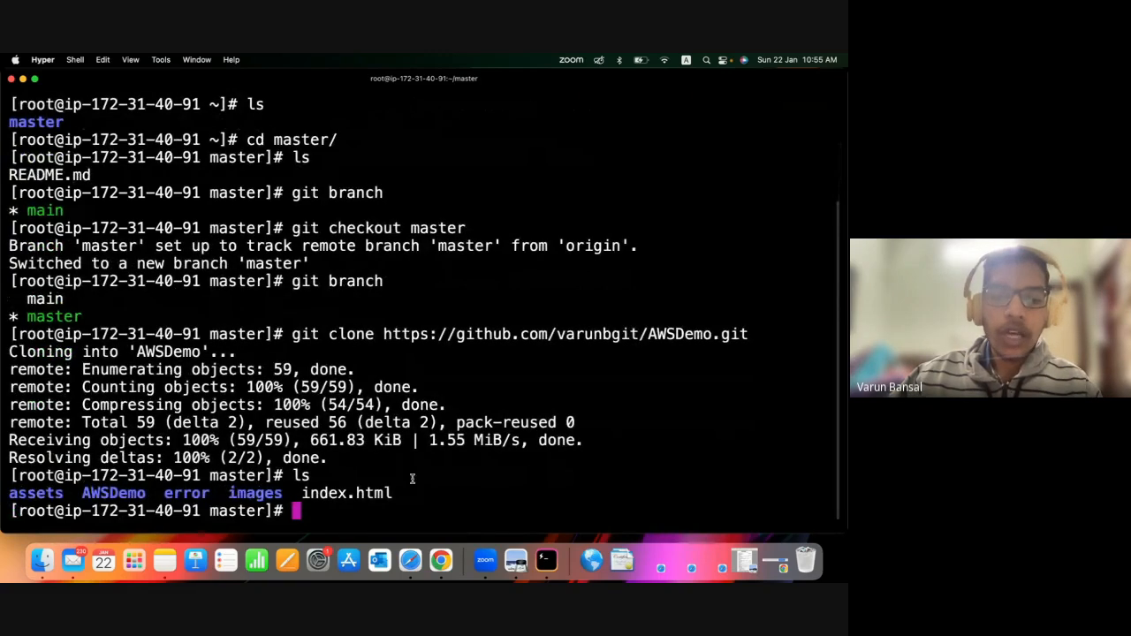
pyautogui.moveTo(402, 495); pyautogui.dragTo(9, 499)
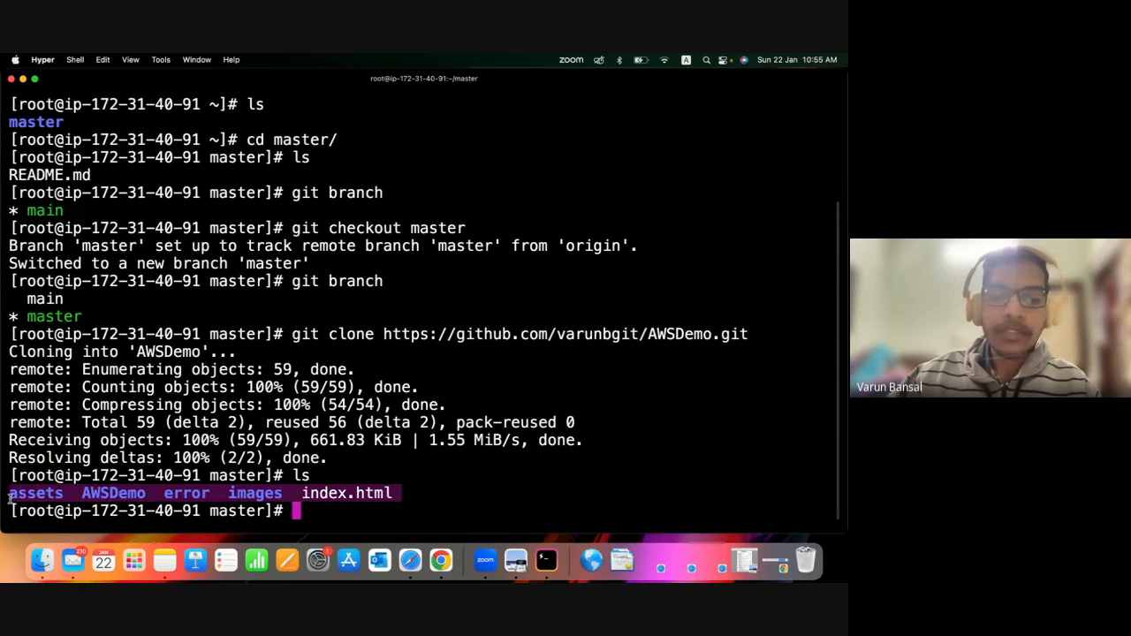
pyautogui.click(25, 498)
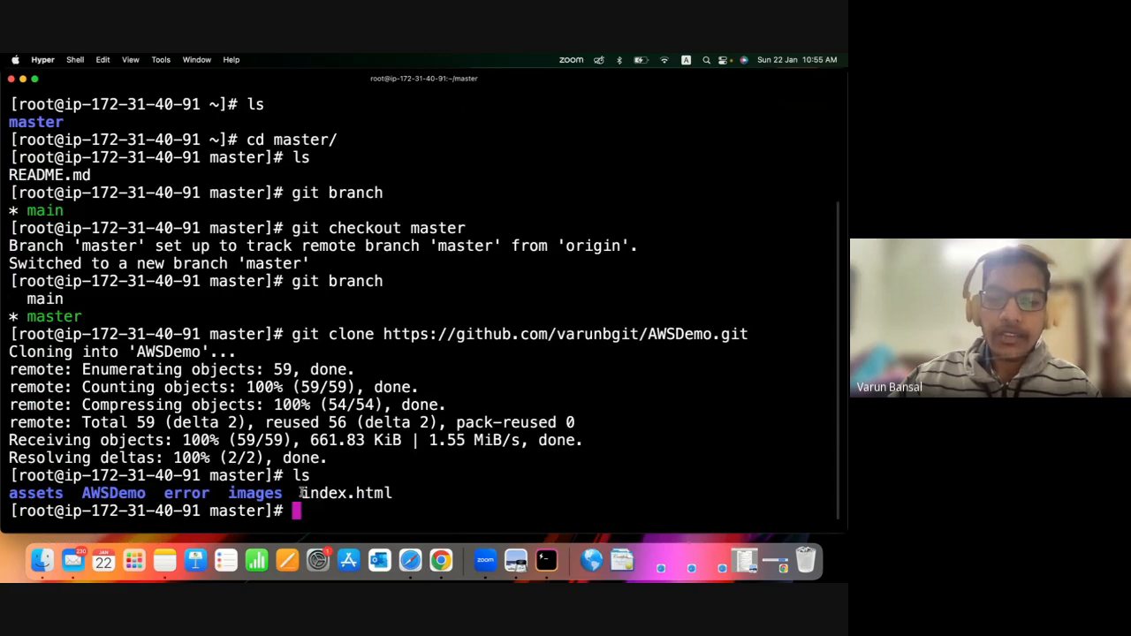
pyautogui.moveTo(455, 496); pyautogui.dragTo(278, 498)
pyautogui.moveTo(30, 506); pyautogui.dragTo(56, 496)
pyautogui.click(175, 488)
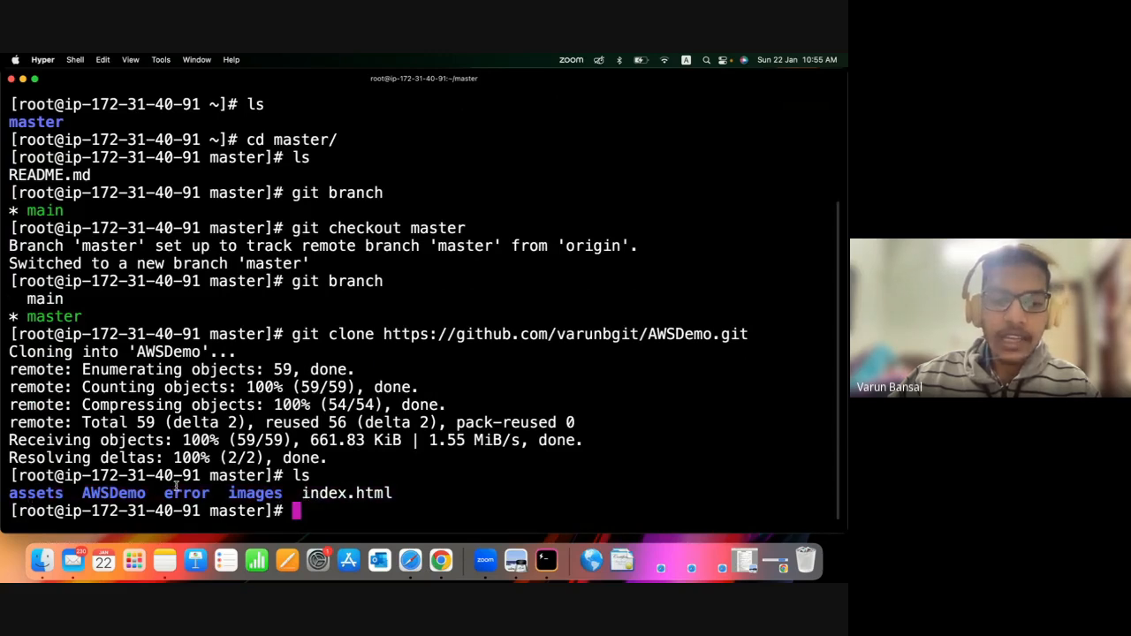
pyautogui.click(336, 508)
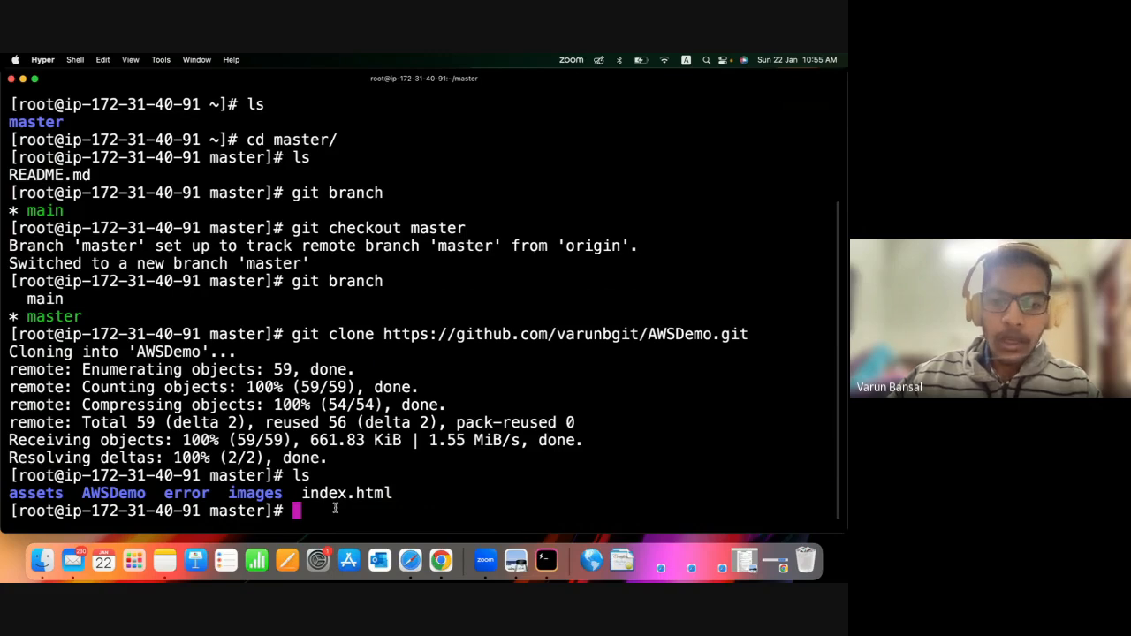
pyautogui.press('Return')
pyautogui.press('Return')
pyautogui.press('Return')
pyautogui.press('Return')
pyautogui.press('Return')
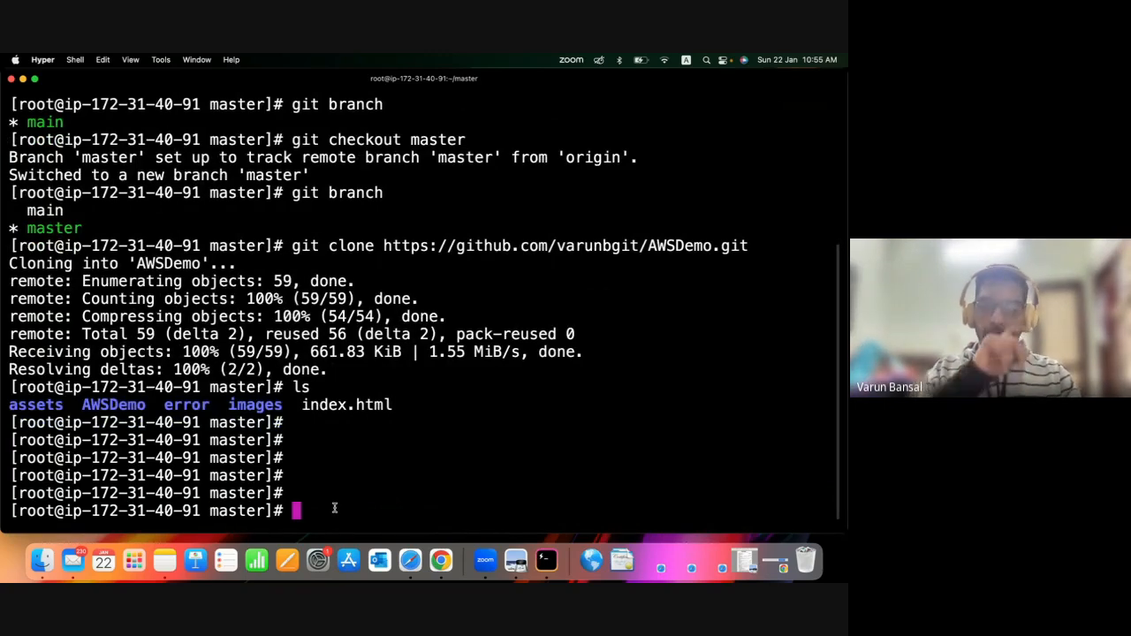
# Install the Apache web server package with yum install httpd -y.
pyautogui.write('yum')
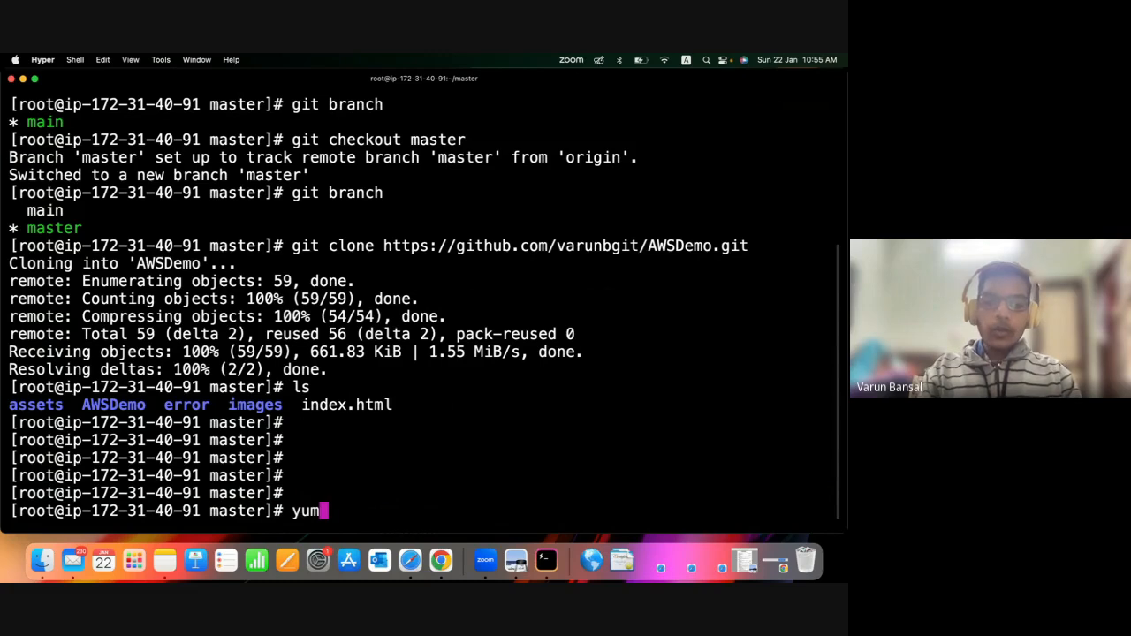
pyautogui.write(' is')
pyautogui.press('BackSpace')
pyautogui.write('n')
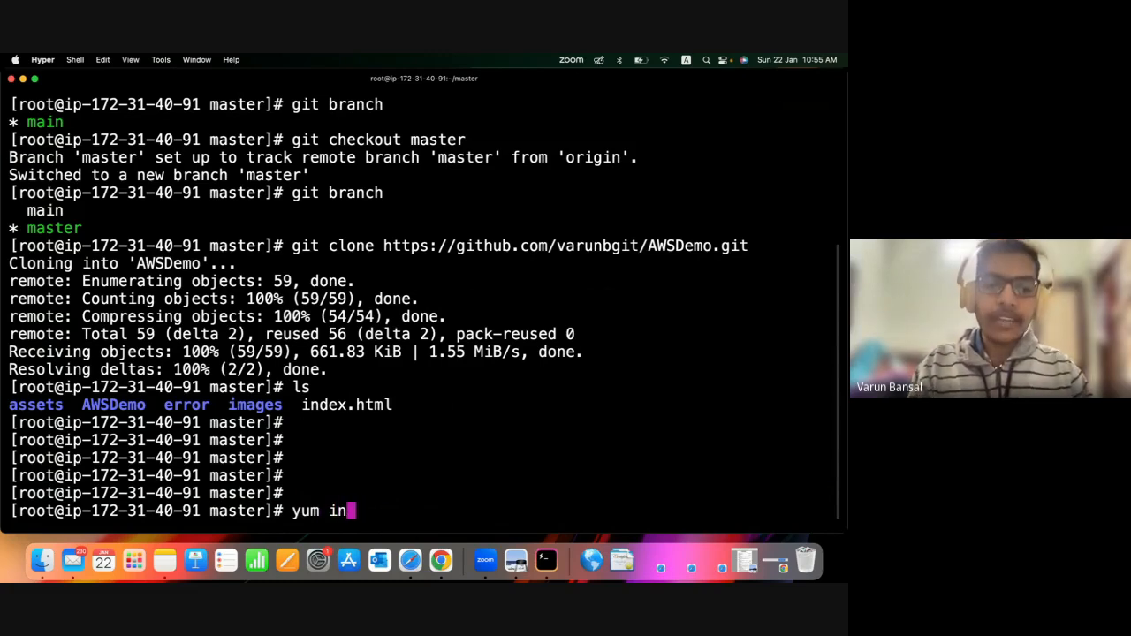
pyautogui.write('stall')
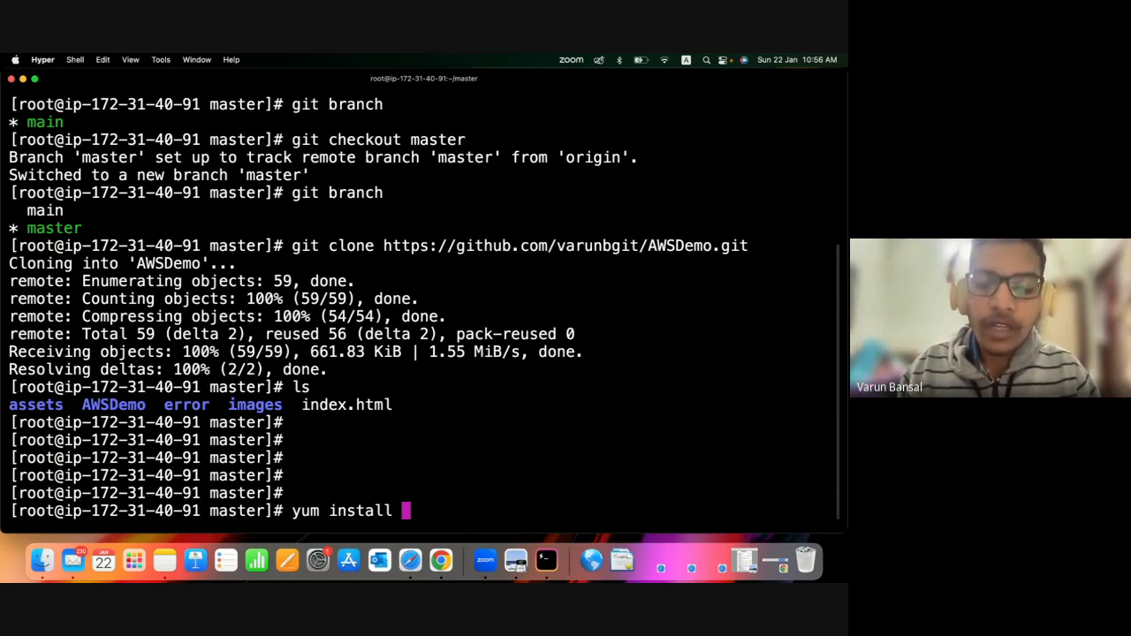
pyautogui.write('httpd')
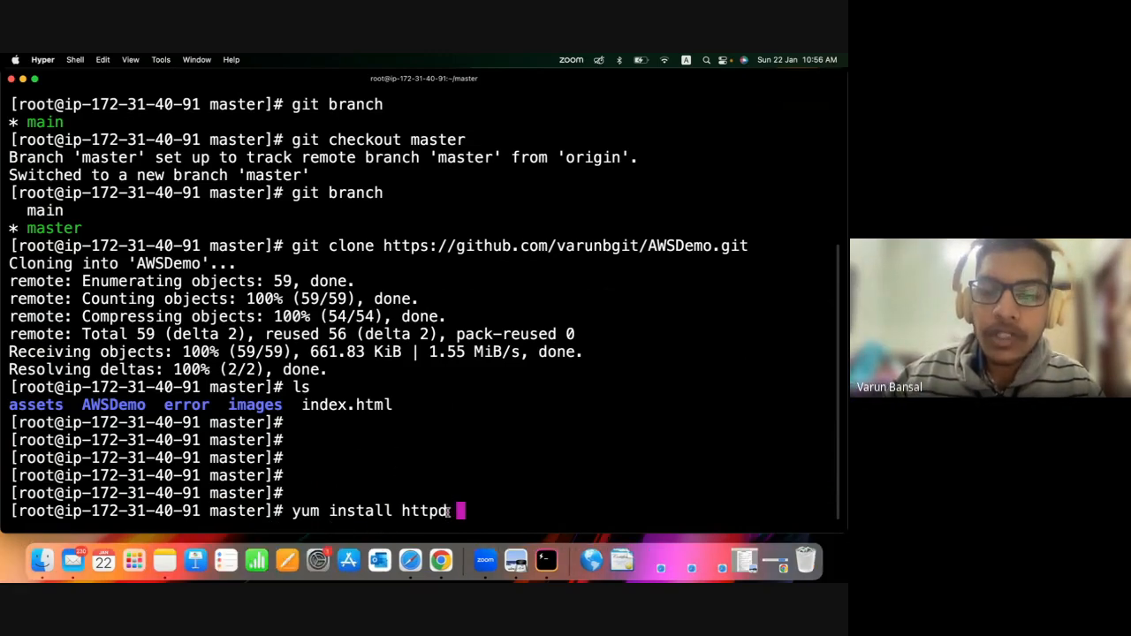
pyautogui.moveTo(451, 509); pyautogui.dragTo(373, 510)
pyautogui.doubleClick(406, 511)
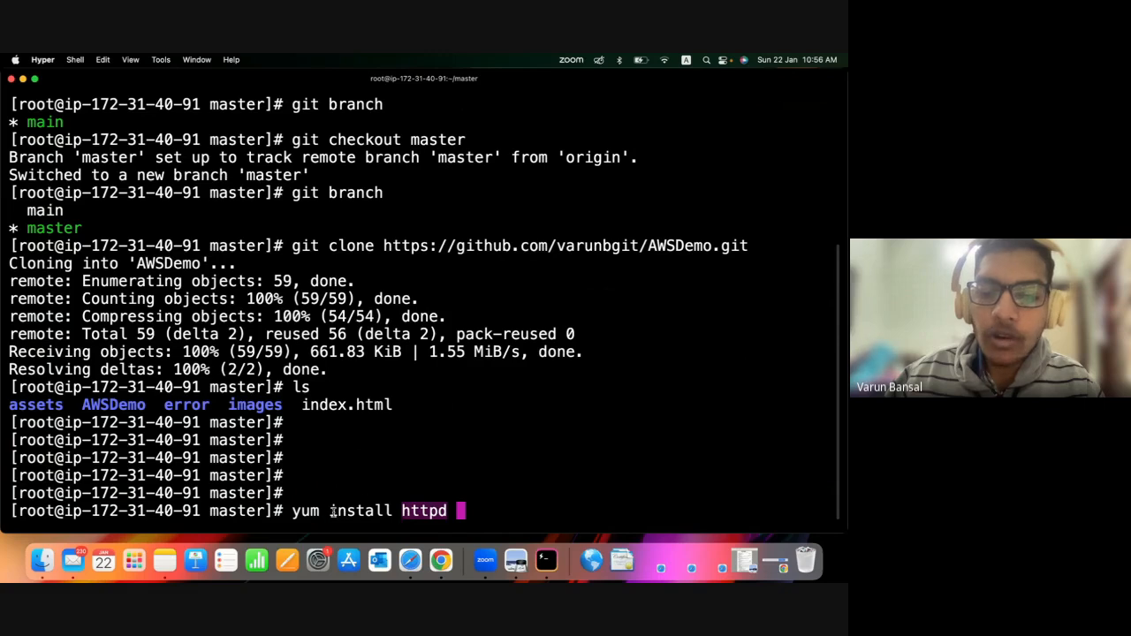
pyautogui.click(431, 512)
pyautogui.doubleClick(432, 511)
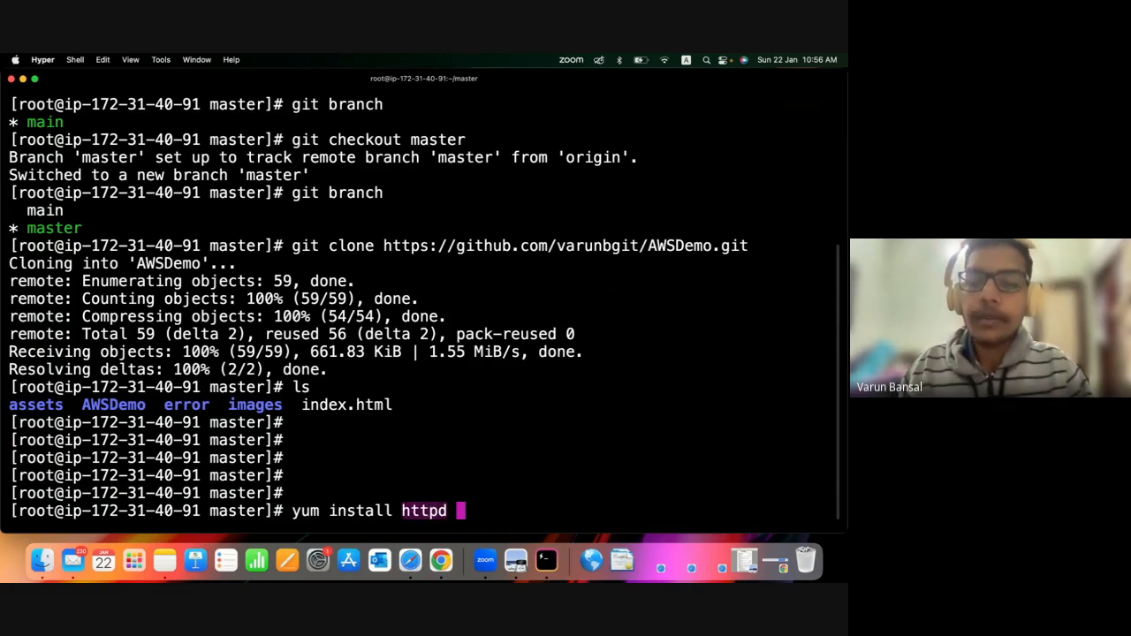
pyautogui.write('-y')
pyautogui.press('Return')
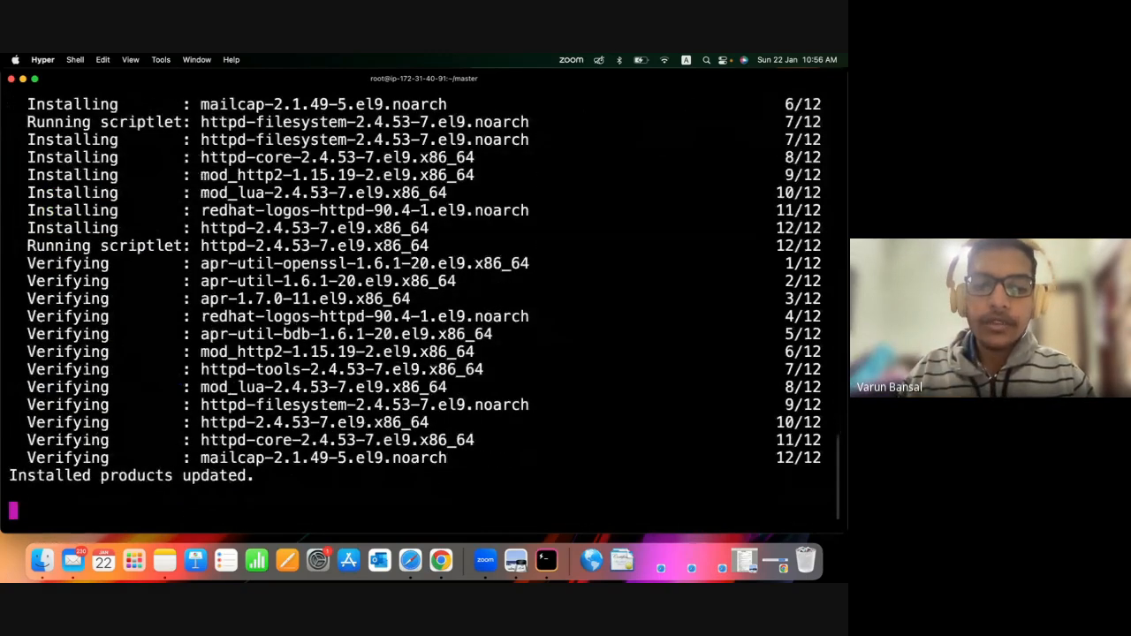
pyautogui.press('Return')
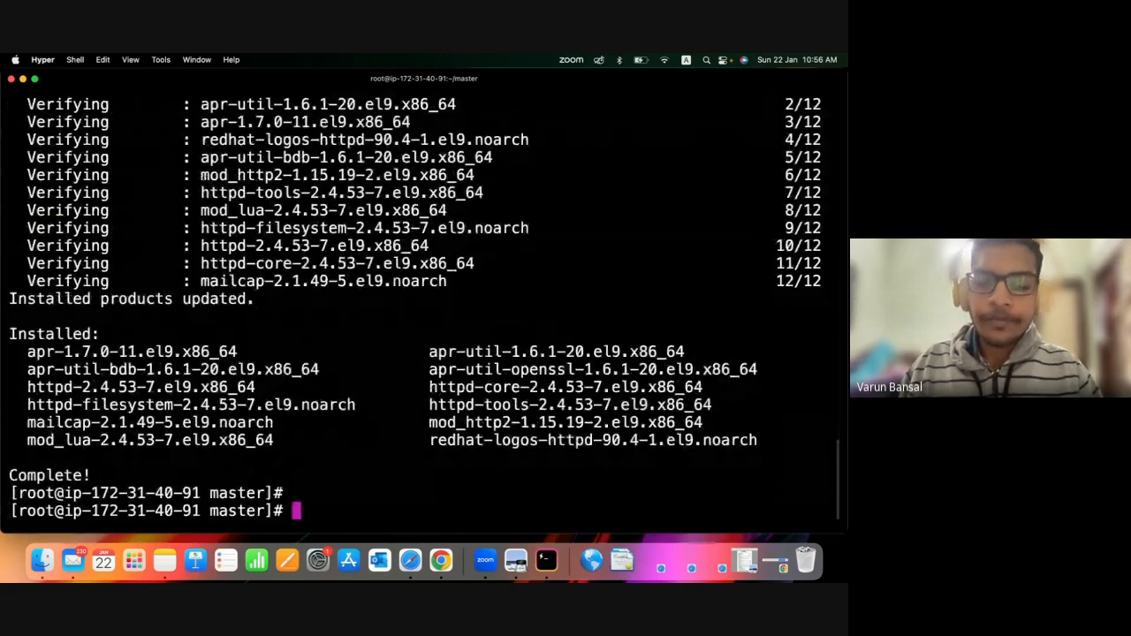
pyautogui.write('cd')
pyautogui.press('BackSpace')
pyautogui.press('BackSpace')
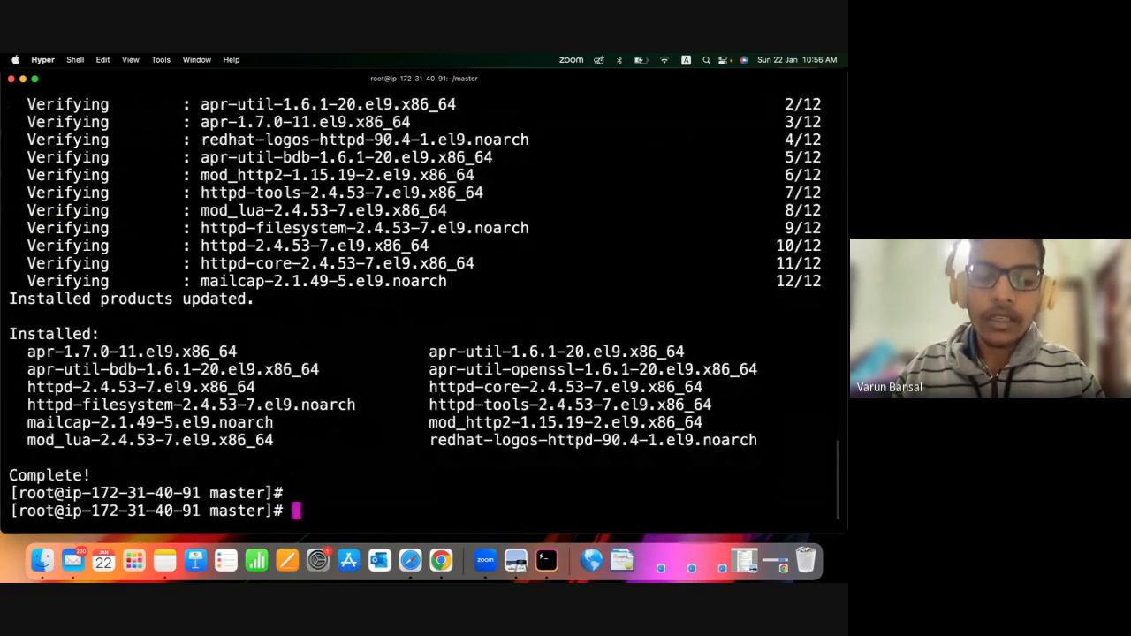
pyautogui.write('cd /')
pyautogui.press('BackSpace')
pyautogui.press('BackSpace')
pyautogui.press('BackSpace')
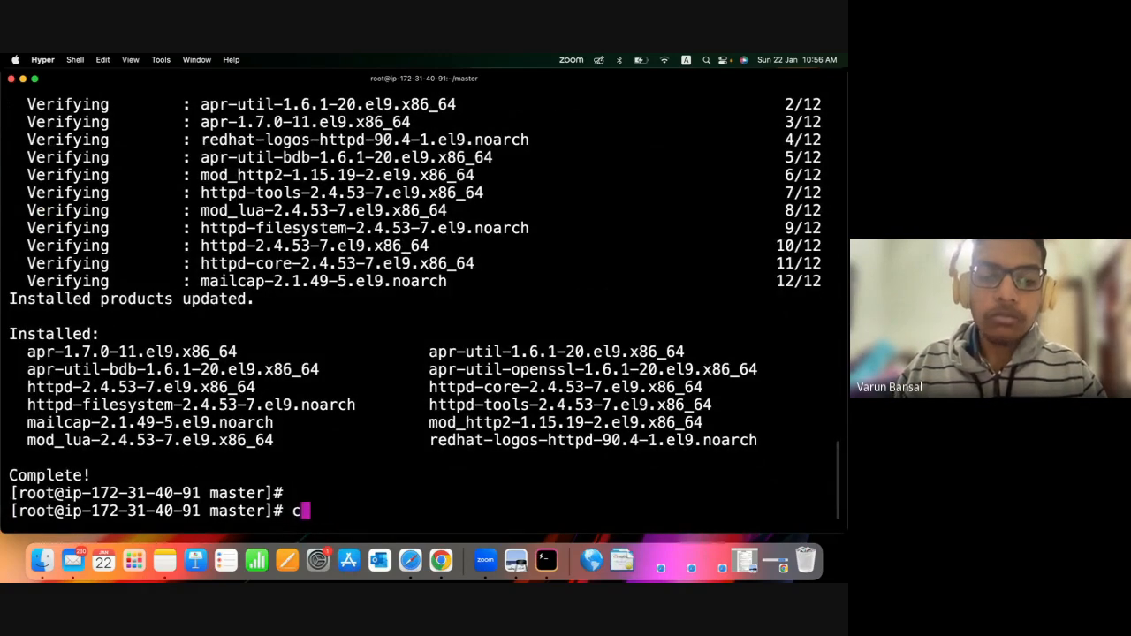
pyautogui.press('BackSpace')
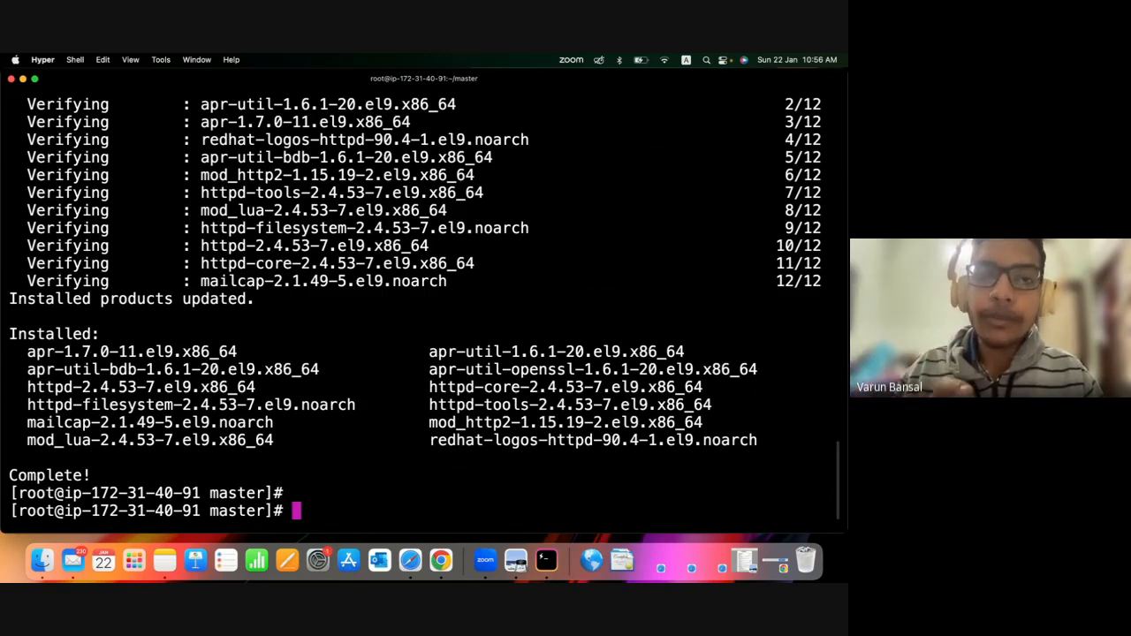
# Change into the web server's document root with cd /var/www/html.
pyautogui.write('cd ')
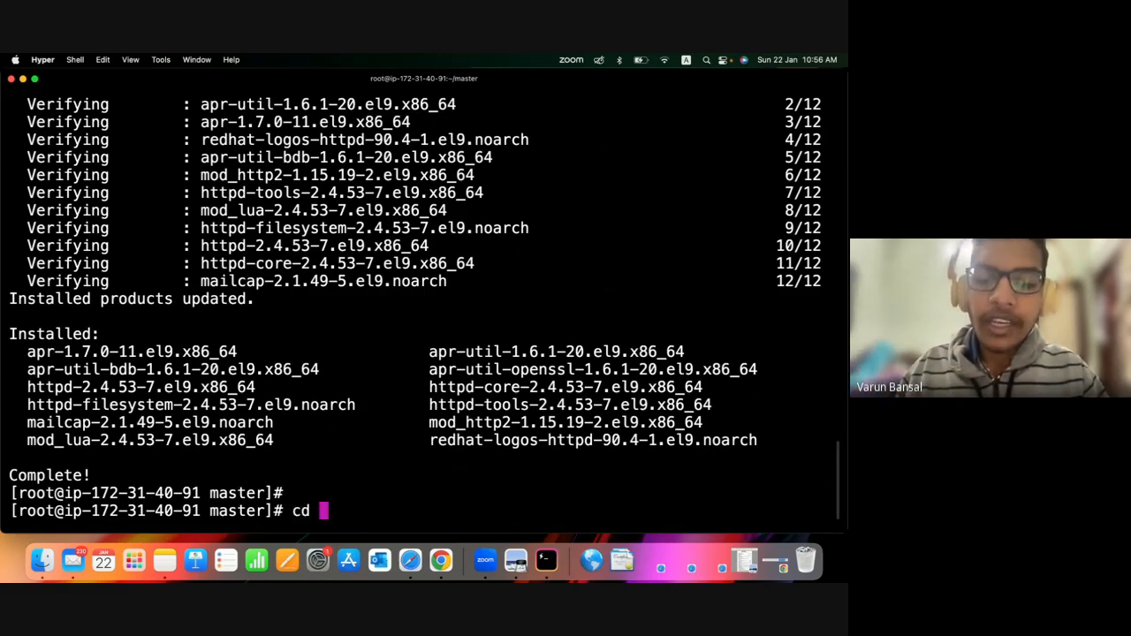
pyautogui.write('/var')
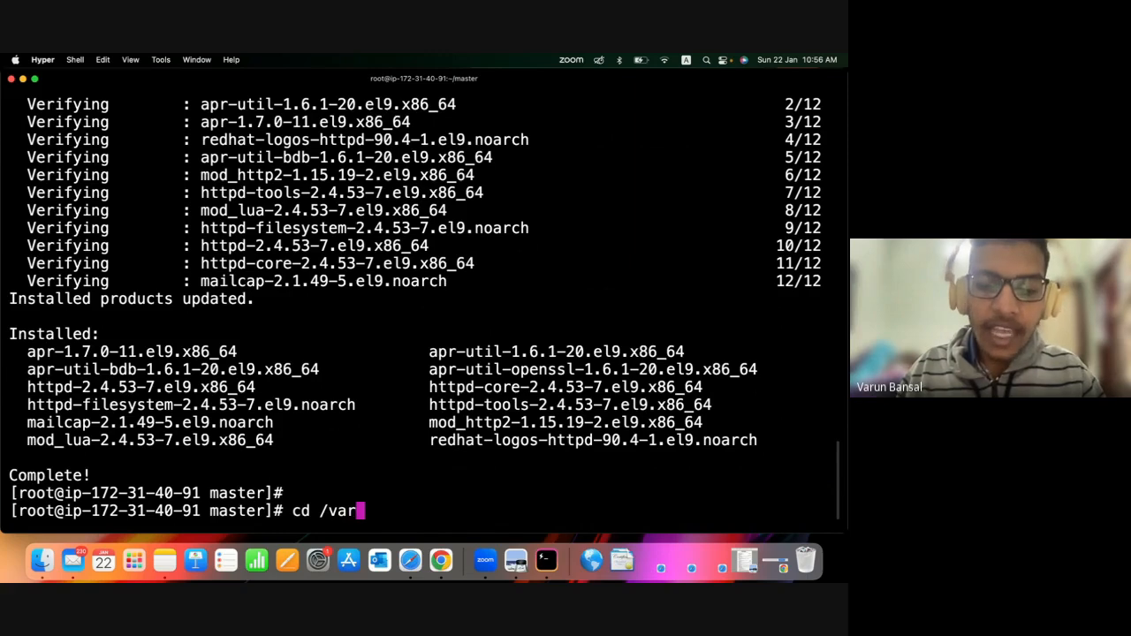
pyautogui.write('/www/h')
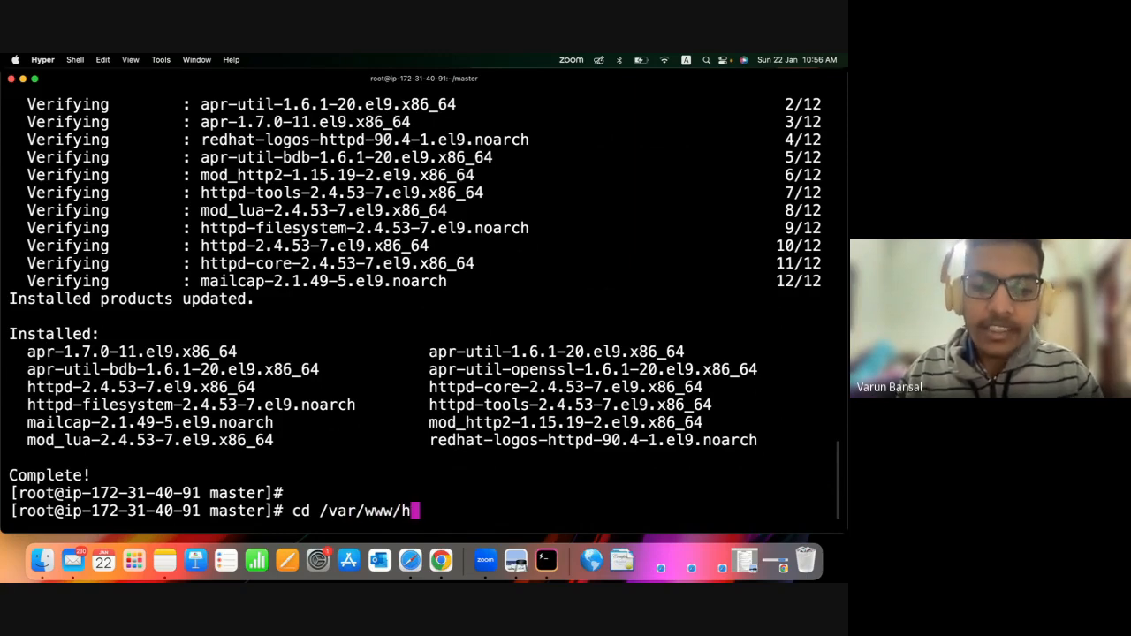
pyautogui.write('tml')
pyautogui.press('Return')
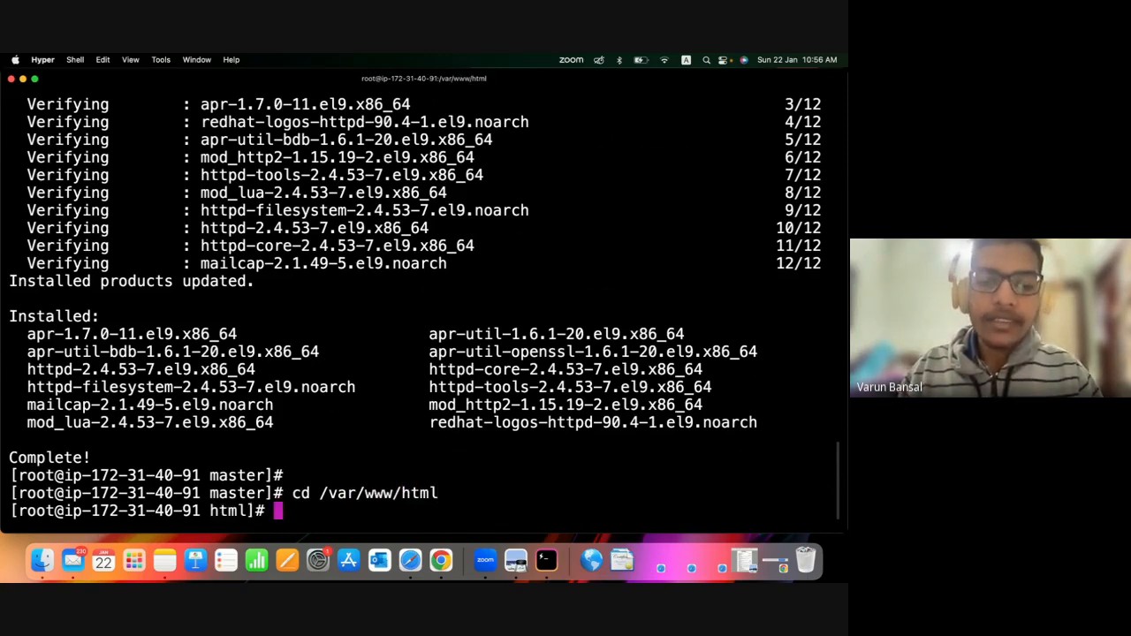
# List the contents of the /var/www/html document root with ls and review the folder path used to reach it.
pyautogui.write('ls')
pyautogui.press('Return')
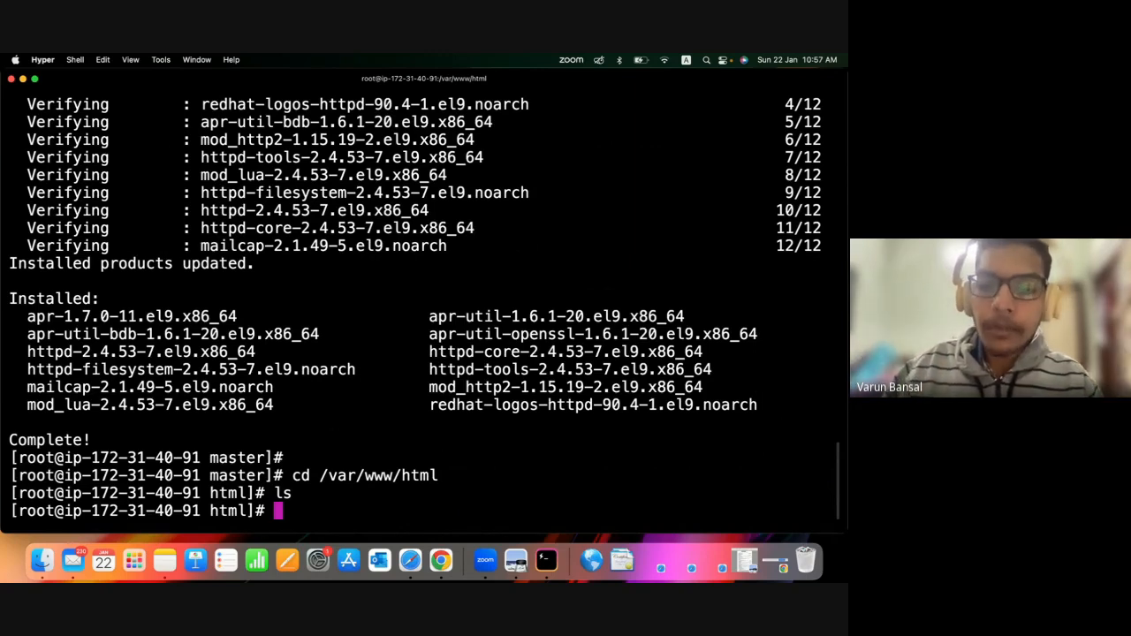
pyautogui.moveTo(320, 475); pyautogui.dragTo(291, 477)
pyautogui.click(292, 478)
pyautogui.moveTo(441, 477); pyautogui.dragTo(322, 475)
pyautogui.click(320, 476)
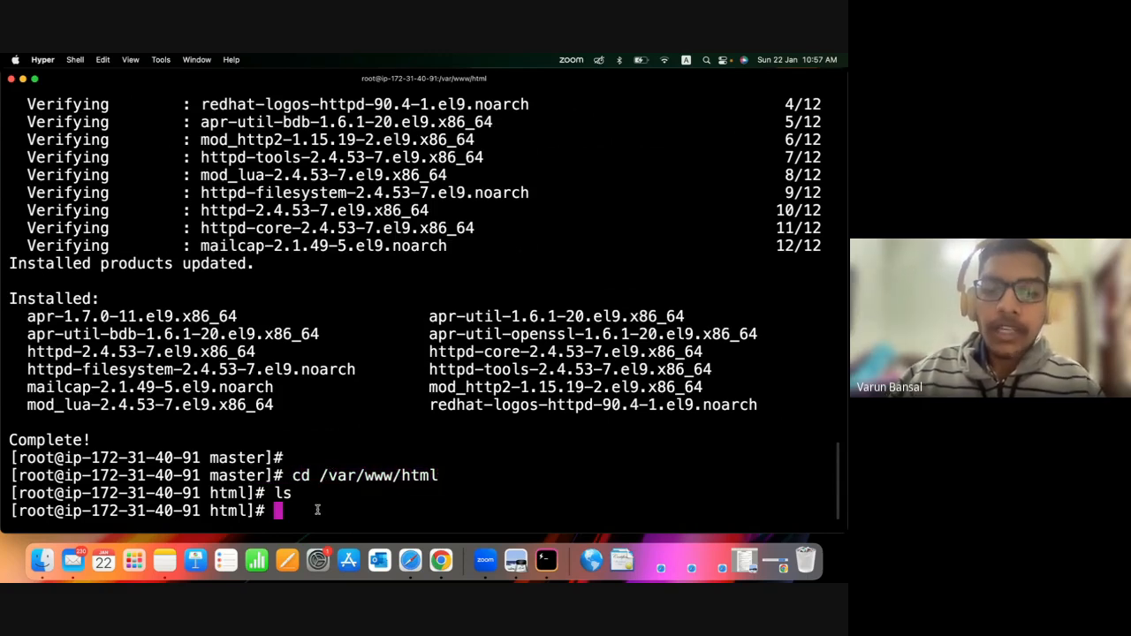
# Return to the master folder by way of the home directory and list its contents with ls.
pyautogui.write('cd')
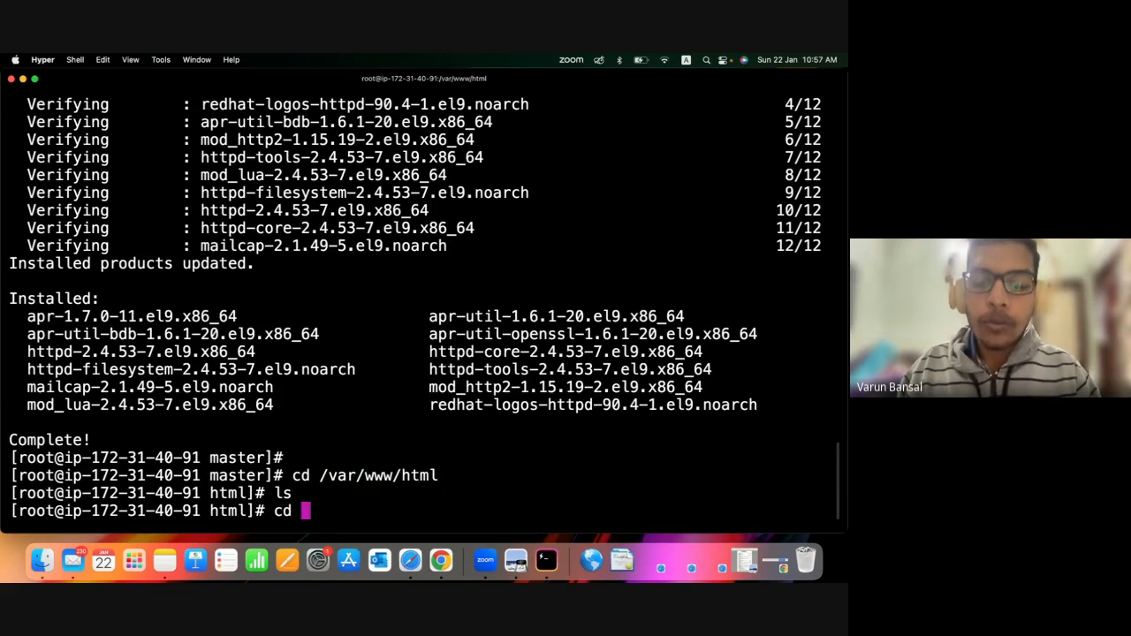
pyautogui.press('Return')
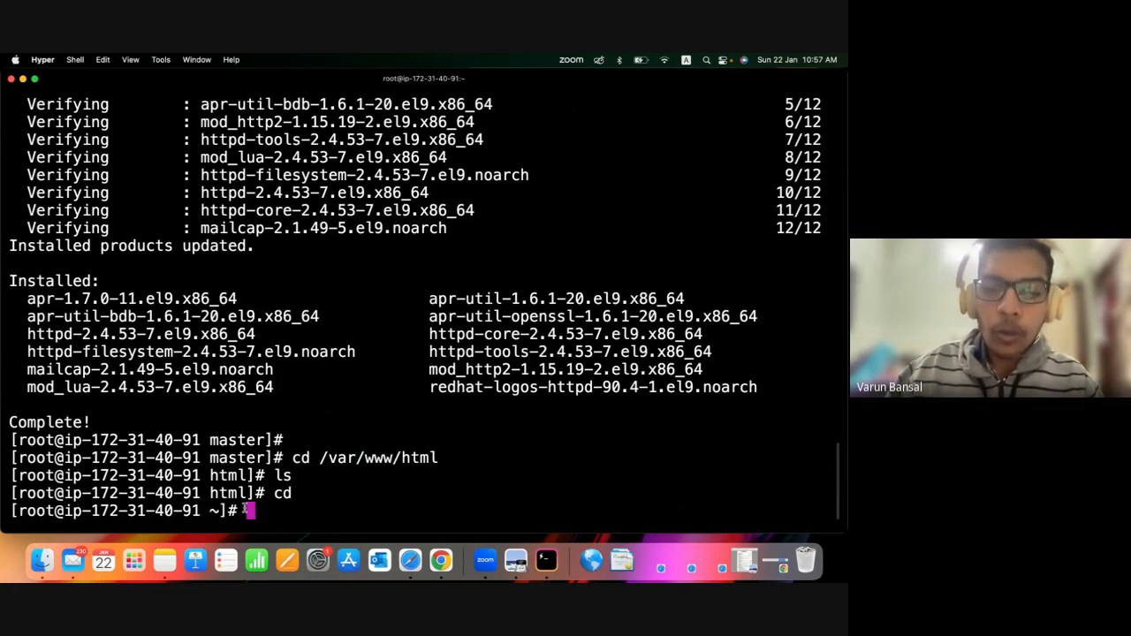
pyautogui.write('ls')
pyautogui.press('Return')
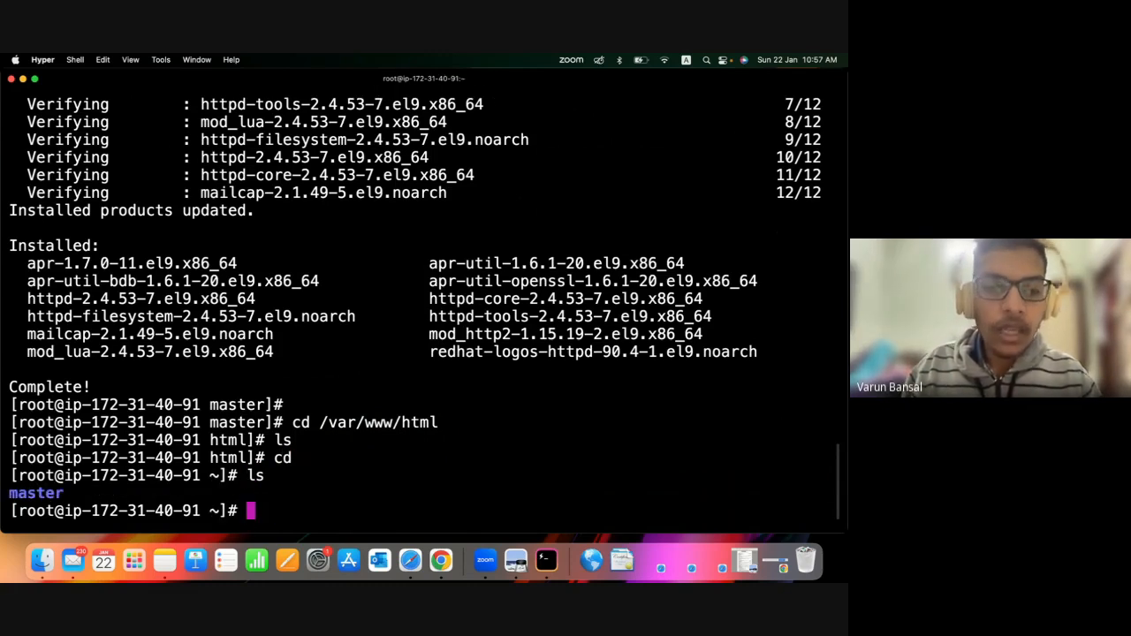
pyautogui.write('cd master')
pyautogui.press('Return')
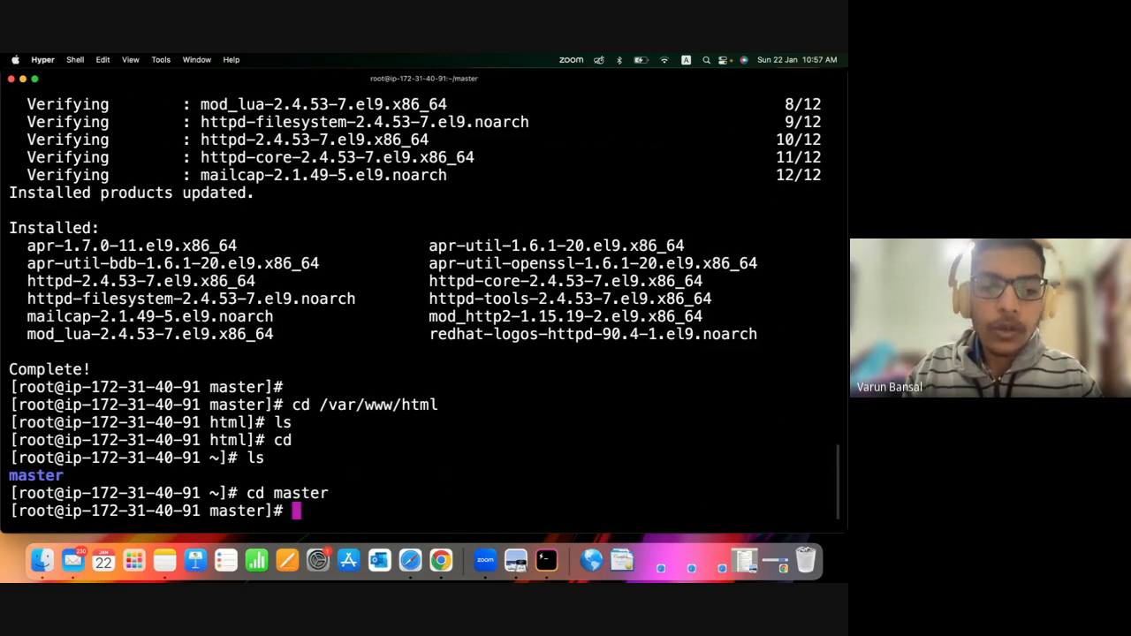
pyautogui.write('ls')
pyautogui.press('Return')
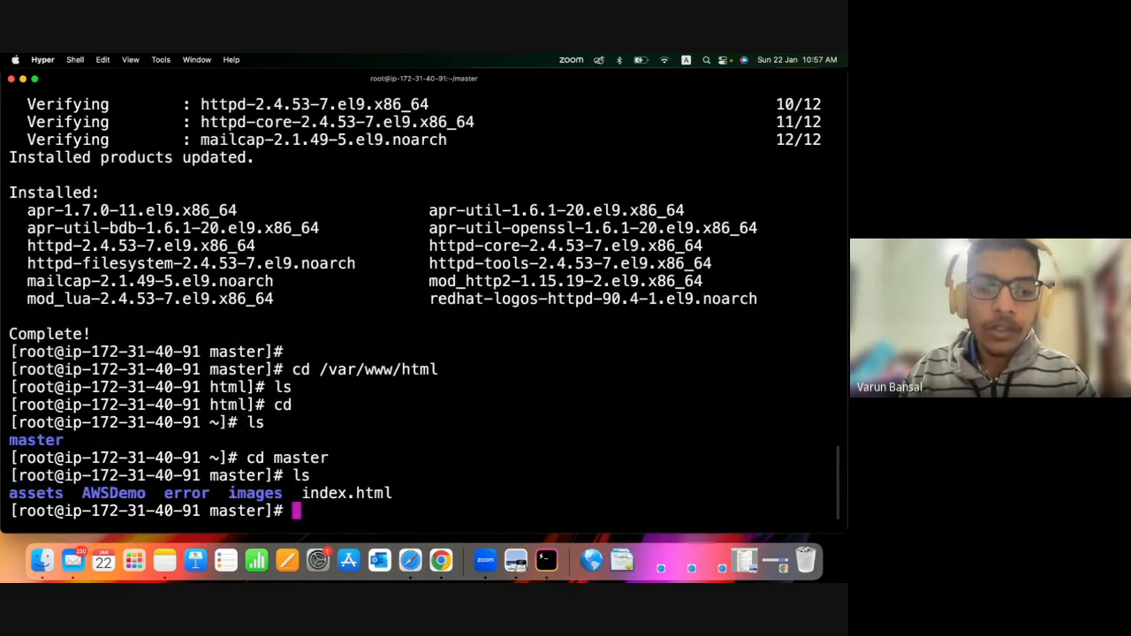
# Copy index.html from the master folder into the web root with cp index.html /var/www/html.
pyautogui.write('cp ind')
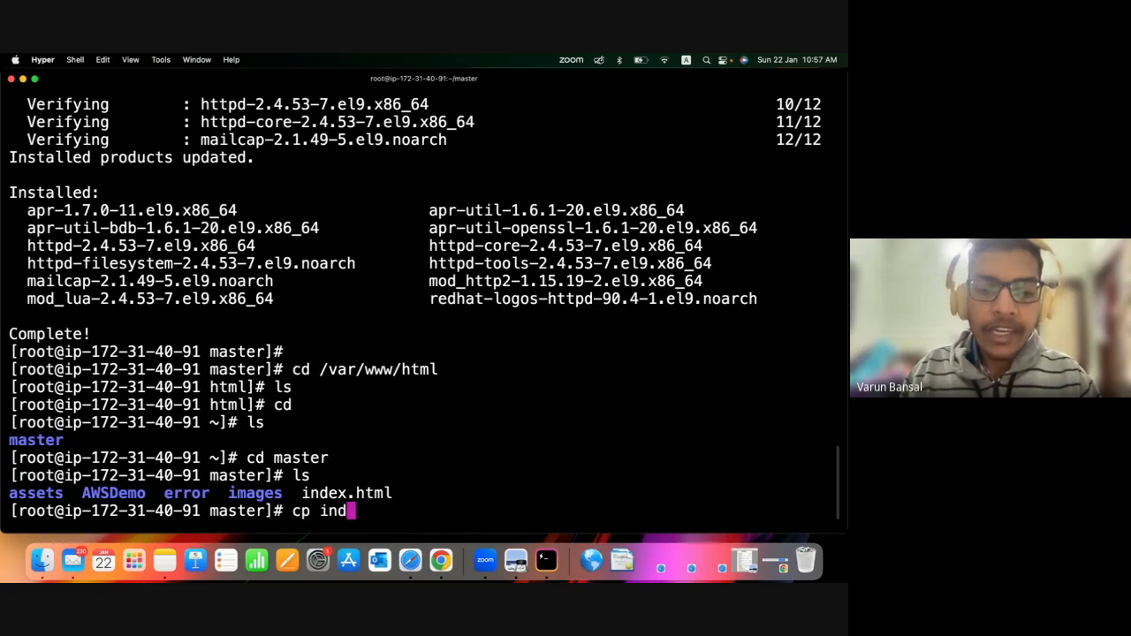
pyautogui.press('Tab')
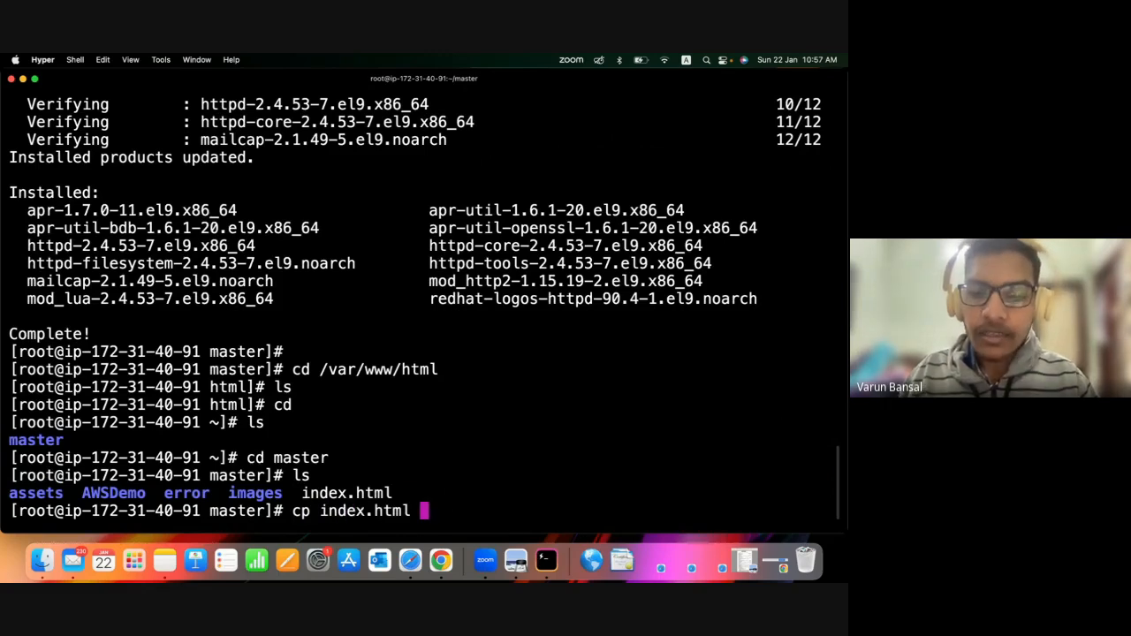
pyautogui.moveTo(291, 507); pyautogui.dragTo(411, 511)
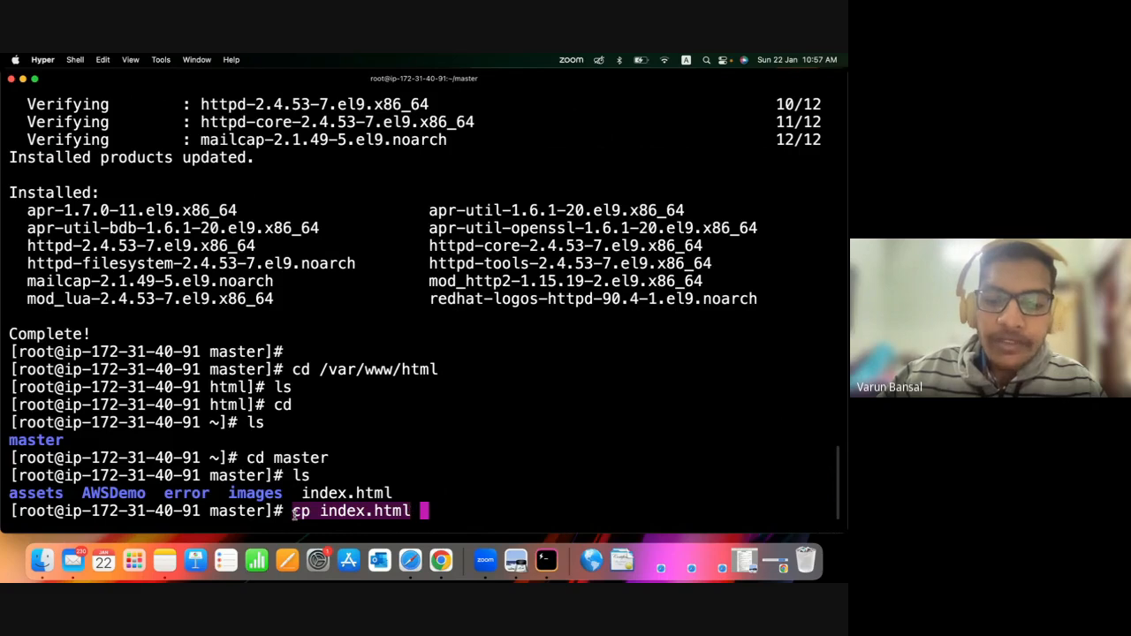
pyautogui.click(325, 513)
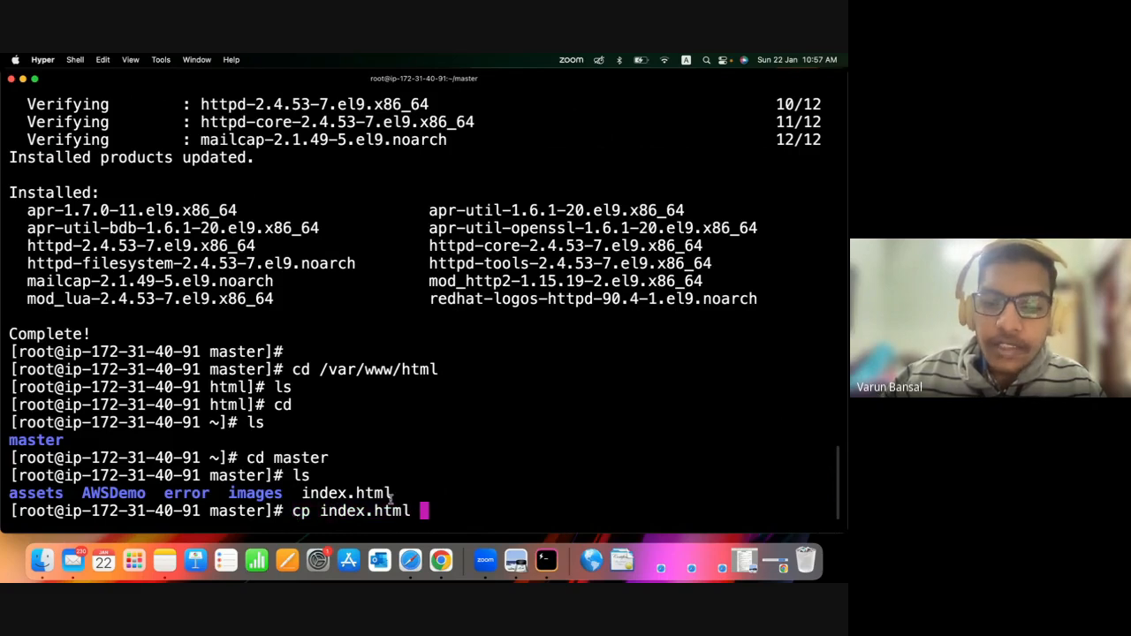
pyautogui.moveTo(320, 511); pyautogui.dragTo(412, 511)
pyautogui.click(448, 509)
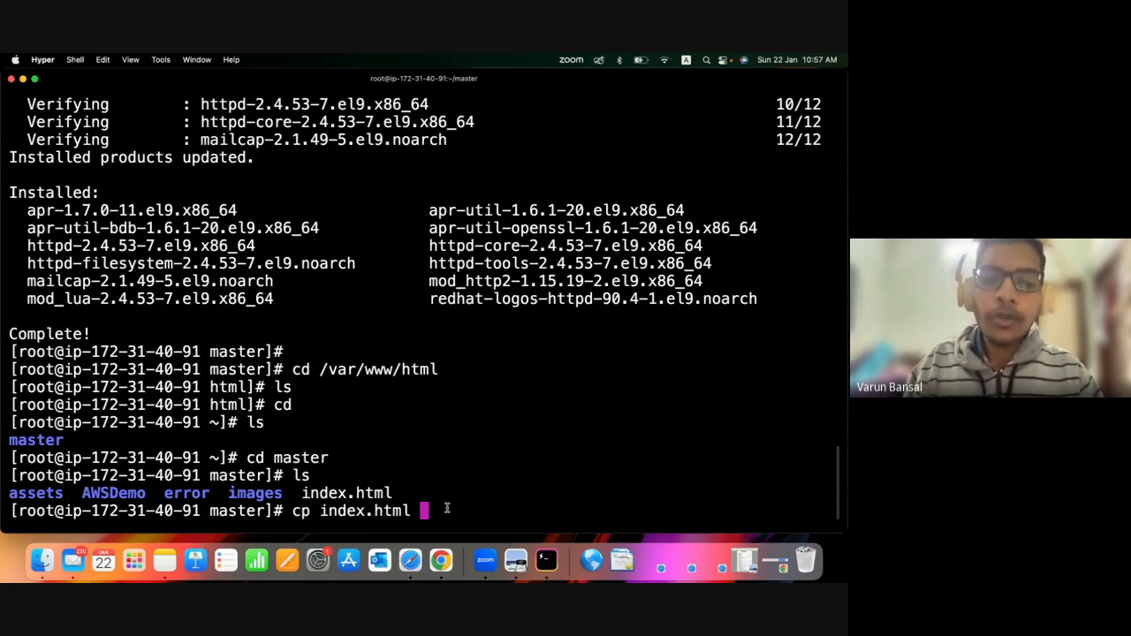
pyautogui.write('/var')
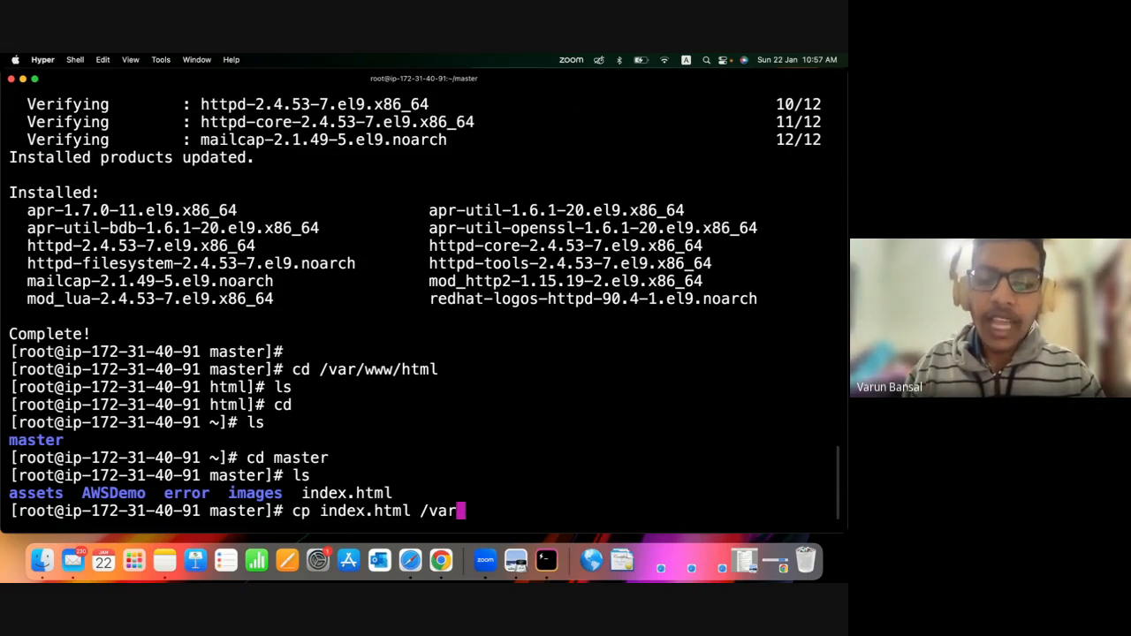
pyautogui.write('/www/html')
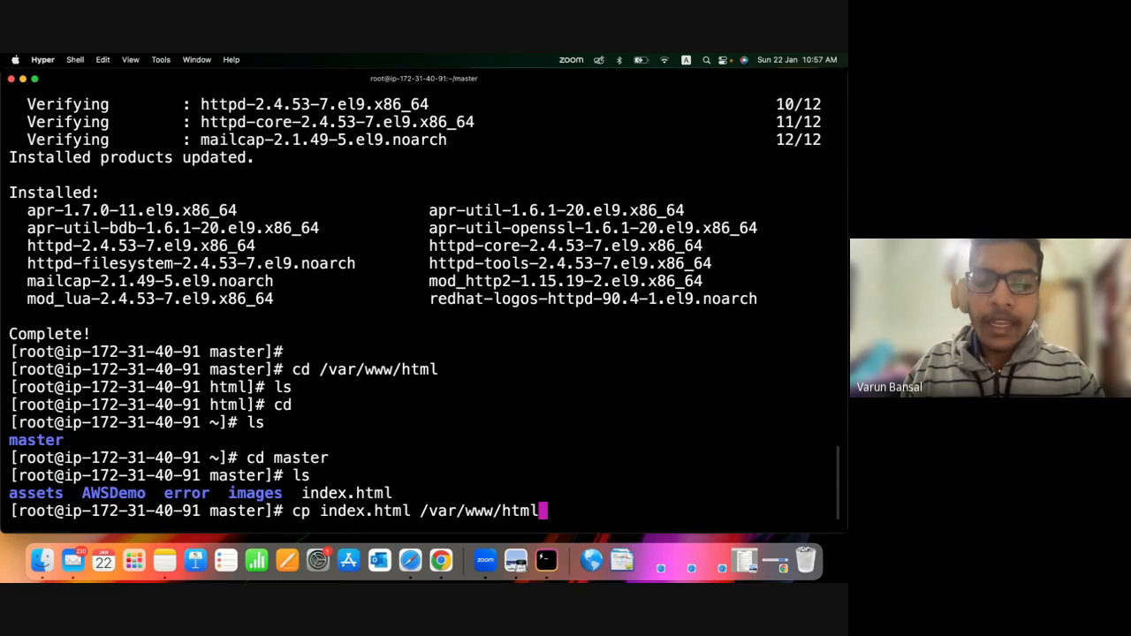
pyautogui.press('Return')
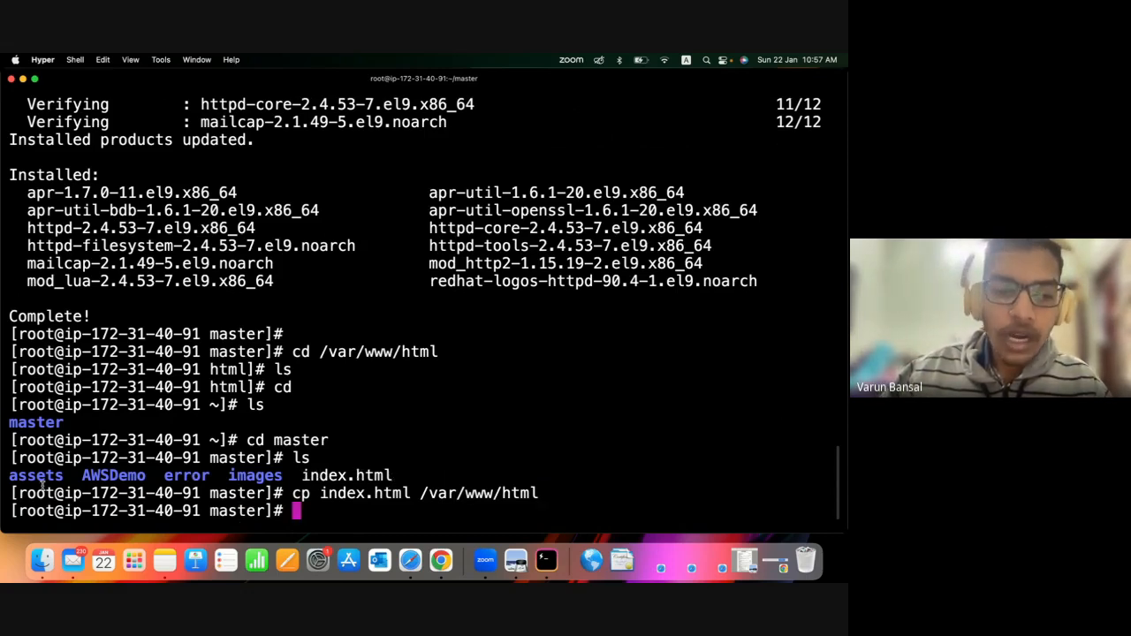
# Try to copy the assets folder into the web root with cp assets/ /var/www/html/, giving no recursive option.
pyautogui.moveTo(12, 475); pyautogui.dragTo(64, 477)
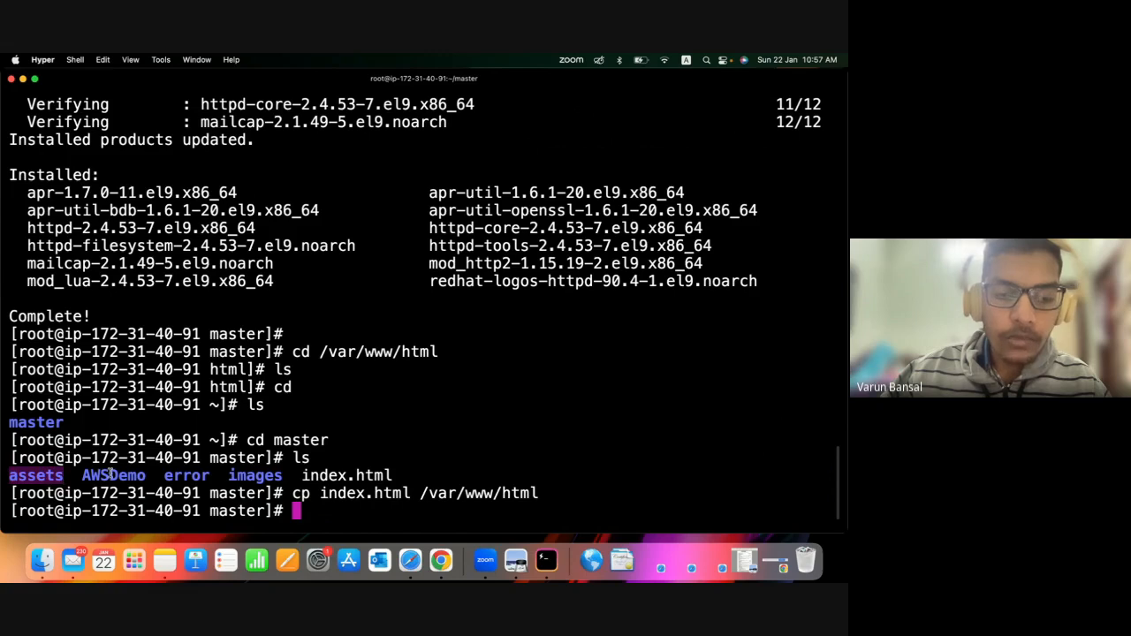
pyautogui.moveTo(164, 477); pyautogui.dragTo(237, 478)
pyautogui.click(276, 477)
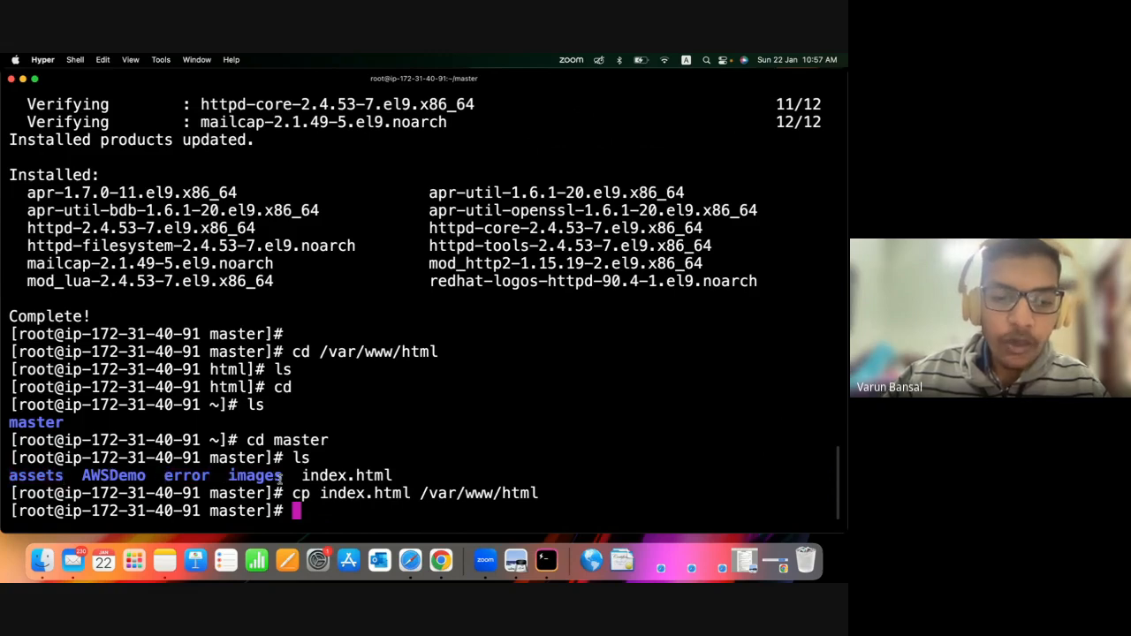
pyautogui.write('cp ')
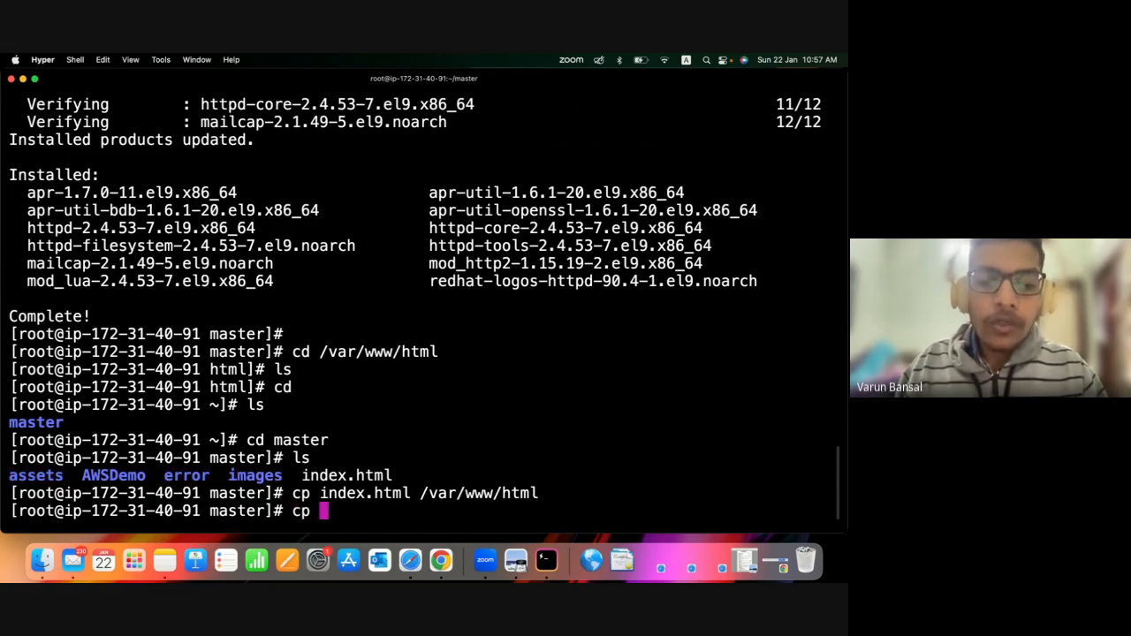
pyautogui.write('ass')
pyautogui.press('Tab')
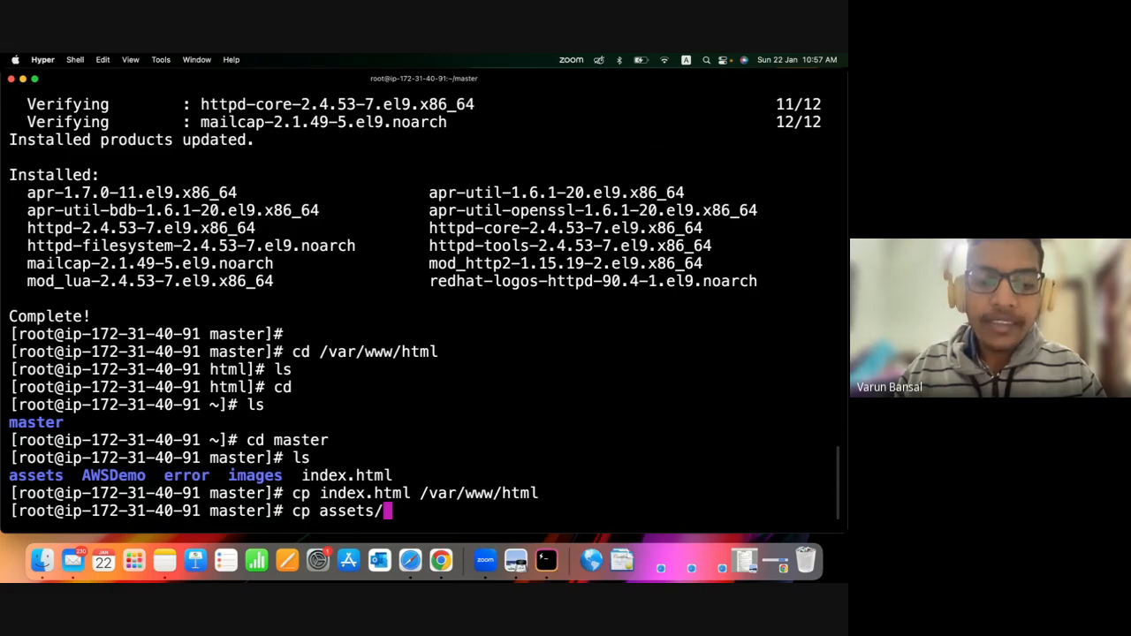
pyautogui.write('/va')
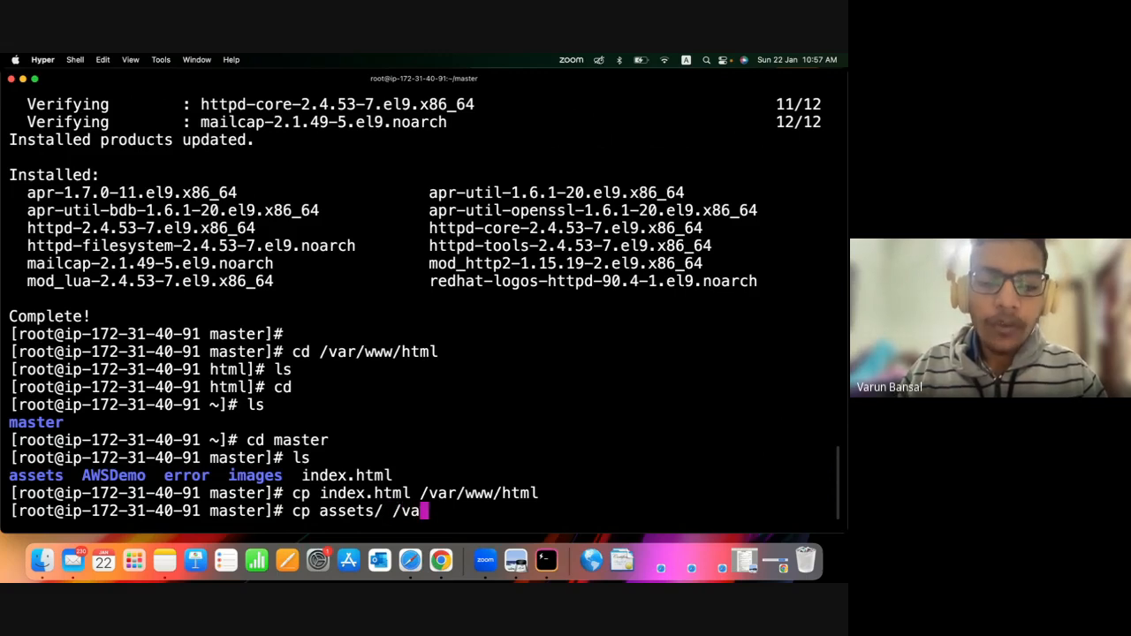
pyautogui.write('r/www/html/')
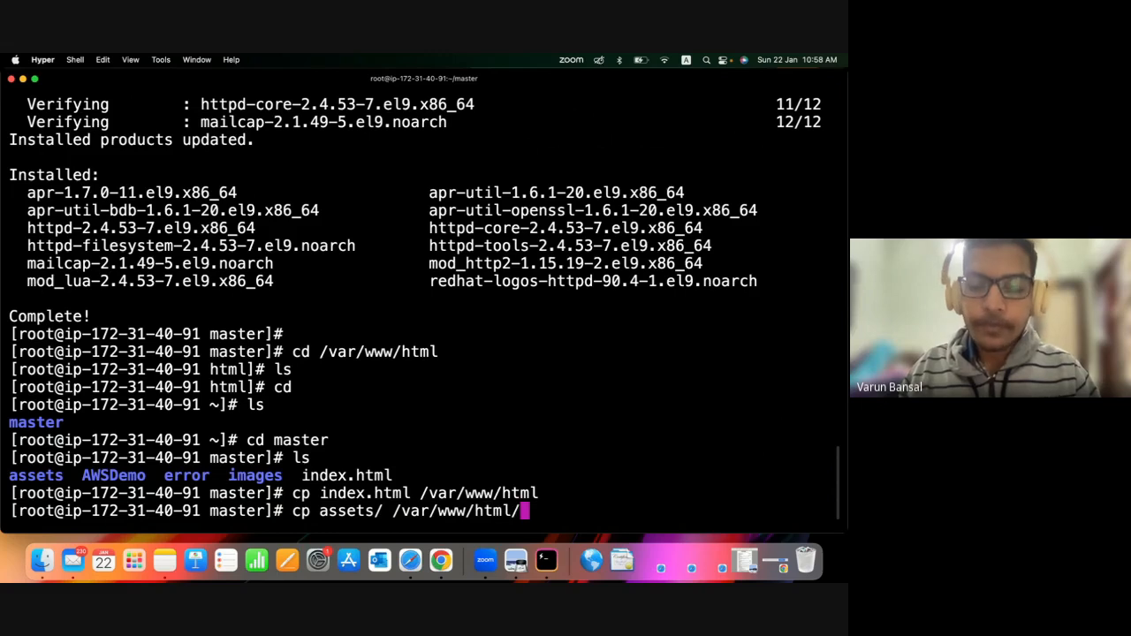
pyautogui.press('Return')
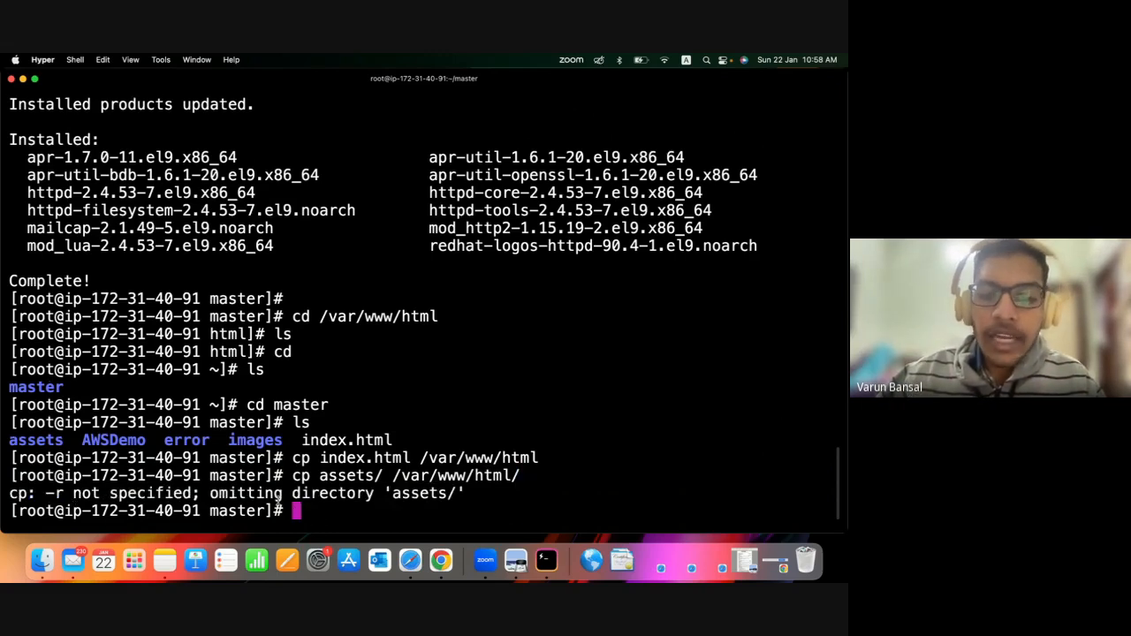
# Examine the cp output and compare the index.html and assets/ sources in the two copy commands.
pyautogui.moveTo(50, 494); pyautogui.dragTo(303, 513)
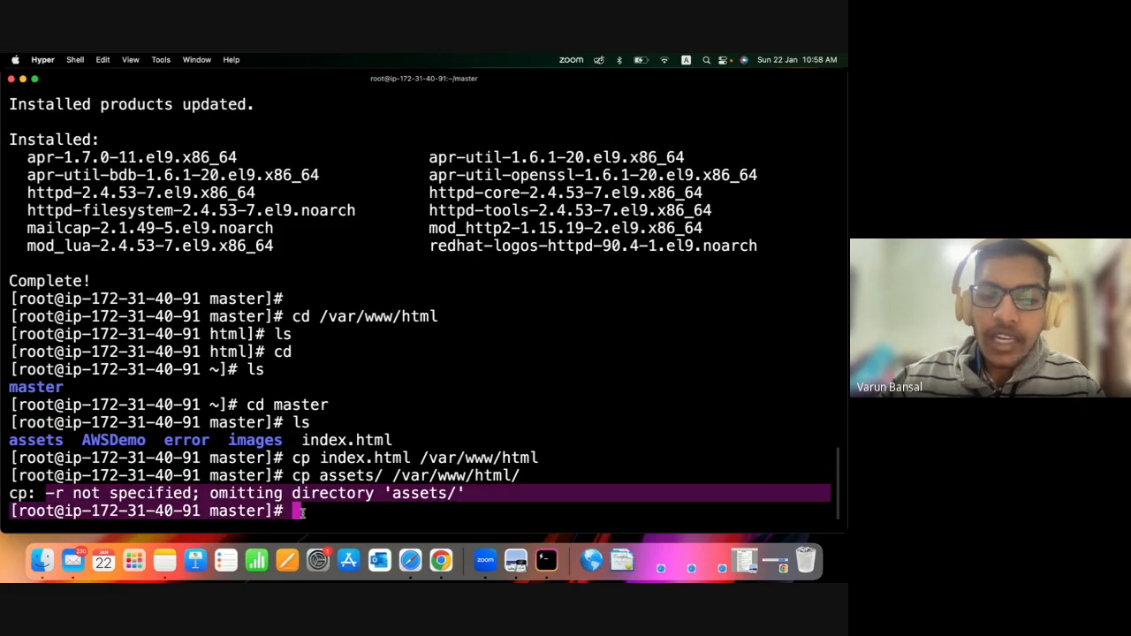
pyautogui.click(370, 496)
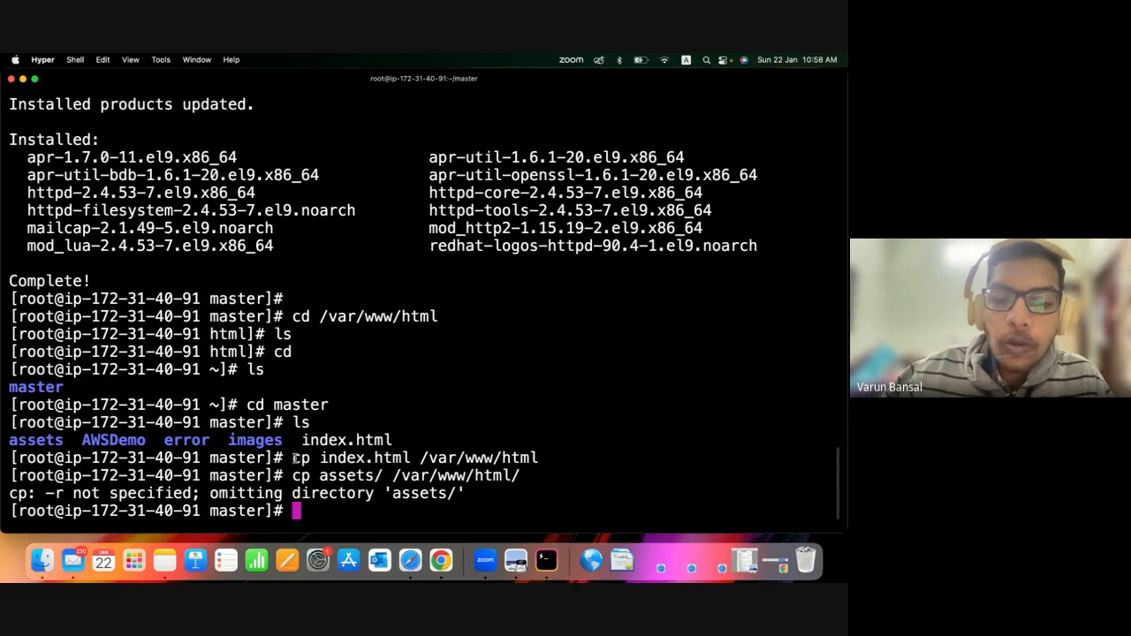
pyautogui.moveTo(323, 458); pyautogui.dragTo(417, 458)
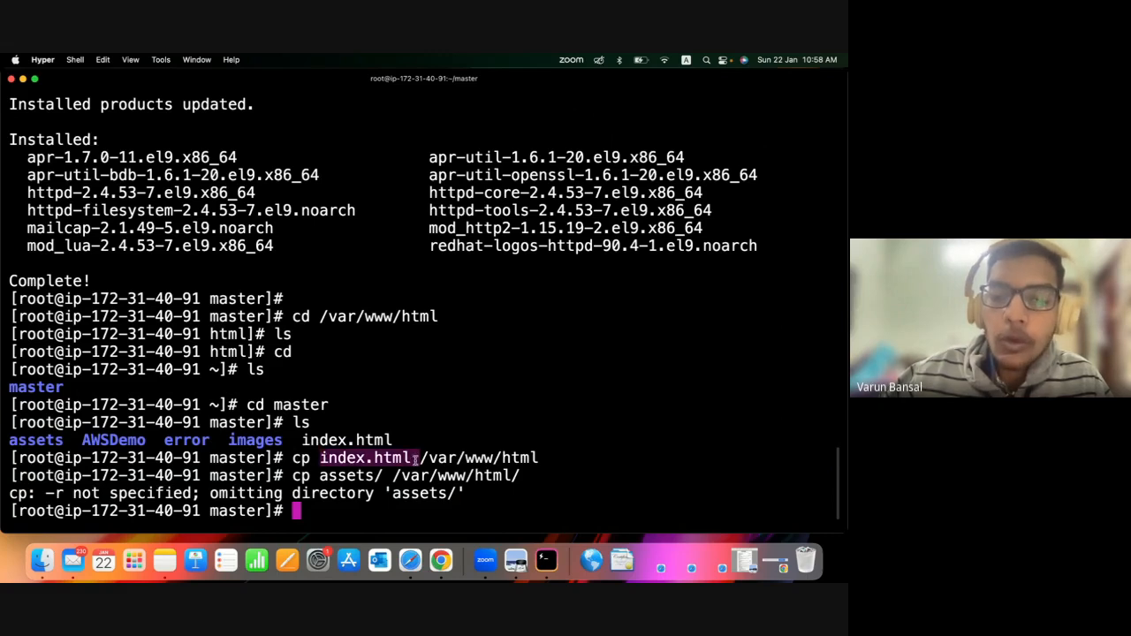
pyautogui.click(452, 454)
pyautogui.moveTo(320, 460); pyautogui.dragTo(412, 458)
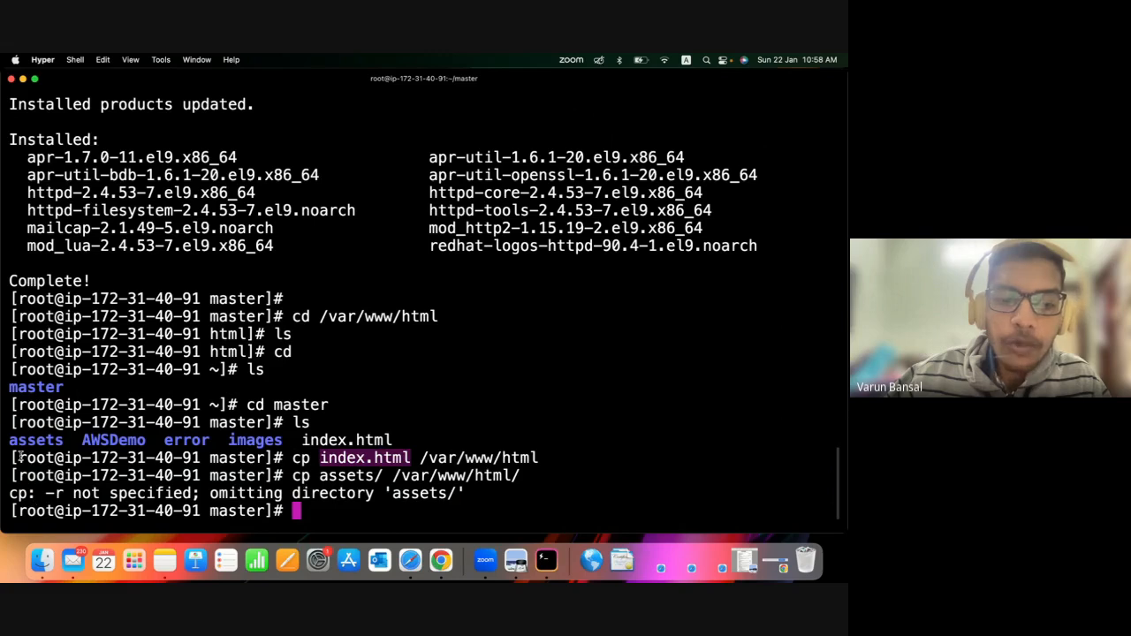
pyautogui.moveTo(320, 475); pyautogui.dragTo(386, 478)
pyautogui.click(321, 479)
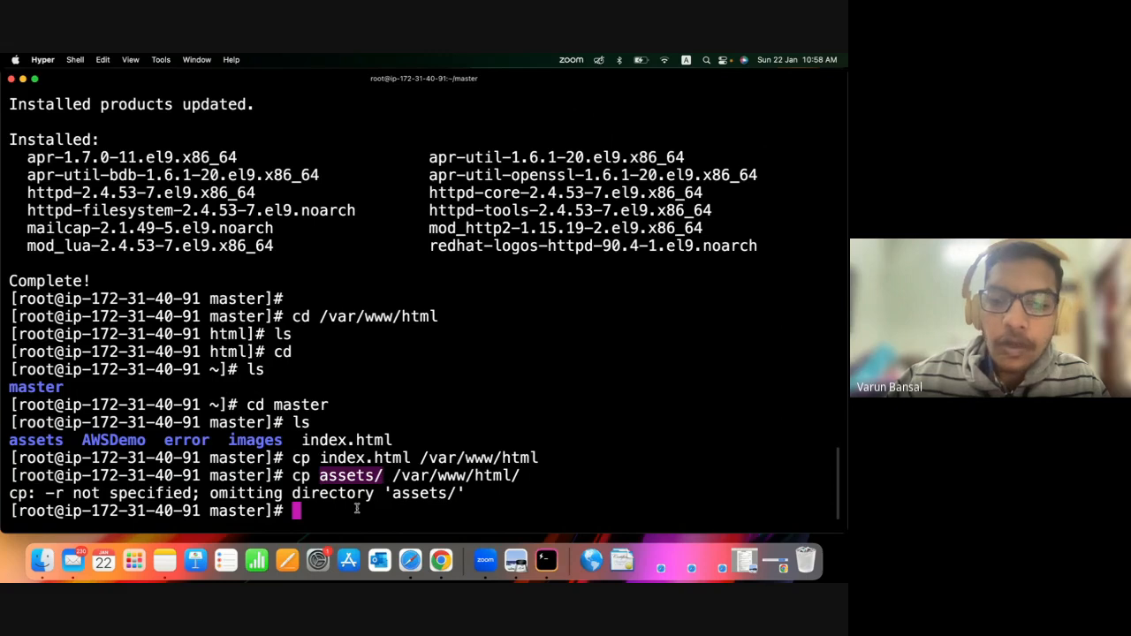
# Copy the assets folder recursively into the web root with cp -r assets/ /var/www/html/.
pyautogui.click(358, 509)
pyautogui.press('Up')
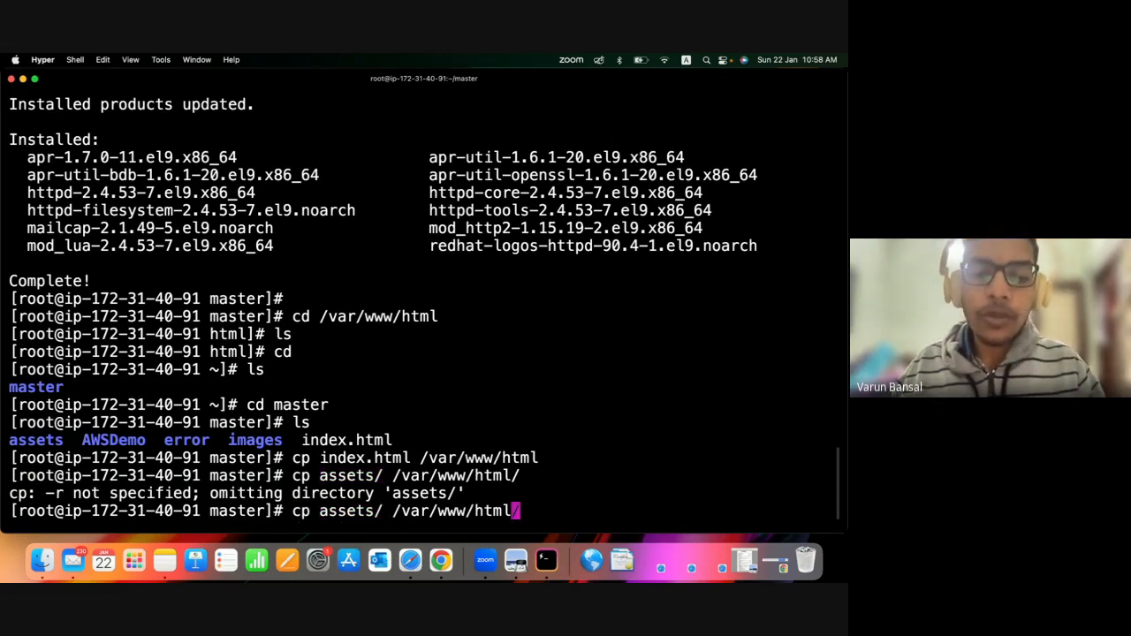
pyautogui.press('Left')
pyautogui.press('Left')
pyautogui.press('Left')
pyautogui.press('Left')
pyautogui.press('Left')
pyautogui.press('Left')
pyautogui.press('Left')
pyautogui.press('Left')
pyautogui.press('Left')
pyautogui.press('Left')
pyautogui.press('Left')
pyautogui.press('Left')
pyautogui.press('Left')
pyautogui.press('Left')
pyautogui.press('Left')
pyautogui.press('Left')
pyautogui.press('Left')
pyautogui.press('Left')
pyautogui.press('Left')
pyautogui.press('Left')
pyautogui.press('Right')
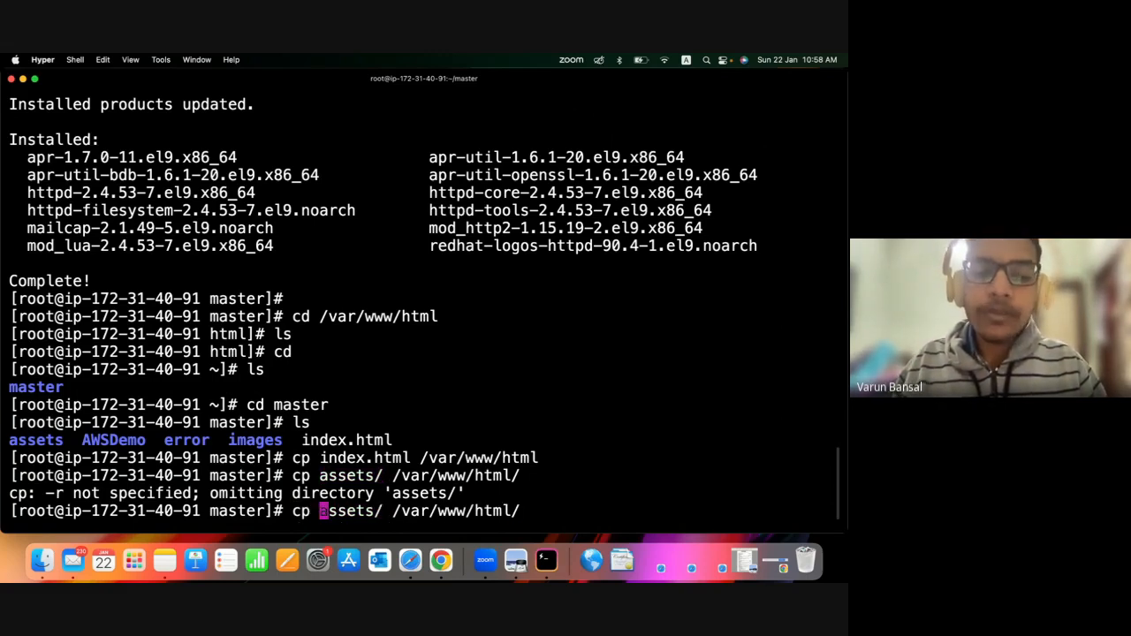
pyautogui.write('-r')
pyautogui.press('Left')
pyautogui.press('Left')
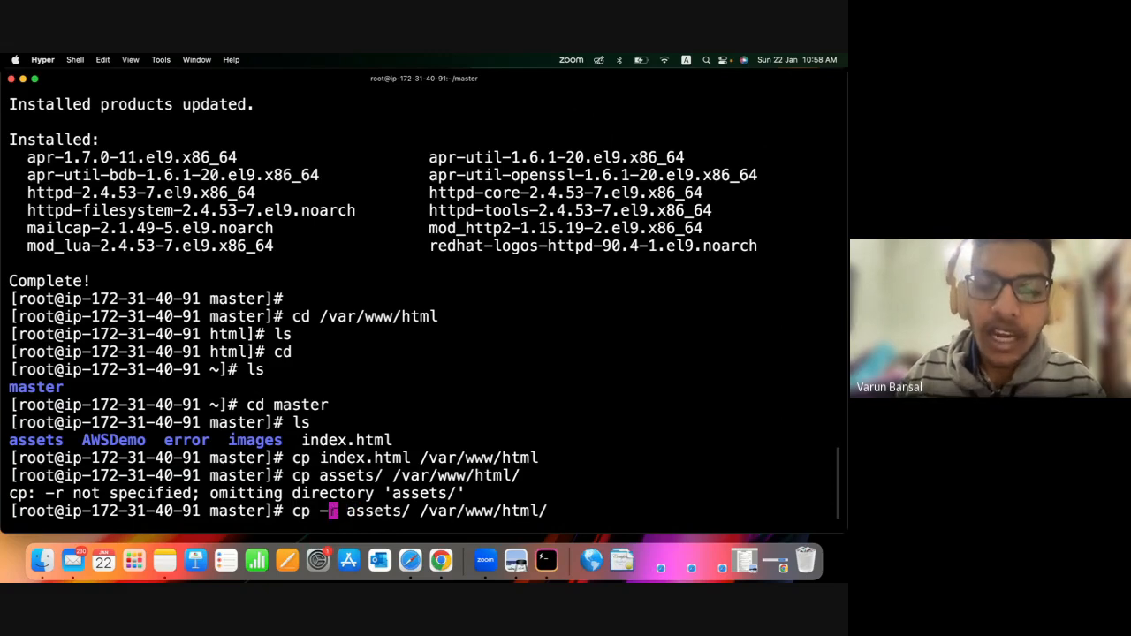
pyautogui.press('Right')
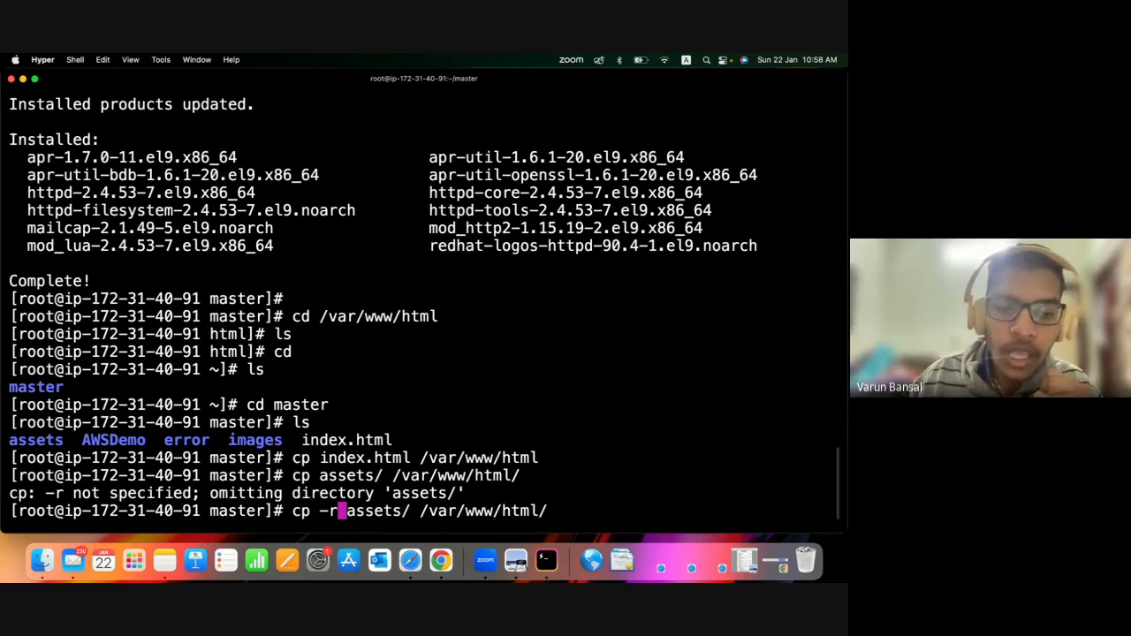
pyautogui.press('Return')
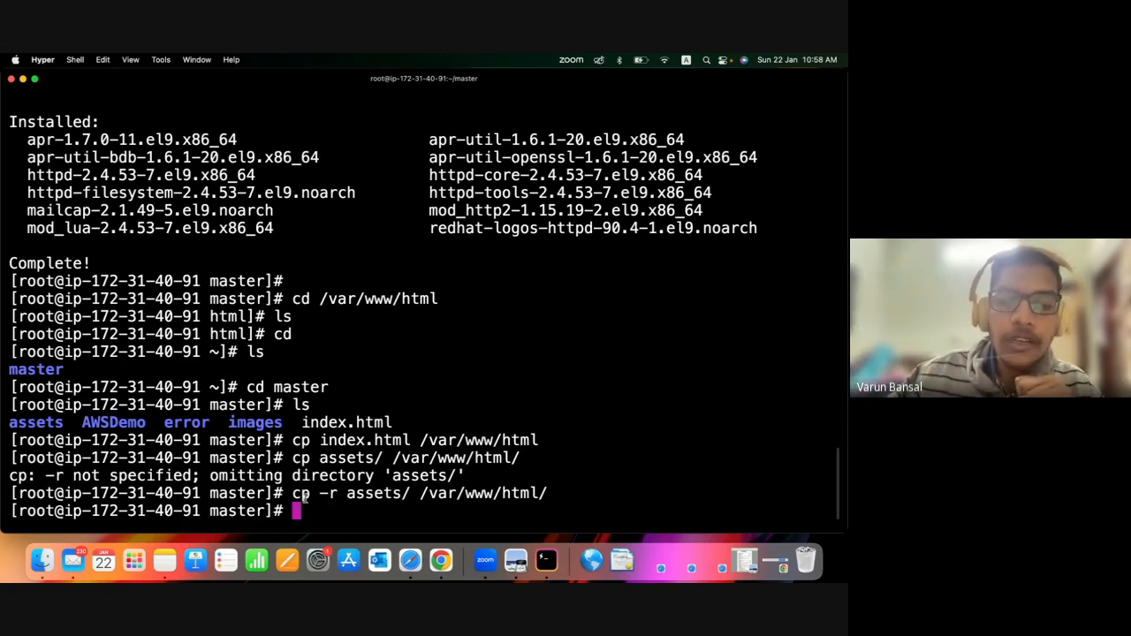
pyautogui.moveTo(294, 493); pyautogui.dragTo(327, 495)
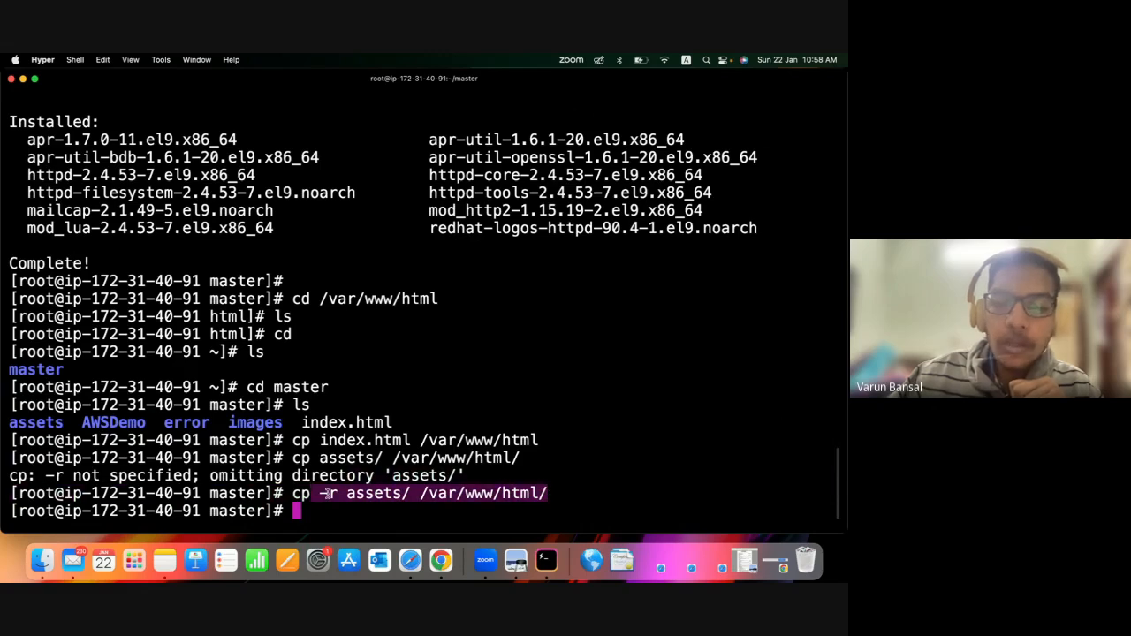
pyautogui.click(381, 509)
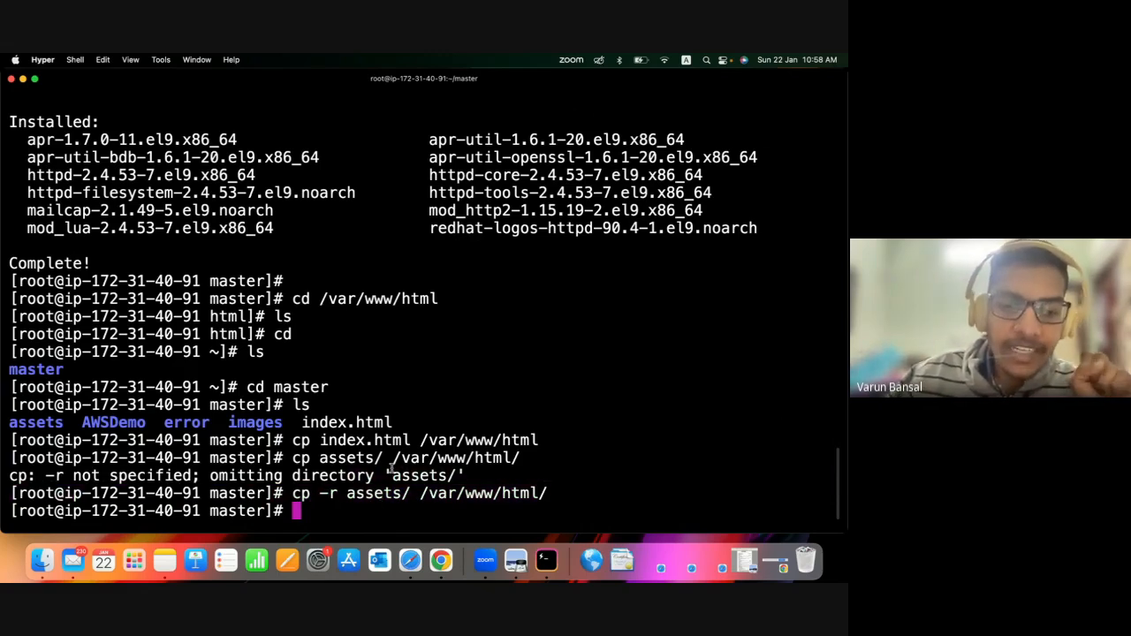
# Copy the error folder recursively into the web root with cp -r error/ /var/www/html/.
pyautogui.write('cp ')
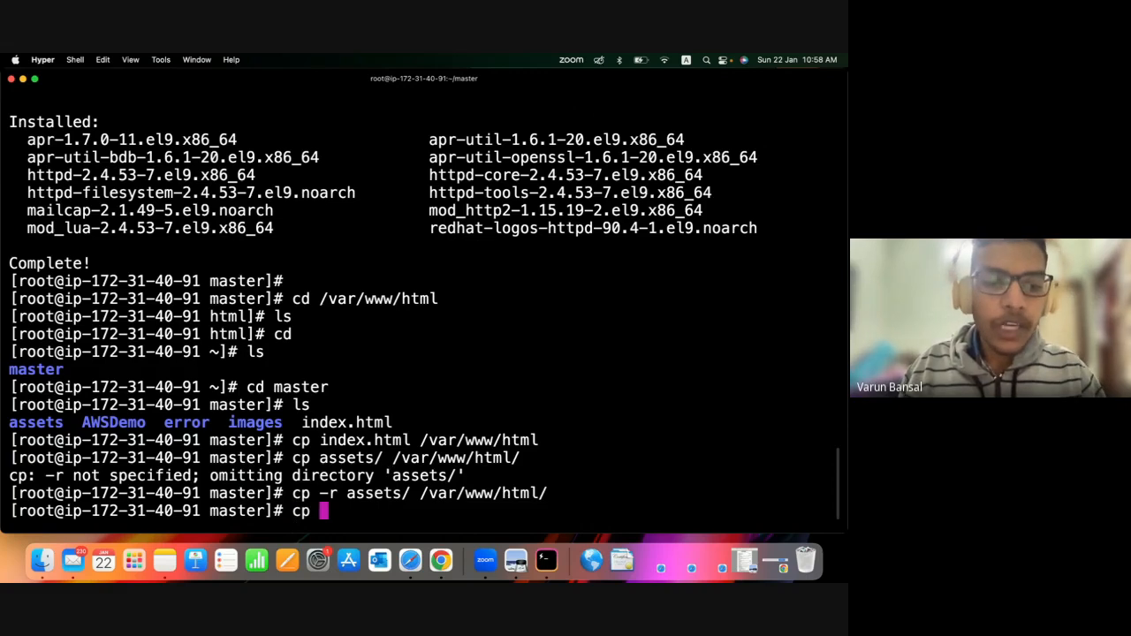
pyautogui.write('-err')
pyautogui.press('BackSpace')
pyautogui.press('BackSpace')
pyautogui.press('BackSpace')
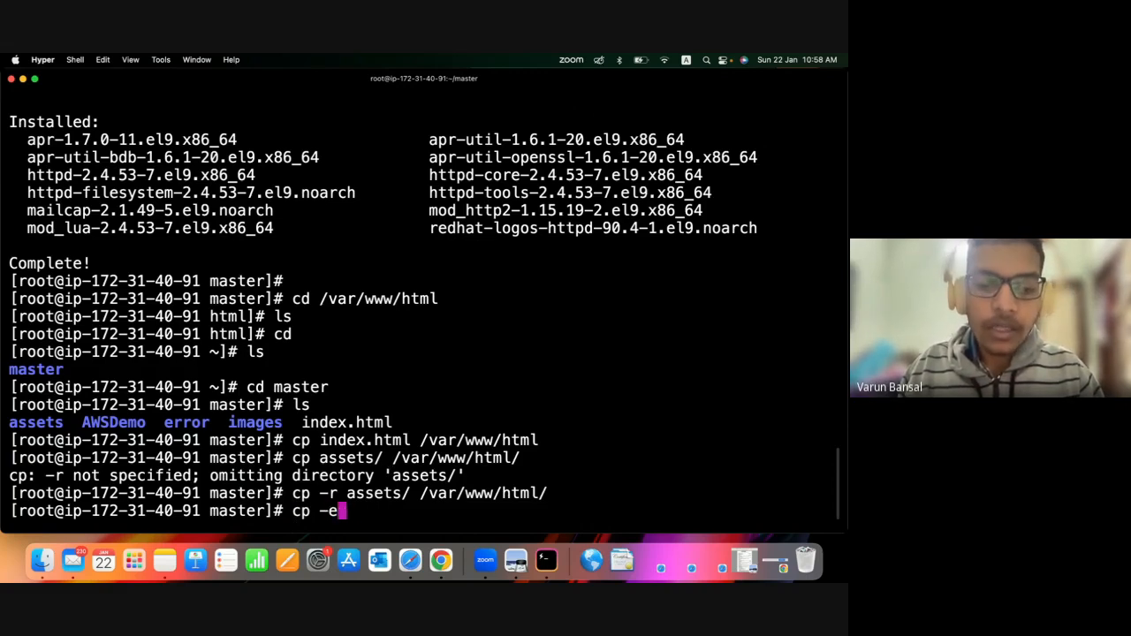
pyautogui.write('r e')
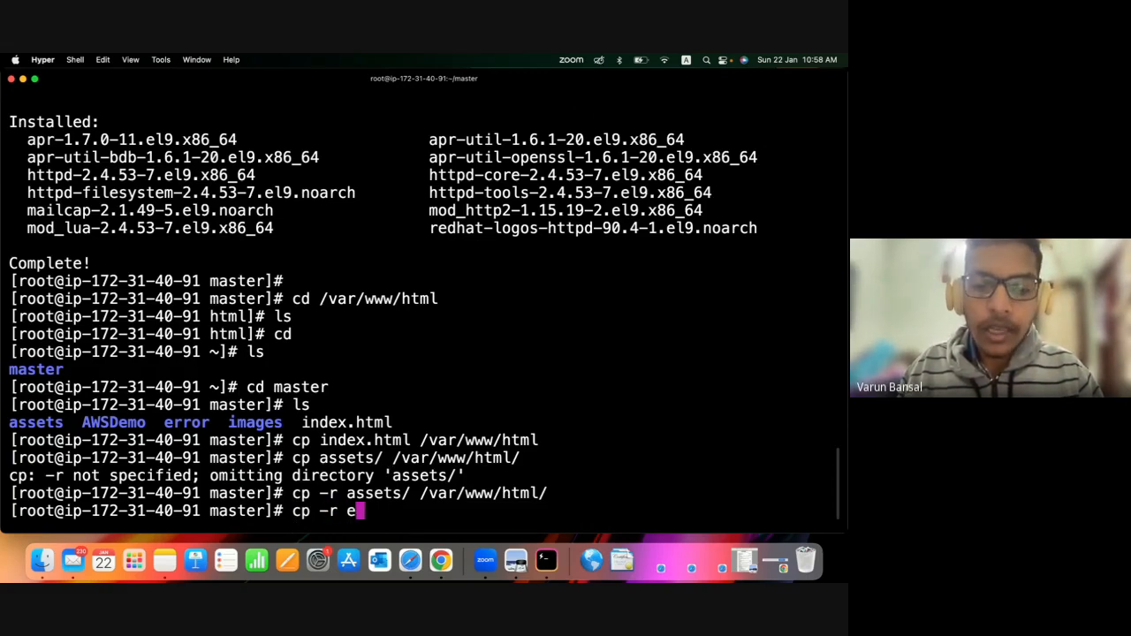
pyautogui.press('Tab')
pyautogui.write('/var')
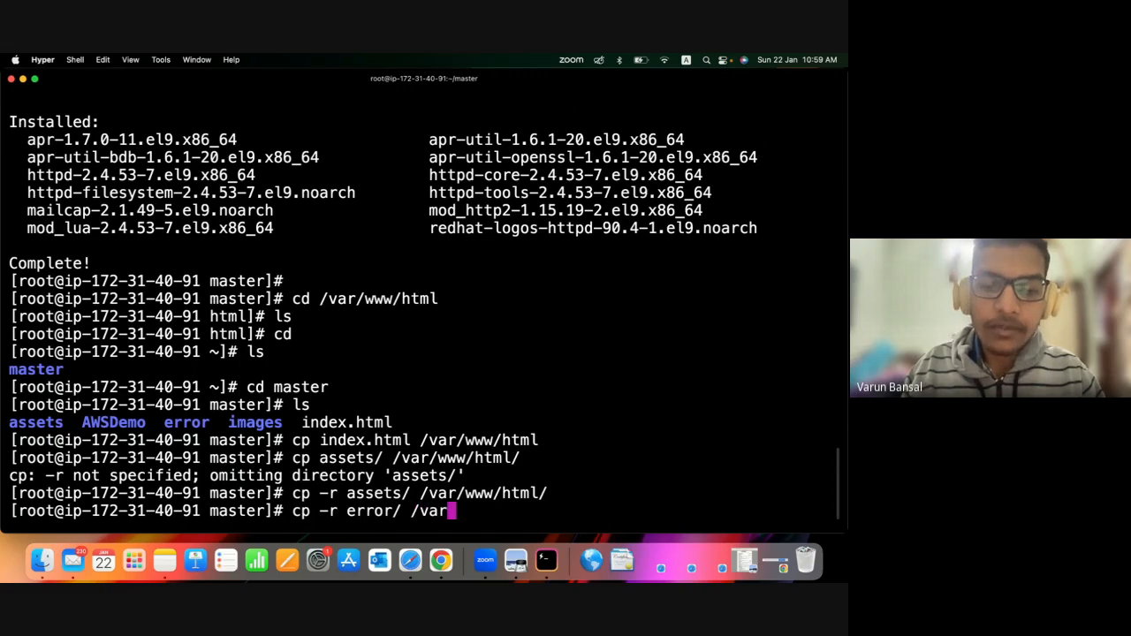
pyautogui.write('/www/h')
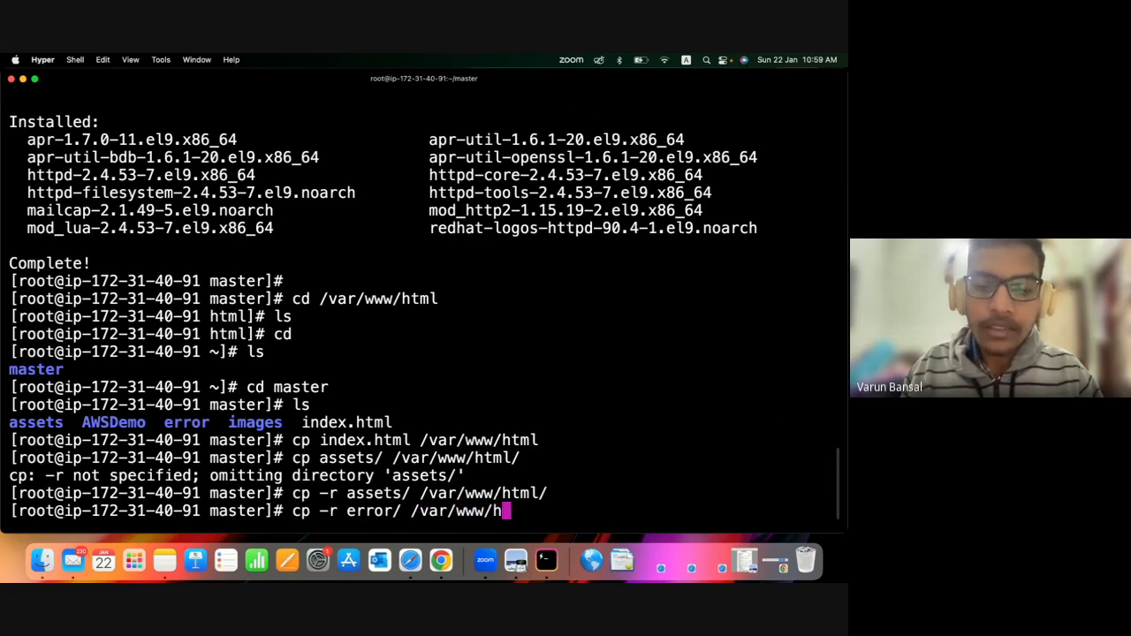
pyautogui.press('Tab')
pyautogui.press('Return')
pyautogui.press('Return')
# Copy the images folder recursively into the web root with cp -r images/ /var/www/html.
pyautogui.write('cp')
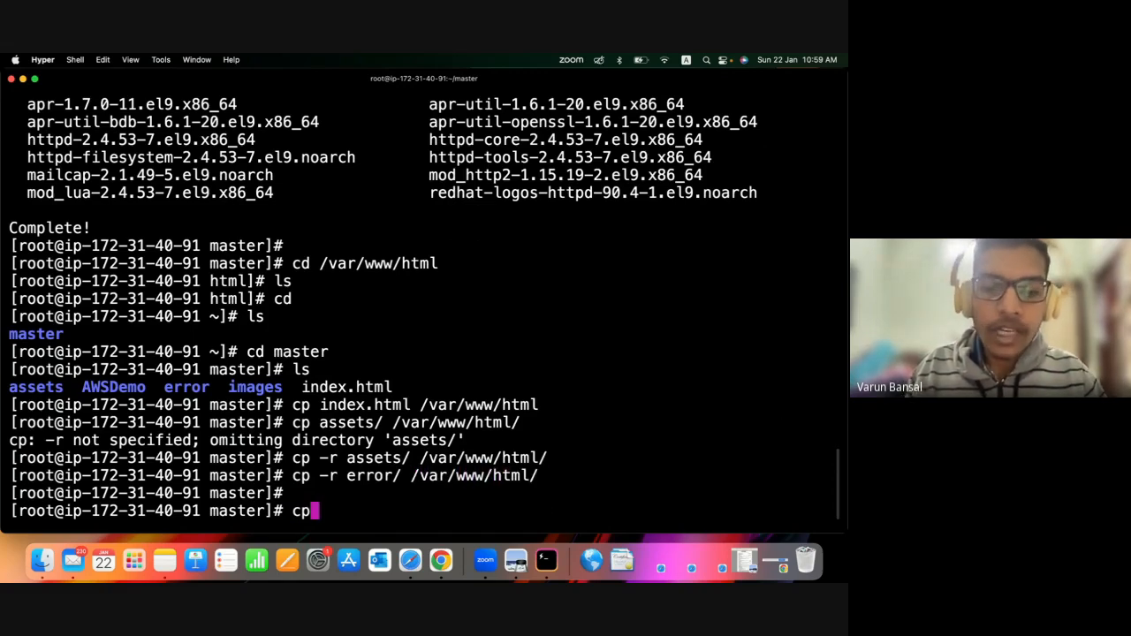
pyautogui.write(' -')
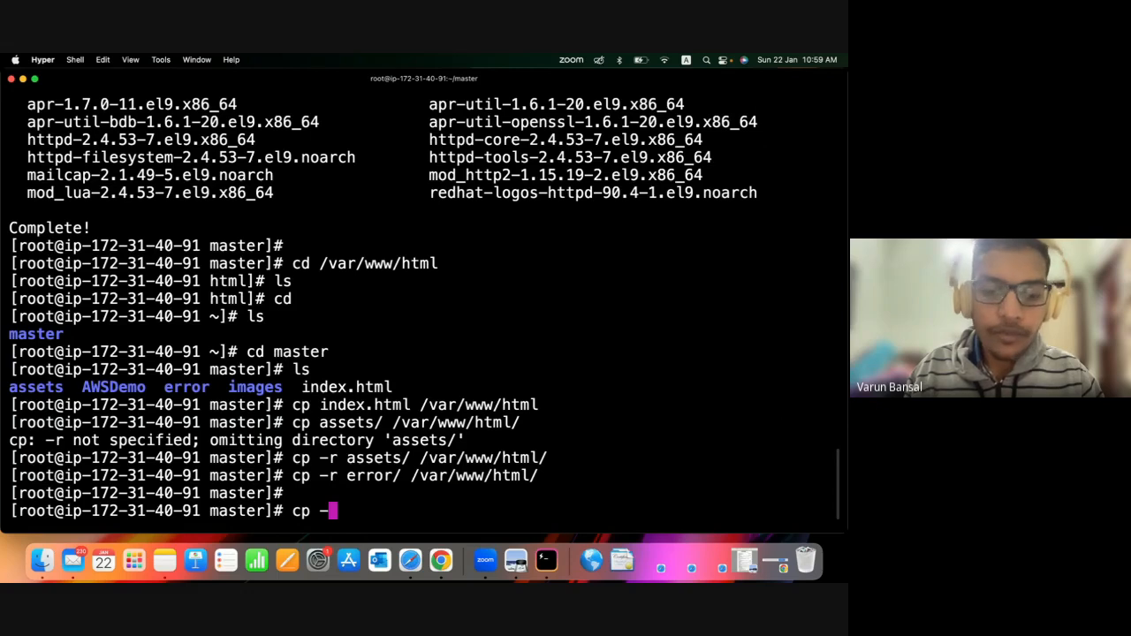
pyautogui.write('r im')
pyautogui.press('Tab')
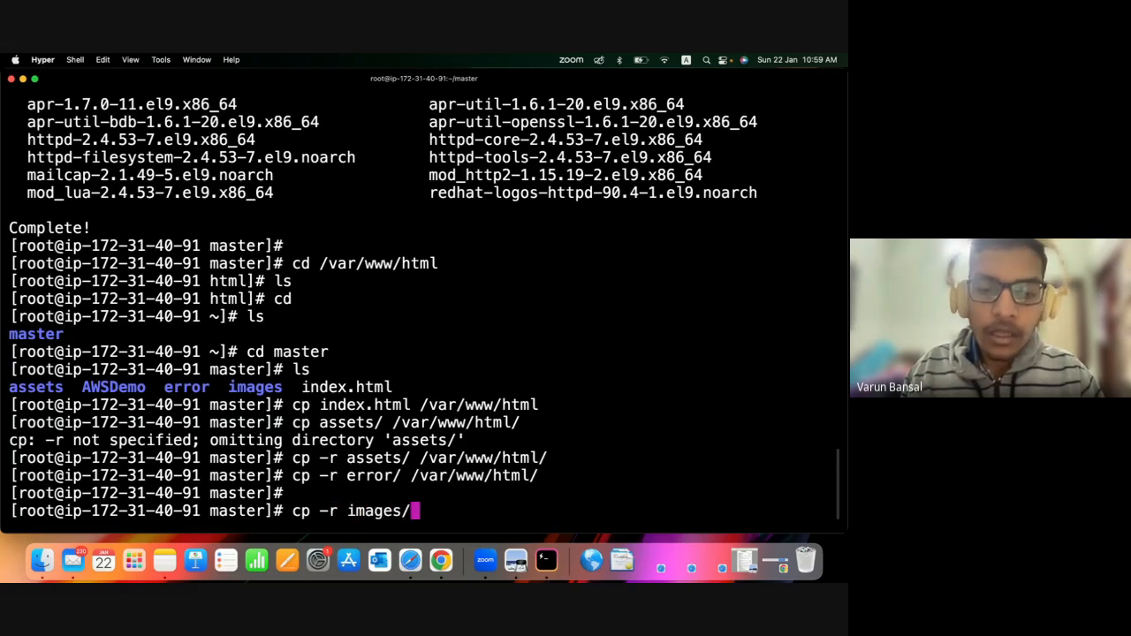
pyautogui.write('/var/')
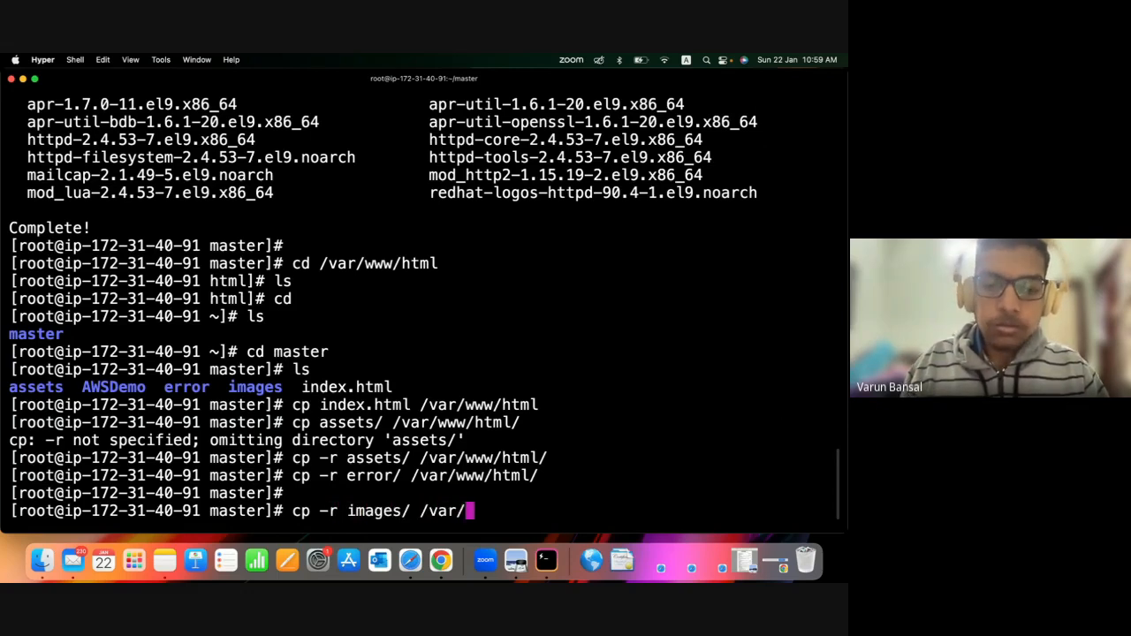
pyautogui.write('www/html')
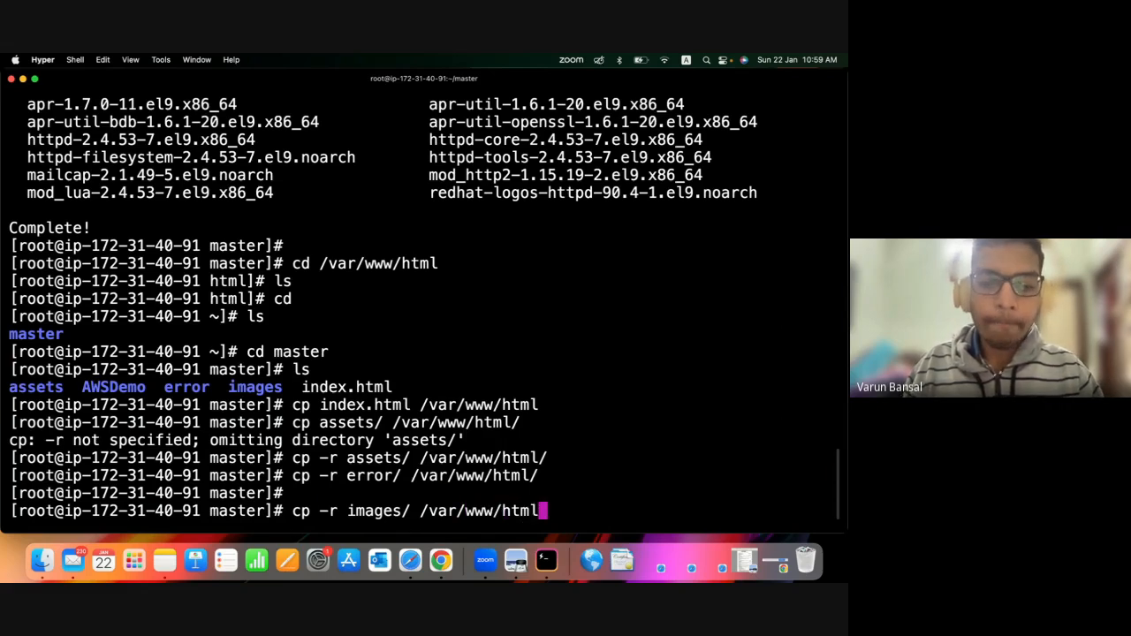
pyautogui.press('Return')
pyautogui.press('Return')
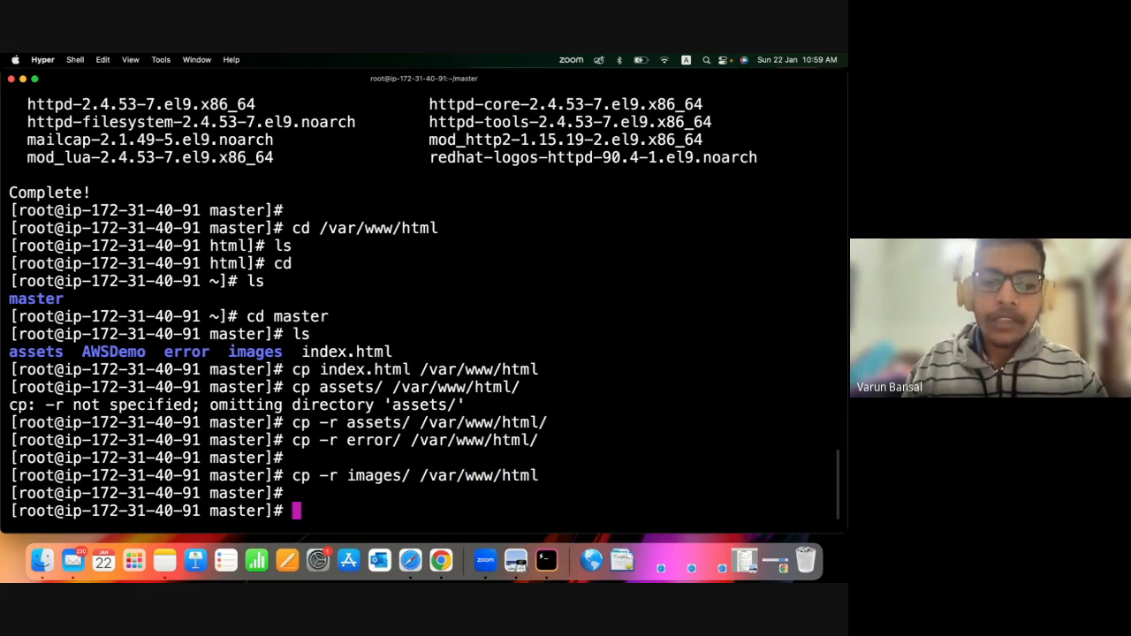
# Change to the /var/www/html directory and list its contents with ls.
pyautogui.write('cd /')
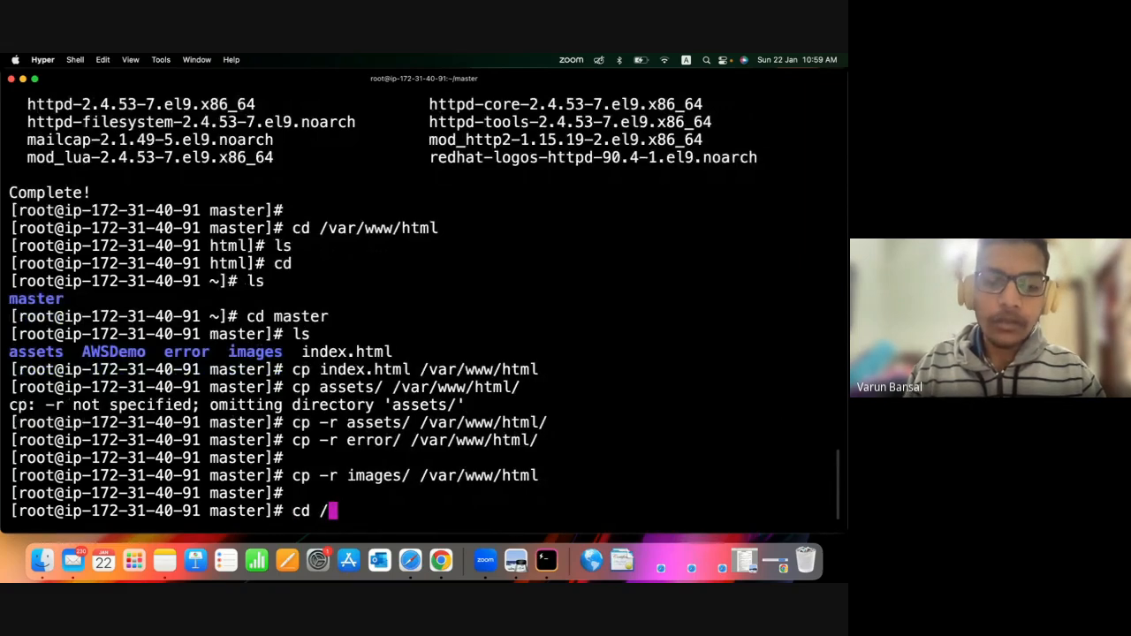
pyautogui.write('var/ww')
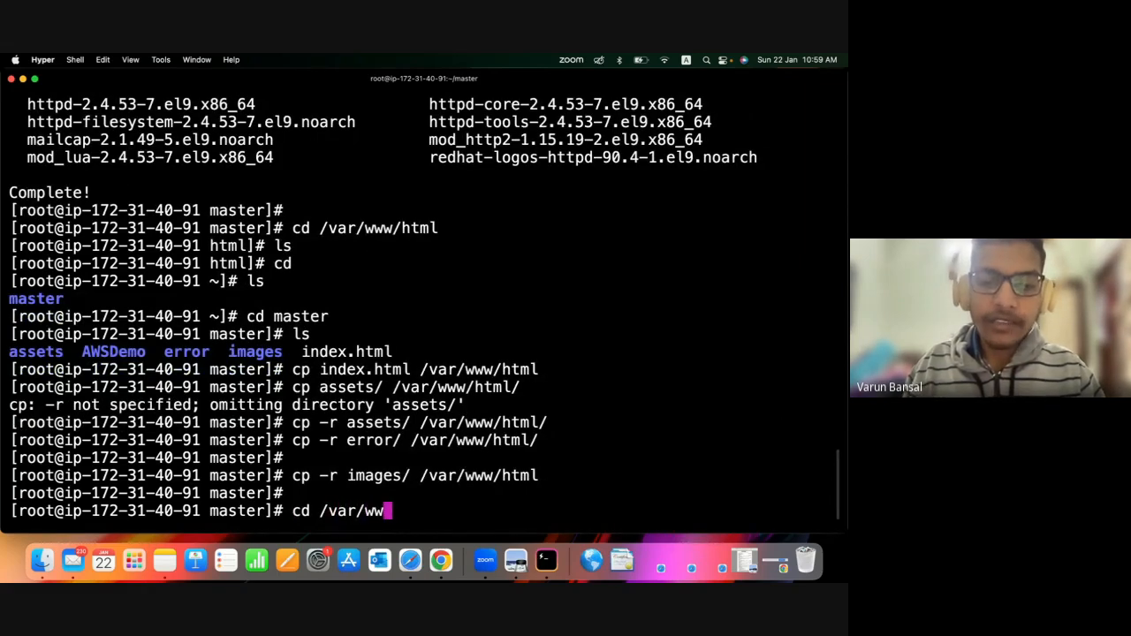
pyautogui.write('w/html')
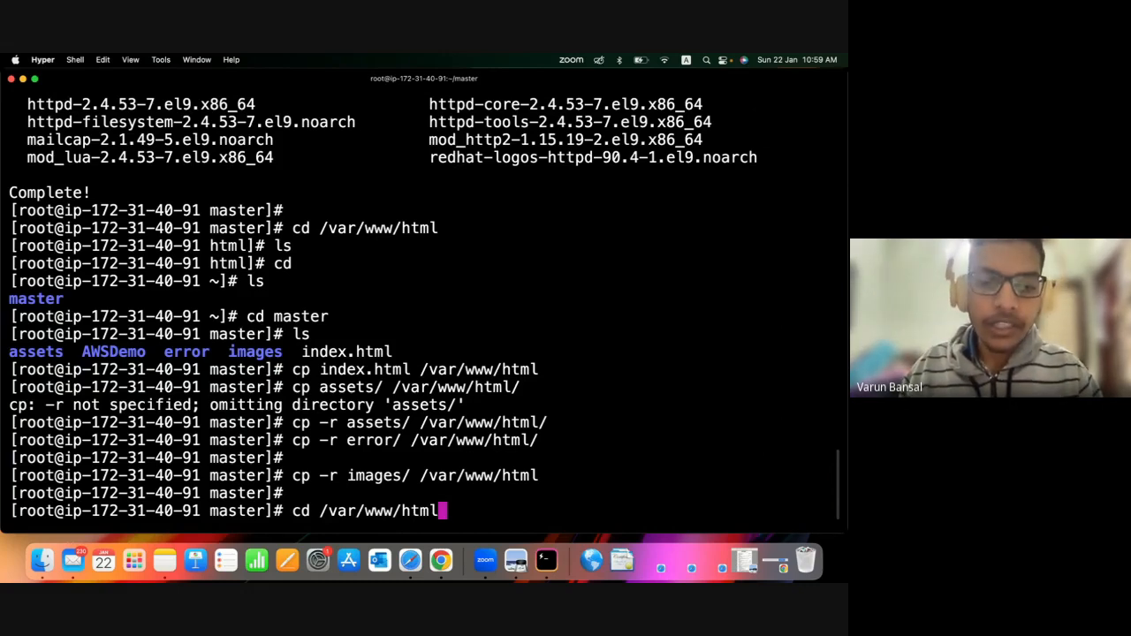
pyautogui.press('Return')
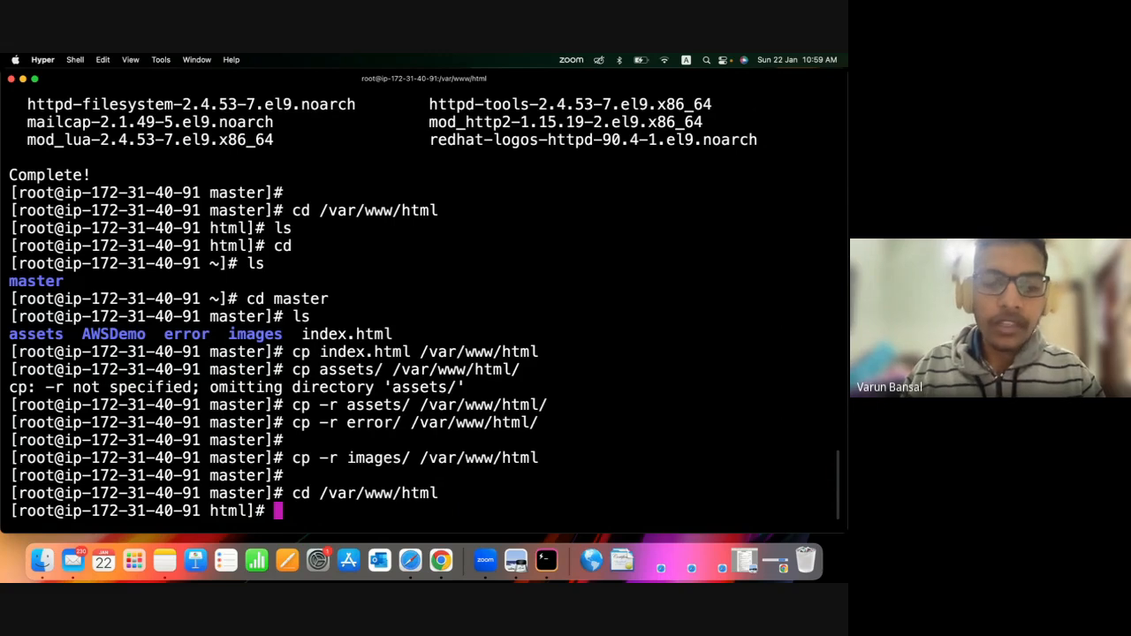
pyautogui.write('ls')
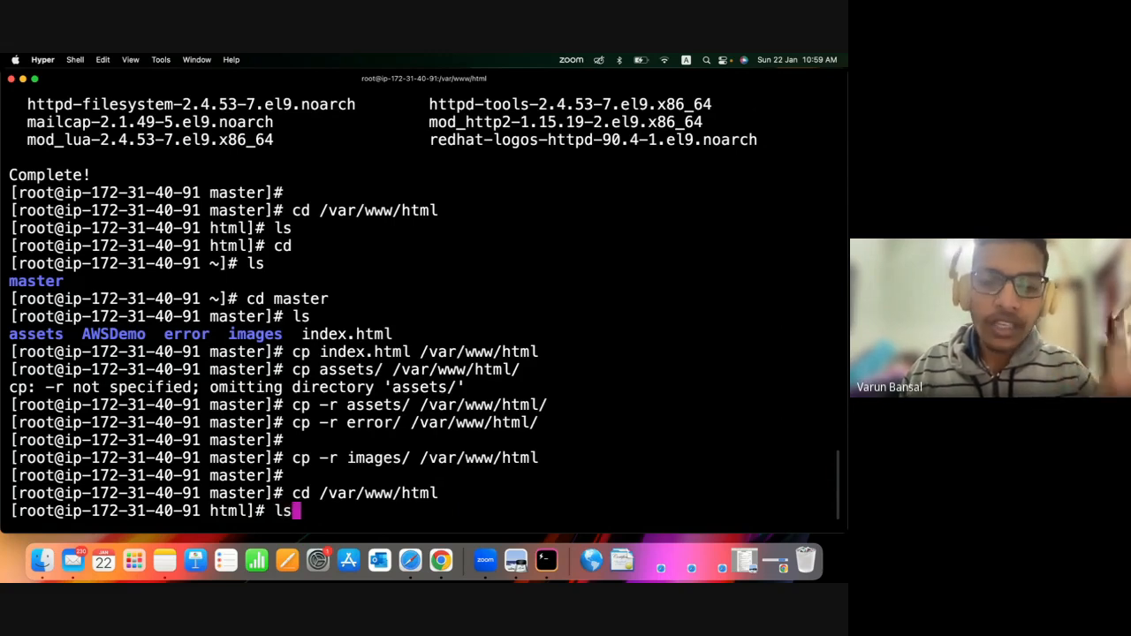
pyautogui.press('Return')
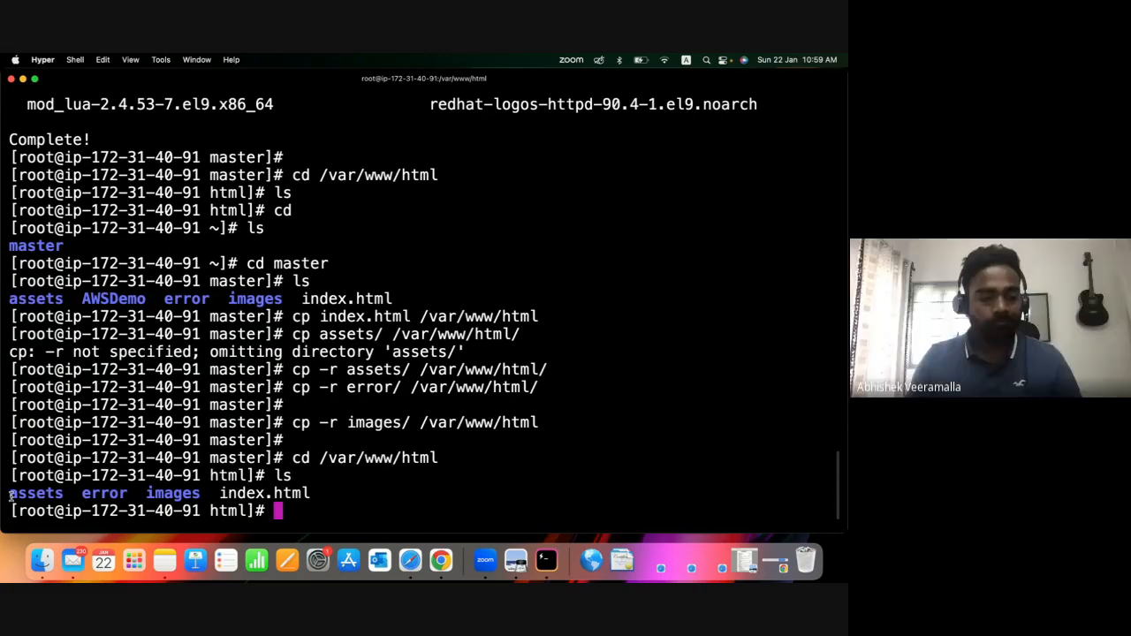
# Print the working directory with pwd and examine its path together with the copied files and folders in the listing.
pyautogui.write('pwd')
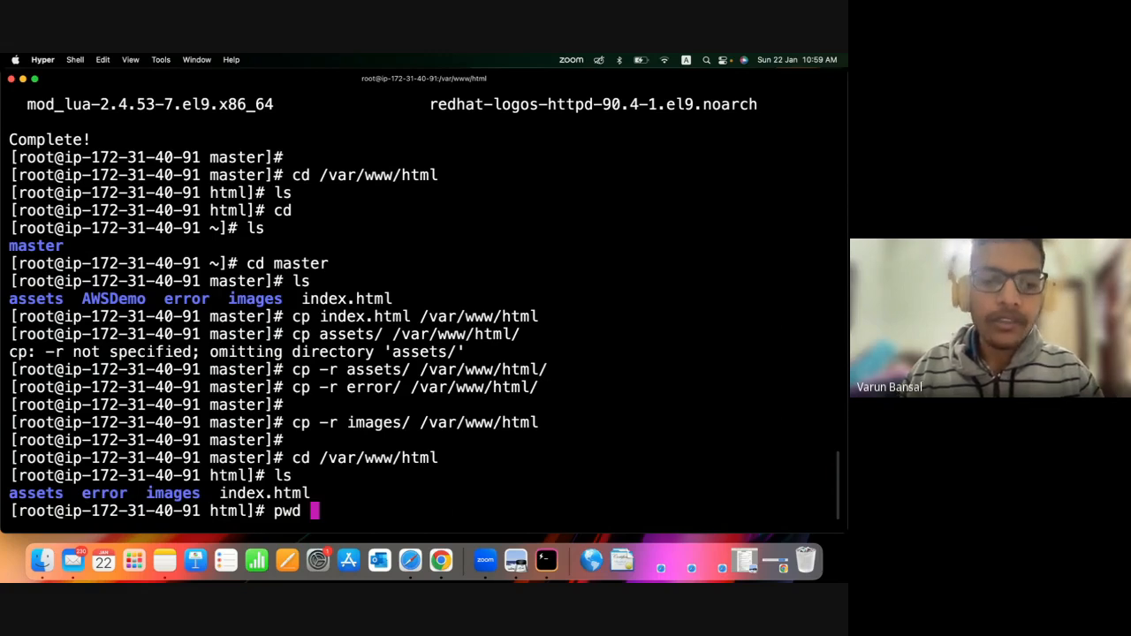
pyautogui.press('Return')
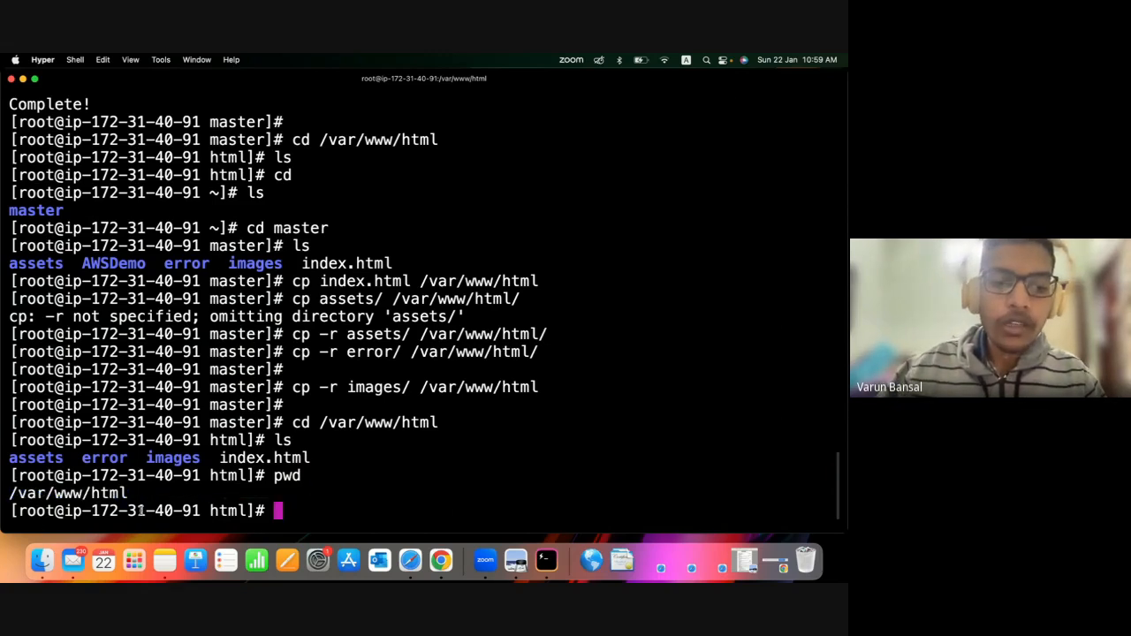
pyautogui.moveTo(132, 495); pyautogui.dragTo(2, 497)
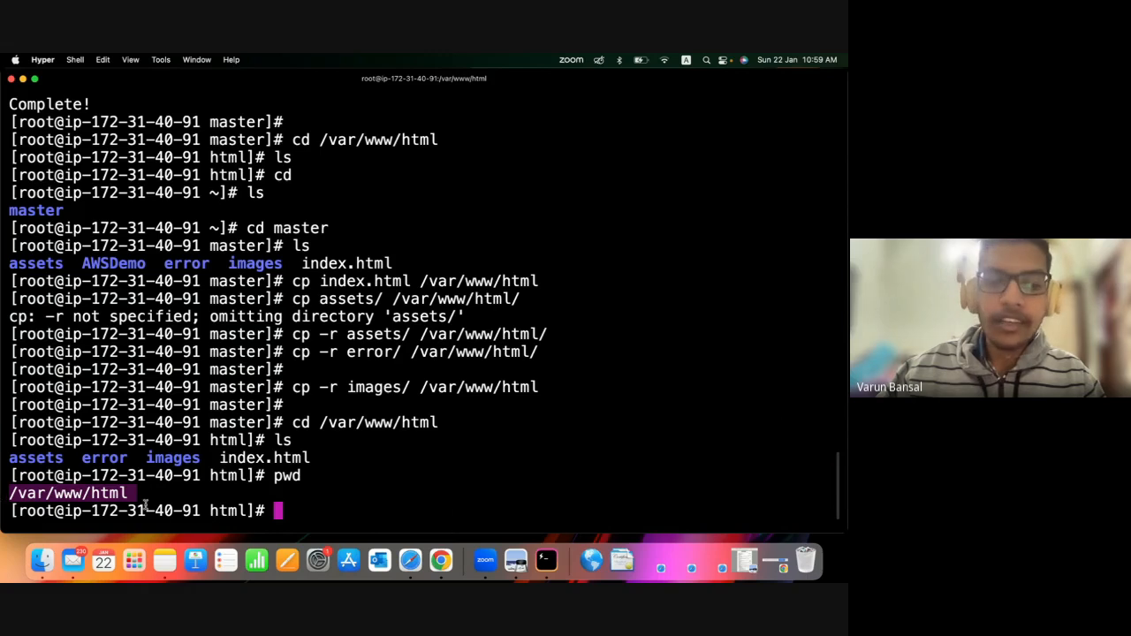
pyautogui.click(42, 485)
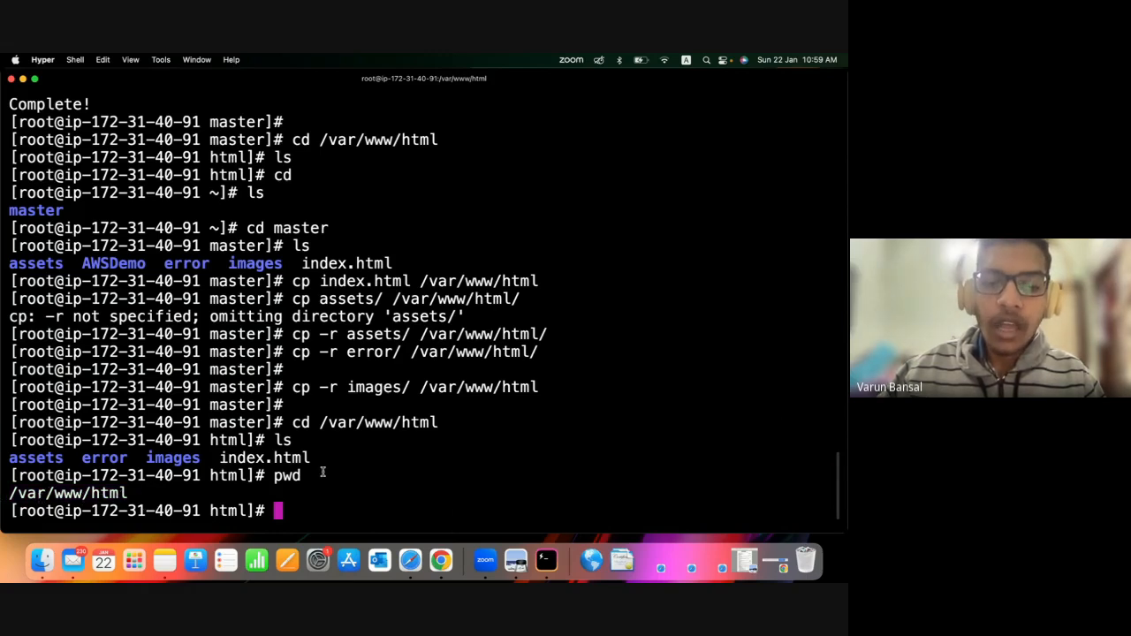
pyautogui.moveTo(323, 460); pyautogui.dragTo(7, 467)
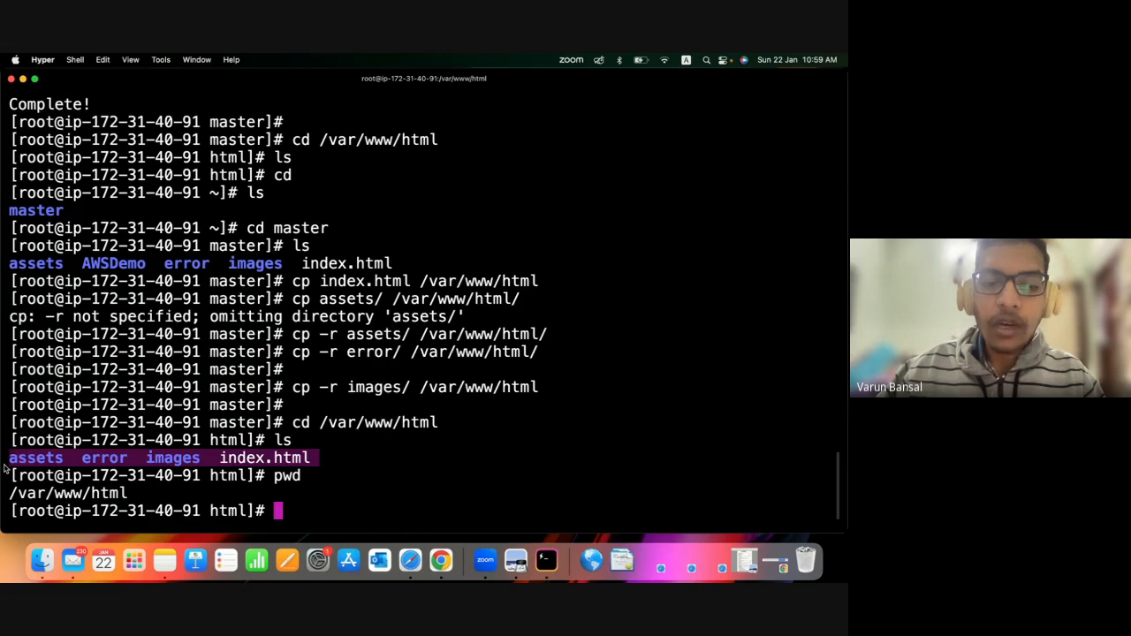
pyautogui.click(288, 466)
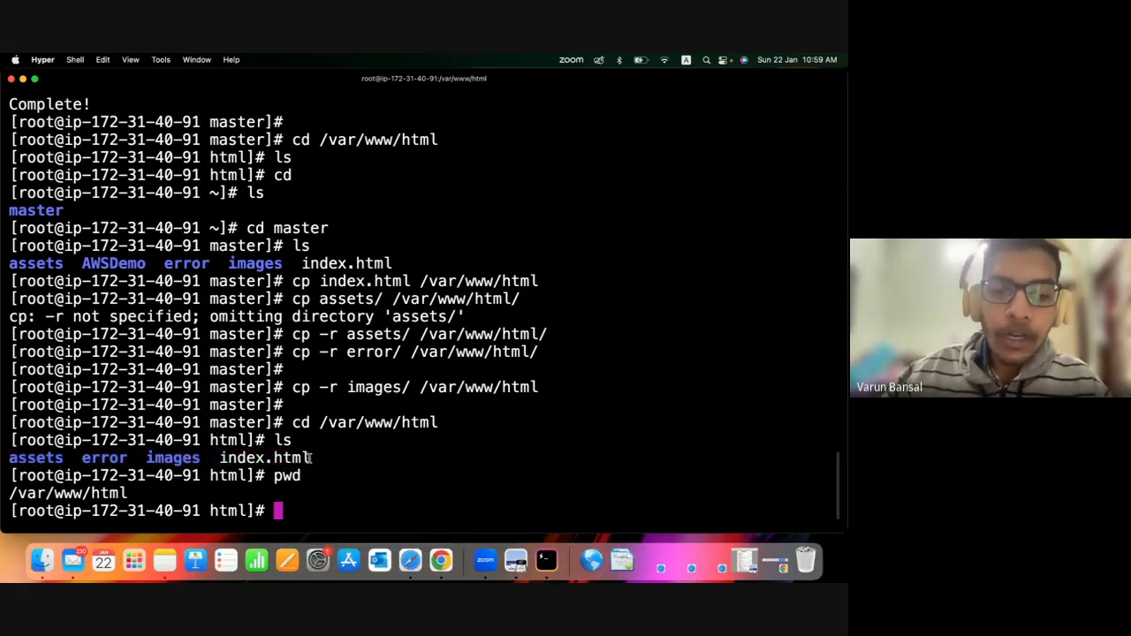
pyautogui.moveTo(311, 458); pyautogui.dragTo(7, 466)
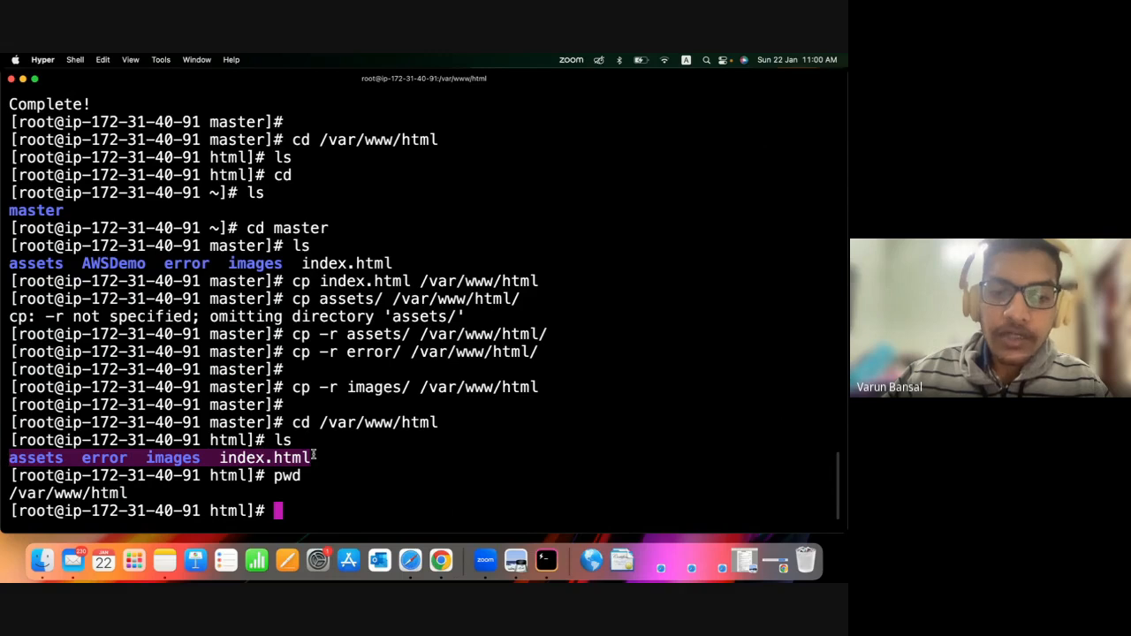
pyautogui.moveTo(314, 454); pyautogui.dragTo(15, 459)
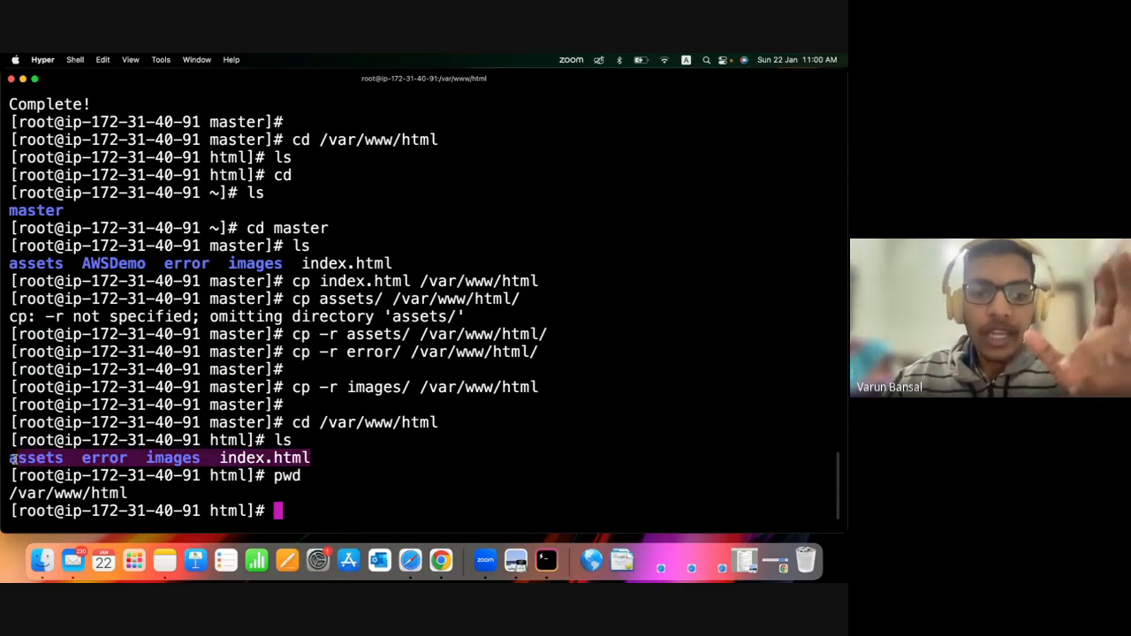
pyautogui.click(308, 500)
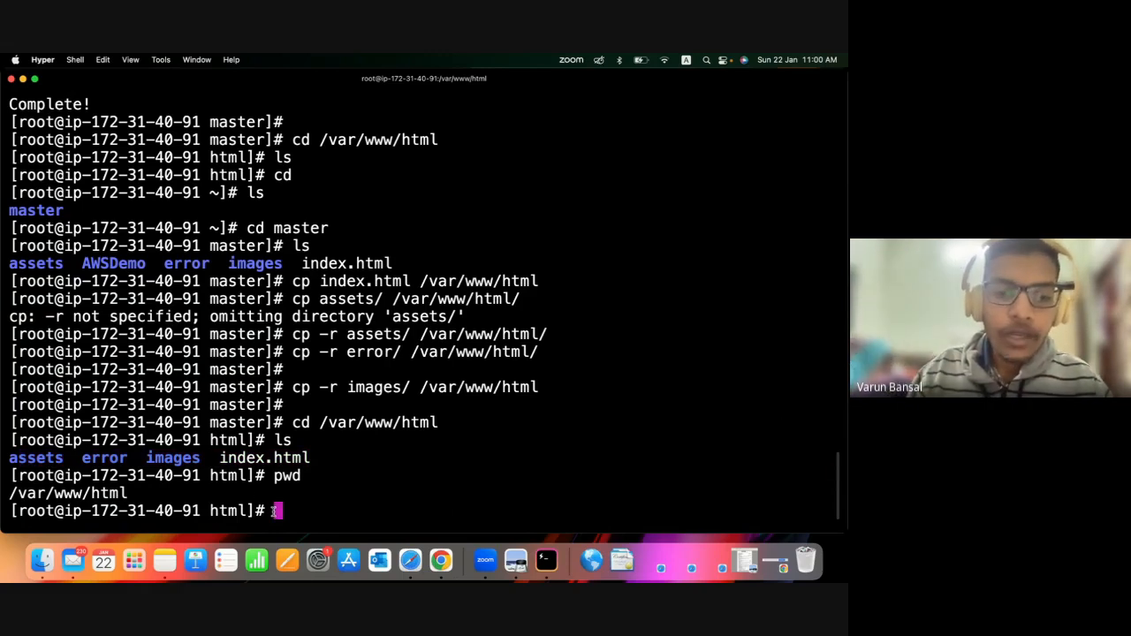
pyautogui.press('Return')
pyautogui.press('Return')
pyautogui.press('Return')
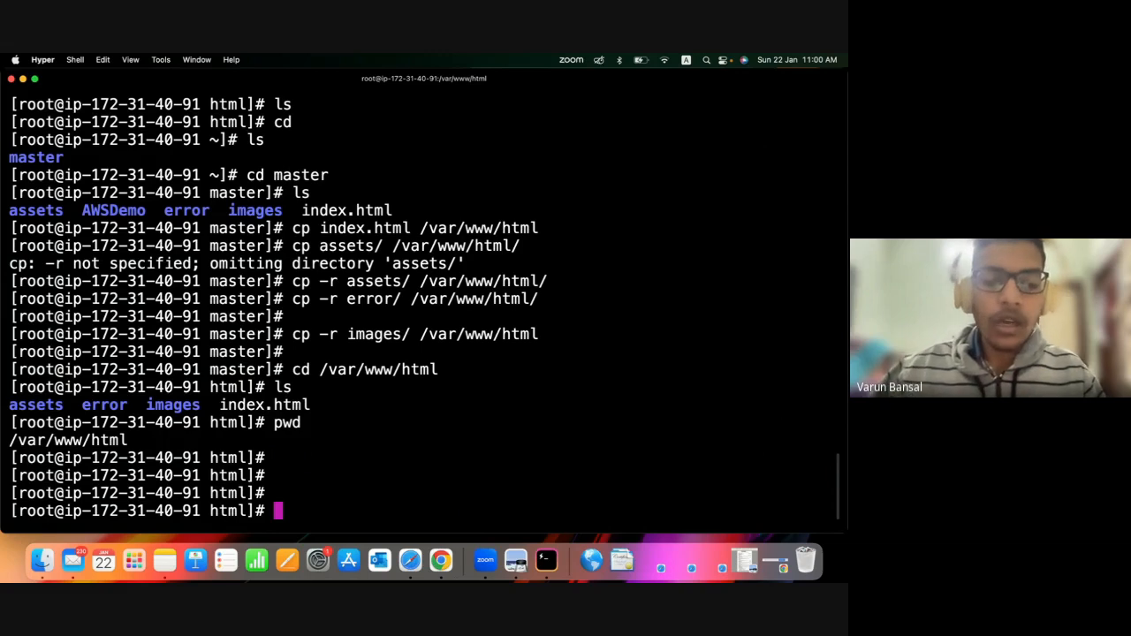
# Switch to Safari and copy the web server's public IP address from the instance's EC2 Instance Connect details.
pyautogui.click(410, 554)
pyautogui.click(216, 103)
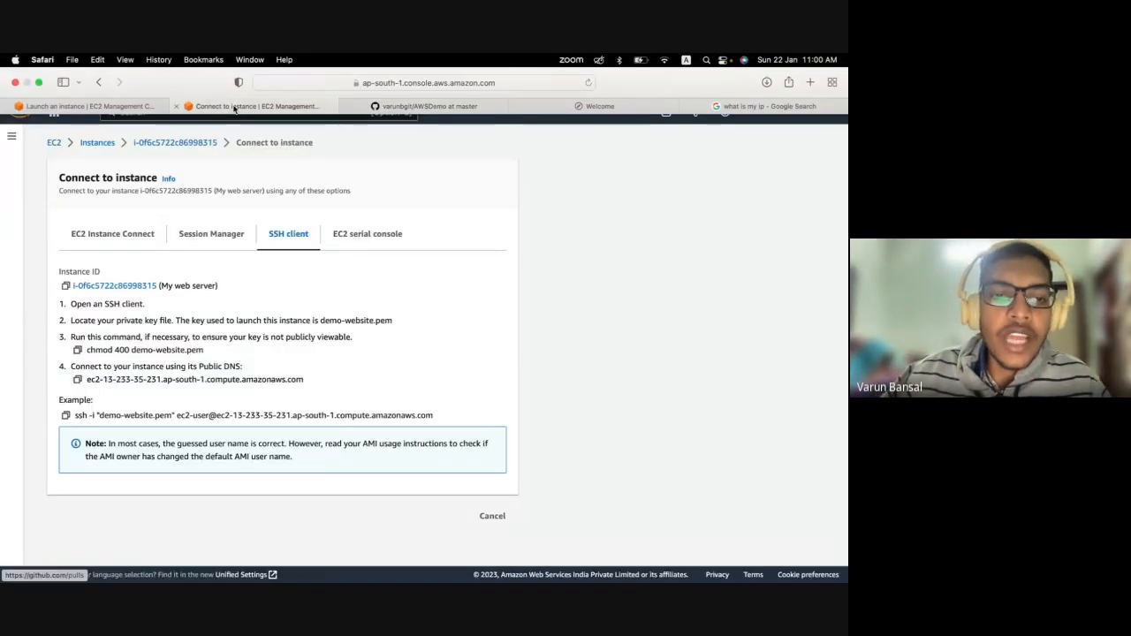
pyautogui.click(127, 234)
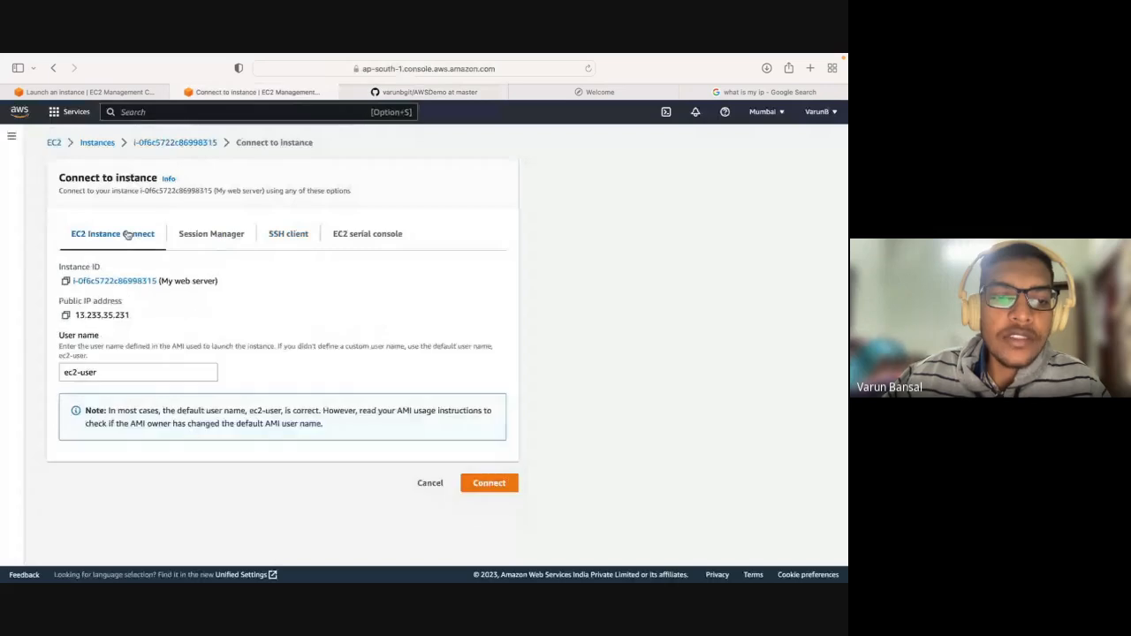
pyautogui.click(69, 315)
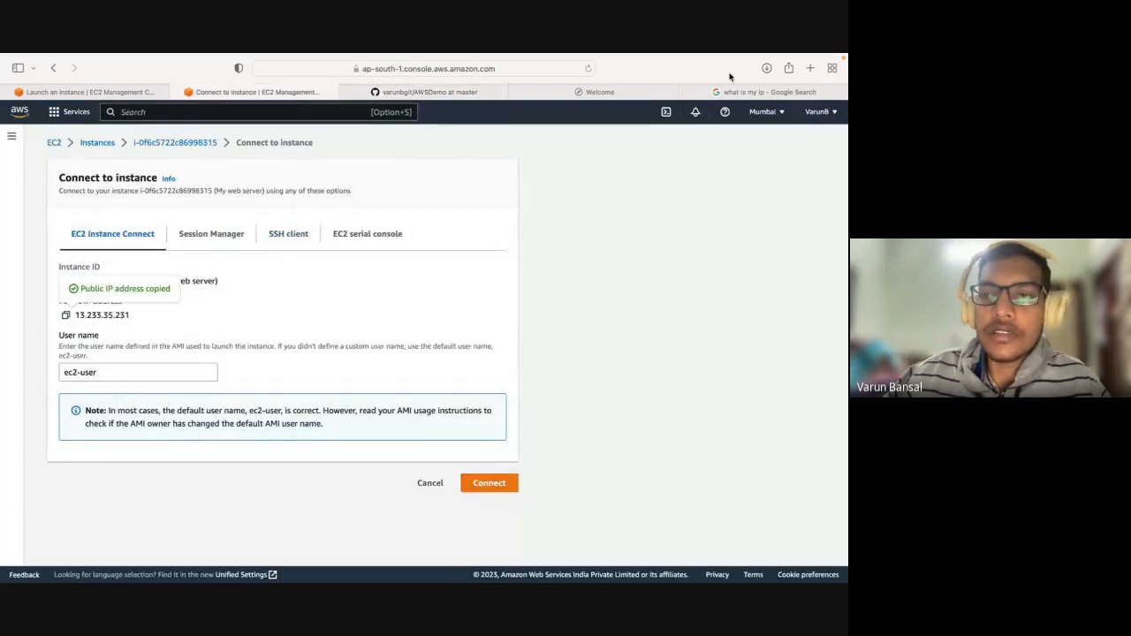
# Try to open the hosted site at 13.233.35.231 in a new browser tab, requesting the address a second time.
pyautogui.click(809, 68)
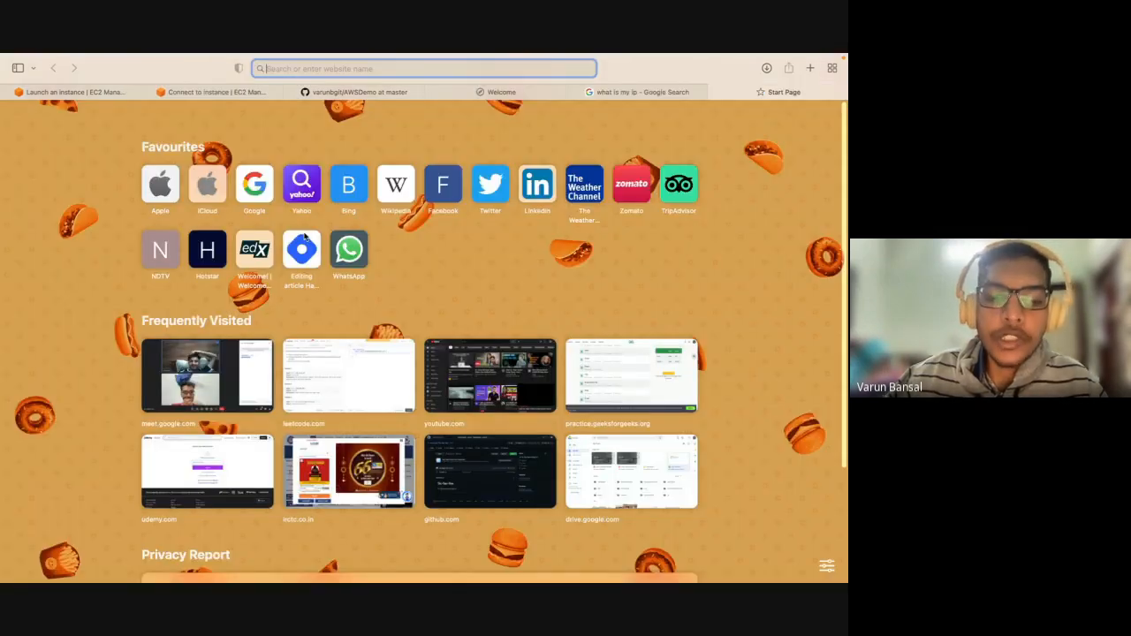
pyautogui.press('super+v')
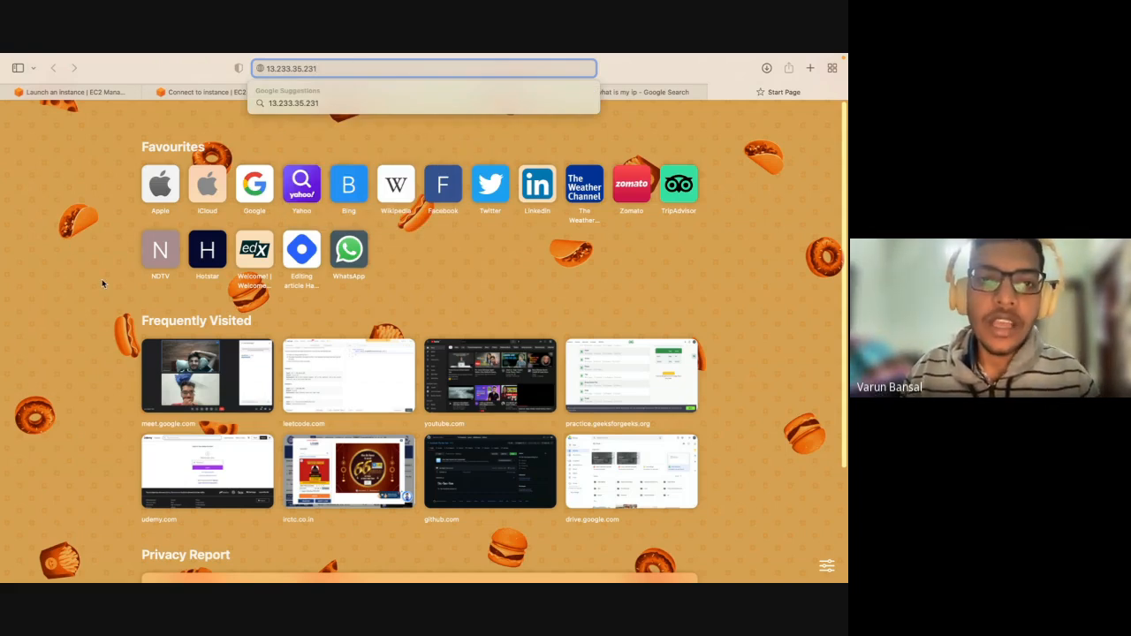
pyautogui.press('Return')
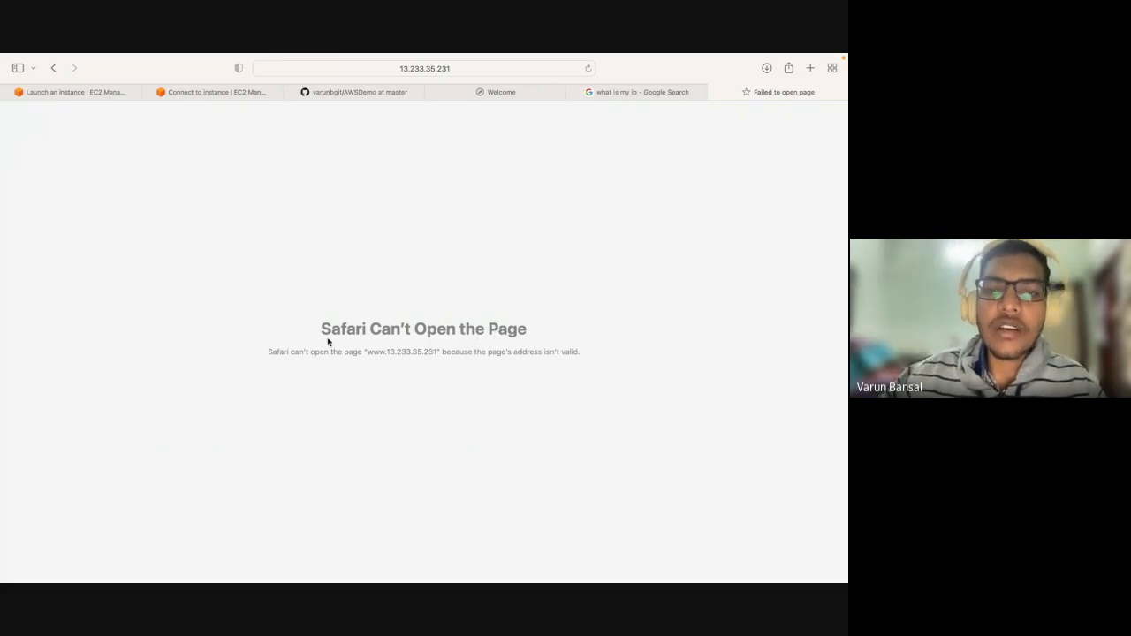
pyautogui.click(467, 71)
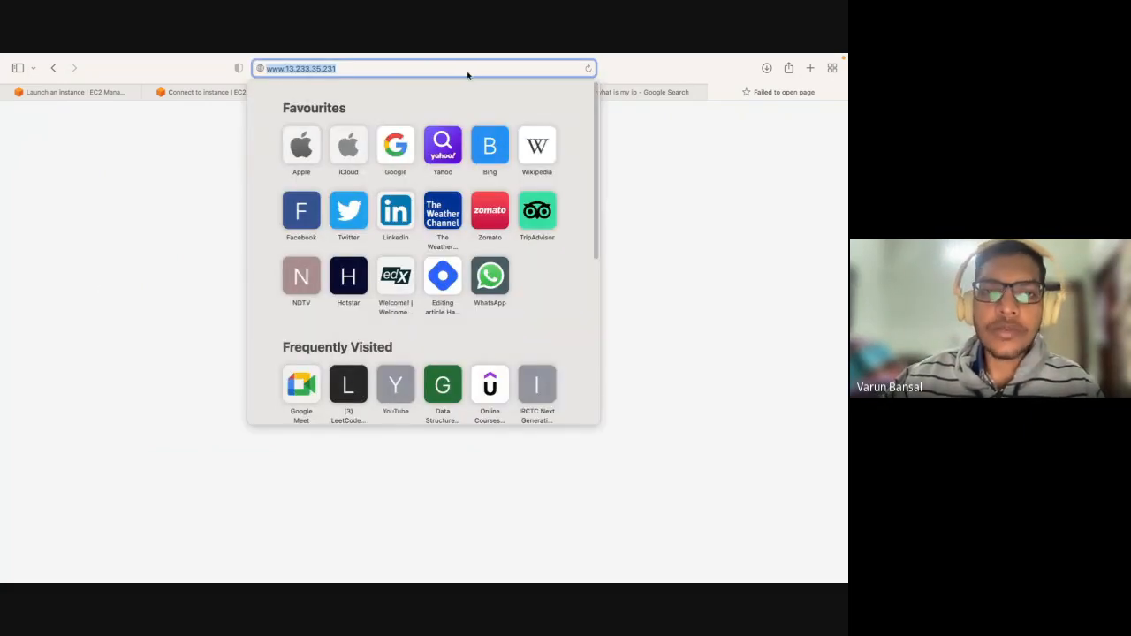
pyautogui.click(466, 71)
pyautogui.press('Return')
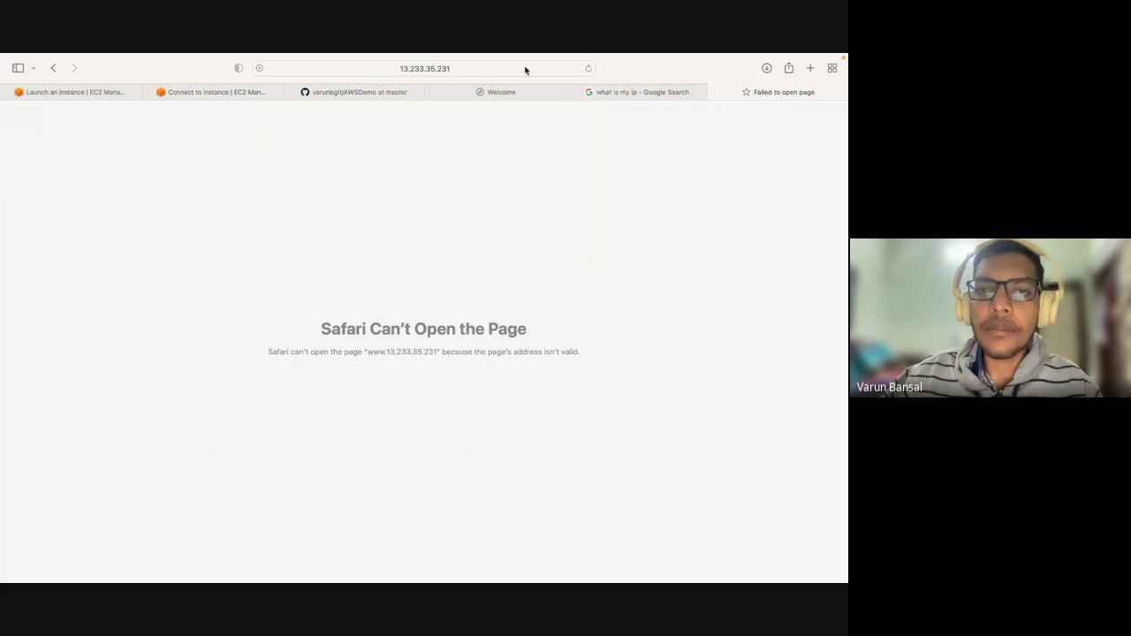
# Switch to Chrome and try to open the hosted site at 13.233.35.231 in a new tab.
pyautogui.hotkey('ctrl', 'Left')
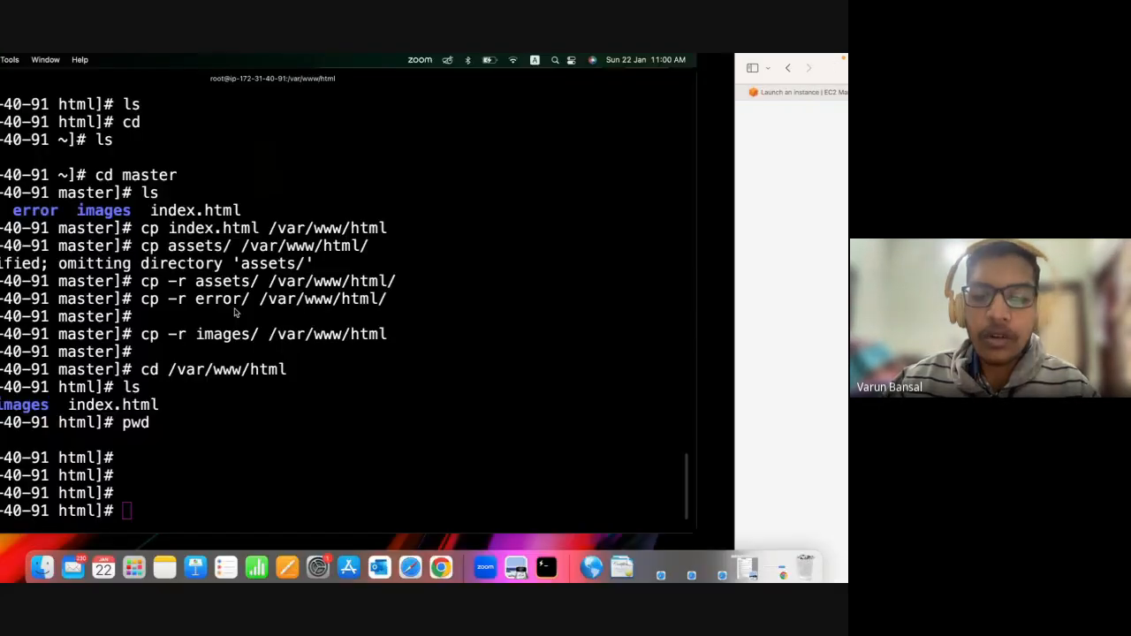
pyautogui.click(440, 561)
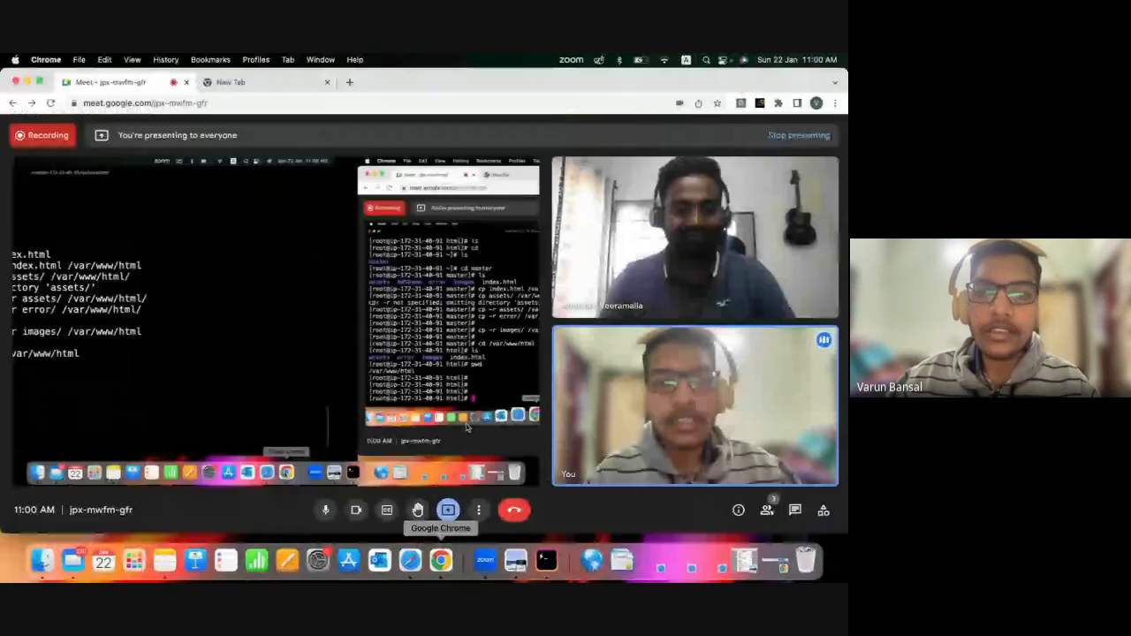
pyautogui.click(350, 83)
pyautogui.press('super+v')
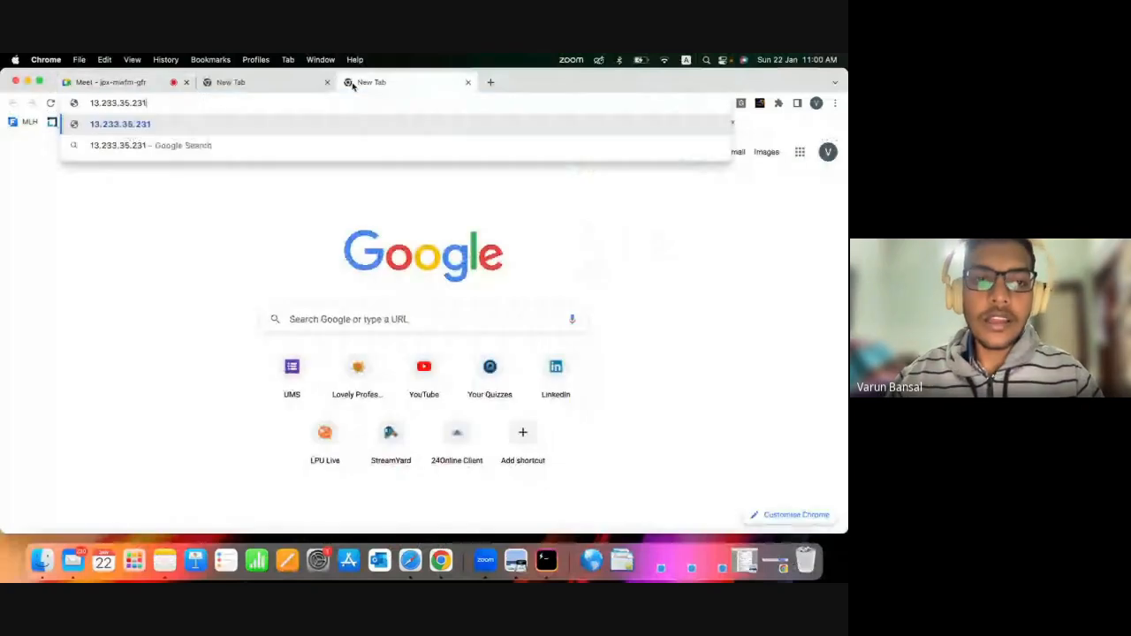
pyautogui.press('Return')
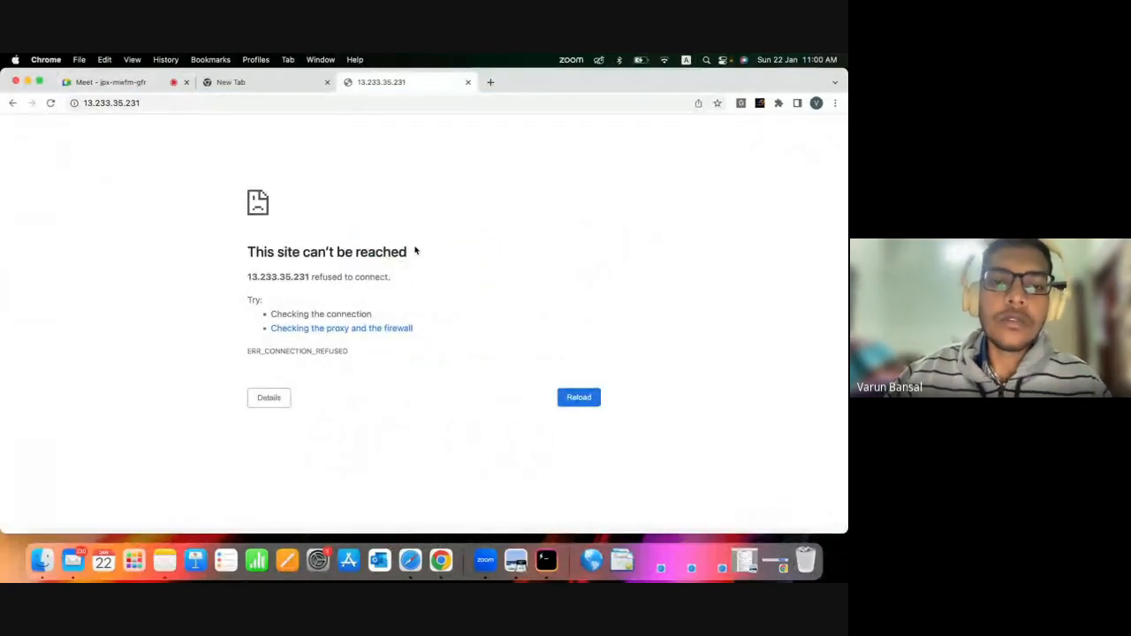
pyautogui.moveTo(414, 252); pyautogui.dragTo(244, 252)
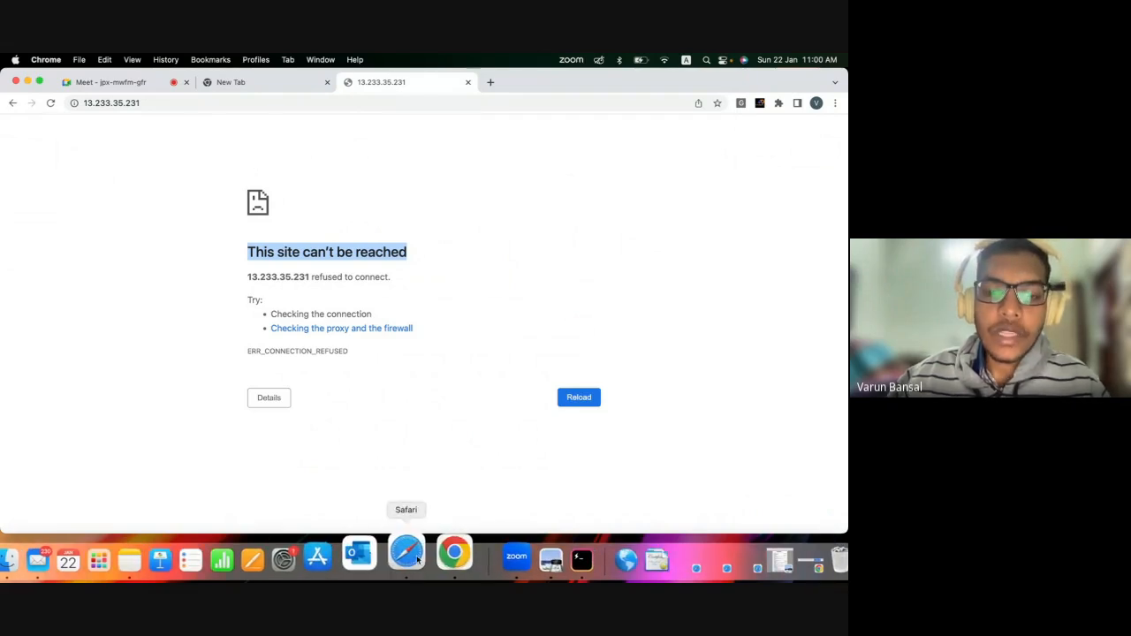
# Switch to the Hyper terminal and start the web server with systemctl start httpd.
pyautogui.click(548, 566)
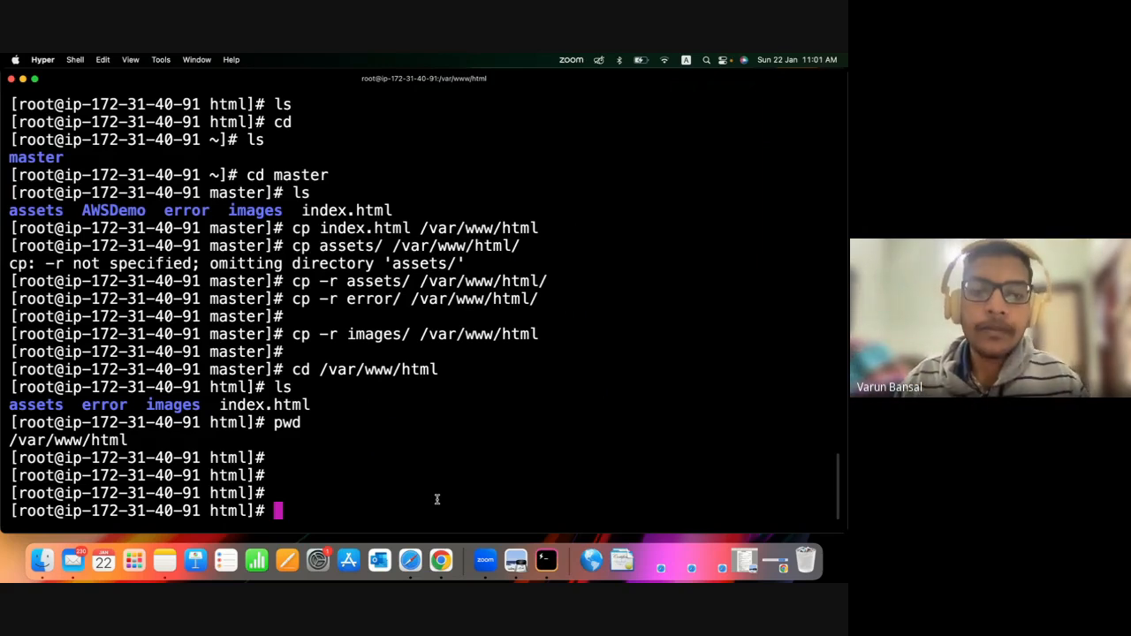
pyautogui.write('sys')
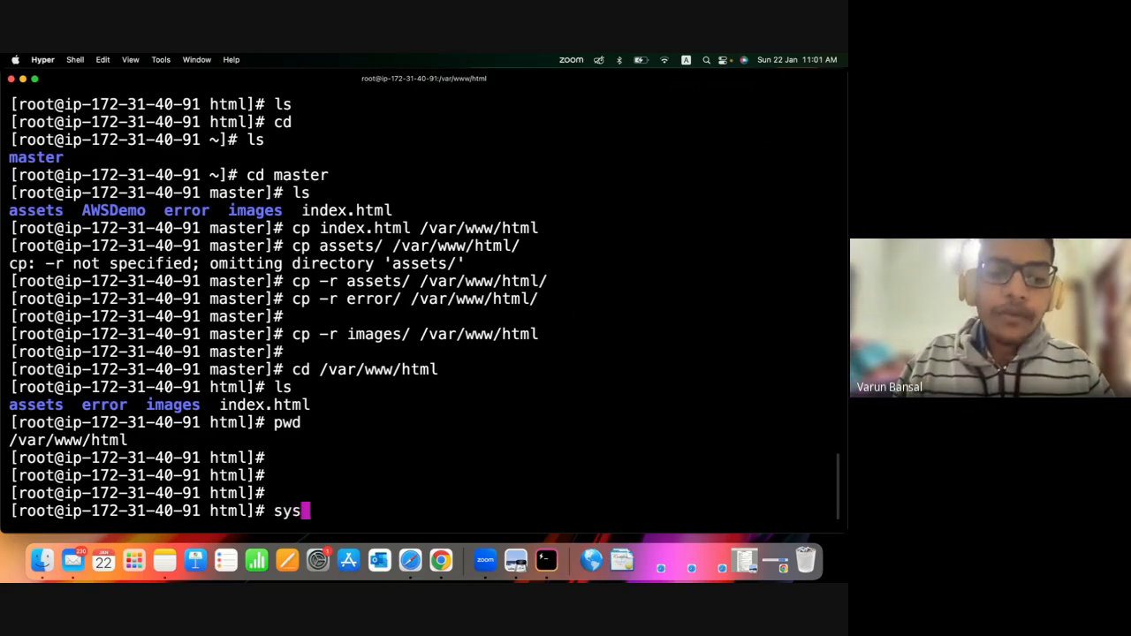
pyautogui.write('temctl ')
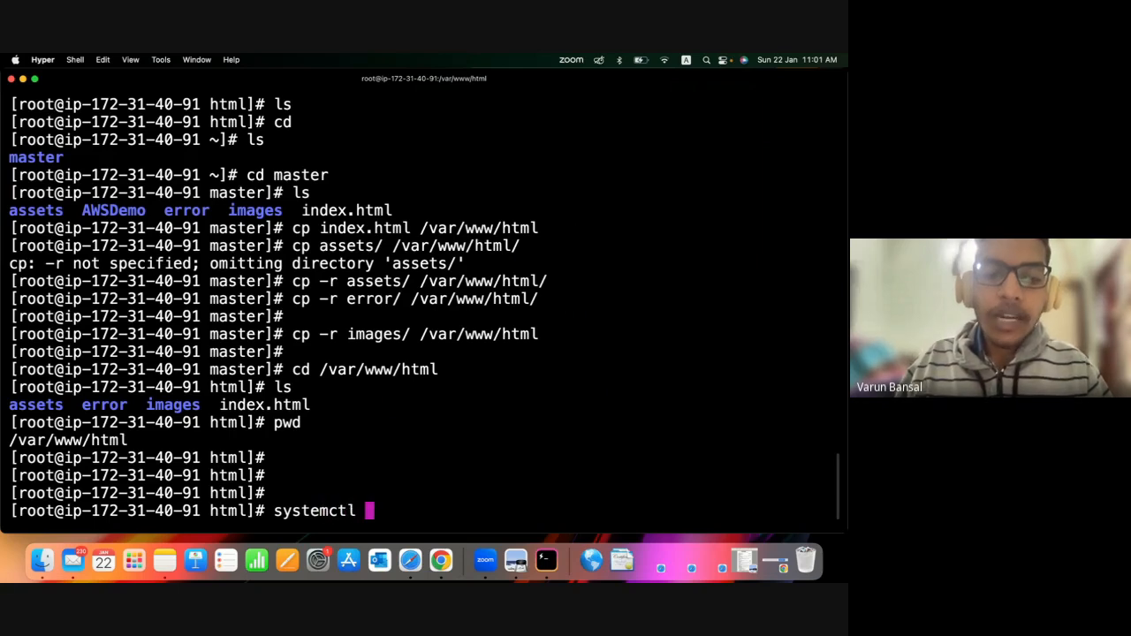
pyautogui.write('start httpd')
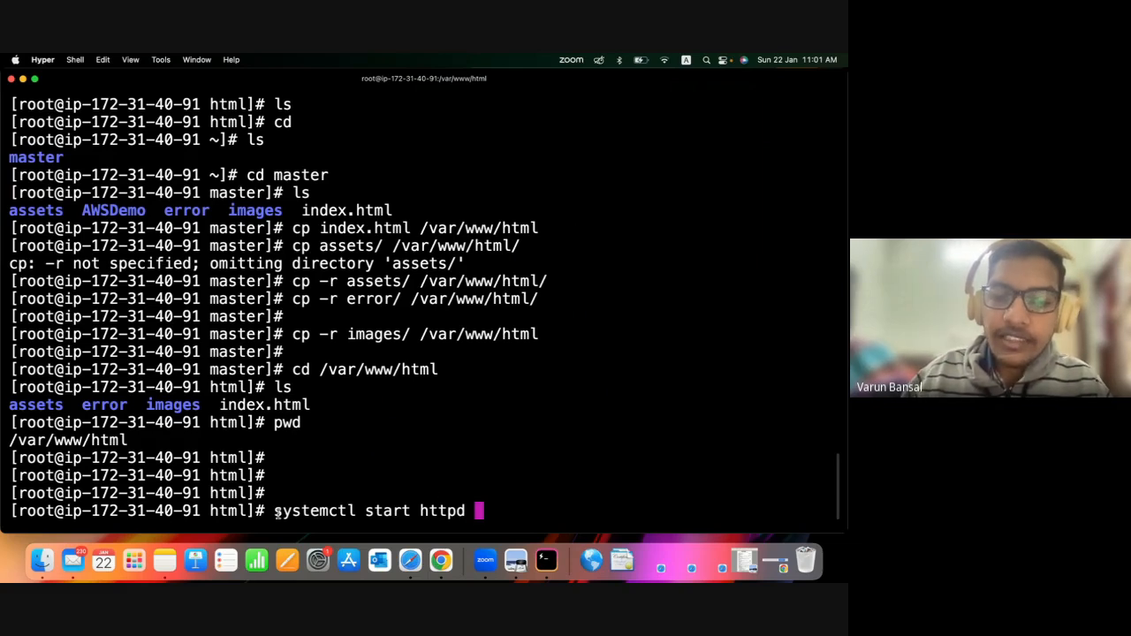
pyautogui.moveTo(276, 514); pyautogui.dragTo(446, 526)
pyautogui.click(446, 525)
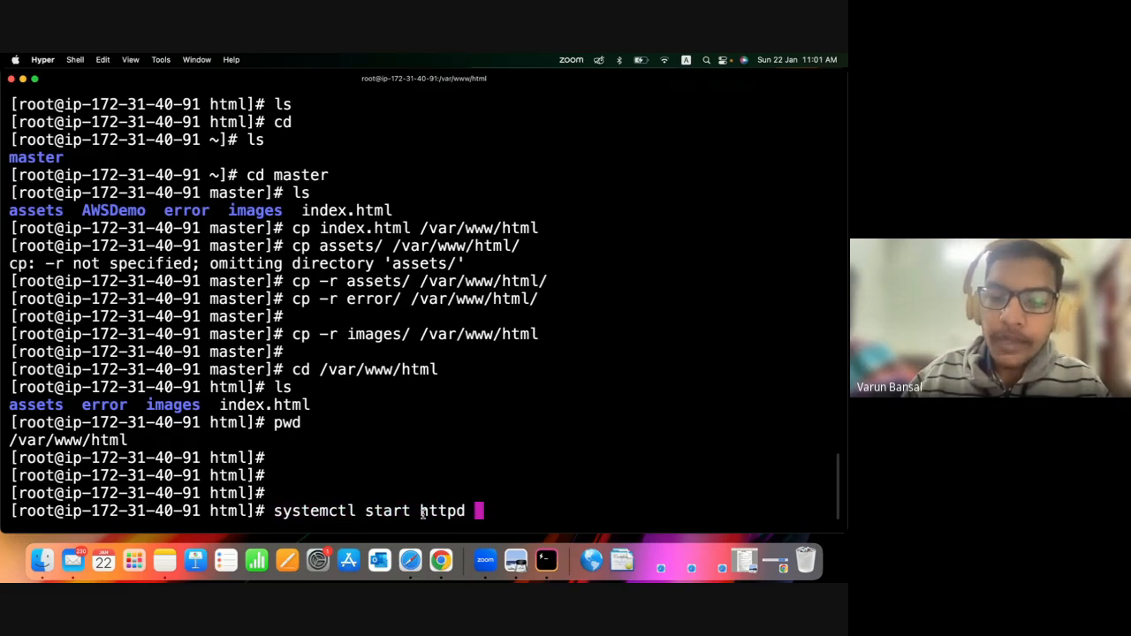
pyautogui.doubleClick(423, 514)
pyautogui.click(551, 512)
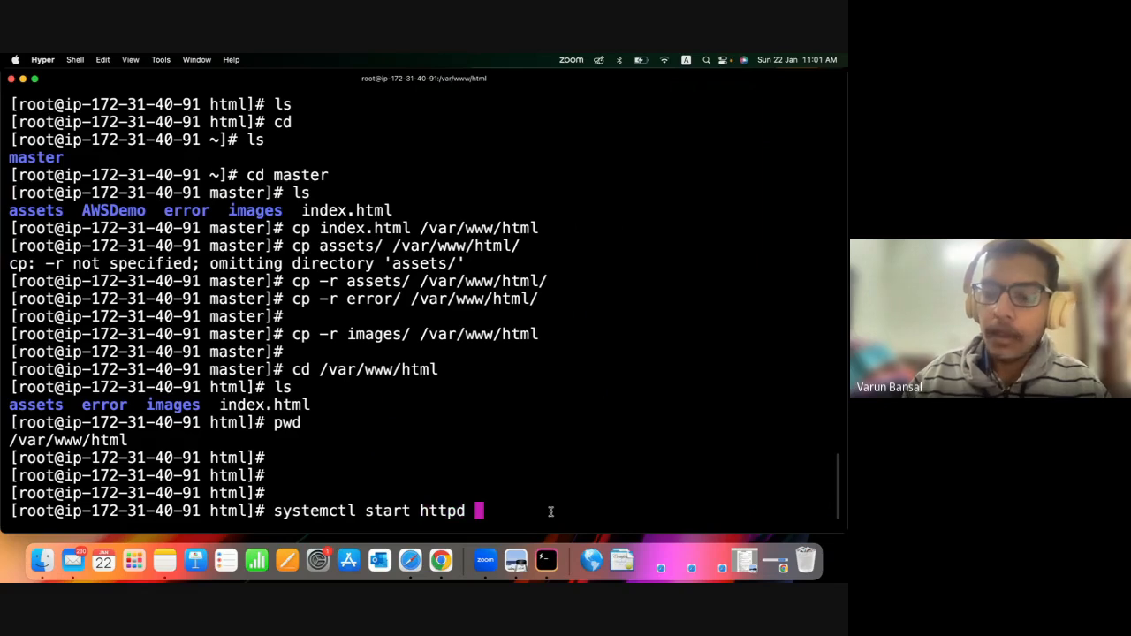
pyautogui.press('Return')
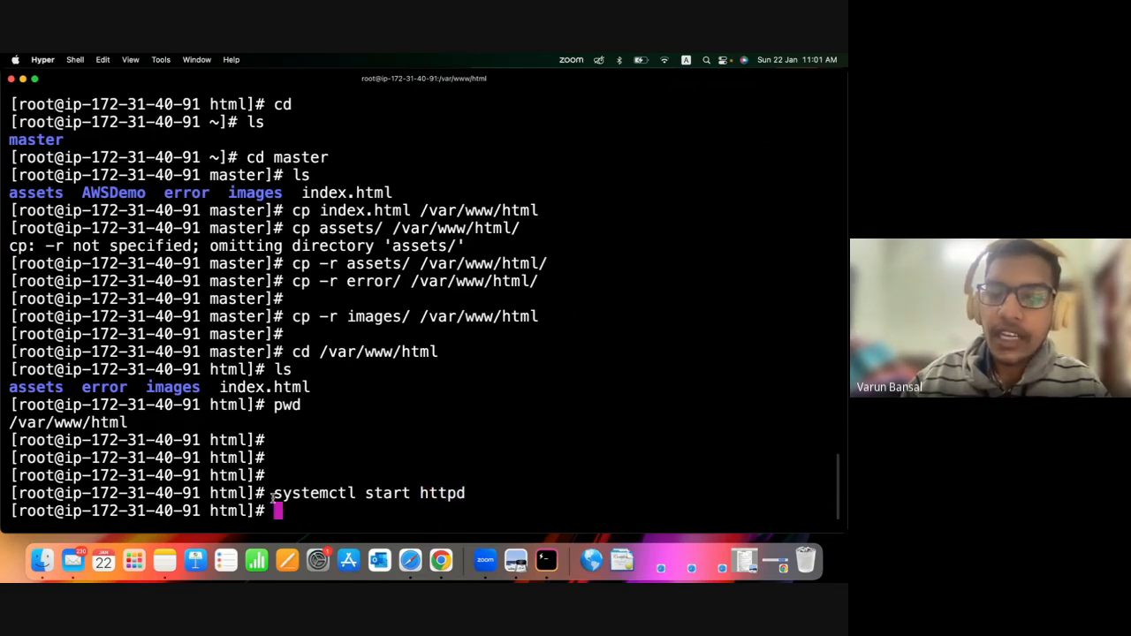
pyautogui.moveTo(274, 493); pyautogui.dragTo(466, 493)
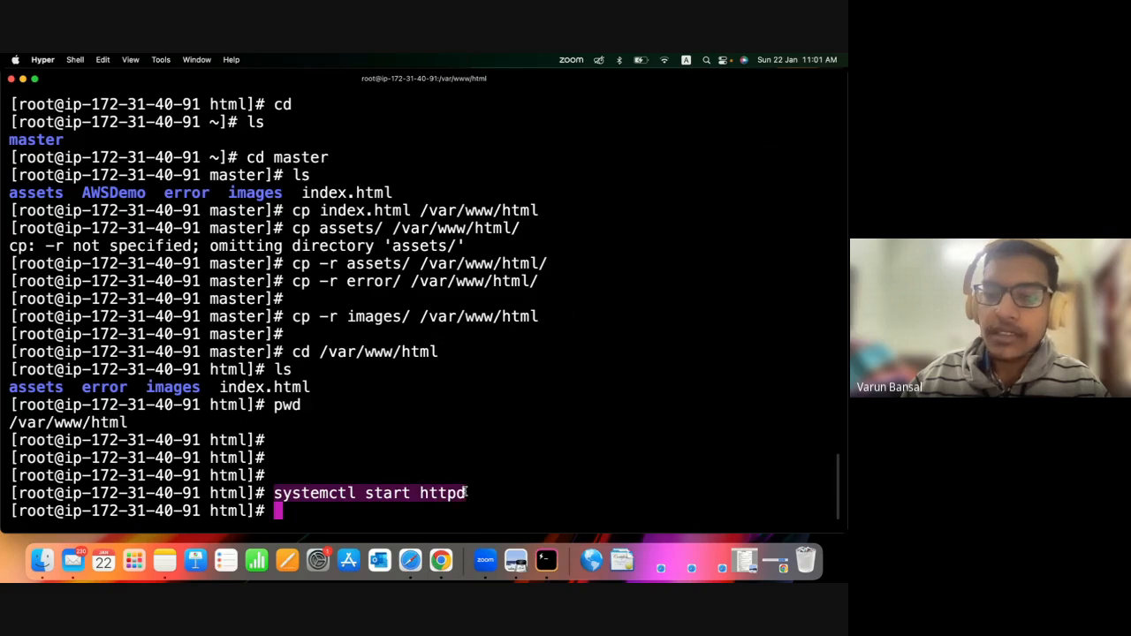
pyautogui.click(353, 530)
# Run chkconfig httpd and examine the reported startup status of the service.
pyautogui.write('chk')
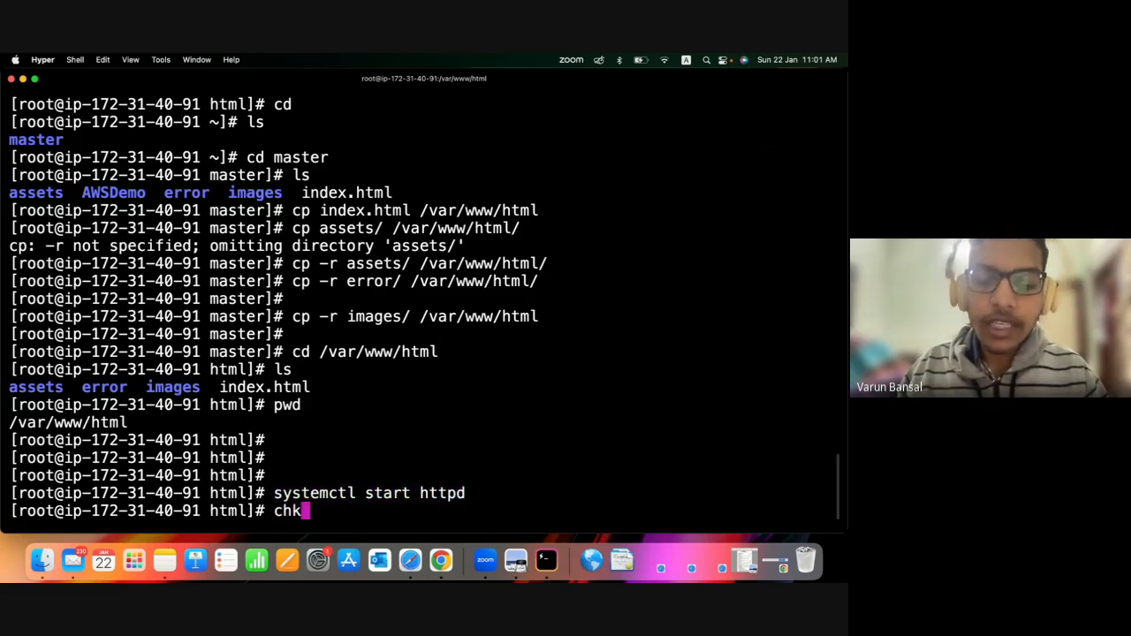
pyautogui.write(' c')
pyautogui.press('BackSpace')
pyautogui.press('BackSpace')
pyautogui.write('co')
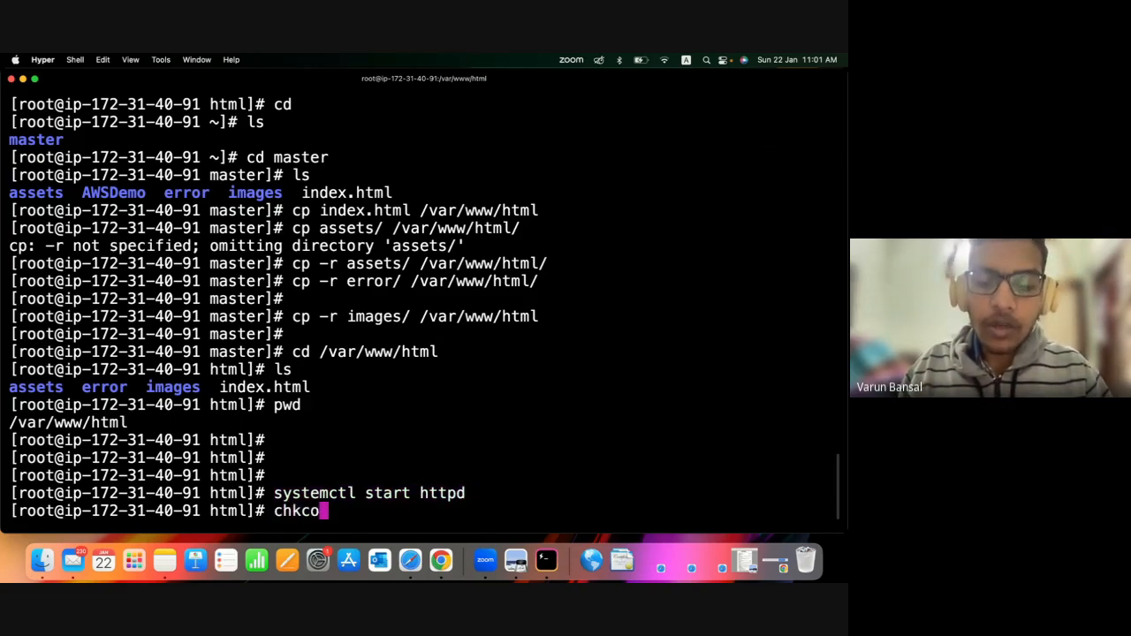
pyautogui.write('nfig httpd')
pyautogui.press('Return')
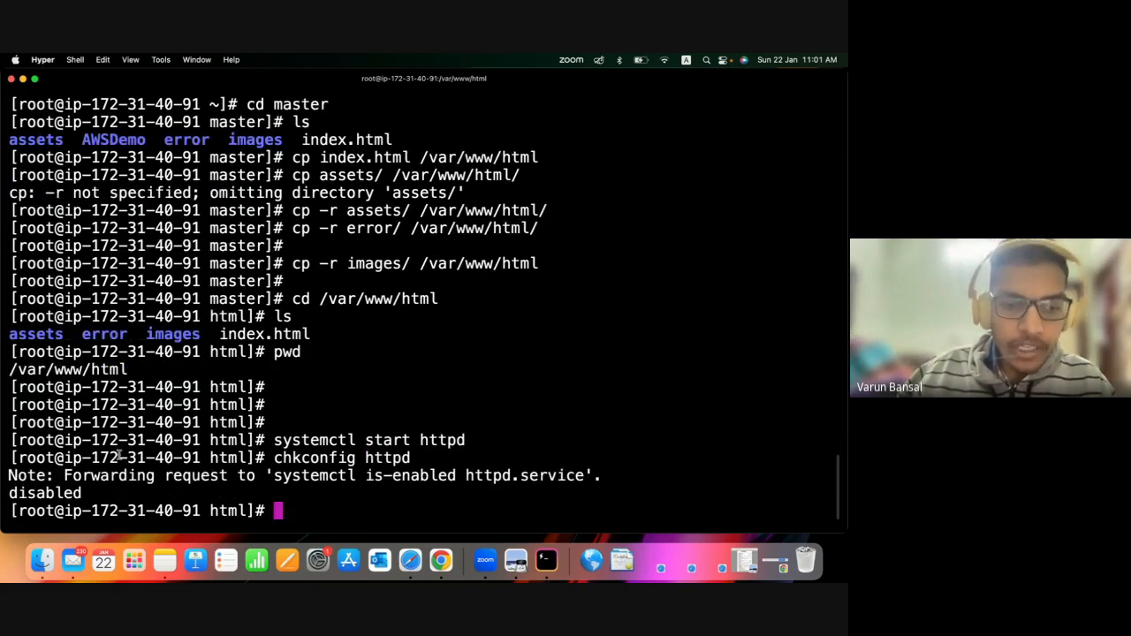
pyautogui.moveTo(69, 477); pyautogui.dragTo(447, 486)
pyautogui.click(259, 476)
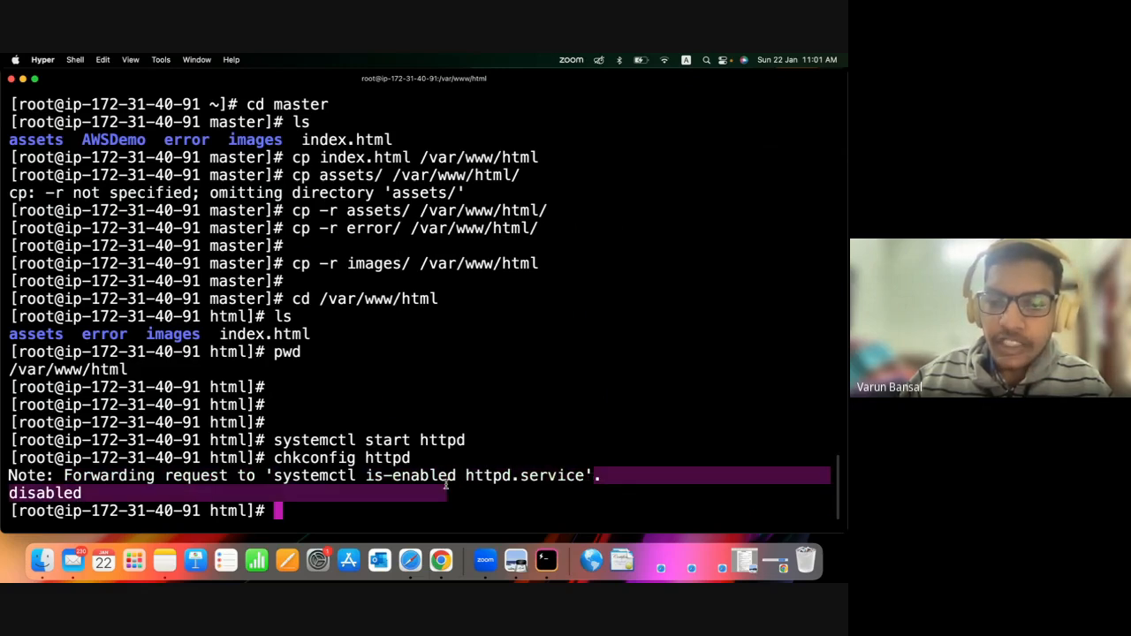
pyautogui.click(486, 464)
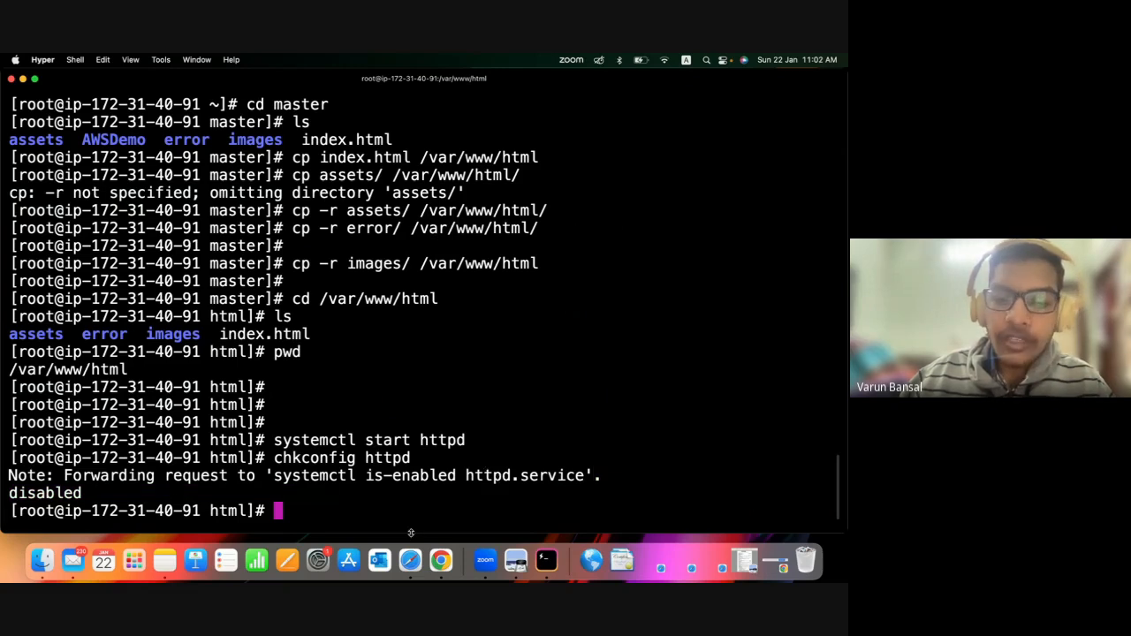
# Switch to Chrome, reload the site at 13.233.35.231 and examine the page's address and heading.
pyautogui.click(441, 561)
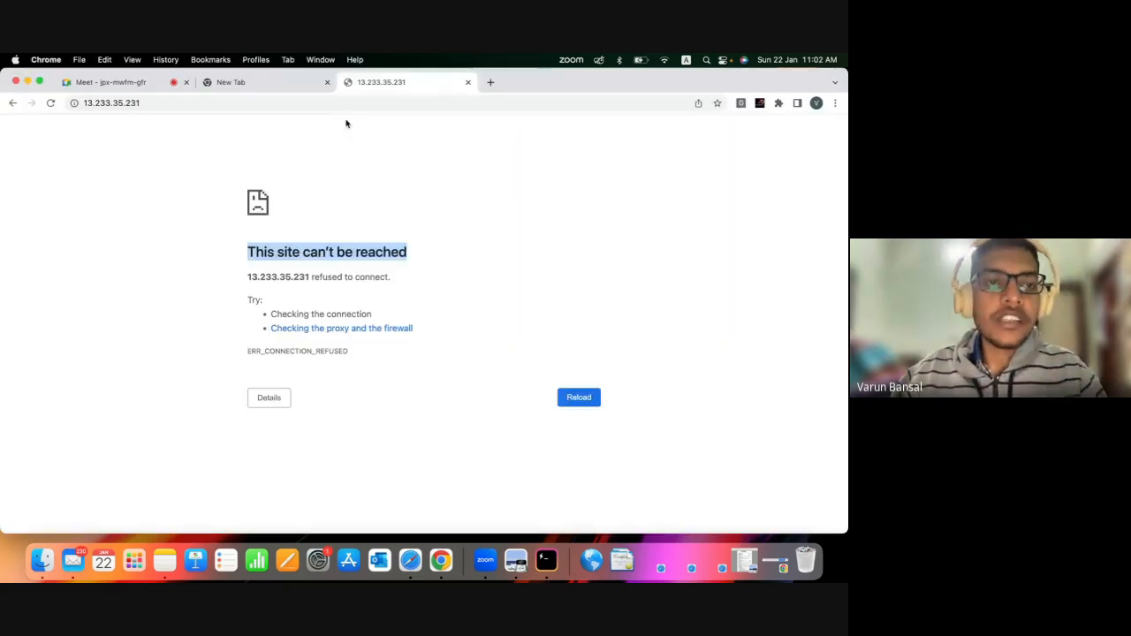
pyautogui.press('super+r')
pyautogui.click(138, 103)
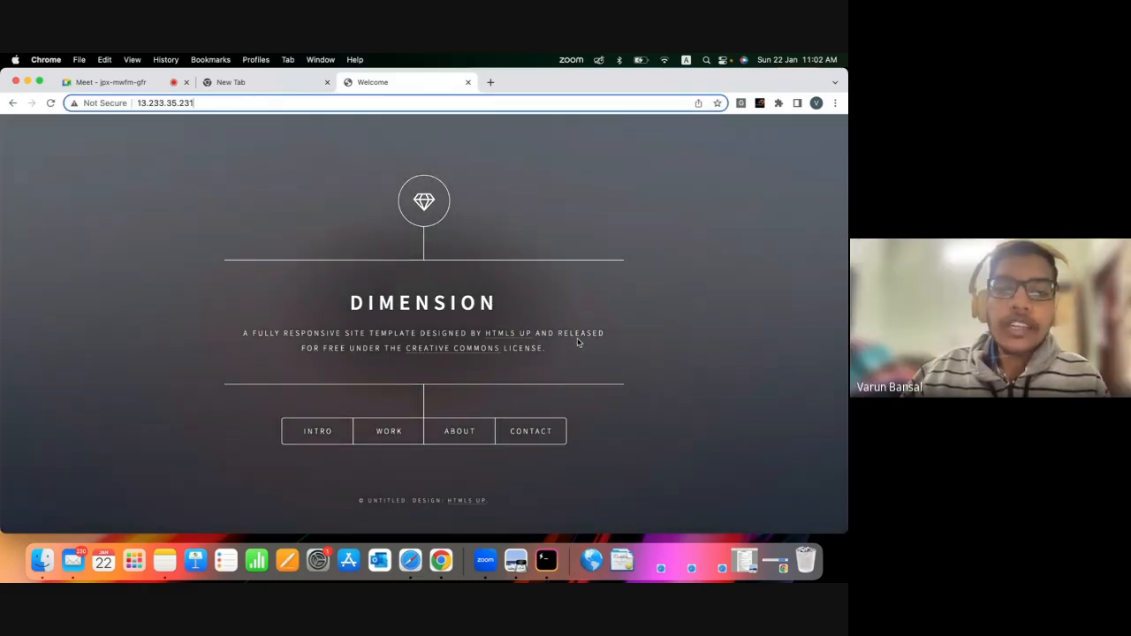
pyautogui.moveTo(434, 303); pyautogui.dragTo(295, 316)
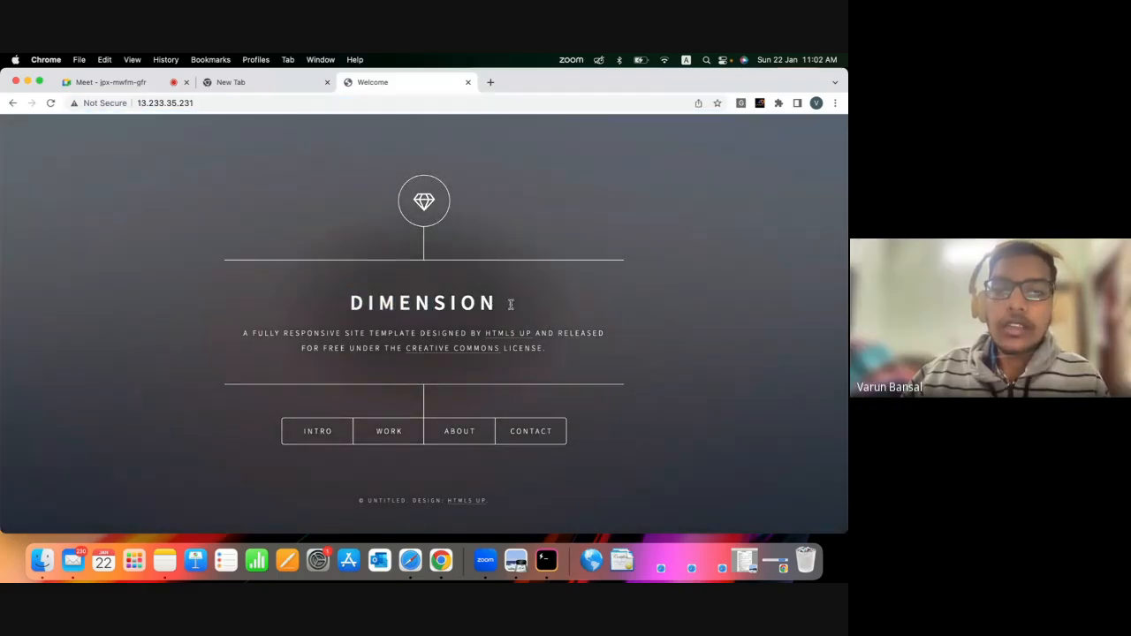
pyautogui.moveTo(518, 303); pyautogui.dragTo(316, 313)
pyautogui.click(463, 171)
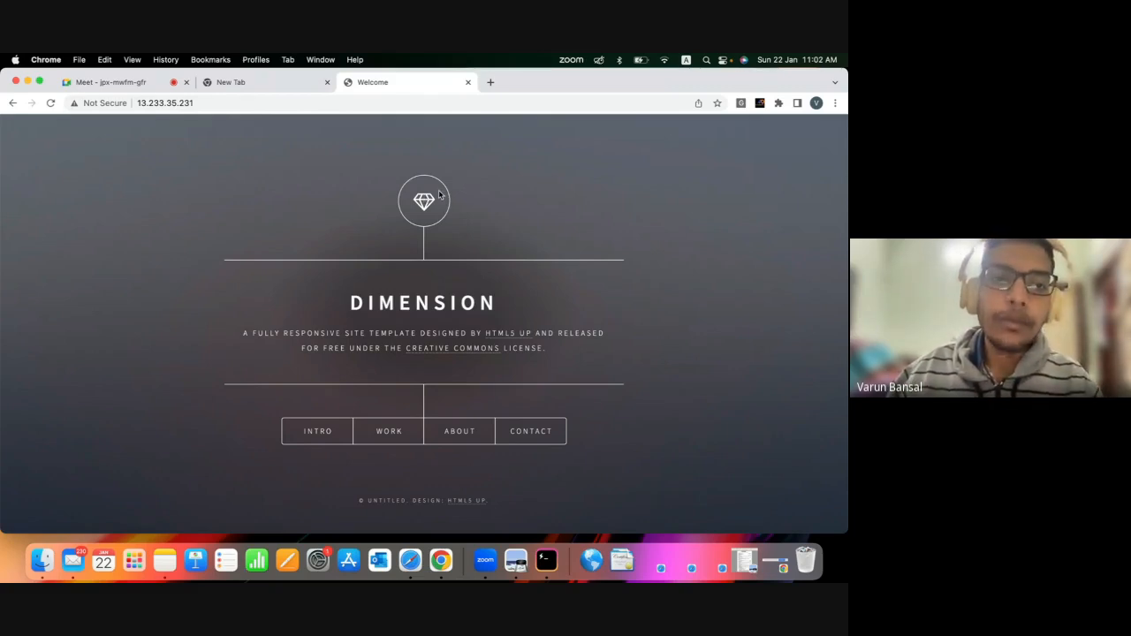
# Copy the site's address from Chrome and paste it into a new note in the Notes app.
pyautogui.click(181, 103)
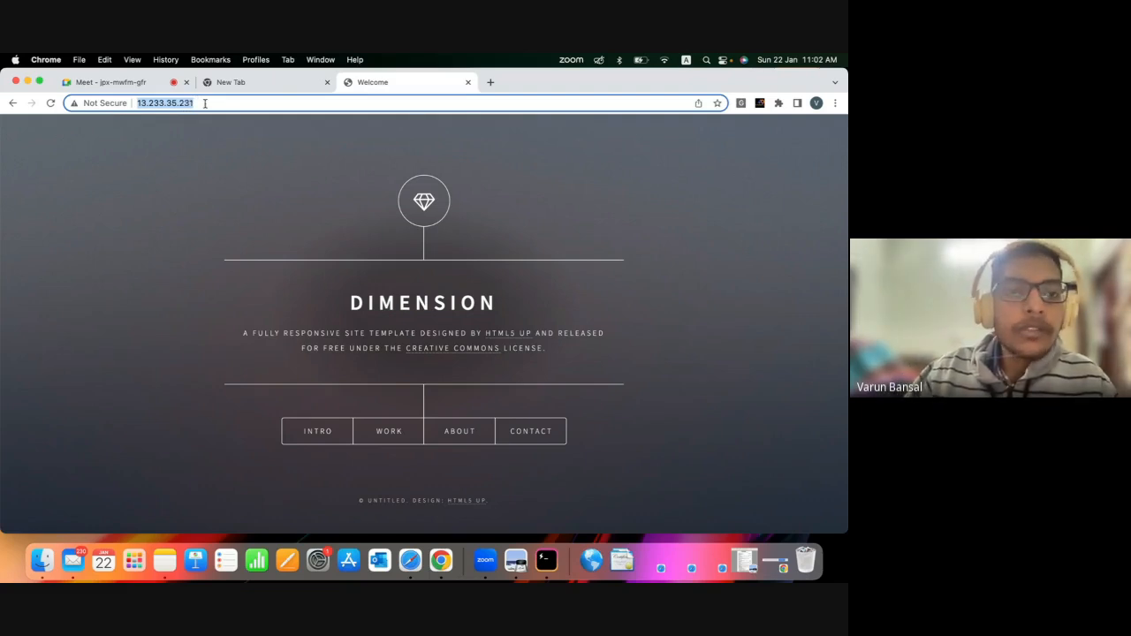
pyautogui.click(206, 104)
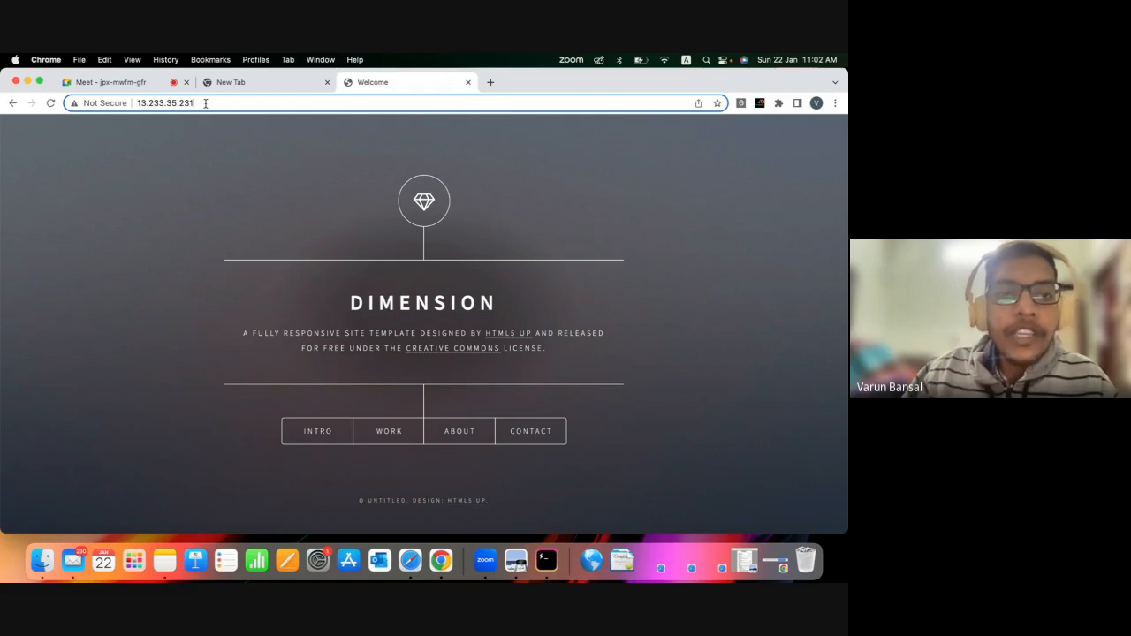
pyautogui.doubleClick(205, 106)
pyautogui.press('super+c')
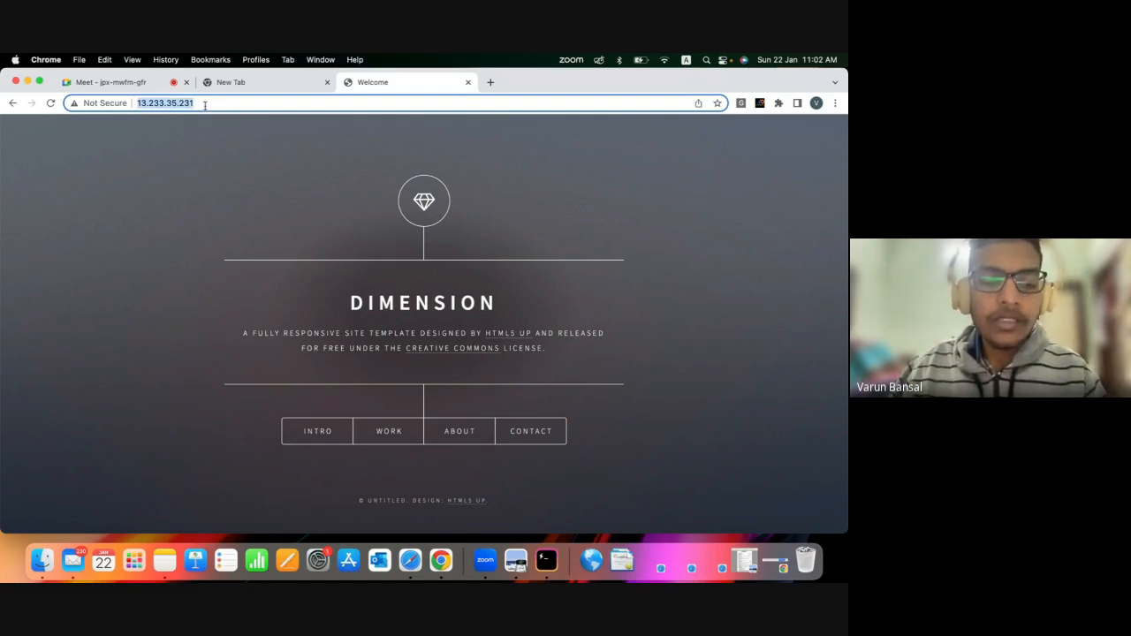
pyautogui.click(156, 563)
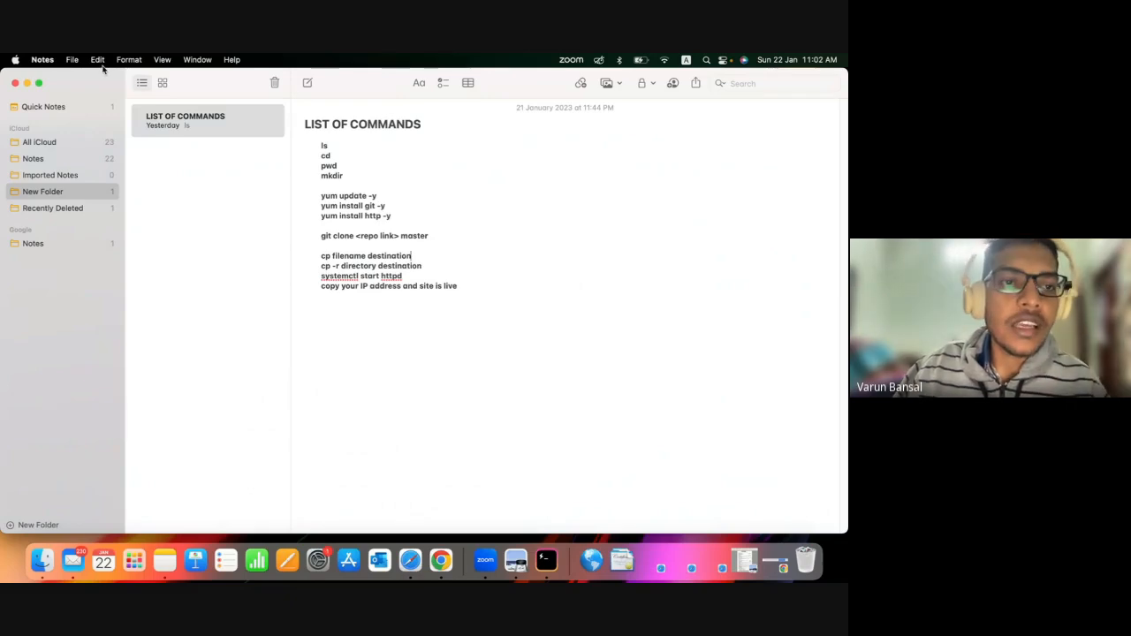
pyautogui.click(72, 59)
pyautogui.click(241, 198)
pyautogui.press('super+n')
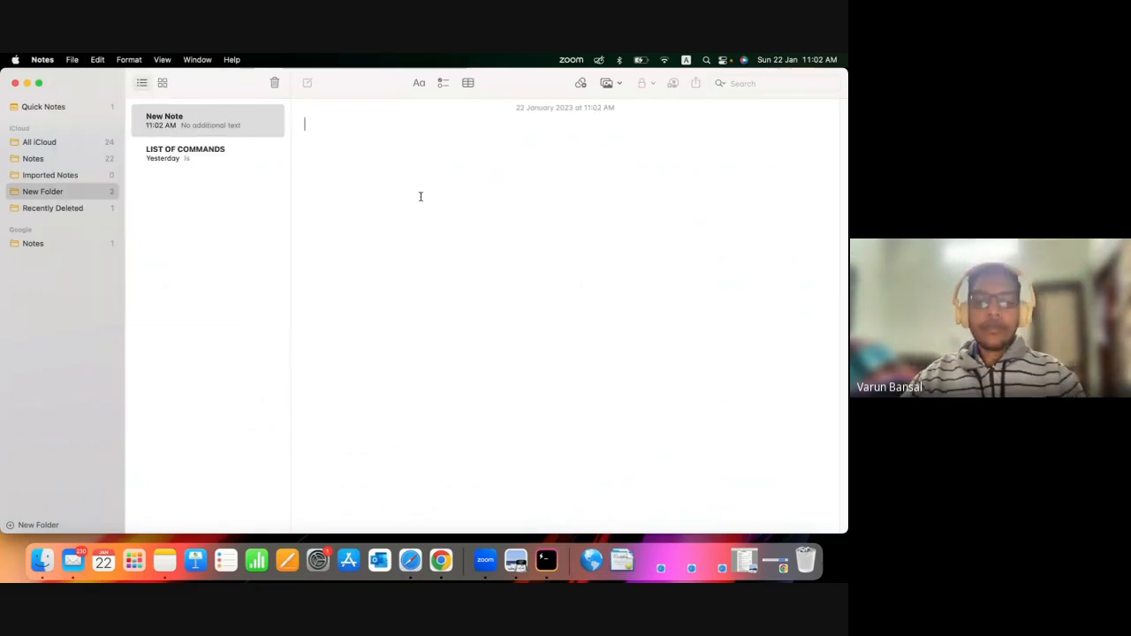
pyautogui.press('super+v')
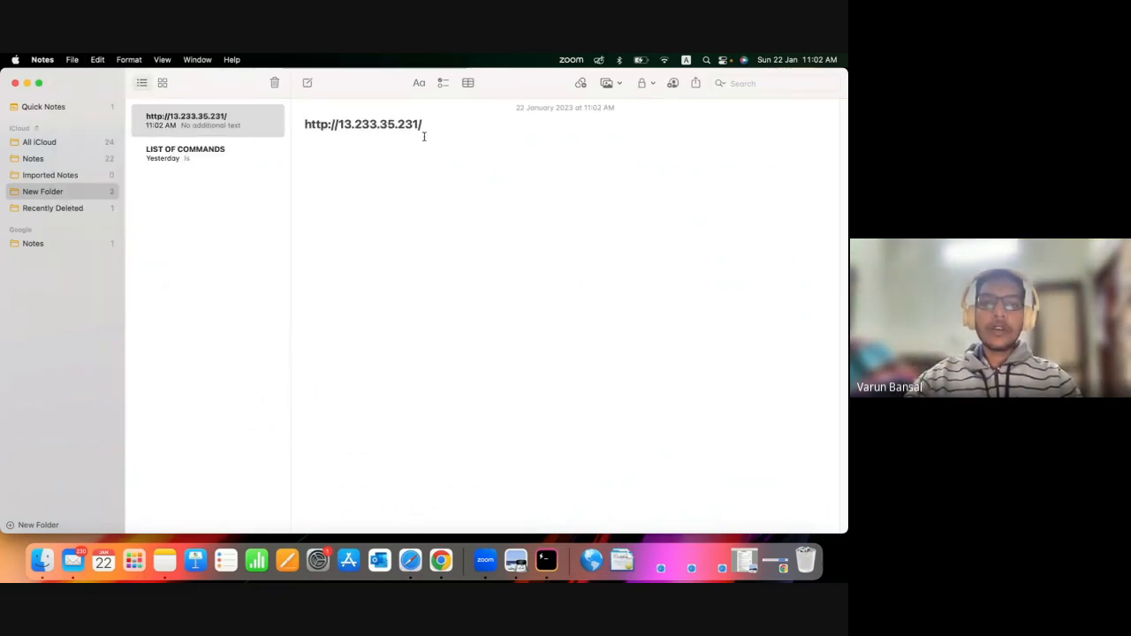
pyautogui.tripleClick(328, 125)
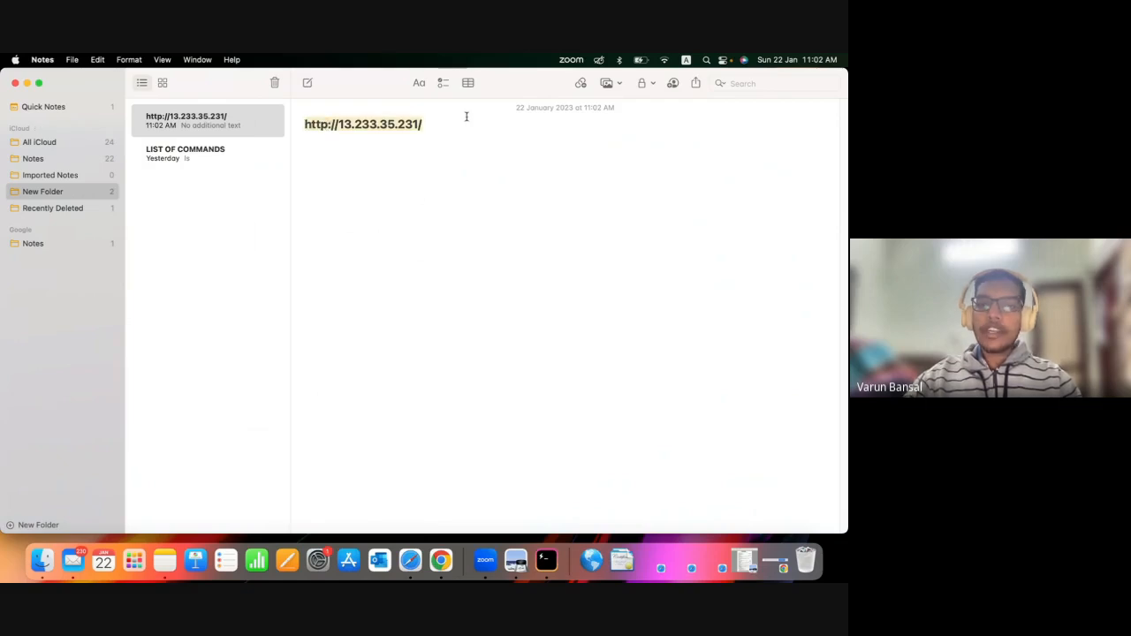
pyautogui.click(327, 139)
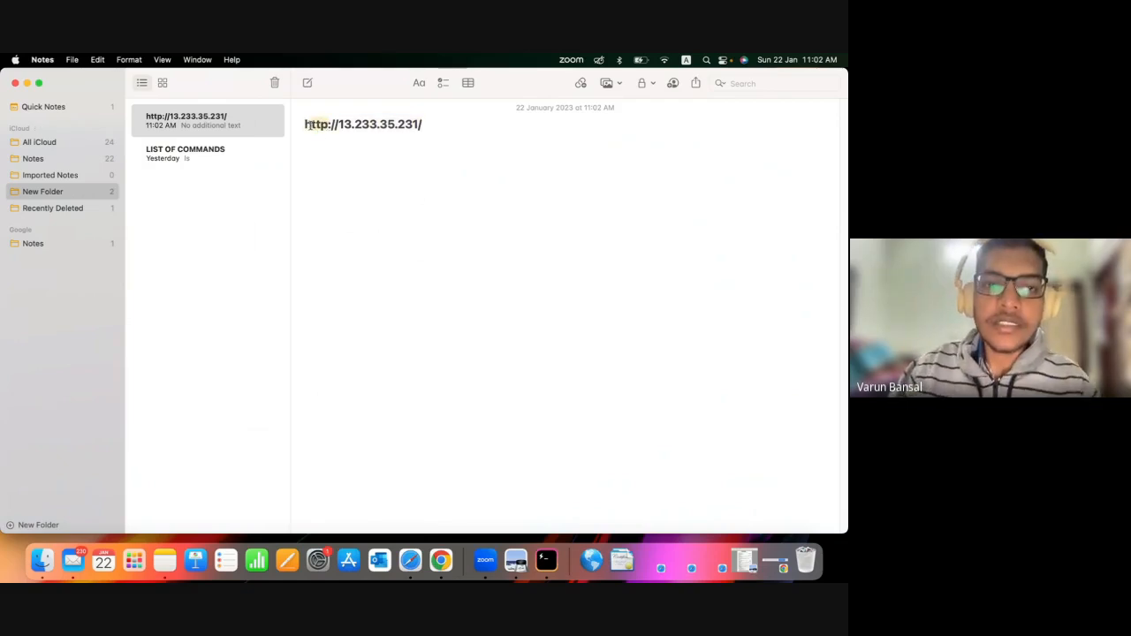
pyautogui.tripleClick(302, 124)
pyautogui.click(310, 125)
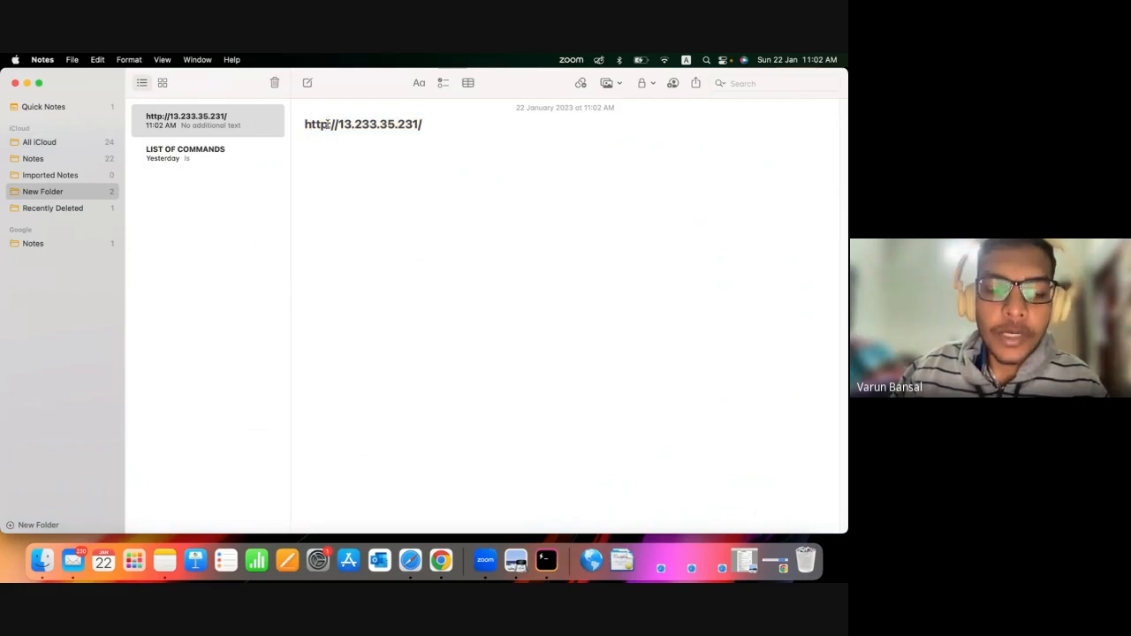
pyautogui.click(333, 149)
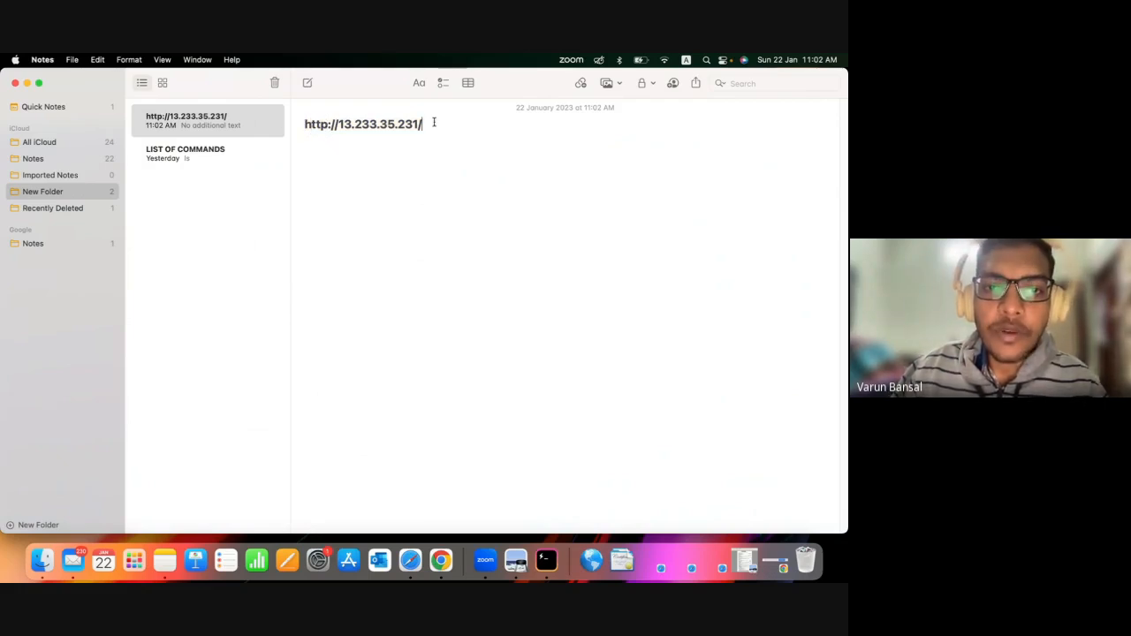
pyautogui.moveTo(434, 121); pyautogui.dragTo(283, 133)
pyautogui.press('super+c')
pyautogui.click(316, 149)
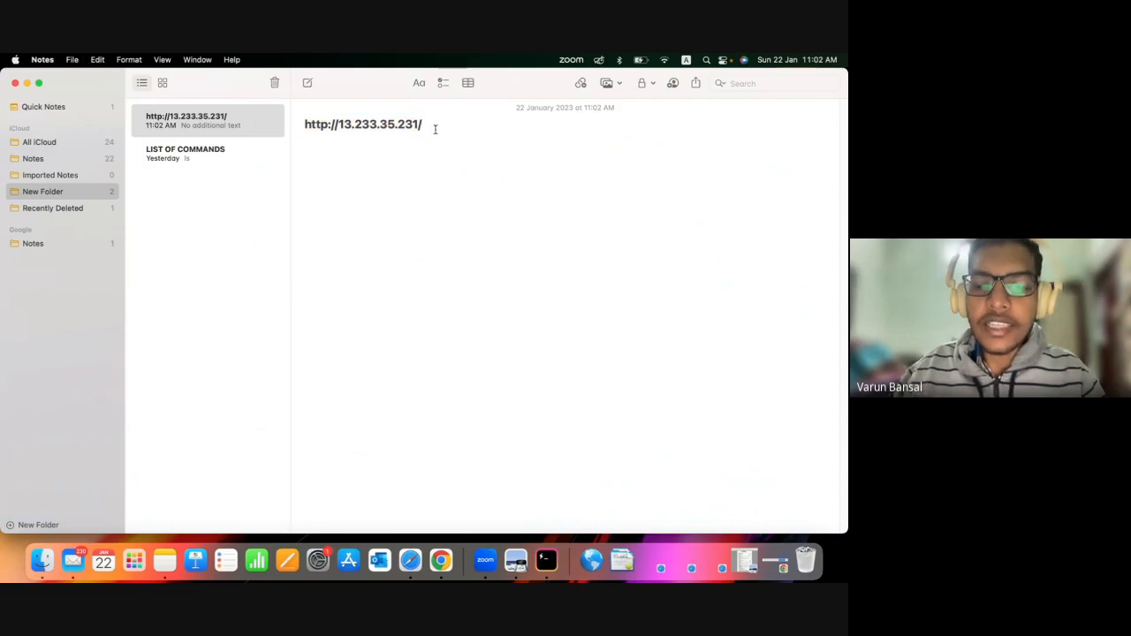
pyautogui.press('Return')
pyautogui.press('super+v')
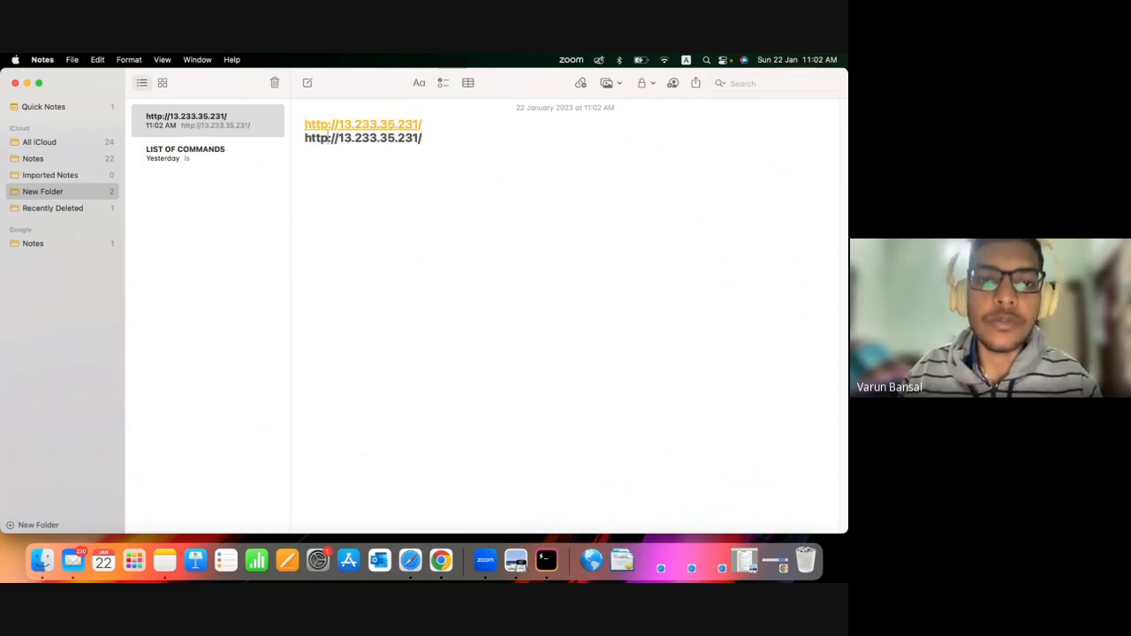
pyautogui.click(329, 138)
pyautogui.write('s')
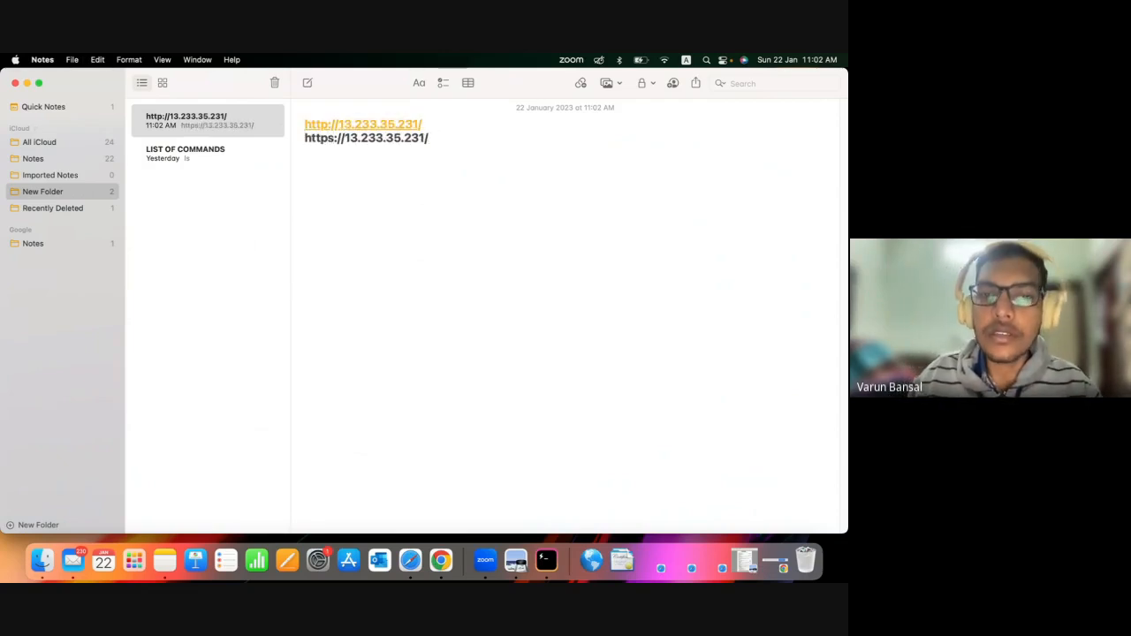
# Change the prefix of the note's second address from https to http and highlight that line for comparison.
pyautogui.press('Right')
pyautogui.press('Right')
pyautogui.press('Right')
pyautogui.press('Right')
pyautogui.press('Right')
pyautogui.press('Right')
pyautogui.press('Right')
pyautogui.press('Right')
pyautogui.press('Right')
pyautogui.press('Right')
pyautogui.press('Right')
pyautogui.press('Right')
pyautogui.press('Right')
pyautogui.press('Right')
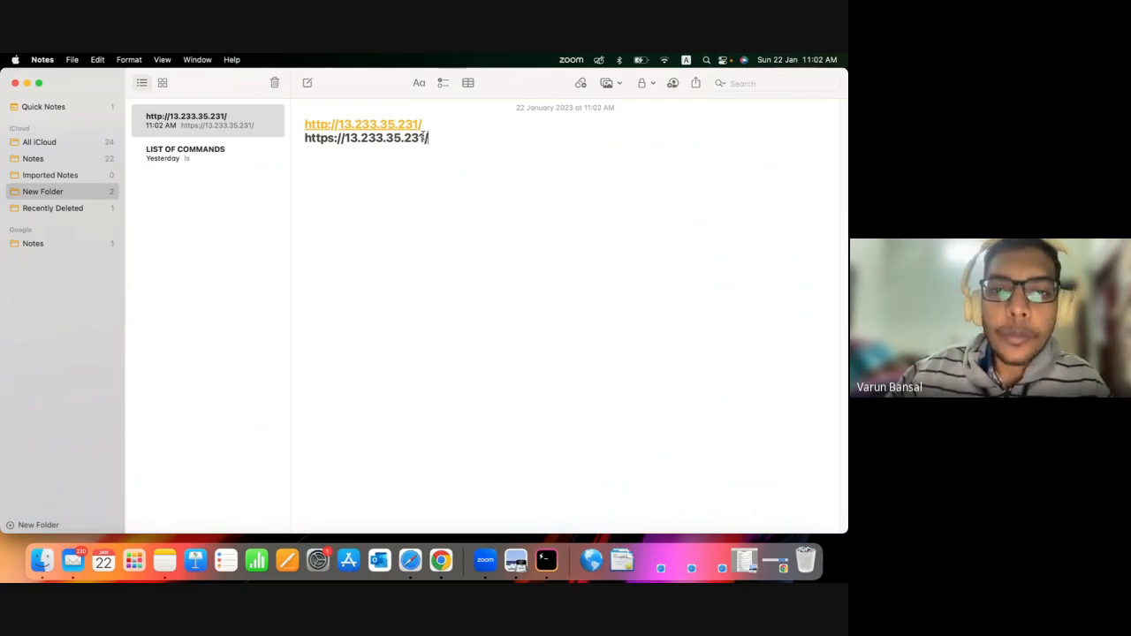
pyautogui.moveTo(421, 141); pyautogui.dragTo(328, 157)
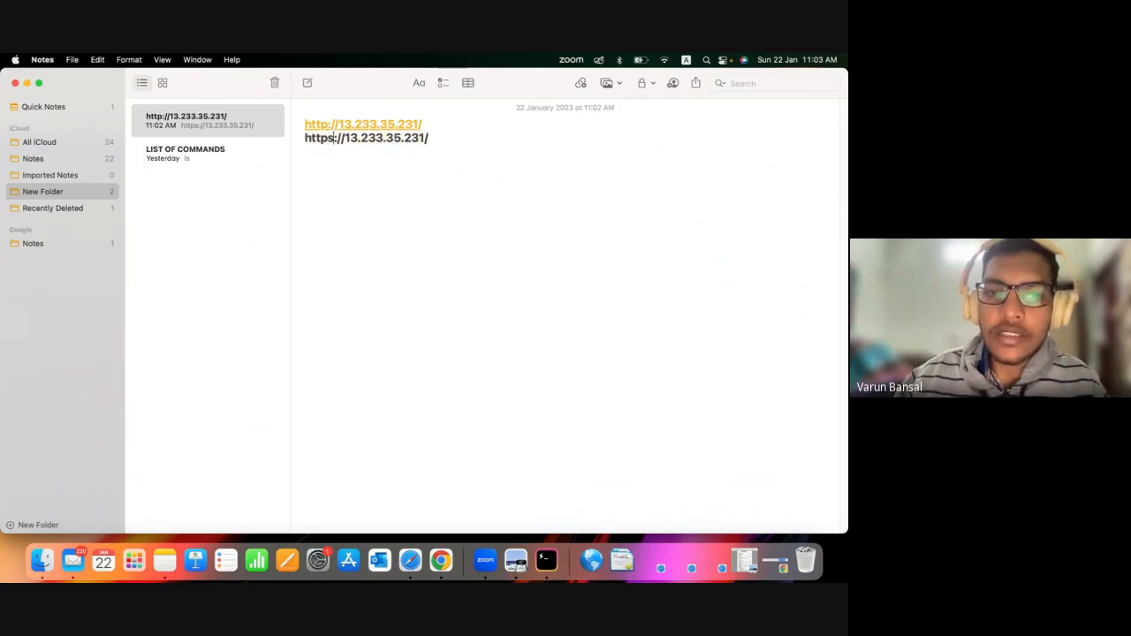
pyautogui.click(333, 138)
pyautogui.press('BackSpace')
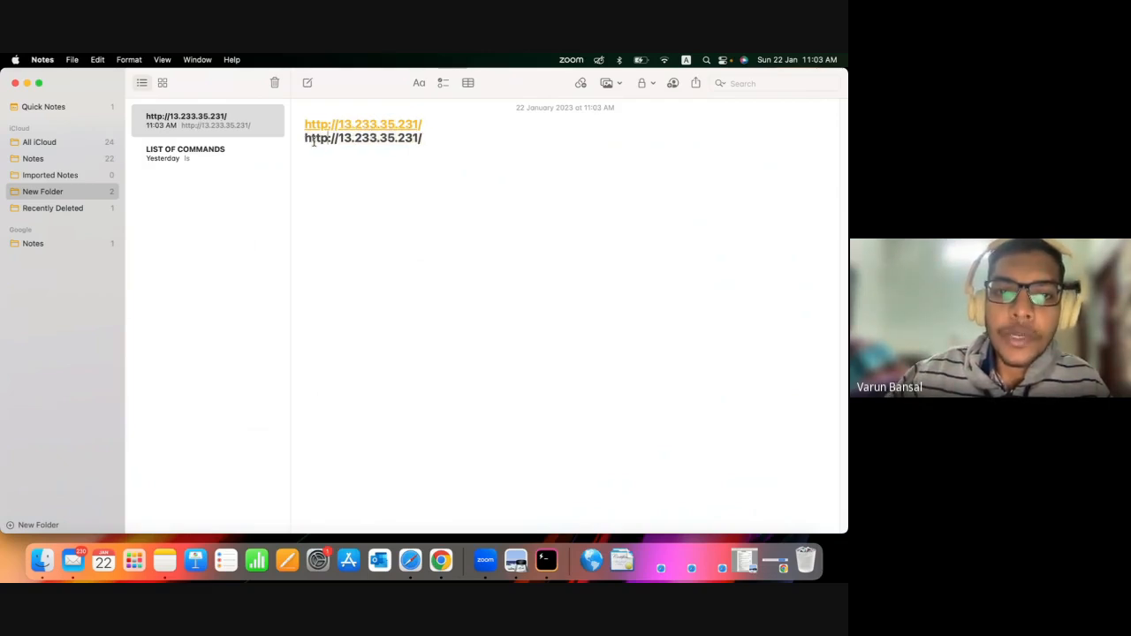
pyautogui.moveTo(306, 138); pyautogui.dragTo(428, 136)
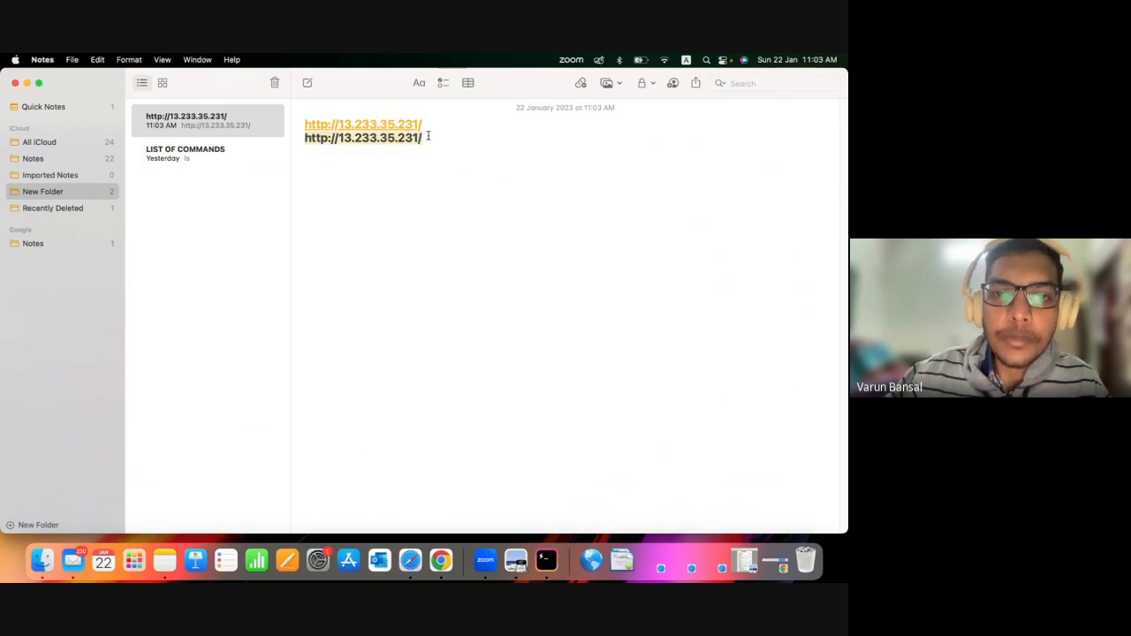
pyautogui.click(429, 136)
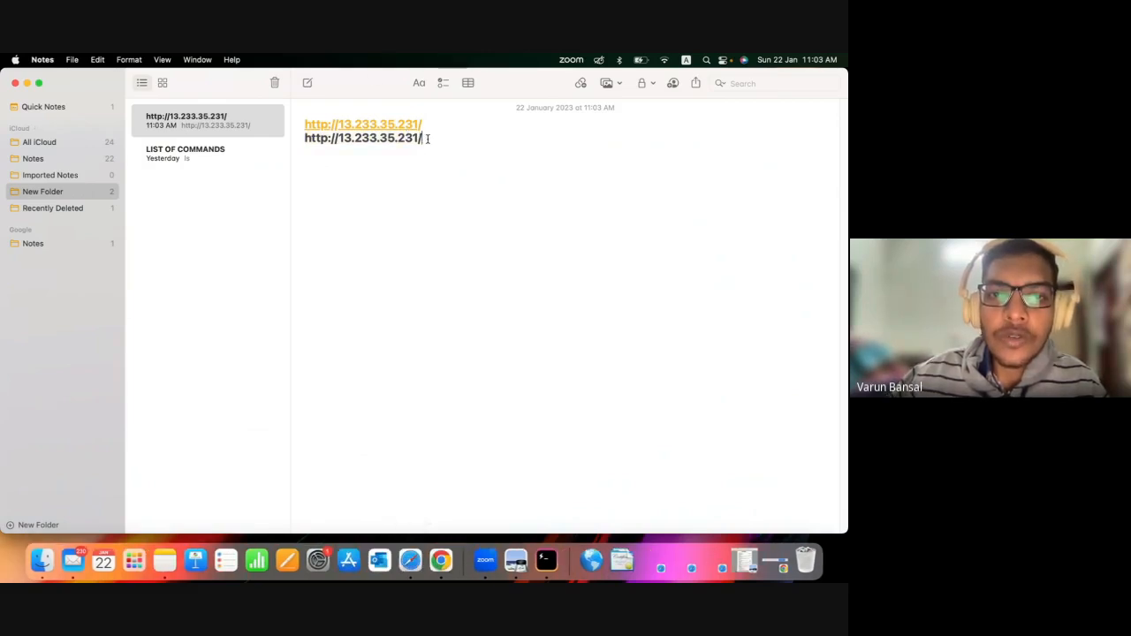
pyautogui.moveTo(311, 124); pyautogui.dragTo(336, 117)
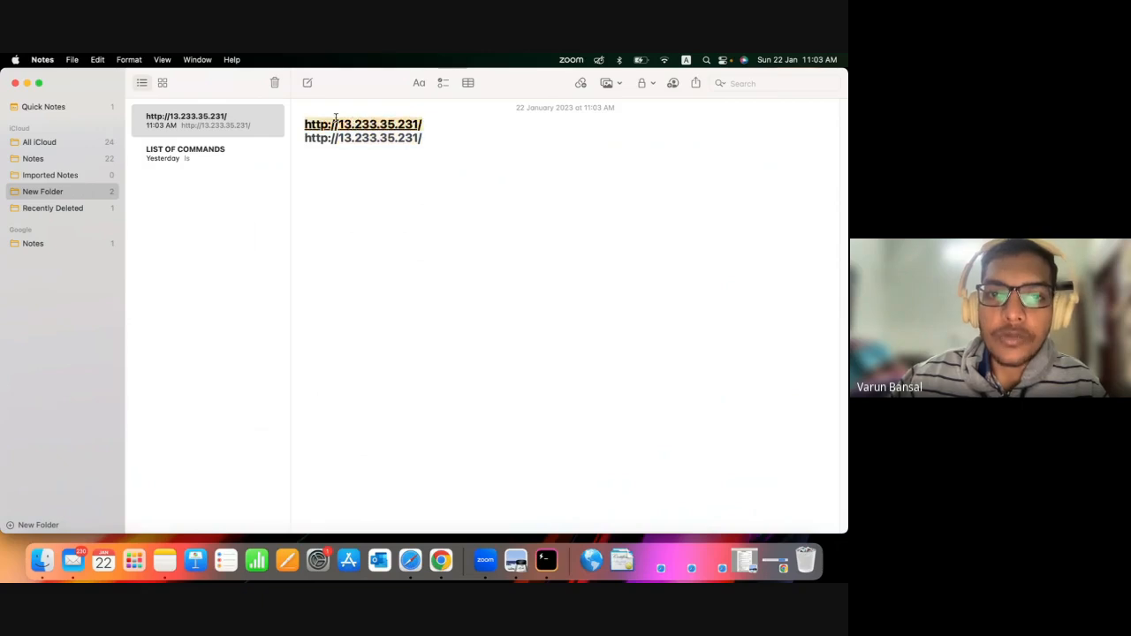
pyautogui.click(410, 560)
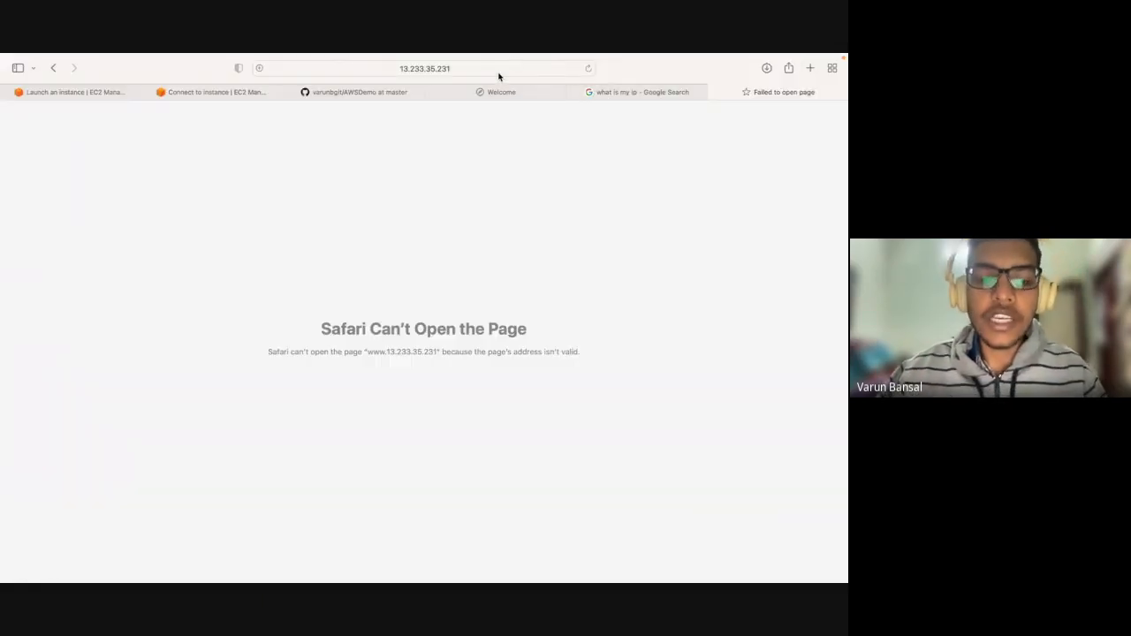
pyautogui.press('super+r')
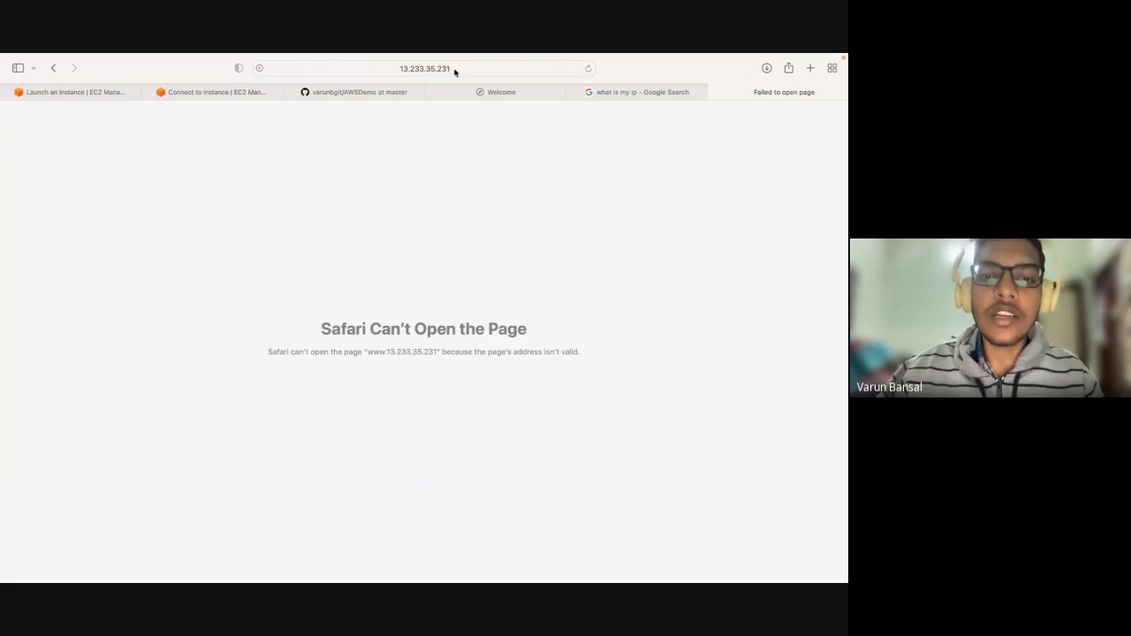
pyautogui.click(454, 68)
pyautogui.press('super+c')
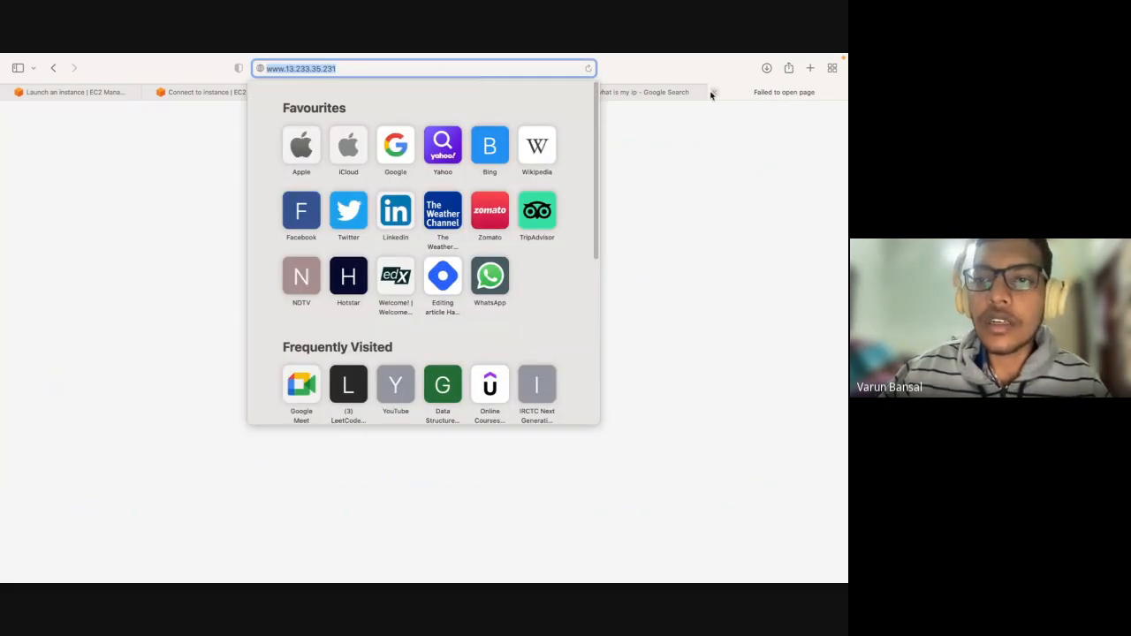
pyautogui.click(714, 92)
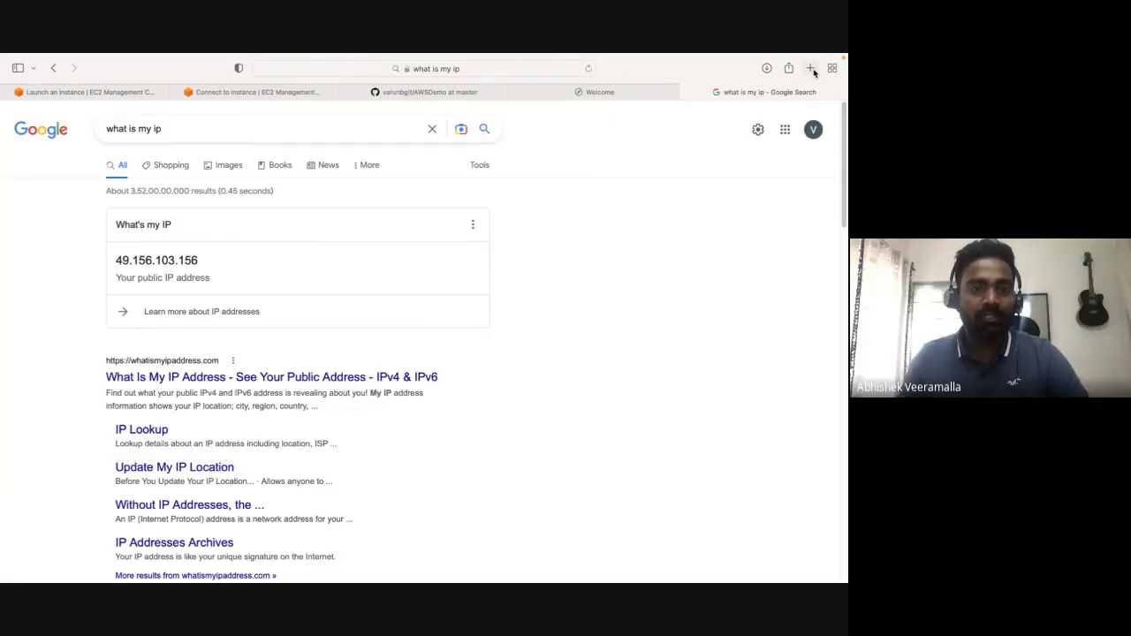
pyautogui.click(808, 70)
pyautogui.press('super+v')
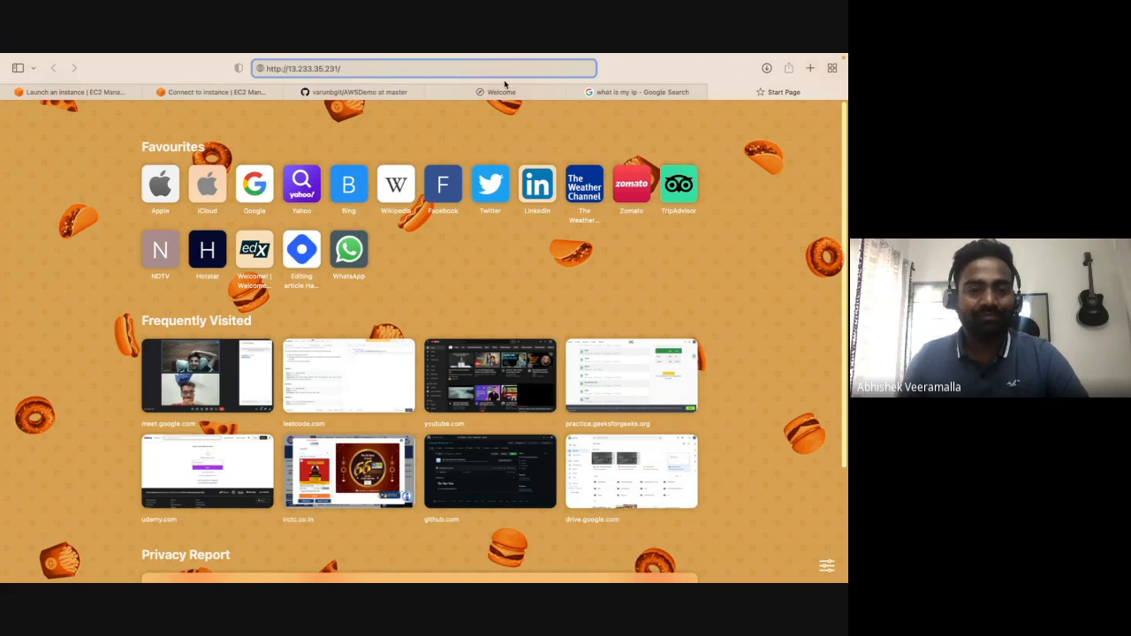
pyautogui.press('Return')
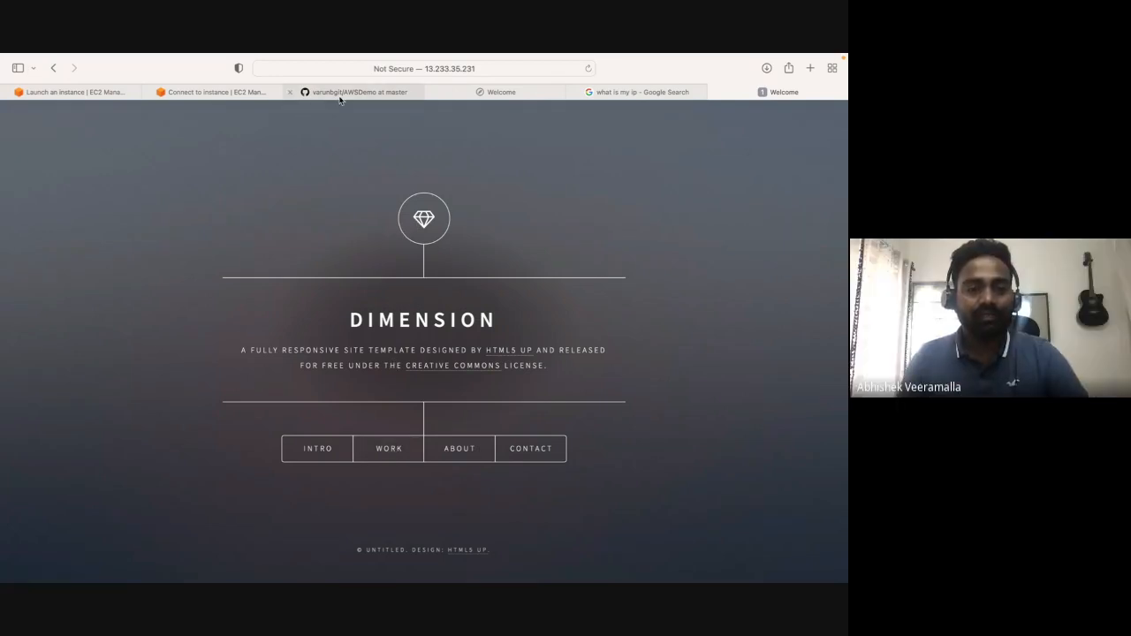
# Switch to the Hyper terminal and add three blank prompt lines below the chkconfig output.
pyautogui.hotkey('ctrl', 'Up')
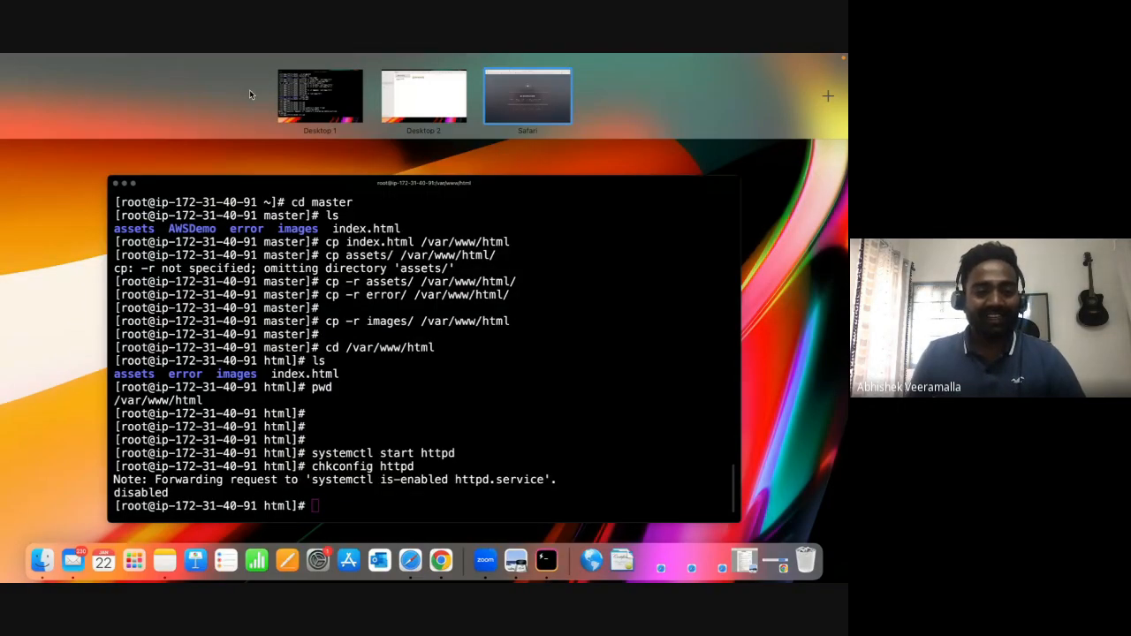
pyautogui.click(324, 210)
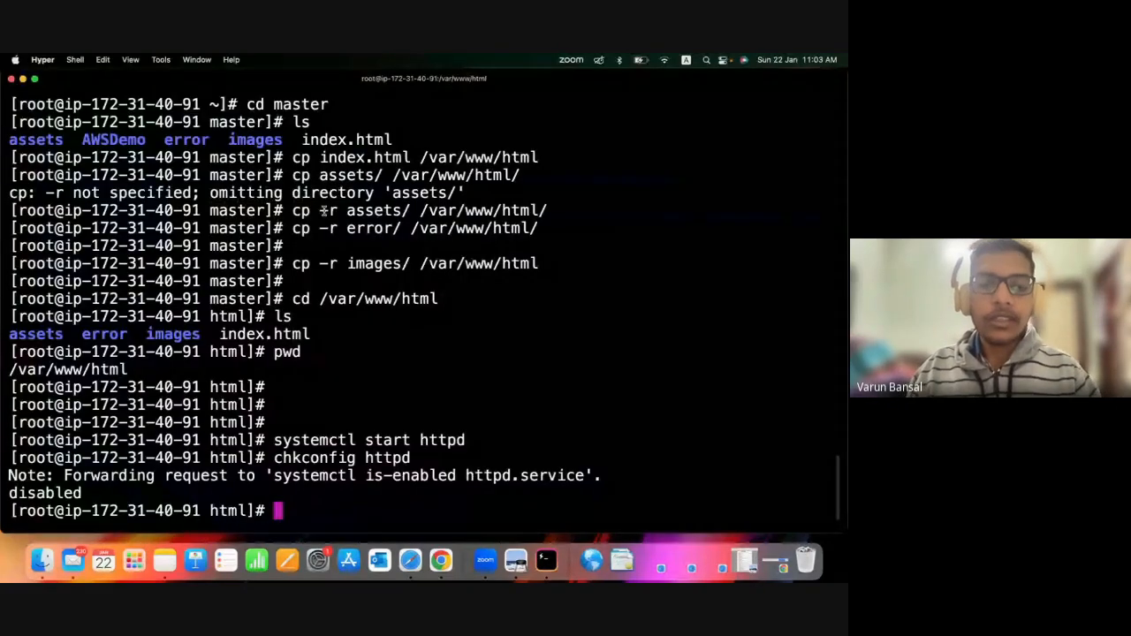
pyautogui.press('Return')
pyautogui.press('Return')
pyautogui.press('Return')
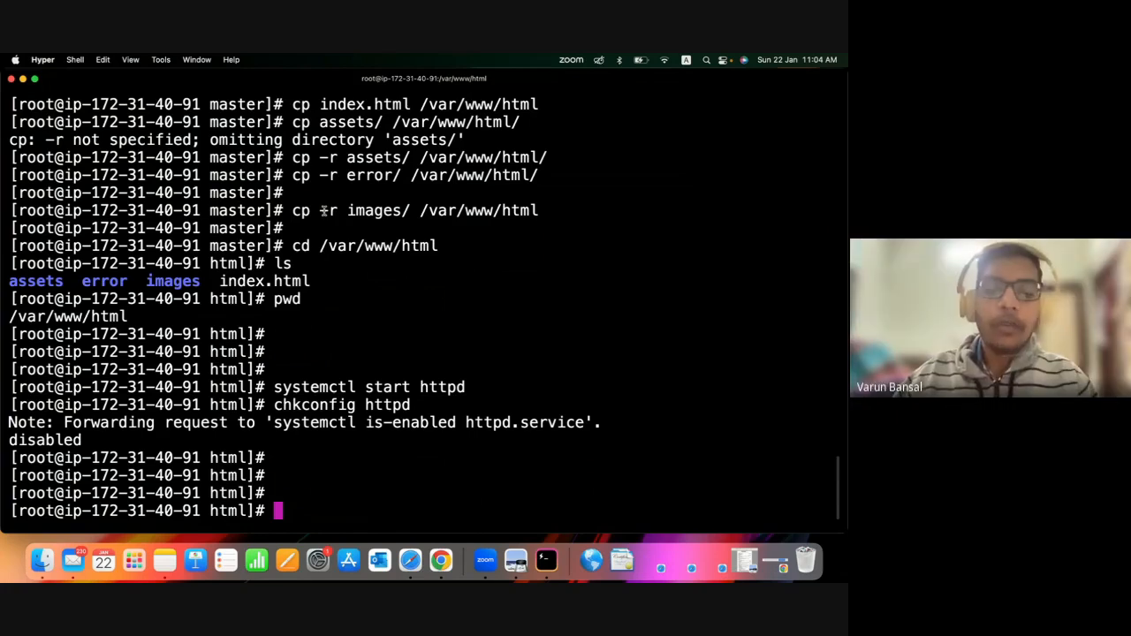
# Install Node.js on the server by running yum install nodejs -y.
pyautogui.click(358, 501)
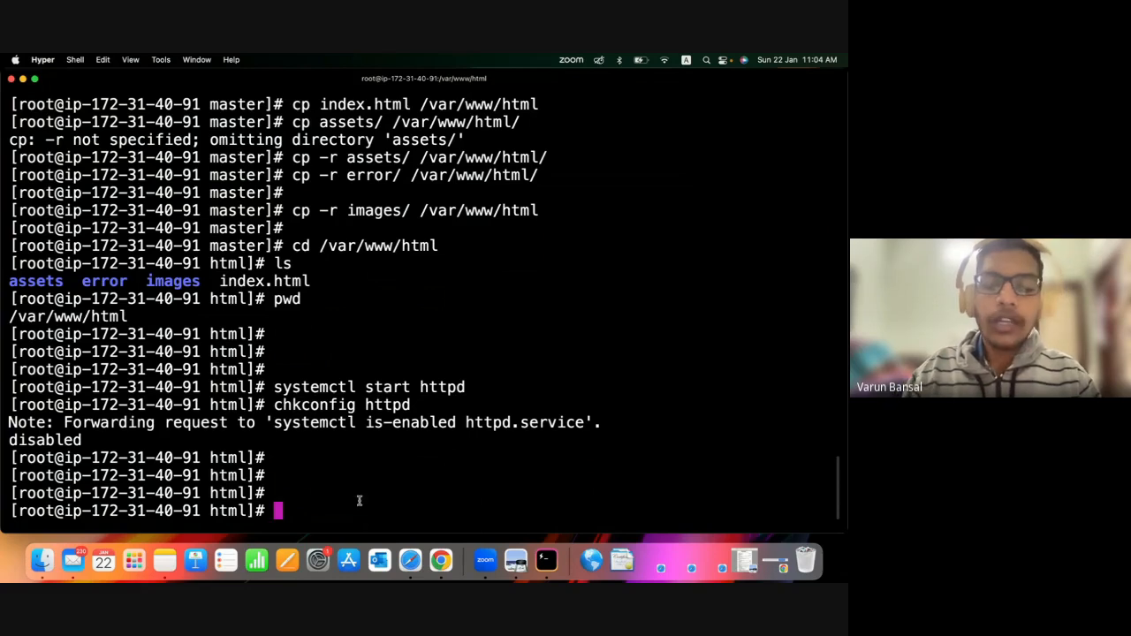
pyautogui.write('yu')
pyautogui.press('BackSpace')
pyautogui.press('BackSpace')
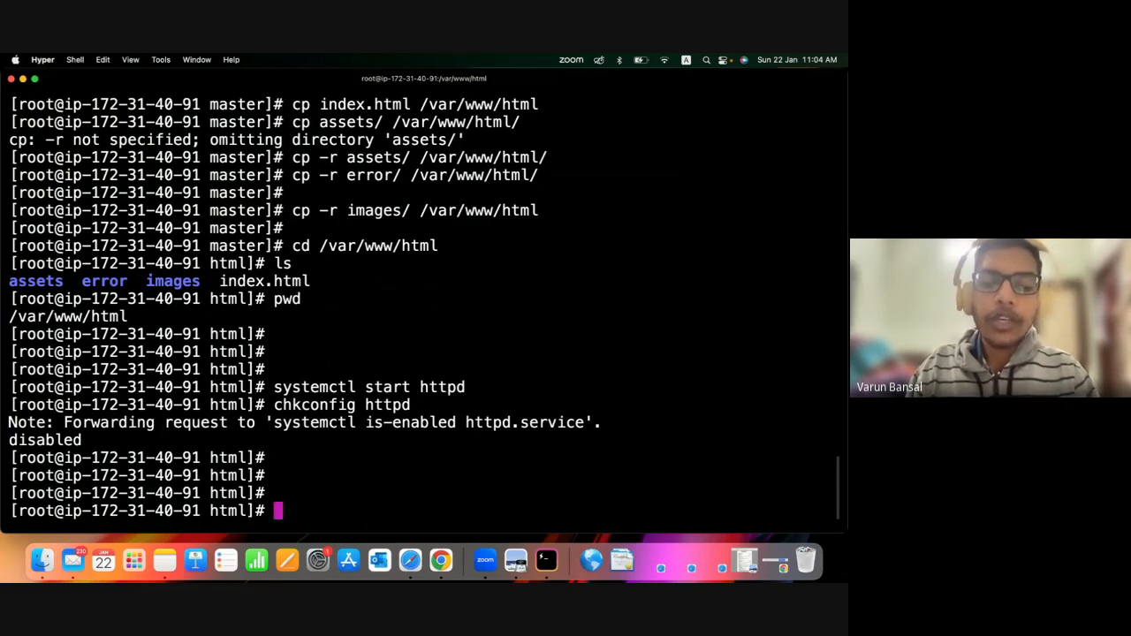
pyautogui.write('yum ')
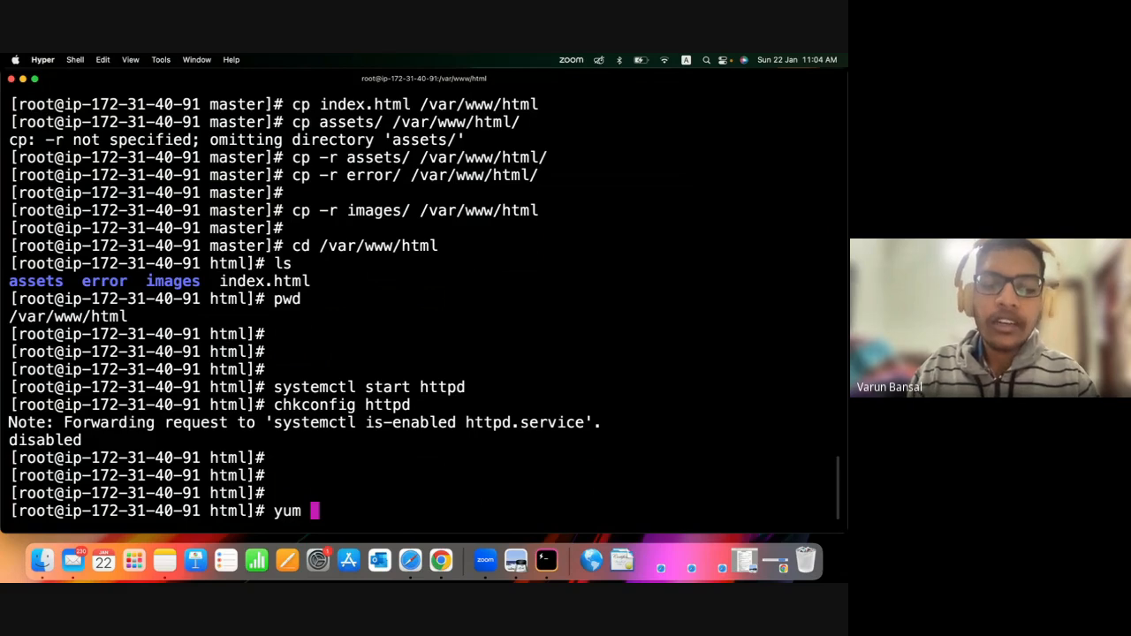
pyautogui.write('install nod')
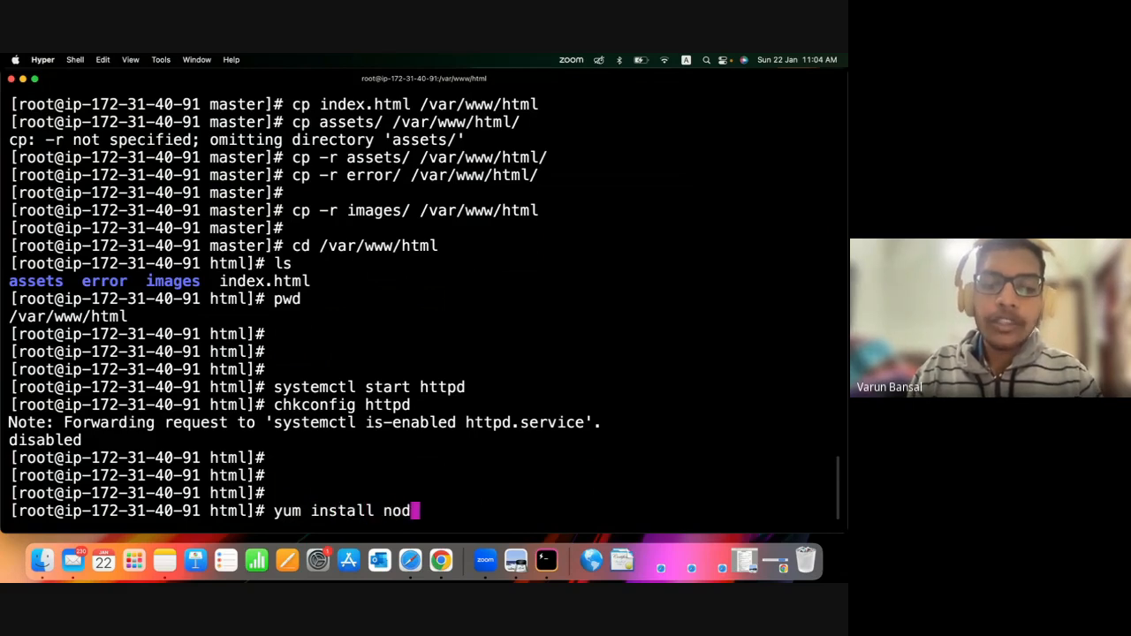
pyautogui.write('ejs -y')
pyautogui.press('Return')
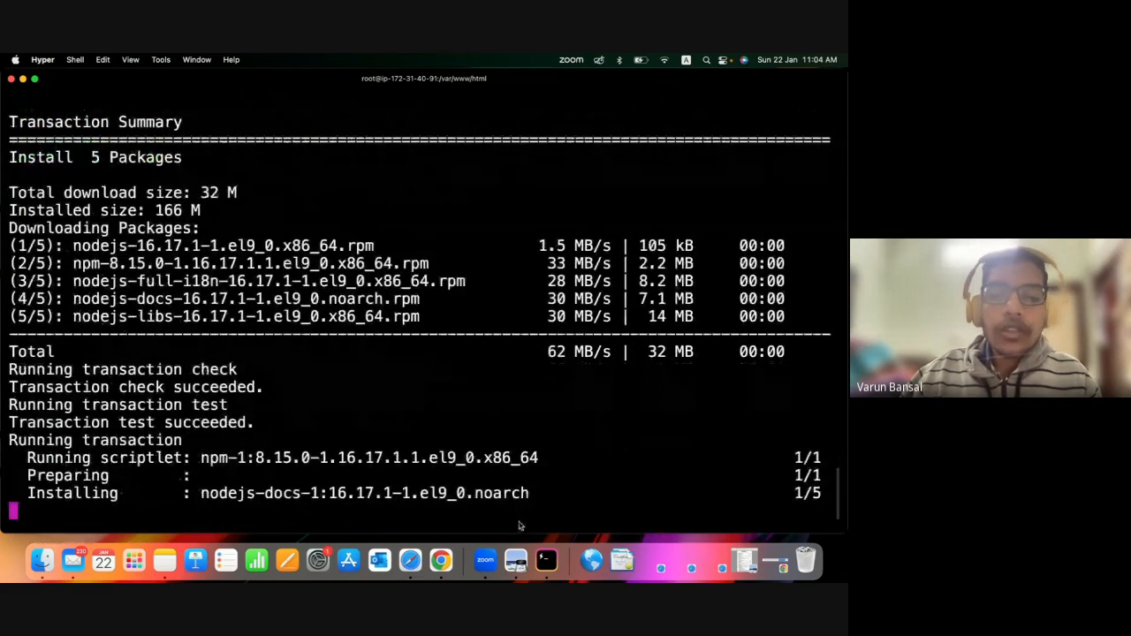
# Examine the nodejs installation output, highlighting the installed packages and the transaction lines.
pyautogui.moveTo(536, 426); pyautogui.dragTo(152, 436)
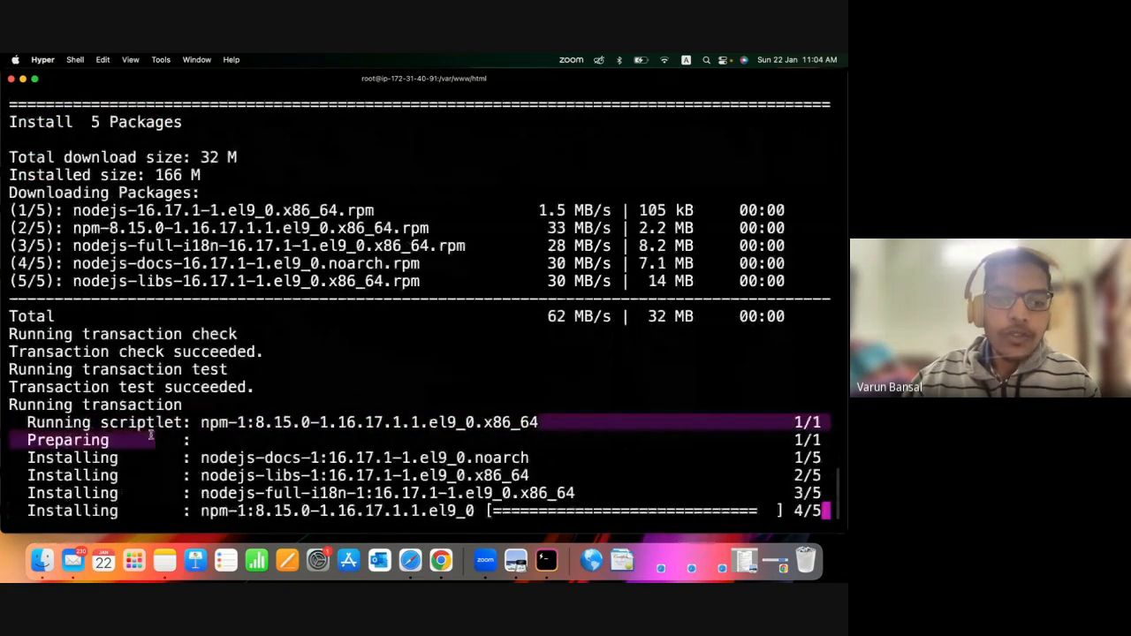
pyautogui.click(288, 504)
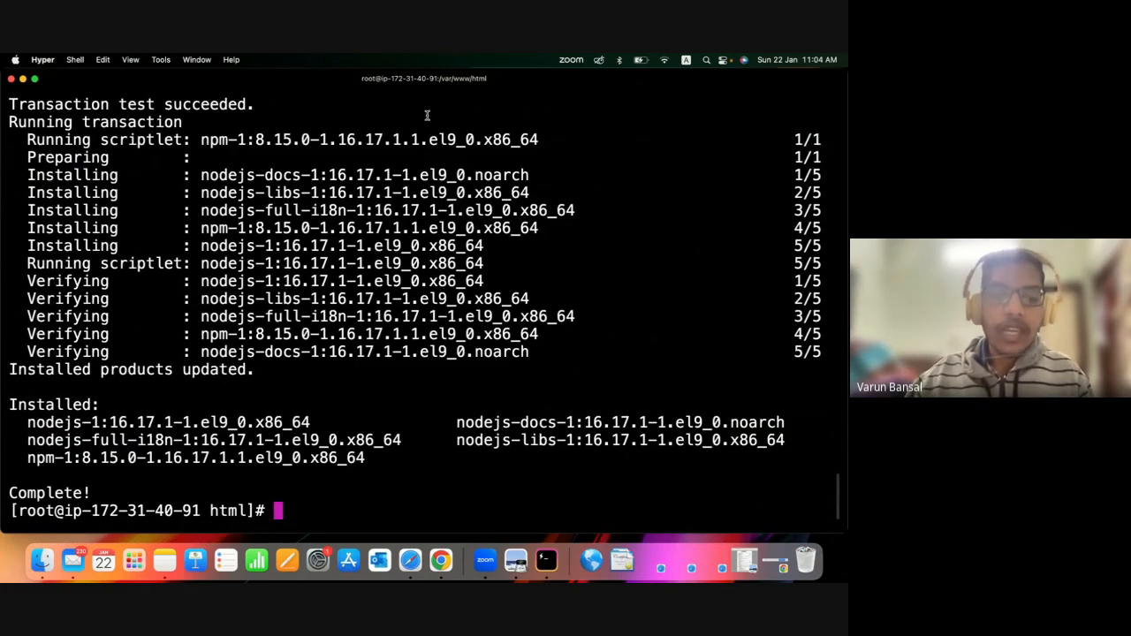
pyautogui.moveTo(380, 459); pyautogui.dragTo(8, 404)
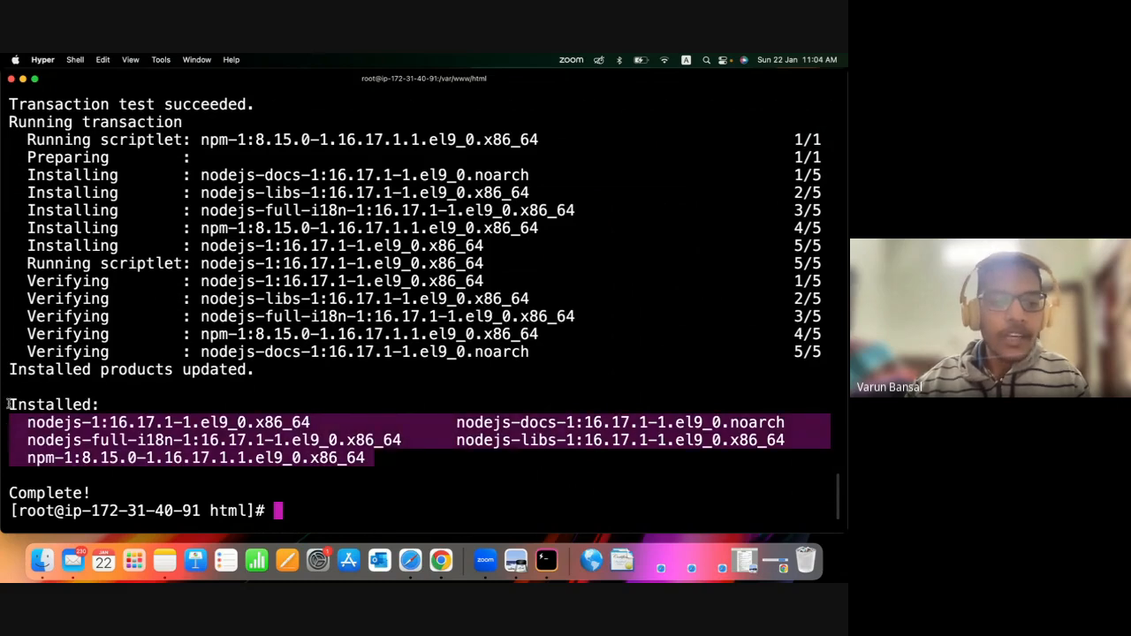
pyautogui.click(703, 441)
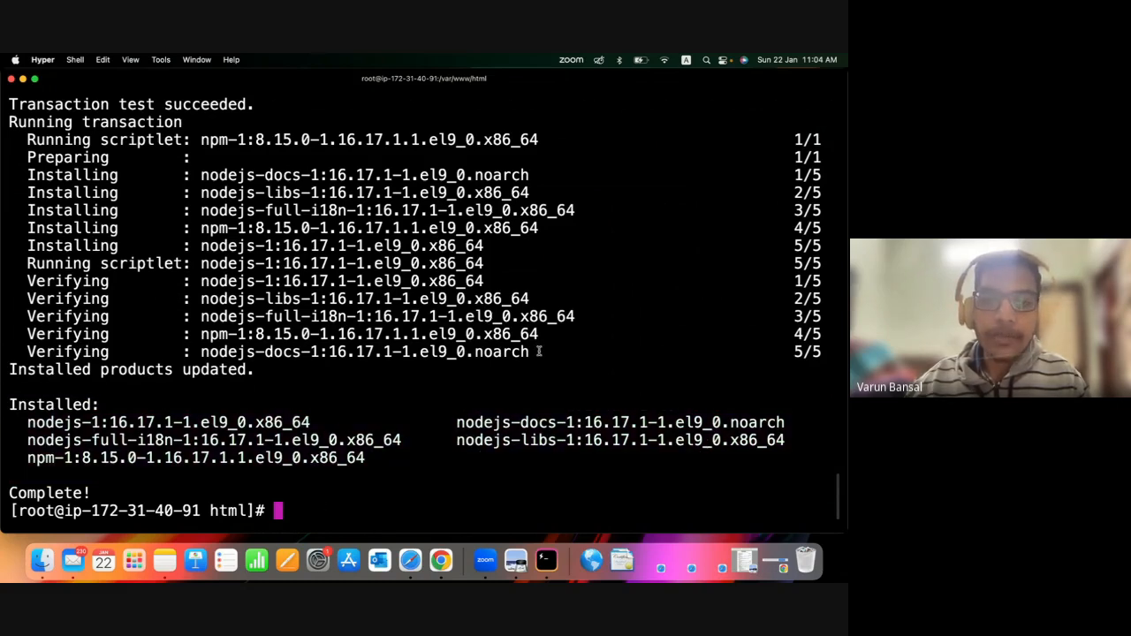
pyautogui.moveTo(538, 351); pyautogui.dragTo(192, 134)
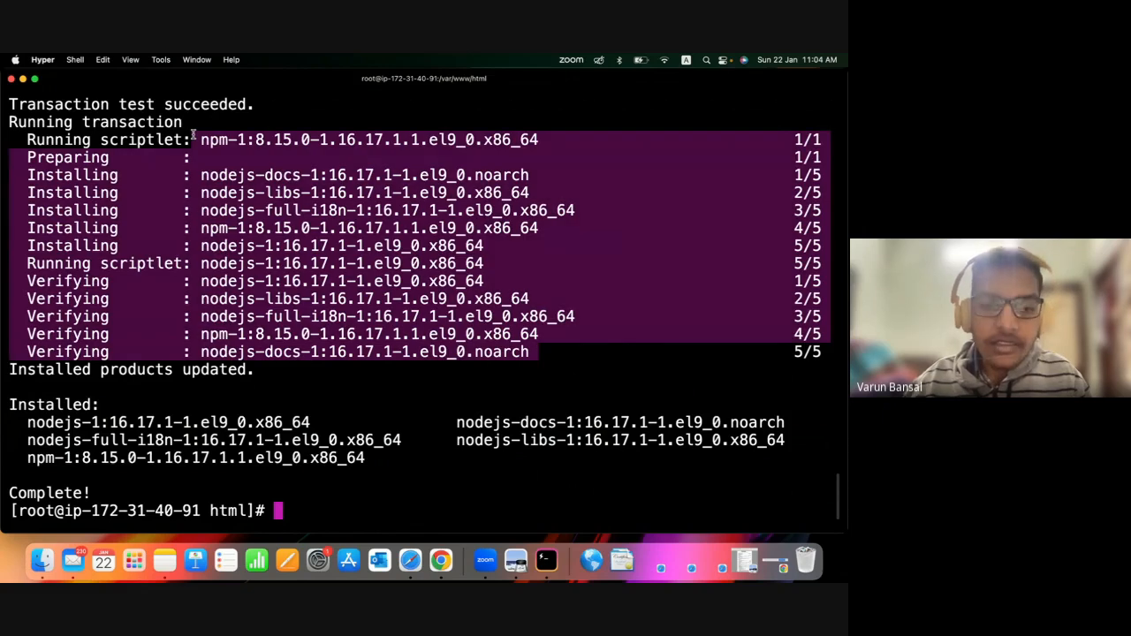
pyautogui.click(311, 490)
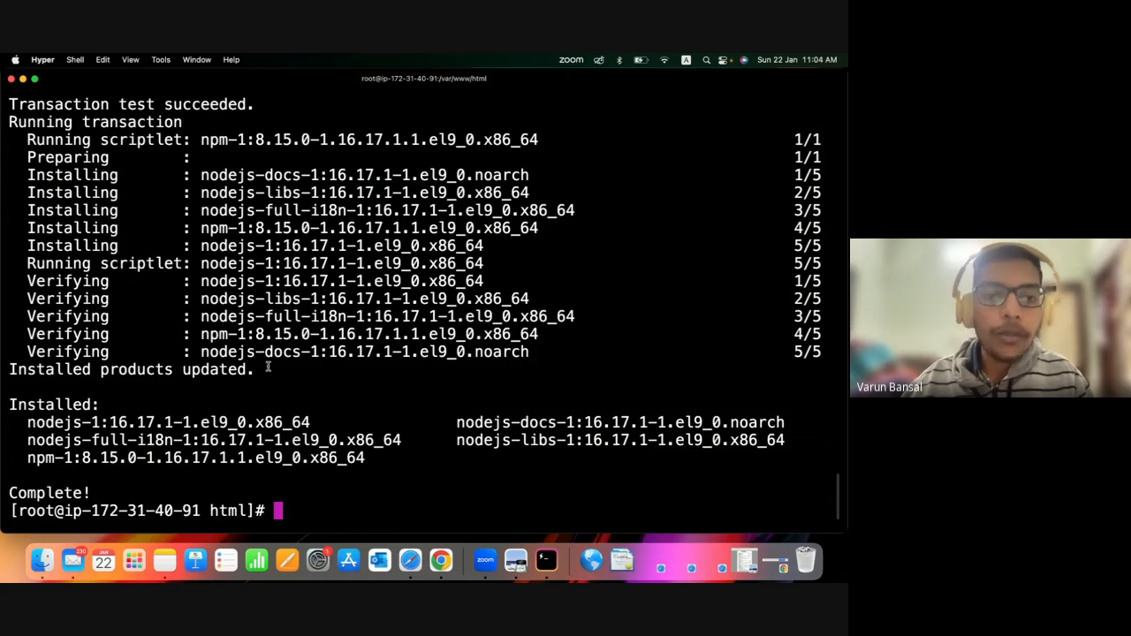
# Look back at the earlier yum install httpd output and re-examine the nodejs transaction lines.
pyautogui.moveTo(268, 368); pyautogui.dragTo(269, 264)
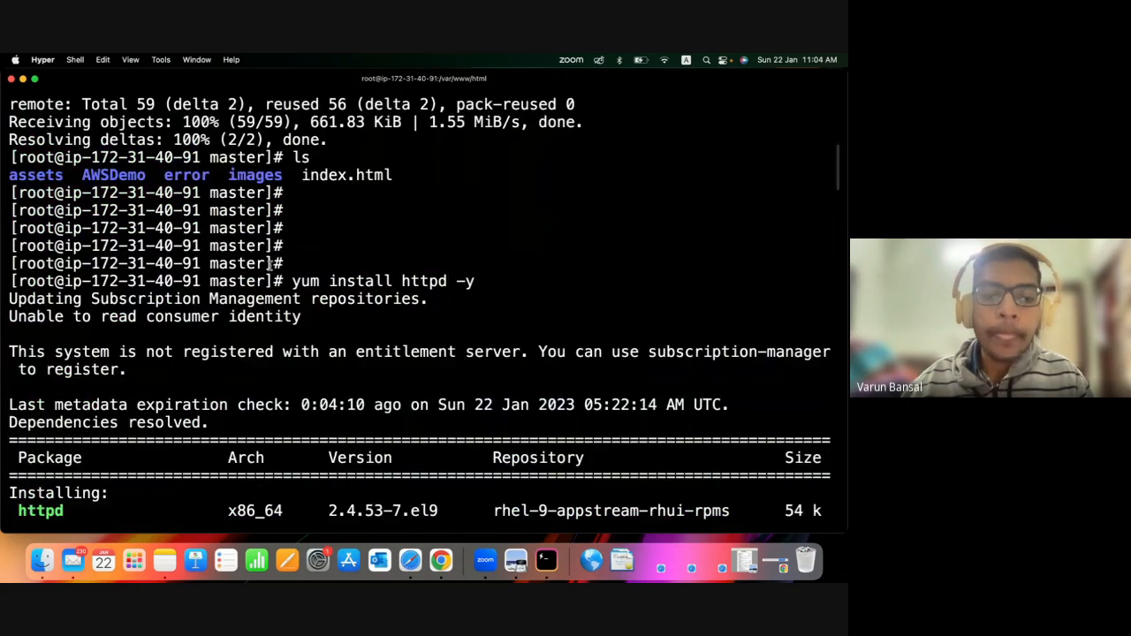
pyautogui.scroll(-20, 270, 264)
pyautogui.click(380, 478)
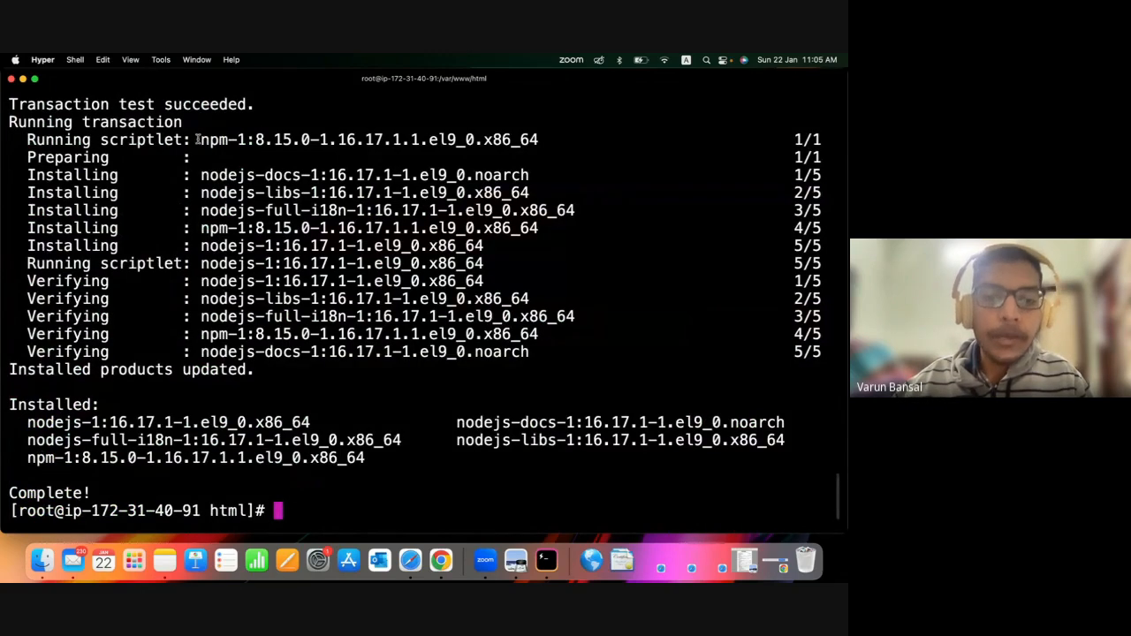
pyautogui.moveTo(196, 140); pyautogui.dragTo(226, 210)
pyautogui.click(554, 351)
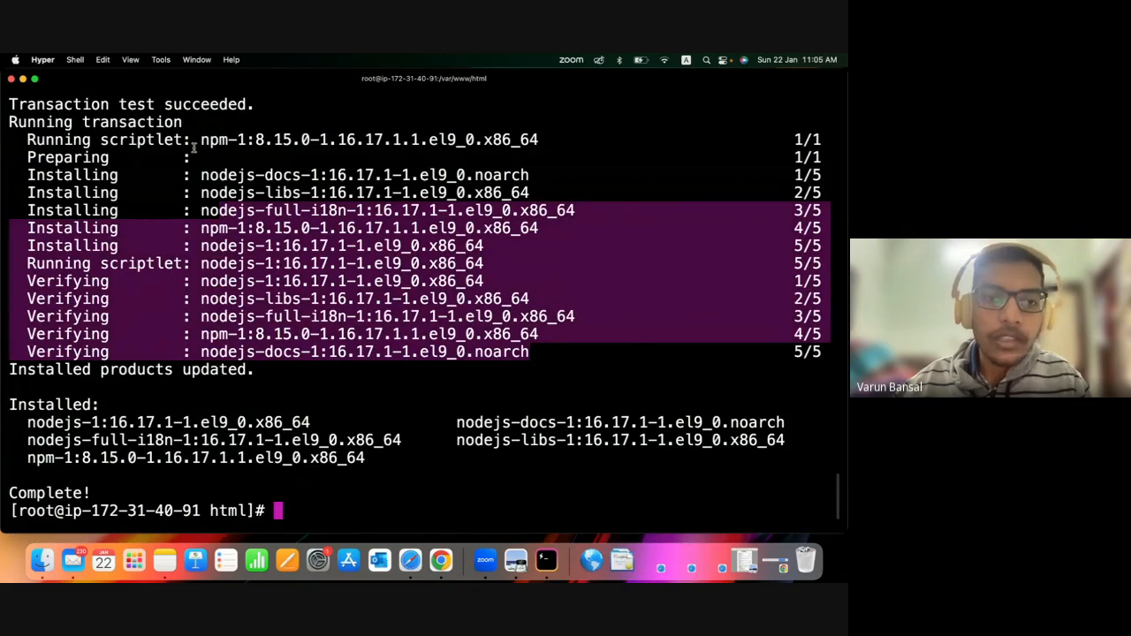
pyautogui.moveTo(196, 140); pyautogui.dragTo(531, 348)
pyautogui.click(532, 358)
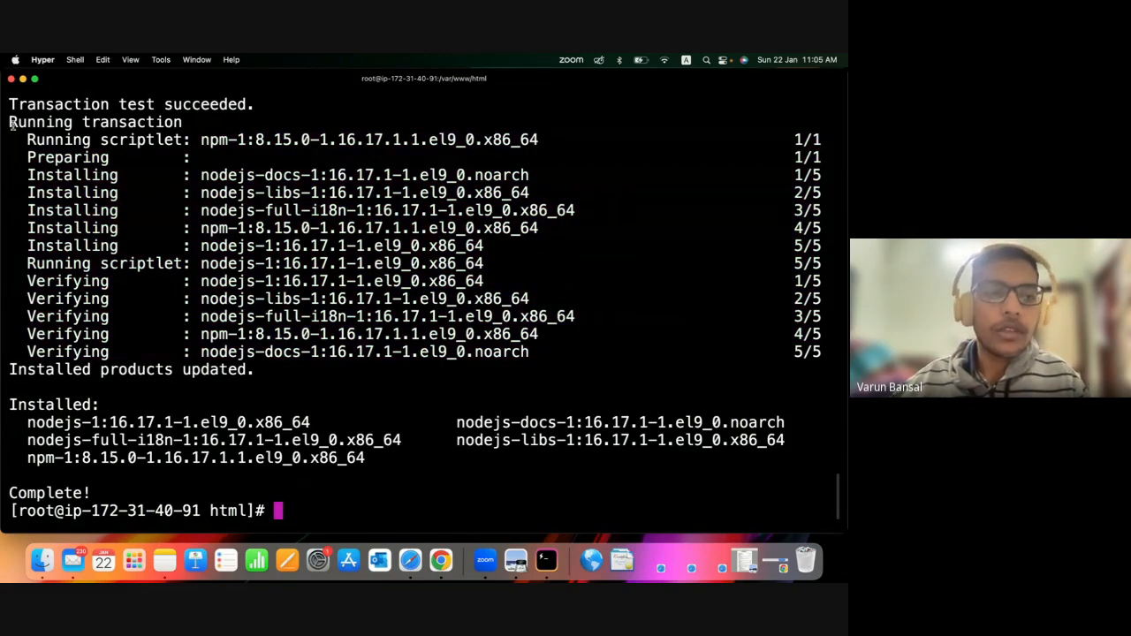
pyautogui.moveTo(12, 124); pyautogui.dragTo(11, 101)
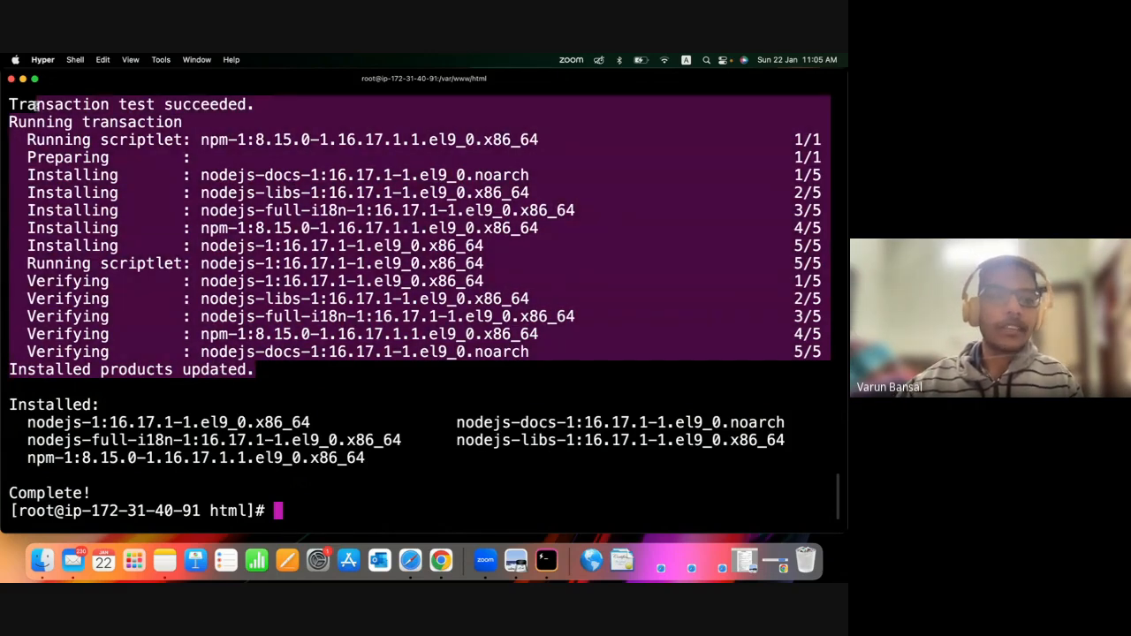
pyautogui.click(136, 207)
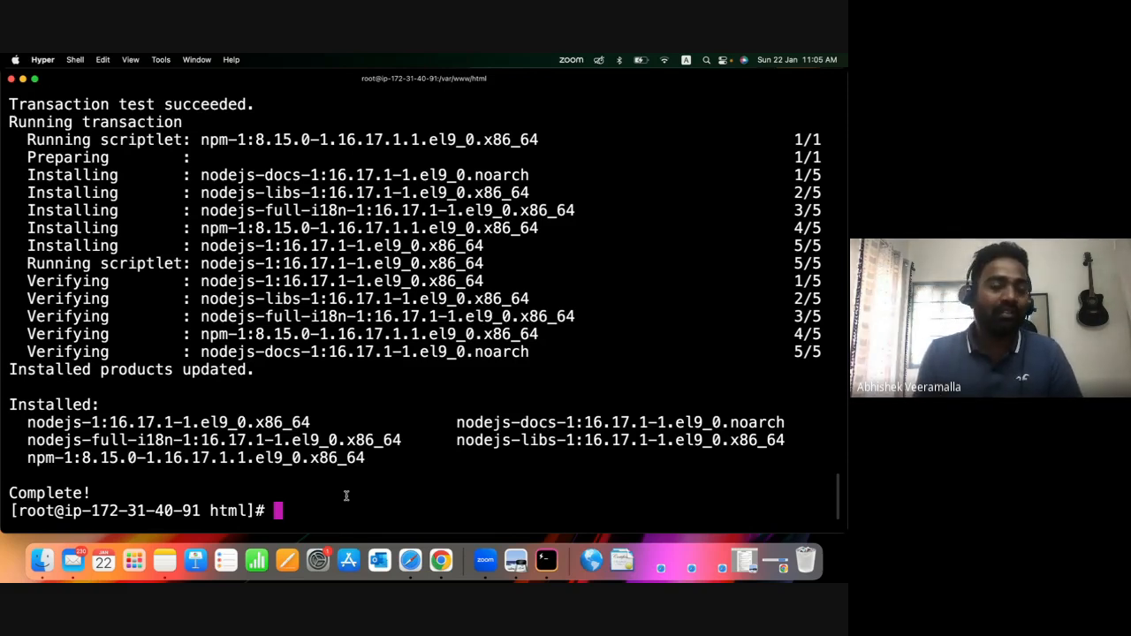
# Switch to the AWS console in Safari and view the services in the Containers category, then close the services list.
pyautogui.click(410, 560)
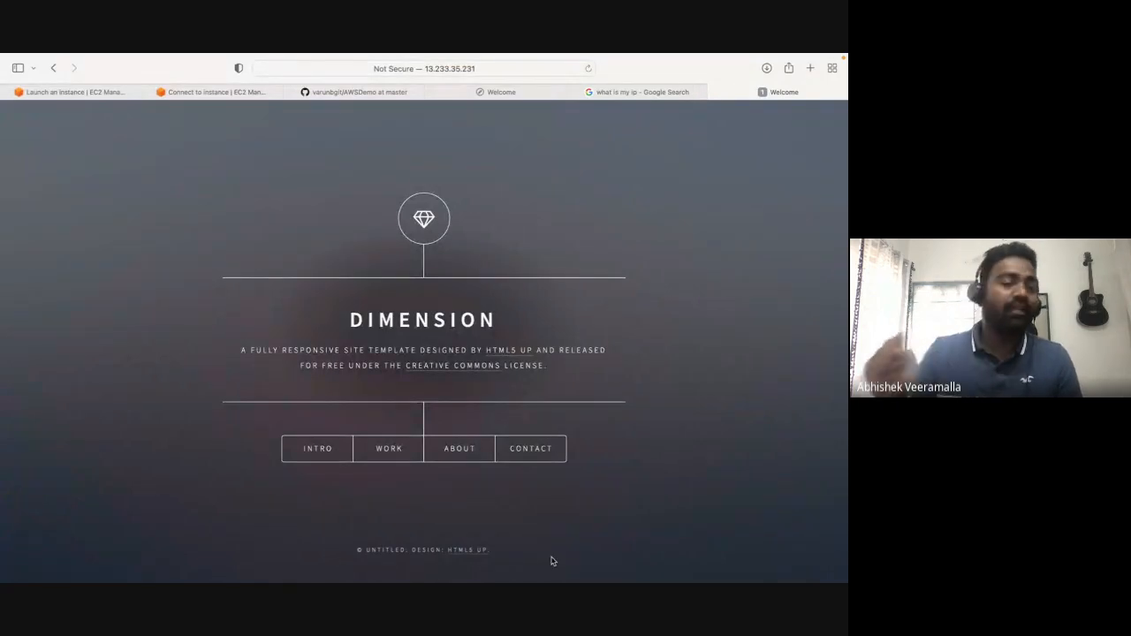
pyautogui.click(111, 93)
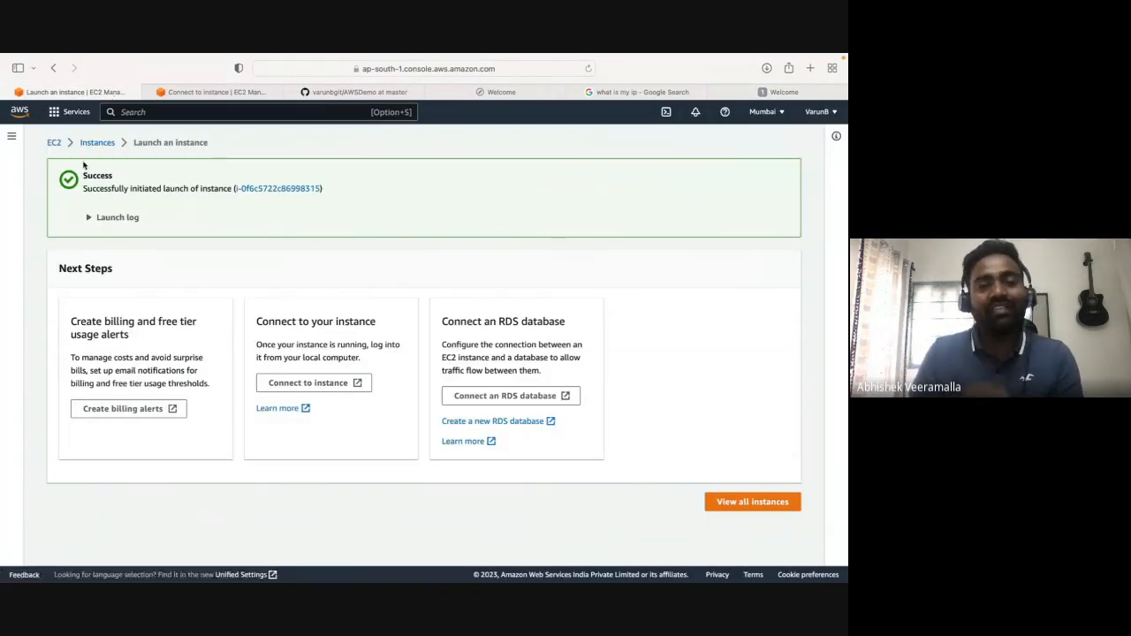
pyautogui.click(89, 112)
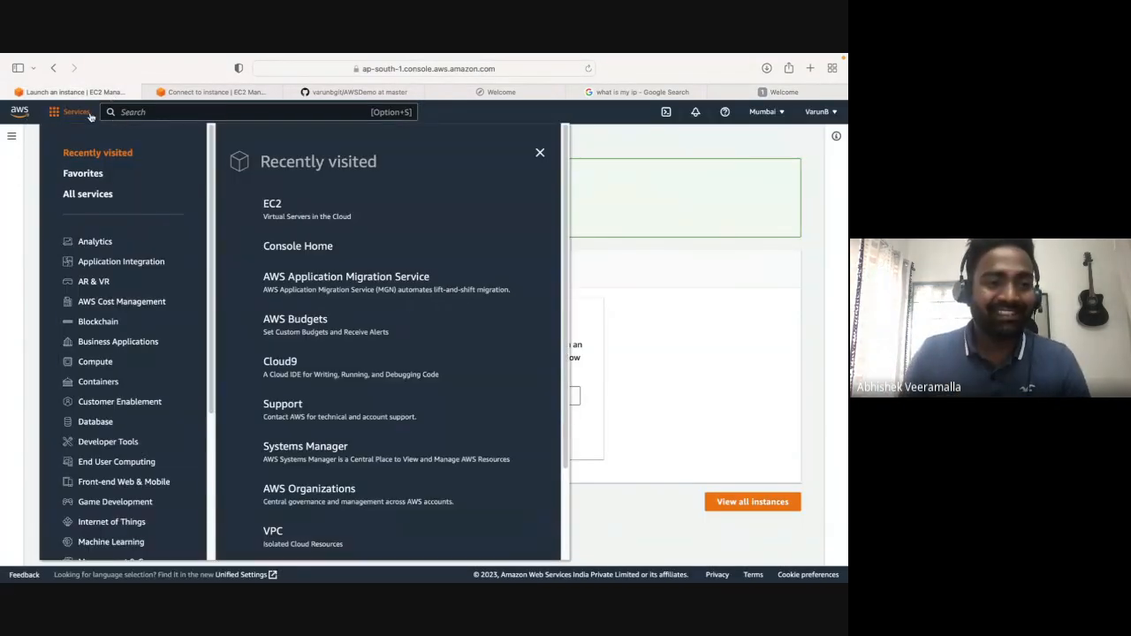
pyautogui.click(99, 383)
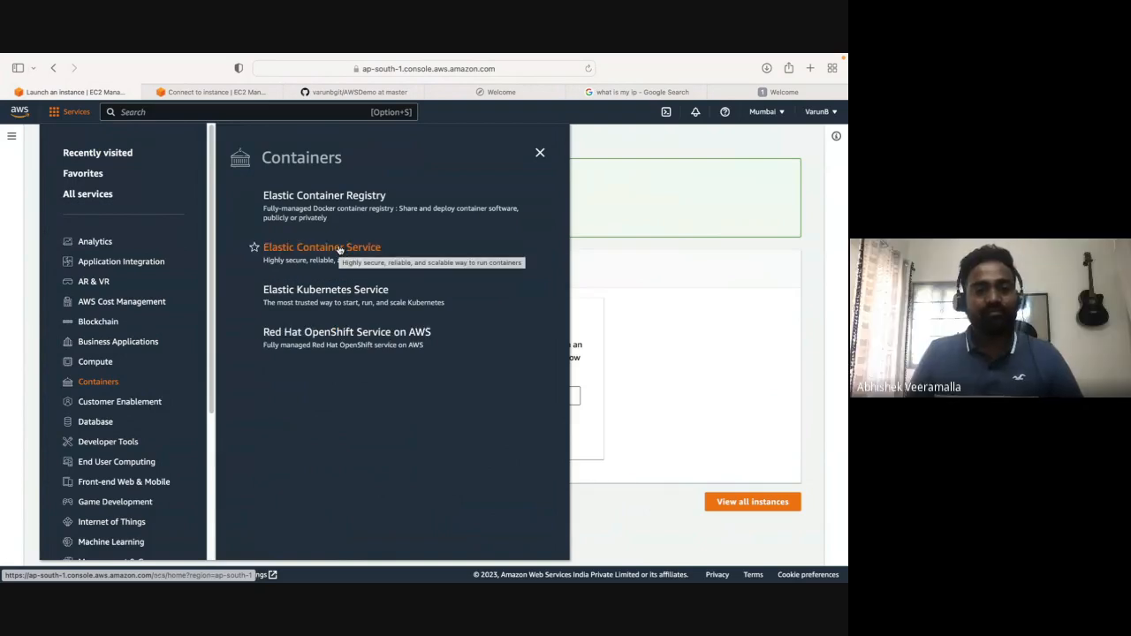
pyautogui.click(676, 284)
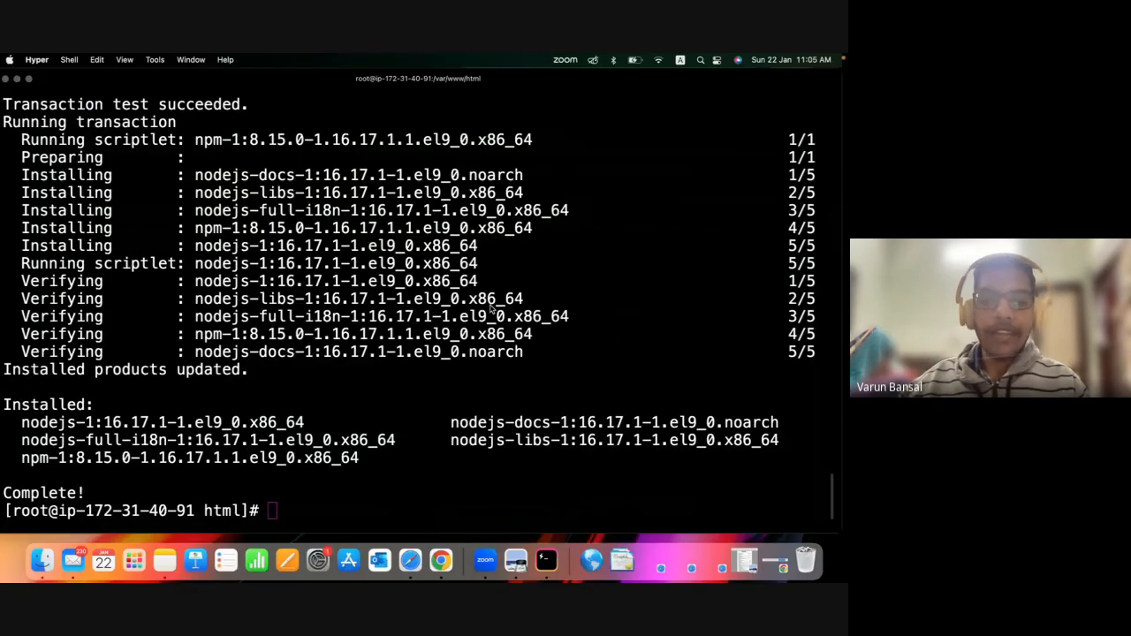
# Switch back to the Hyper terminal and clear its output with the clear command.
pyautogui.click(433, 475)
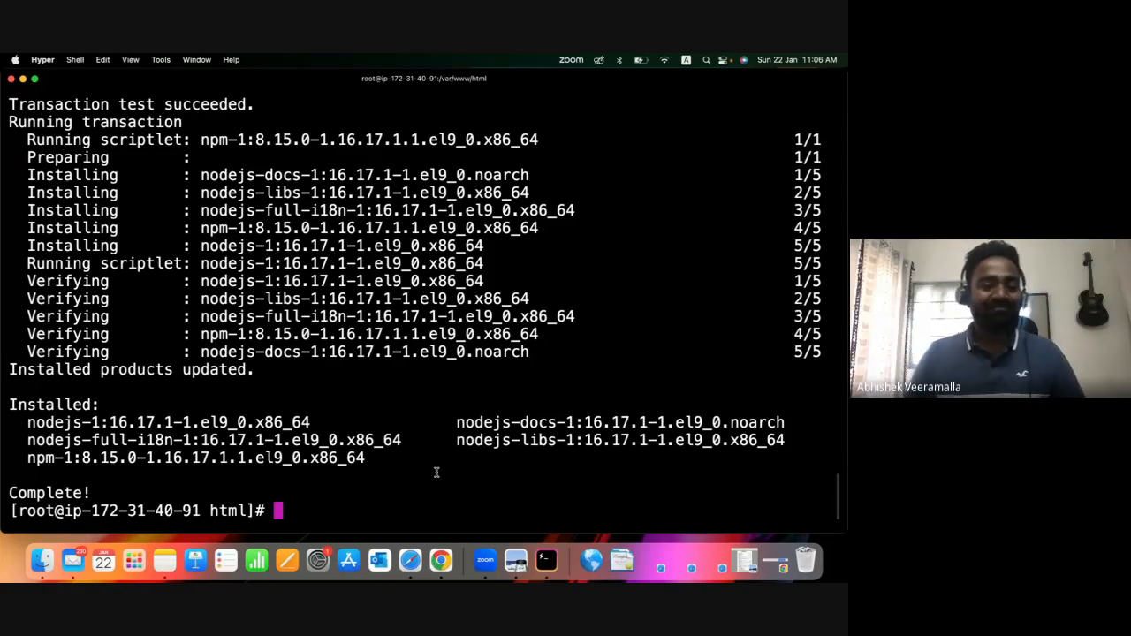
pyautogui.write('clear')
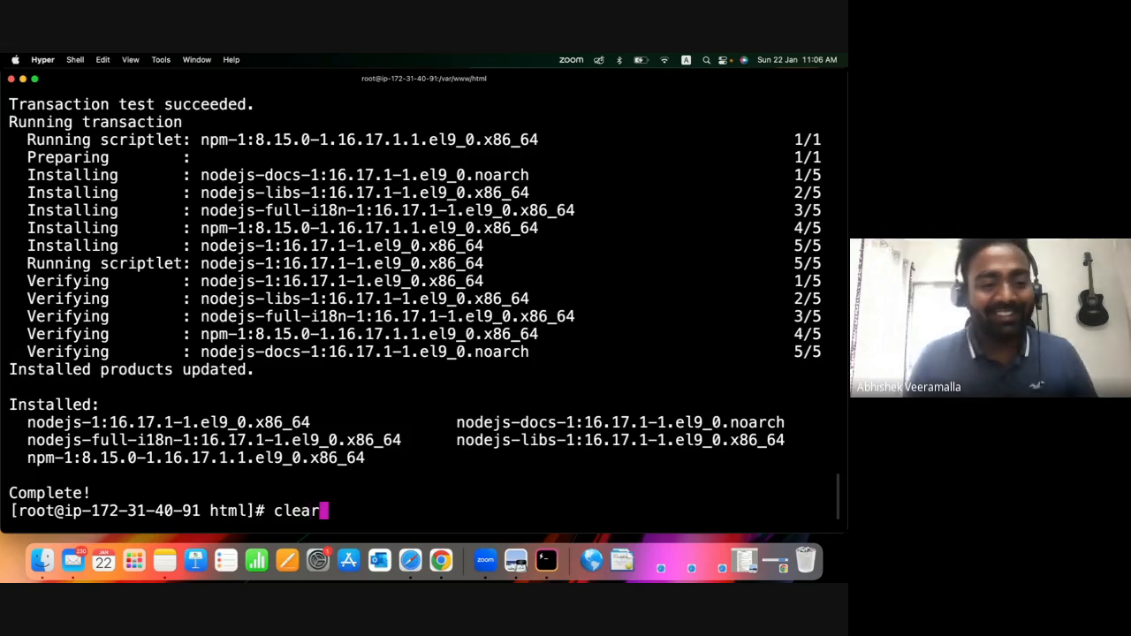
pyautogui.press('Return')
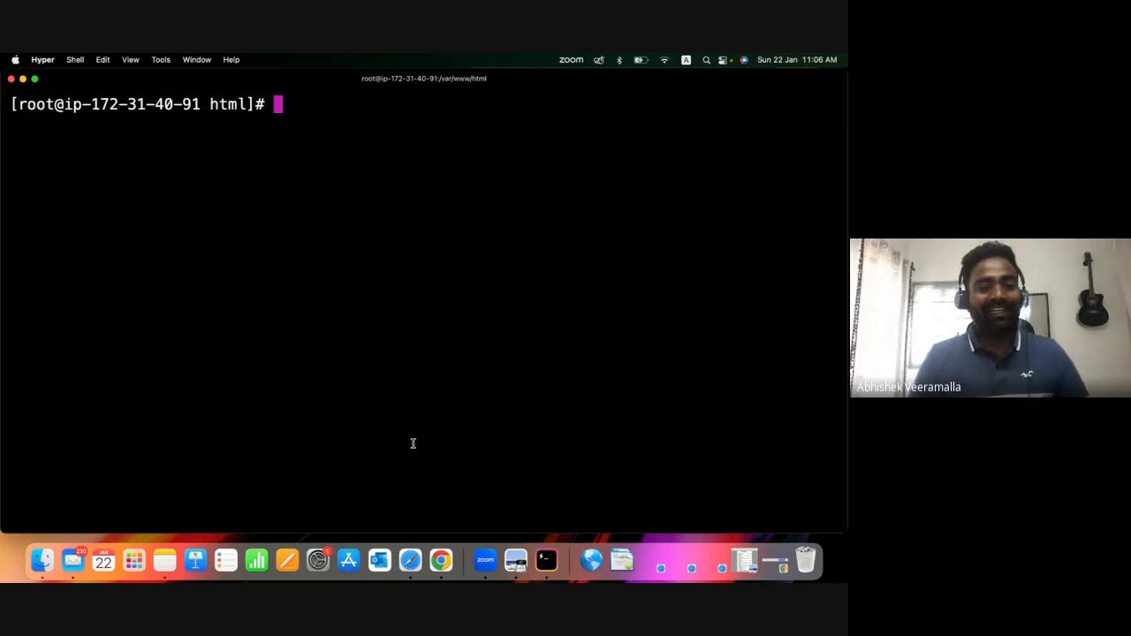
# View the hosted Dimension website in Safari and Chrome, and bring up the Google Meet call in Chrome.
pyautogui.click(411, 561)
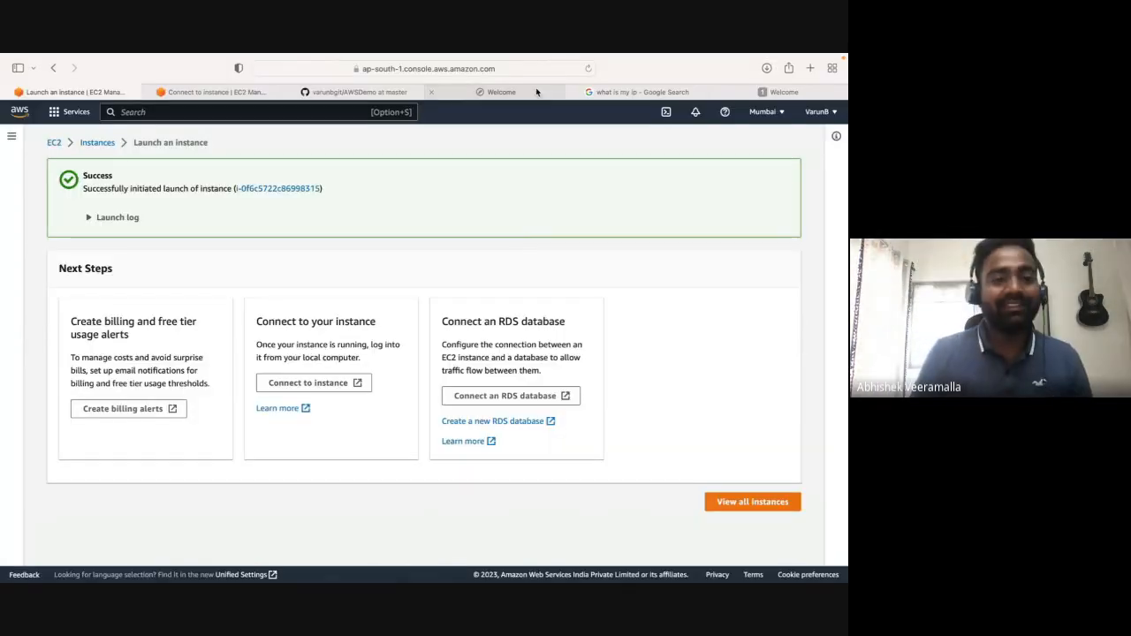
pyautogui.click(814, 92)
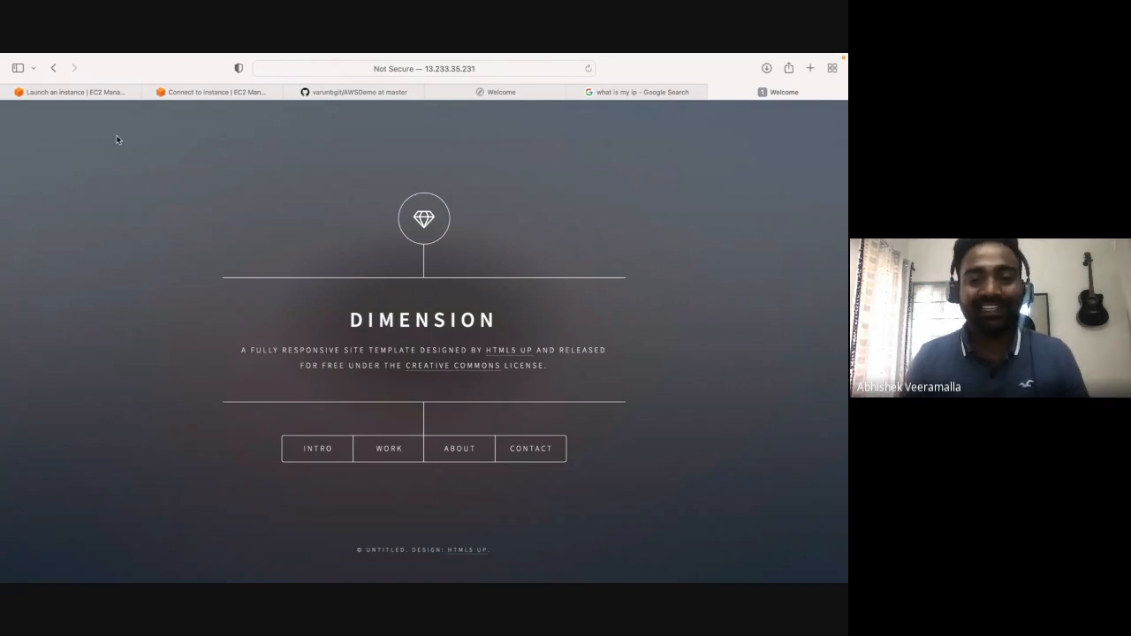
pyautogui.hotkey('ctrl', 'Right')
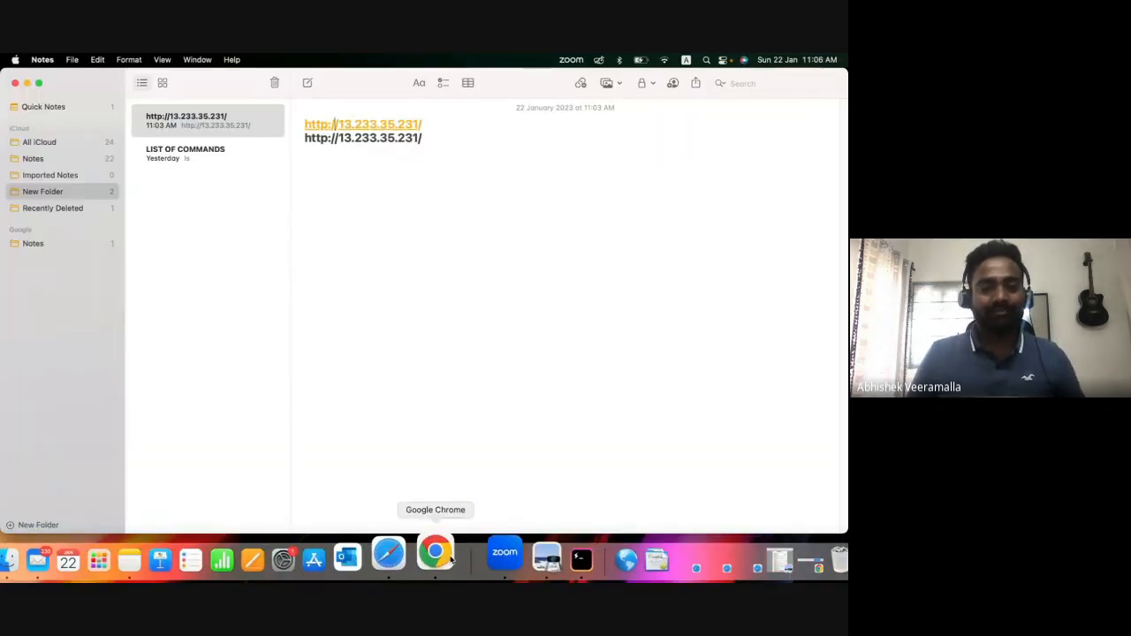
pyautogui.click(423, 555)
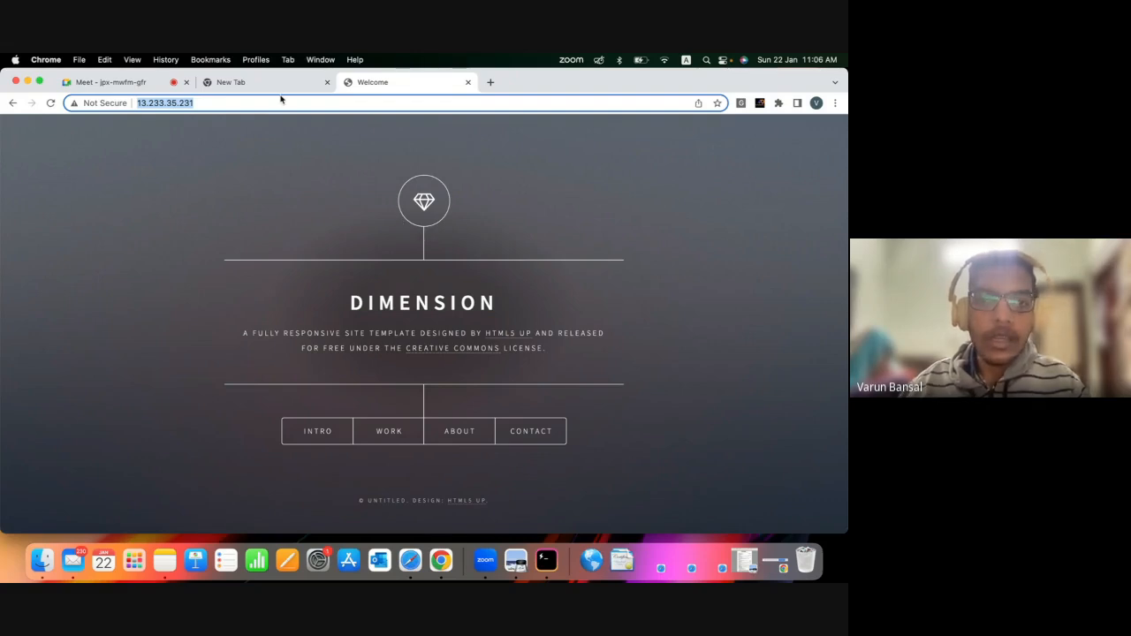
pyautogui.click(111, 82)
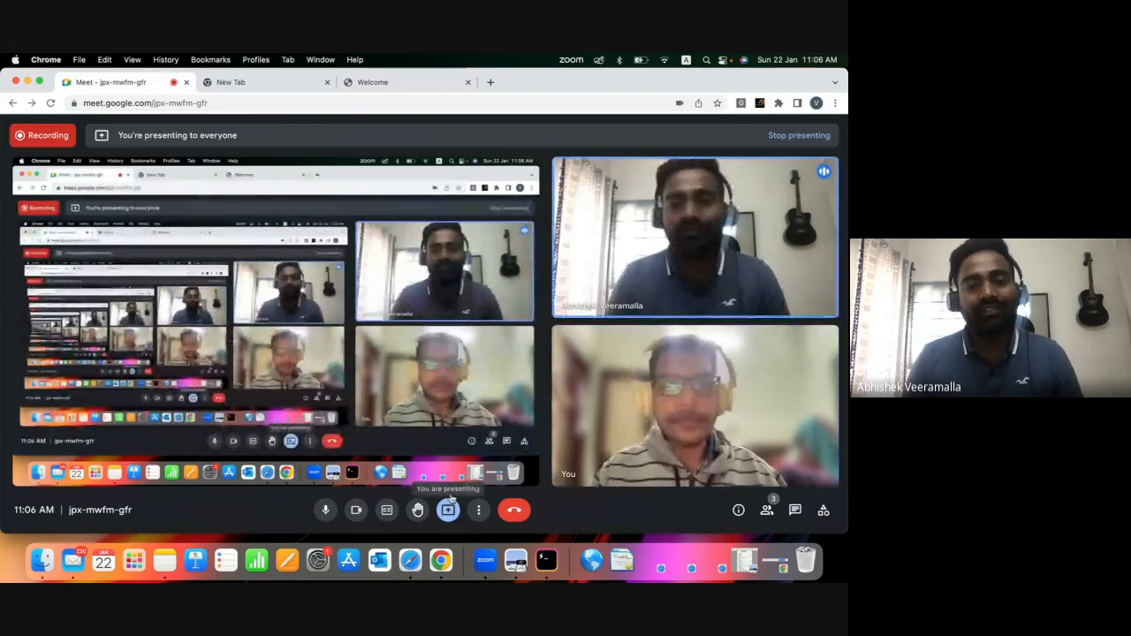
# Show your own LinkedIn profile in a new Safari tab with the chat window closed, and return to the Google Meet call.
pyautogui.click(409, 552)
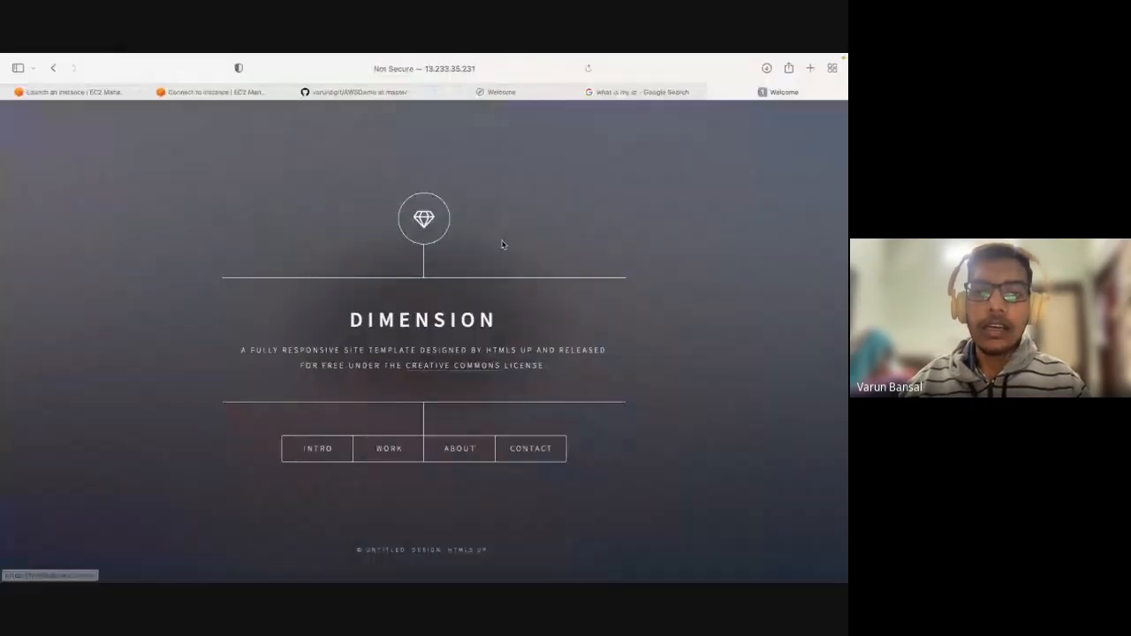
pyautogui.click(810, 69)
pyautogui.click(537, 183)
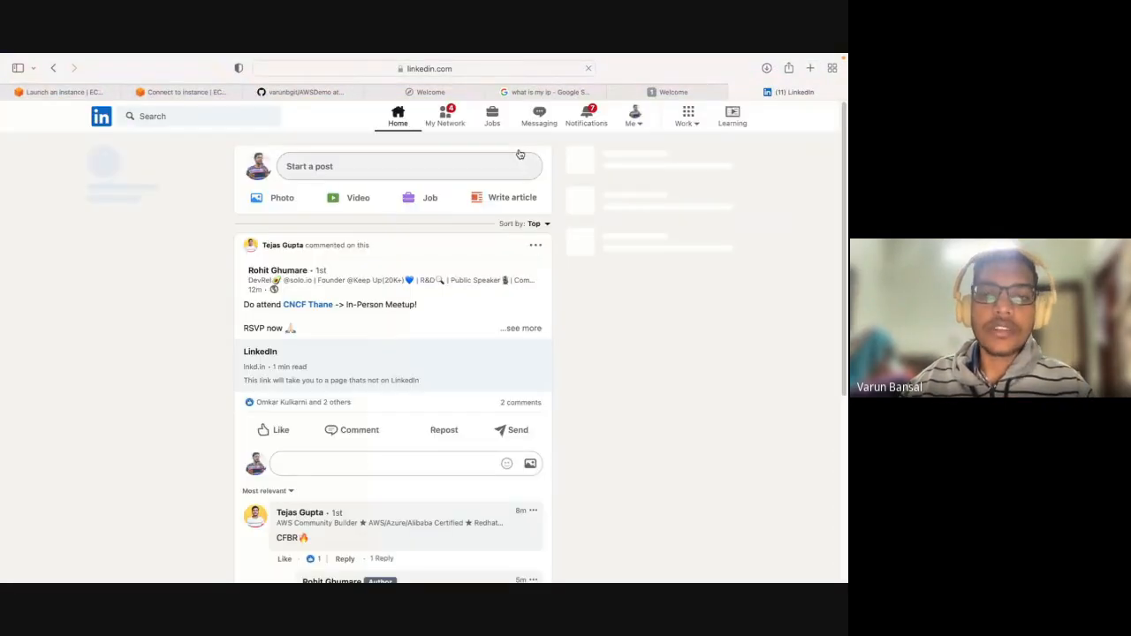
pyautogui.click(635, 117)
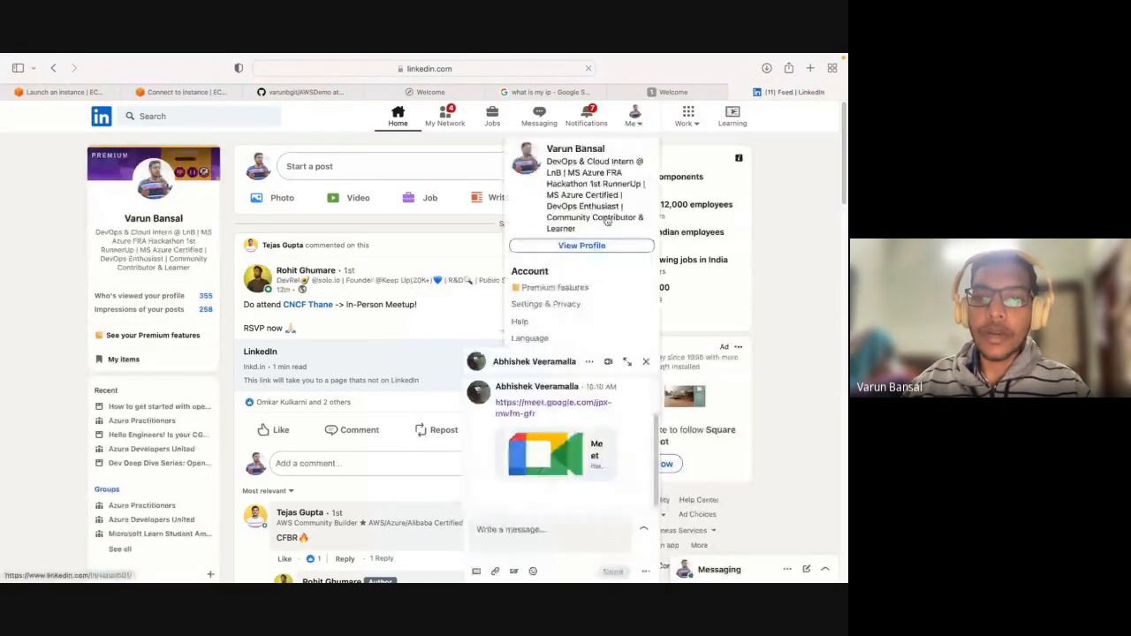
pyautogui.click(591, 244)
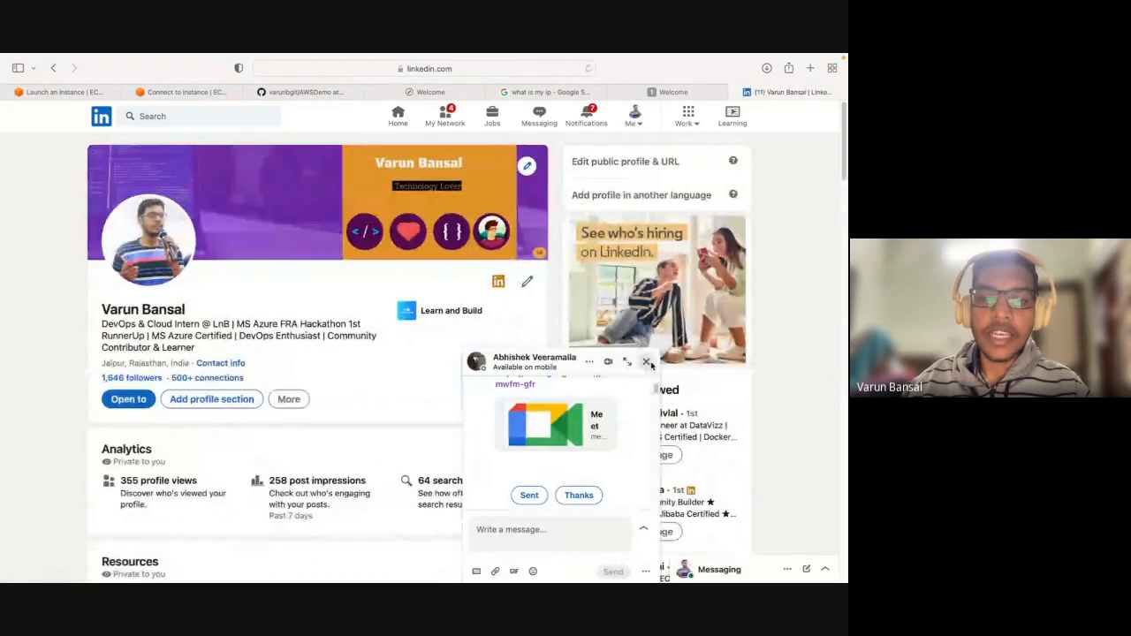
pyautogui.click(647, 363)
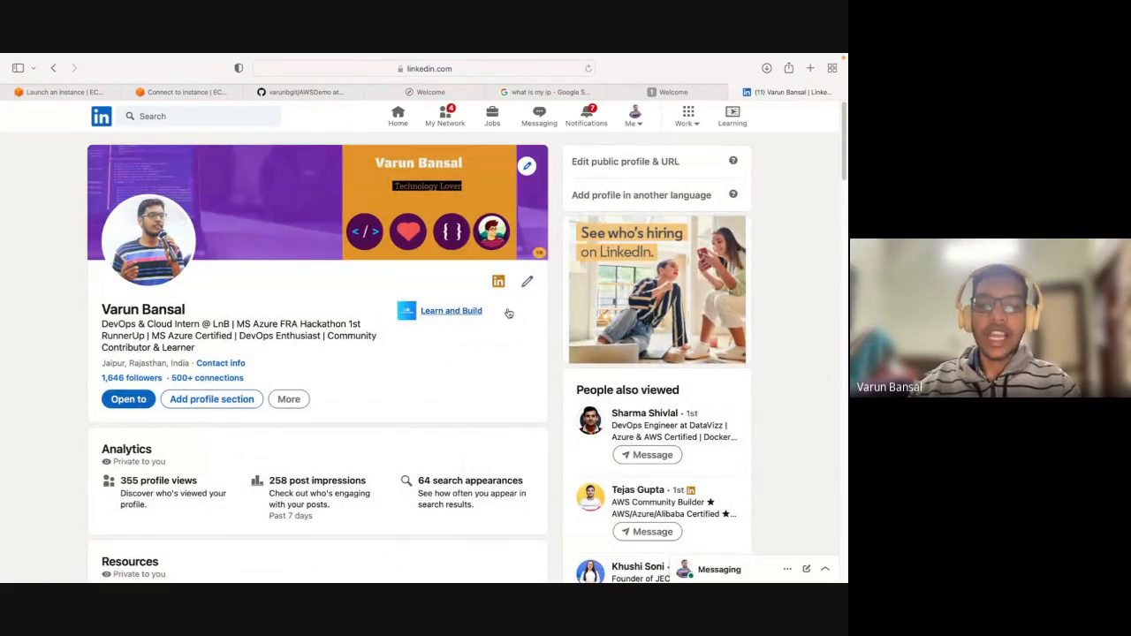
pyautogui.press('super+Tab')
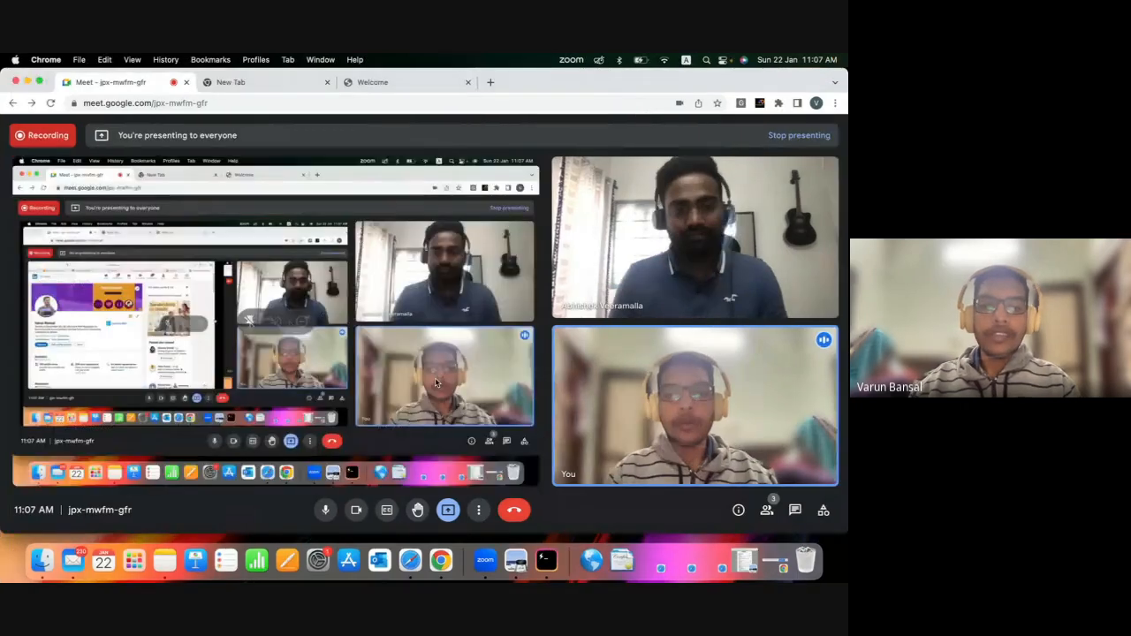